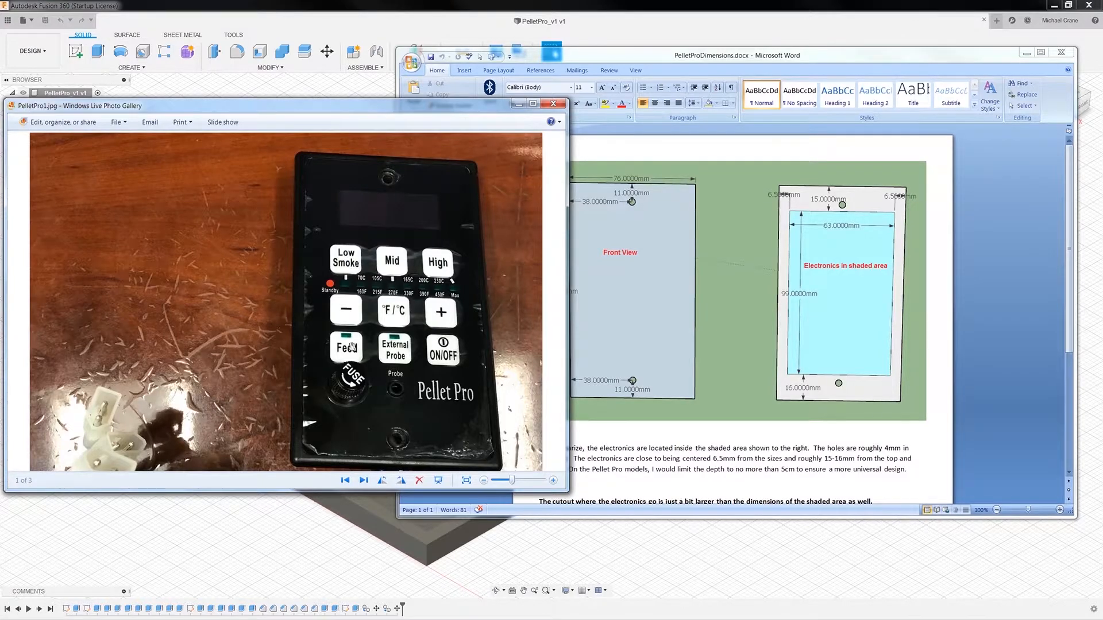
# Step: Examine the circuit board, its components and its wiring up close in the PelletPro2.jpg photo, using an enlarged viewer window
pyautogui.click(364, 481)
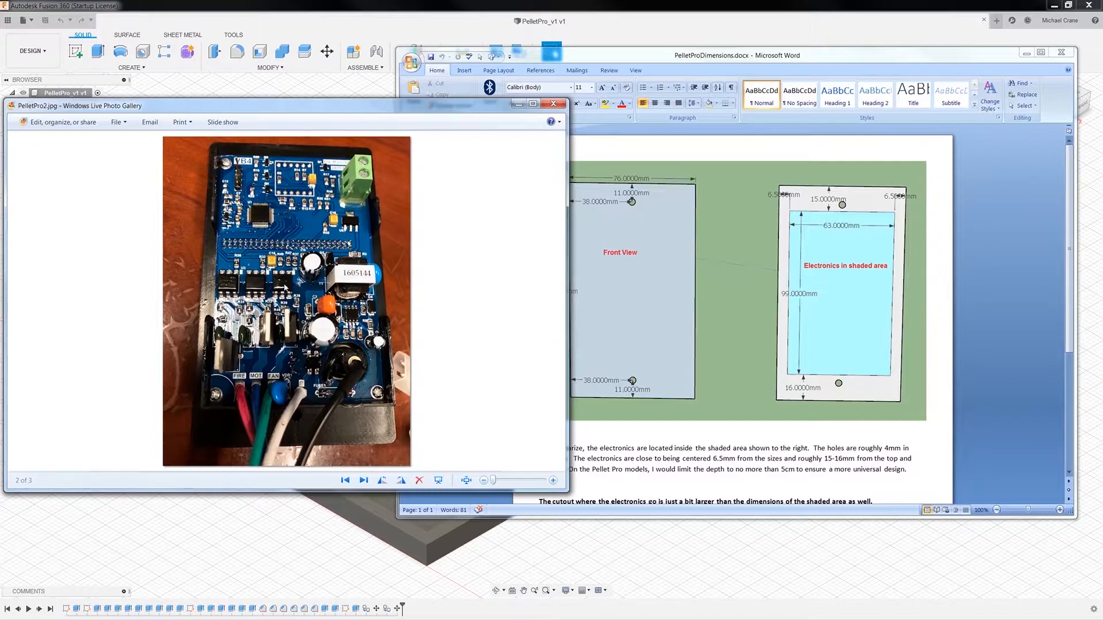
pyautogui.scroll(2, 286, 293)
pyautogui.scroll(1, 286, 293)
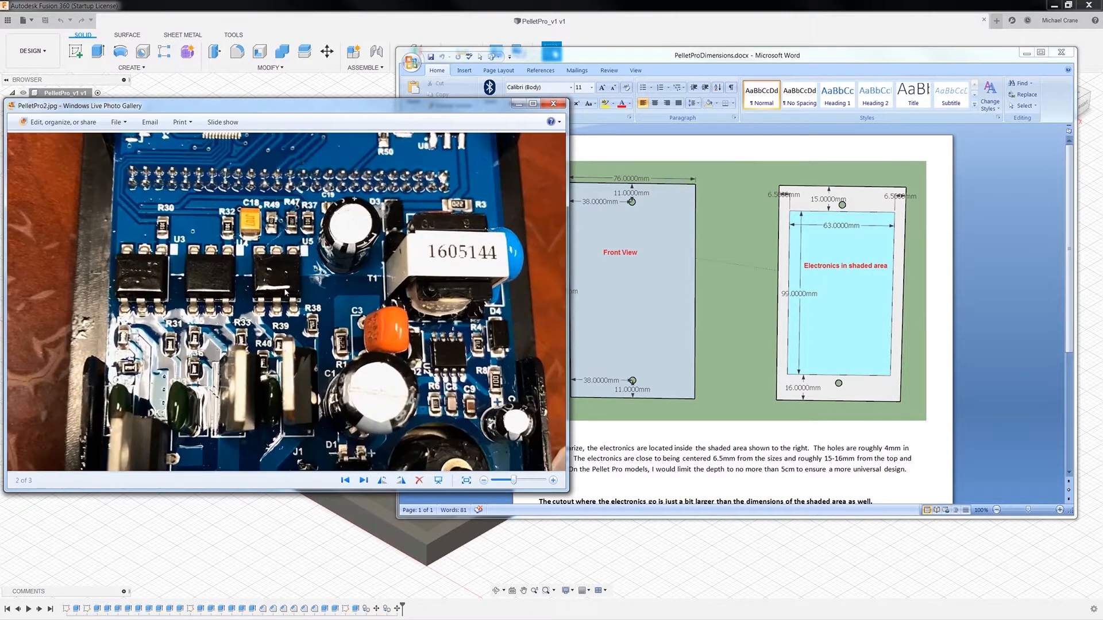
pyautogui.moveTo(246, 379); pyautogui.dragTo(260, 290)
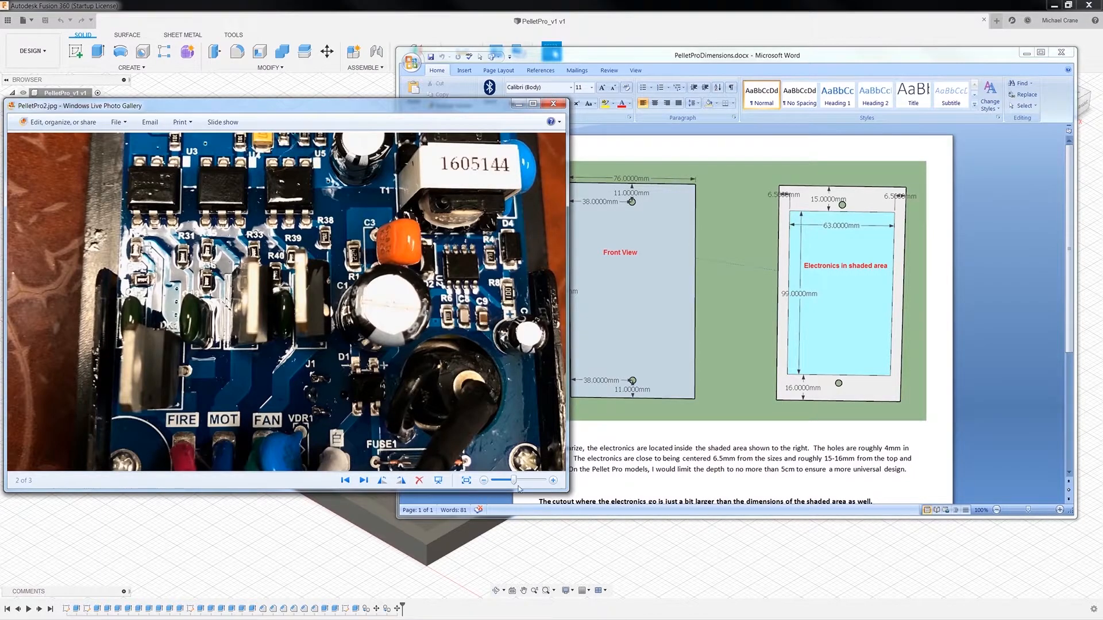
pyautogui.moveTo(564, 490); pyautogui.dragTo(640, 615)
pyautogui.moveTo(358, 243); pyautogui.dragTo(369, 350)
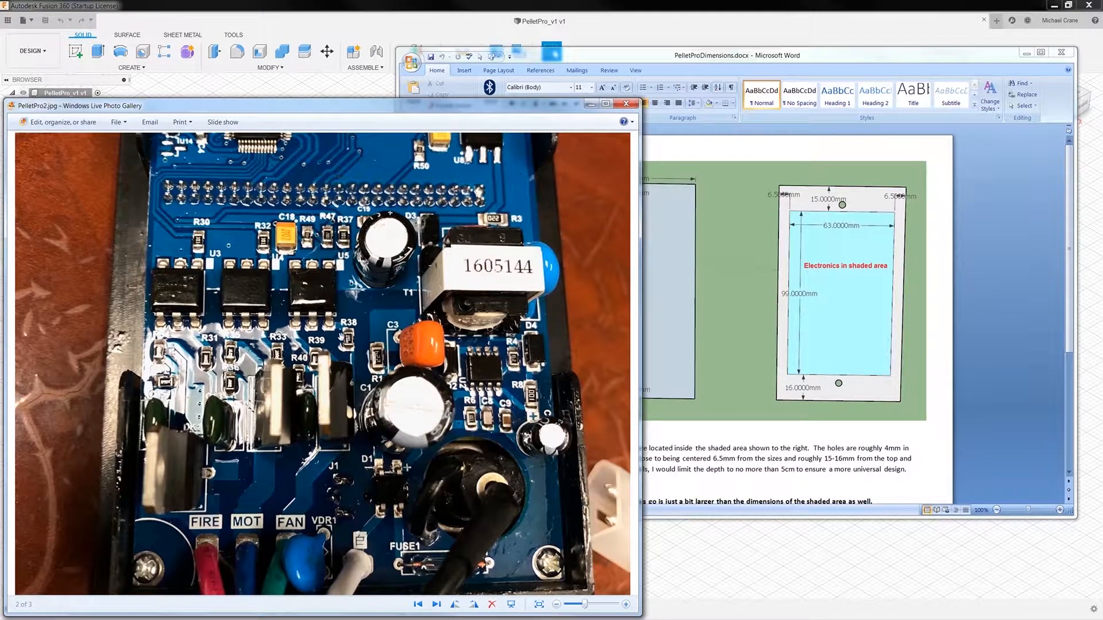
pyautogui.moveTo(332, 332); pyautogui.dragTo(324, 531)
pyautogui.moveTo(353, 428); pyautogui.dragTo(323, 342)
pyautogui.moveTo(381, 470); pyautogui.dragTo(344, 398)
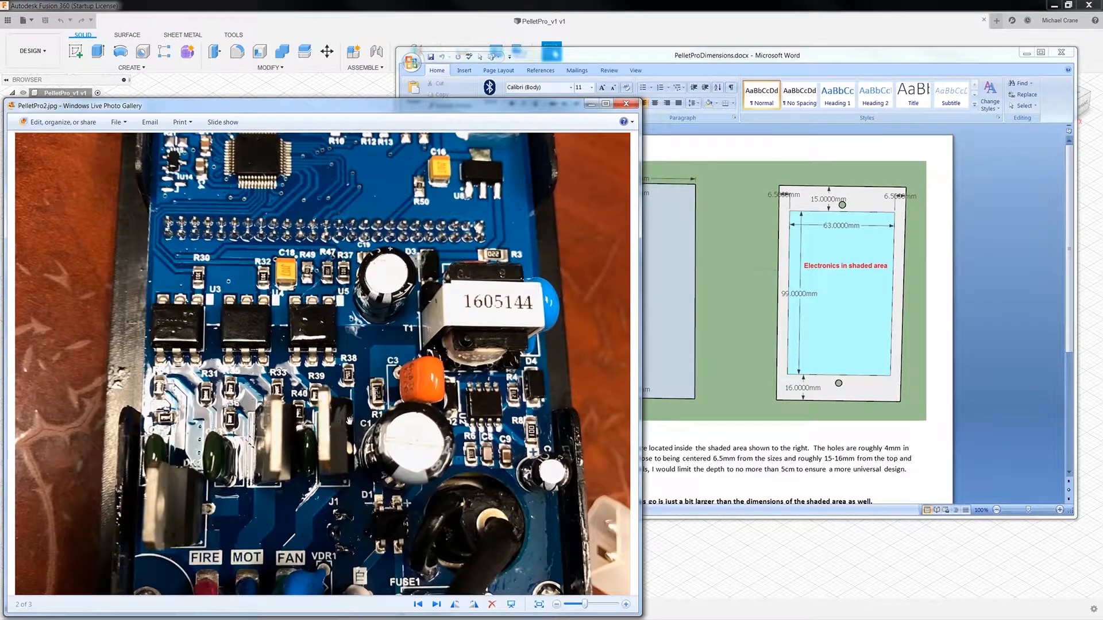
pyautogui.moveTo(373, 534); pyautogui.dragTo(358, 451)
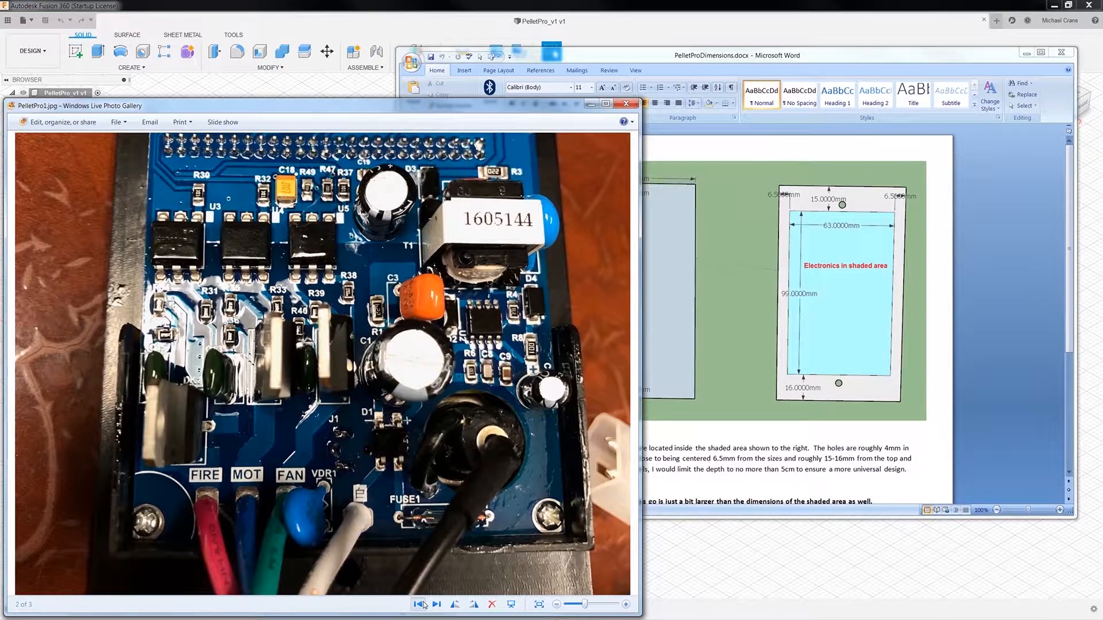
# Step: Compare the controller's front photo with the rear photo, inspecting the board's processor area, fuse holder and wire connections
pyautogui.click(418, 604)
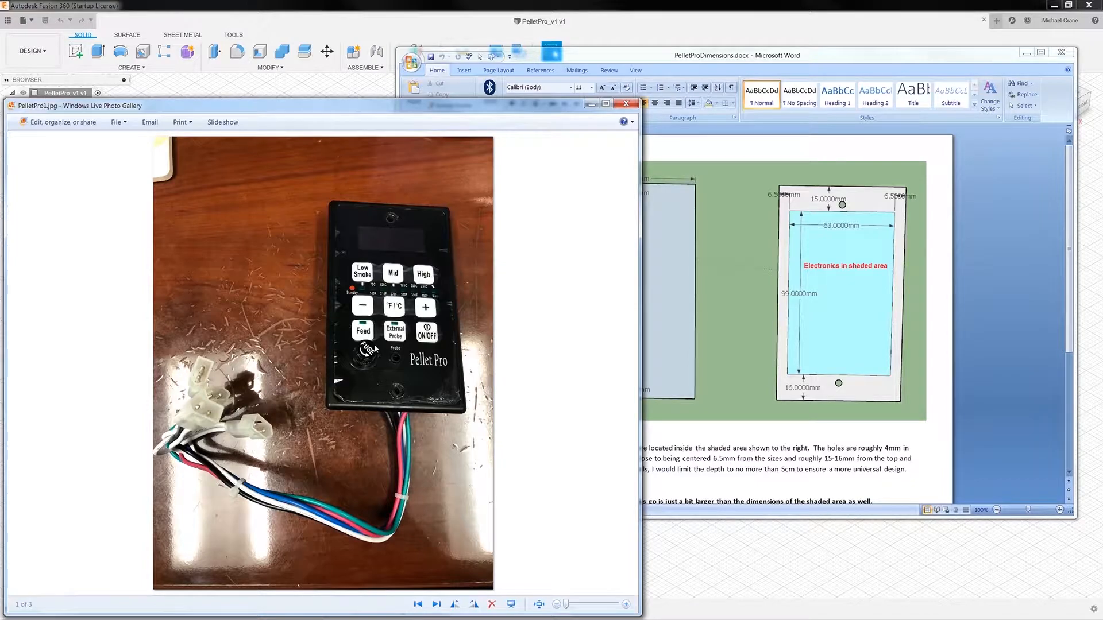
pyautogui.click(436, 605)
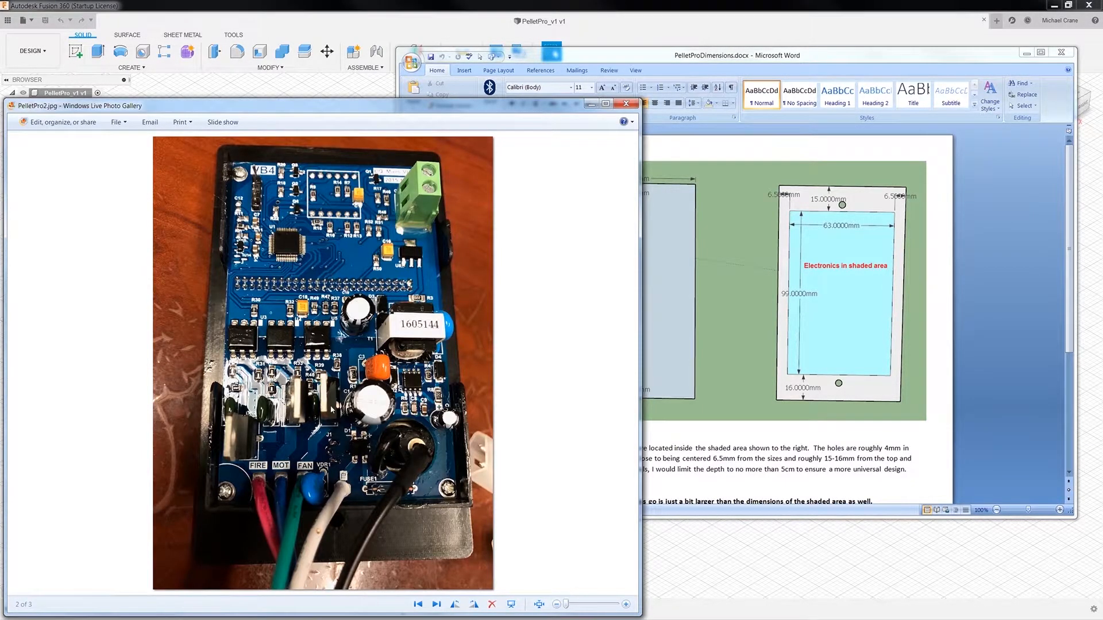
pyautogui.scroll(3, 332, 409)
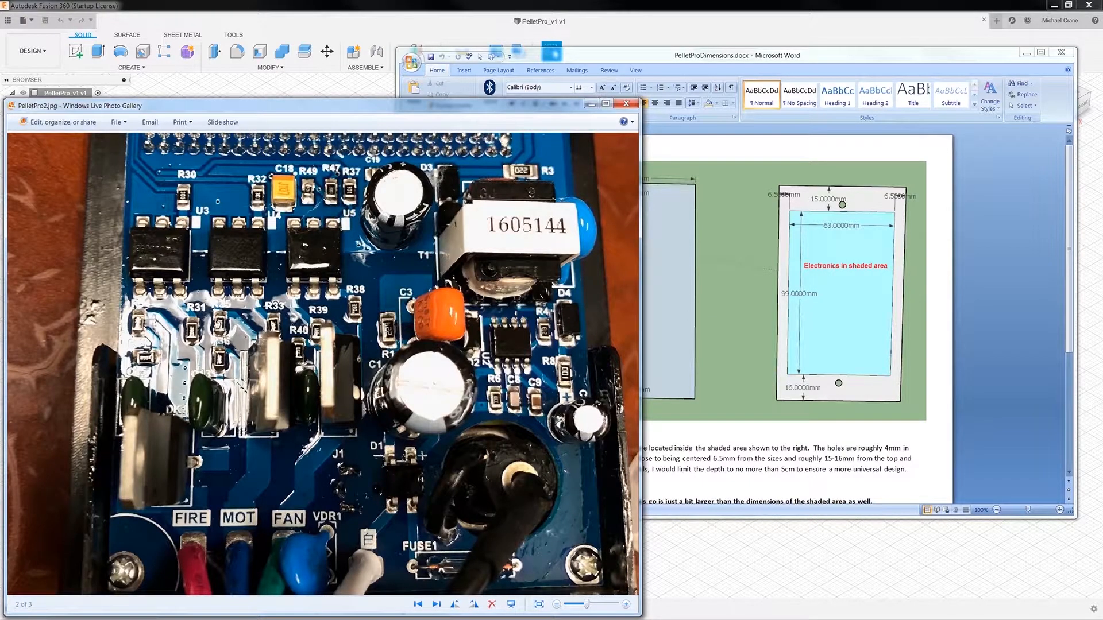
pyautogui.scroll(-3, 474, 401)
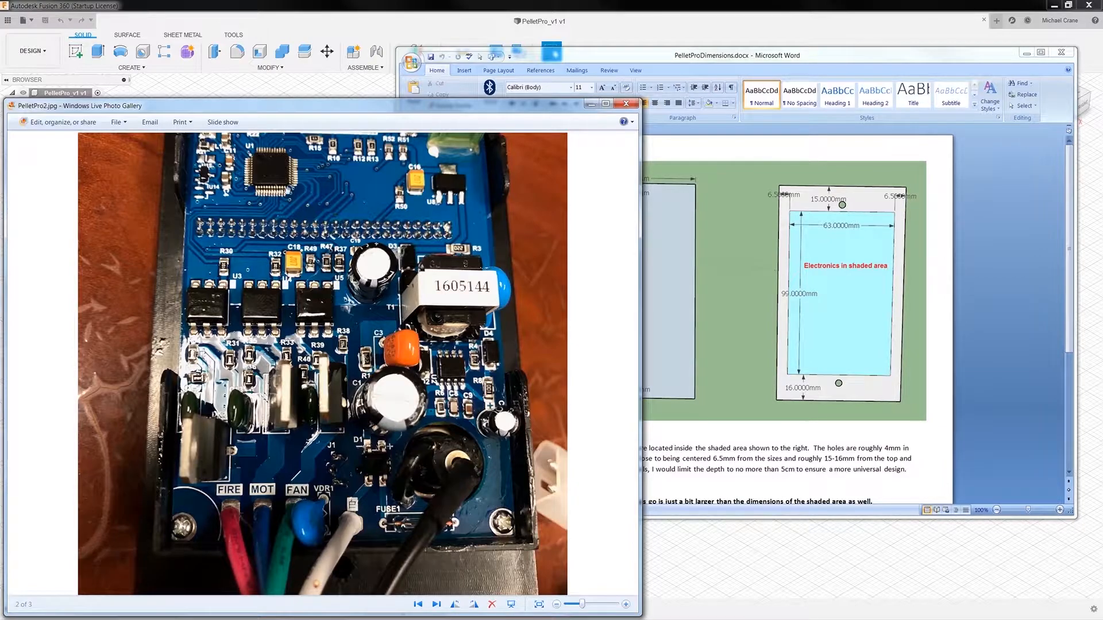
pyautogui.moveTo(285, 205); pyautogui.dragTo(296, 324)
pyautogui.scroll(2, 275, 298)
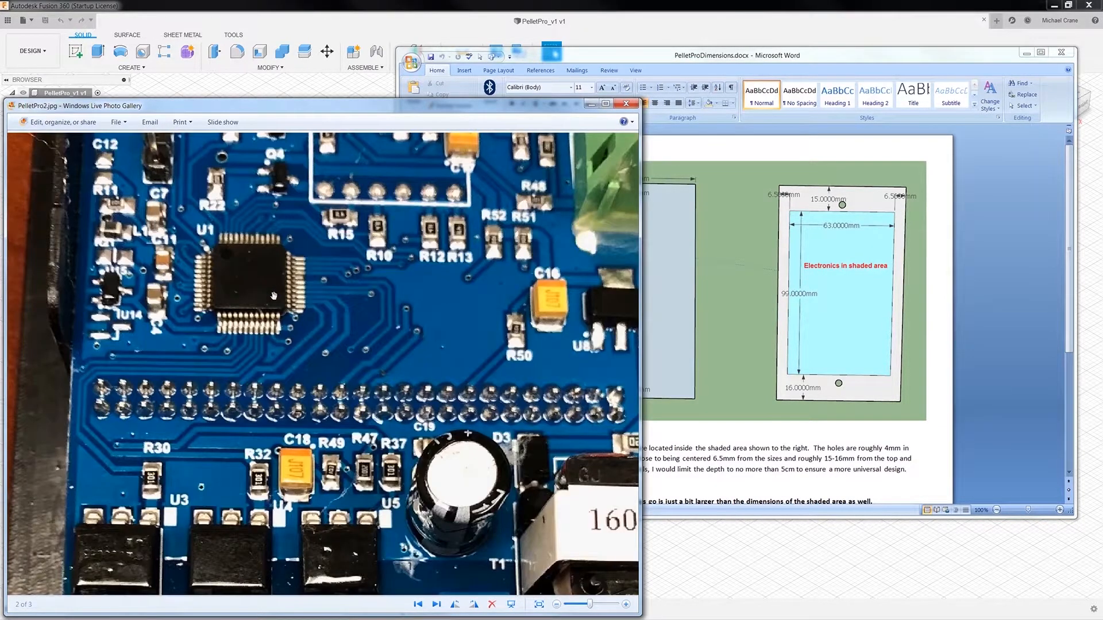
pyautogui.scroll(-3, 274, 295)
pyautogui.moveTo(323, 546); pyautogui.dragTo(224, 310)
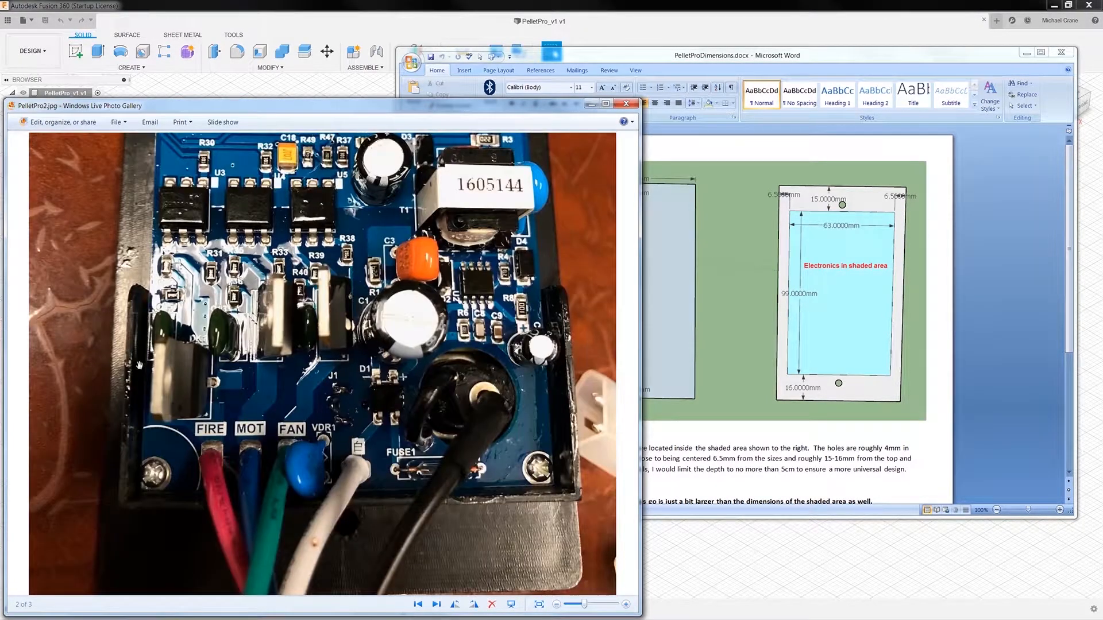
pyautogui.moveTo(497, 407); pyautogui.dragTo(328, 329)
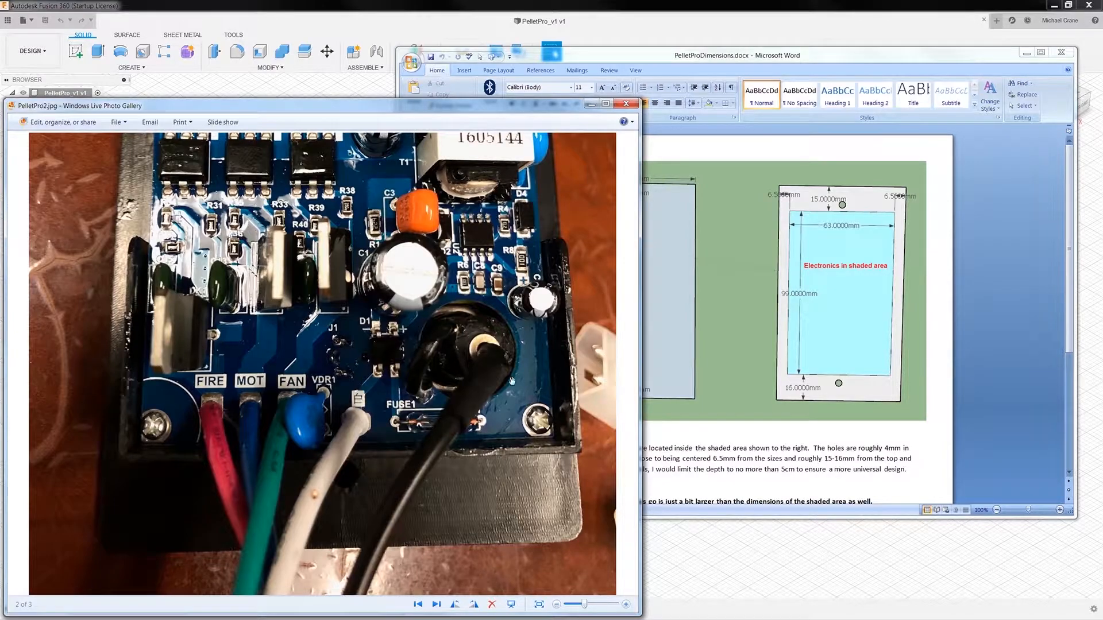
# Step: Examine the controller's front panel with its buttons, fuse and probe jack in the PelletPro1.jpg photo
pyautogui.click(418, 604)
pyautogui.scroll(2, 352, 361)
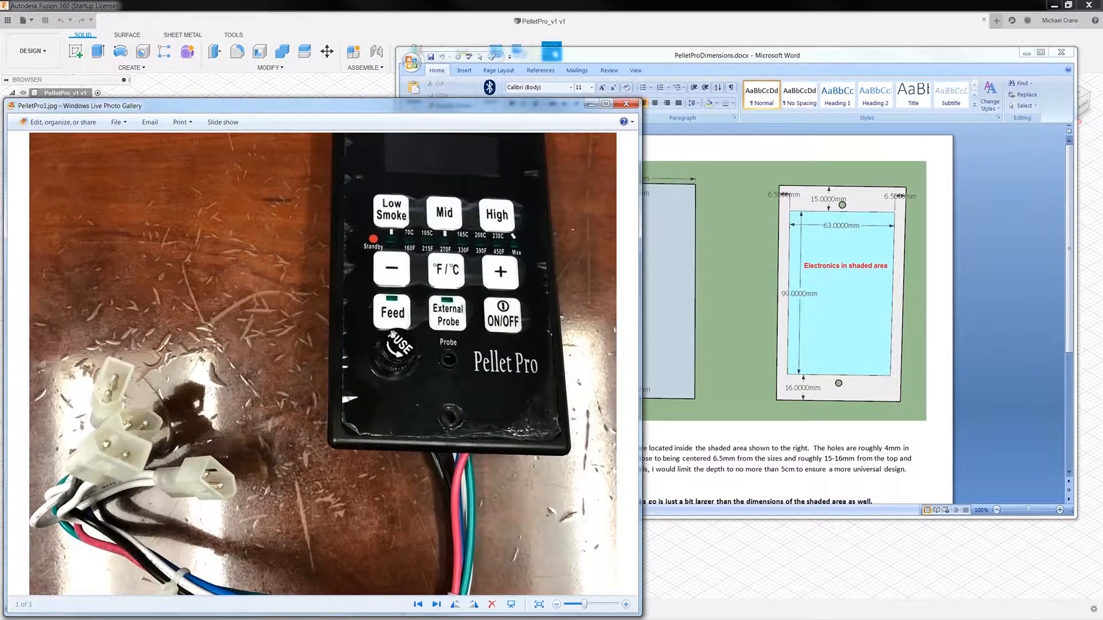
pyautogui.scroll(-2, 408, 367)
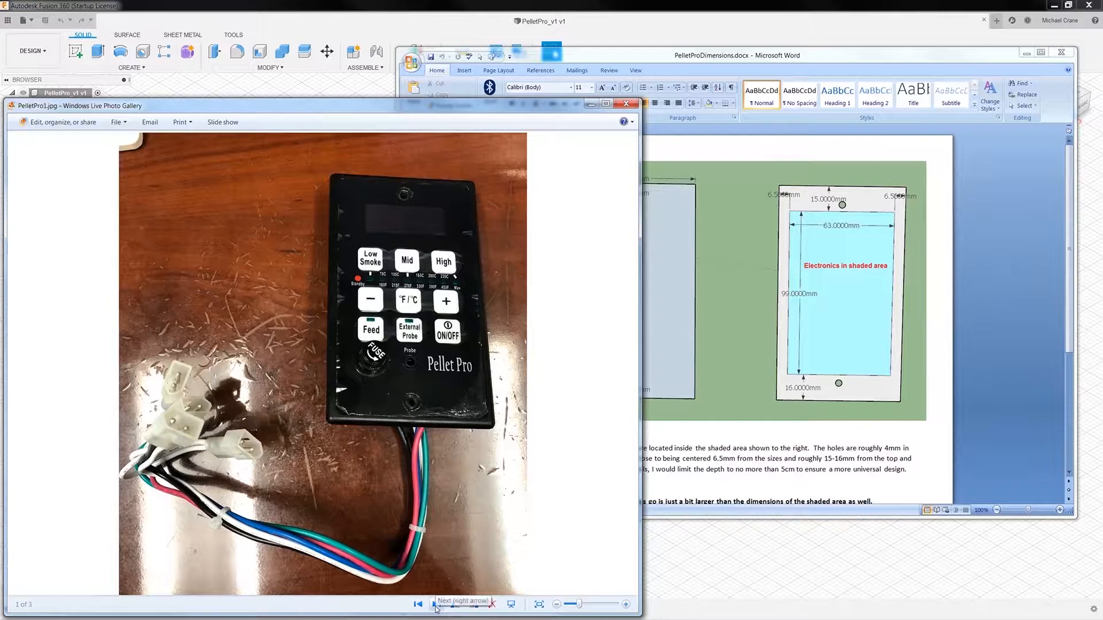
# Step: Clear the photo viewer and the PelletProDimensions.docx window away from the Fusion 360 model
pyautogui.moveTo(639, 615); pyautogui.dragTo(524, 484)
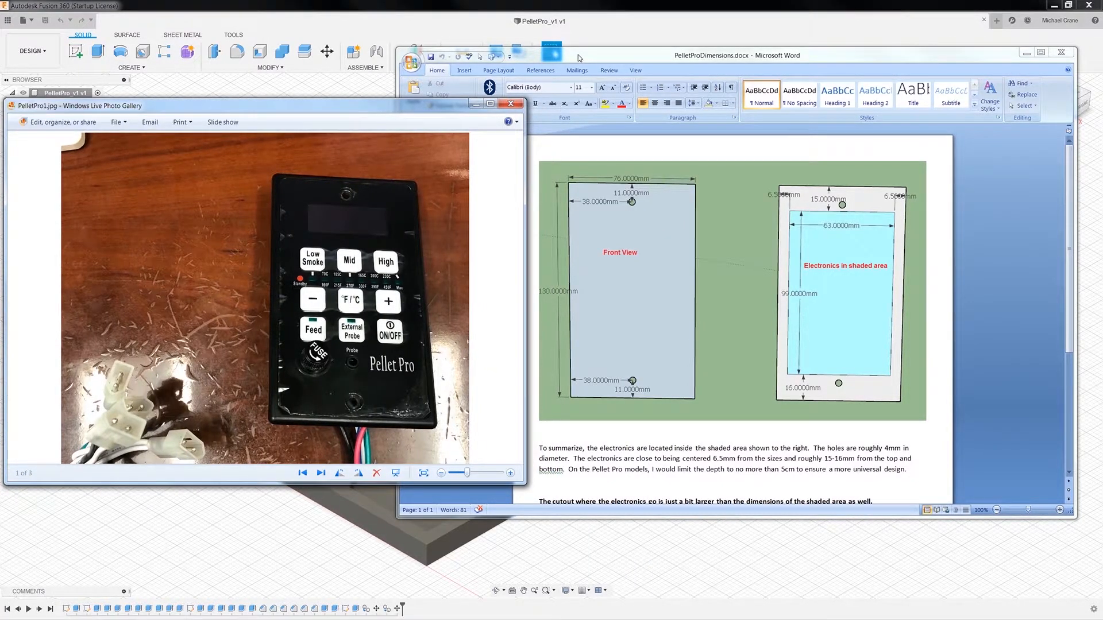
pyautogui.click(476, 104)
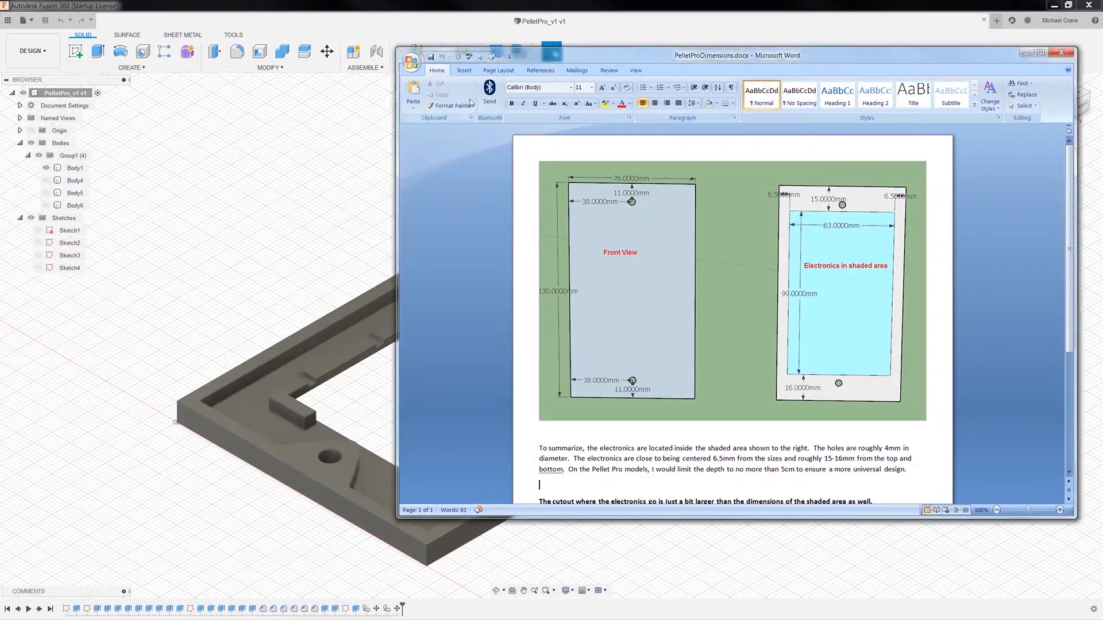
pyautogui.moveTo(563, 61); pyautogui.dragTo(210, 51)
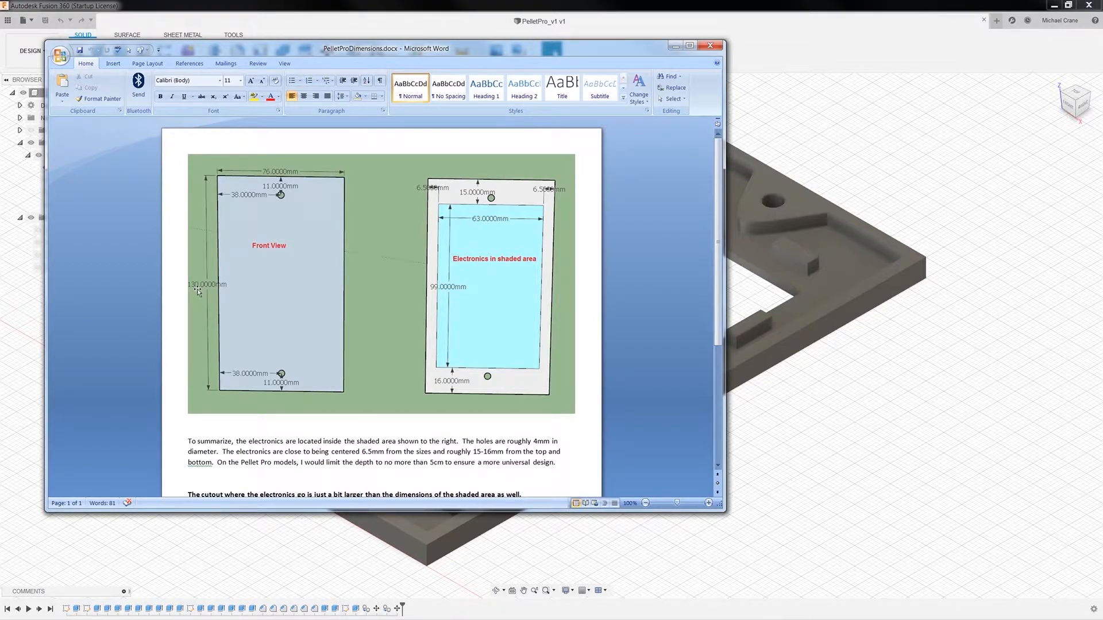
pyautogui.click(676, 46)
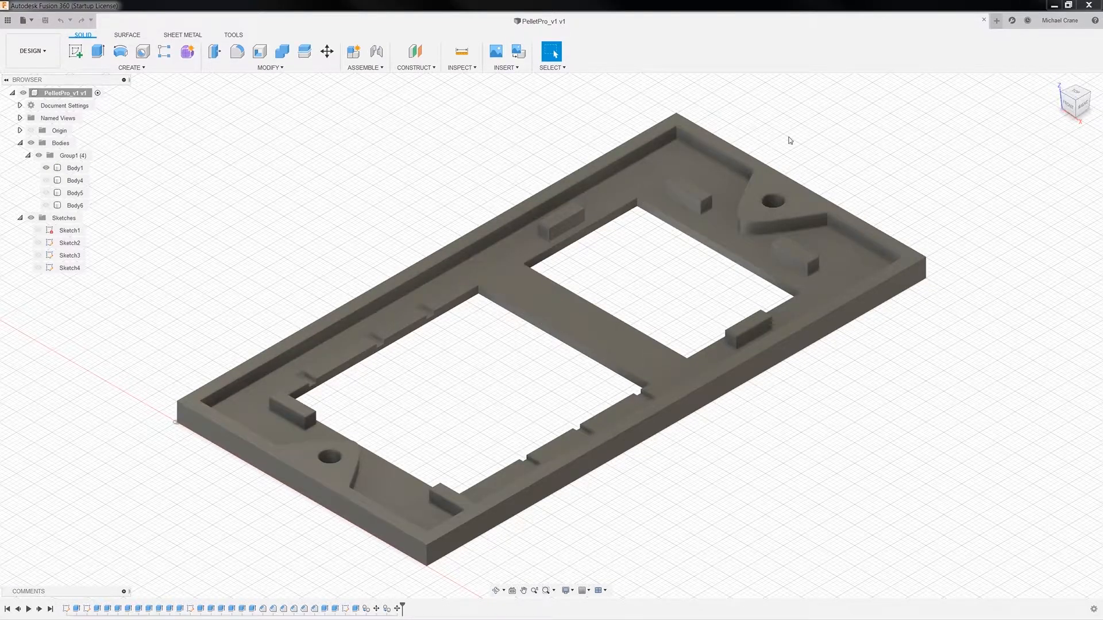
# Step: View the faceplate from the top, make Sketch1 visible and open it for editing
pyautogui.click(1076, 95)
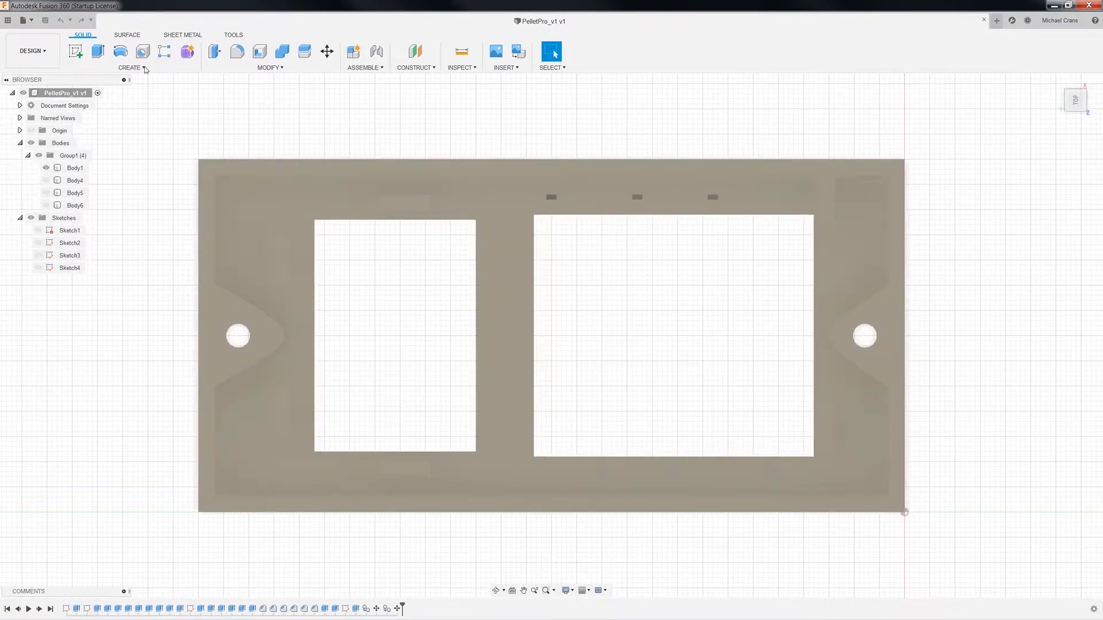
pyautogui.click(38, 230)
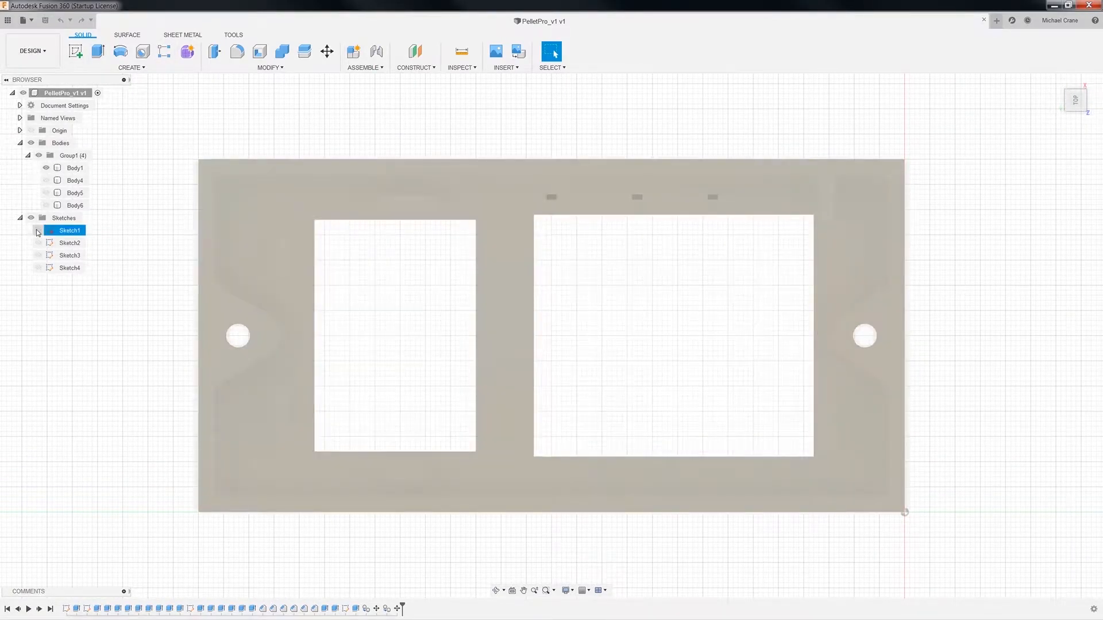
pyautogui.rightClick(66, 230)
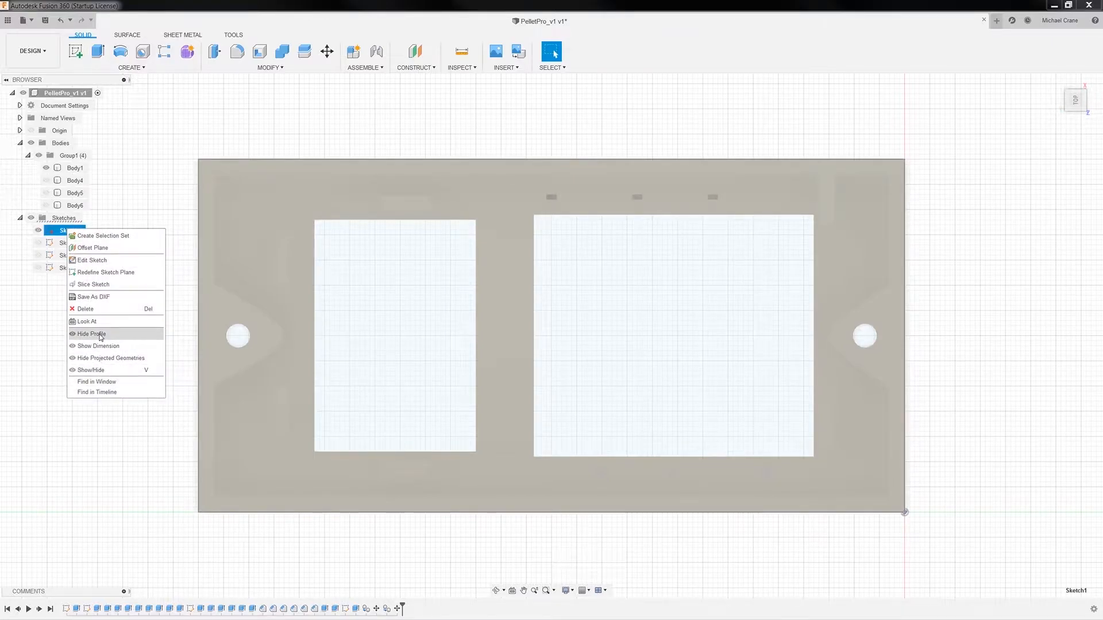
pyautogui.click(119, 261)
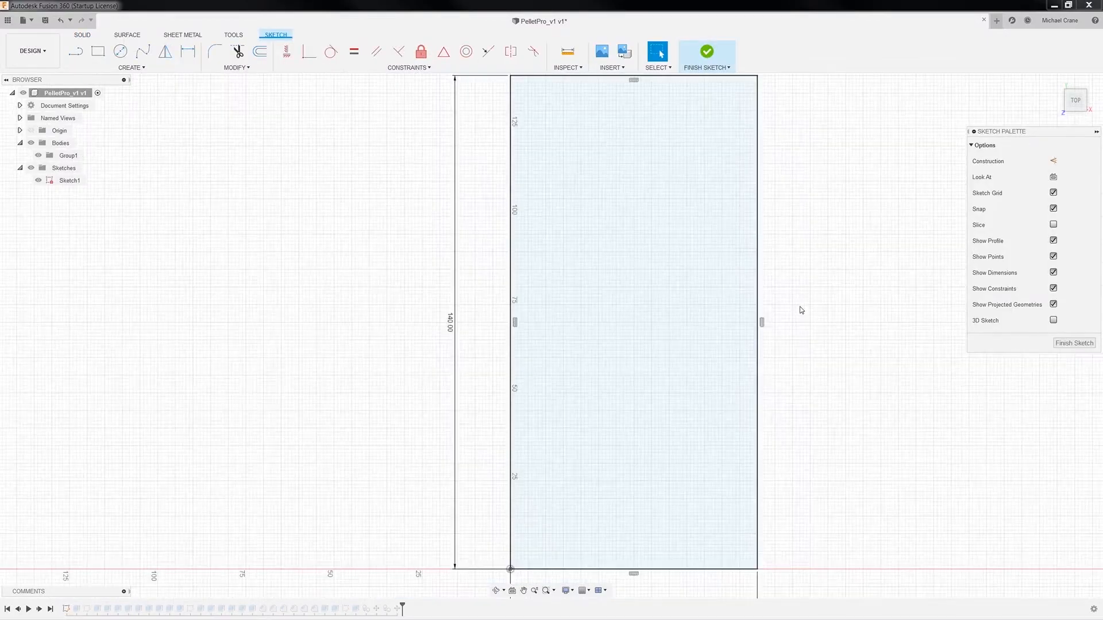
# Step: Compare the height and width dimensions of the faceplate outline in Sketch1 with the front view in PelletProDimensions.docx
pyautogui.moveTo(423, 315); pyautogui.dragTo(357, 325, button='middle')
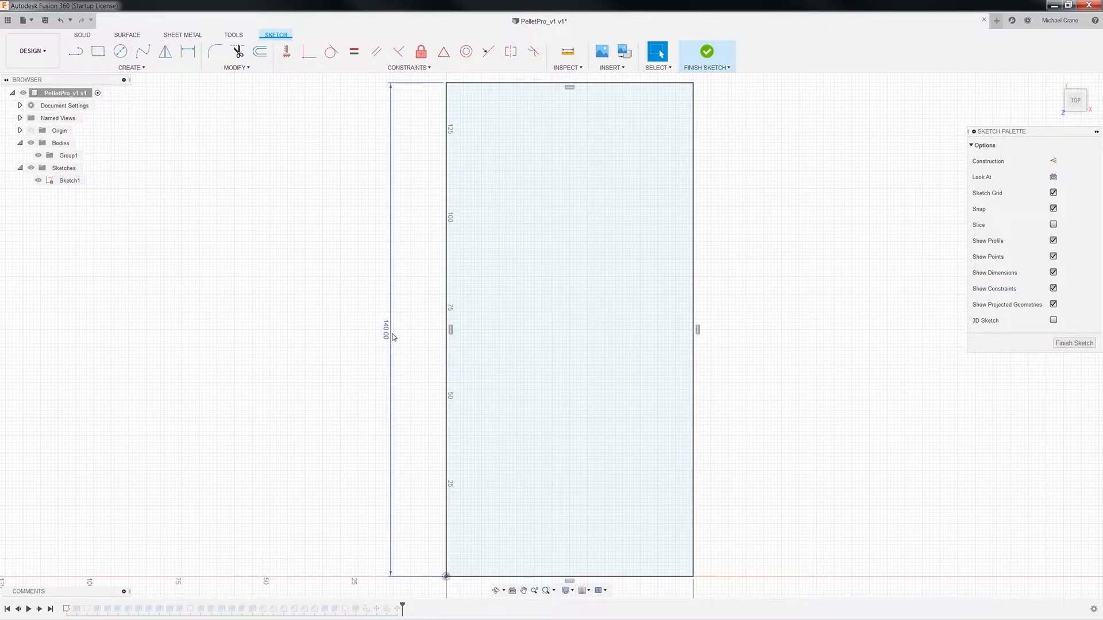
pyautogui.moveTo(736, 514); pyautogui.dragTo(707, 385, button='middle')
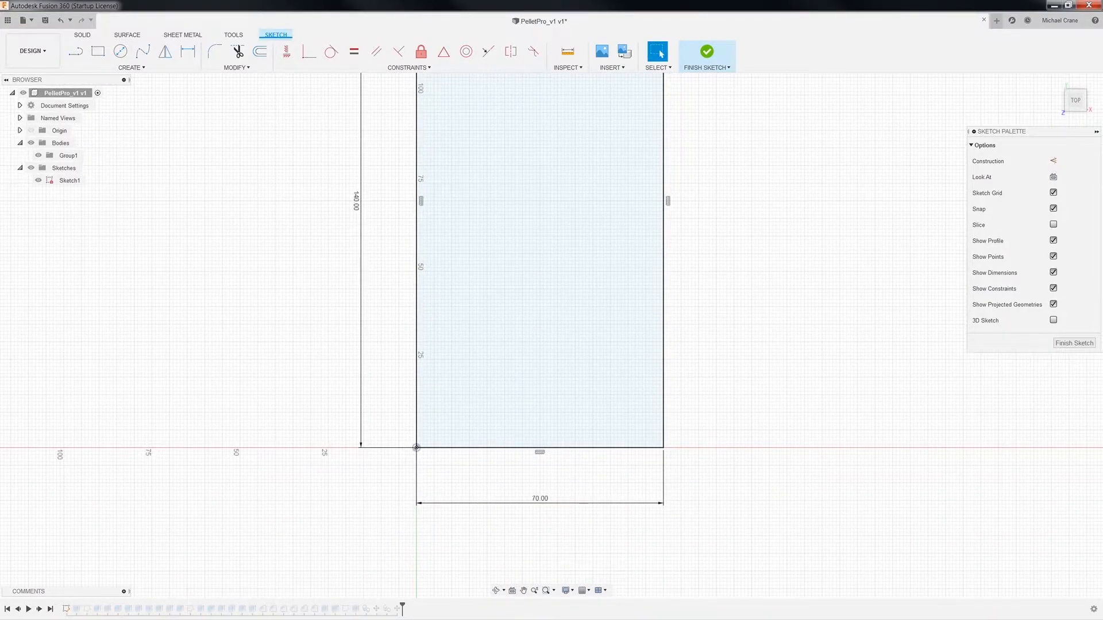
pyautogui.hotkey('alt', 'Tab')
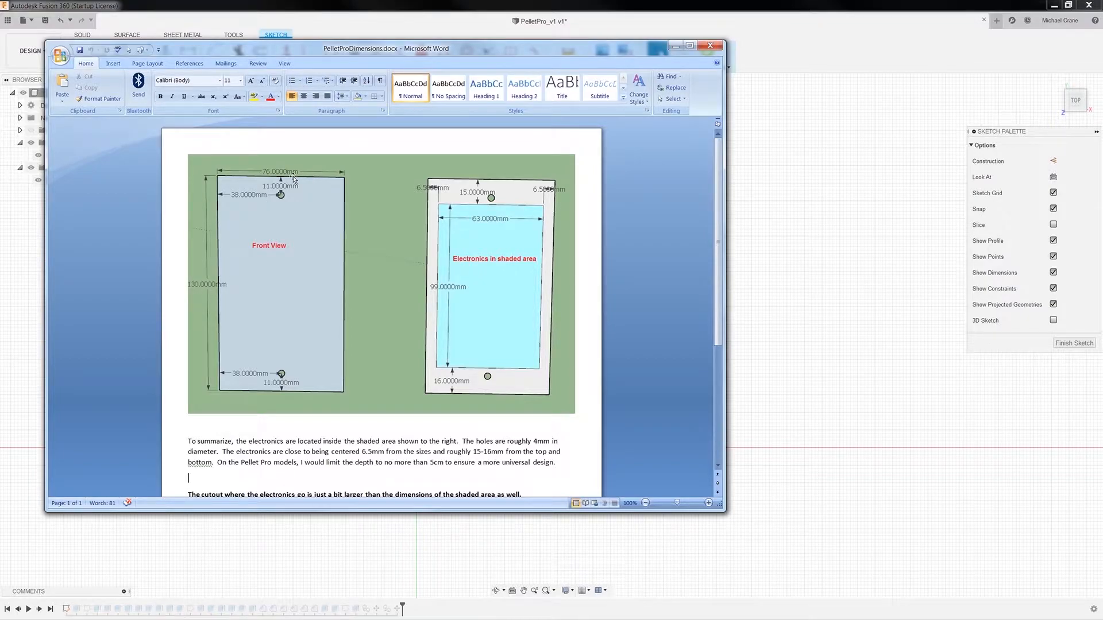
pyautogui.hotkey('alt', 'Tab')
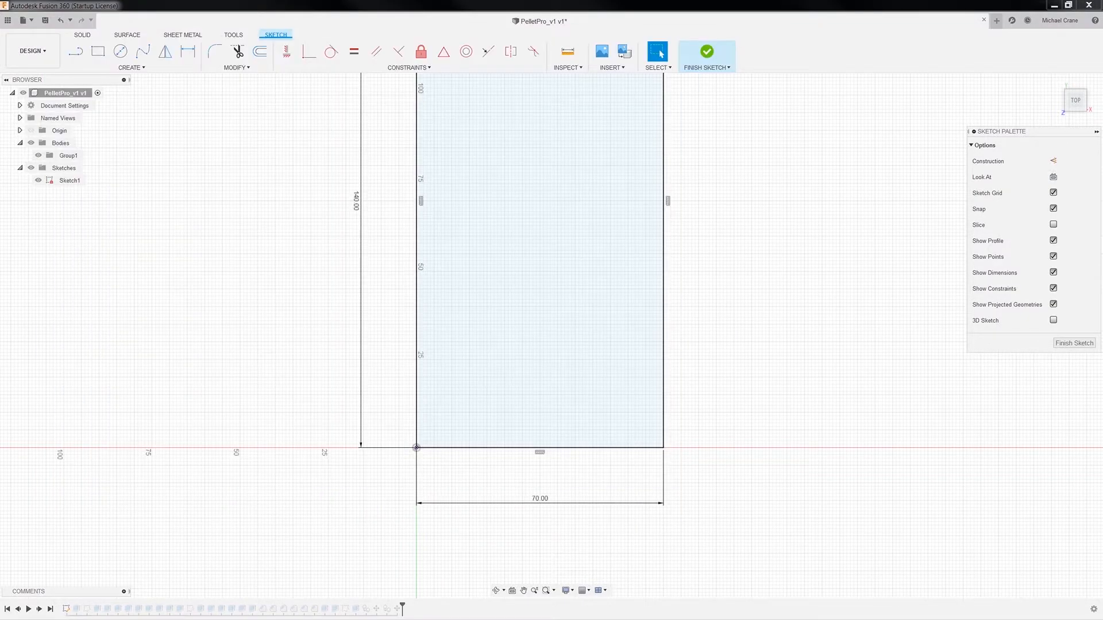
# Step: Check the PCB layout's dimensions and Sketch2 against the dimensions document and the rear photo of the controller
pyautogui.moveTo(0, 199)
pyautogui.mouseDown()
pyautogui.moveTo(1020, 215)
pyautogui.moveTo(847, 98)
pyautogui.moveTo(756, 97)
pyautogui.mouseUp()
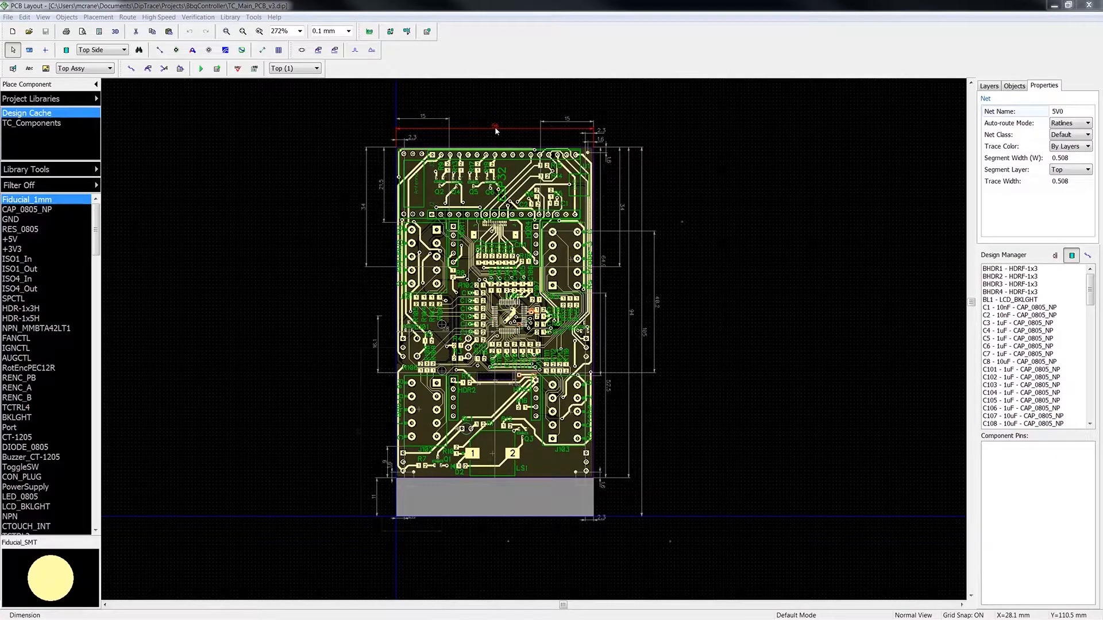
pyautogui.click(1054, 7)
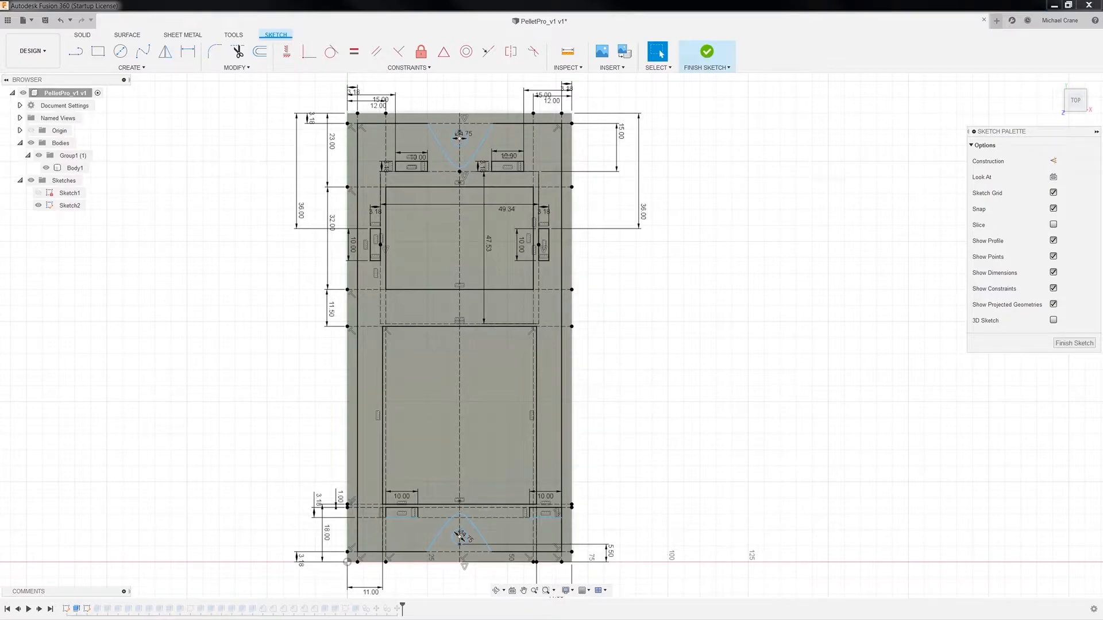
pyautogui.hotkey('alt', 'Tab')
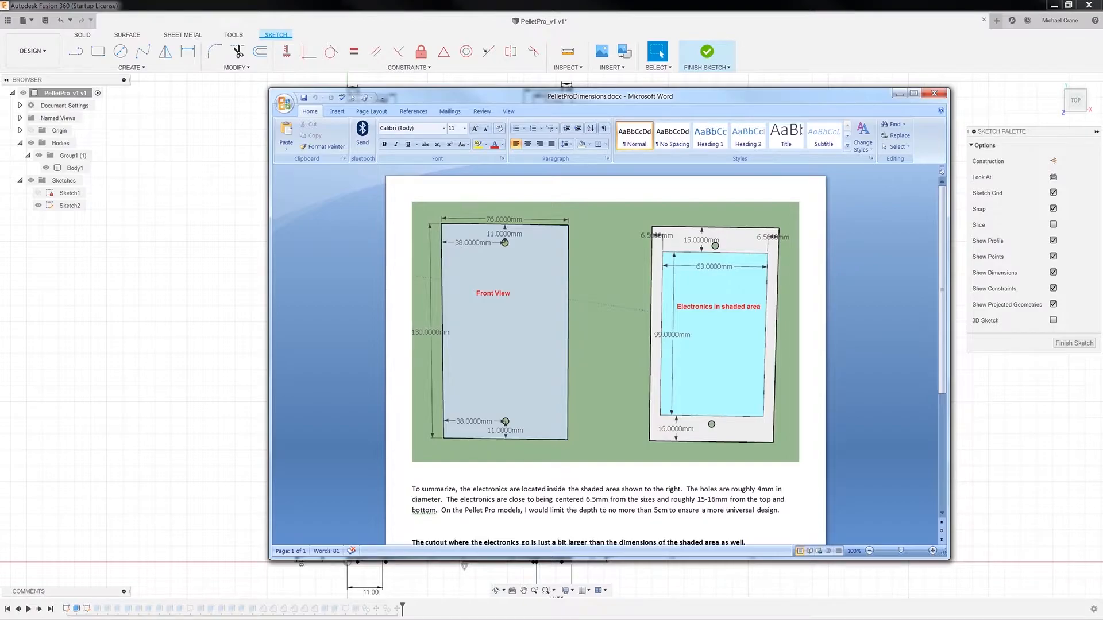
pyautogui.hotkey('alt', 'Tab')
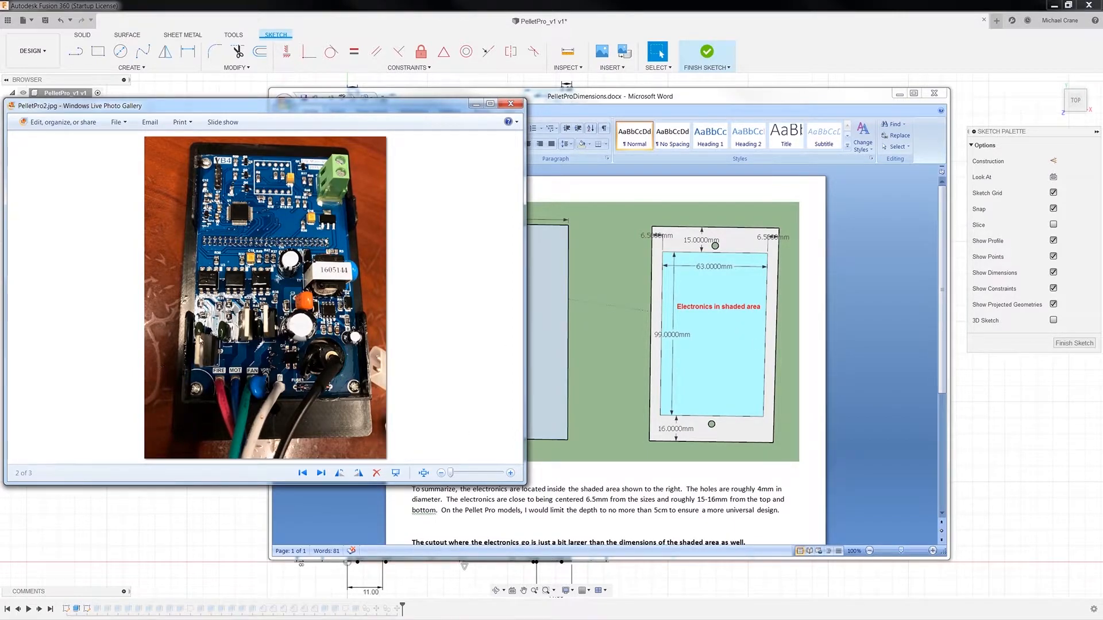
pyautogui.click(474, 104)
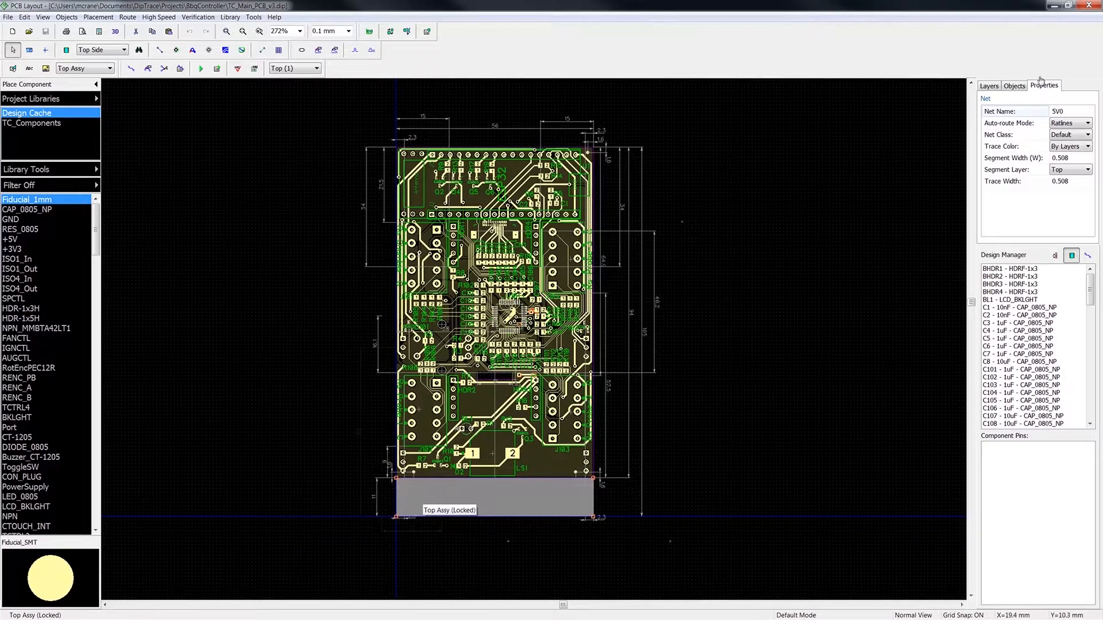
# Step: Show the Images layer in the PCB layout to inspect the button panel overlay, and hide it again
pyautogui.click(989, 86)
pyautogui.click(989, 201)
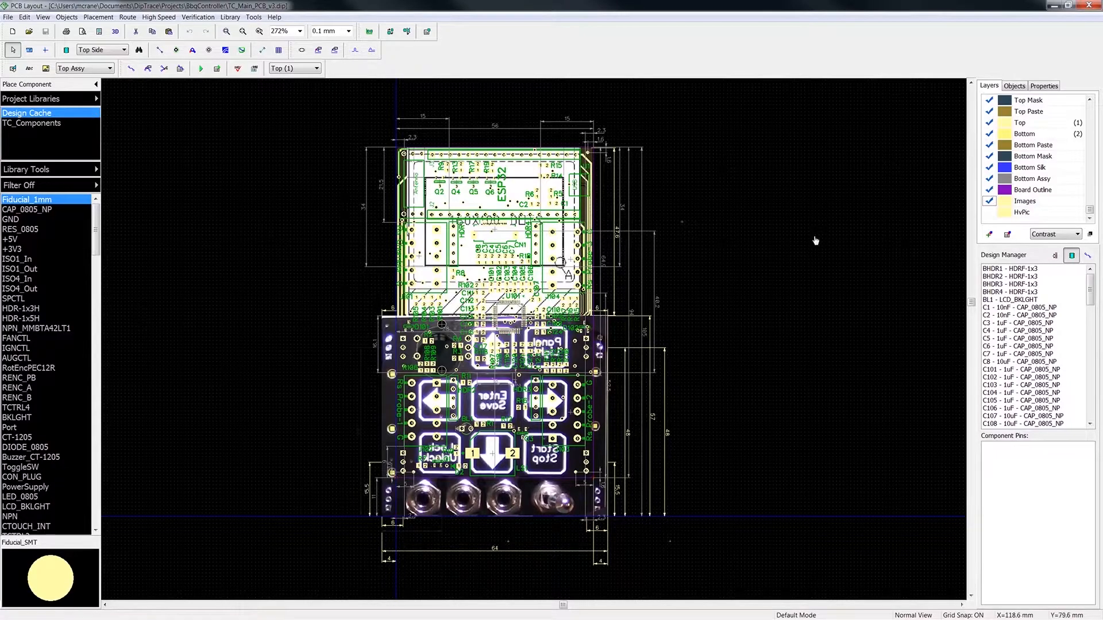
pyautogui.click(989, 201)
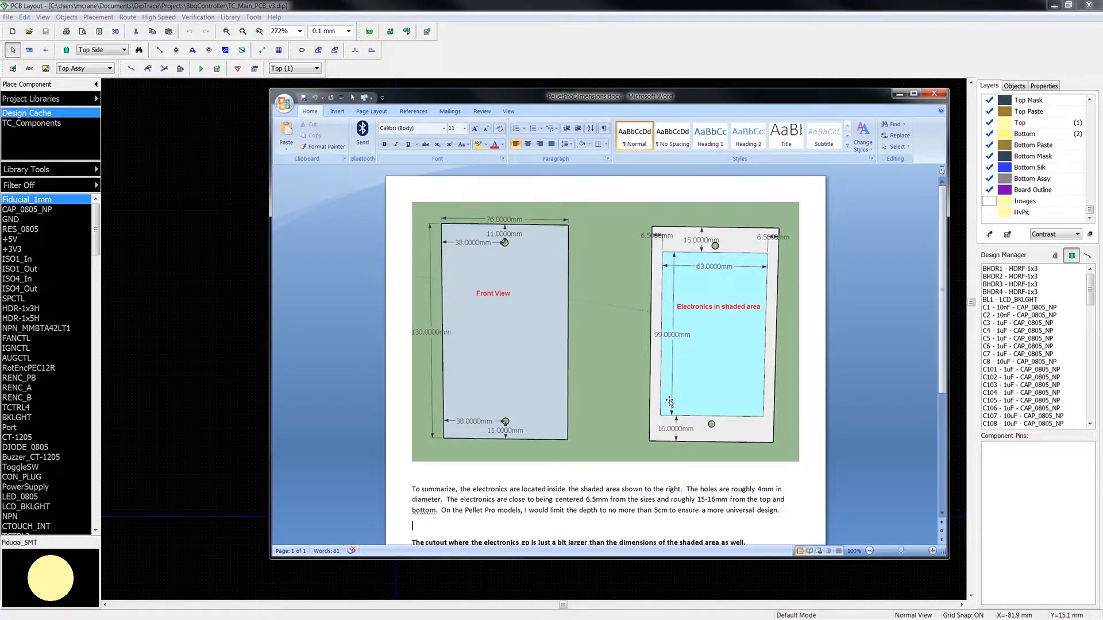
# Step: Read the note about the electronics cutout size at the end of PelletProDimensions.docx
pyautogui.scroll(-3, 667, 414)
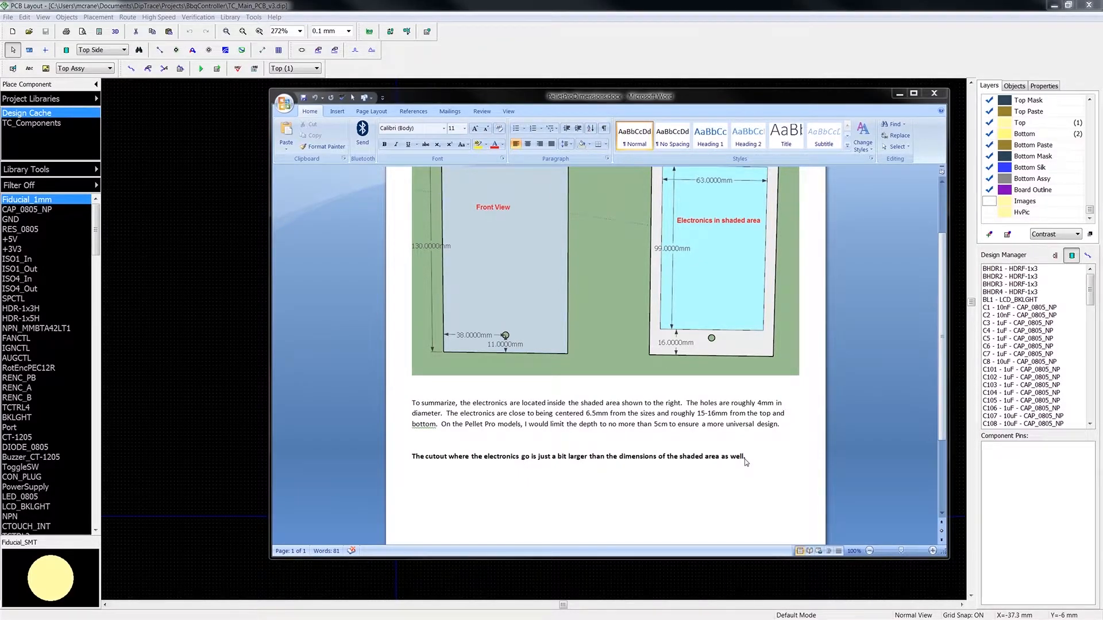
# Step: Compare the PCB layout with the dimensions document and the rear photo of the controller
pyautogui.scroll(3, 744, 459)
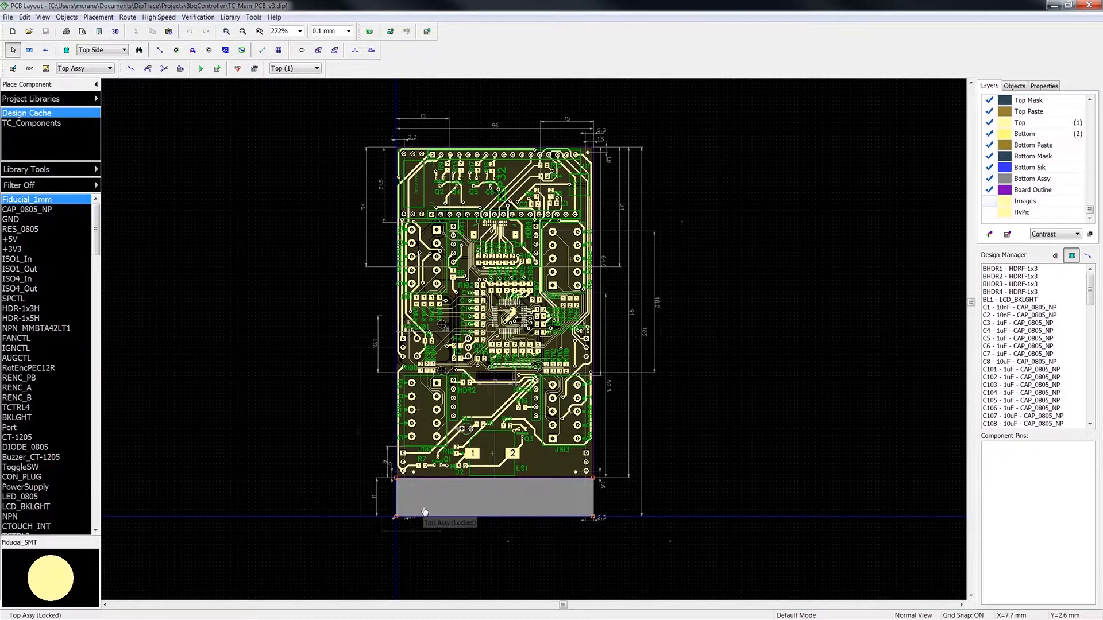
pyautogui.click(424, 411)
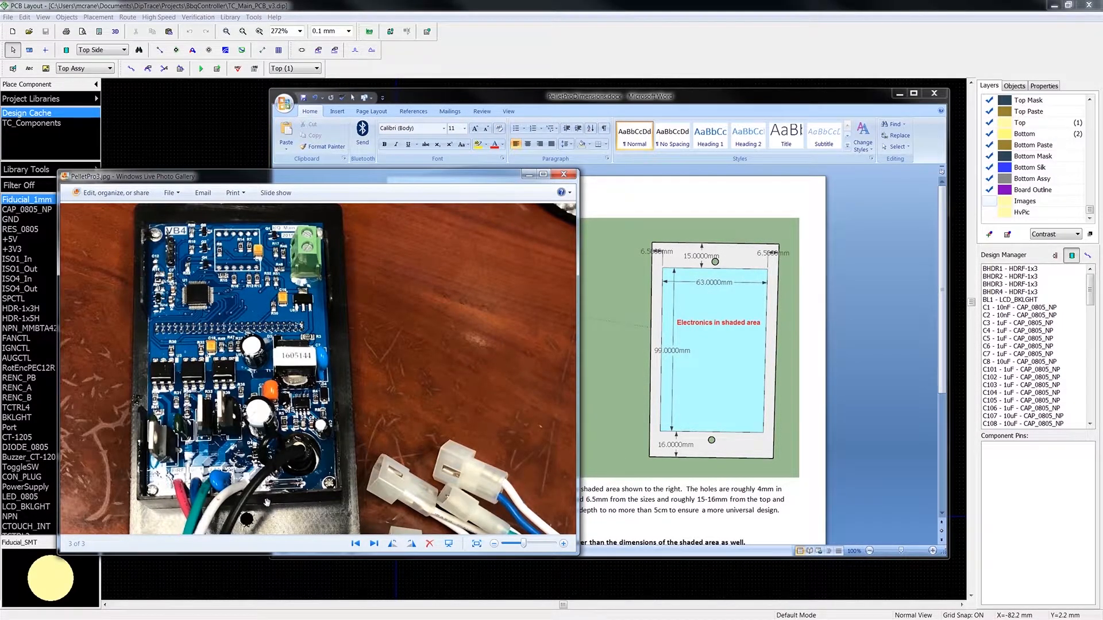
pyautogui.click(526, 175)
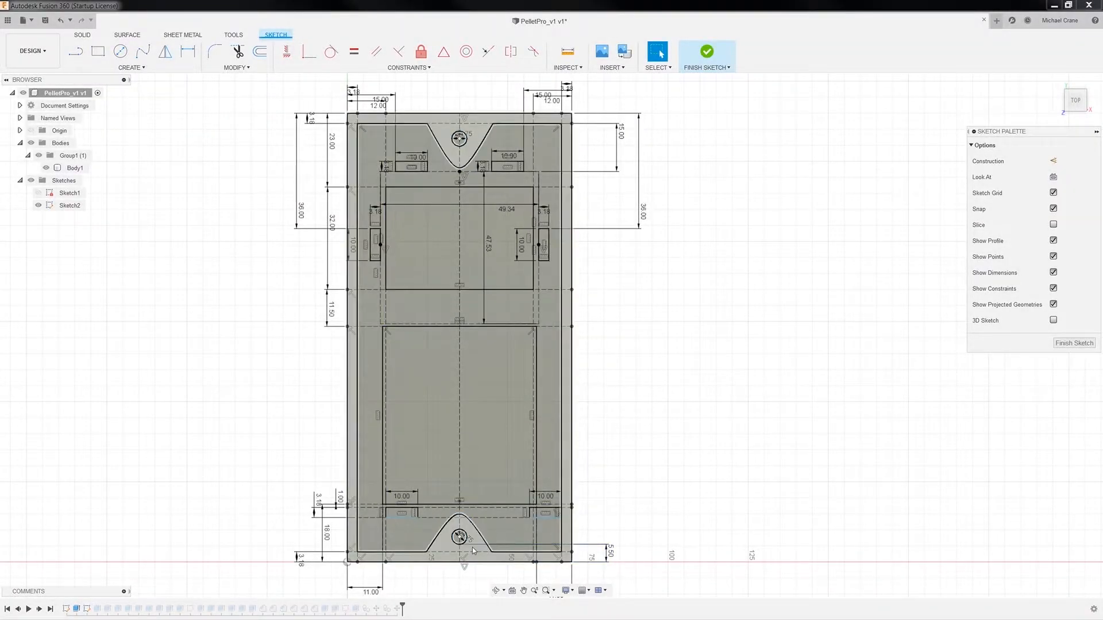
# Step: Finish the sketch, hide Sketch2 and show the faceplate body in an isometric view
pyautogui.click(1073, 344)
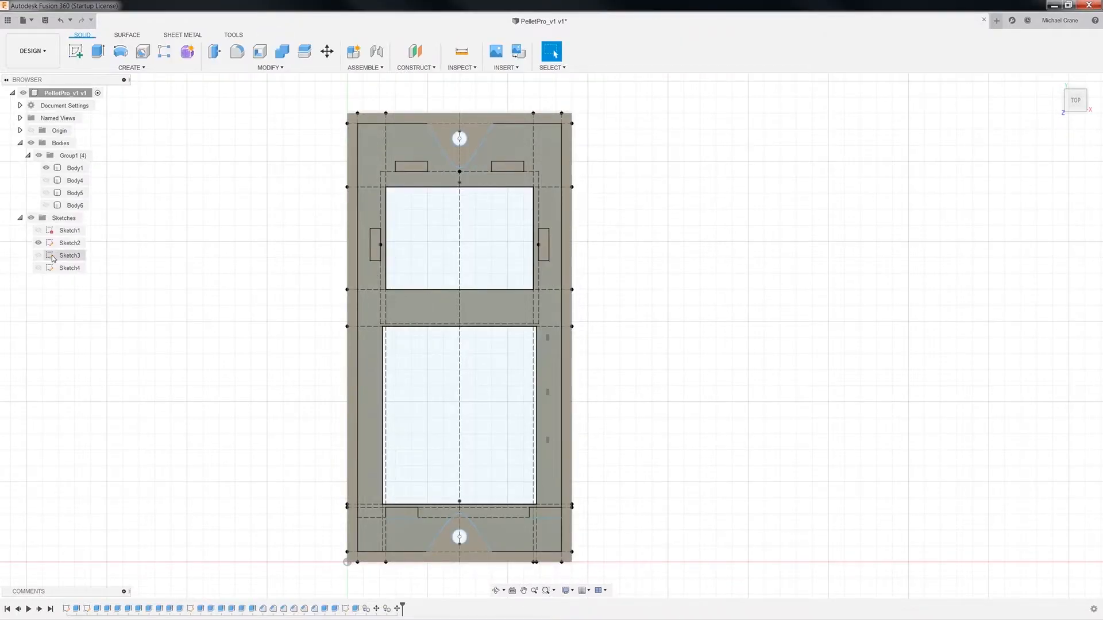
pyautogui.click(38, 242)
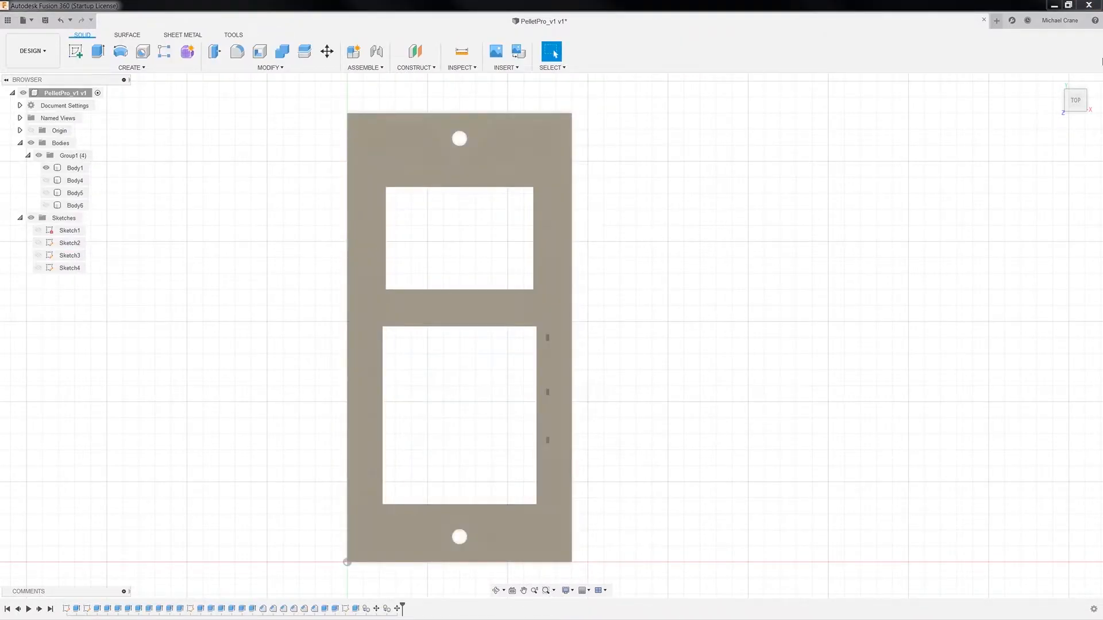
pyautogui.click(1058, 81)
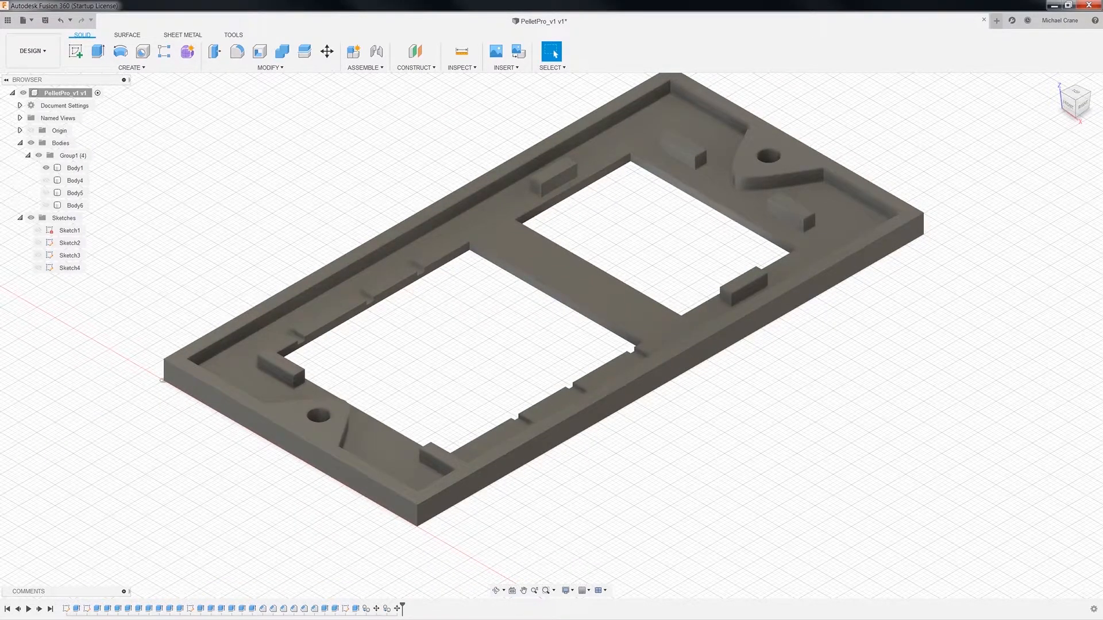
# Step: Examine the rear photos PelletPro2.jpg and PelletPro3.jpg of the controller for its wiring and mounting plate
pyautogui.hotkey('alt', 'Tab')
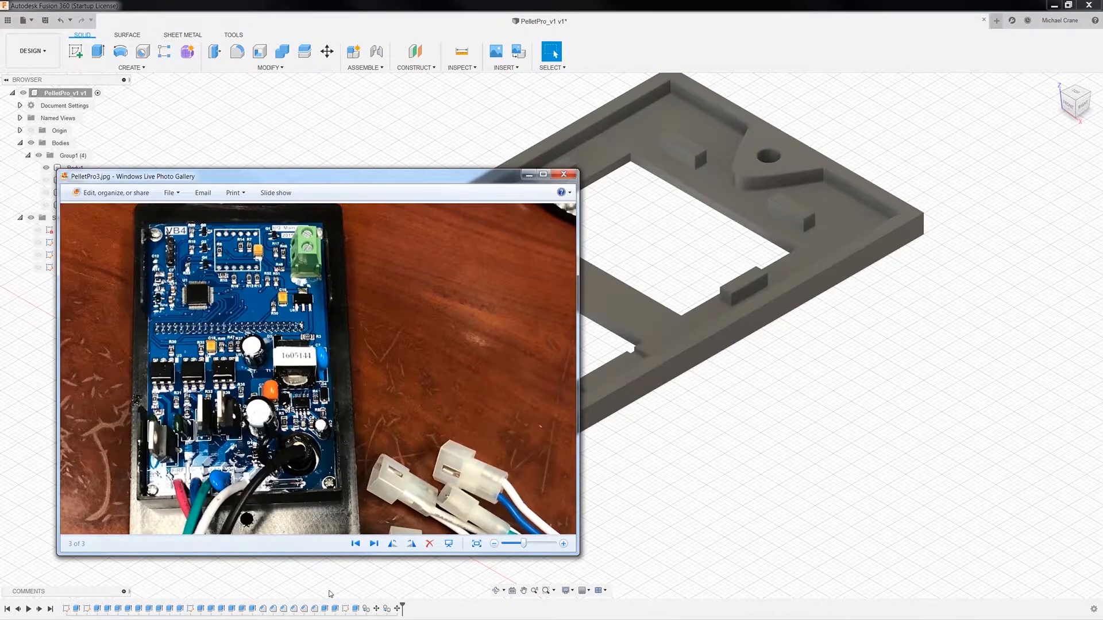
pyautogui.press('Left')
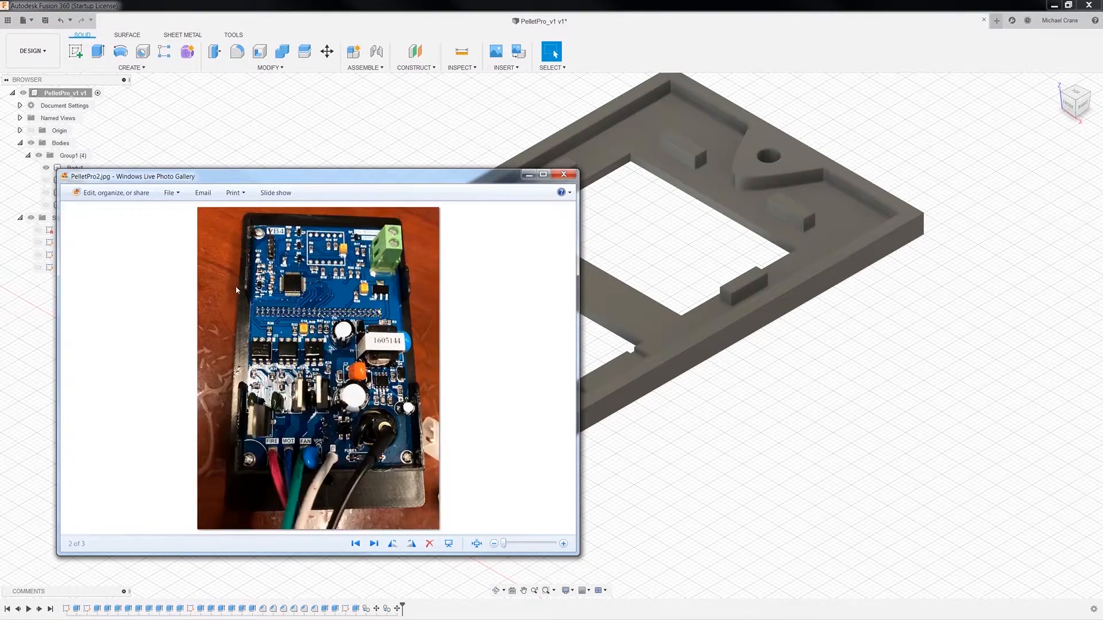
pyautogui.click(374, 543)
pyautogui.scroll(3, 321, 361)
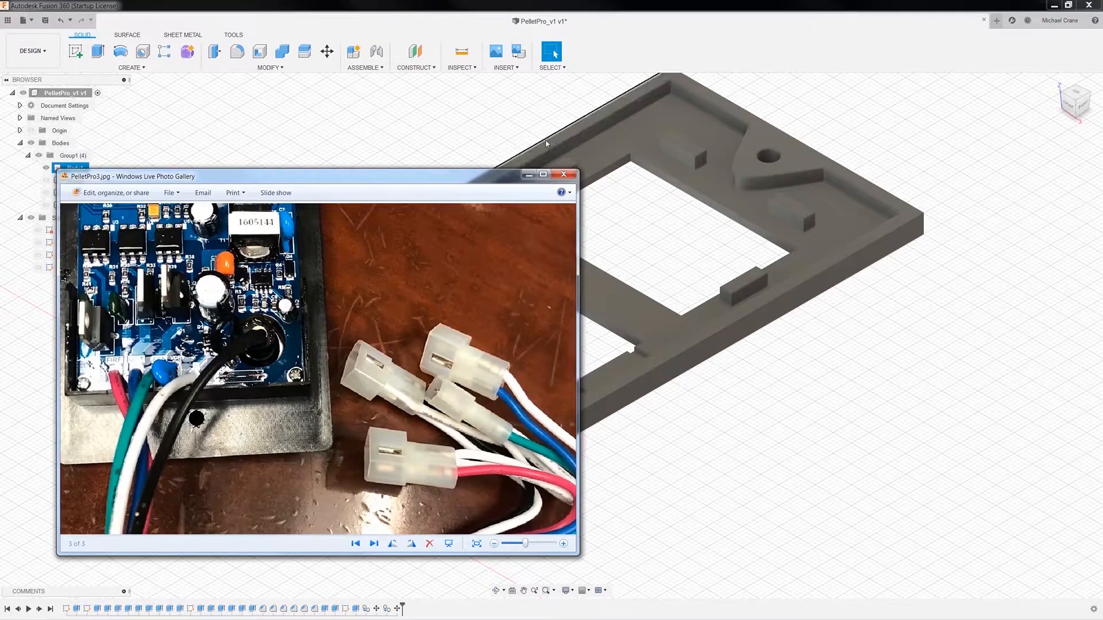
pyautogui.click(528, 175)
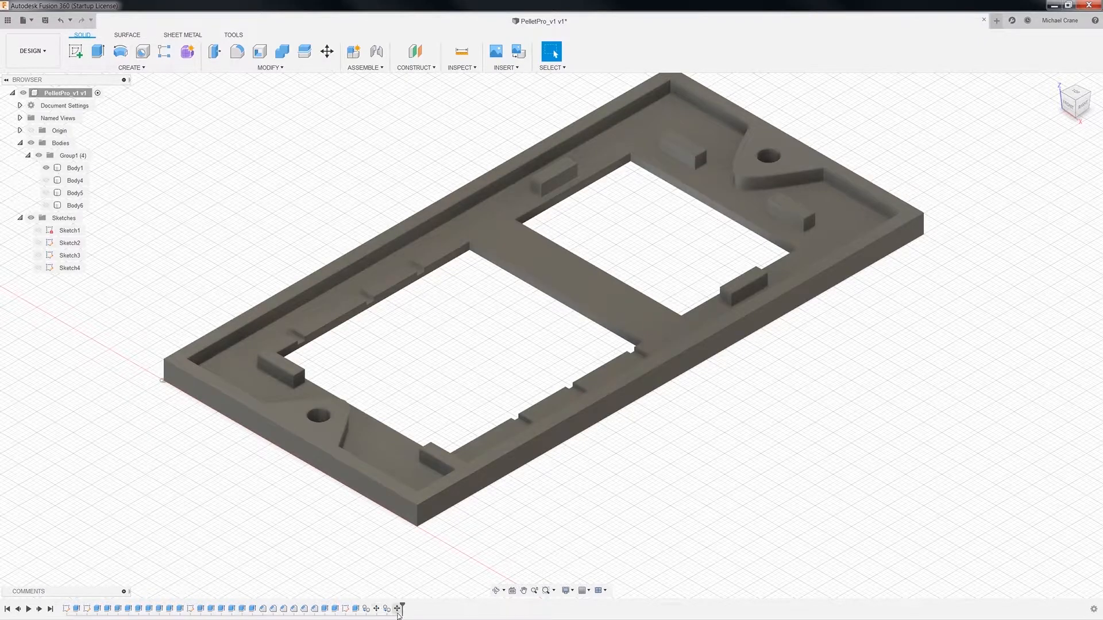
# Step: Edit Sketch1 and set the faceplate outline's height to 130 mm, as given in the front view of PelletProDimensions.docx
pyautogui.rightClick(66, 230)
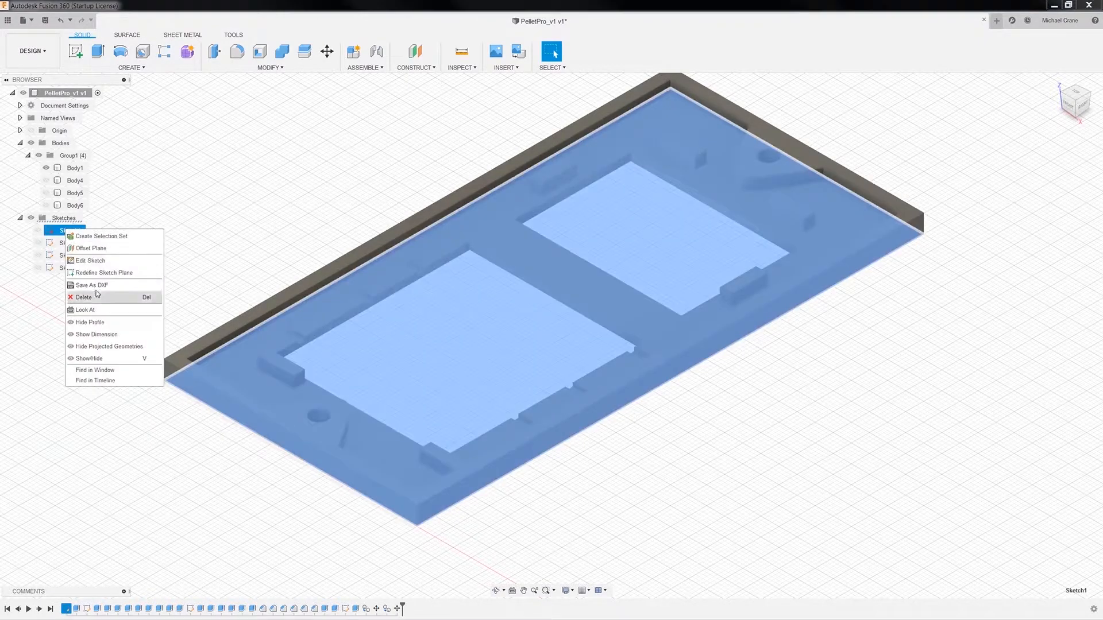
pyautogui.click(96, 262)
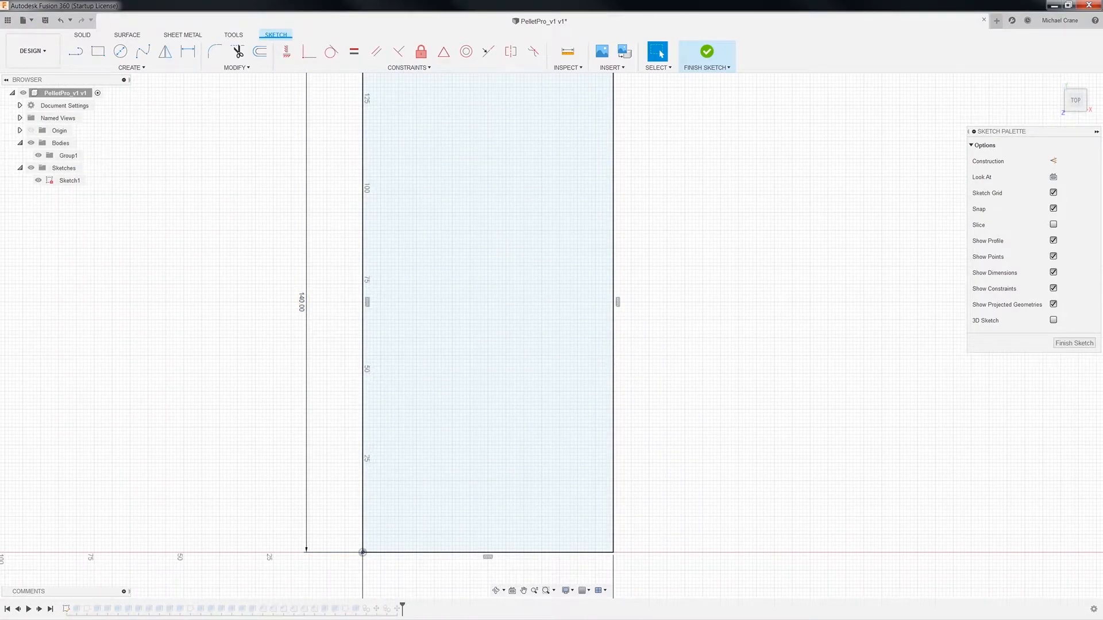
pyautogui.hotkey('alt', 'Tab')
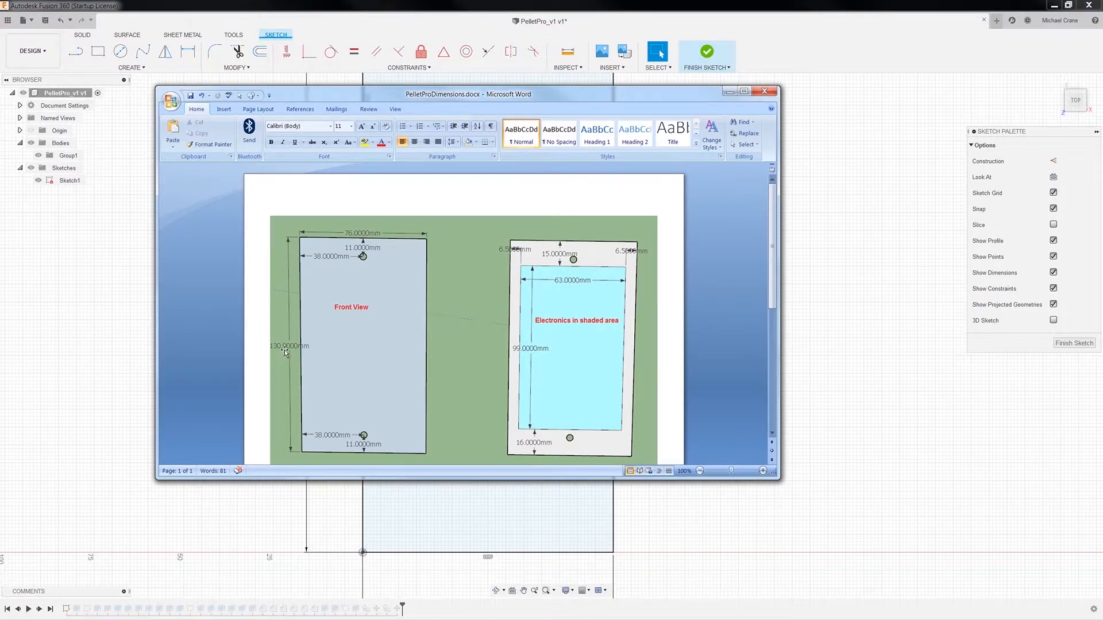
pyautogui.click(728, 92)
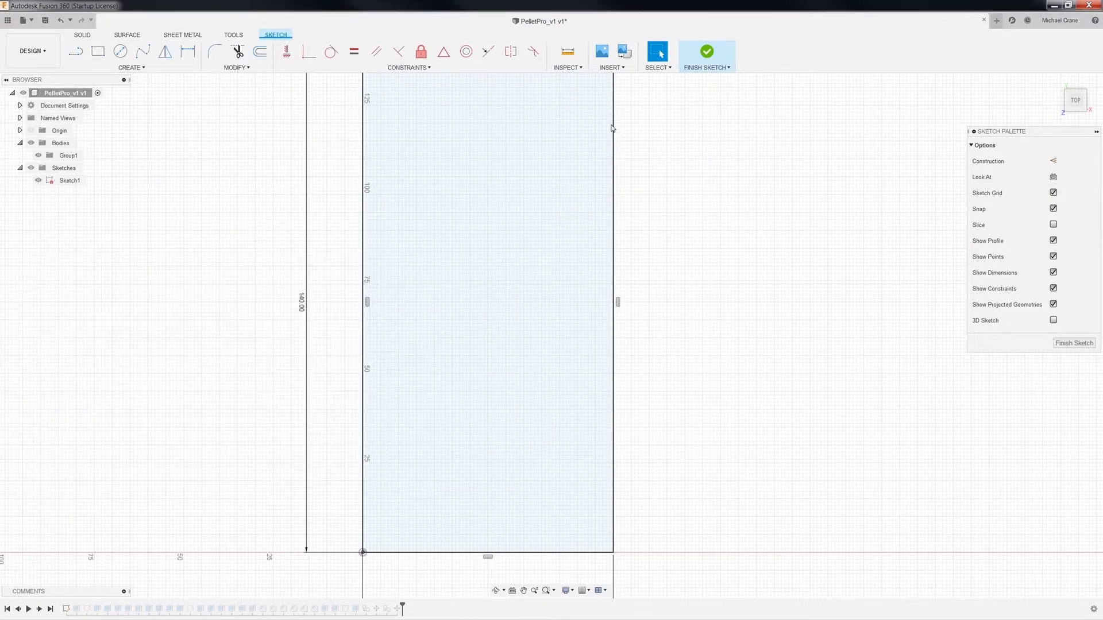
pyautogui.doubleClick(302, 302)
pyautogui.write('13')
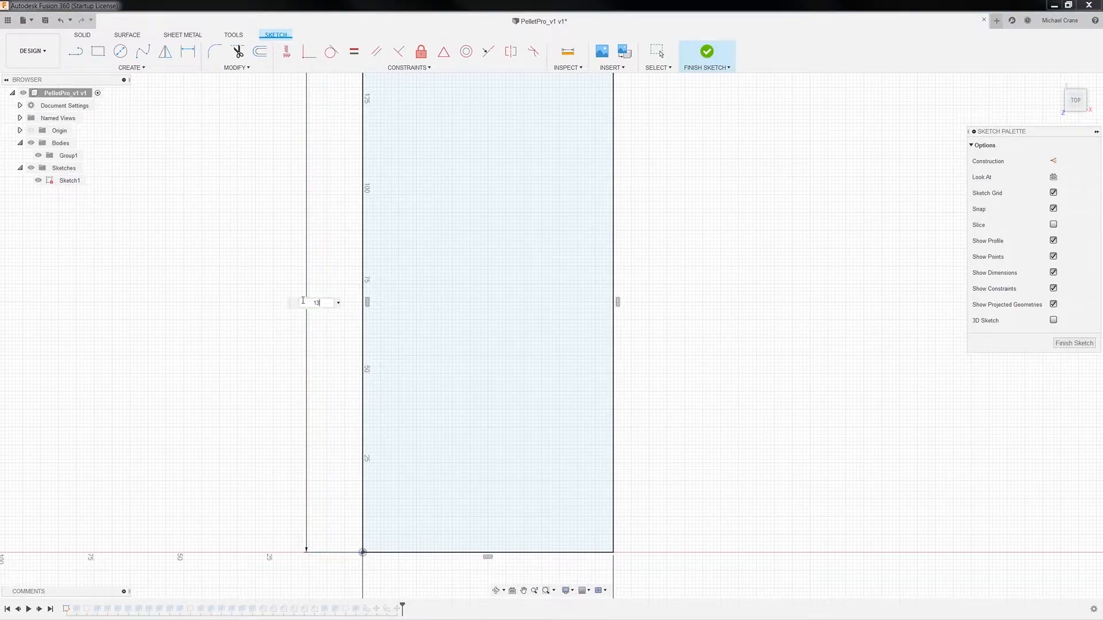
pyautogui.write('0')
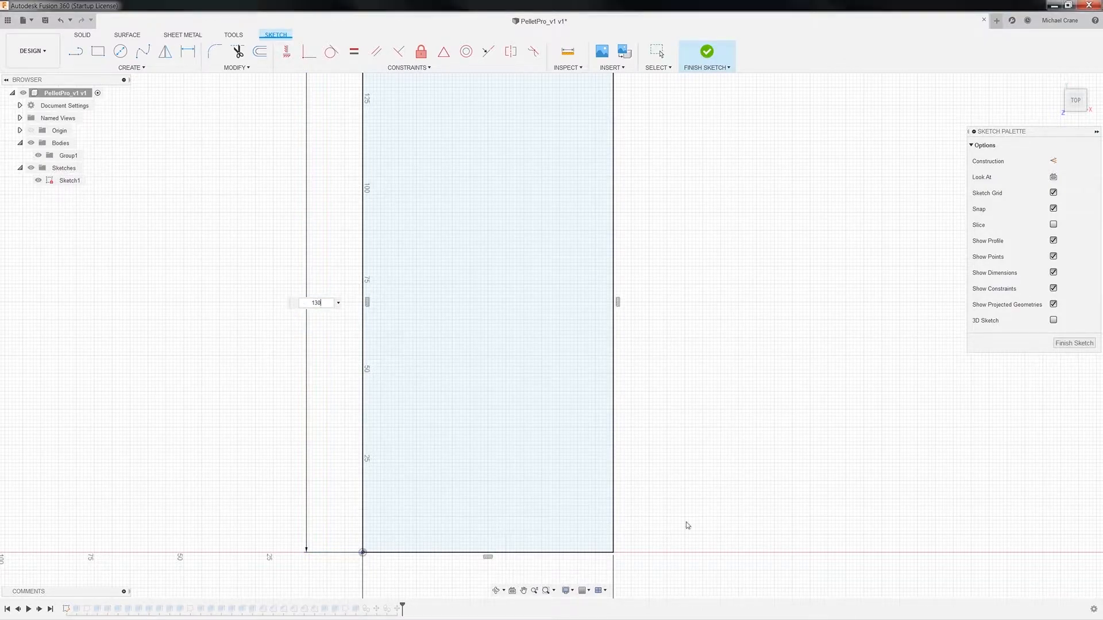
pyautogui.scroll(-2, 675, 514)
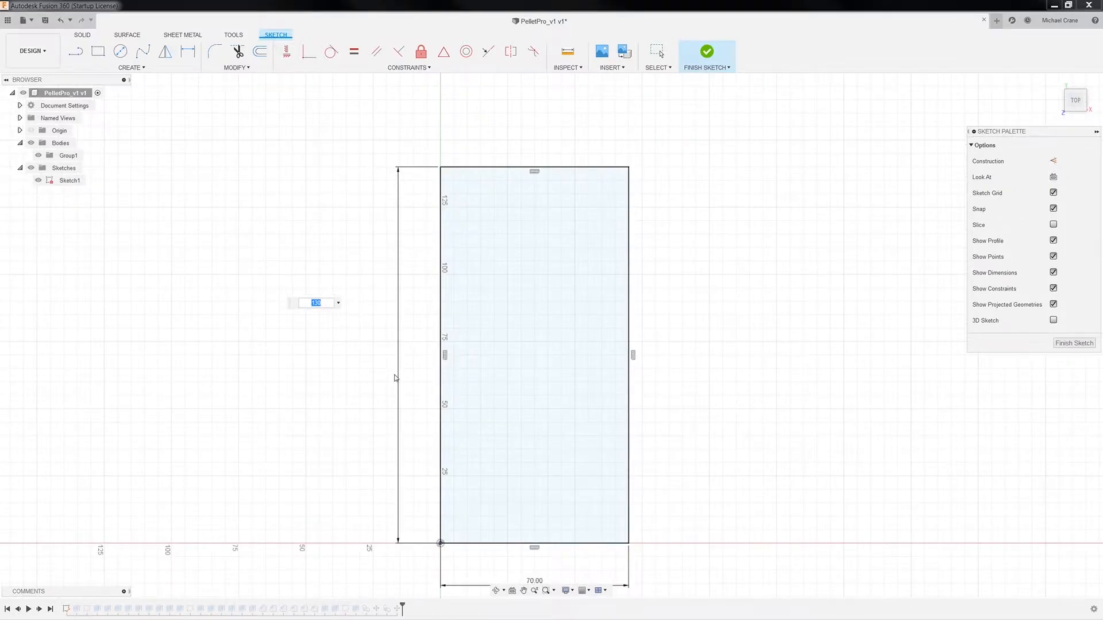
pyautogui.press('Return')
# Step: Set the faceplate outline's width in Sketch1 to 76 mm and finish the sketch
pyautogui.moveTo(735, 511); pyautogui.dragTo(678, 379, button='middle')
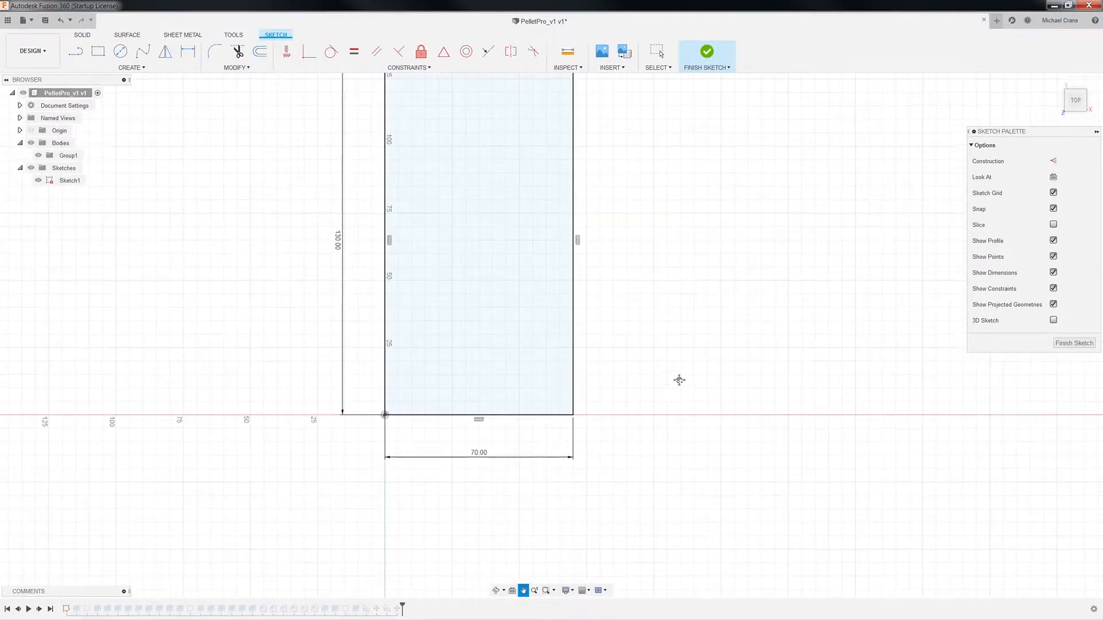
pyautogui.doubleClick(479, 451)
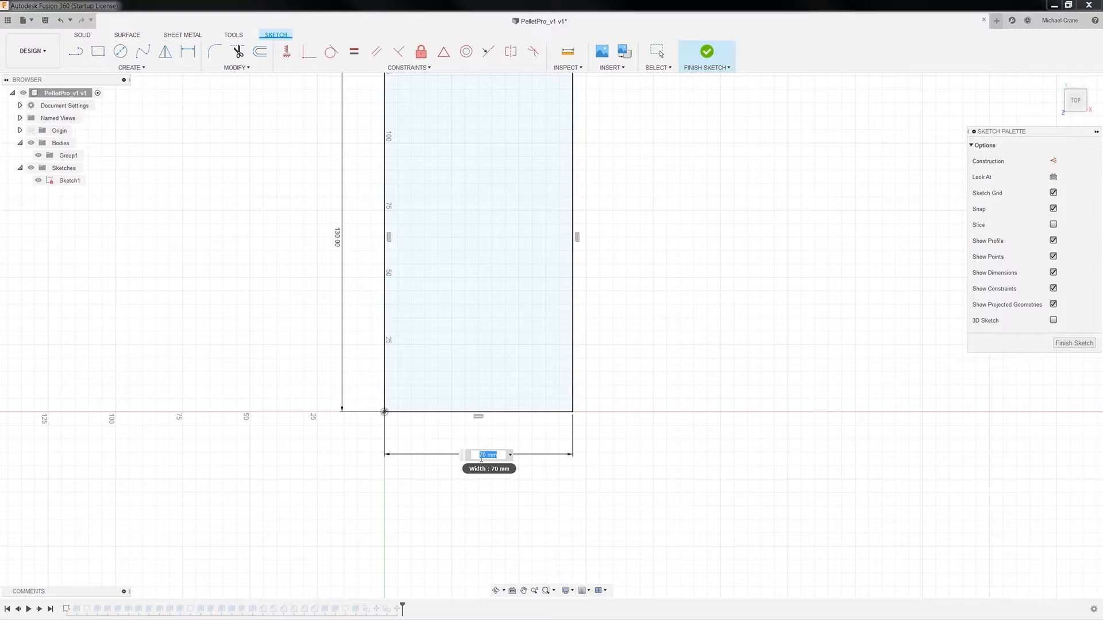
pyautogui.write('76')
pyautogui.press('Return')
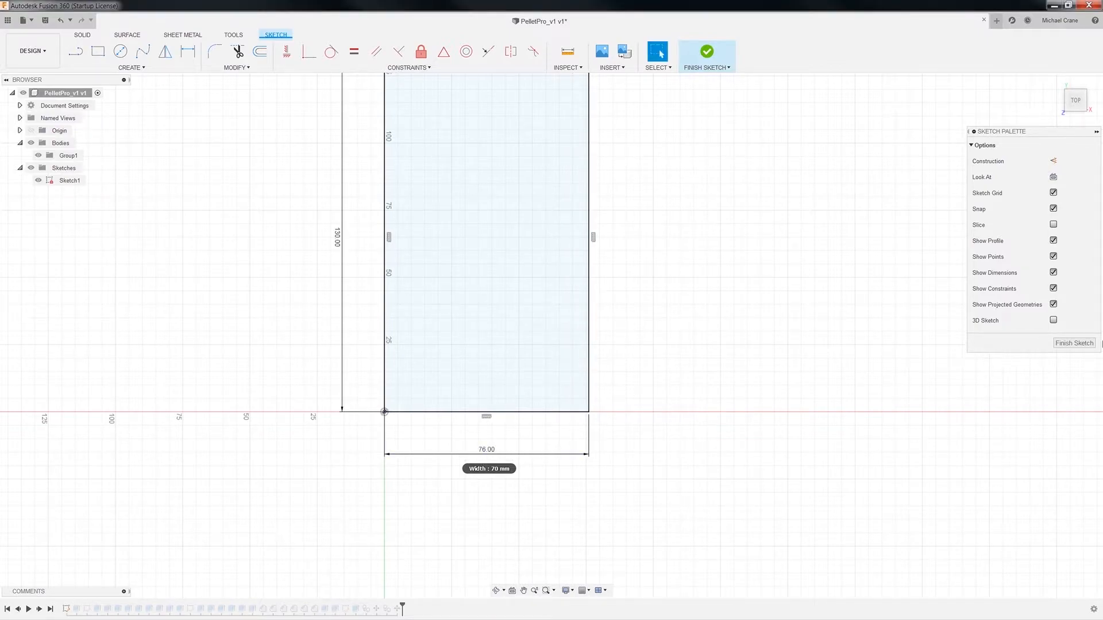
pyautogui.click(1073, 343)
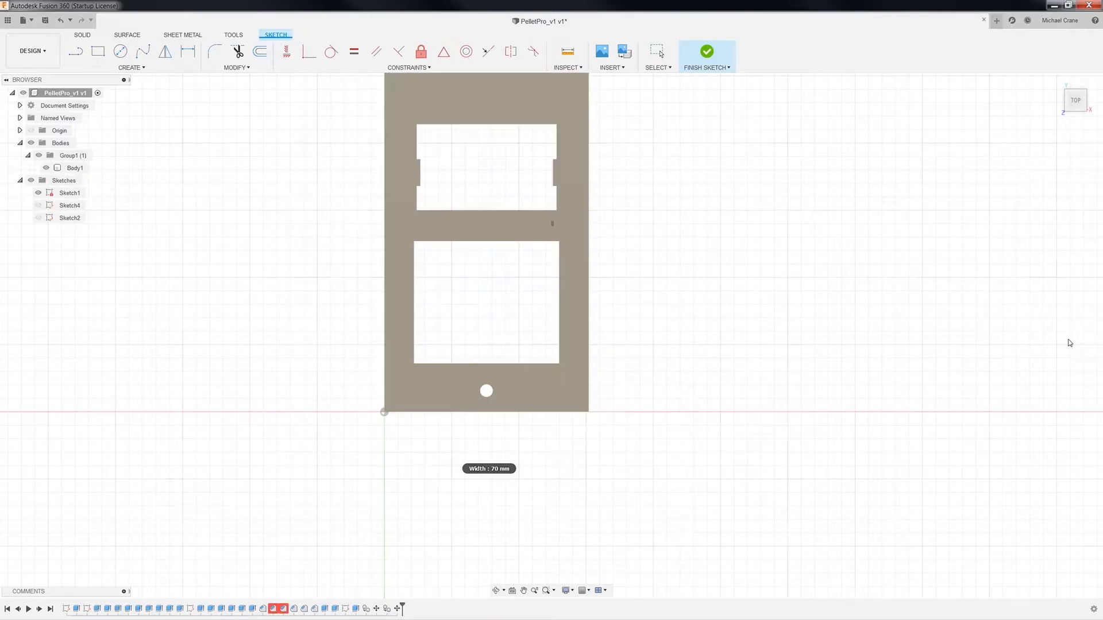
# Step: Inspect the resized faceplate body in isometric and top views, and the upper screw hole in Sketch2
pyautogui.click(1055, 80)
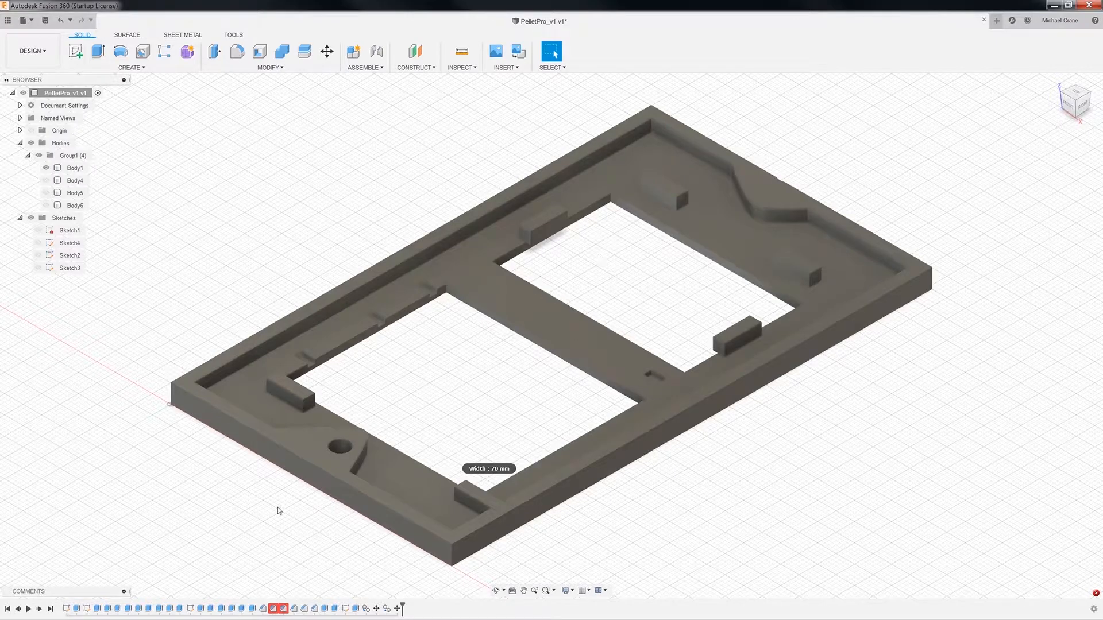
pyautogui.click(1074, 94)
pyautogui.click(1055, 81)
pyautogui.click(1075, 98)
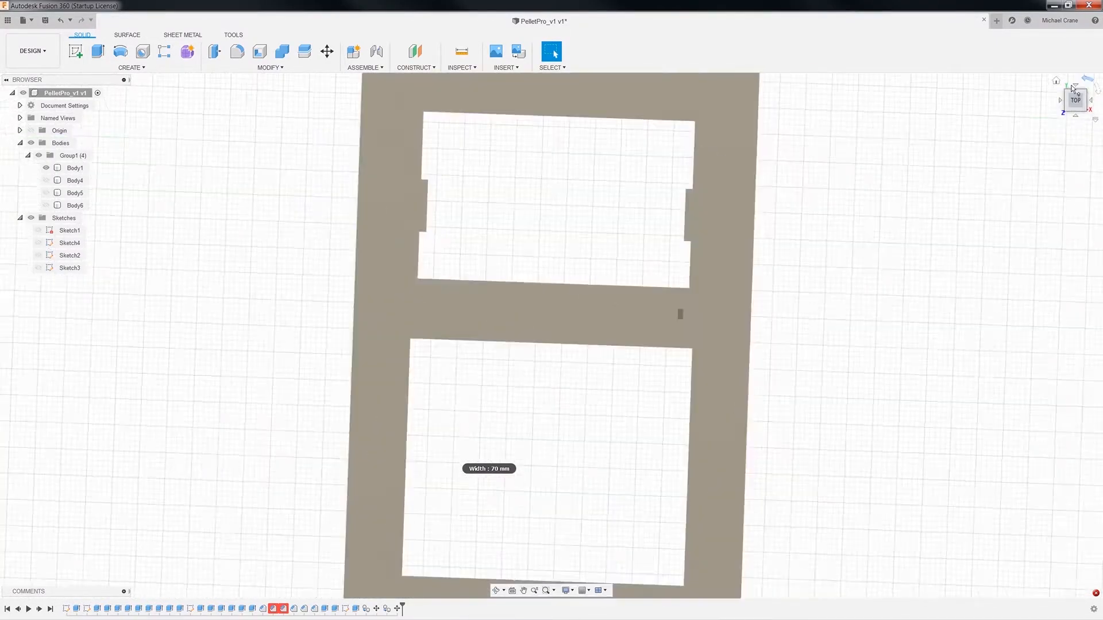
pyautogui.click(426, 155)
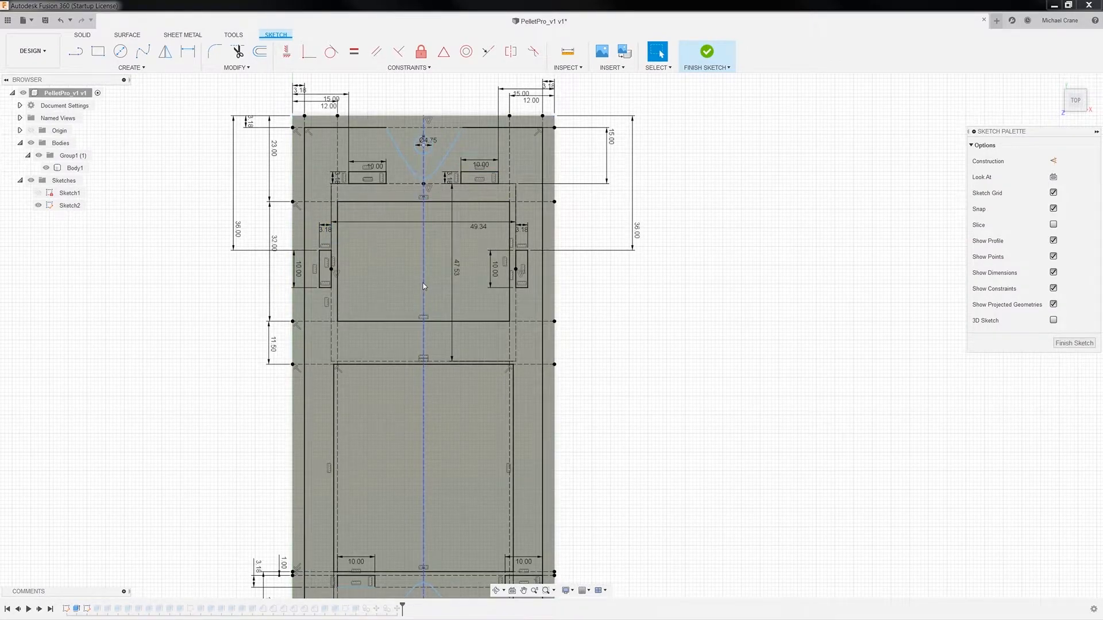
pyautogui.click(423, 143)
# Step: Draw a horizontal line about 130 mm long across the faceplate in Sketch2, between the two large cutouts
pyautogui.click(76, 51)
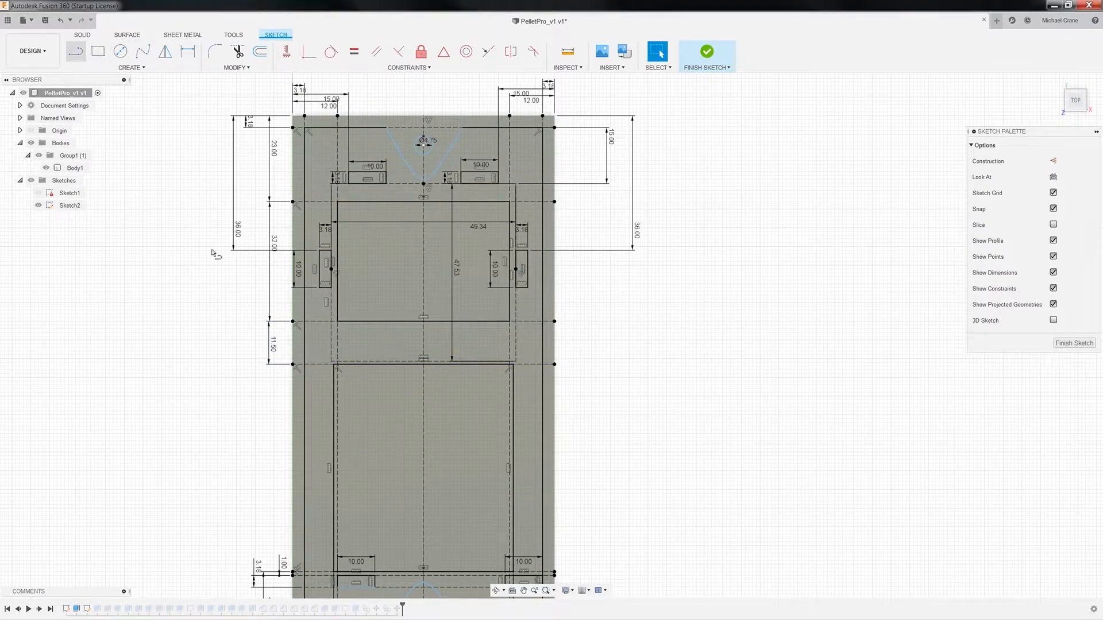
pyautogui.click(219, 360)
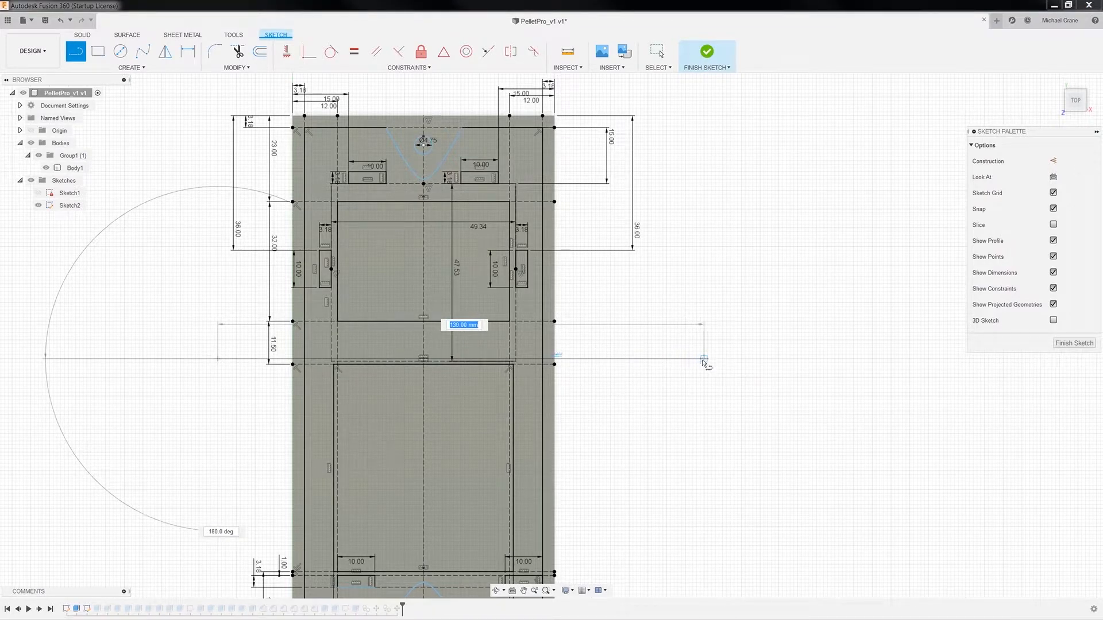
pyautogui.click(704, 360)
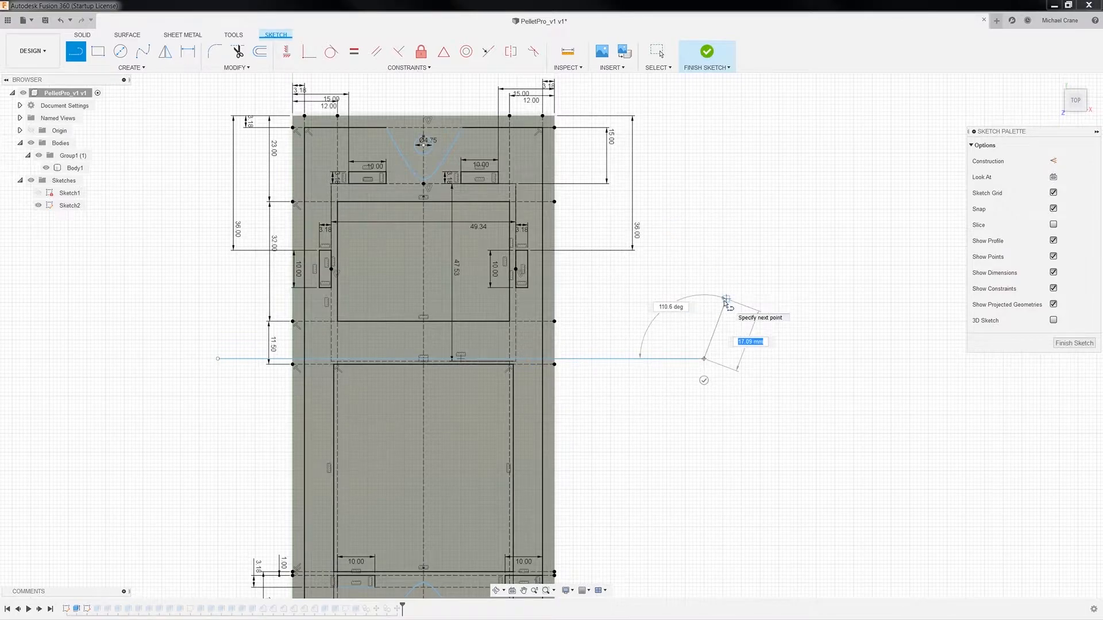
pyautogui.press('Escape')
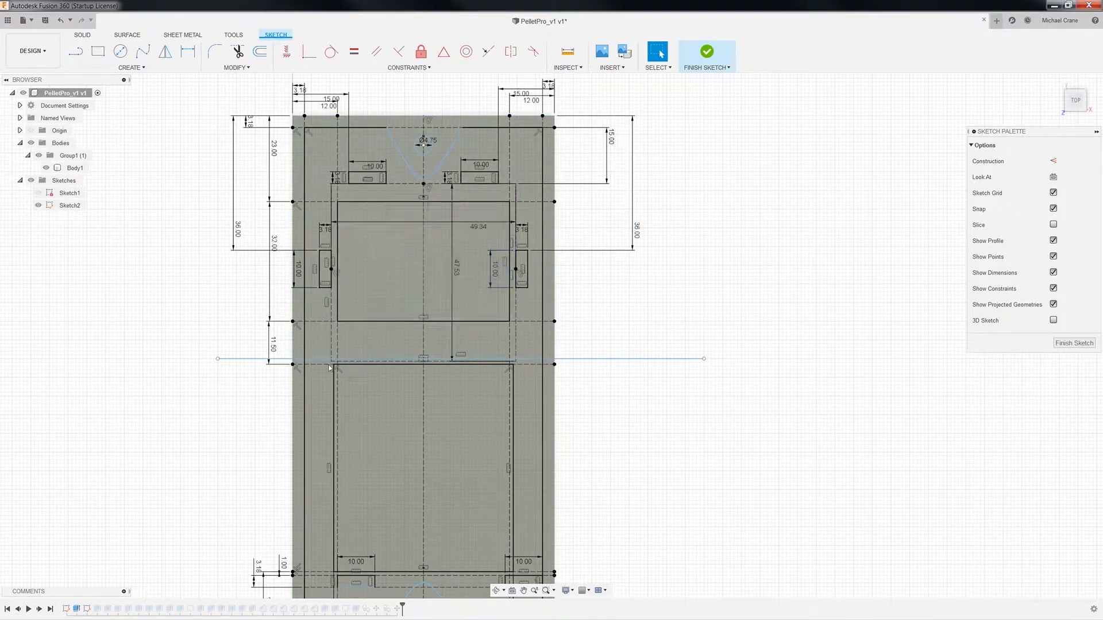
# Step: Examine how the horizontal line divides the faceplate profiles above and below it in Sketch2
pyautogui.click(290, 361)
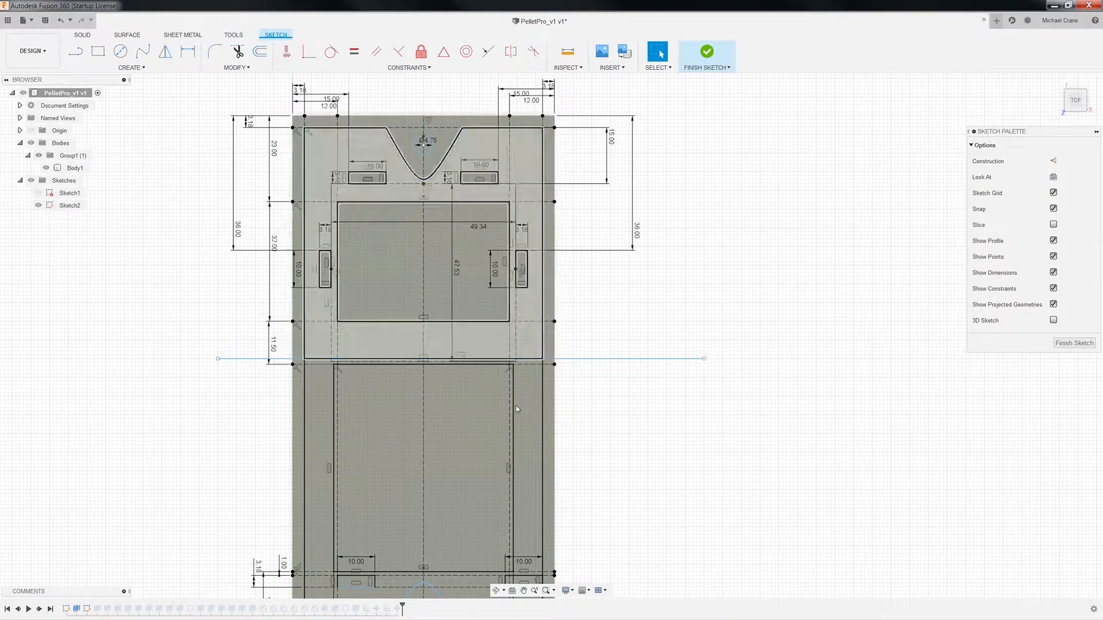
pyautogui.click(451, 353)
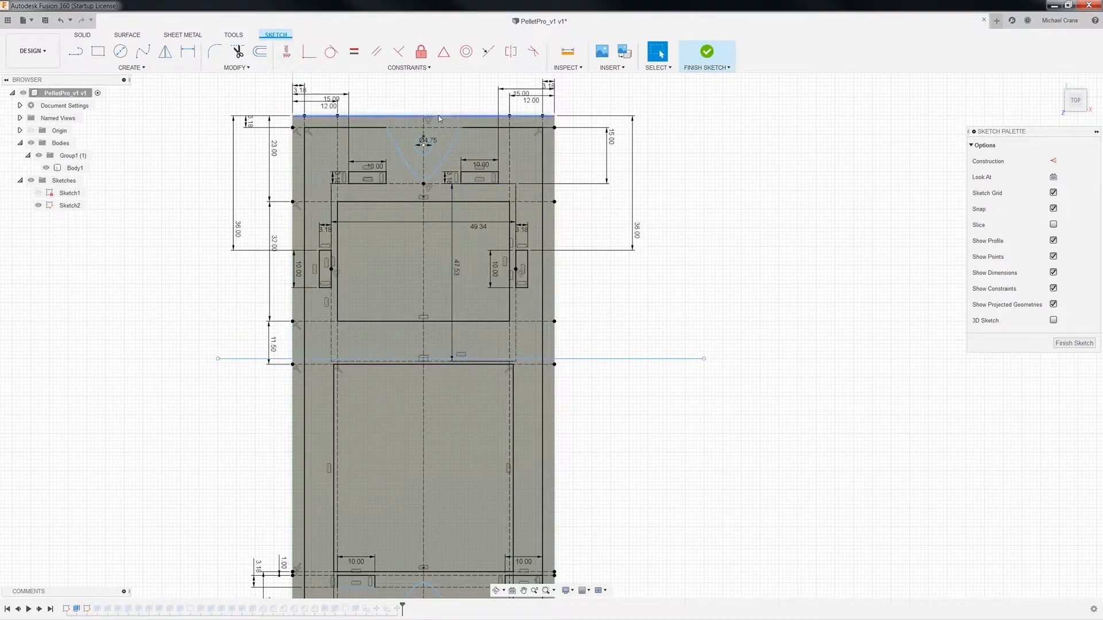
pyautogui.moveTo(638, 479); pyautogui.dragTo(629, 408, button='middle')
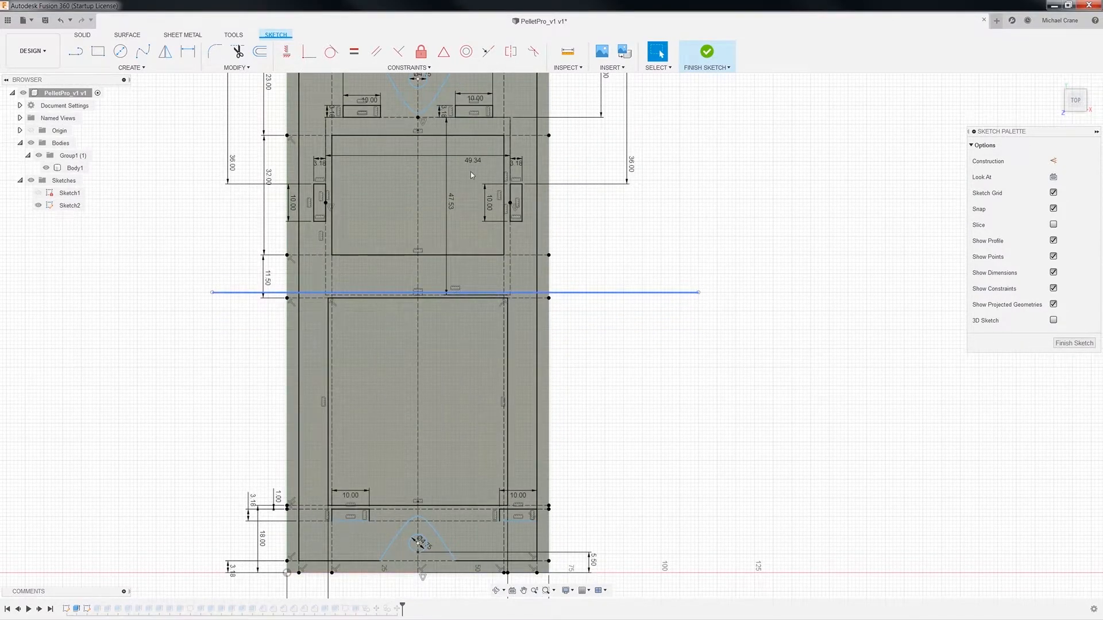
pyautogui.moveTo(471, 175); pyautogui.dragTo(459, 238, button='middle')
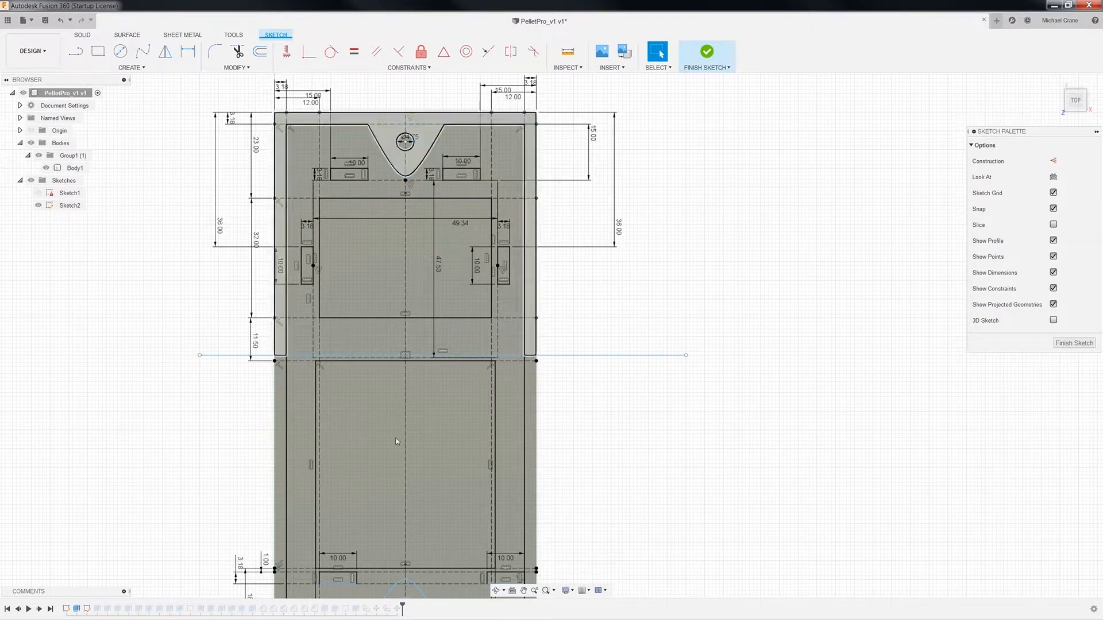
pyautogui.moveTo(625, 493); pyautogui.dragTo(629, 433, button='middle')
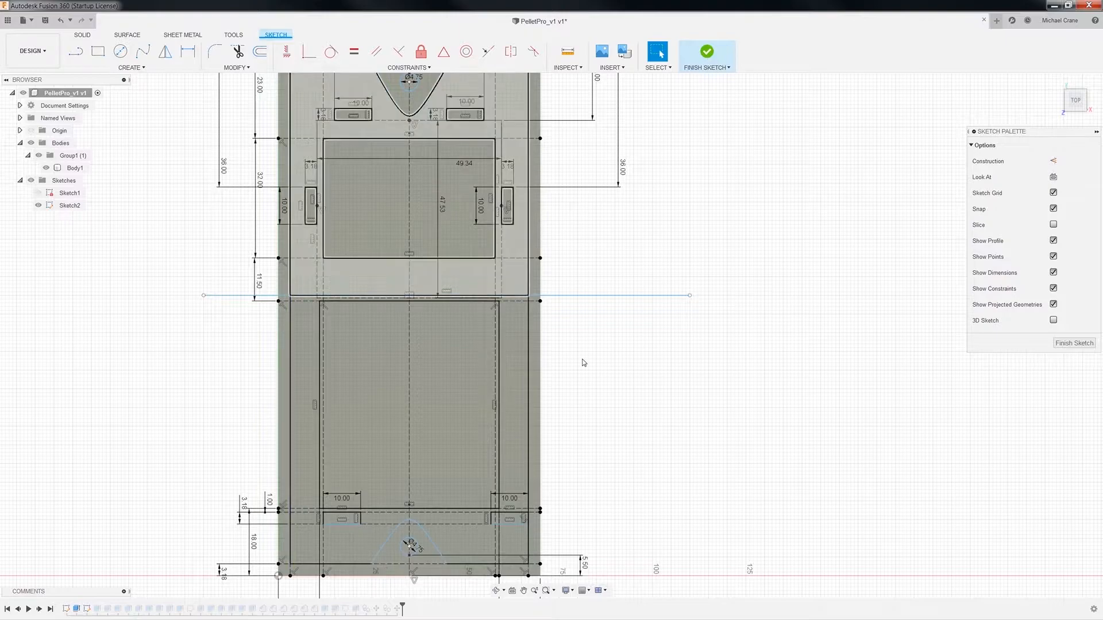
# Step: Delete the horizontal line crossing the faceplate from Sketch2
pyautogui.click(620, 298)
pyautogui.press('Delete')
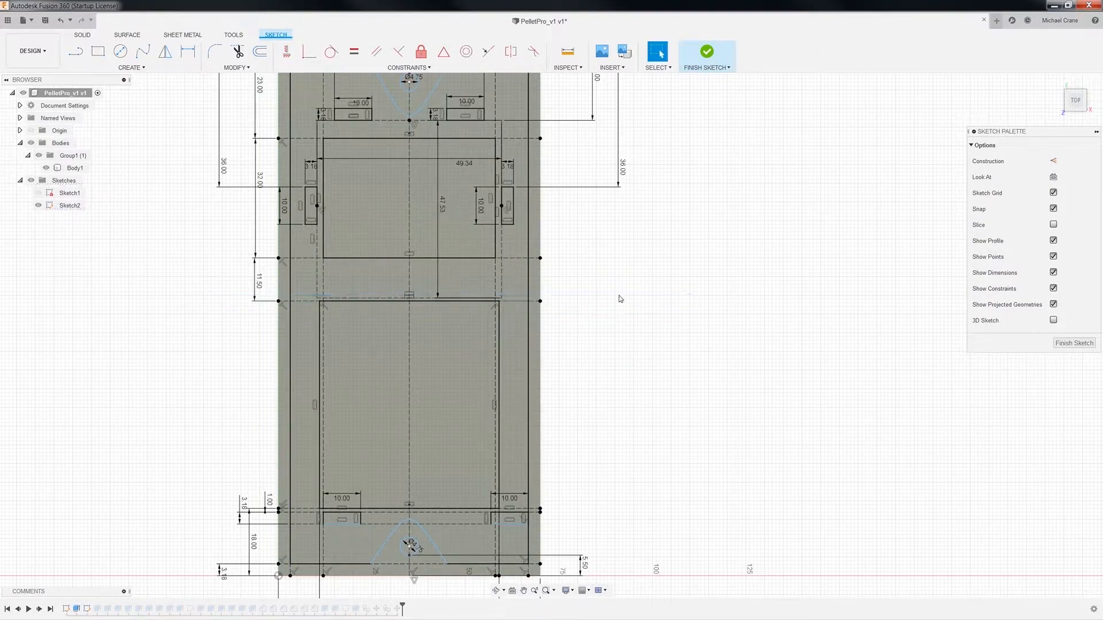
pyautogui.scroll(-1, 613, 326)
pyautogui.moveTo(625, 327)
pyautogui.mouseDown(button='middle')
pyautogui.moveTo(601, 331)
pyautogui.moveTo(570, 381)
pyautogui.moveTo(560, 377)
pyautogui.mouseUp(button='middle')
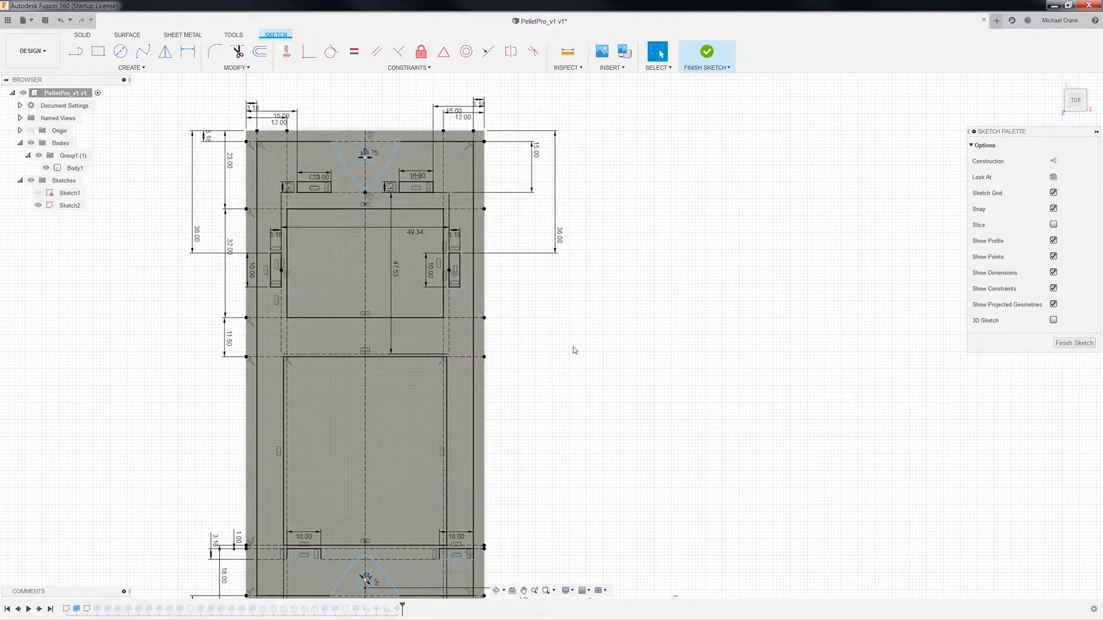
# Step: Hide Sketch2 and finish editing it, returning to the complete faceplate model in top view
pyautogui.click(37, 206)
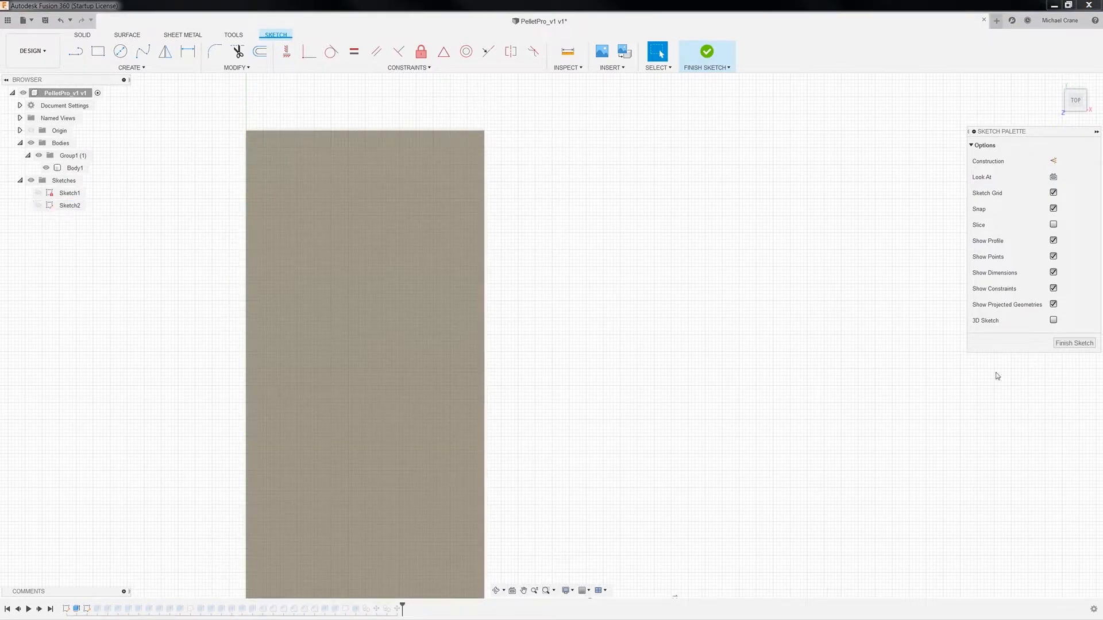
pyautogui.click(1073, 343)
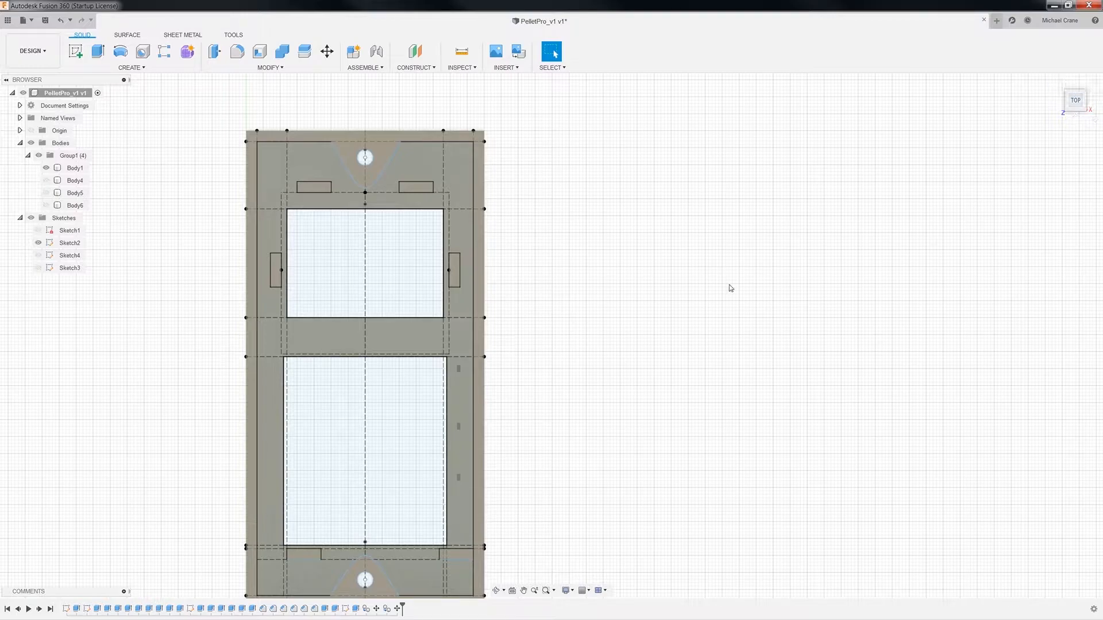
pyautogui.moveTo(653, 367); pyautogui.dragTo(683, 293, button='middle')
pyautogui.moveTo(683, 293); pyautogui.dragTo(634, 366)
pyautogui.press('Escape')
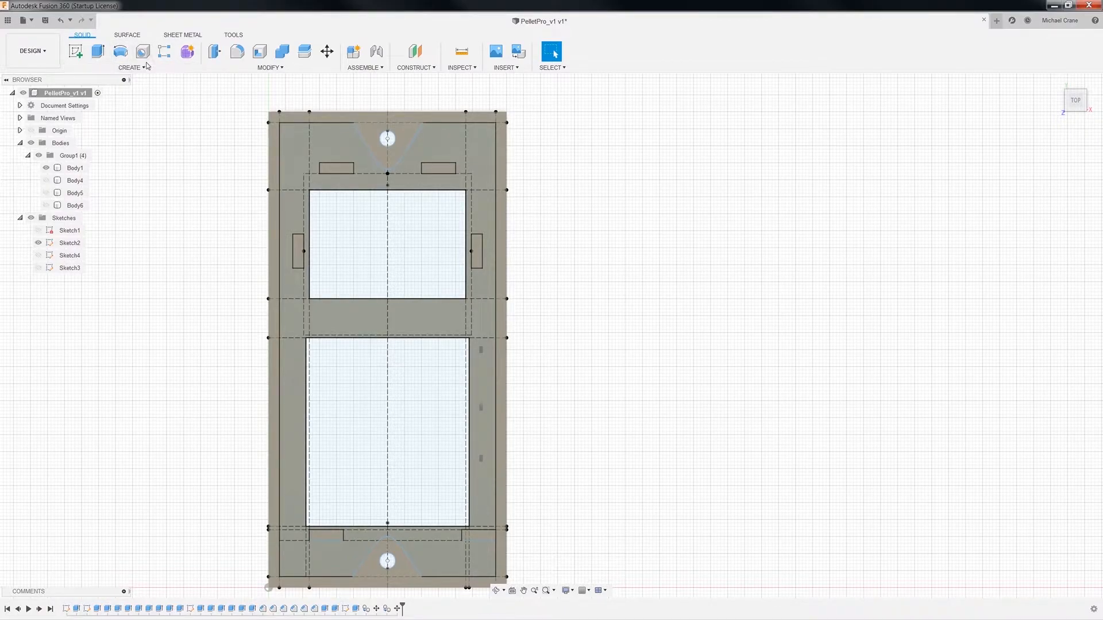
pyautogui.moveTo(256, 121); pyautogui.dragTo(518, 583)
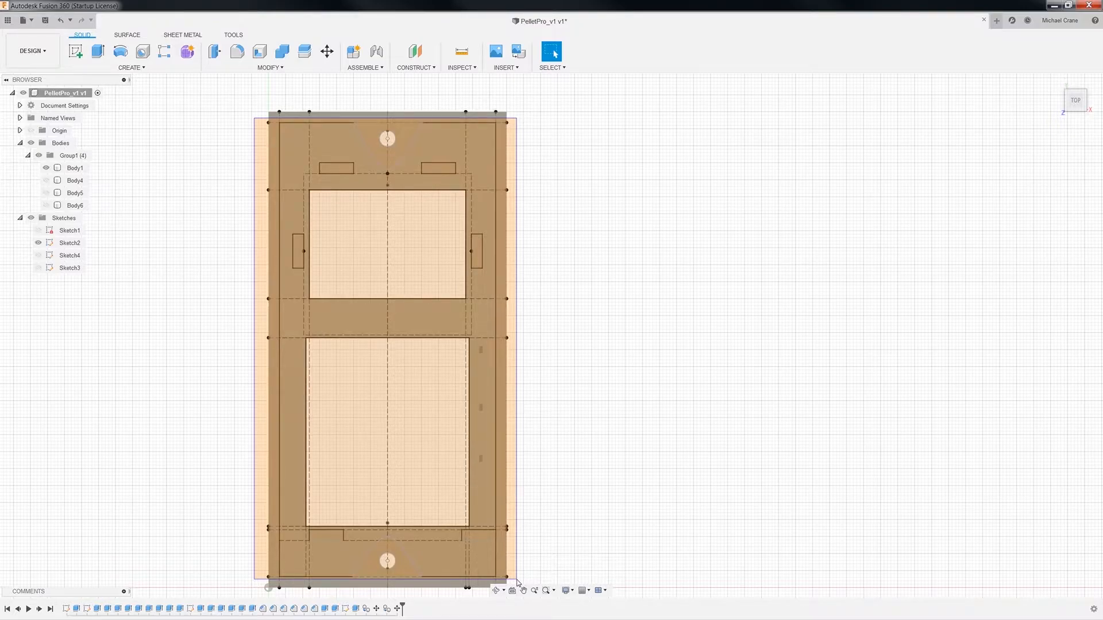
pyautogui.moveTo(518, 582); pyautogui.dragTo(518, 581)
pyautogui.click(603, 230)
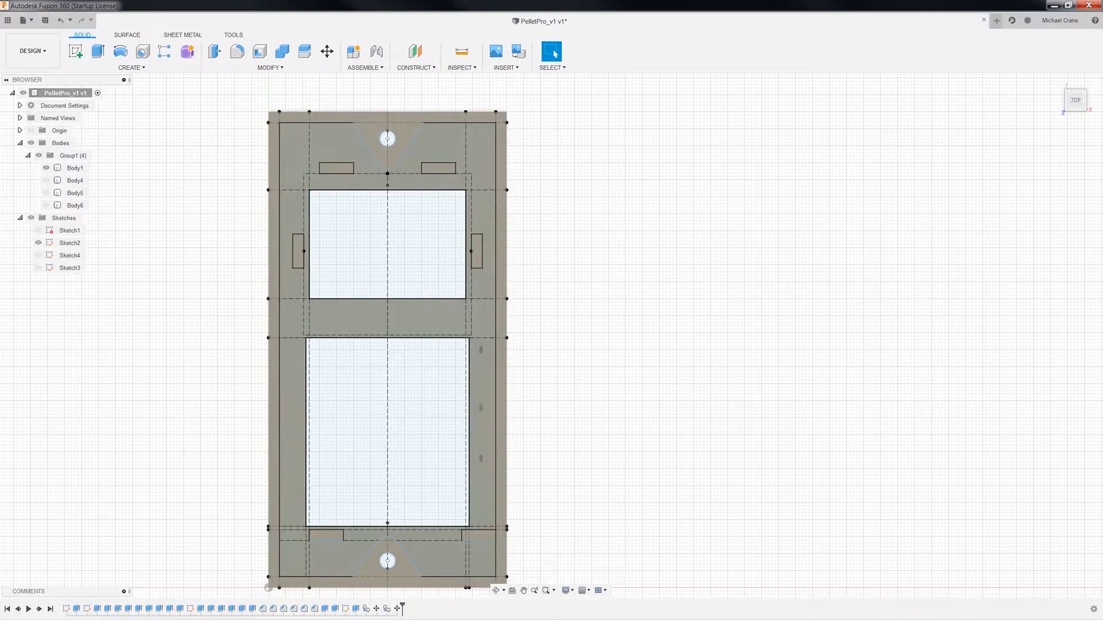
# Step: Review the controller dimensions in PelletProDimensions.docx in Word and the photo PelletPro1.jpg in Windows Live Photo Gallery
pyautogui.hotkey('alt', 'Tab')
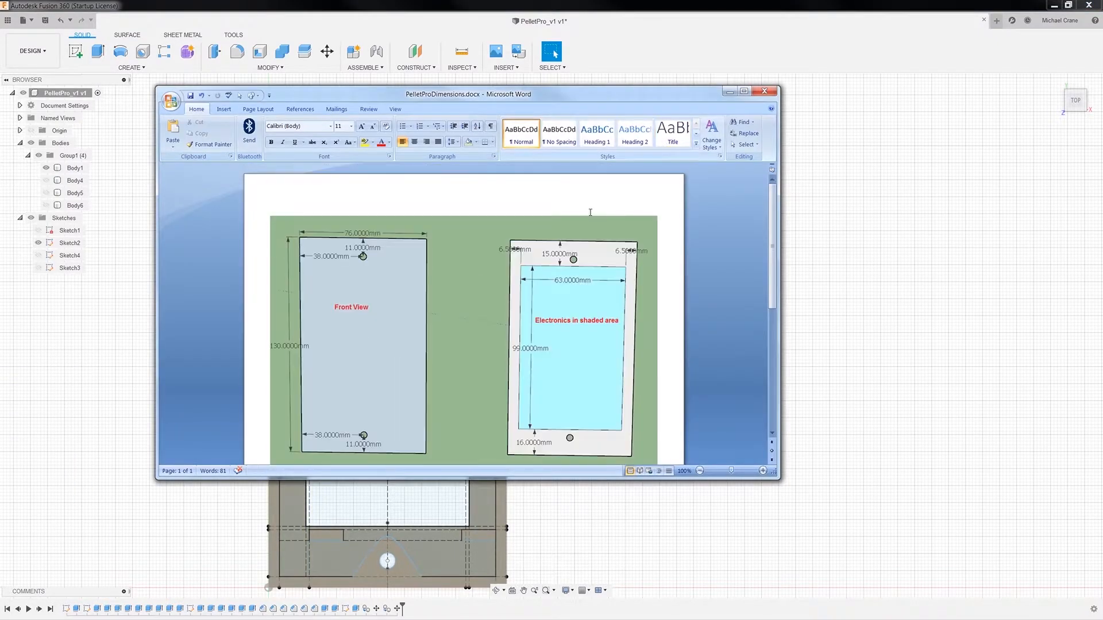
pyautogui.hotkey('alt', 'Tab')
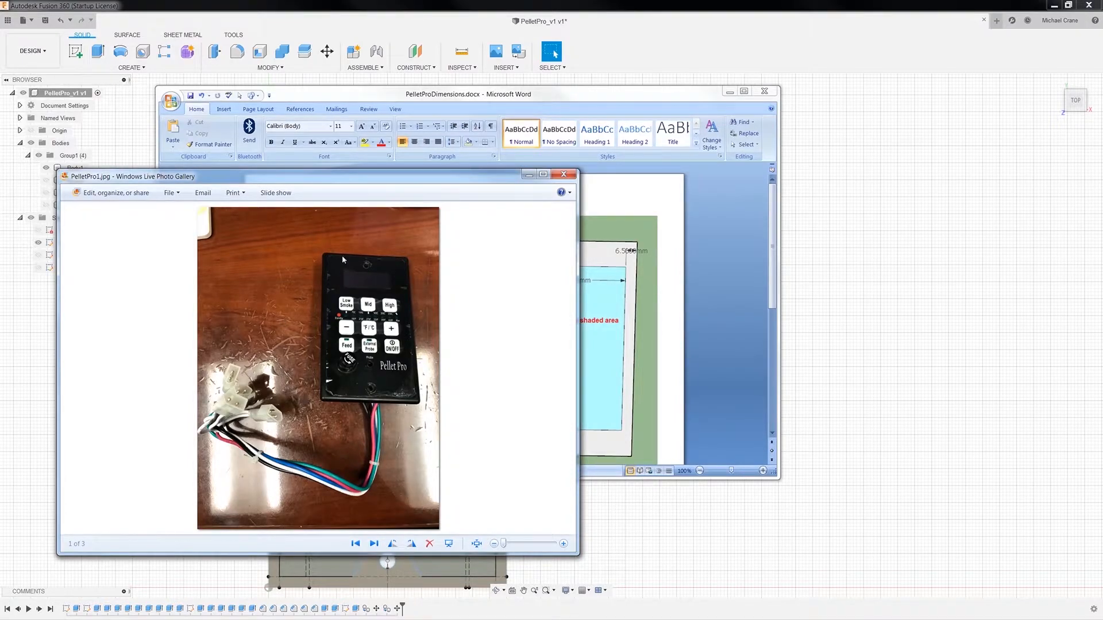
pyautogui.click(452, 93)
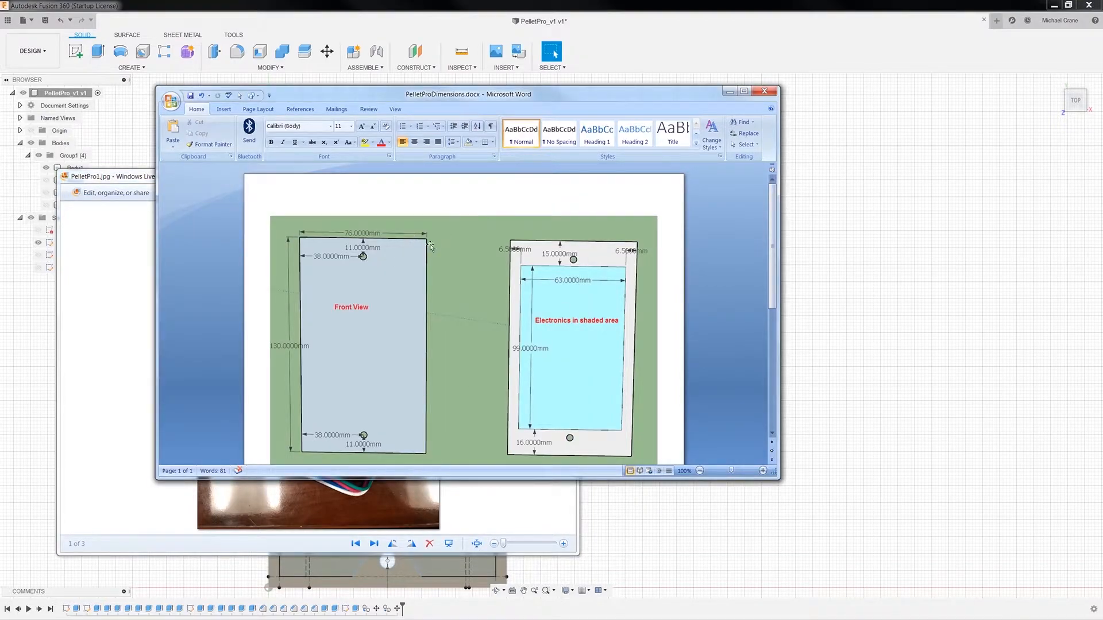
pyautogui.click(794, 78)
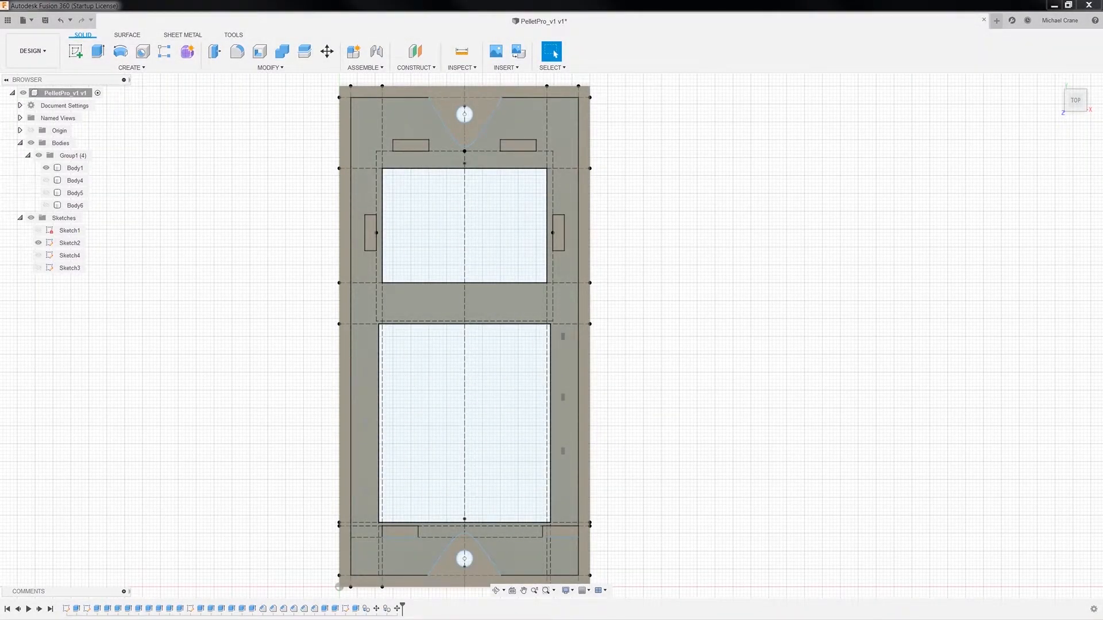
# Step: Enlarge the dimensions document and place it beside the faceplate model to compare the hole positions and electronics area
pyautogui.moveTo(1, 115); pyautogui.dragTo(523, 47)
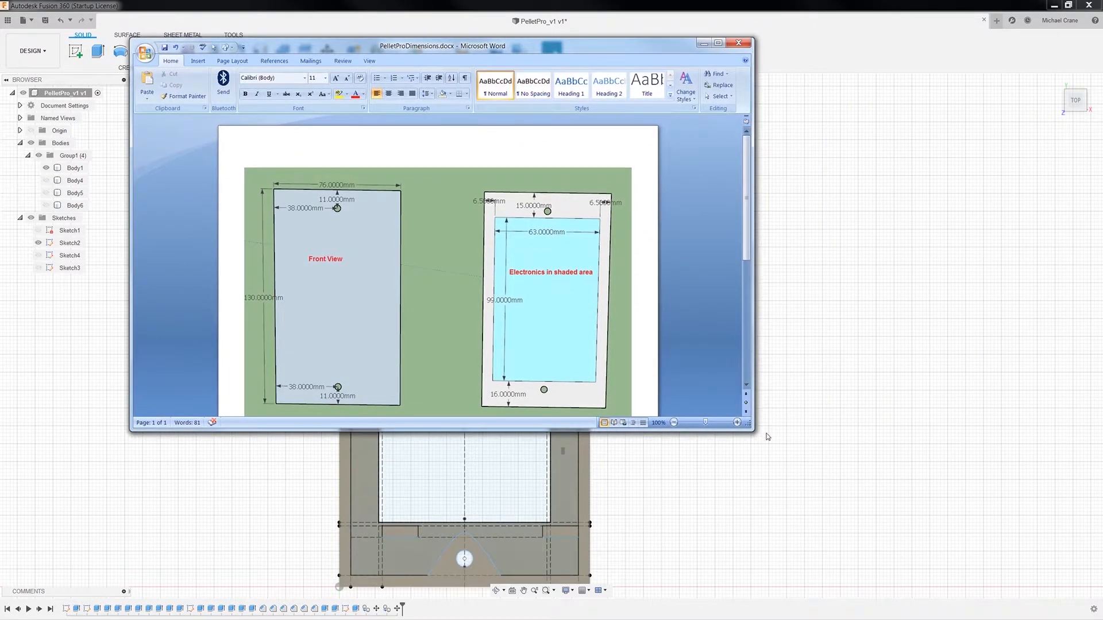
pyautogui.moveTo(748, 425); pyautogui.dragTo(766, 451)
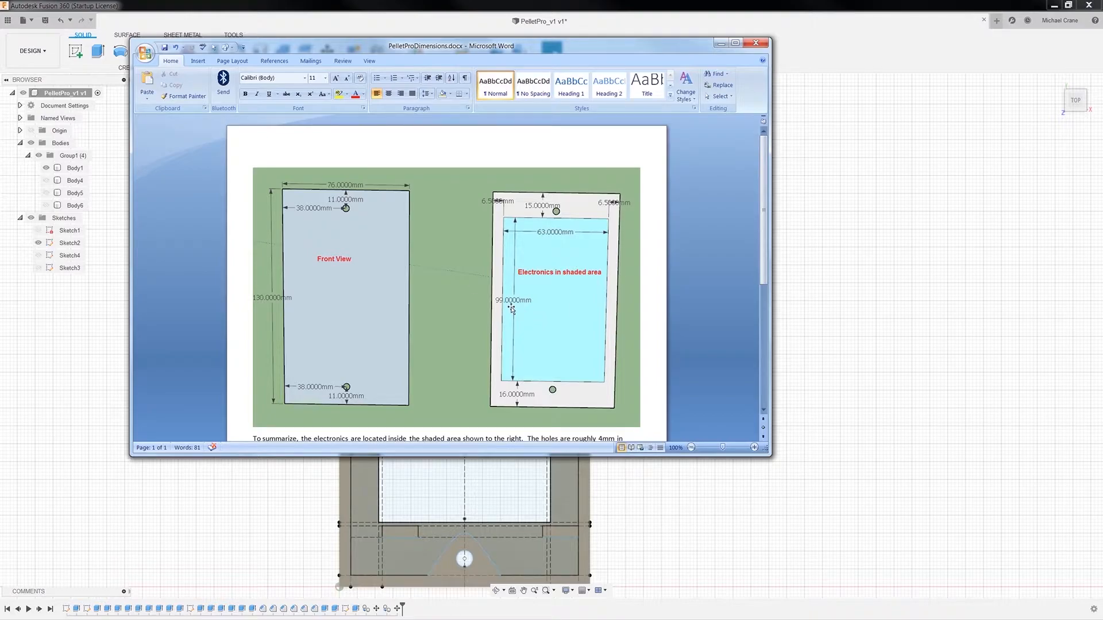
pyautogui.moveTo(577, 49); pyautogui.dragTo(0, 311)
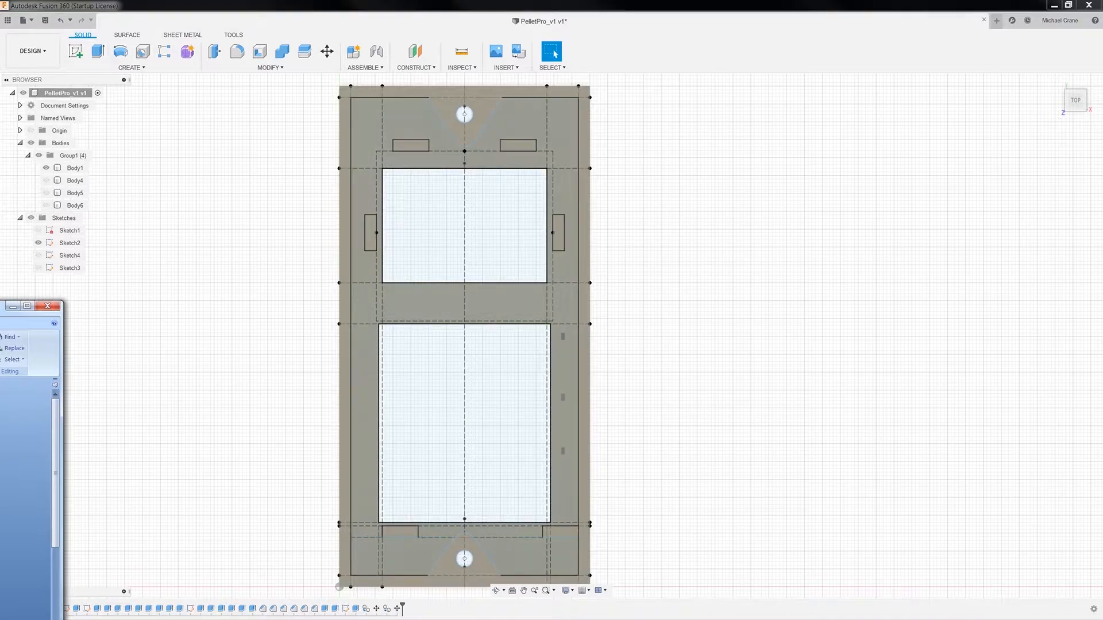
pyautogui.moveTo(3, 306); pyautogui.dragTo(1034, 88)
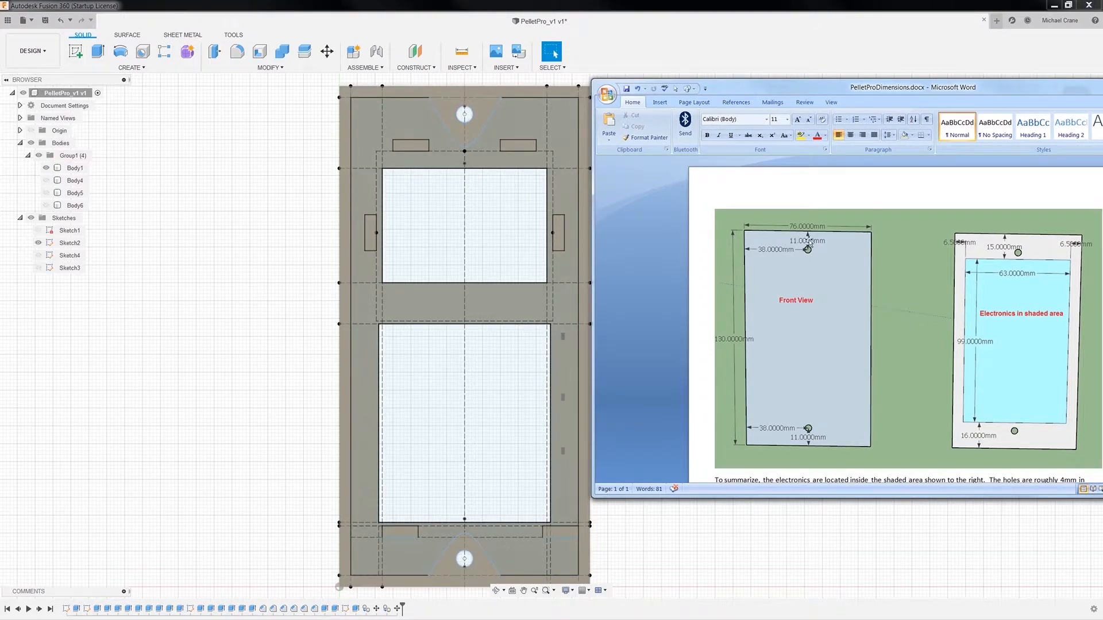
# Step: Back in Fusion 360, measure the distance from the upper screw hole's centre to the faceplate's top edge
pyautogui.click(462, 52)
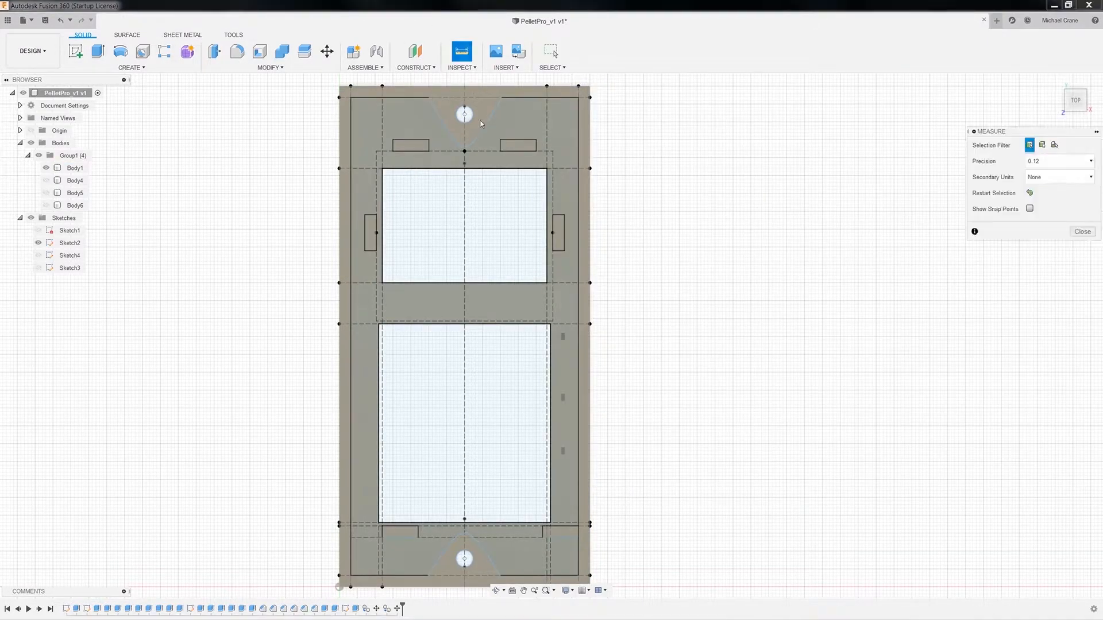
pyautogui.click(464, 86)
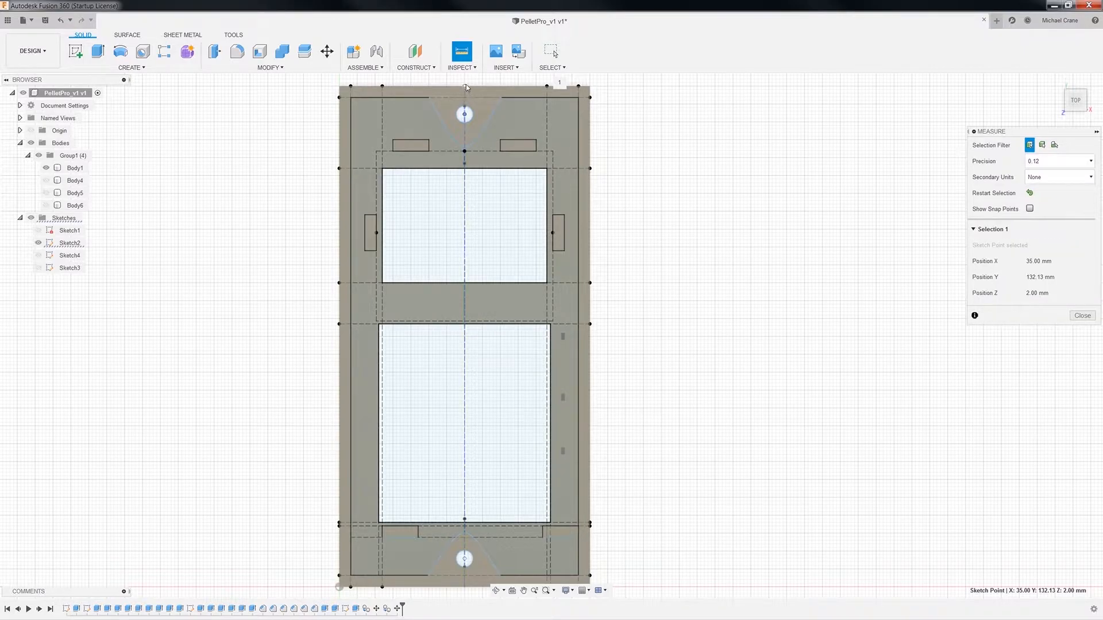
pyautogui.click(464, 85)
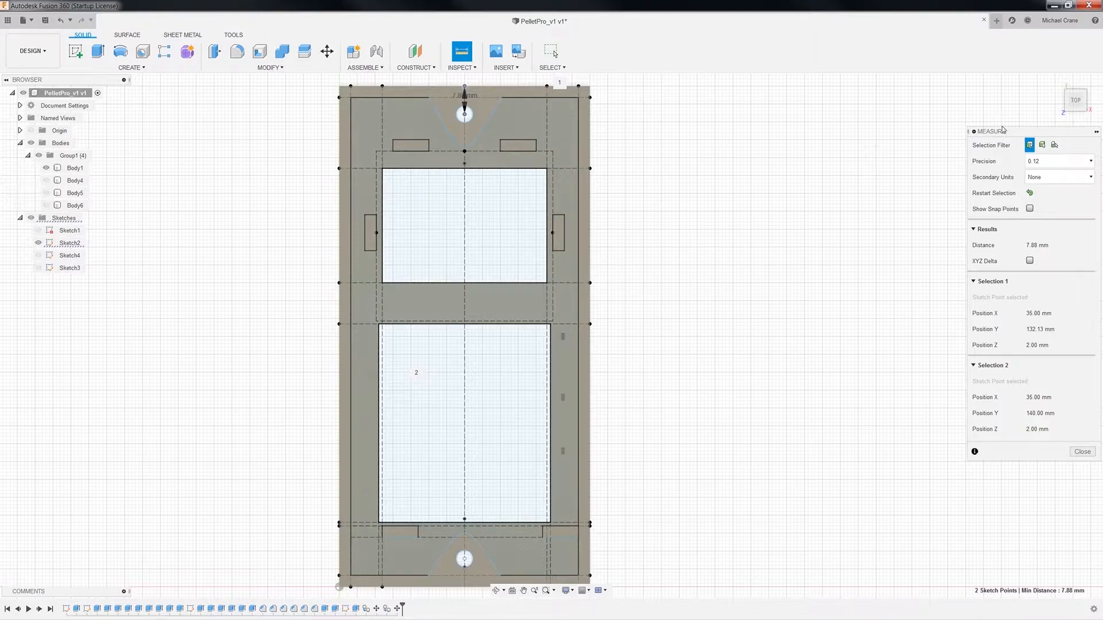
pyautogui.click(1082, 452)
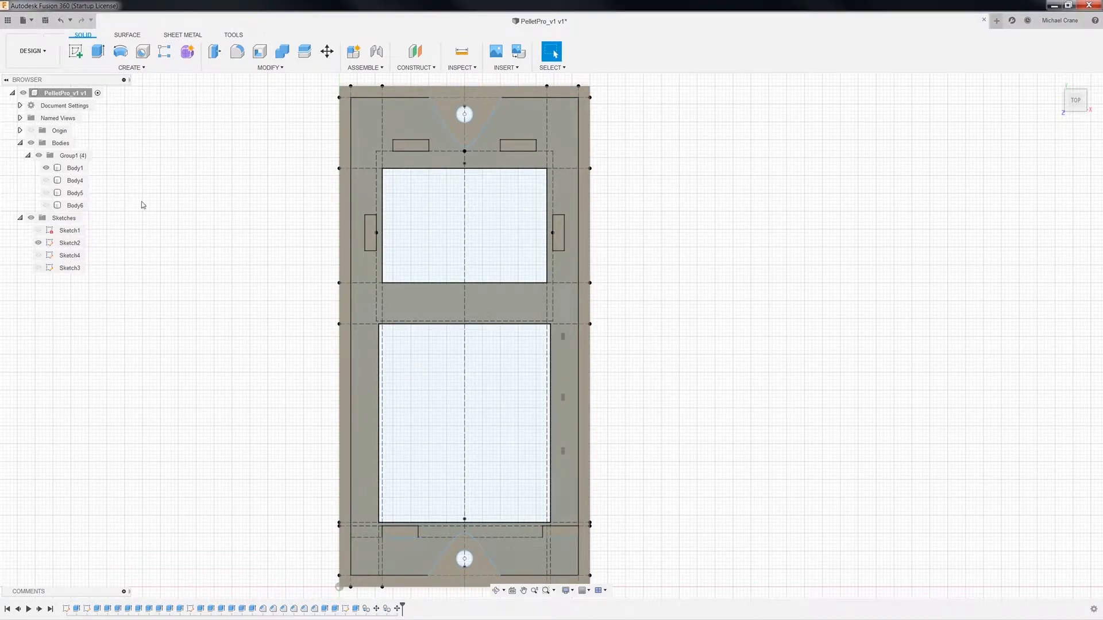
# Step: Create a new blank design, orient it to the top view and start a sketch in it
pyautogui.click(32, 20)
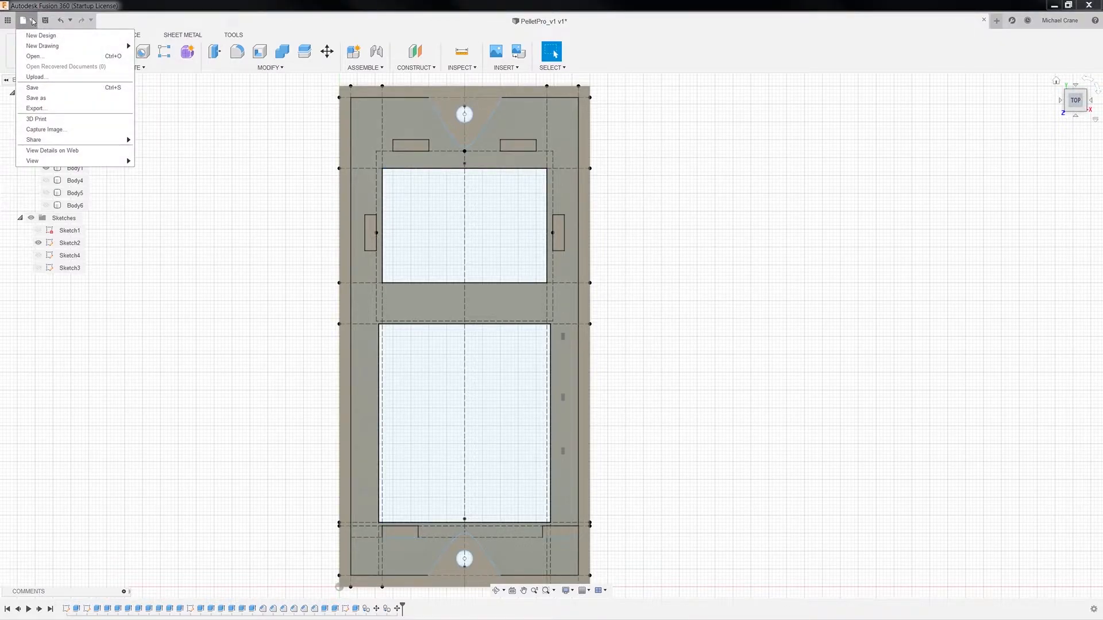
pyautogui.click(43, 36)
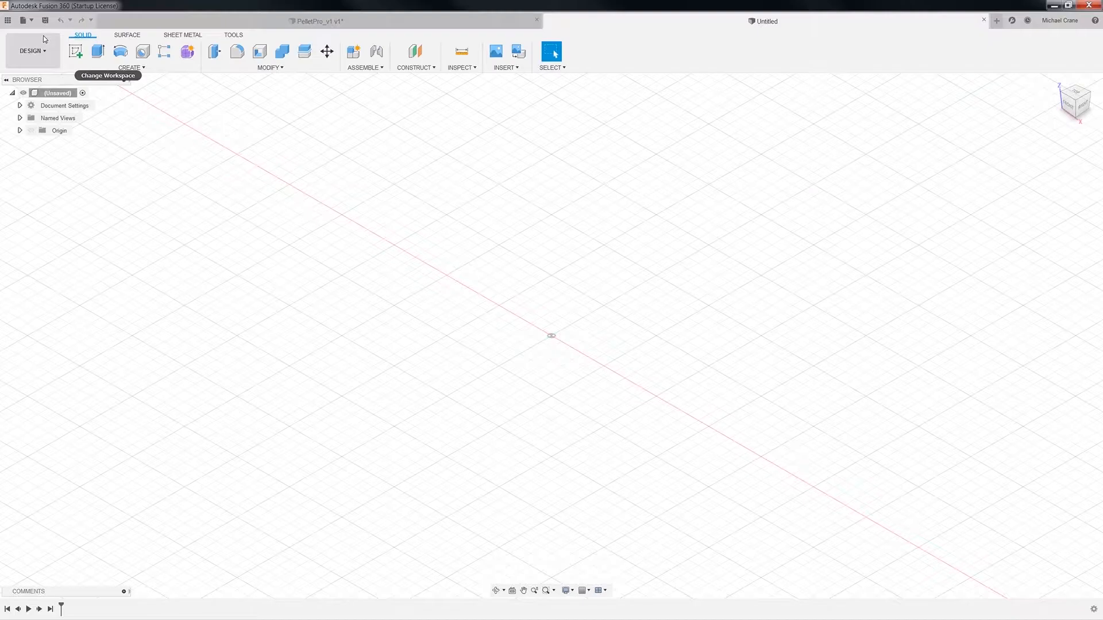
pyautogui.click(1073, 92)
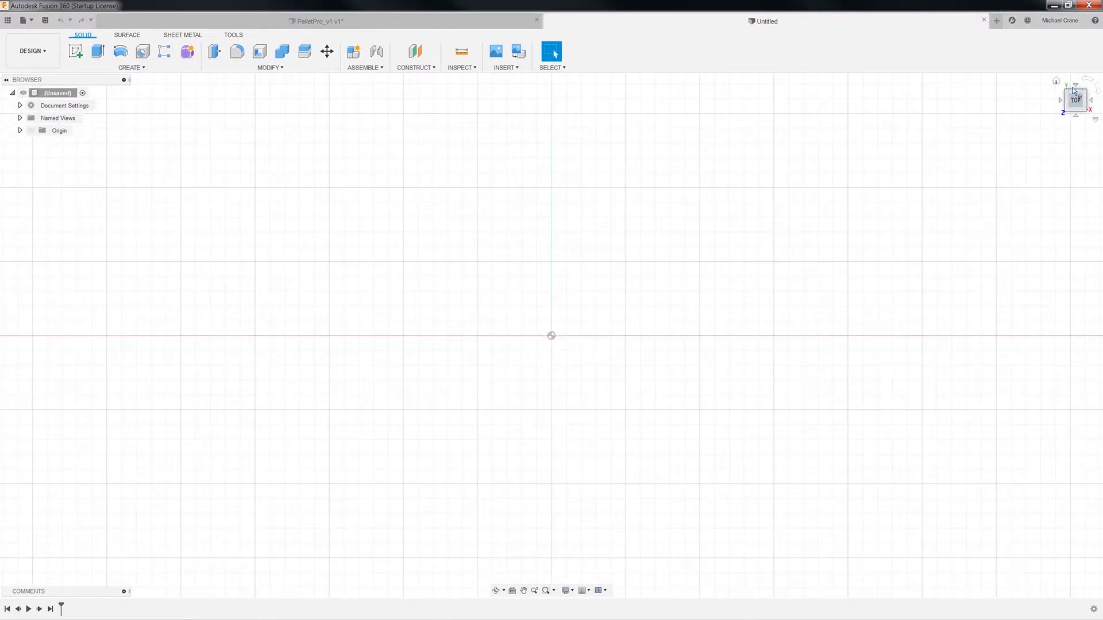
pyautogui.moveTo(612, 251); pyautogui.dragTo(404, 347, button='middle')
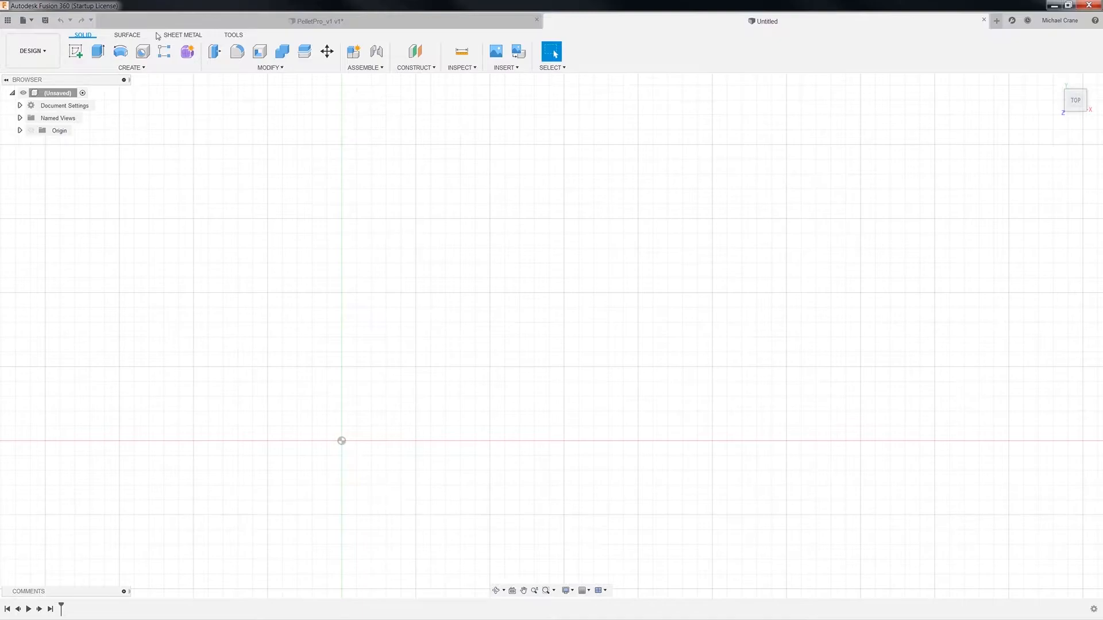
pyautogui.click(134, 68)
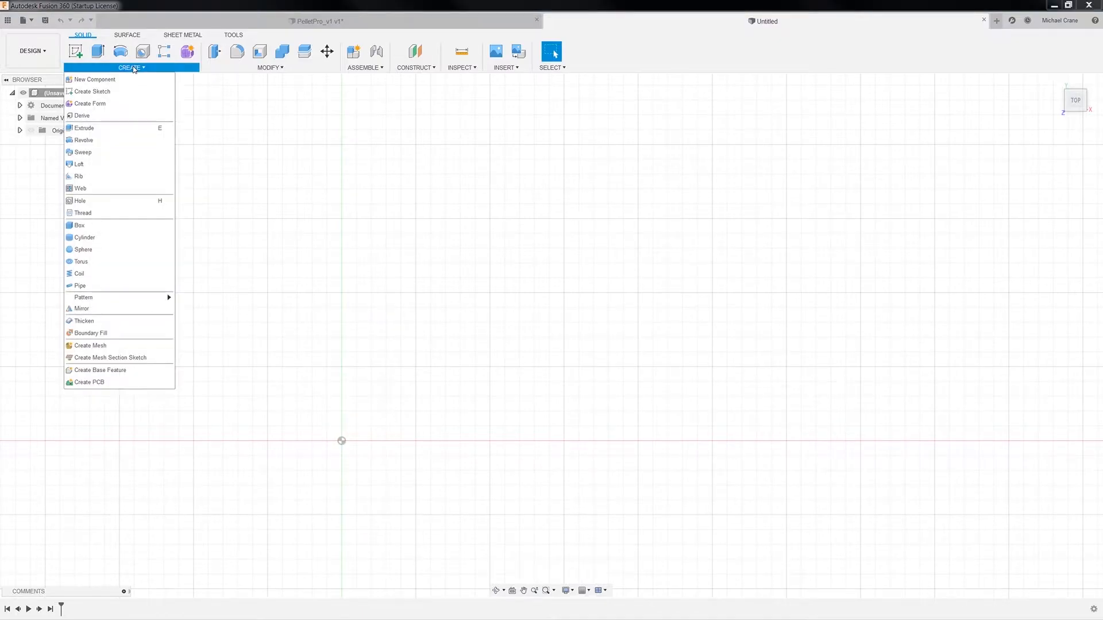
pyautogui.click(90, 92)
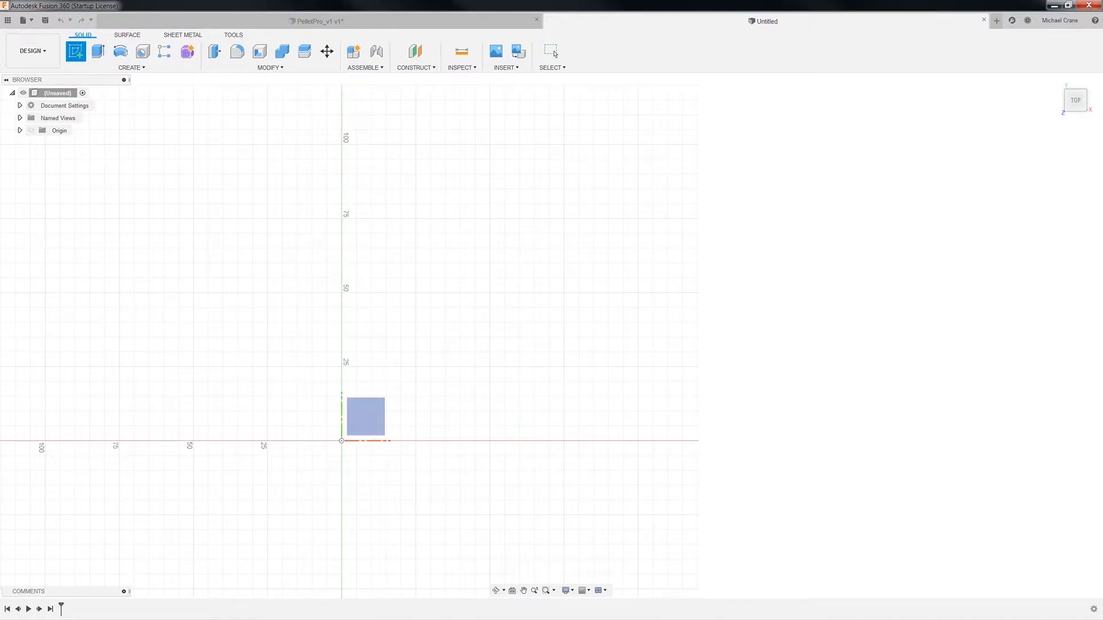
# Step: Check the faceplate's front-view outline dimensions in the Word document, then clear the document out of the way
pyautogui.hotkey('alt', 'Tab')
pyautogui.moveTo(817, 93); pyautogui.dragTo(546, 48)
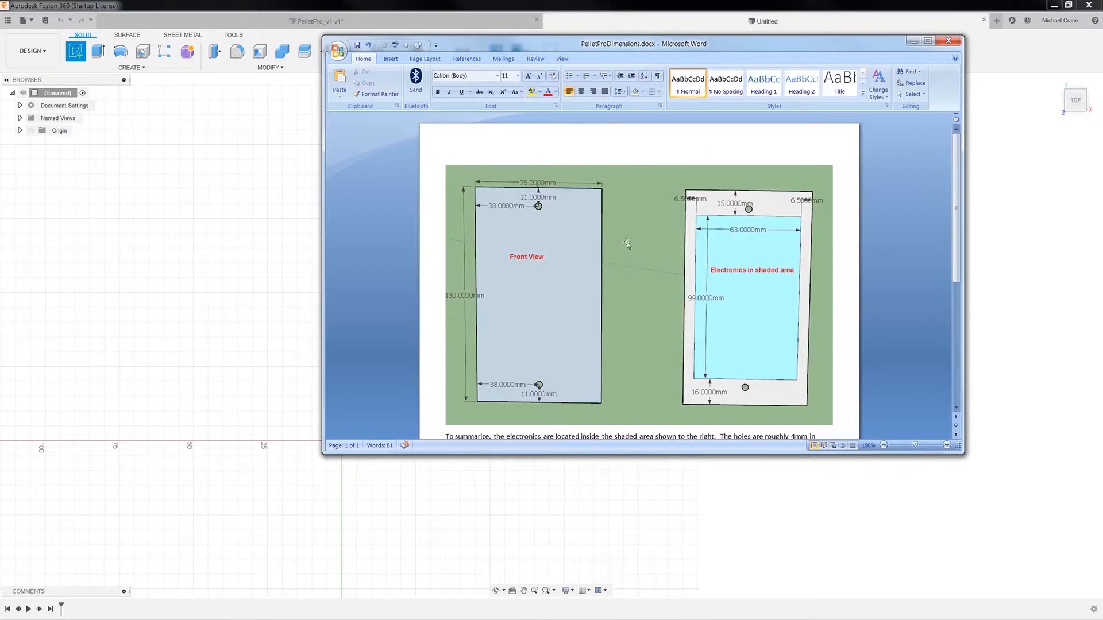
pyautogui.moveTo(626, 45); pyautogui.dragTo(0, 256)
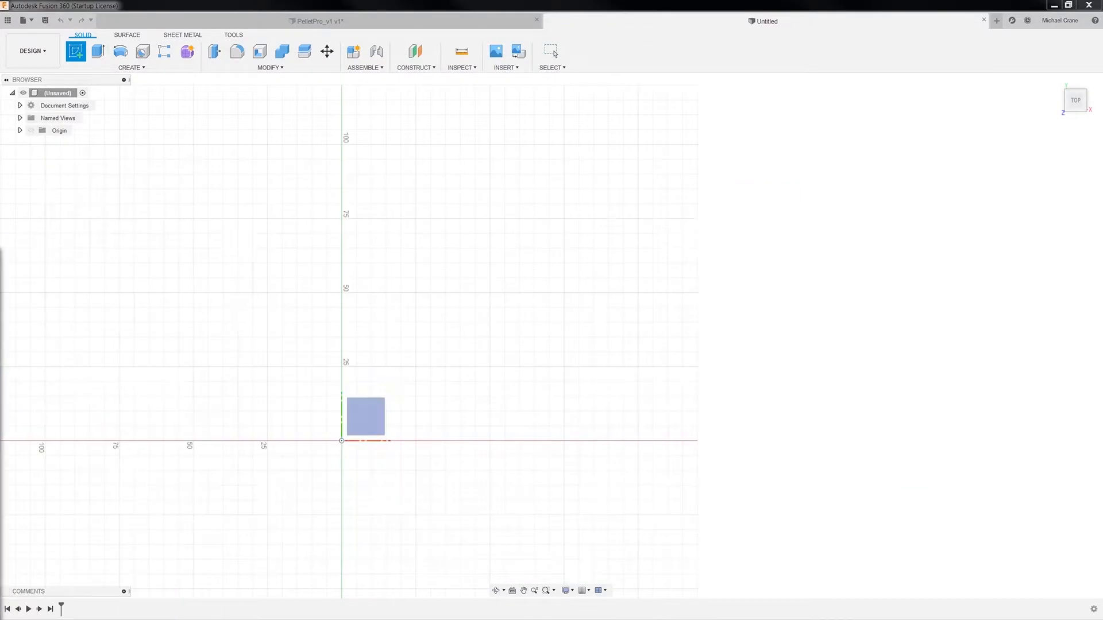
# Step: Open a new sketch on the horizontal XY origin plane of the blank design
pyautogui.click(127, 68)
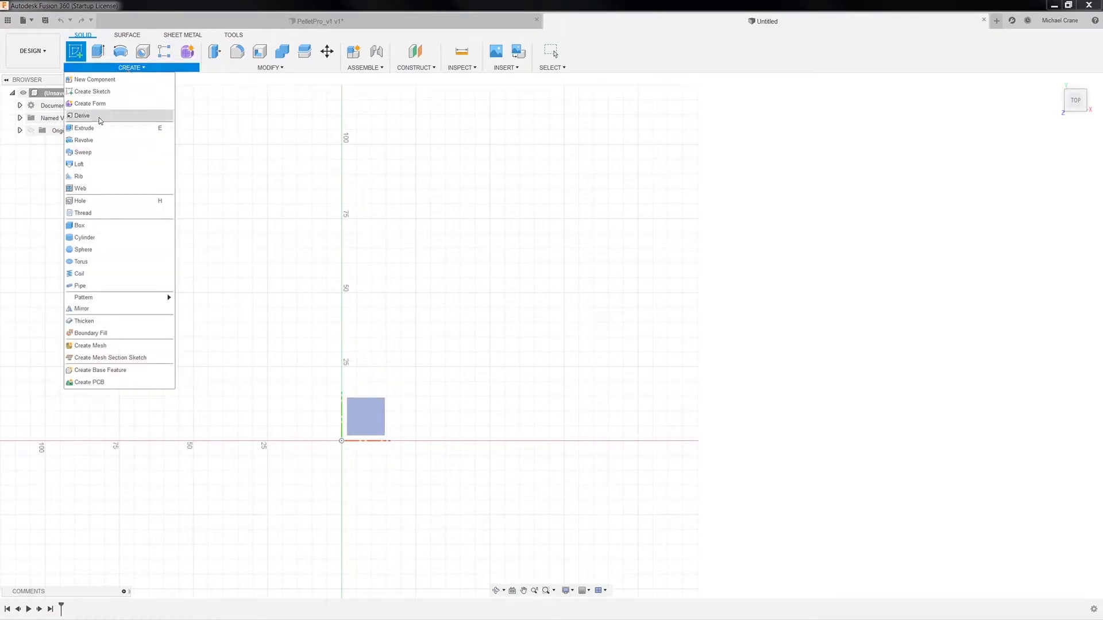
pyautogui.click(85, 356)
pyautogui.click(119, 68)
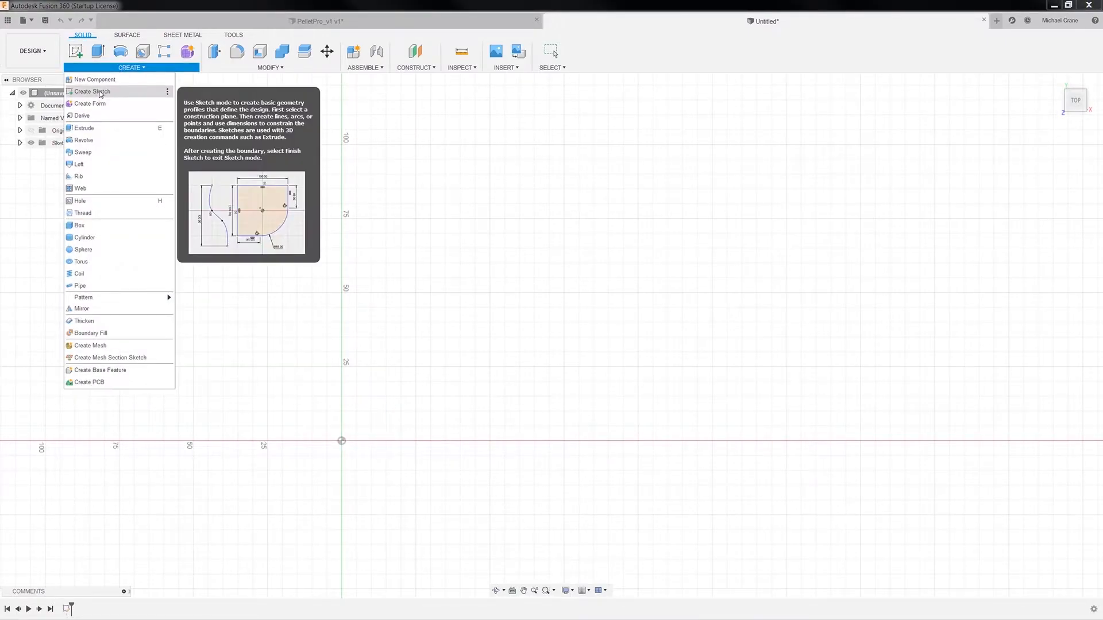
pyautogui.click(100, 92)
pyautogui.click(366, 416)
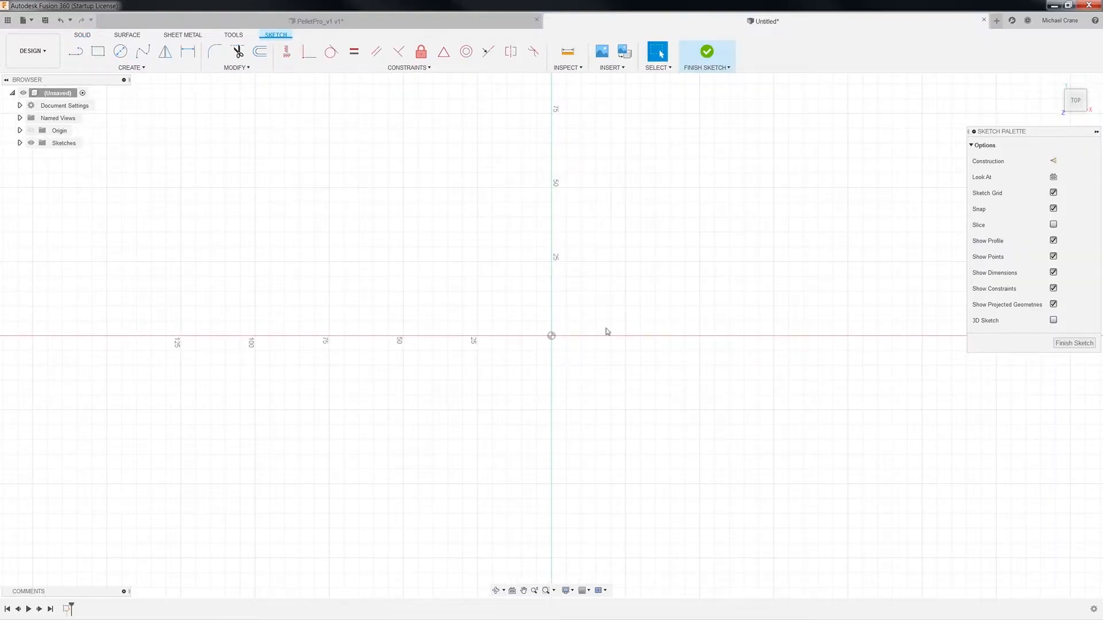
# Step: Draw a two-point rectangle from the origin, 130 mm high and 76 mm wide, for the faceplate outline
pyautogui.click(98, 52)
pyautogui.moveTo(633, 290); pyautogui.dragTo(429, 429, button='middle')
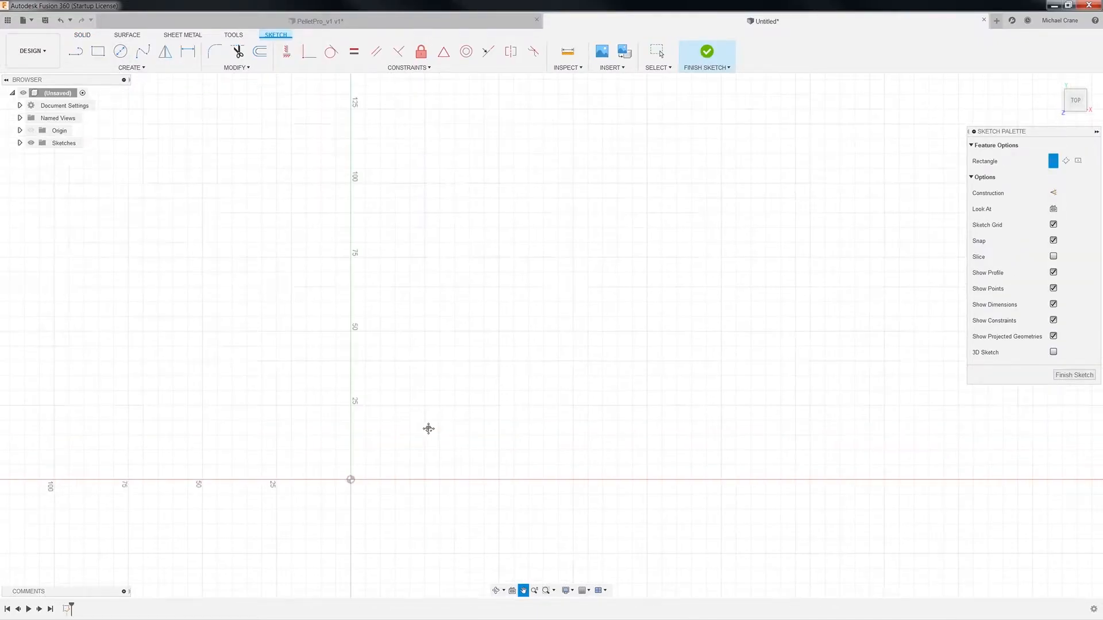
pyautogui.click(351, 480)
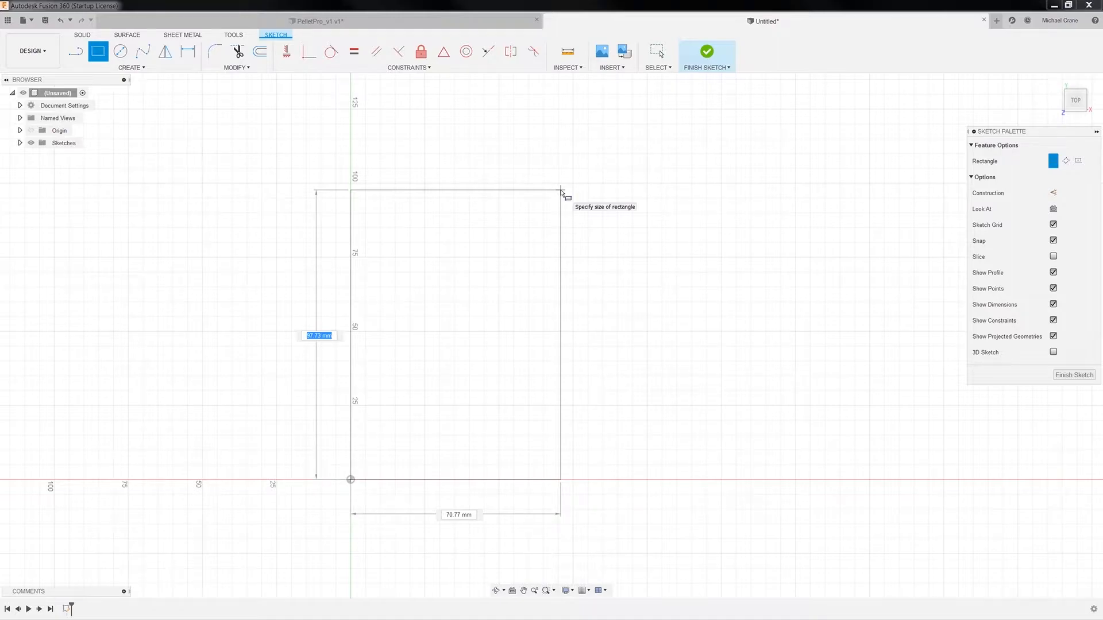
pyautogui.write('130')
pyautogui.press('Tab')
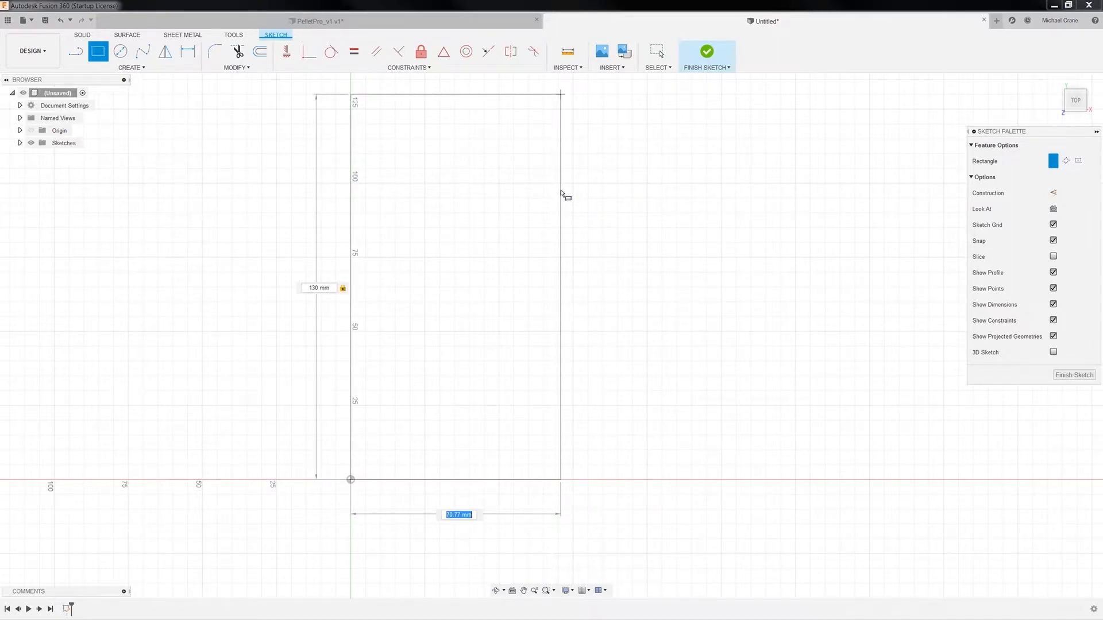
pyautogui.write('7')
pyautogui.press('Return')
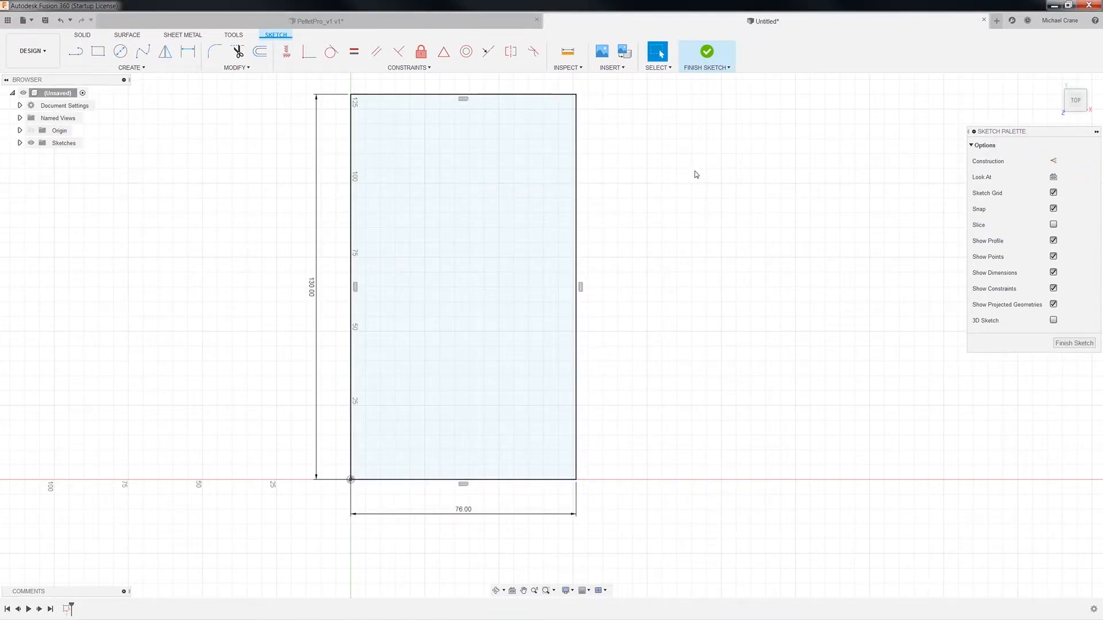
# Step: Finish the outline sketch and select its rectangular profile in the home isometric view
pyautogui.moveTo(700, 170); pyautogui.dragTo(659, 190, button='middle')
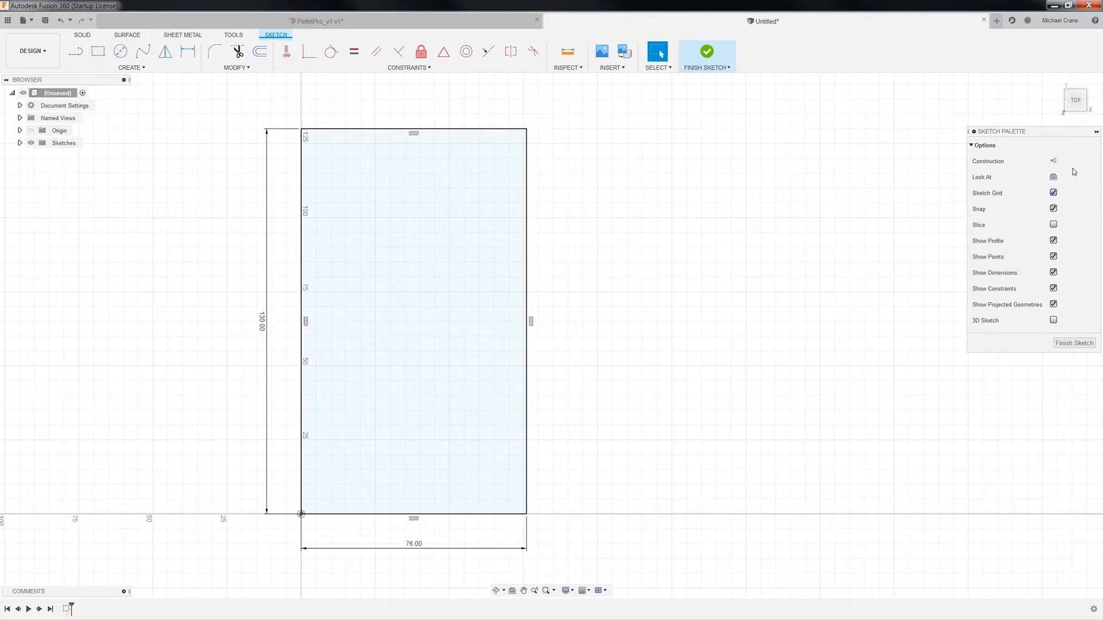
pyautogui.click(1075, 343)
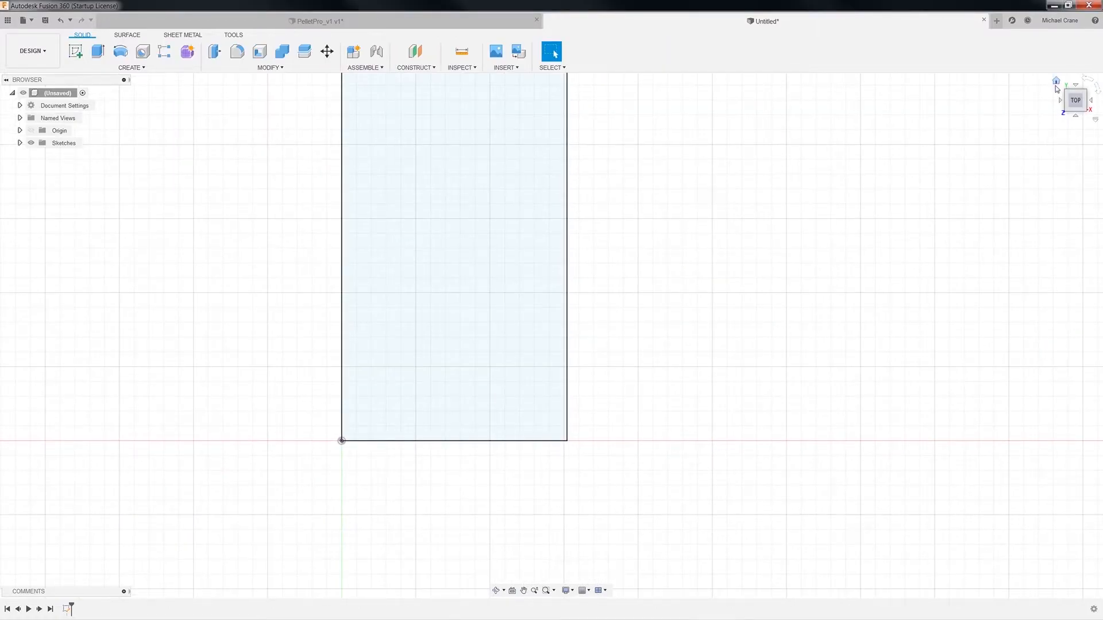
pyautogui.click(1055, 84)
pyautogui.click(551, 336)
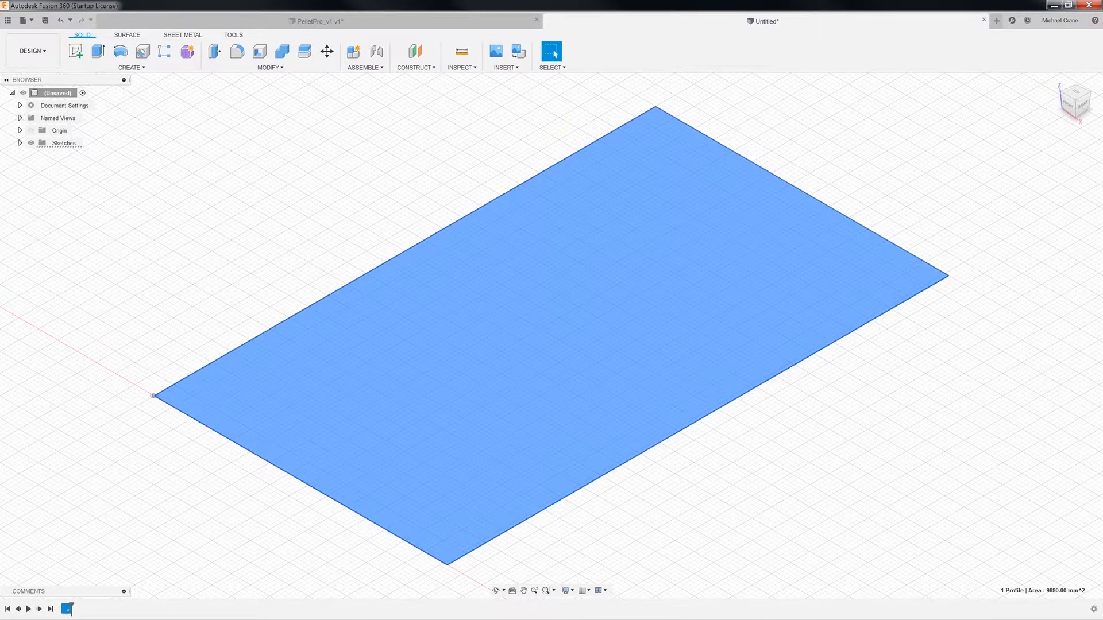
# Step: Examine the PelletPro1.jpg photo of the real controller, especially its mounting holes and faceplate thickness, then clear the photo viewer away
pyautogui.click(109, 619)
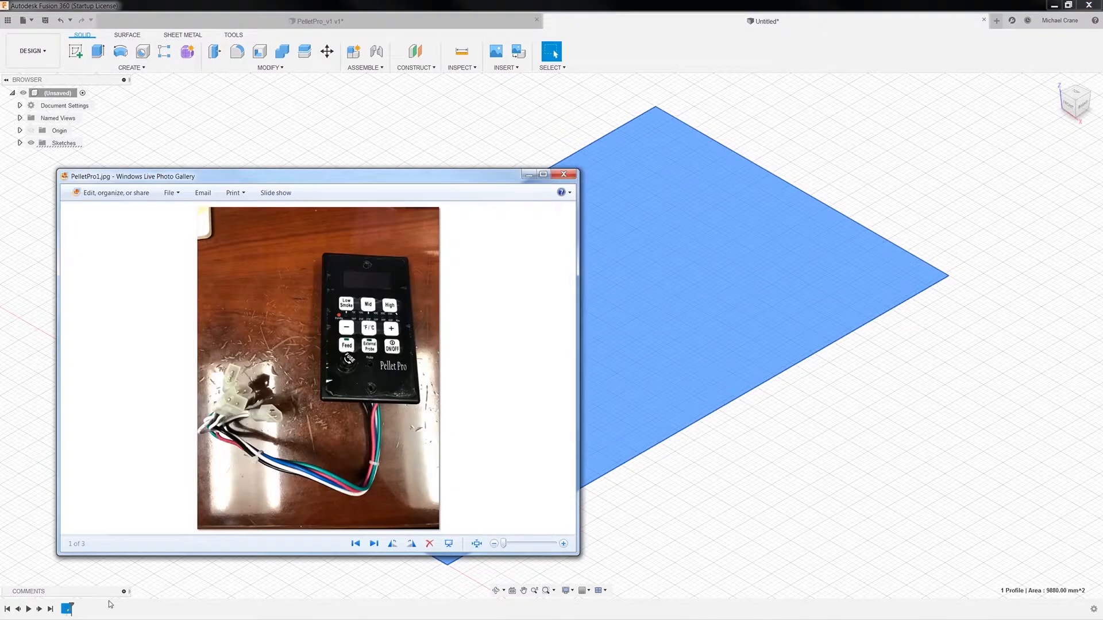
pyautogui.doubleClick(374, 544)
pyautogui.click(374, 544)
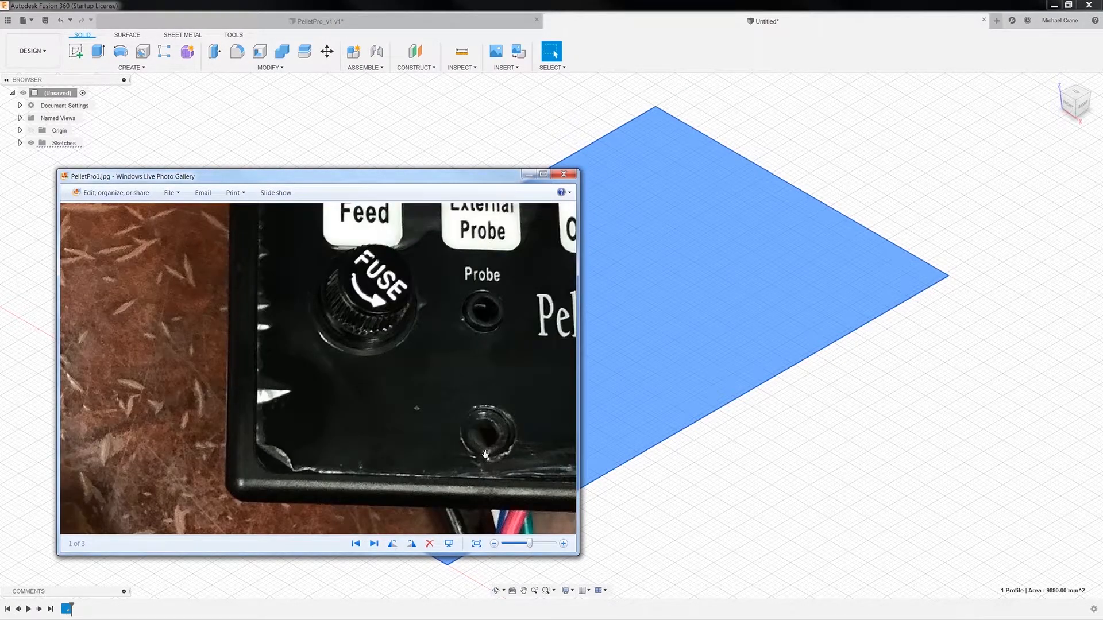
pyautogui.scroll(-6, 438, 482)
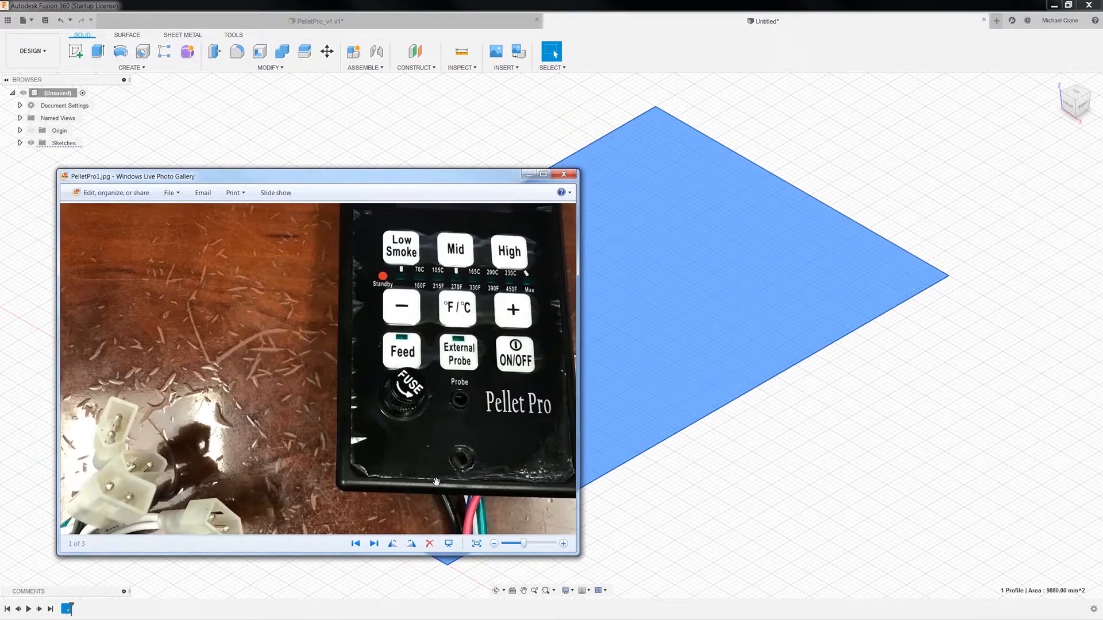
pyautogui.click(528, 175)
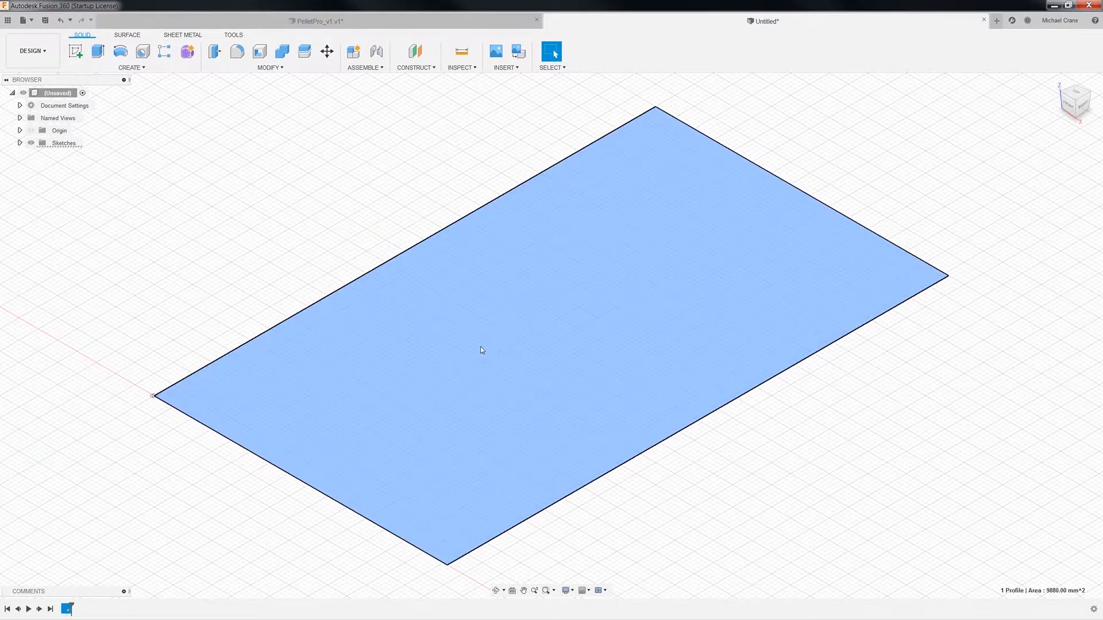
# Step: Extrude the rectangular faceplate profile 4 mm as a new body and return to the home view
pyautogui.rightClick(546, 342)
pyautogui.click(538, 381)
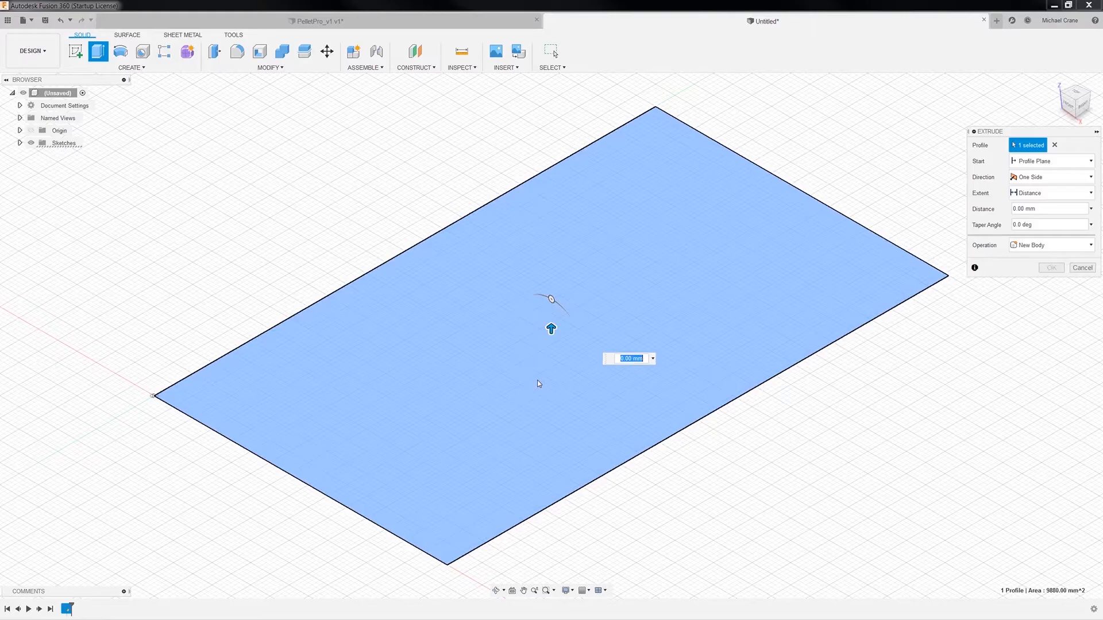
pyautogui.write('4')
pyautogui.press('Return')
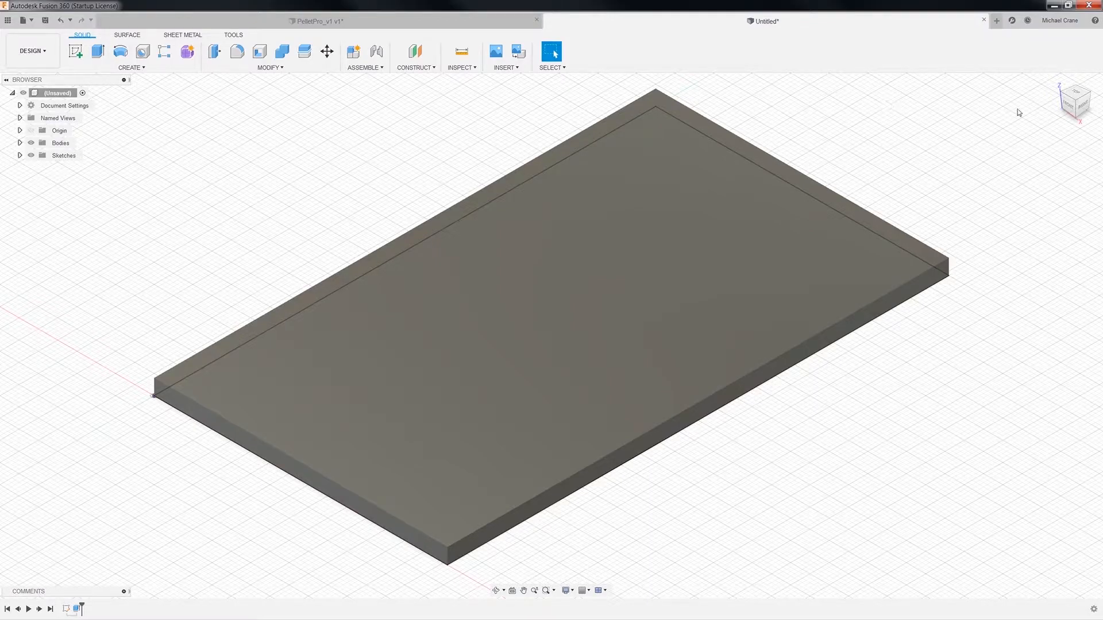
pyautogui.click(1055, 81)
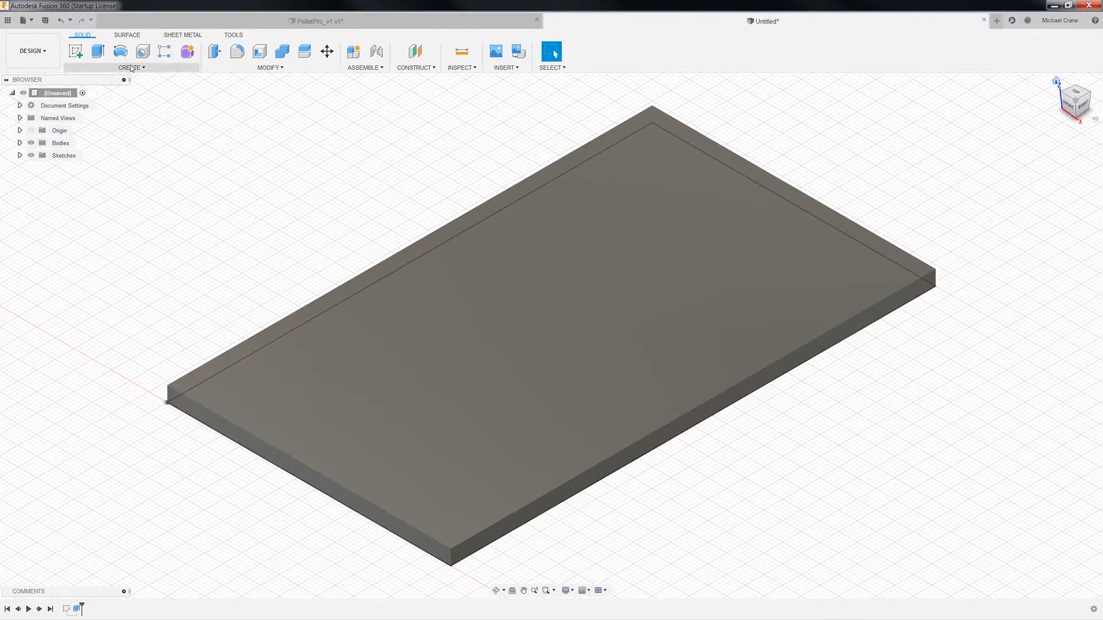
# Step: Save the untitled design as Joshuas_orig_fp in the TController project
pyautogui.click(30, 20)
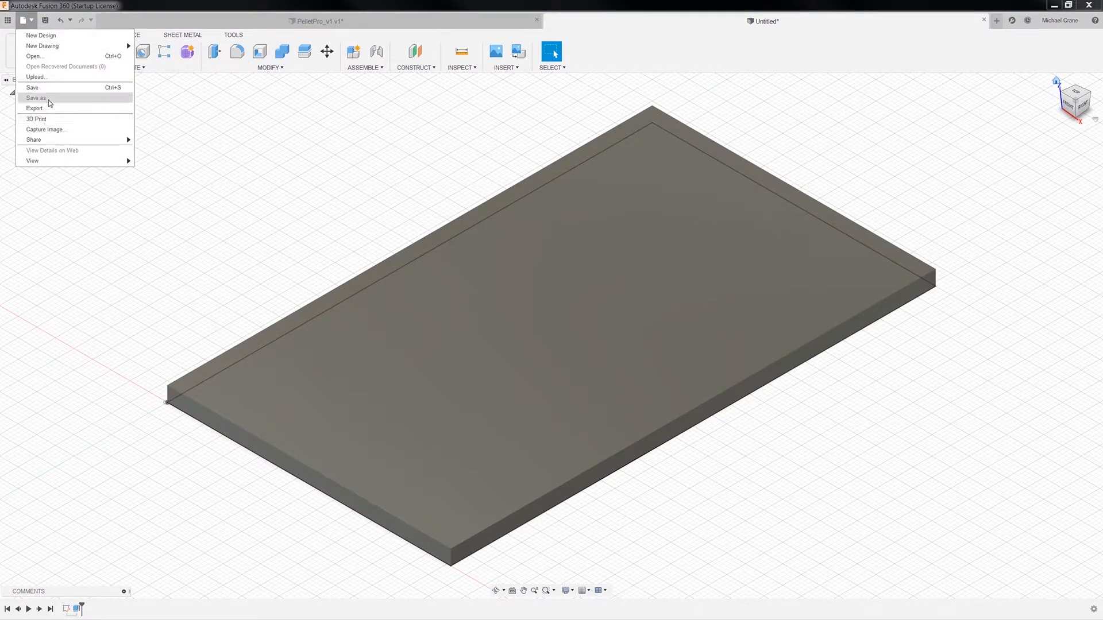
pyautogui.click(249, 111)
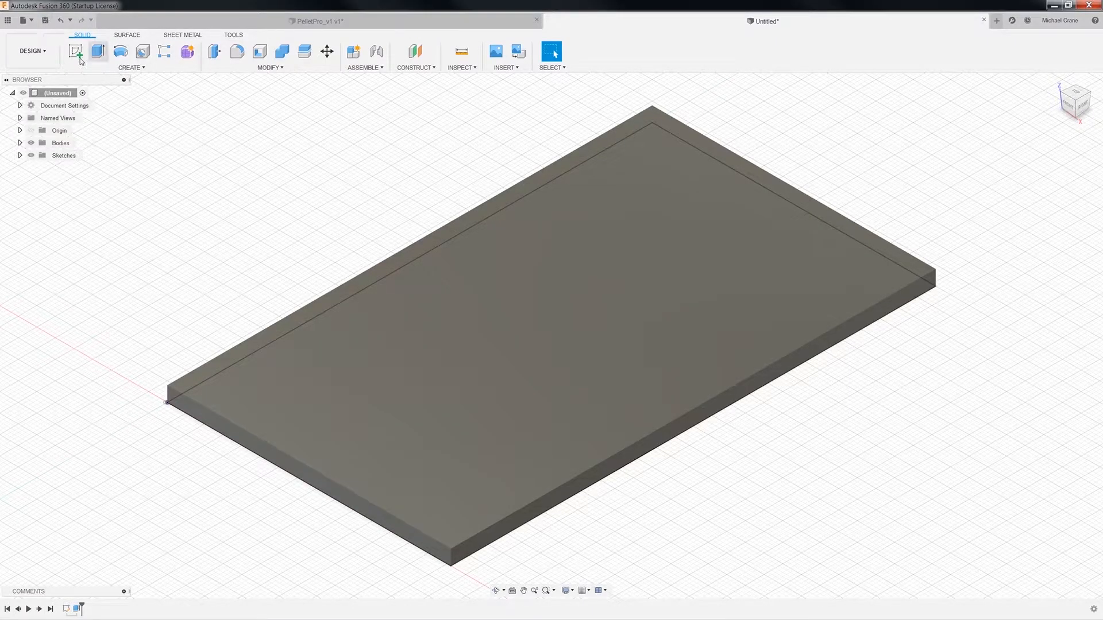
pyautogui.click(29, 20)
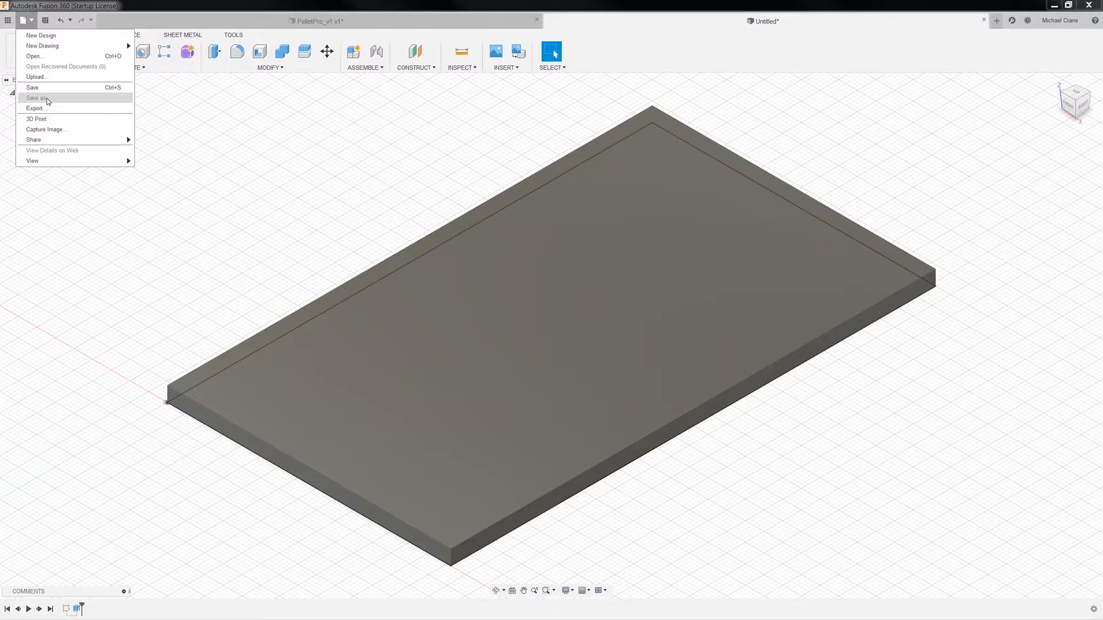
pyautogui.click(40, 87)
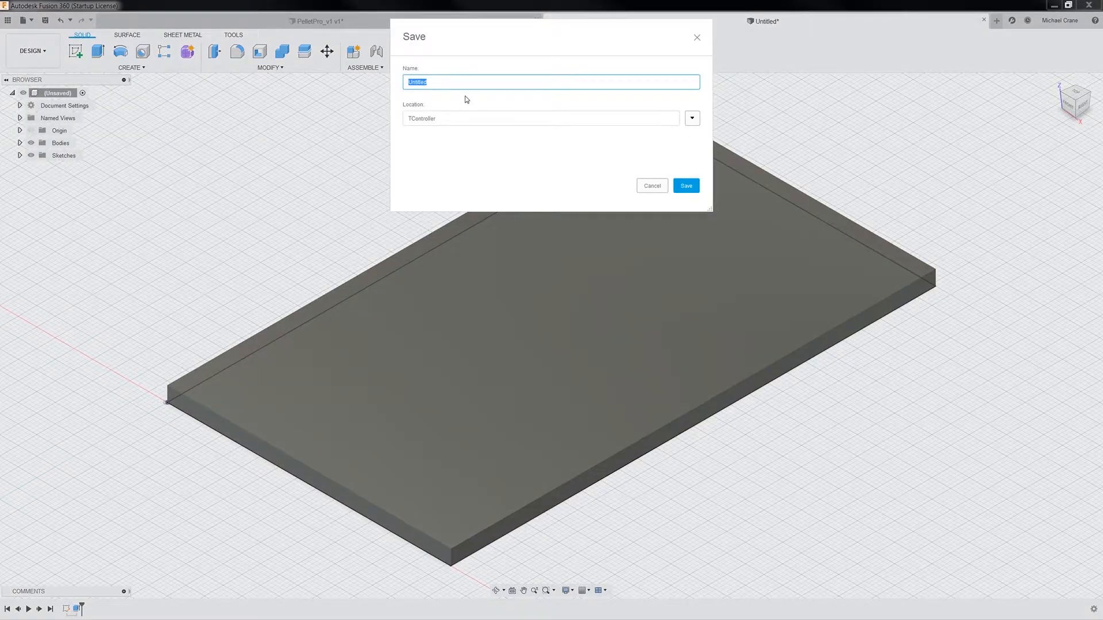
pyautogui.write('Joshuas_orig_fp')
pyautogui.press('Return')
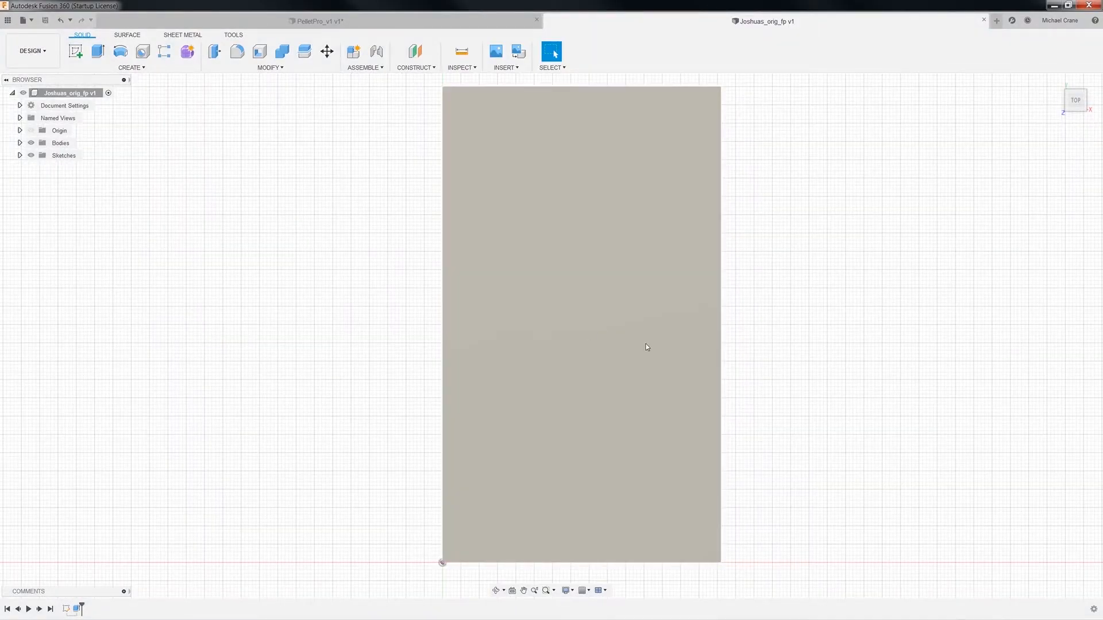
# Step: Start a new sketch on the top face of the plate, viewed from above
pyautogui.moveTo(851, 348); pyautogui.dragTo(721, 387)
pyautogui.press('Escape')
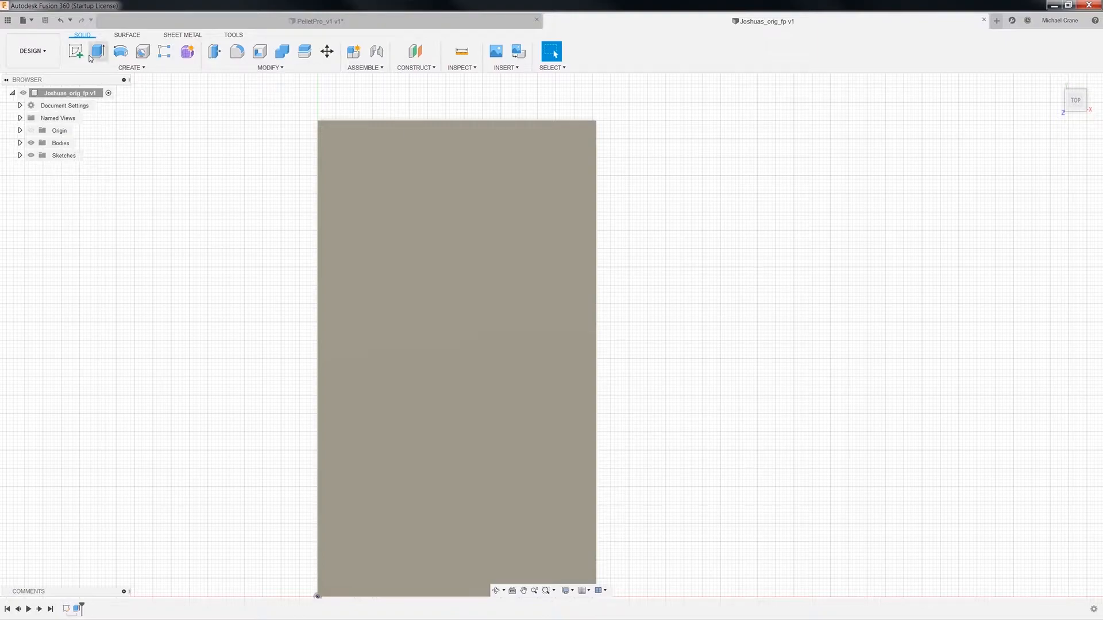
pyautogui.click(136, 68)
pyautogui.click(103, 87)
pyautogui.click(450, 251)
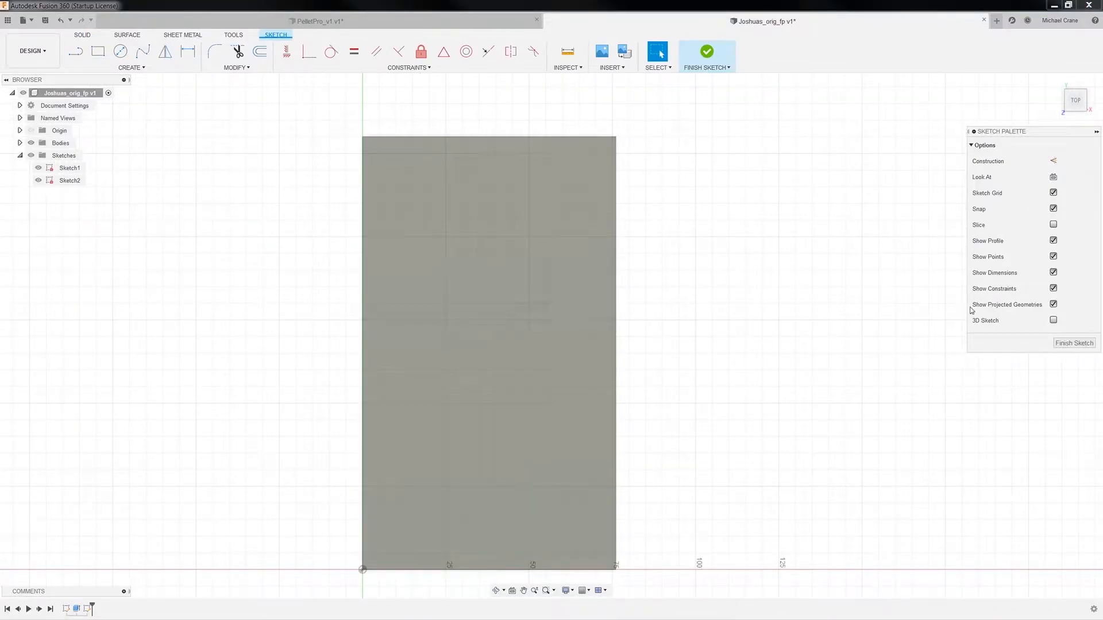
# Step: Draw a 4 mm diameter circle near the plate's upper edge, centred at about X 35, Y 120 mm
pyautogui.click(122, 57)
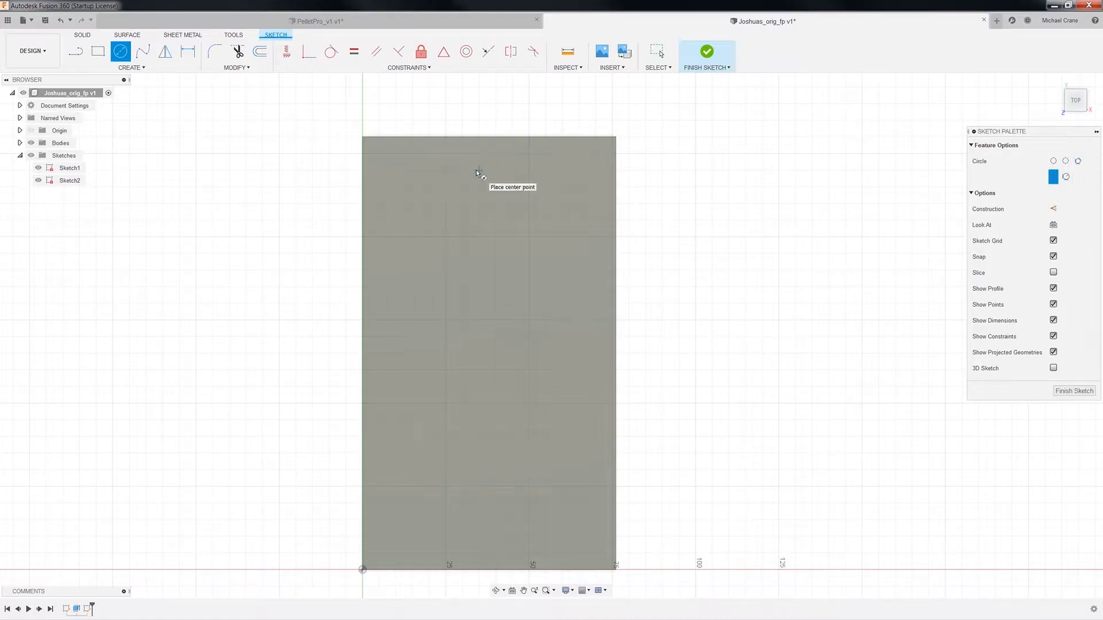
pyautogui.click(479, 170)
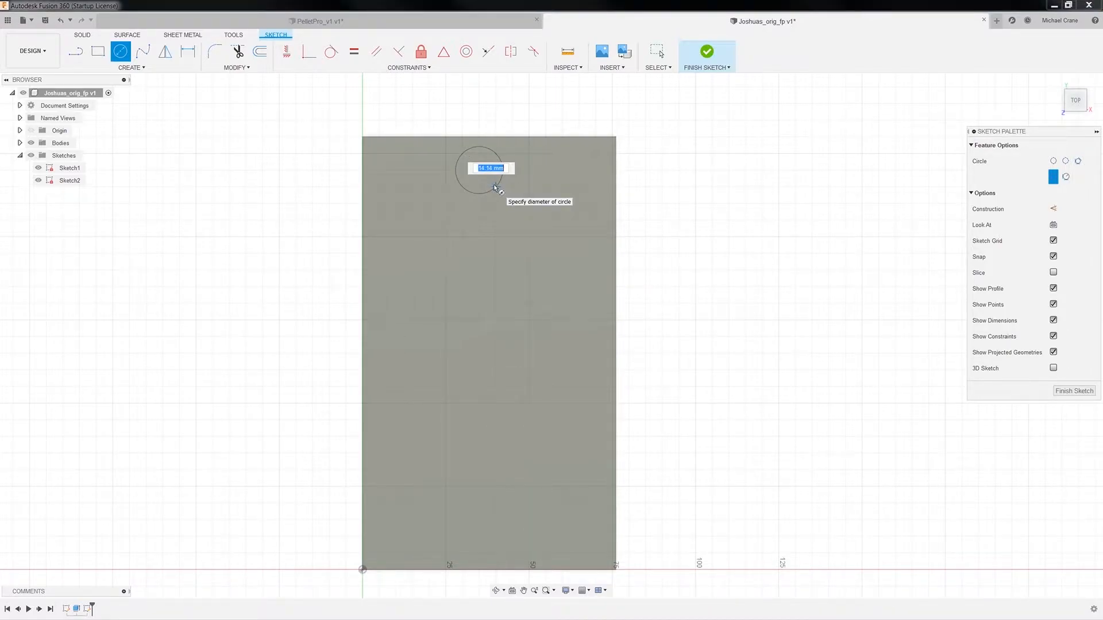
pyautogui.write('4')
pyautogui.press('Return')
pyautogui.press('Escape')
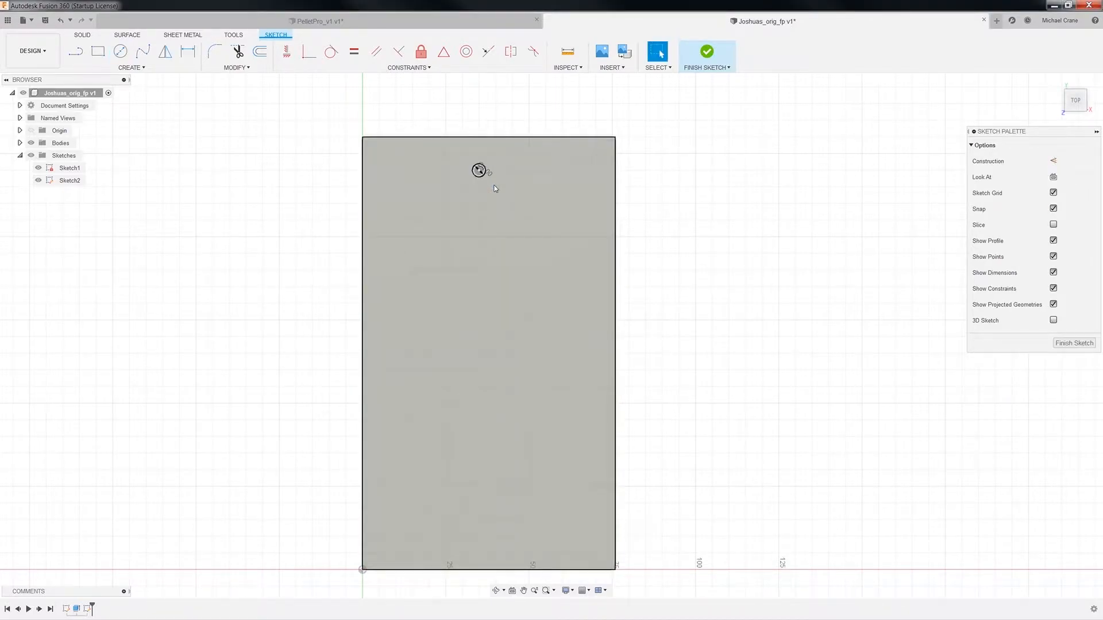
# Step: Draw a second 4 mm diameter circle near the middle of the plate's lower edge
pyautogui.click(120, 52)
pyautogui.click(484, 528)
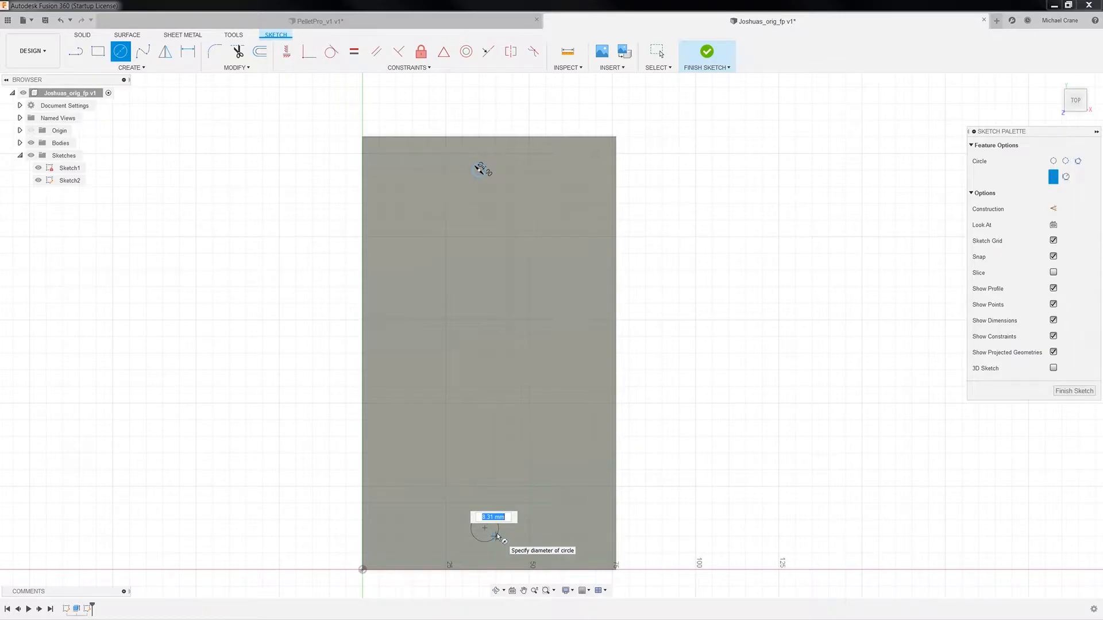
pyautogui.click(497, 536)
pyautogui.press('Escape')
# Step: Check the hole positions in the PelletProDimensions Word document's front view, then return to the sketch
pyautogui.hotkey('alt', 'Tab')
pyautogui.moveTo(352, 42); pyautogui.dragTo(358, 40)
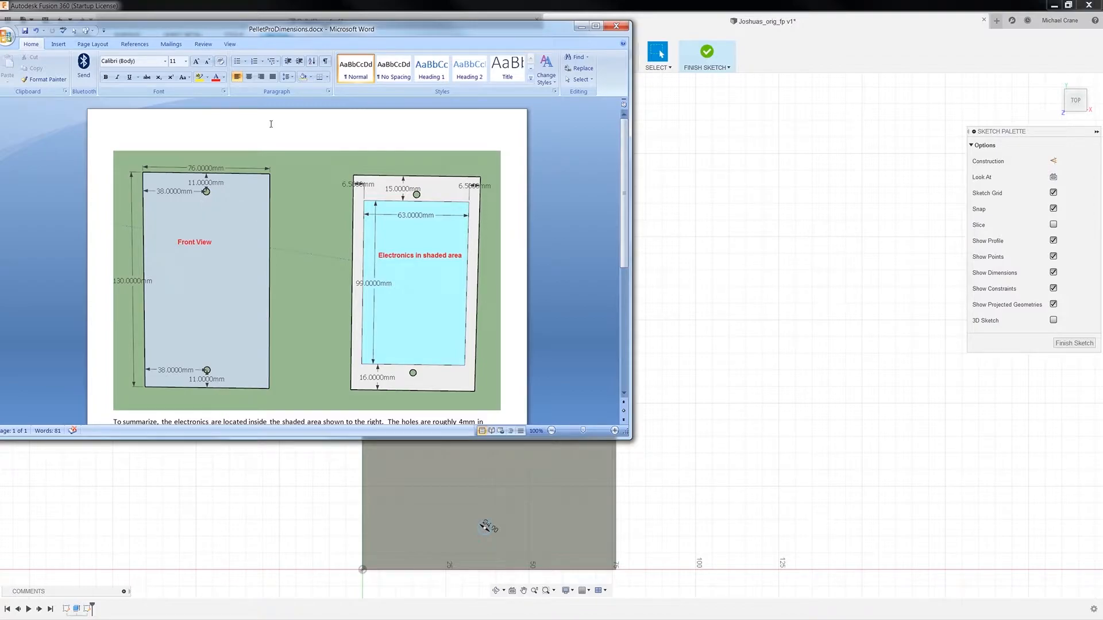
pyautogui.click(581, 23)
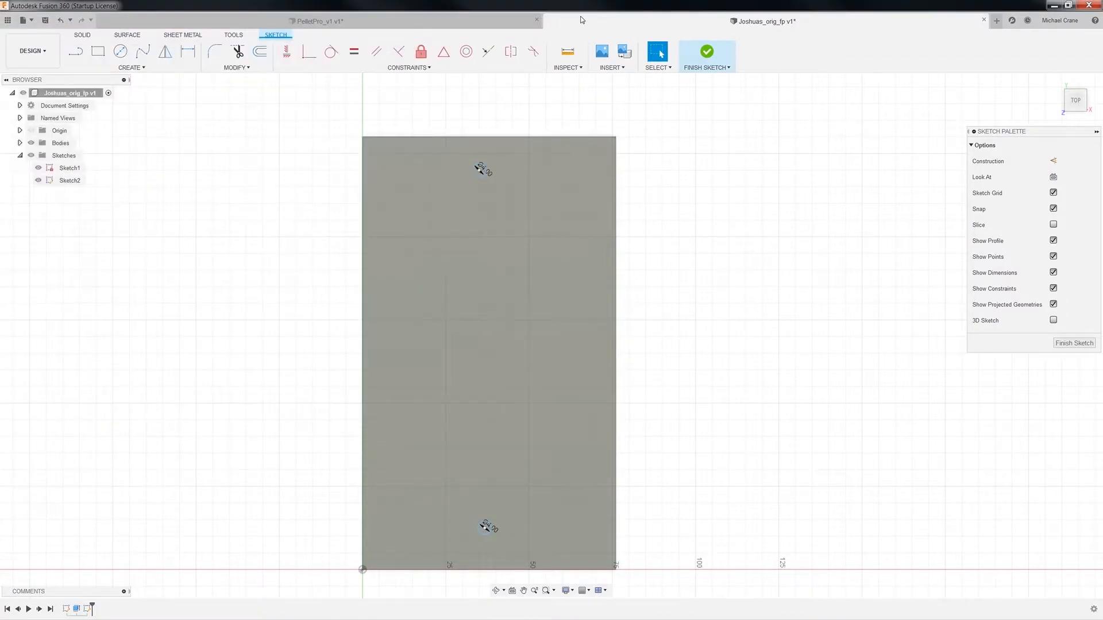
# Step: Dimension the upper circle's centre 11 mm from the plate's top edge
pyautogui.click(189, 52)
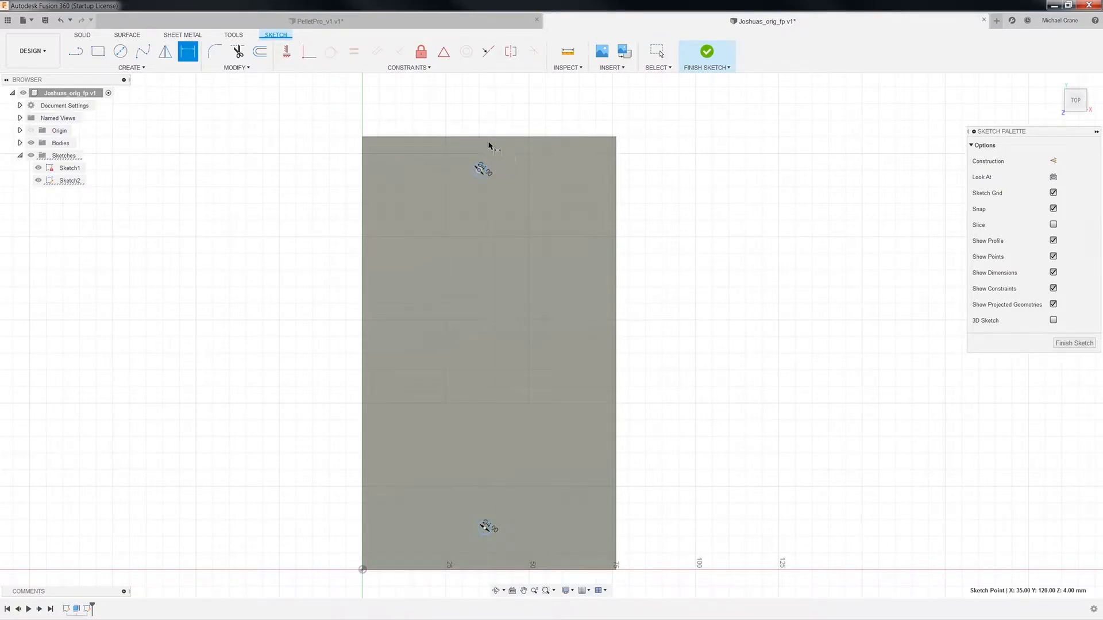
pyautogui.click(482, 138)
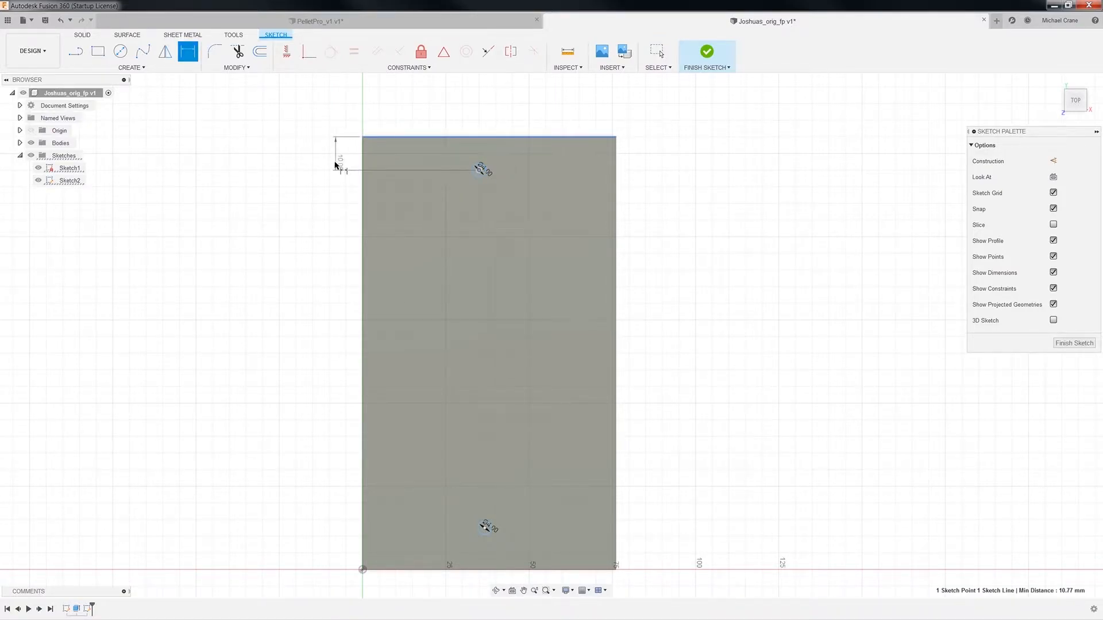
pyautogui.click(326, 158)
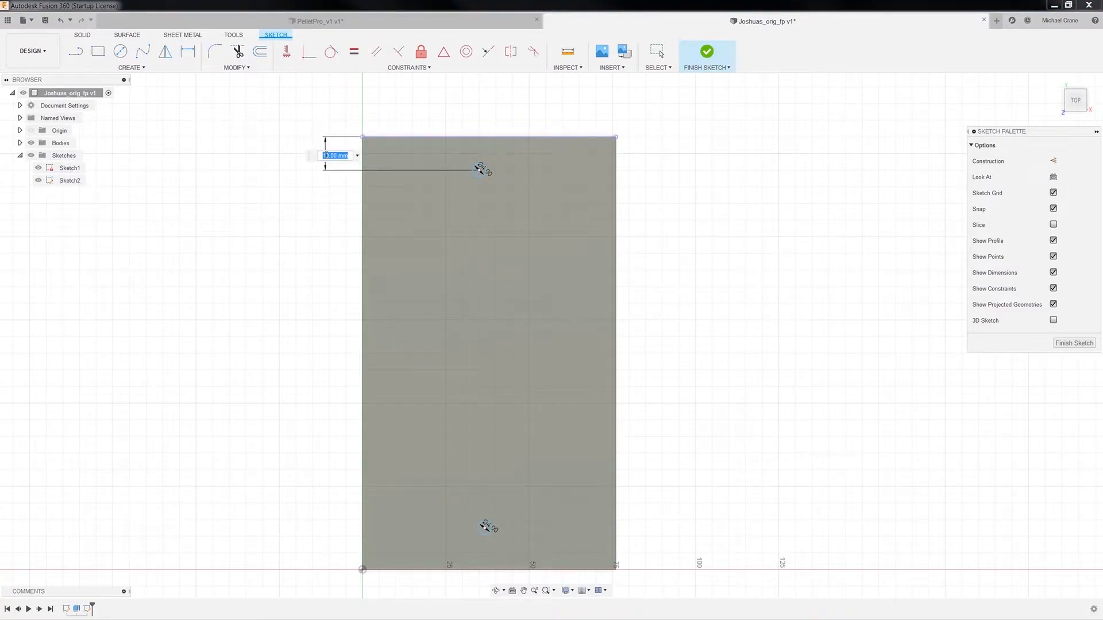
pyautogui.write('11')
pyautogui.press('Return')
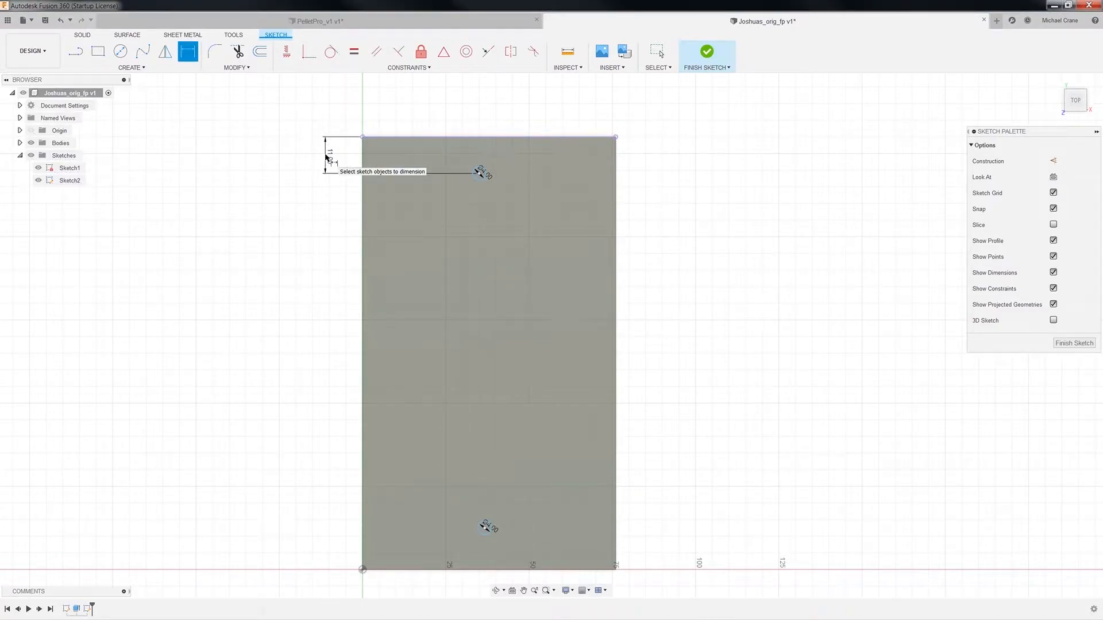
# Step: Dimension the lower circle's centre 11 mm from the plate's bottom edge
pyautogui.click(486, 529)
pyautogui.click(486, 570)
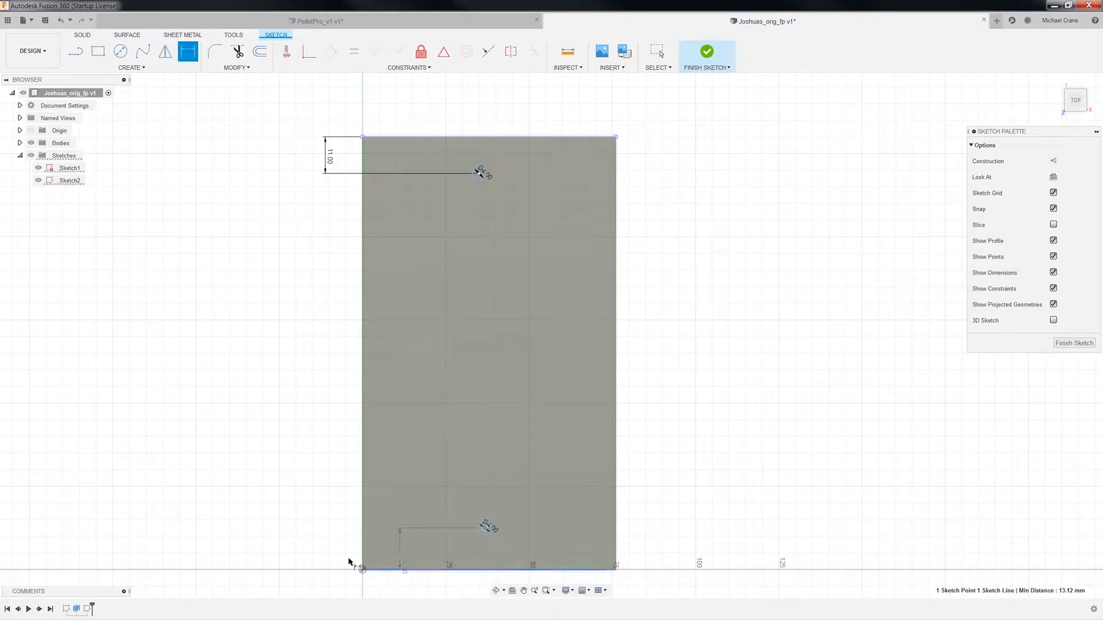
pyautogui.click(331, 547)
pyautogui.write('11')
pyautogui.press('Return')
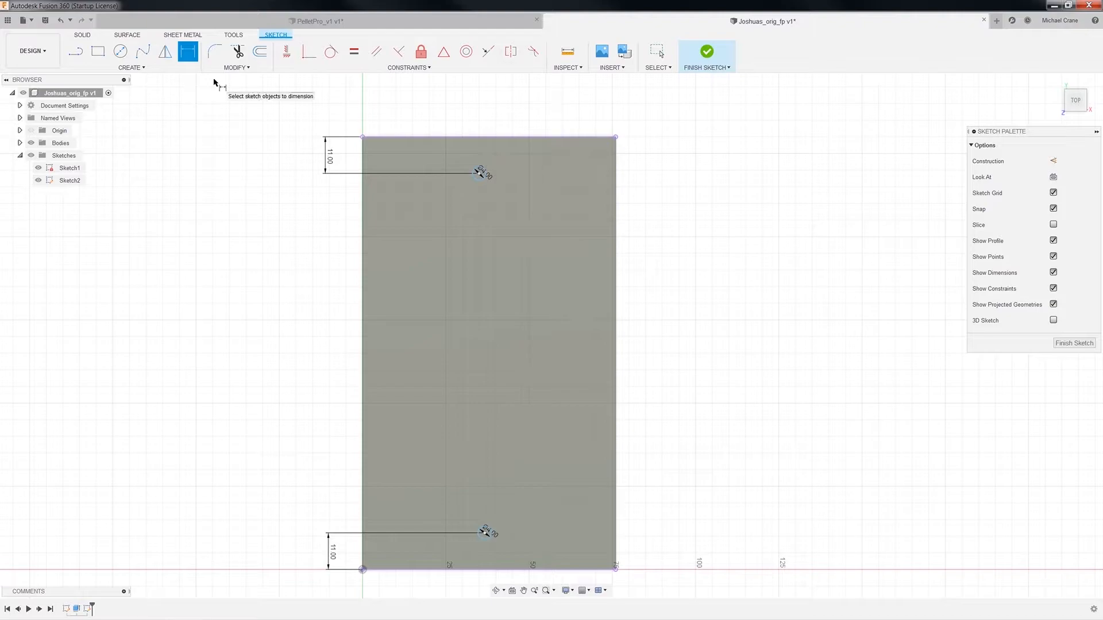
# Step: Draw a vertical line between the midpoints of the plate's top and bottom edges and convert it to a construction line
pyautogui.click(75, 51)
pyautogui.click(489, 137)
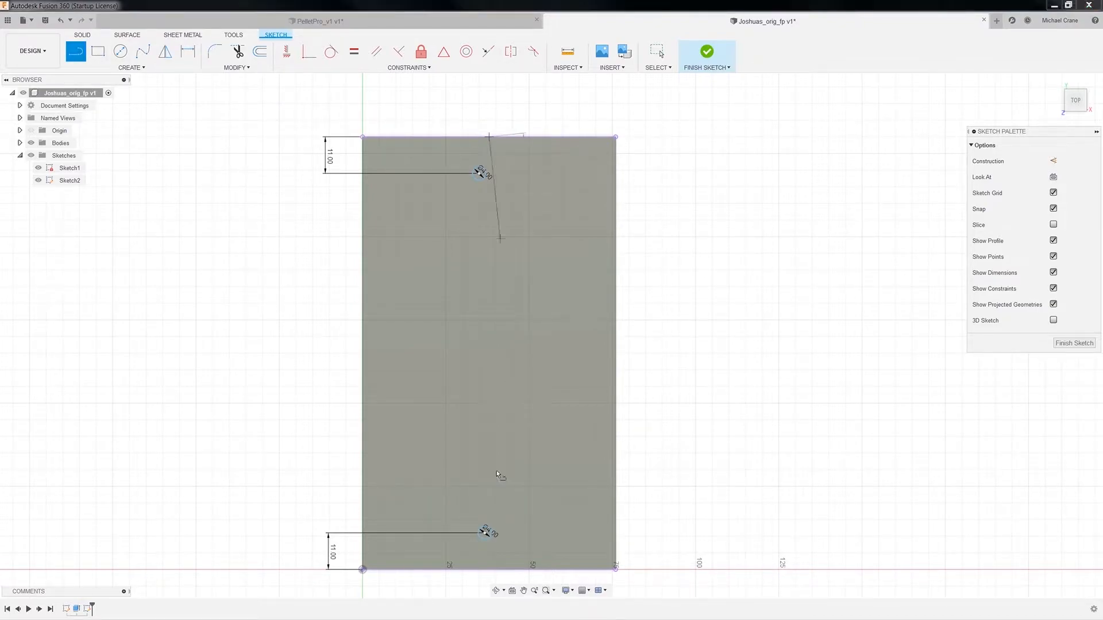
pyautogui.click(488, 571)
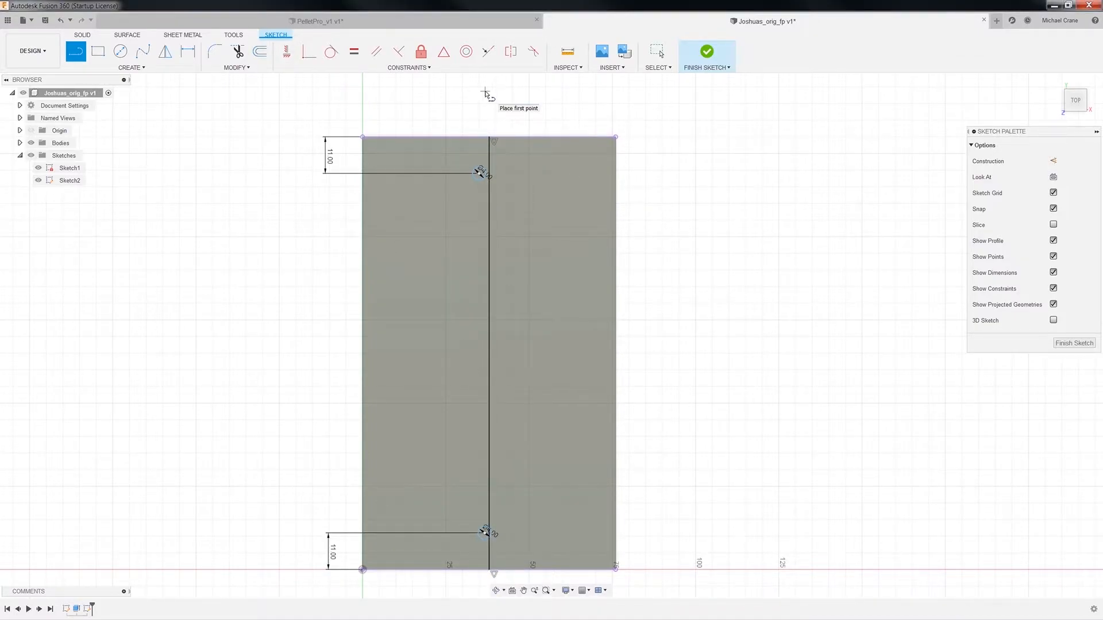
pyautogui.press('Escape')
pyautogui.click(490, 155)
pyautogui.click(490, 155)
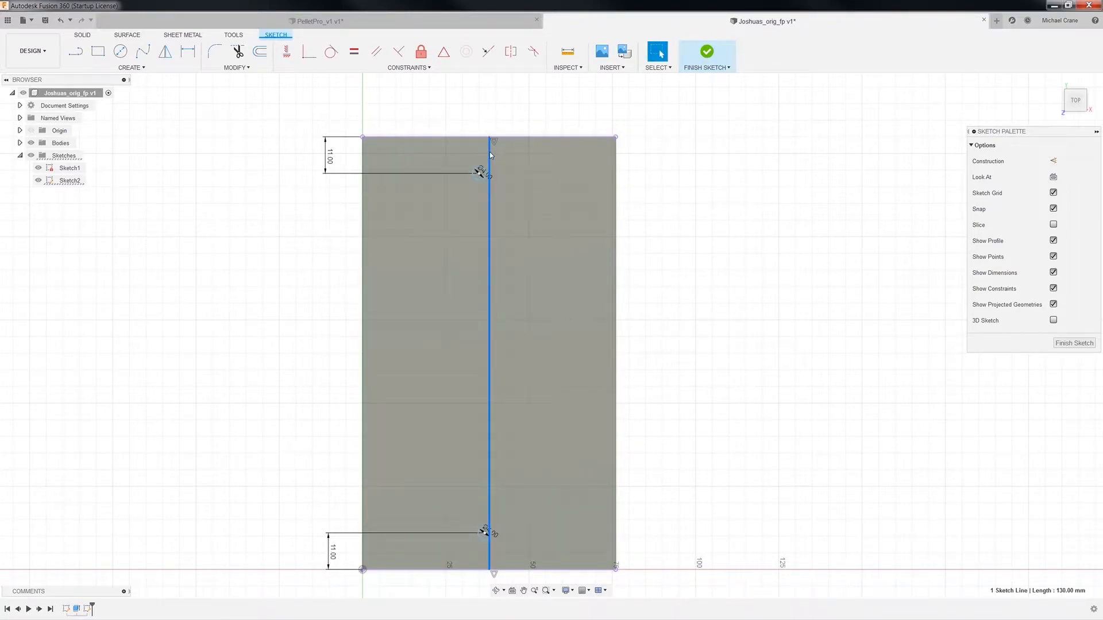
pyautogui.rightClick(490, 155)
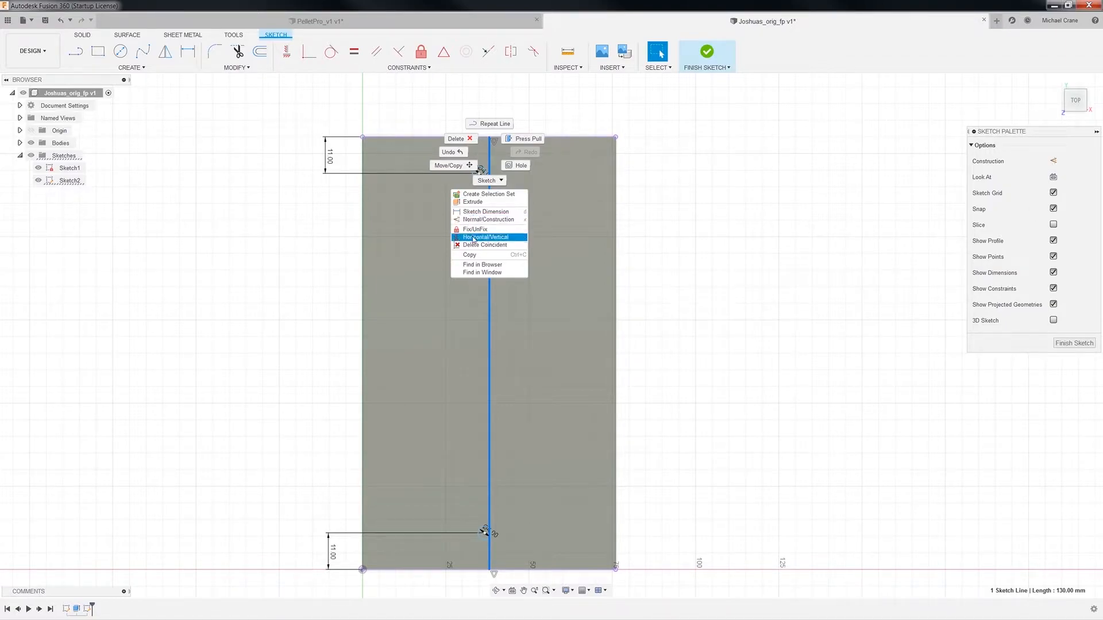
pyautogui.click(491, 221)
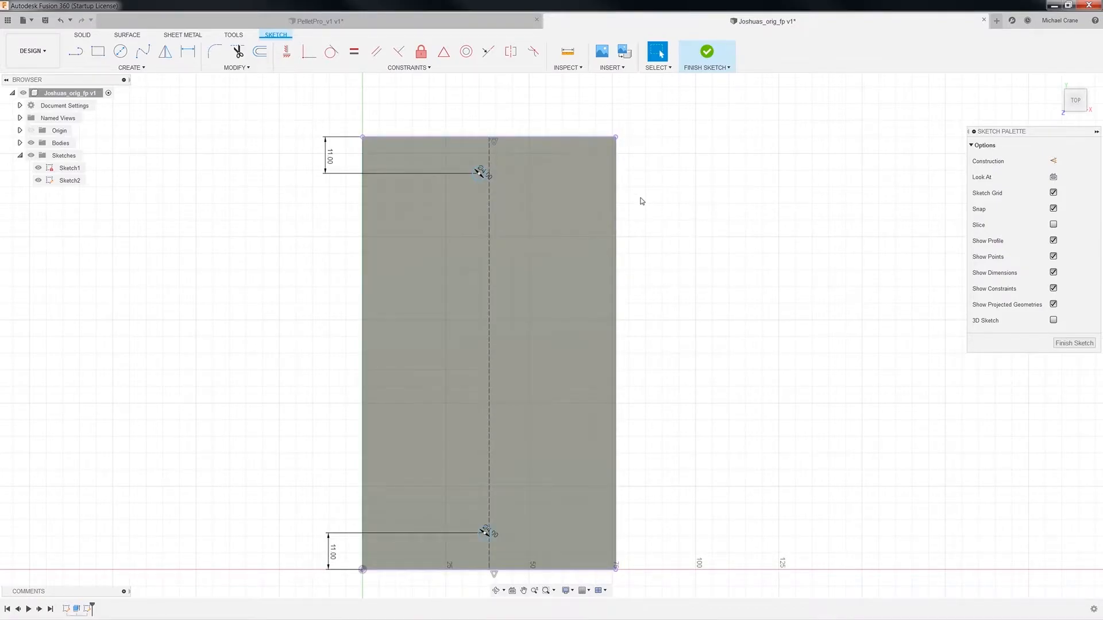
# Step: Apply a Coincident constraint between the upper circle's centre and the vertical construction line
pyautogui.scroll(2, 640, 200)
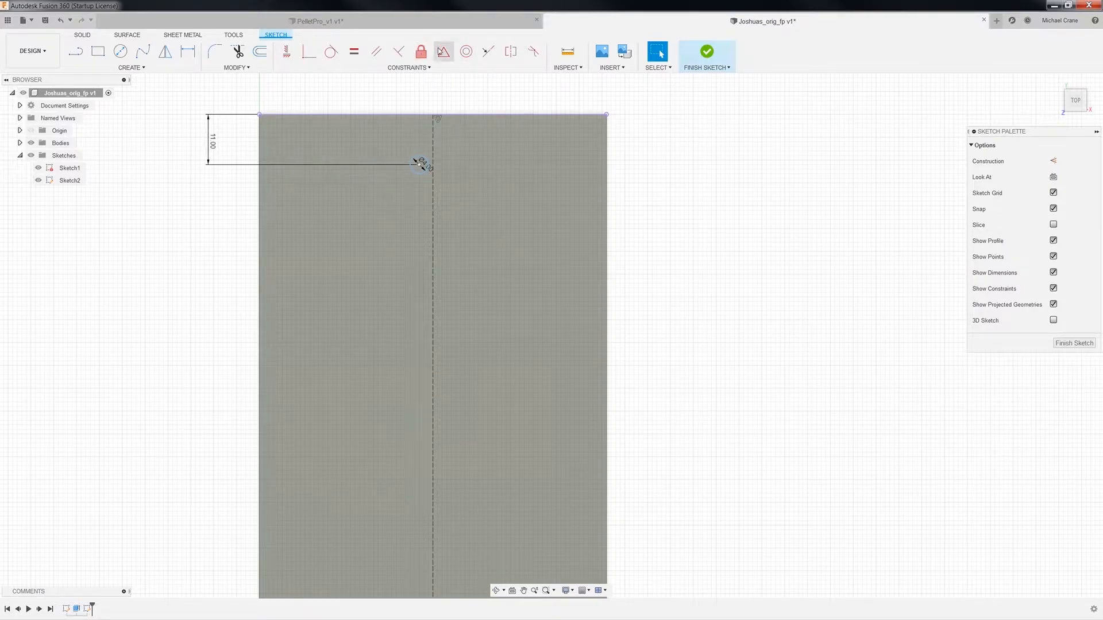
pyautogui.click(309, 53)
pyautogui.click(419, 165)
pyautogui.click(432, 167)
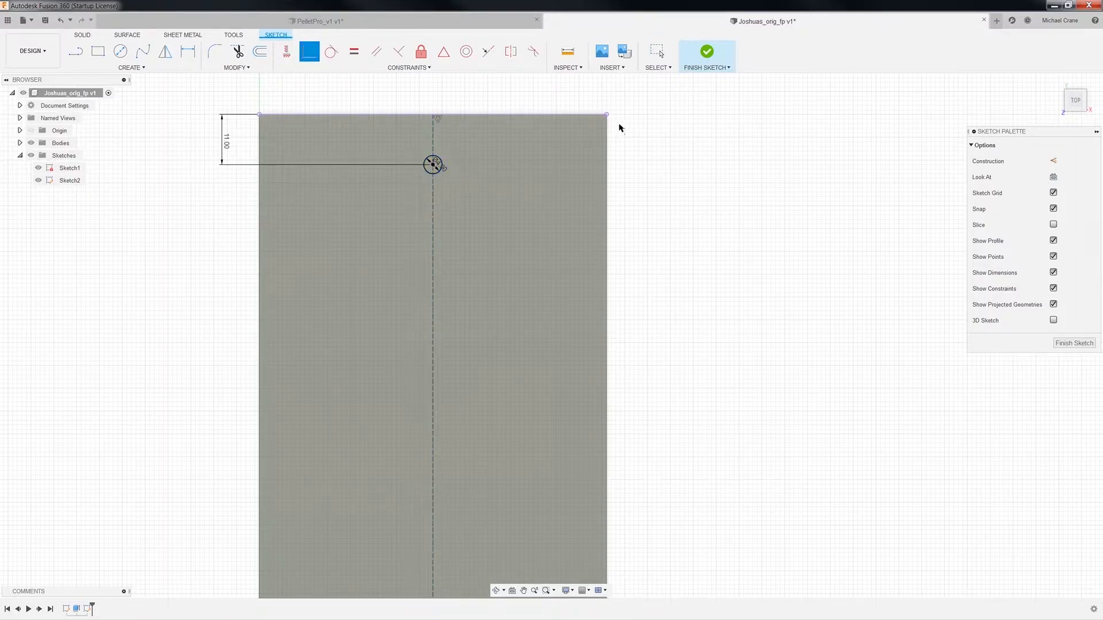
# Step: Apply a Coincident constraint between the lower circle's centre and the vertical construction line, and finish the sketch
pyautogui.moveTo(717, 396); pyautogui.dragTo(724, 303, button='middle')
pyautogui.scroll(-4, 731, 357)
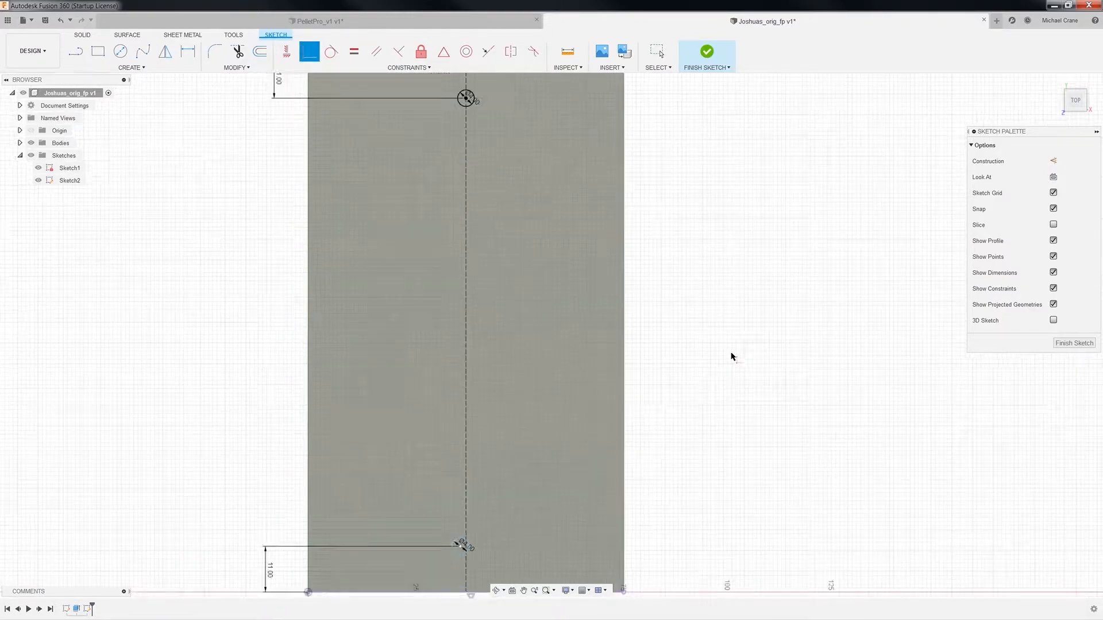
pyautogui.moveTo(736, 419)
pyautogui.mouseDown(button='middle')
pyautogui.moveTo(637, 378)
pyautogui.moveTo(632, 387)
pyautogui.mouseUp(button='middle')
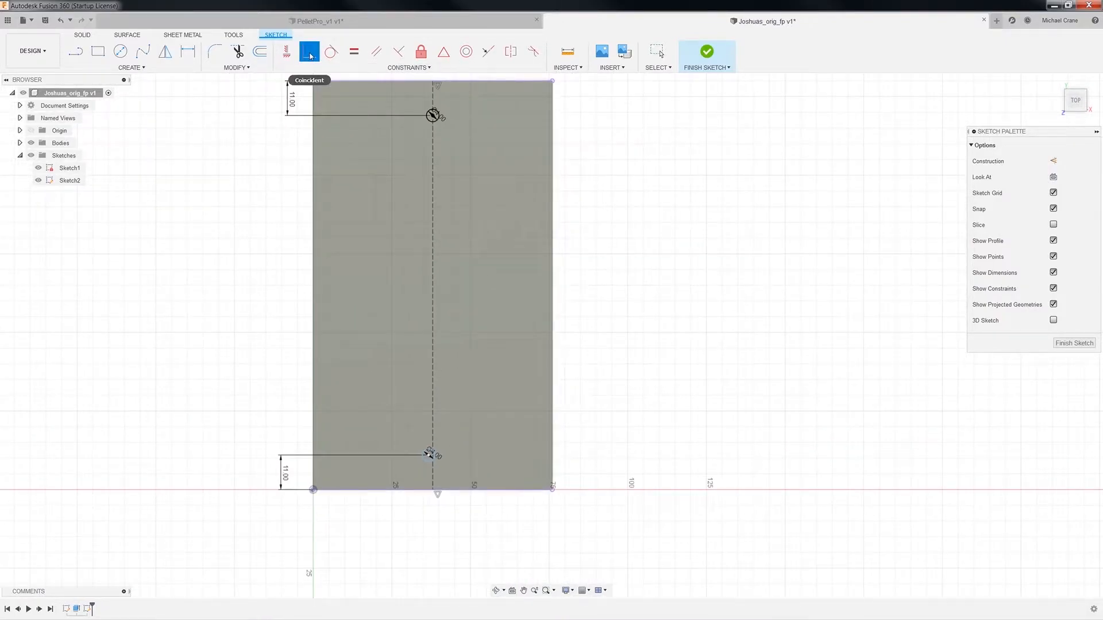
pyautogui.click(431, 458)
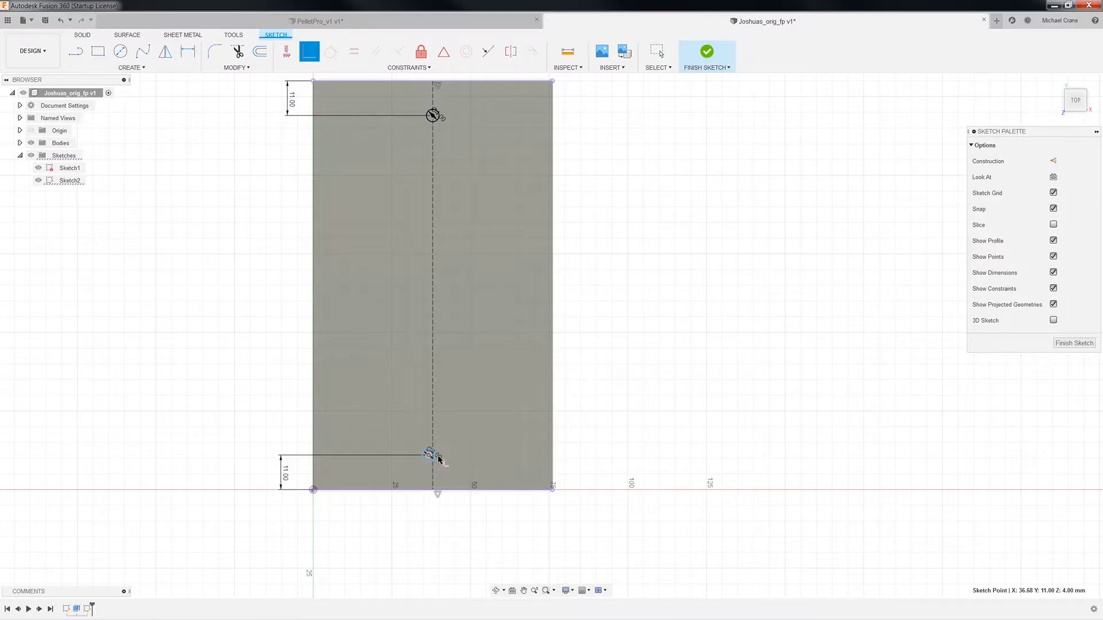
pyautogui.click(432, 457)
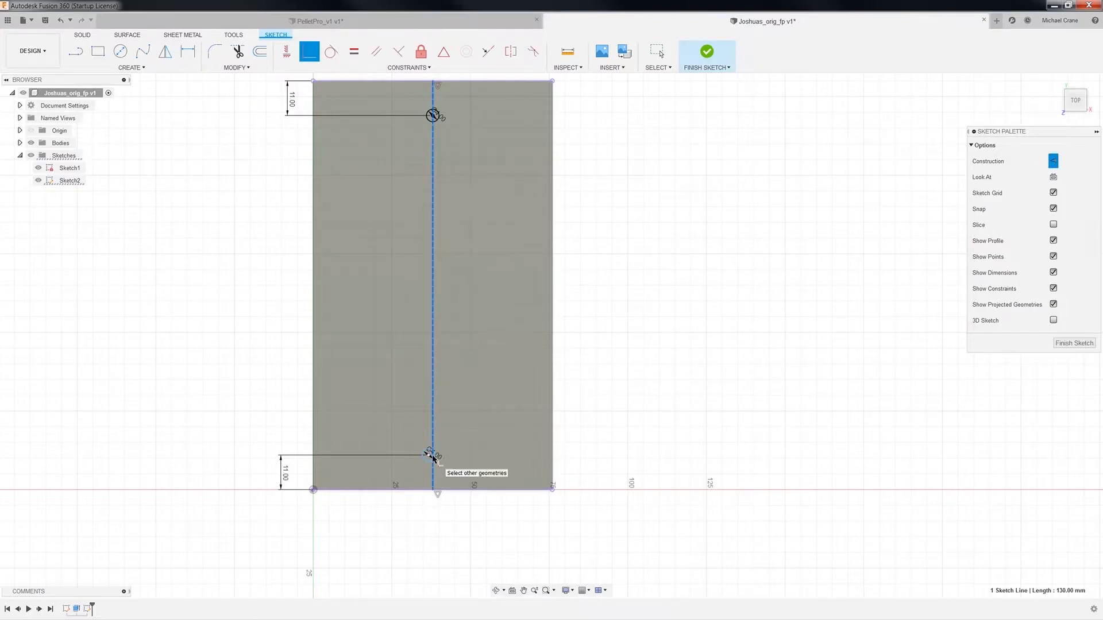
pyautogui.scroll(6, 439, 457)
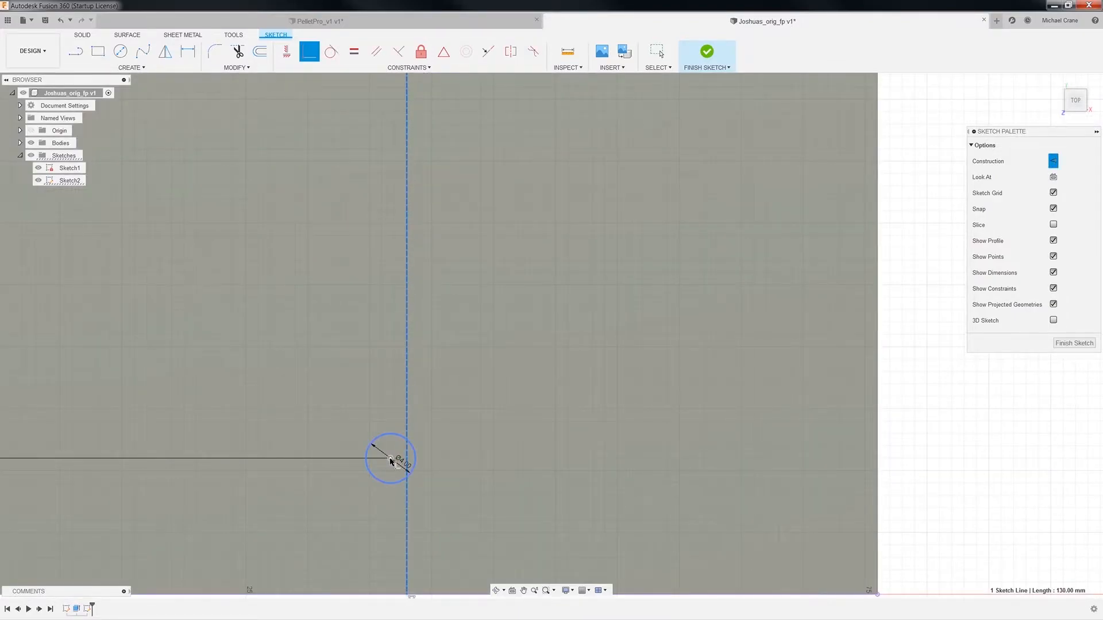
pyautogui.moveTo(392, 460); pyautogui.dragTo(412, 460)
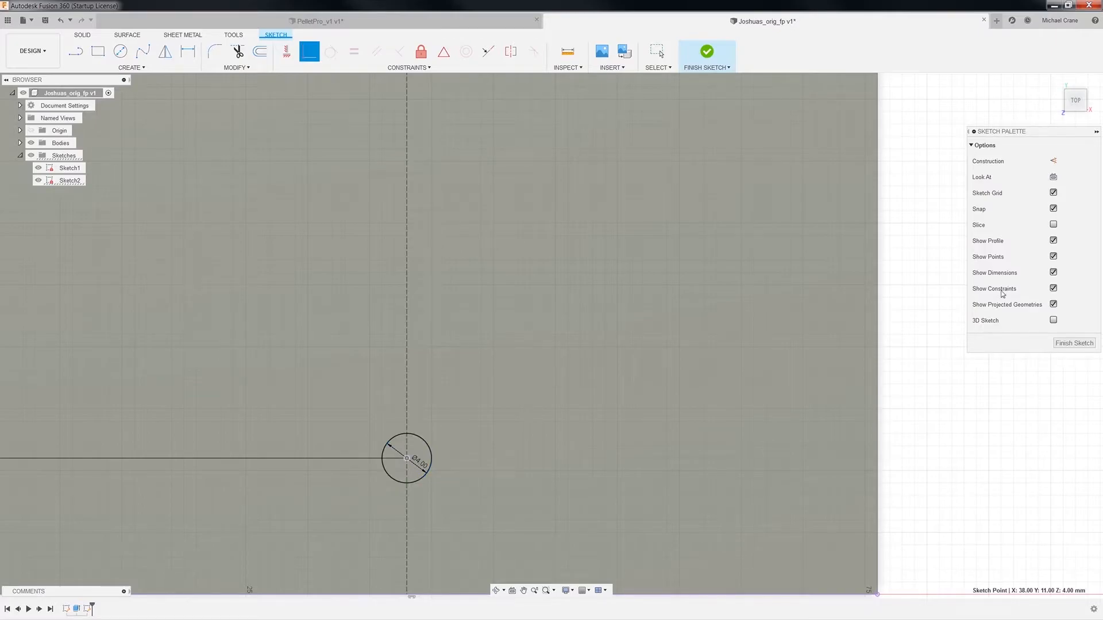
pyautogui.scroll(-2, 904, 455)
pyautogui.press('F6')
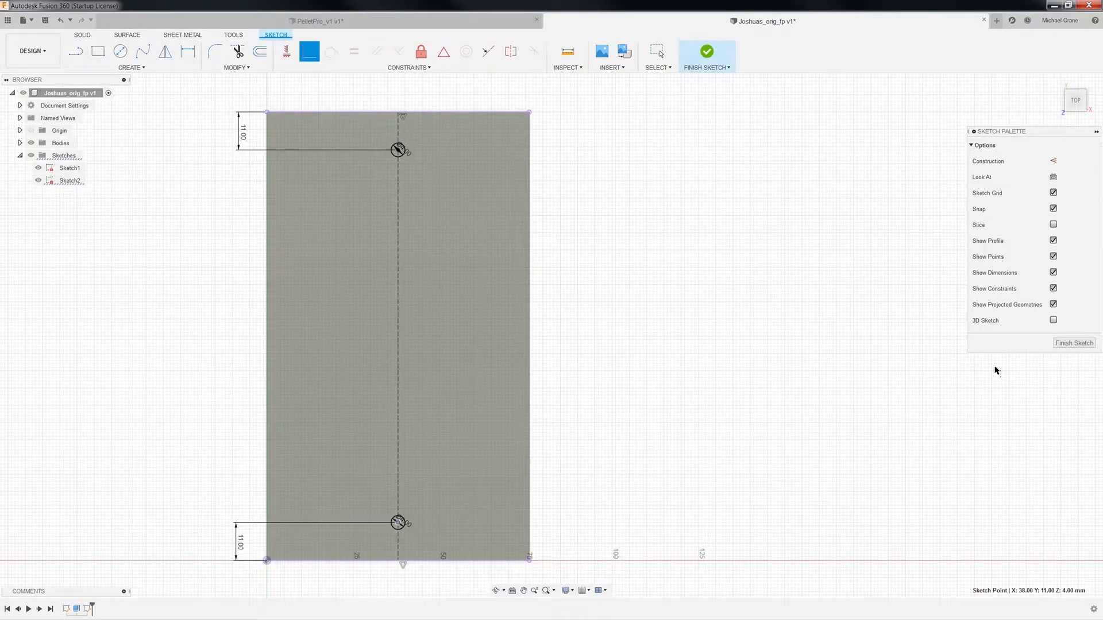
pyautogui.click(1074, 343)
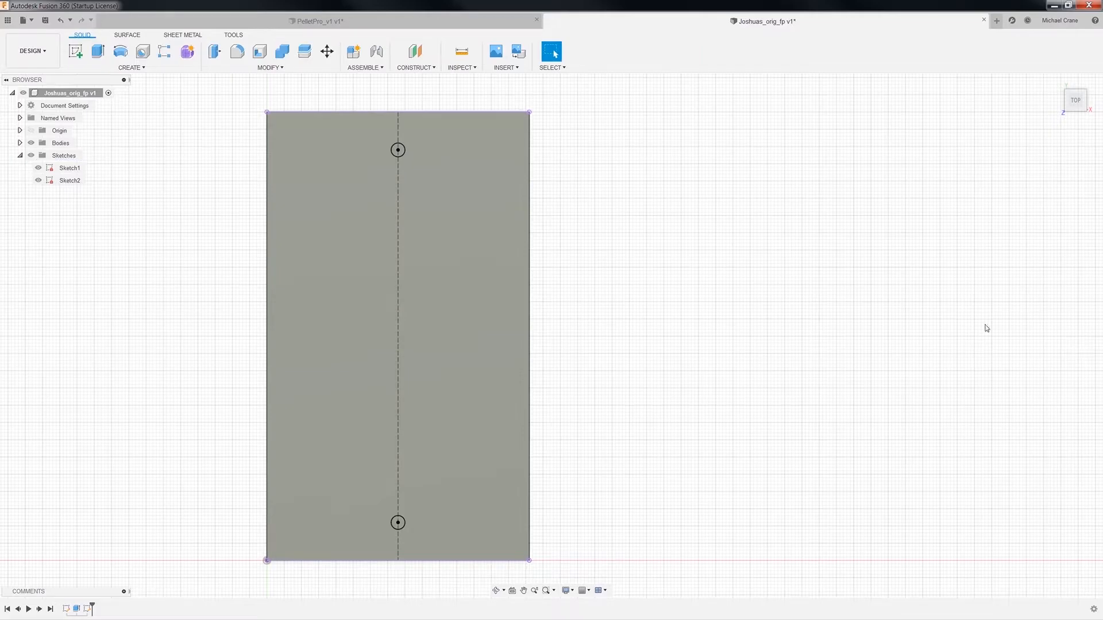
# Step: Cut the lower mounting hole by extruding the lower circle's profile -5 mm through the plate
pyautogui.click(1056, 83)
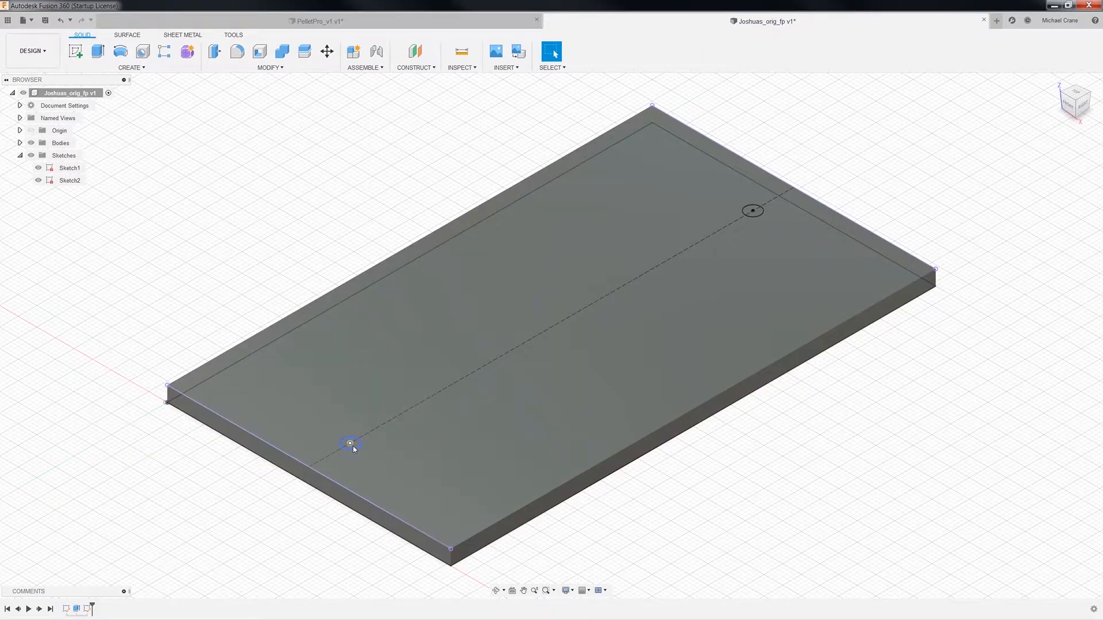
pyautogui.scroll(5, 352, 448)
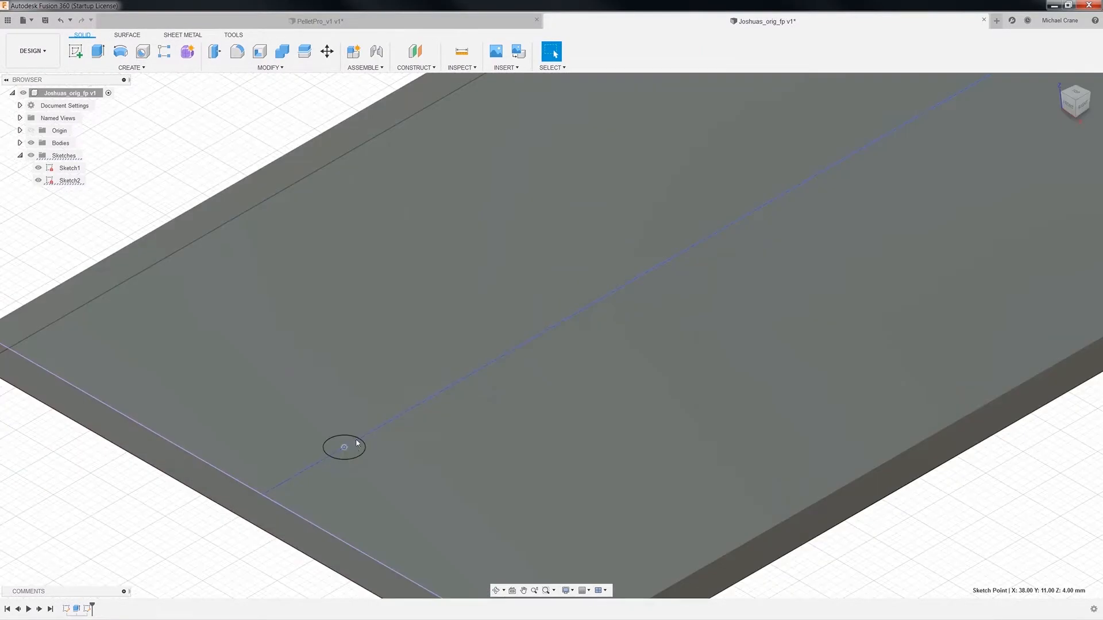
pyautogui.click(355, 451)
pyautogui.rightClick(356, 453)
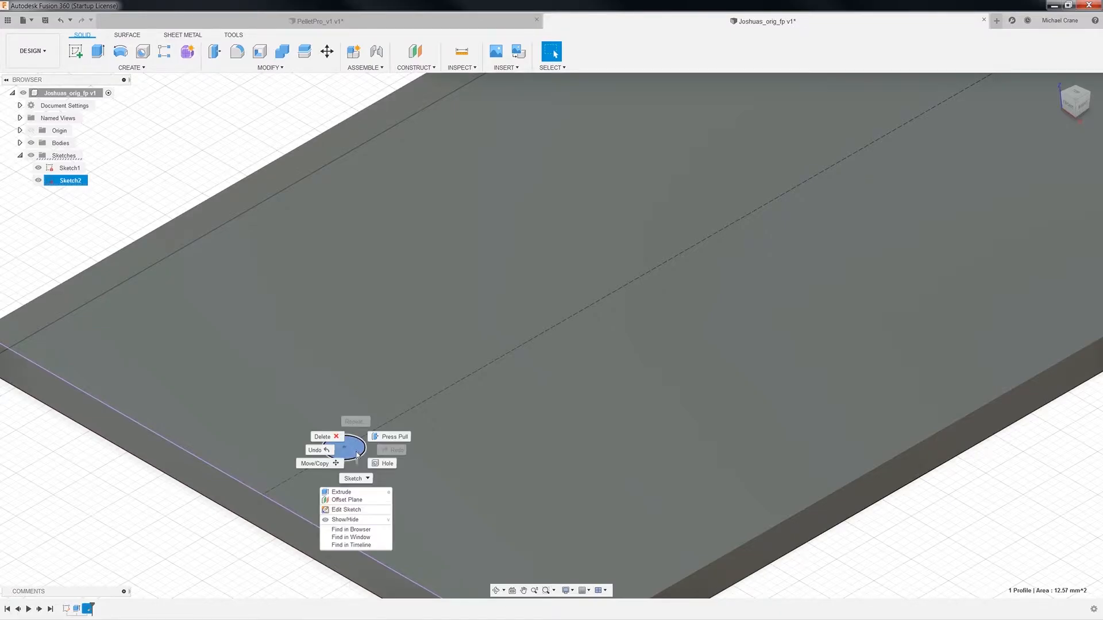
pyautogui.click(360, 491)
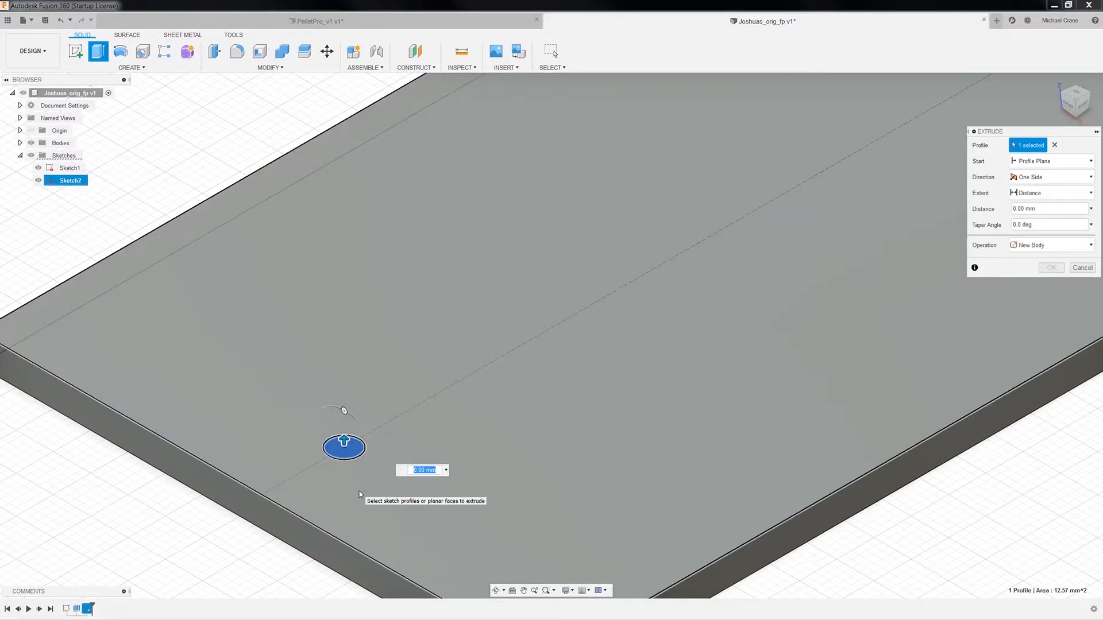
pyautogui.write('-5')
pyautogui.press('Return')
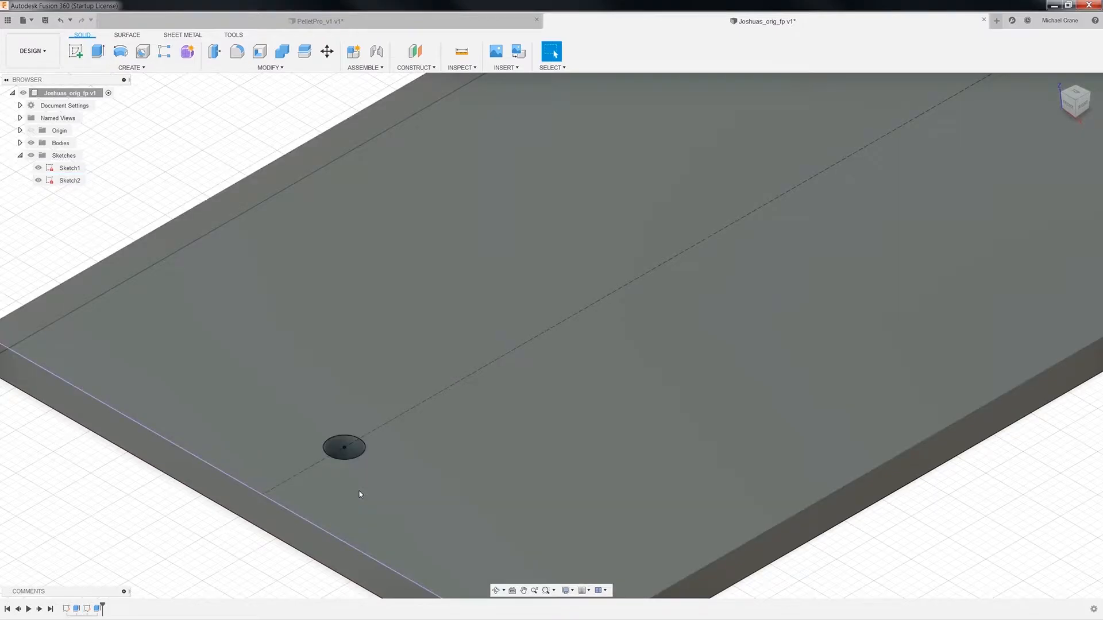
# Step: Cut the upper mounting hole by extruding the upper circle's profile -5 mm through the plate
pyautogui.scroll(-3, 972, 216)
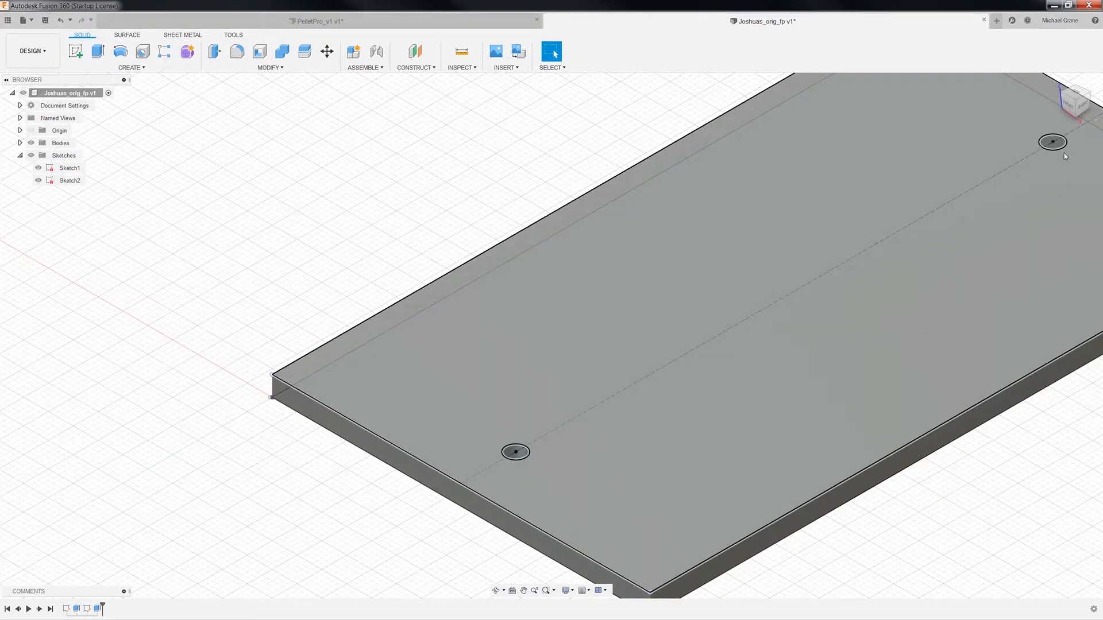
pyautogui.moveTo(1064, 154); pyautogui.dragTo(664, 393, button='middle')
pyautogui.doubleClick(657, 373)
pyautogui.scroll(4, 657, 371)
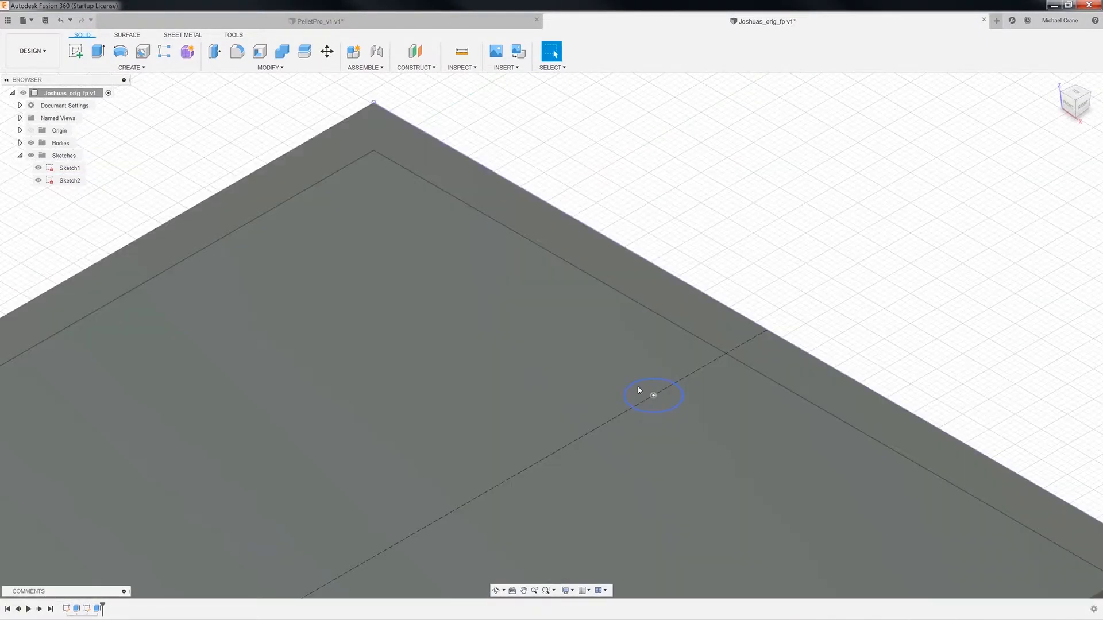
pyautogui.click(670, 400)
pyautogui.rightClick(671, 399)
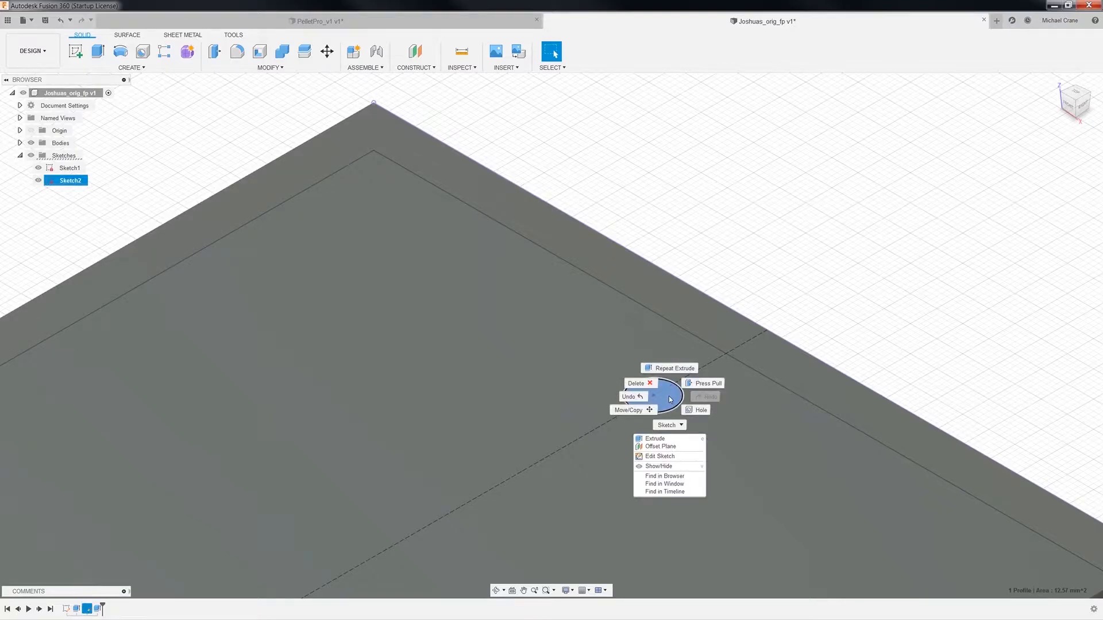
pyautogui.click(658, 439)
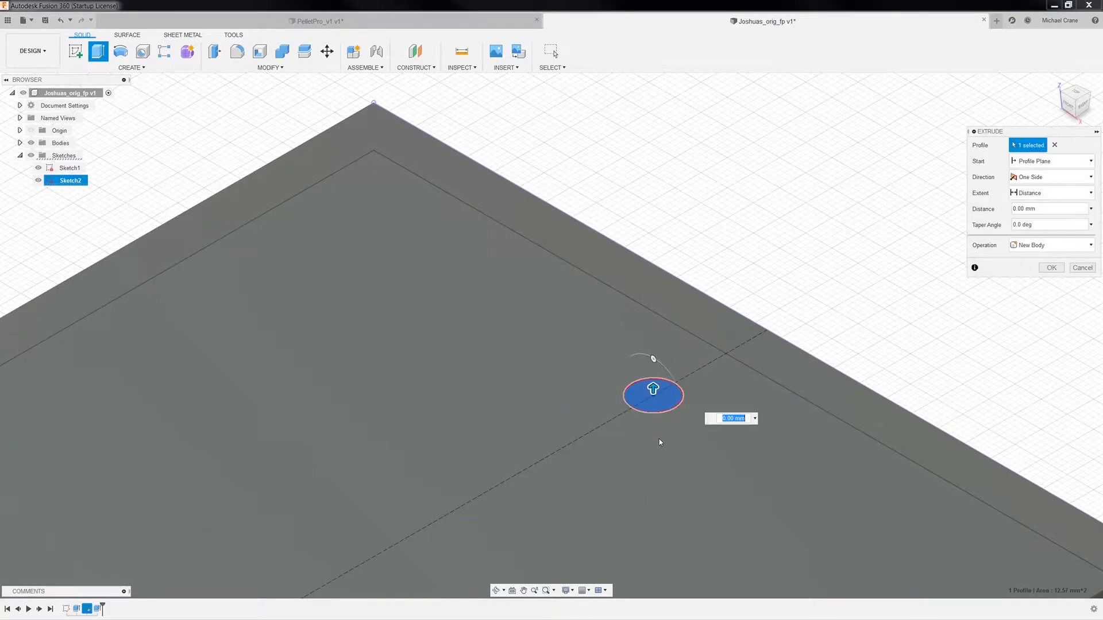
pyautogui.write('-5')
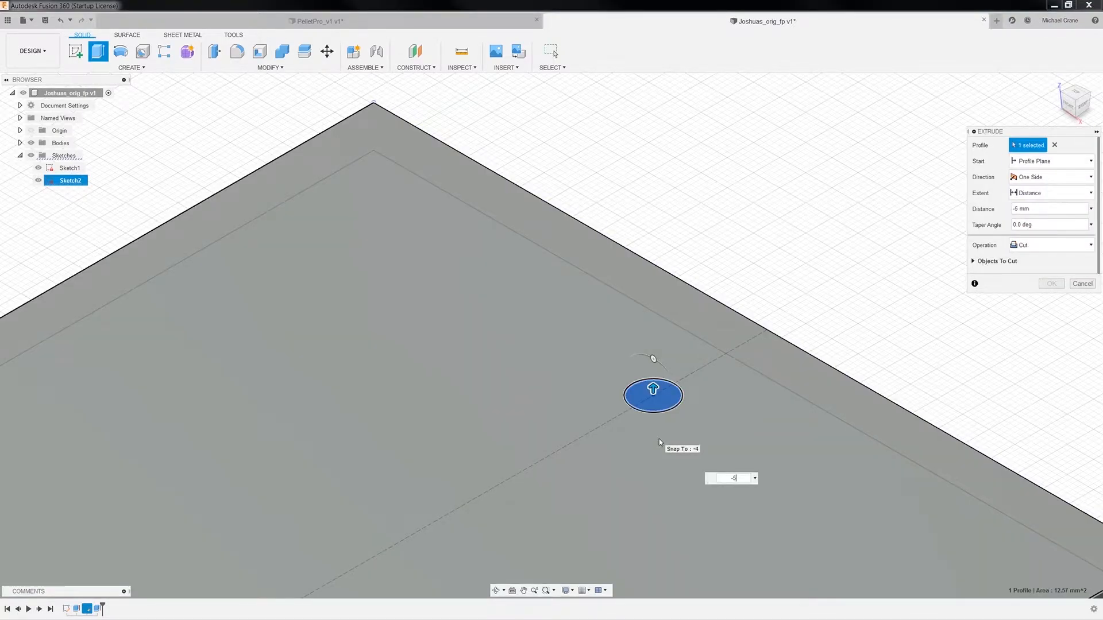
pyautogui.press('Return')
pyautogui.scroll(-5, 660, 442)
pyautogui.moveTo(714, 485); pyautogui.dragTo(723, 110, button='middle')
pyautogui.scroll(-3, 577, 342)
pyautogui.moveTo(377, 339); pyautogui.dragTo(487, 337, button='middle')
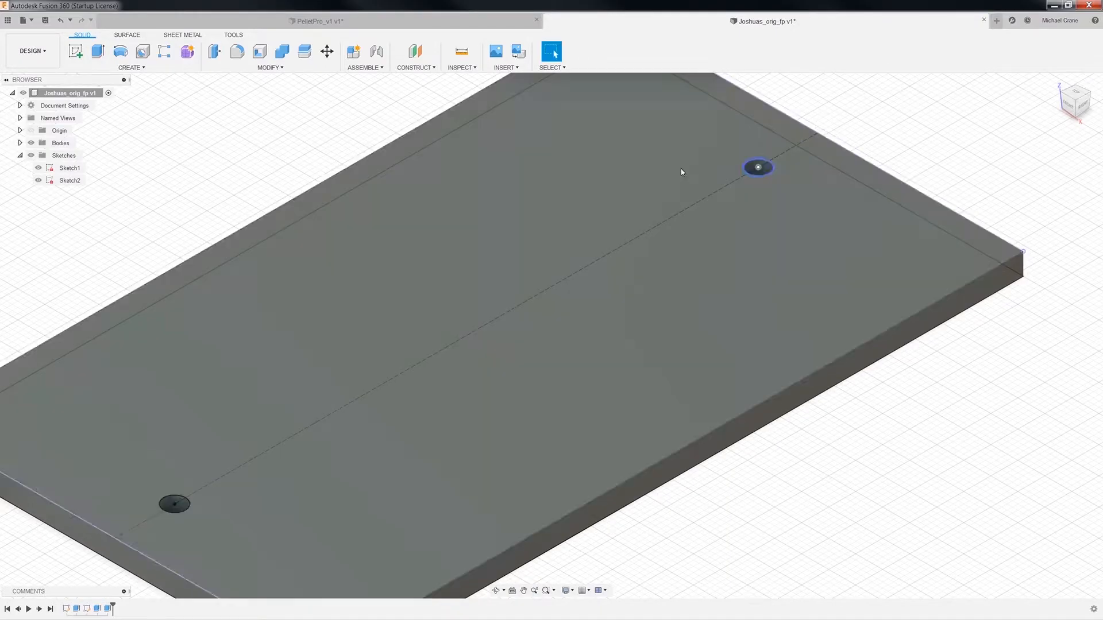
pyautogui.scroll(-1, 293, 299)
pyautogui.scroll(-1, 739, 228)
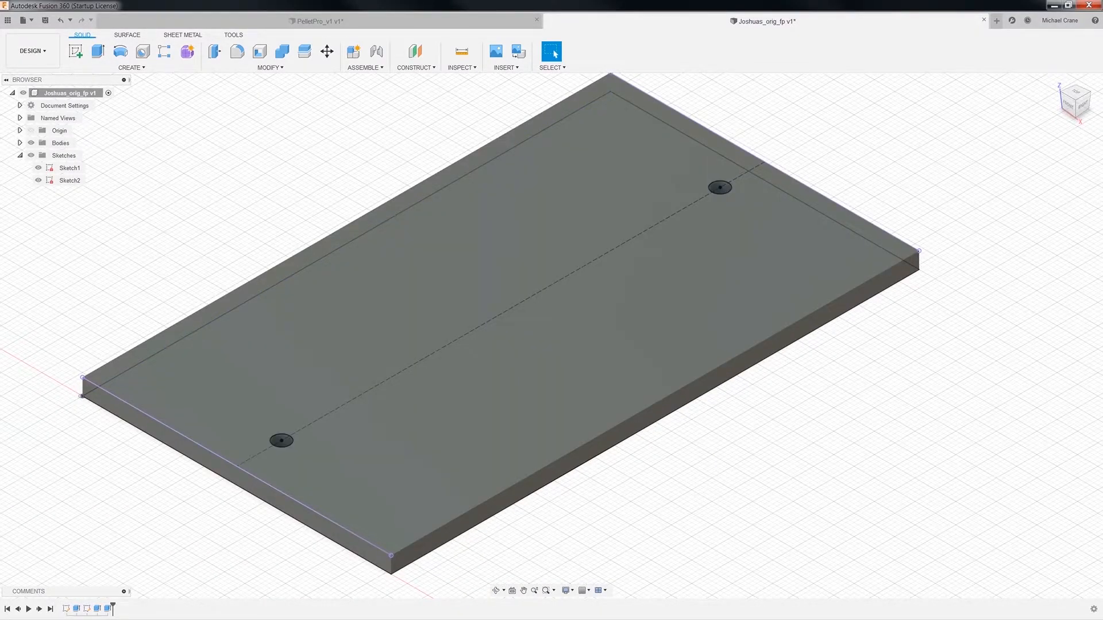
# Step: Consult the PelletProDimensions document in Word, return to Fusion 360 and create a new sketch on the plate's top face
pyautogui.hotkey('alt', 'Tab')
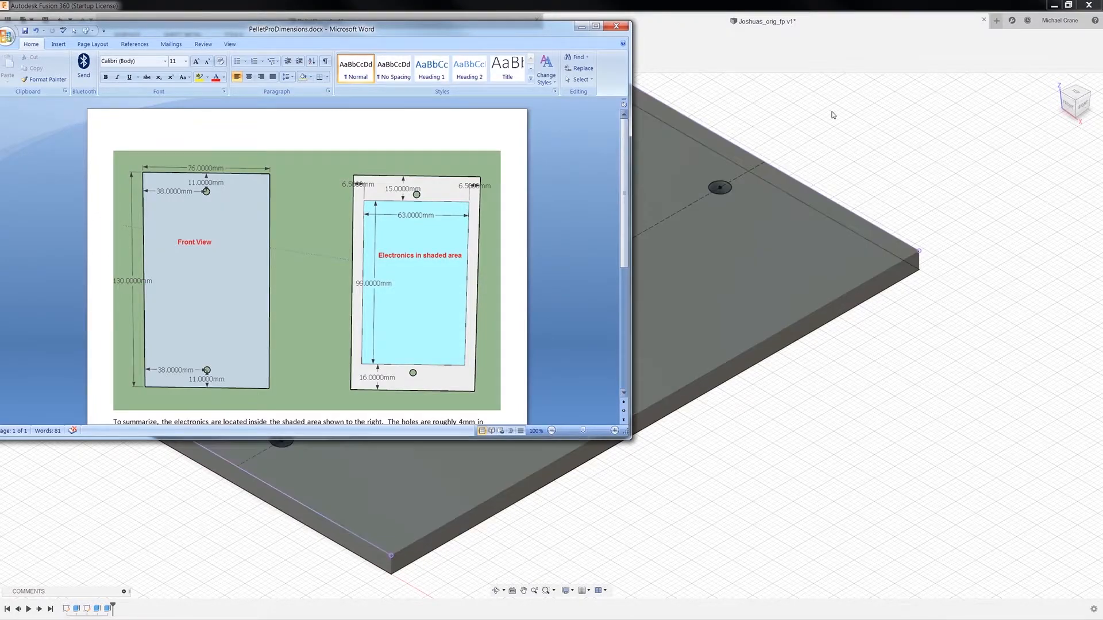
pyautogui.click(581, 26)
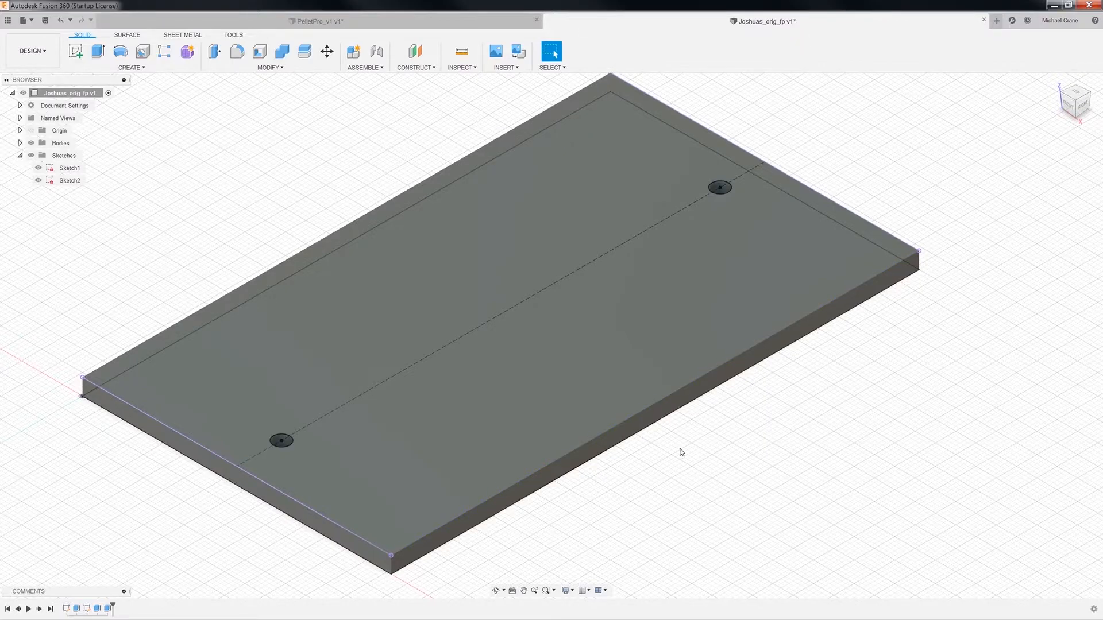
pyautogui.scroll(-3, 632, 454)
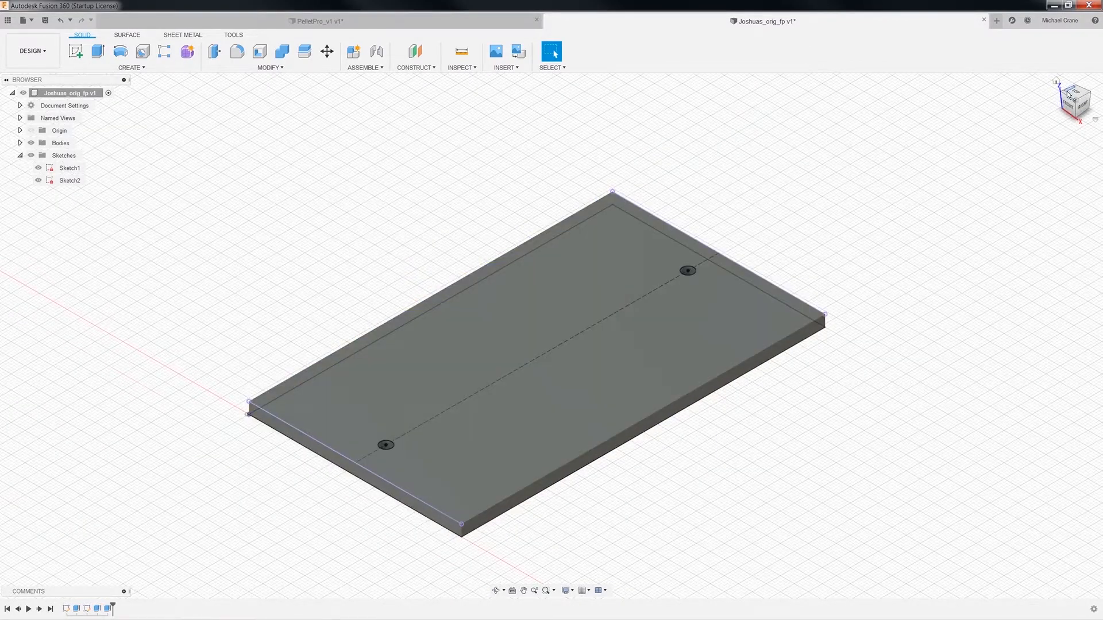
pyautogui.click(1069, 91)
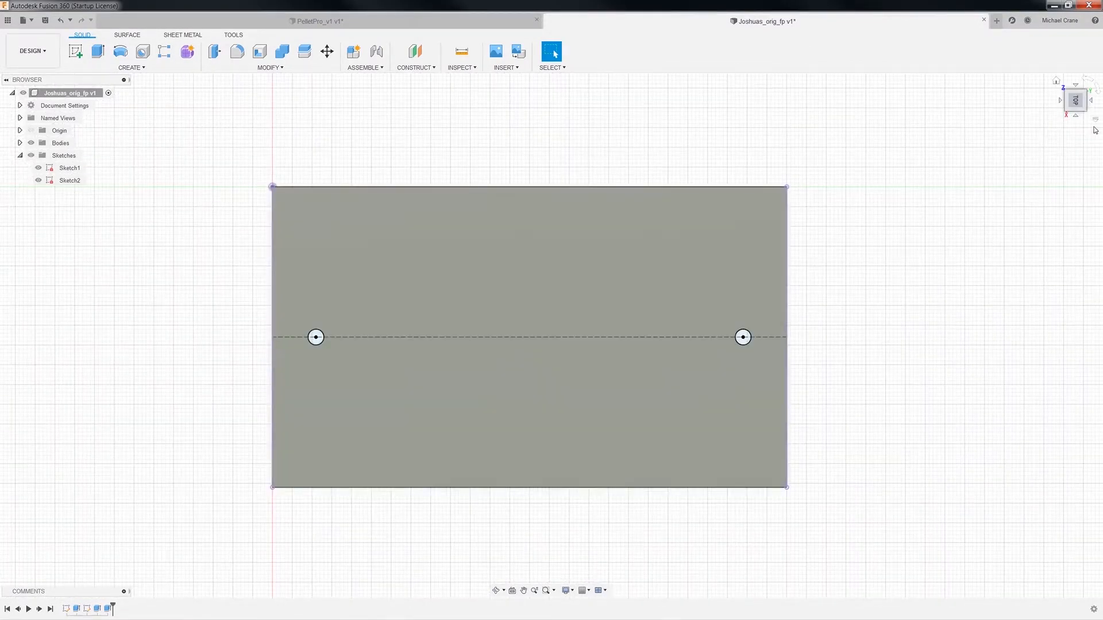
pyautogui.click(1095, 87)
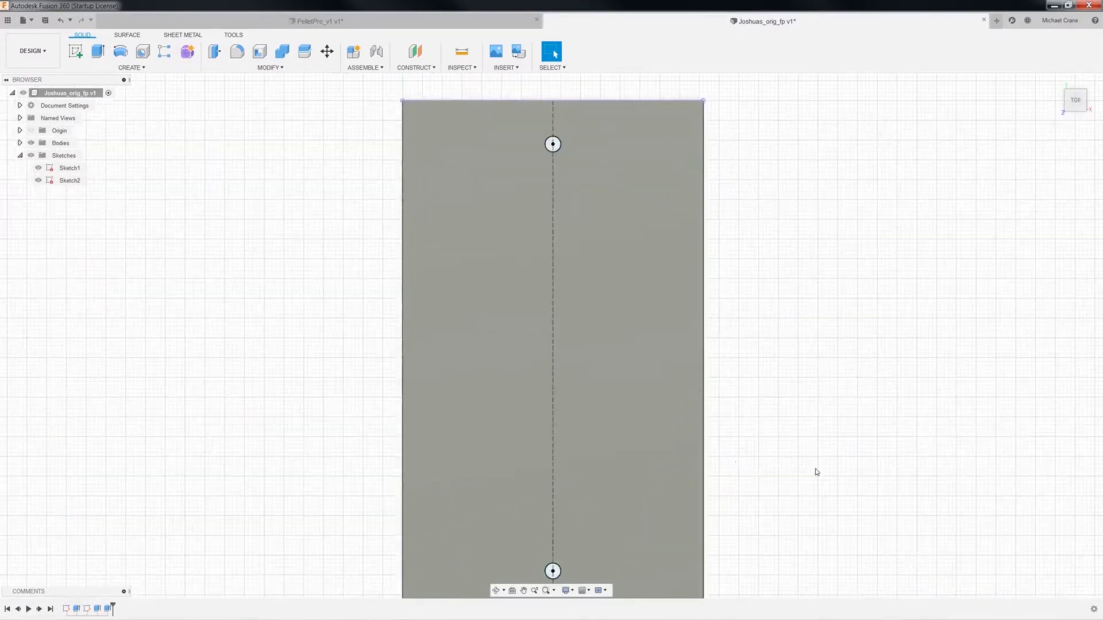
pyautogui.moveTo(680, 398); pyautogui.dragTo(545, 374, button='middle')
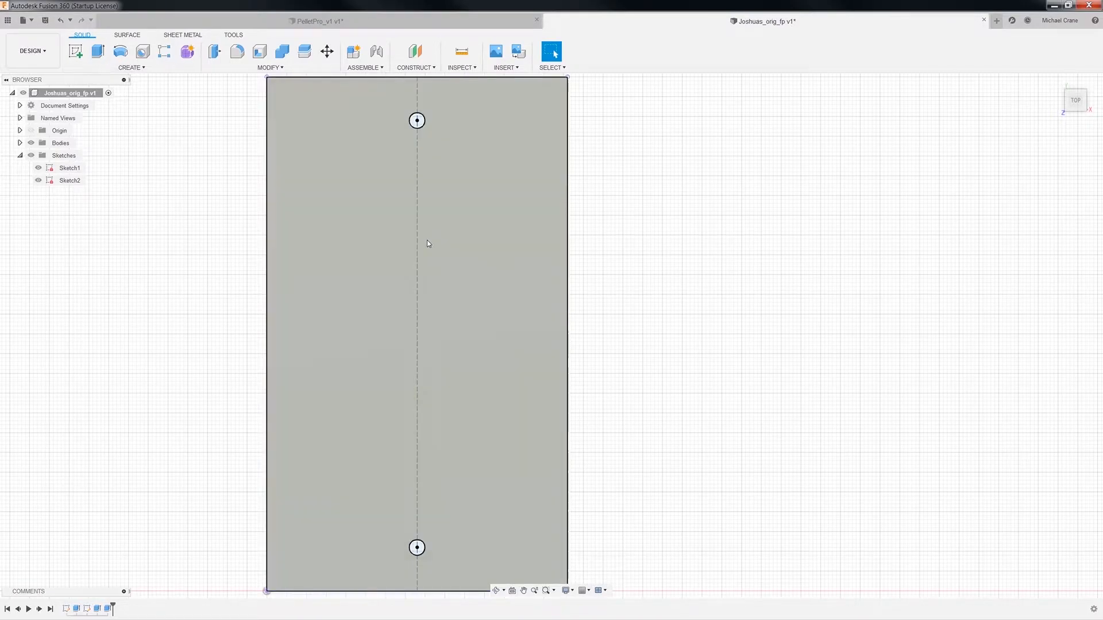
pyautogui.click(426, 240)
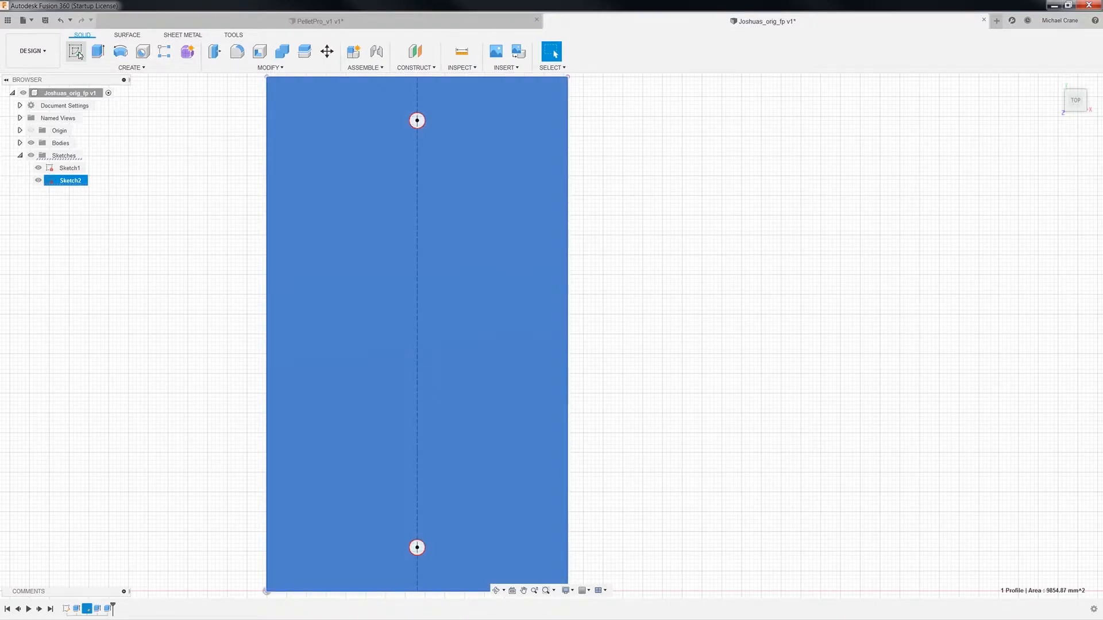
pyautogui.click(140, 68)
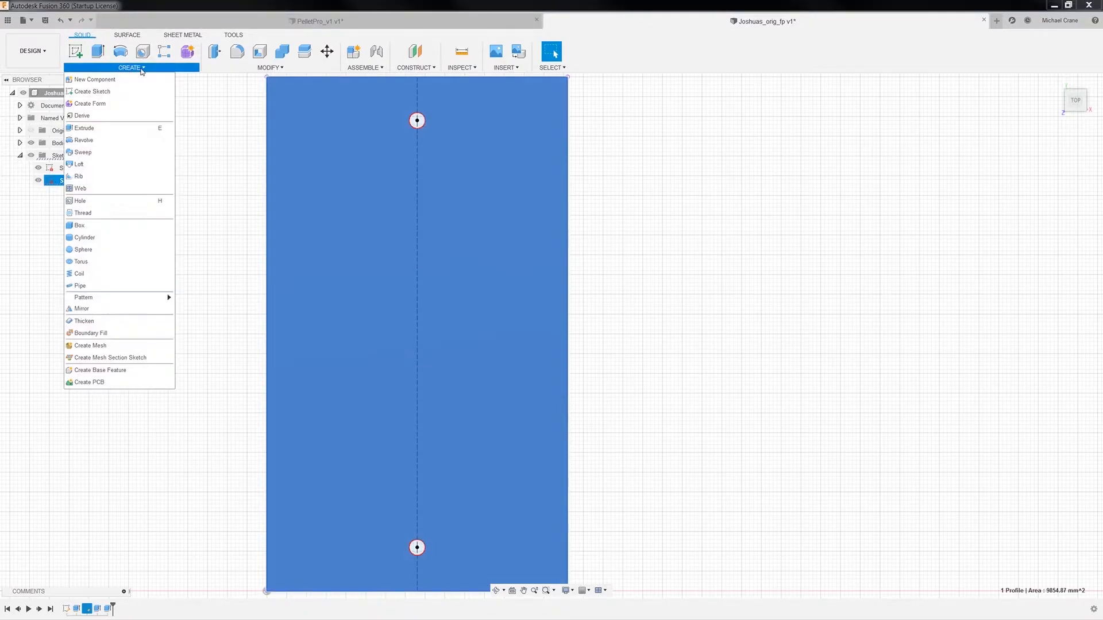
pyautogui.click(92, 91)
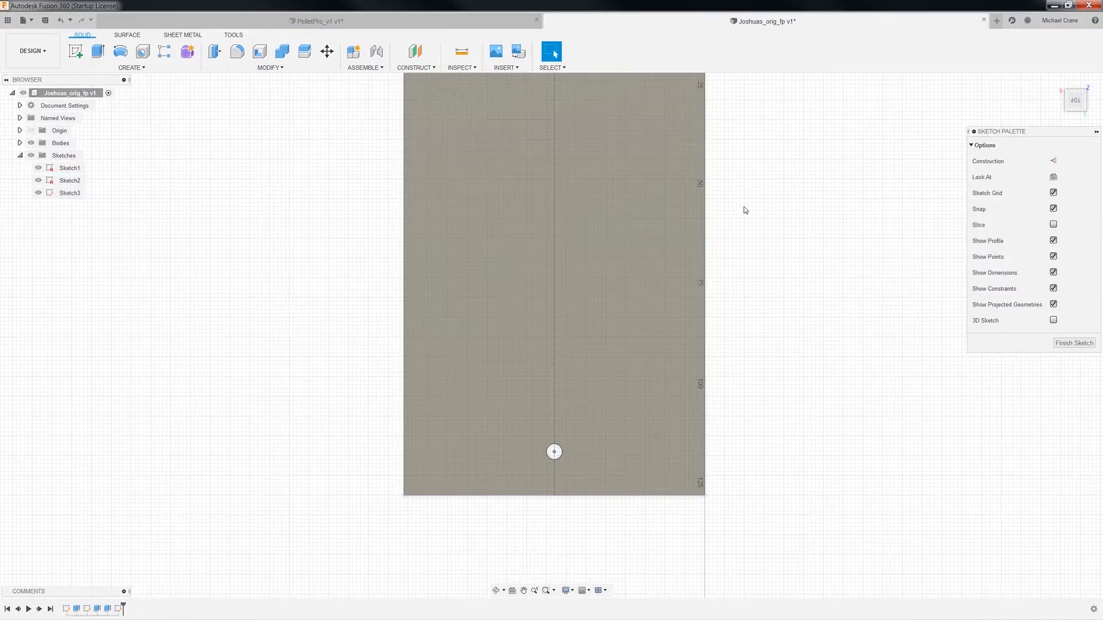
# Step: Orient the view to the plate's top and check the electronics area's size in the PelletProDimensions document in Word, returning to Fusion 360
pyautogui.click(573, 261)
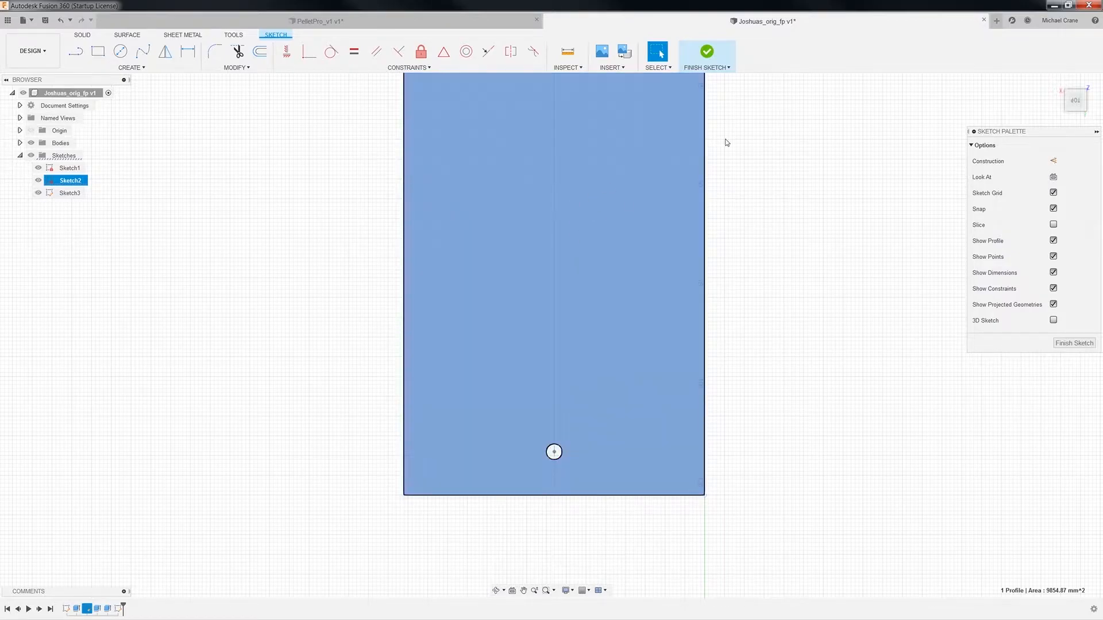
pyautogui.click(1056, 82)
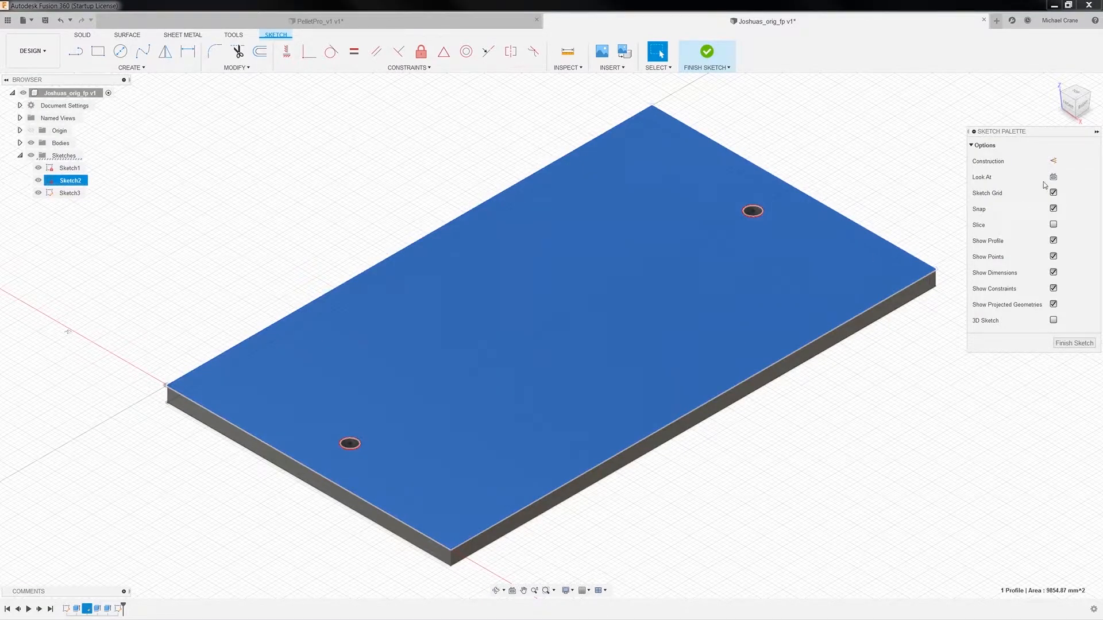
pyautogui.click(1078, 94)
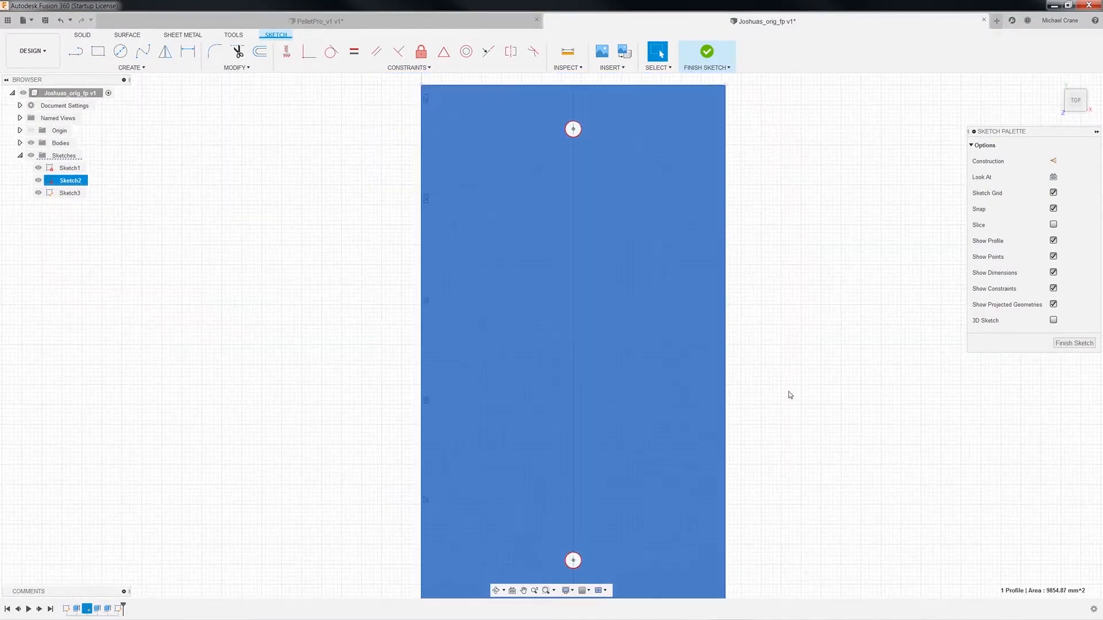
pyautogui.moveTo(787, 392); pyautogui.dragTo(642, 384, button='middle')
pyautogui.scroll(-1, 641, 384)
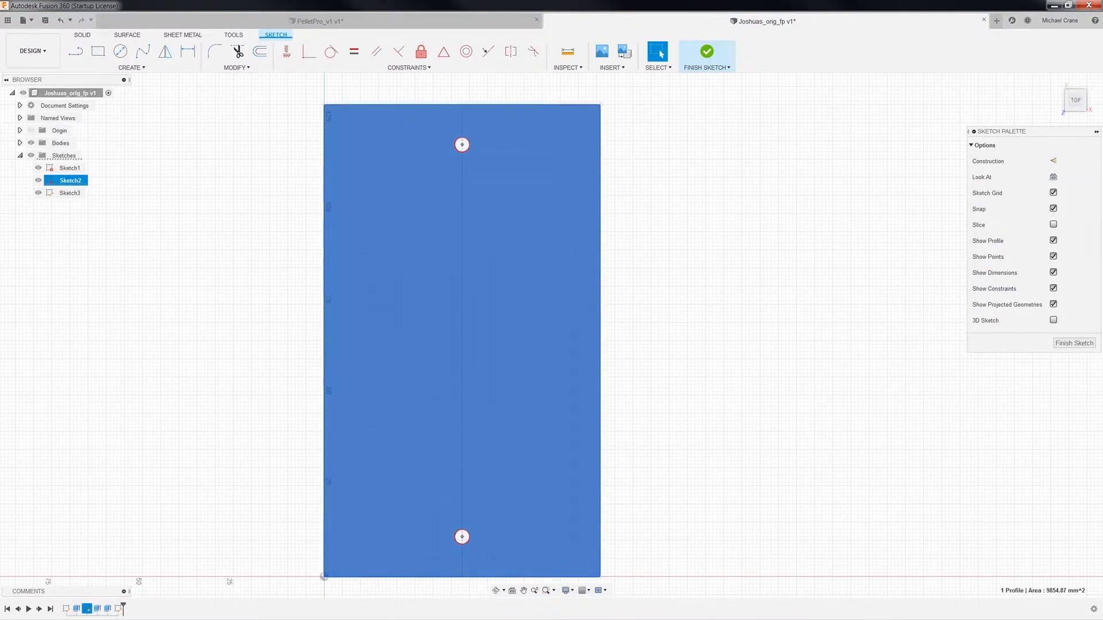
pyautogui.hotkey('alt', 'Tab')
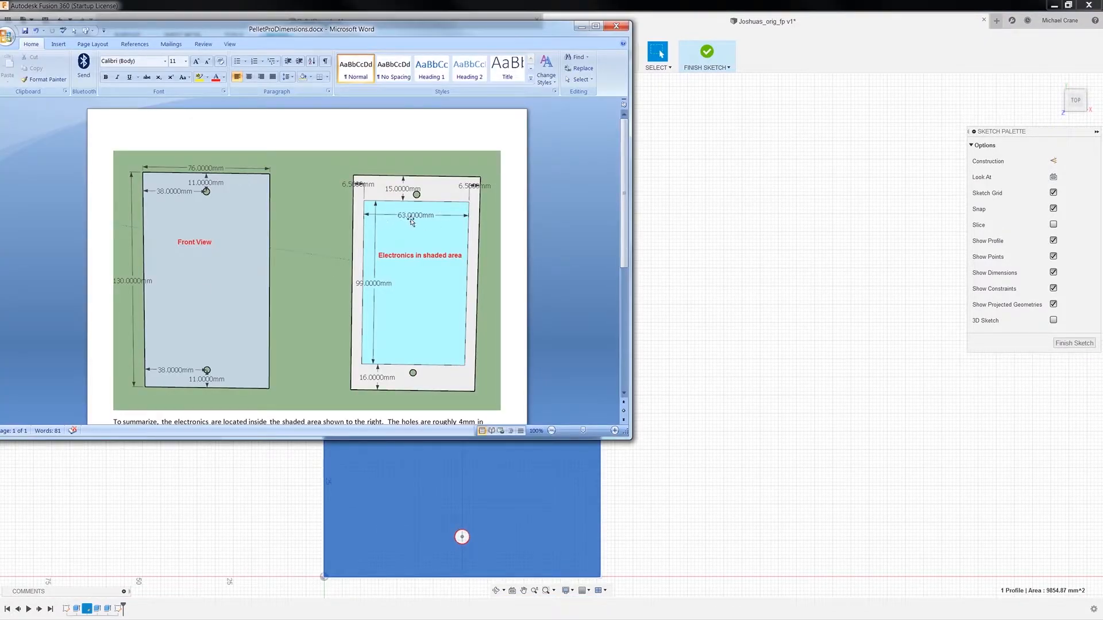
pyautogui.click(581, 26)
# Step: Draw the electronics area as a rectangle on the plate's top face, 63 mm wide and 99 mm high
pyautogui.press('r')
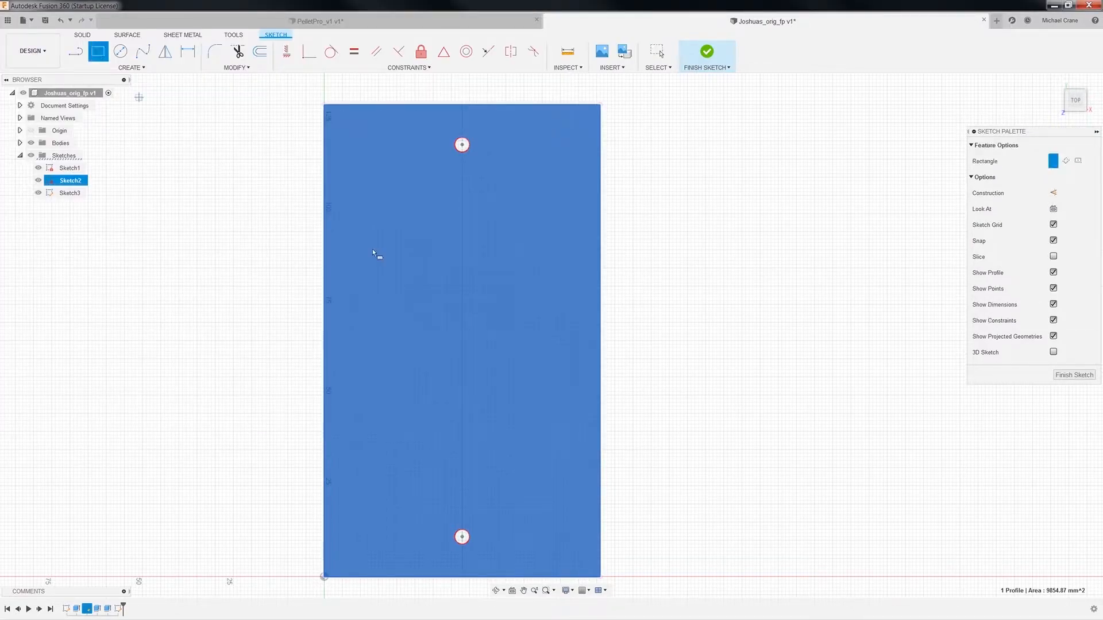
pyautogui.click(379, 184)
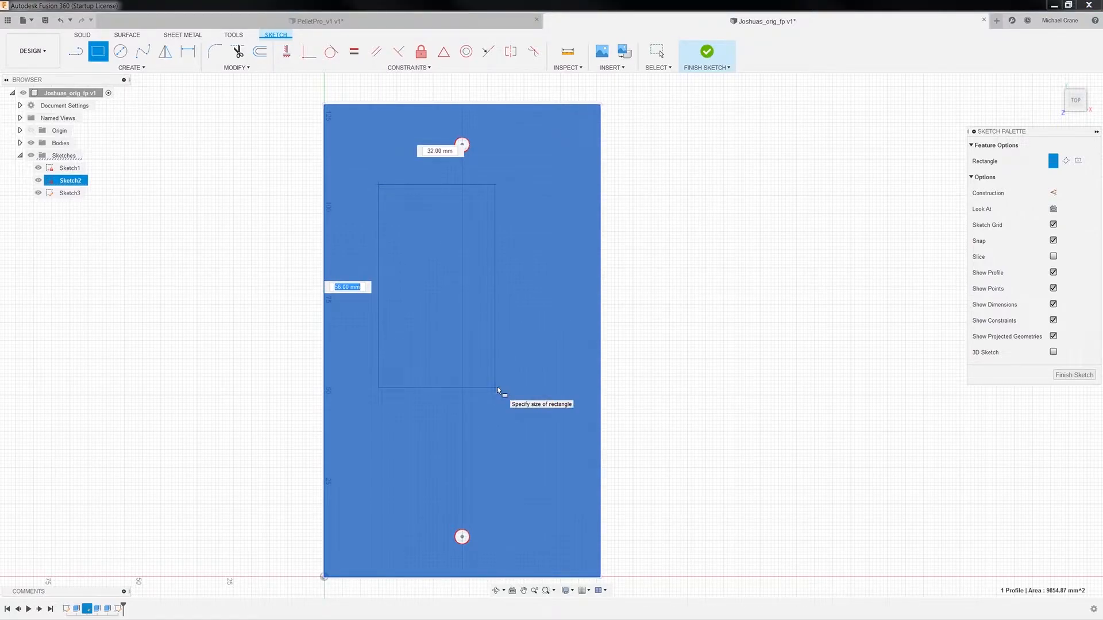
pyautogui.write('99')
pyautogui.press('Tab')
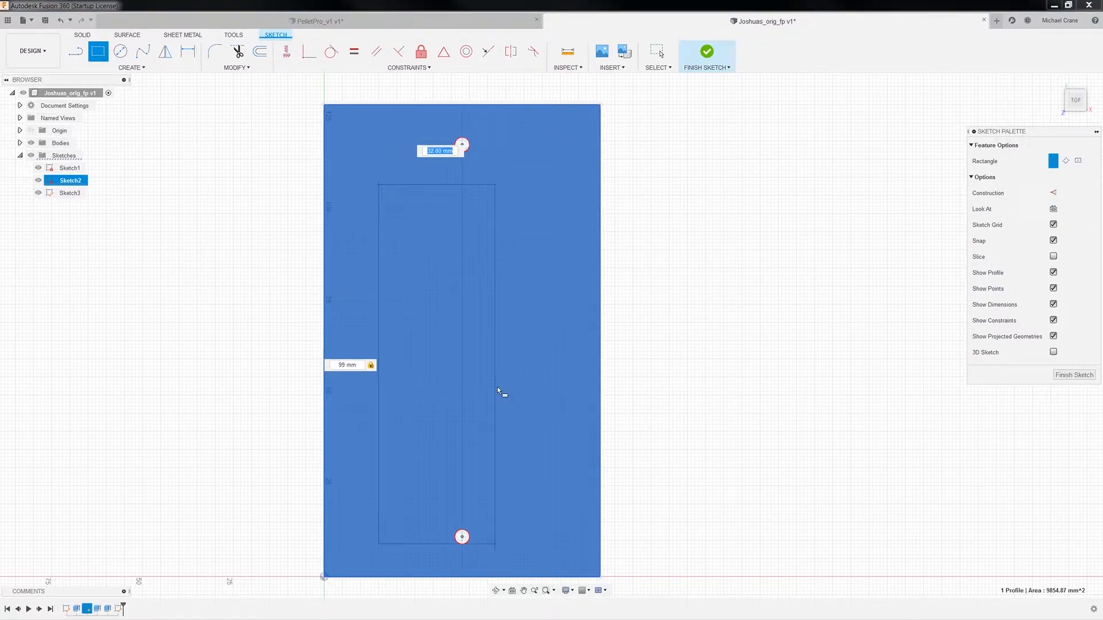
pyautogui.write('63')
pyautogui.press('Return')
pyautogui.press('Escape')
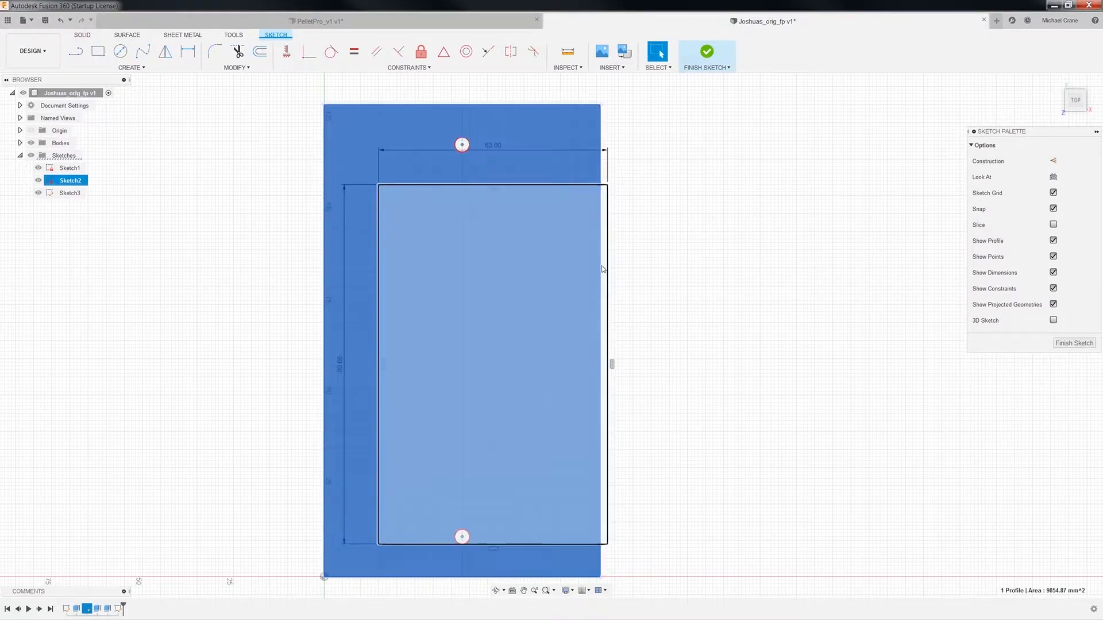
pyautogui.click(692, 276)
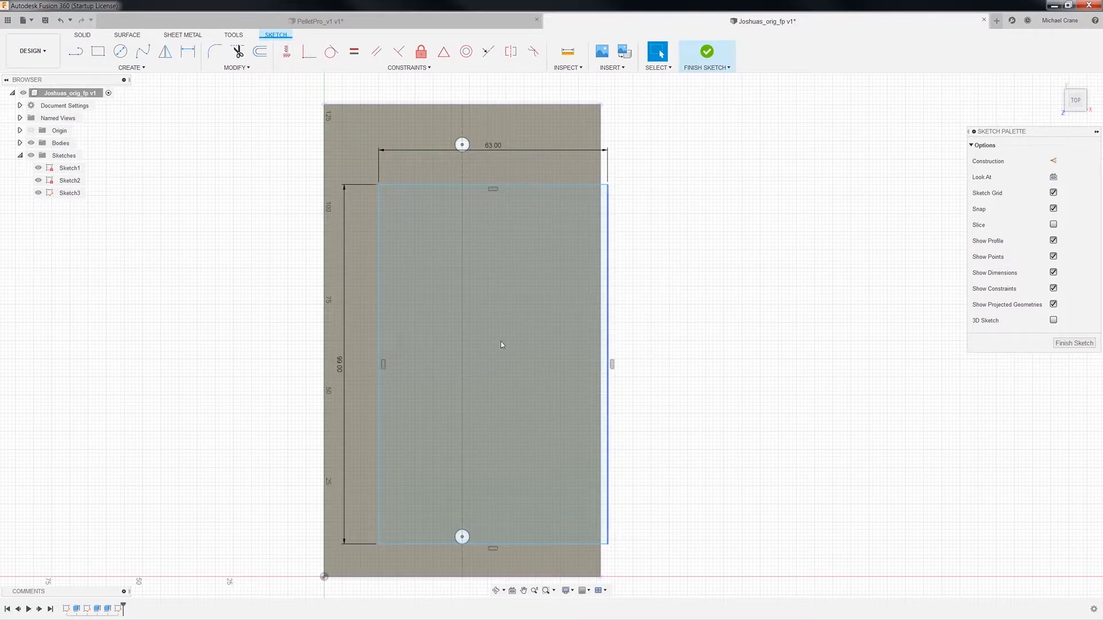
# Step: Check the electronics margins in the PelletProDimensions document in Word, return to Fusion 360 and move the rectangle sideways within the plate's outline
pyautogui.scroll(-1, 657, 305)
pyautogui.hotkey('alt', 'Tab')
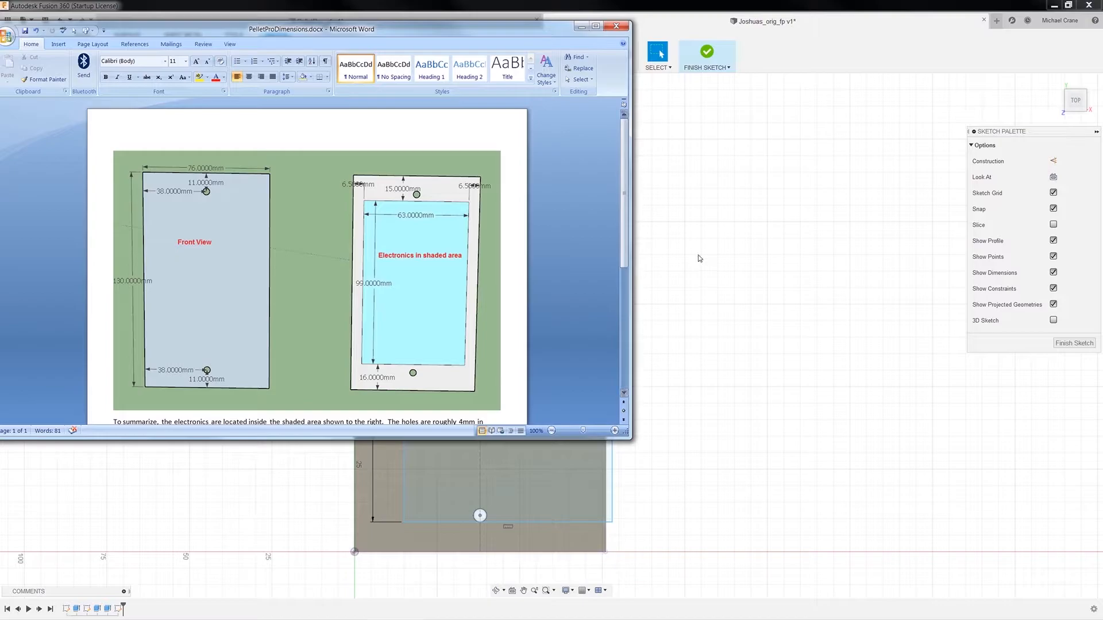
pyautogui.click(581, 27)
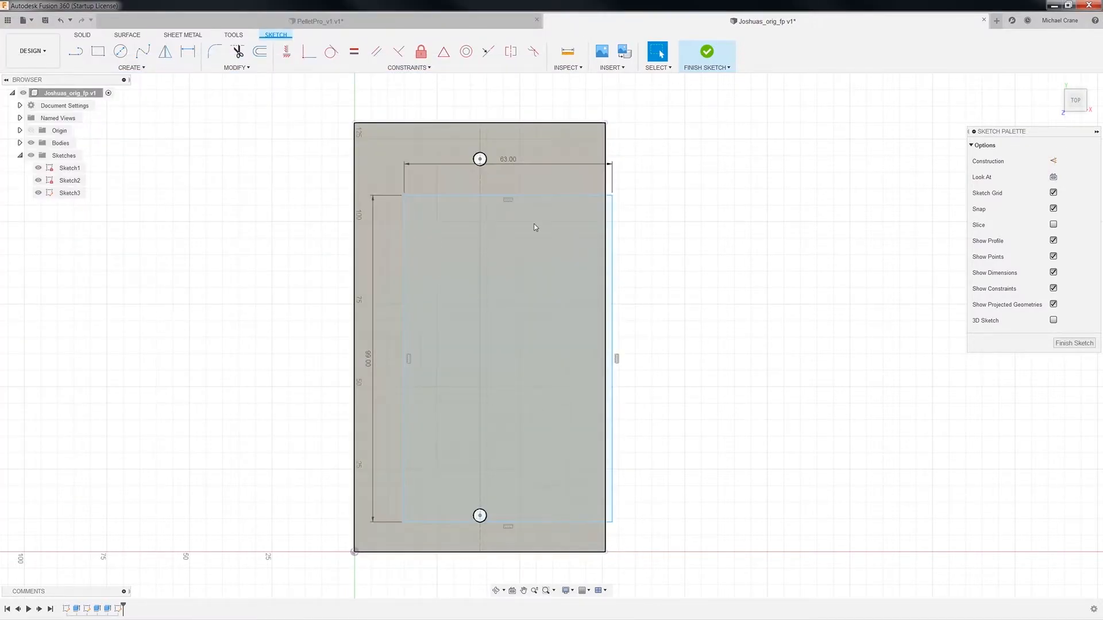
pyautogui.scroll(3, 498, 211)
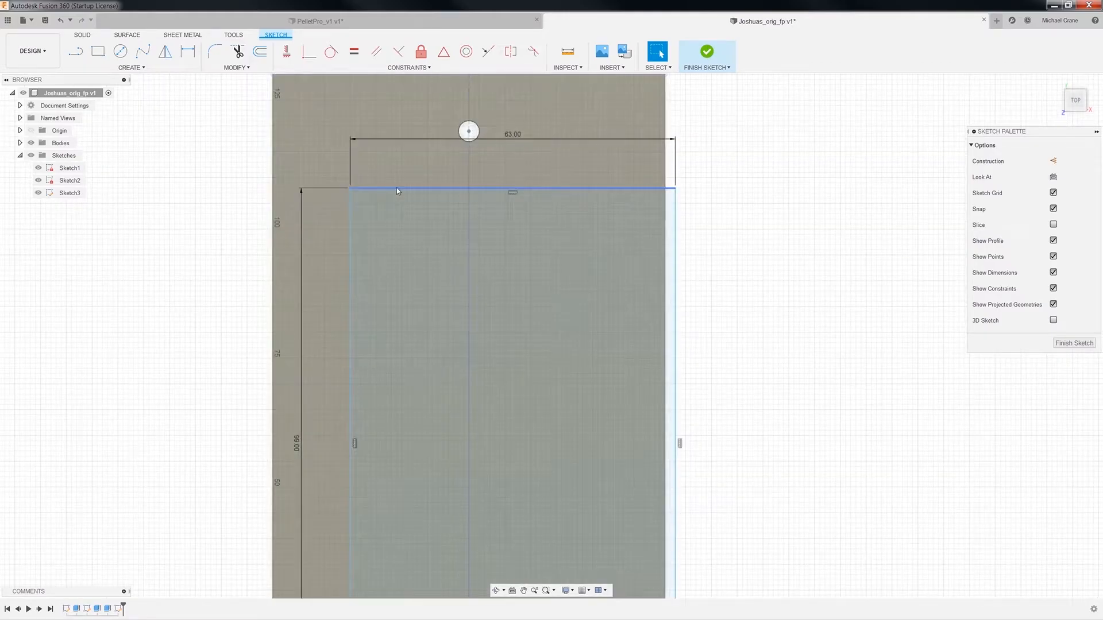
pyautogui.click(497, 189)
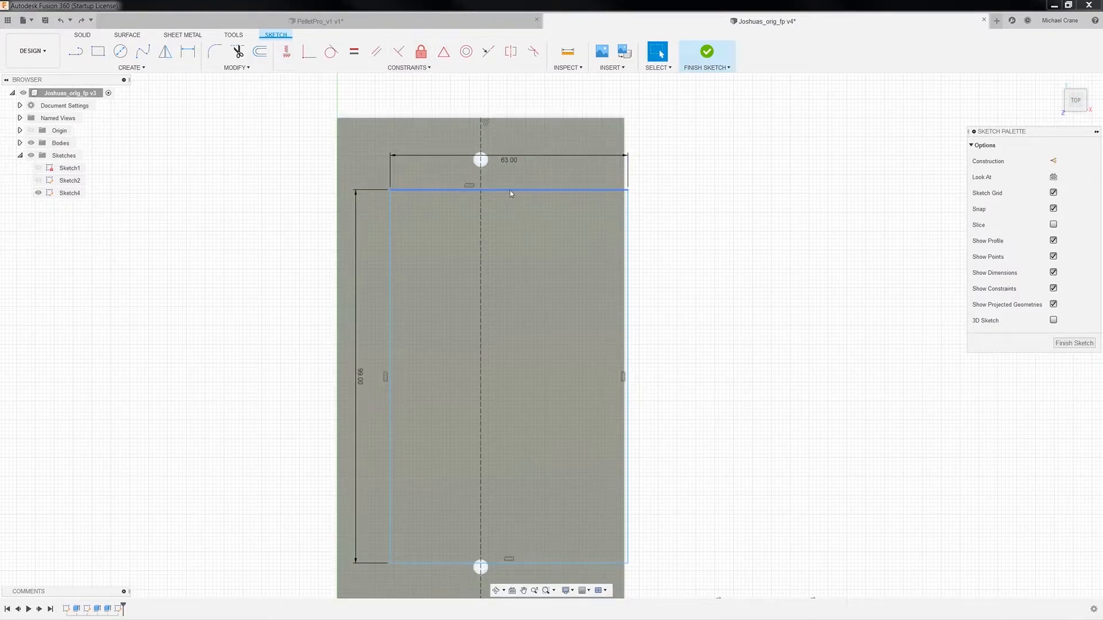
pyautogui.moveTo(516, 190)
pyautogui.mouseDown()
pyautogui.moveTo(645, 150)
pyautogui.moveTo(777, 158)
pyautogui.moveTo(505, 167)
pyautogui.moveTo(490, 198)
pyautogui.moveTo(503, 190)
pyautogui.mouseUp()
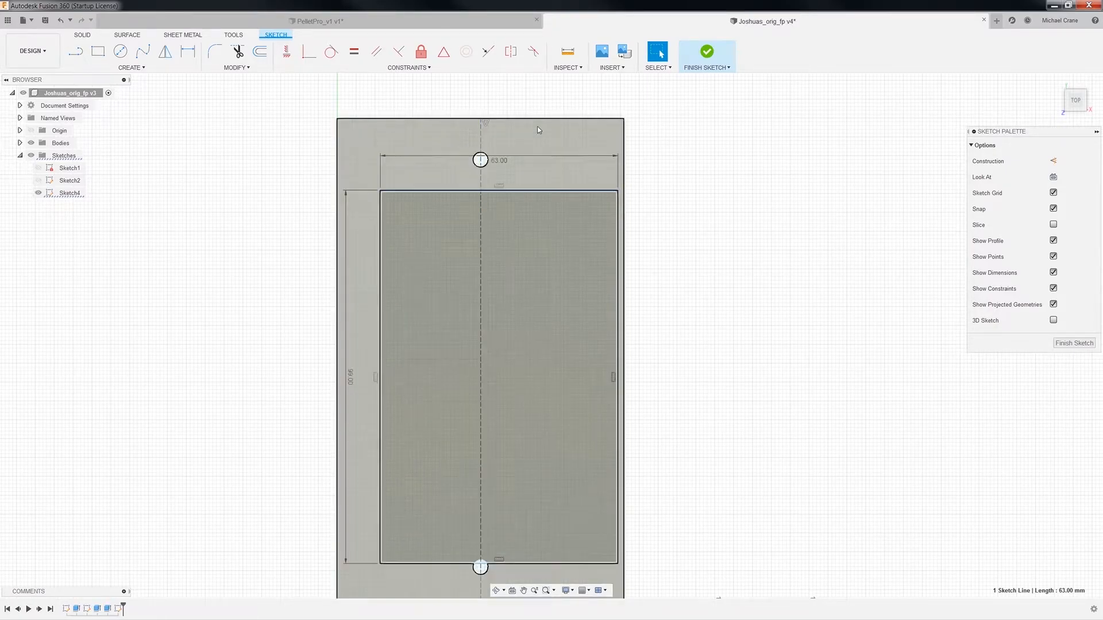
# Step: Try to centre the rectangle on the vertical construction line by applying a MidPoint constraint between that line and the rectangle's top edge
pyautogui.click(443, 53)
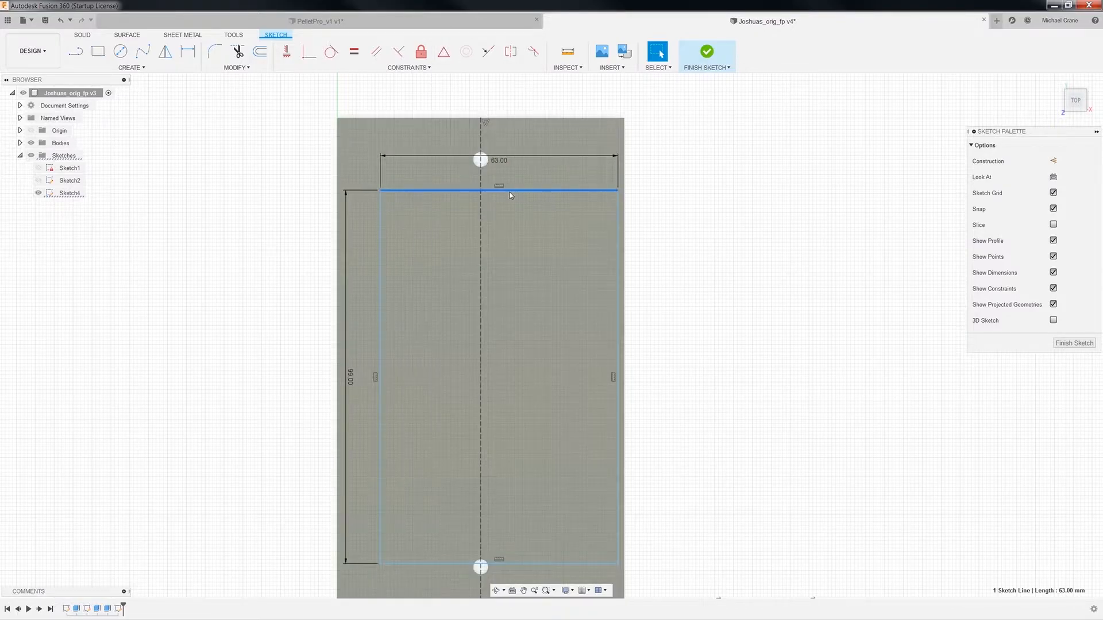
pyautogui.click(481, 148)
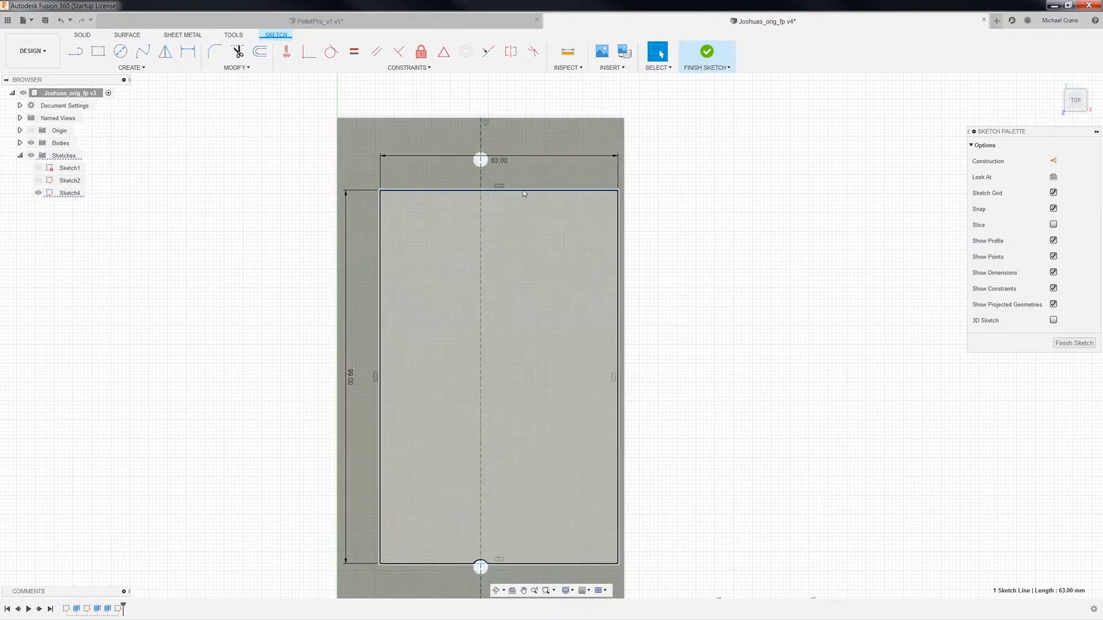
pyautogui.click(509, 191)
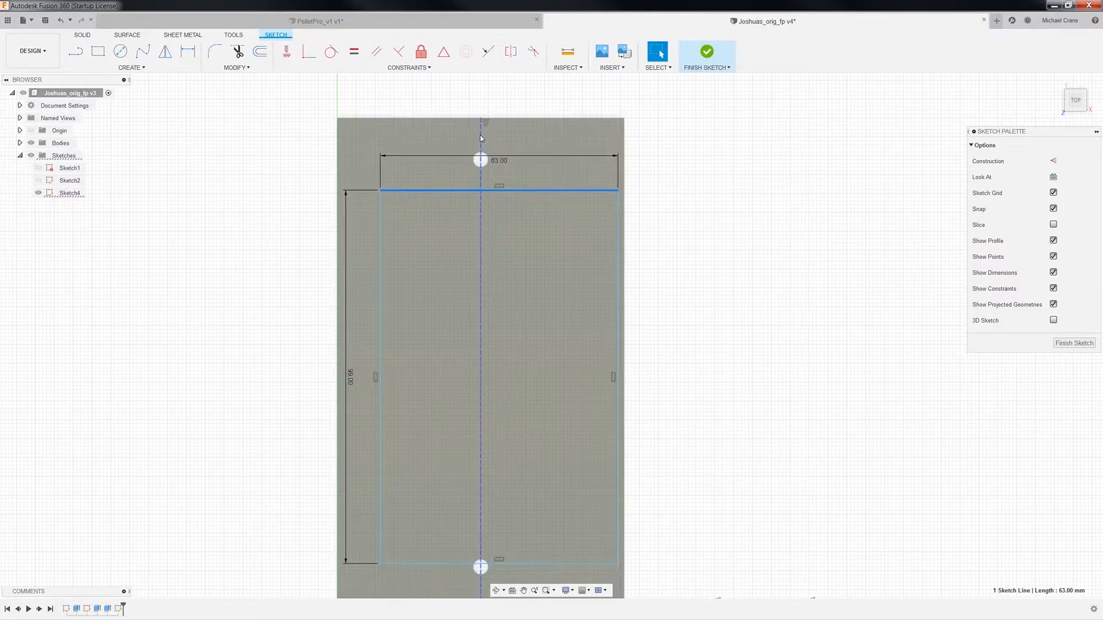
pyautogui.click(444, 52)
pyautogui.click(512, 191)
pyautogui.click(480, 142)
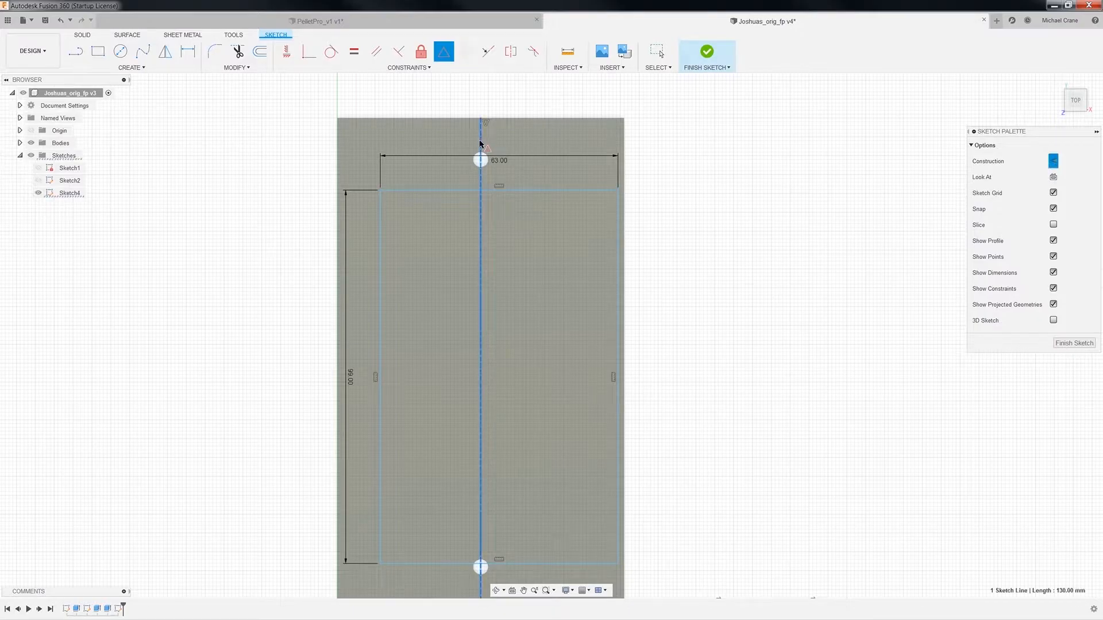
pyautogui.click(512, 190)
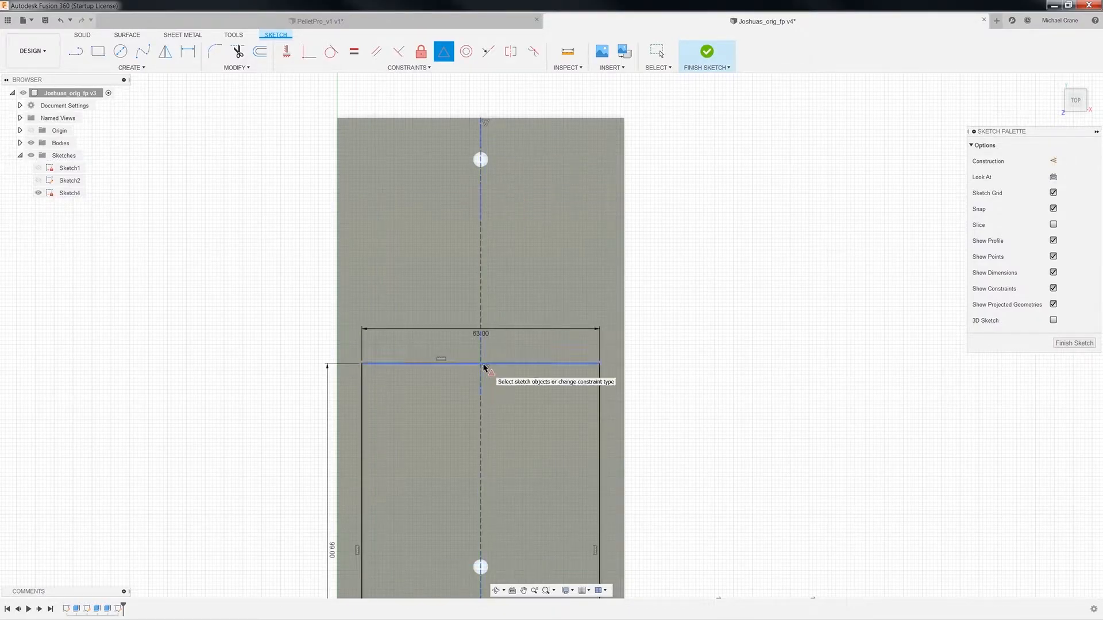
pyautogui.scroll(-1, 695, 293)
pyautogui.moveTo(695, 293)
pyautogui.mouseDown(button='middle')
pyautogui.moveTo(697, 180)
pyautogui.moveTo(682, 275)
pyautogui.mouseUp(button='middle')
pyautogui.click(488, 168)
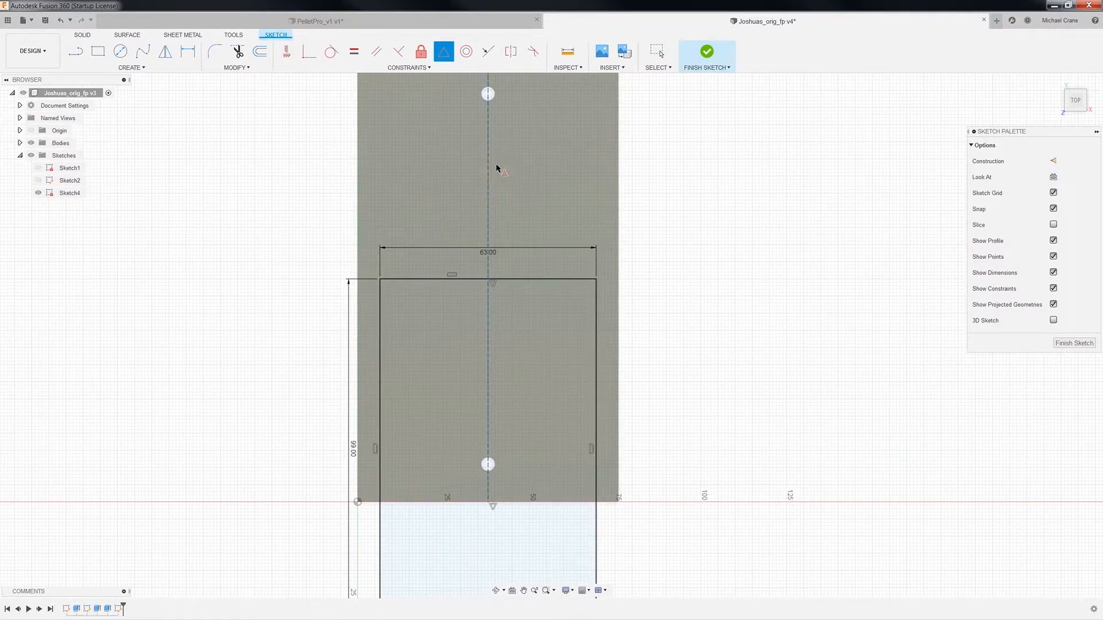
pyautogui.click(489, 281)
# Step: Leave the constraint command and undo the last MidPoint constraint on the rectangle
pyautogui.click(430, 69)
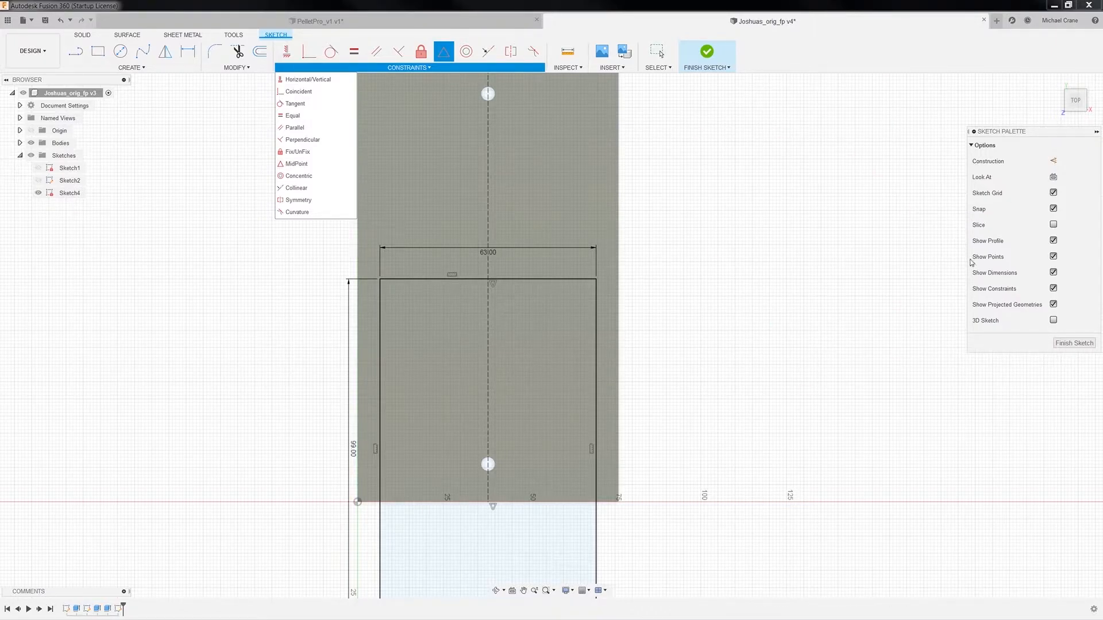
pyautogui.click(661, 147)
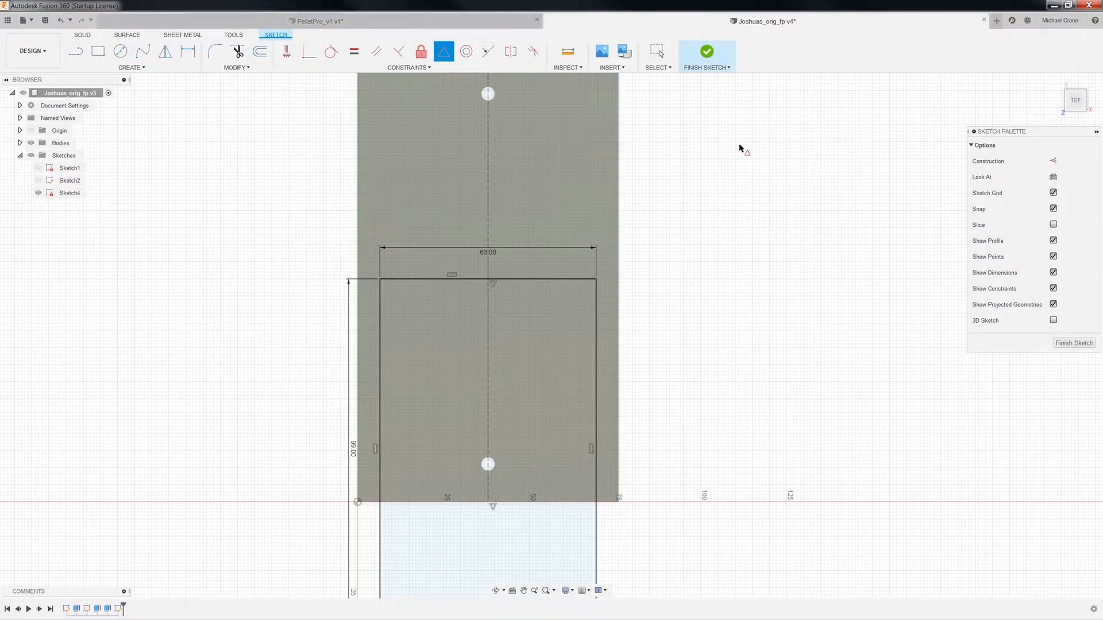
pyautogui.press('Escape')
pyautogui.click(607, 256)
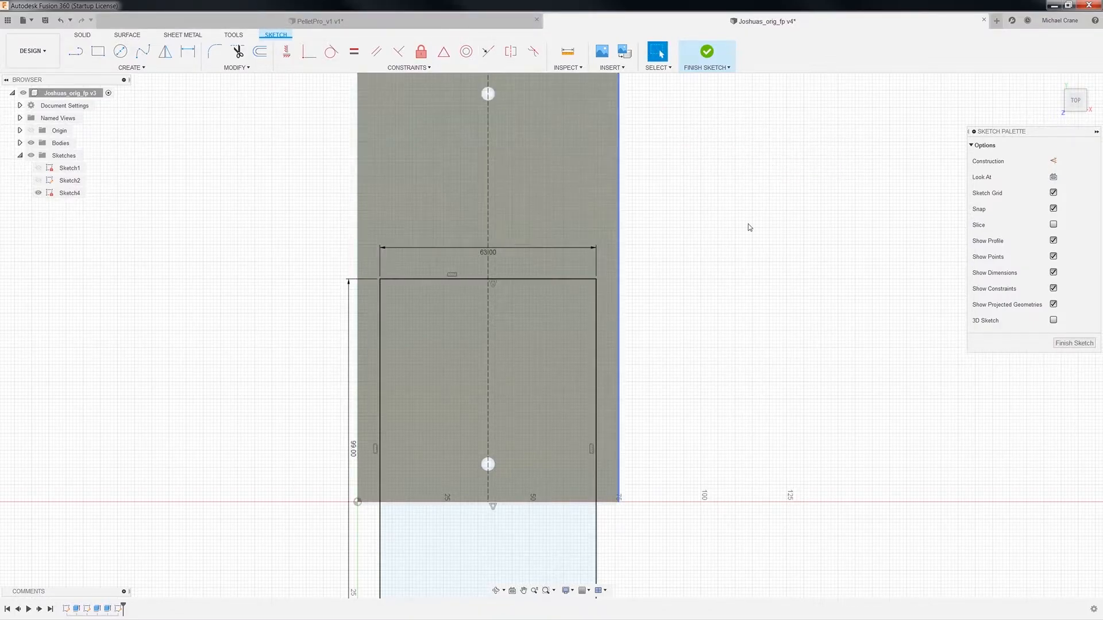
pyautogui.hotkey('ctrl', 'z')
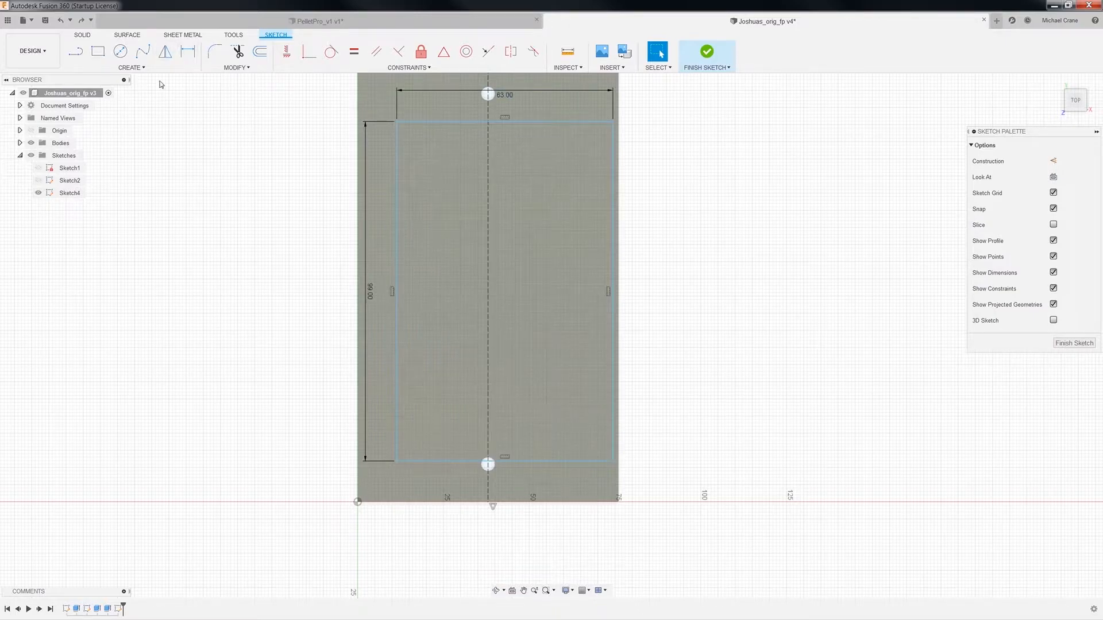
# Step: Place a sketch point at the midpoint of the rectangle's top edge
pyautogui.click(126, 69)
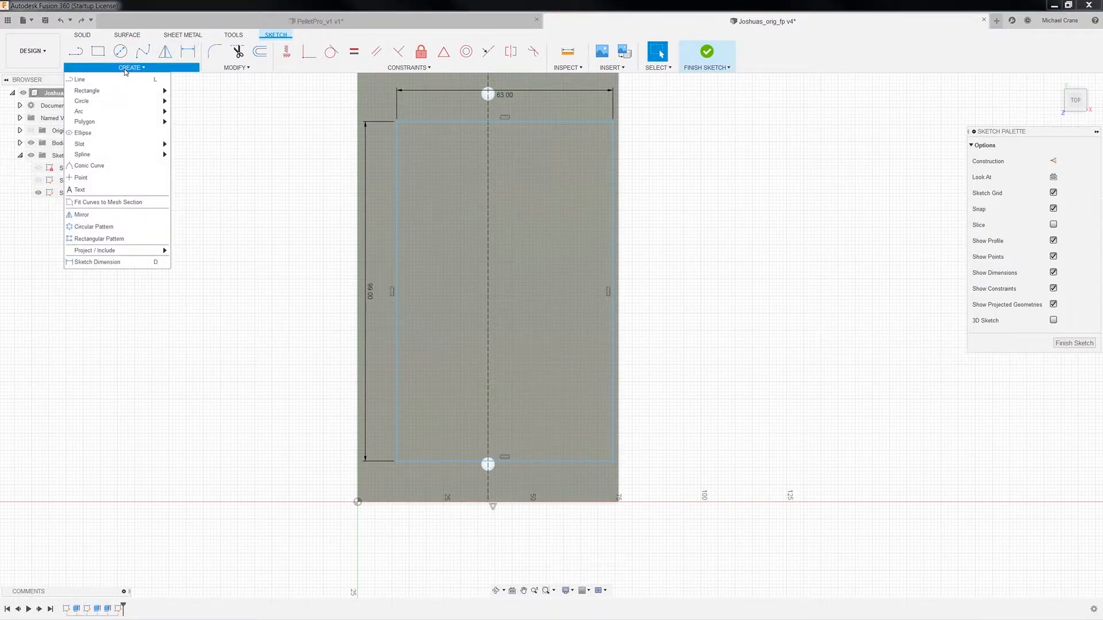
pyautogui.click(89, 178)
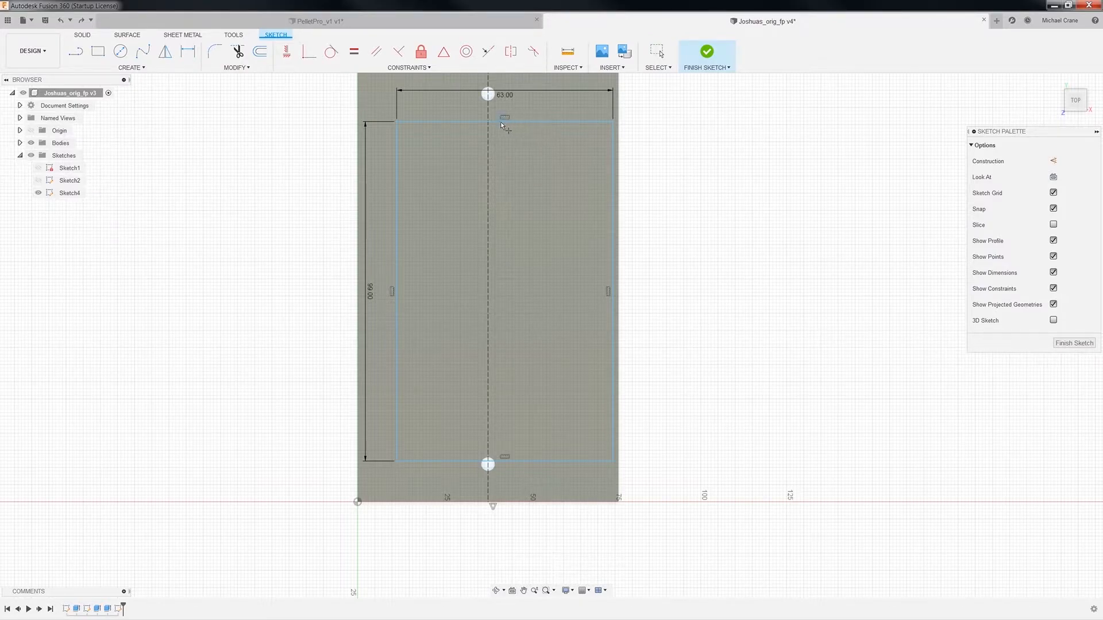
pyautogui.scroll(4, 501, 125)
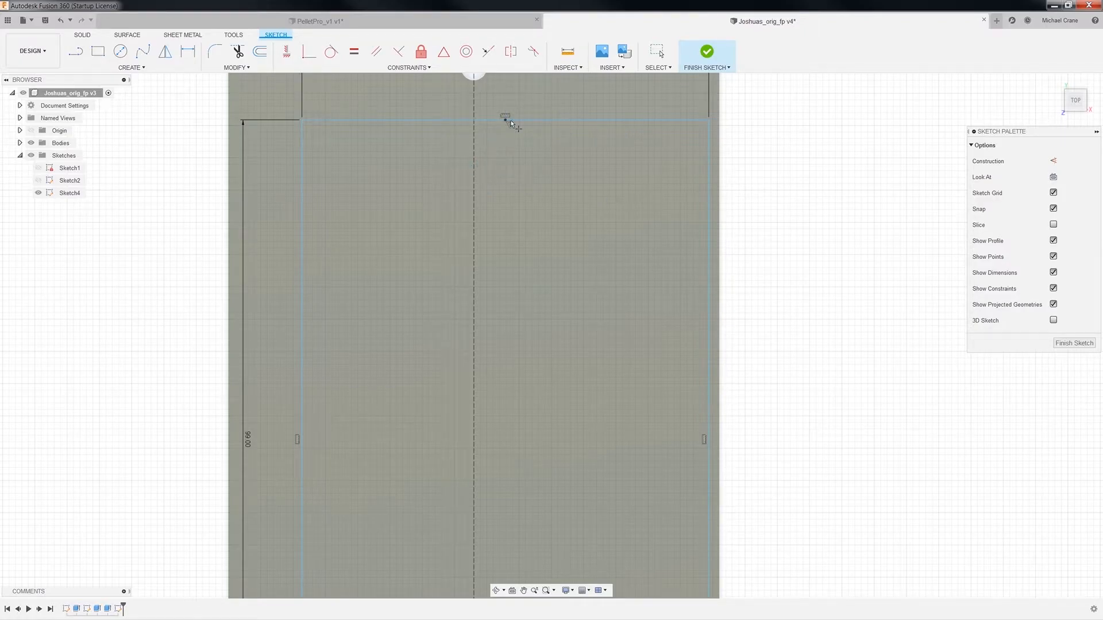
pyautogui.press('Escape')
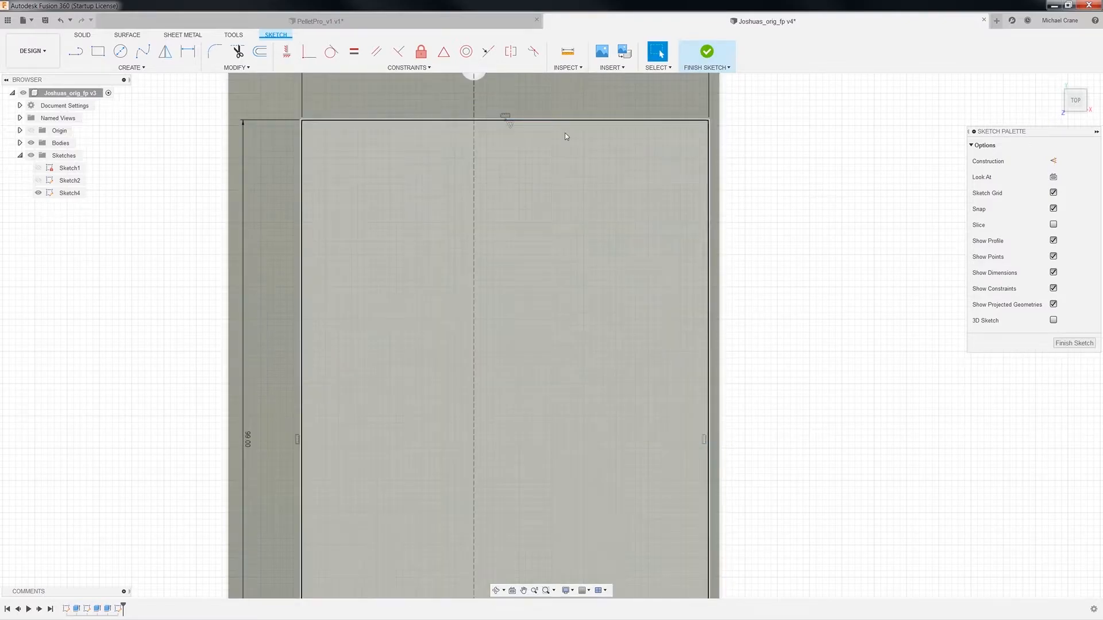
# Step: Apply a Coincident constraint between the top edge's midpoint point and the vertical construction line to centre the rectangle
pyautogui.scroll(-2, 564, 150)
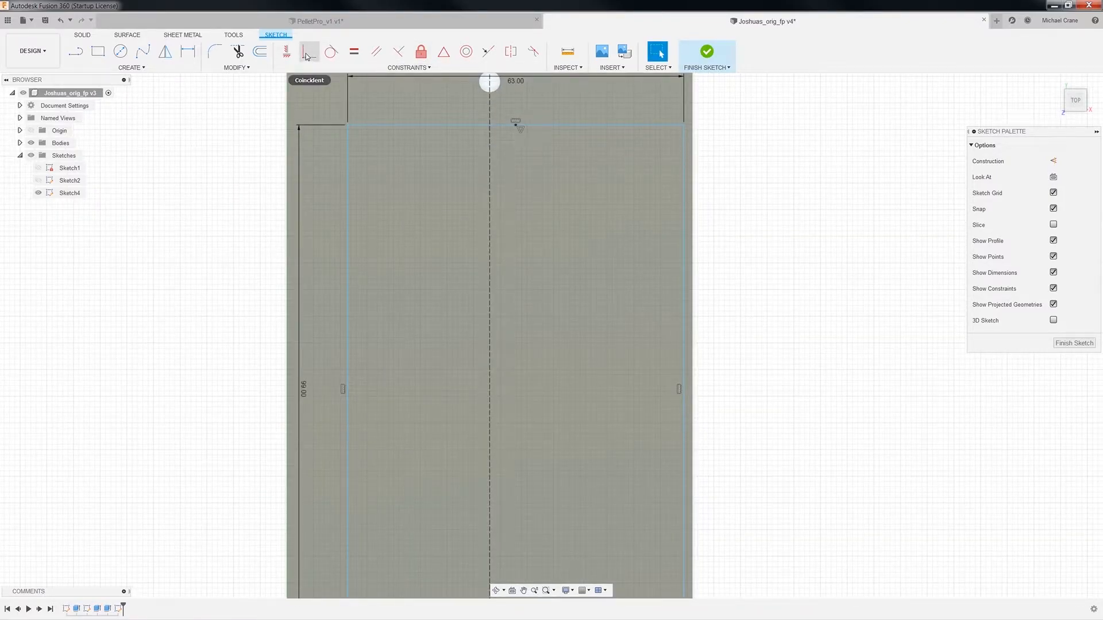
pyautogui.click(308, 54)
pyautogui.click(515, 124)
pyautogui.click(490, 124)
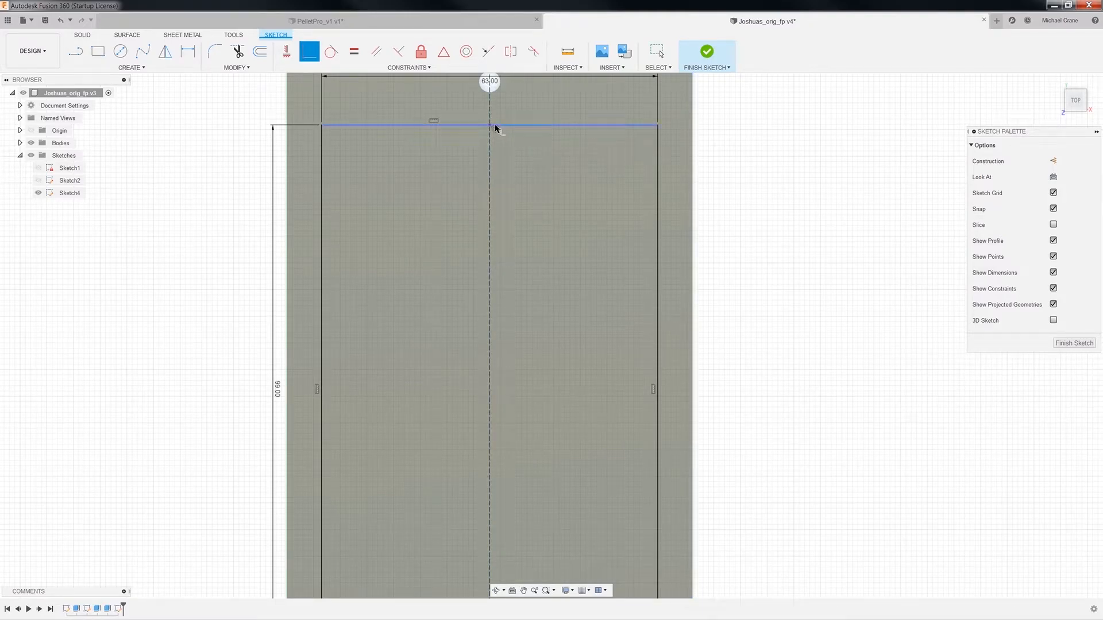
pyautogui.click(491, 126)
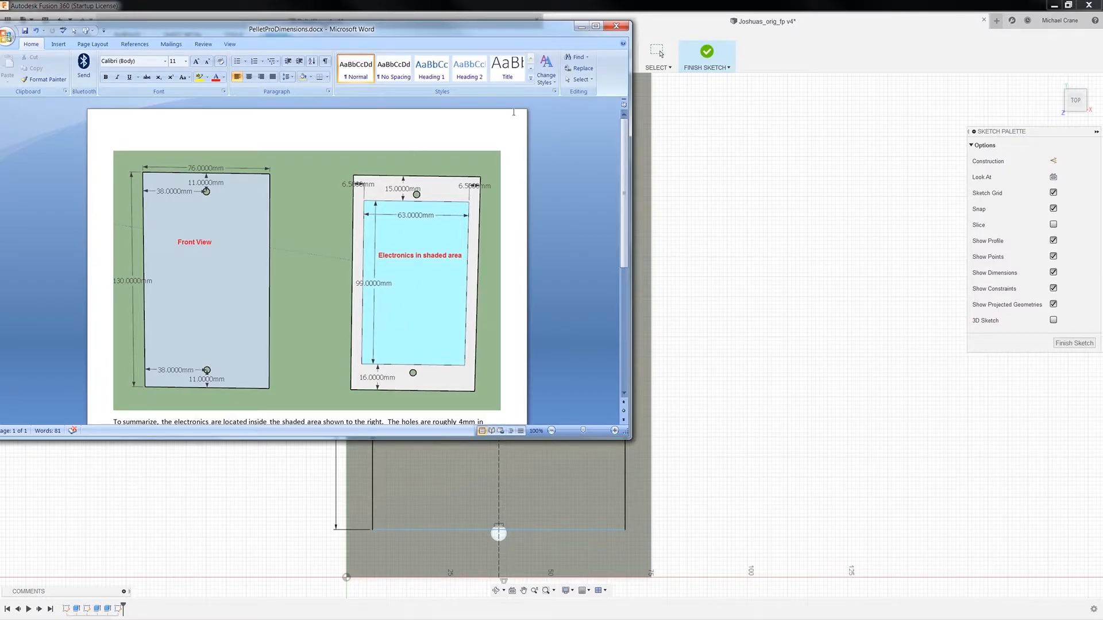
# Step: Dimension the distance between the electronics rectangle's top edge and the plate's top edge as 15 mm
pyautogui.click(580, 27)
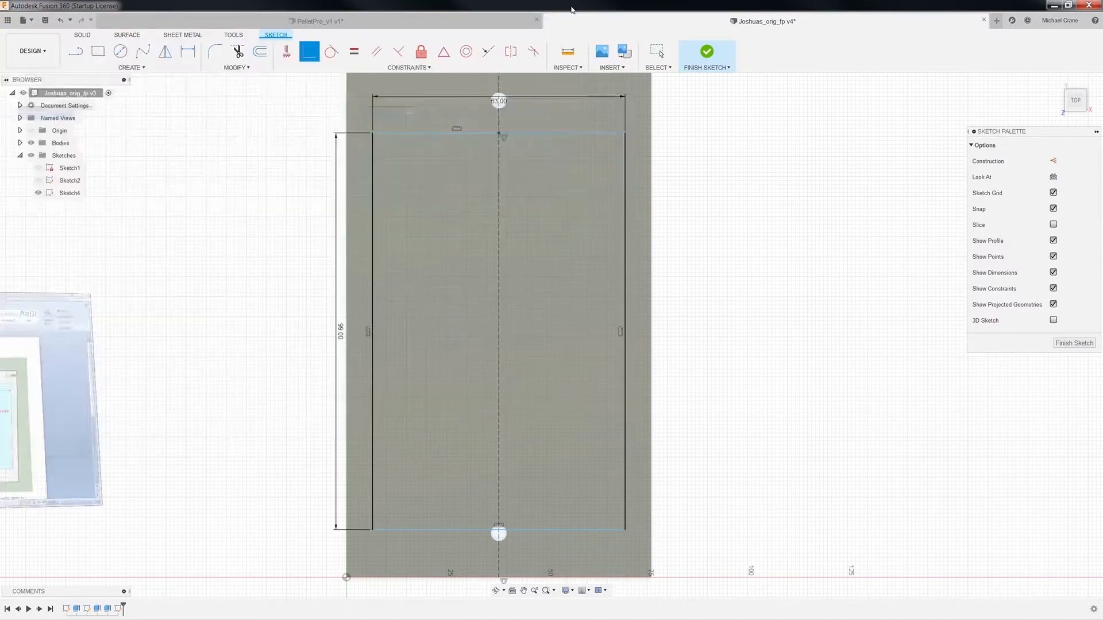
pyautogui.moveTo(715, 184)
pyautogui.mouseDown(button='middle')
pyautogui.moveTo(697, 262)
pyautogui.moveTo(712, 251)
pyautogui.mouseUp(button='middle')
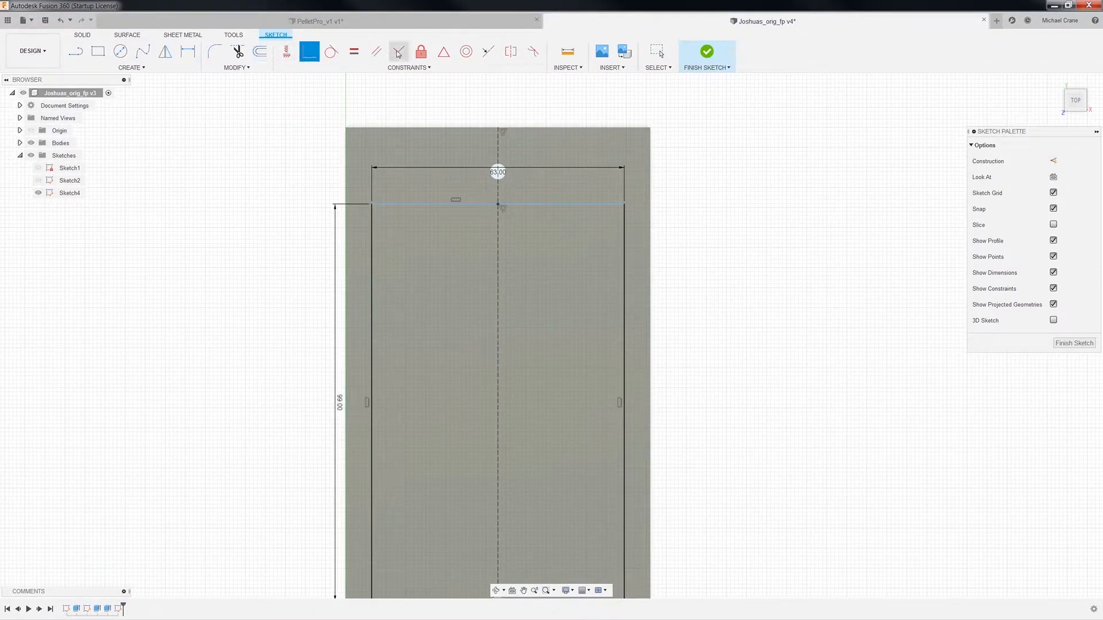
pyautogui.press('d')
pyautogui.click(463, 204)
pyautogui.click(468, 128)
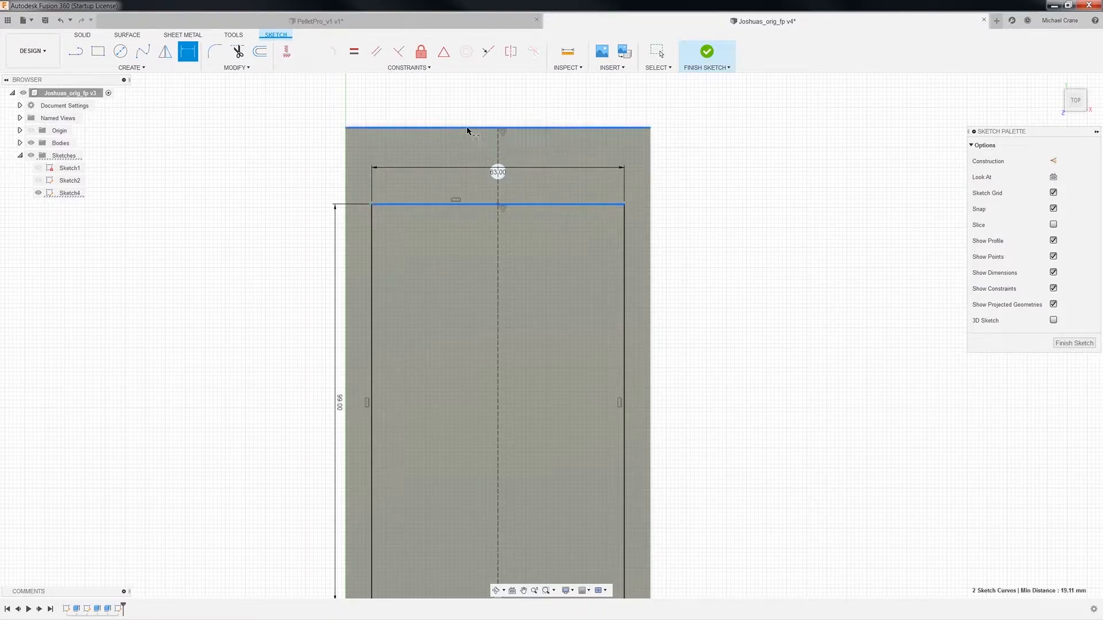
pyautogui.click(324, 165)
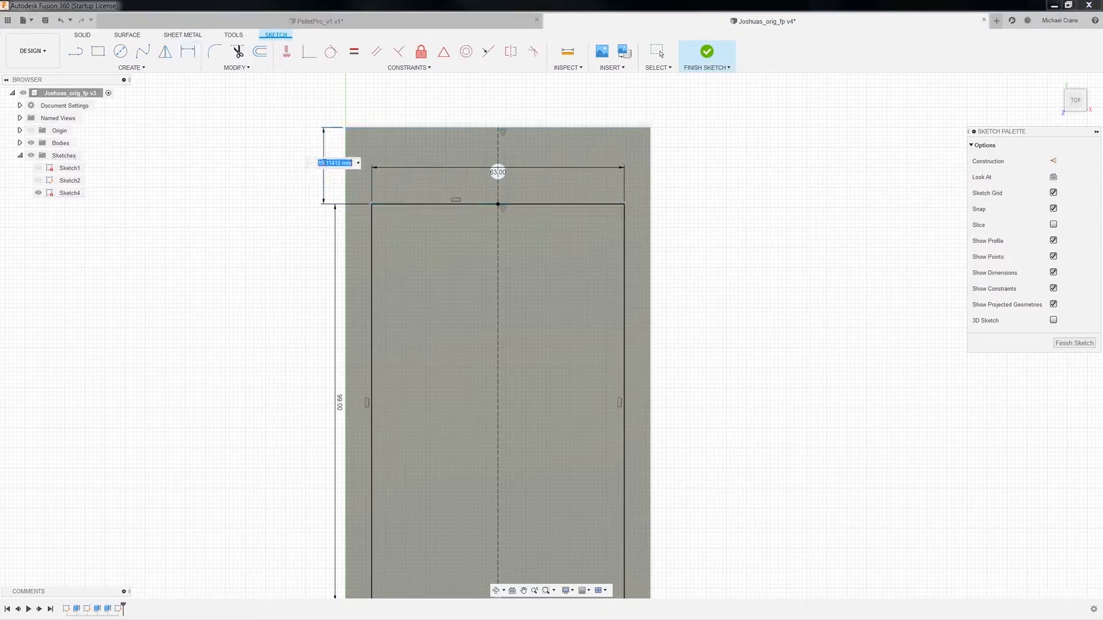
pyautogui.write('15')
pyautogui.press('Return')
pyautogui.press('Escape')
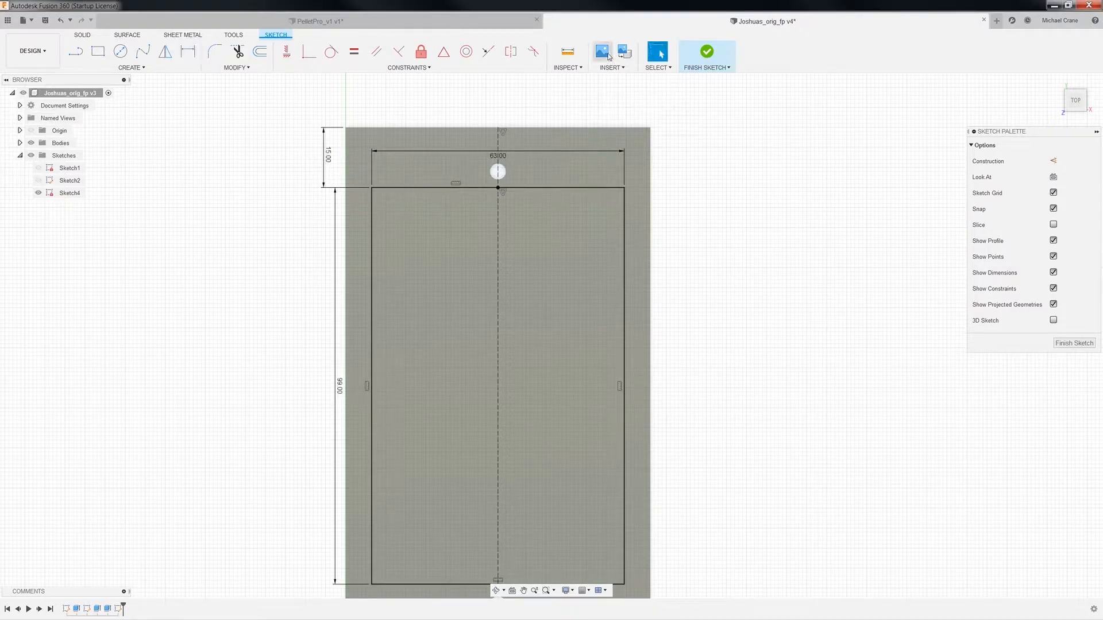
# Step: Measure the distance from the electronics rectangle's bottom edge to the plate's bottom edge
pyautogui.click(568, 51)
pyautogui.moveTo(703, 353)
pyautogui.mouseDown(button='middle')
pyautogui.moveTo(684, 327)
pyautogui.moveTo(647, 200)
pyautogui.mouseUp(button='middle')
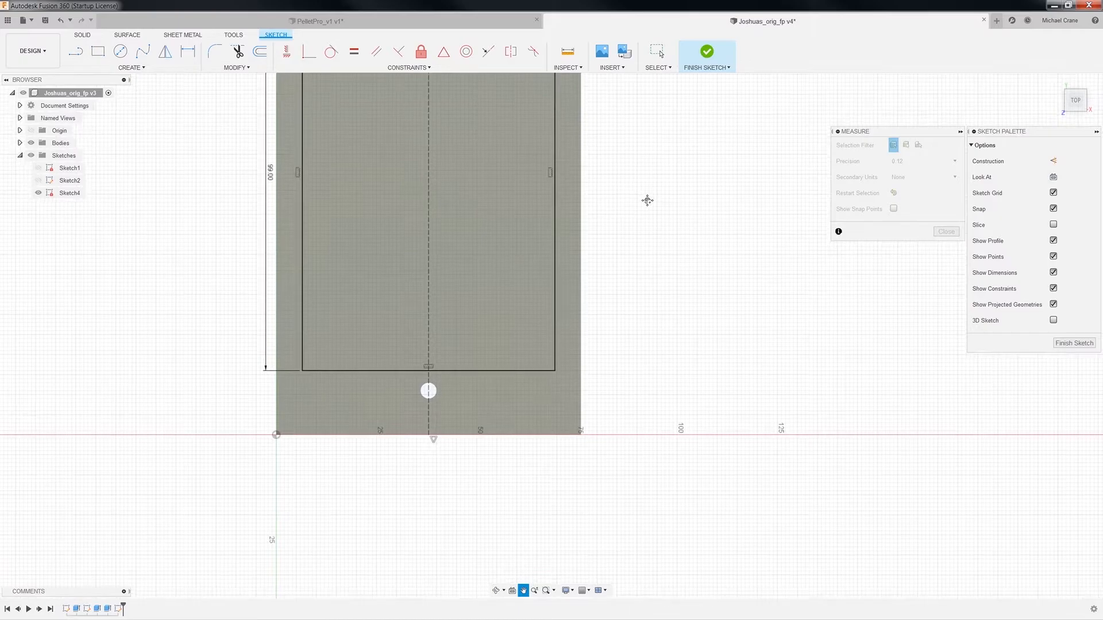
pyautogui.press('Escape')
pyautogui.click(424, 371)
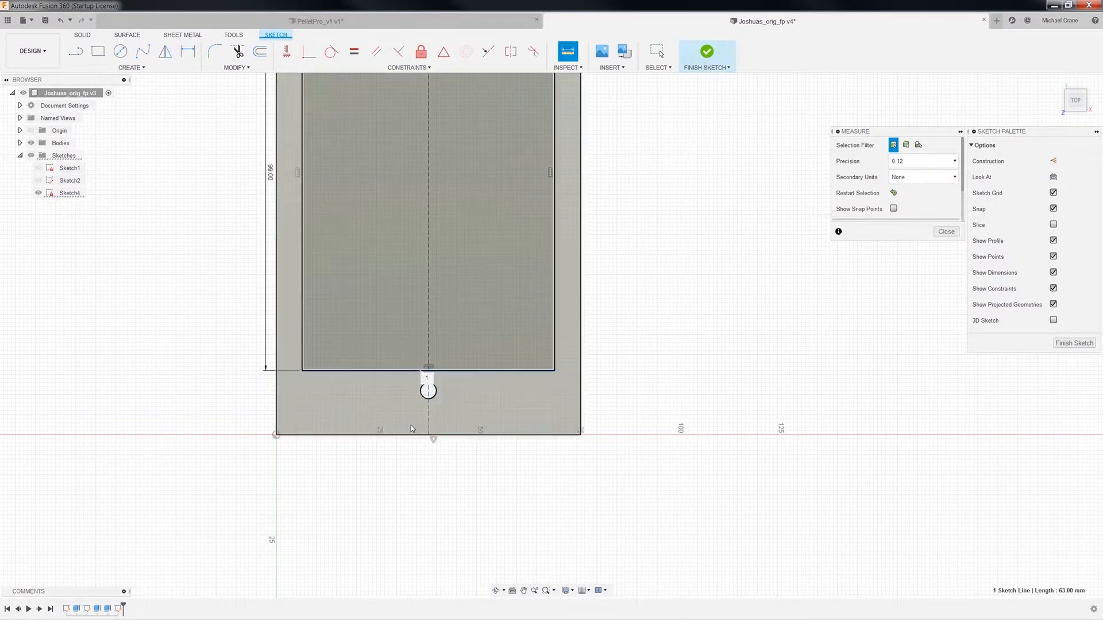
pyautogui.click(424, 435)
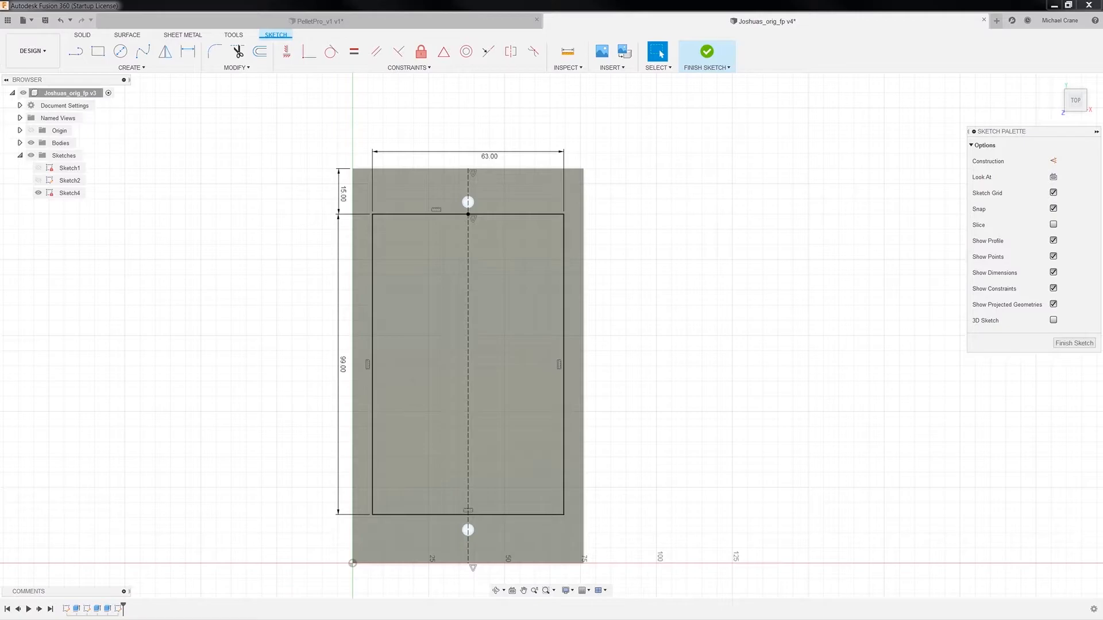
# Step: Consult the Word dimensions document and measure from the plate's left edge to the upper hole's centre in Fusion 360
pyautogui.hotkey('alt', 'Tab')
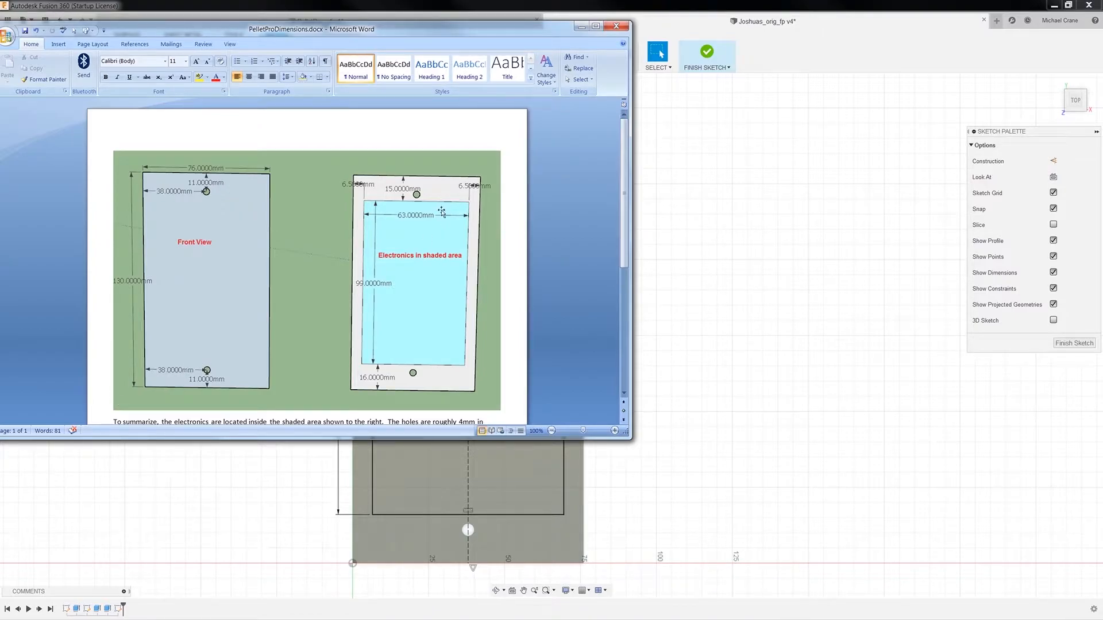
pyautogui.click(581, 27)
pyautogui.click(567, 51)
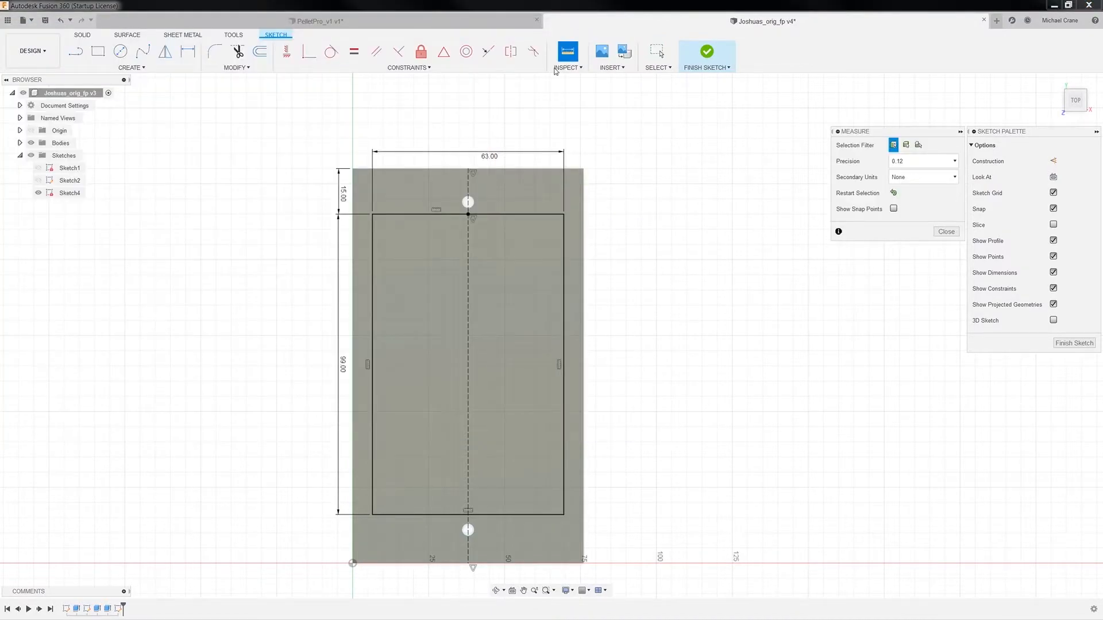
pyautogui.click(353, 195)
pyautogui.click(468, 203)
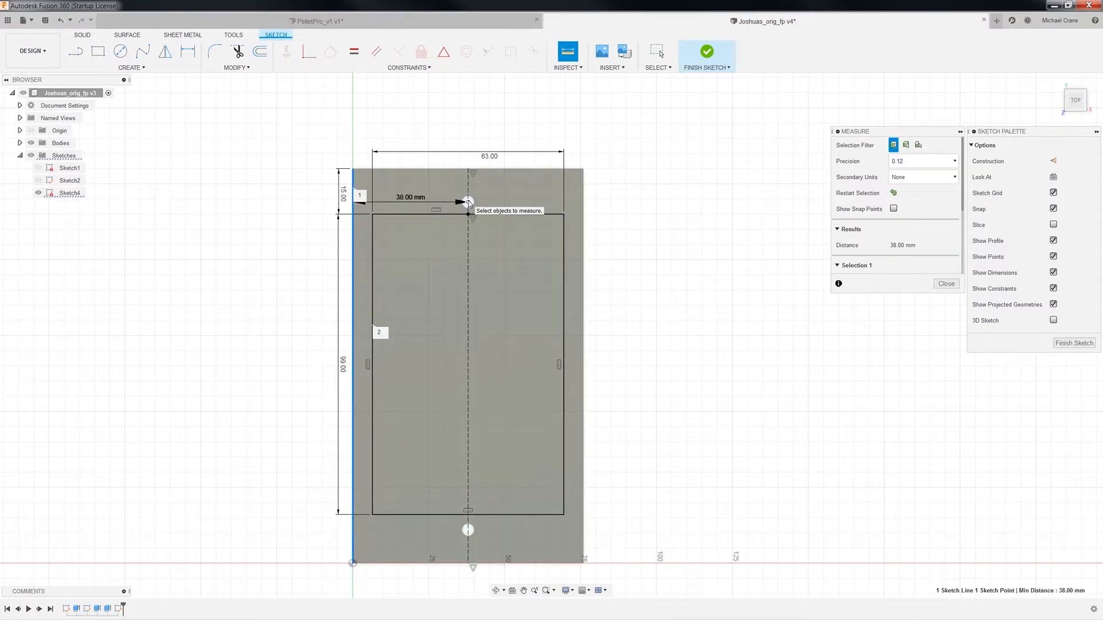
# Step: Examine the electronics area in PelletProDimensions.docx and the circuit board's placement in the PelletPro3.jpg photo
pyautogui.hotkey('alt', 'Tab')
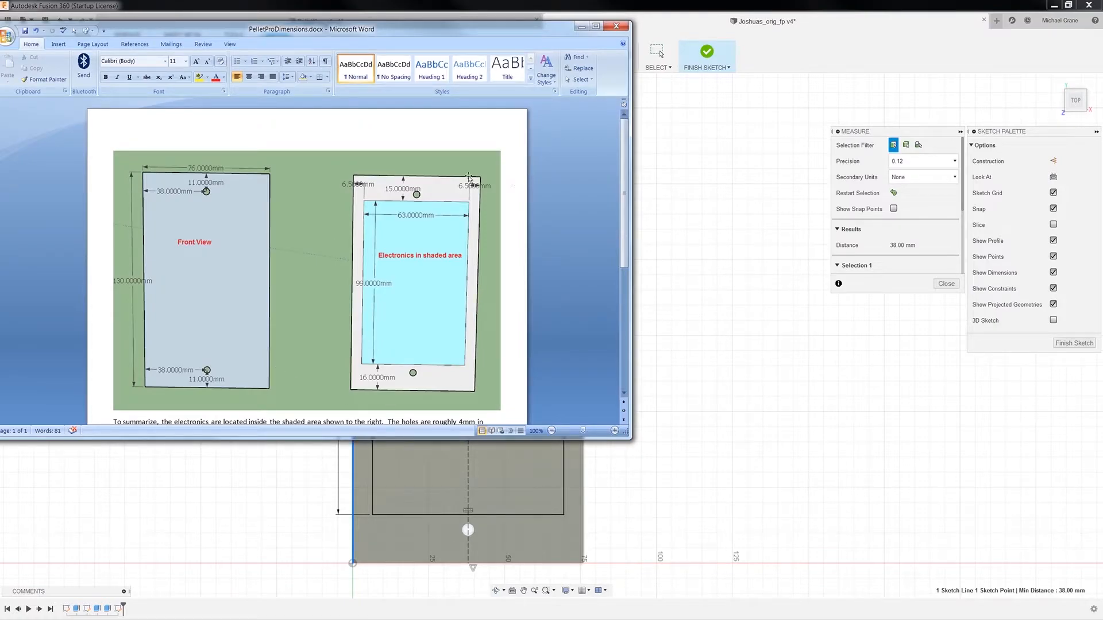
pyautogui.click(581, 27)
pyautogui.hotkey('alt', 'Tab')
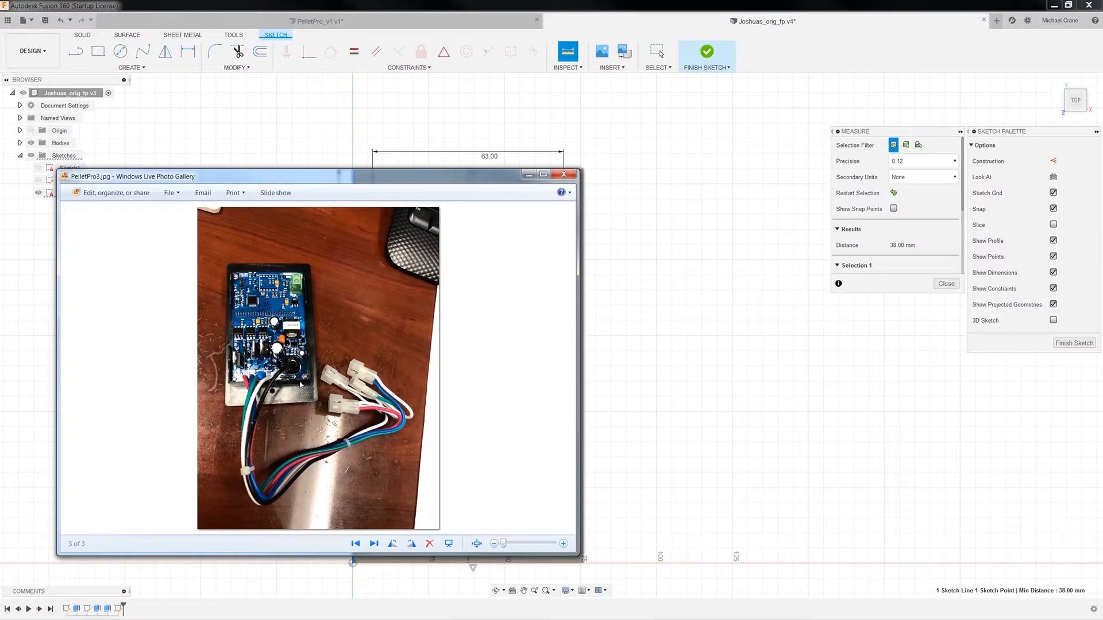
pyautogui.click(529, 174)
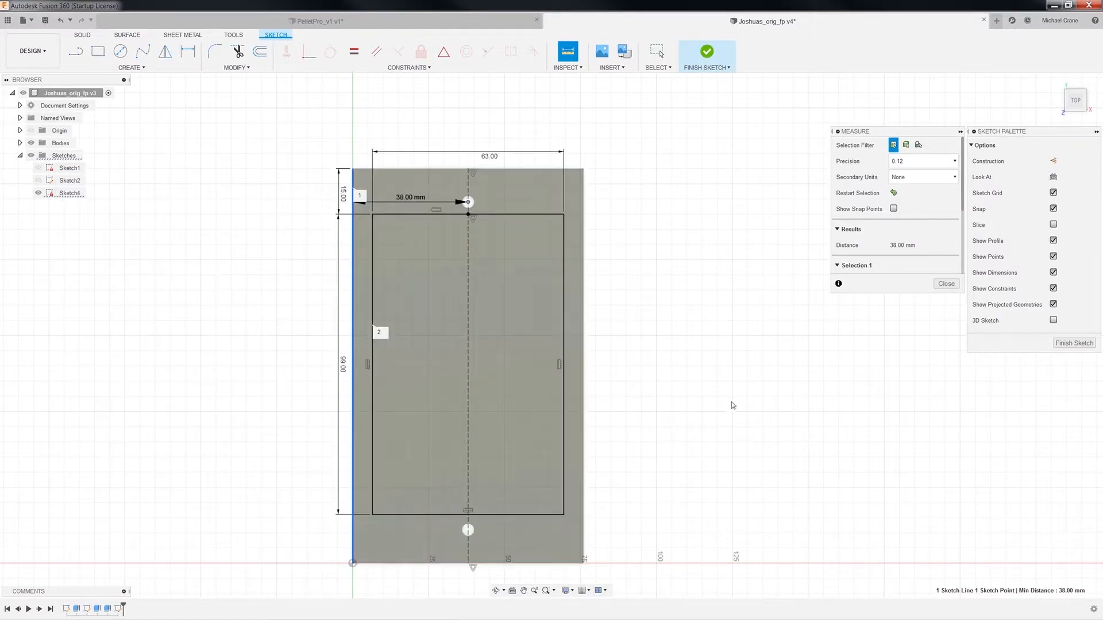
# Step: Close the measurement, finish the sketch and show the plate in the isometric home view
pyautogui.click(946, 283)
pyautogui.click(1068, 343)
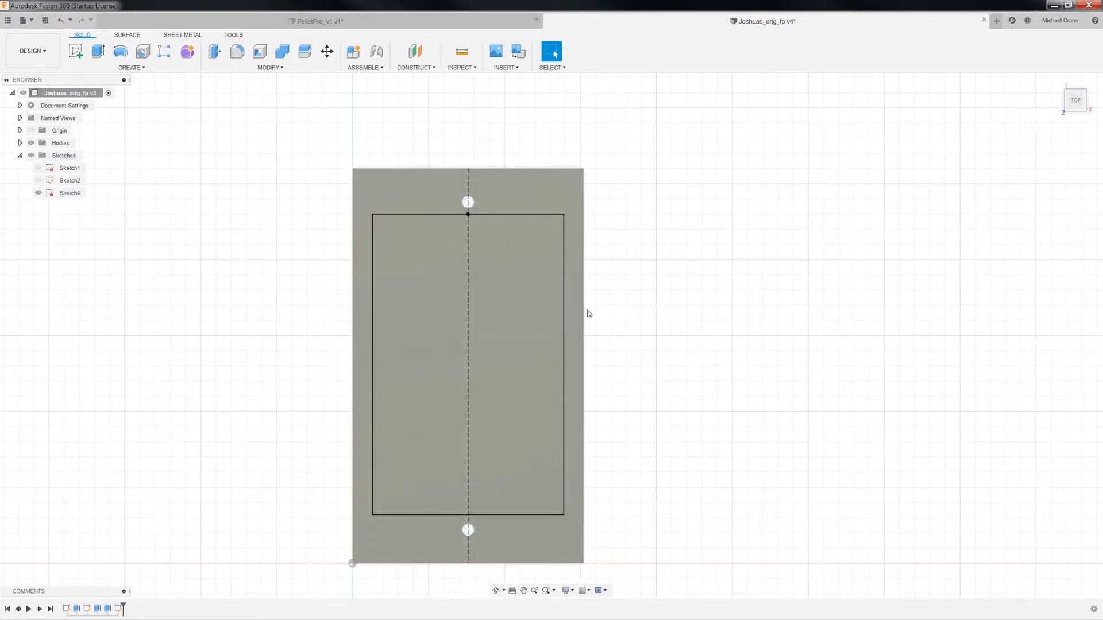
pyautogui.click(1055, 82)
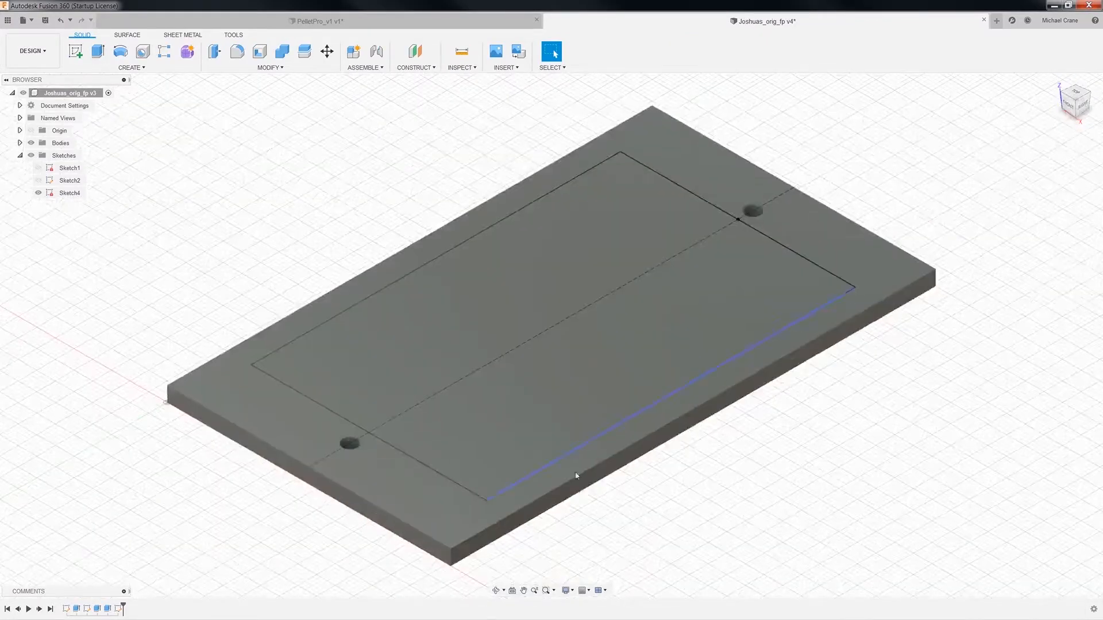
pyautogui.moveTo(726, 512); pyautogui.dragTo(701, 452, button='middle')
pyautogui.press('Escape')
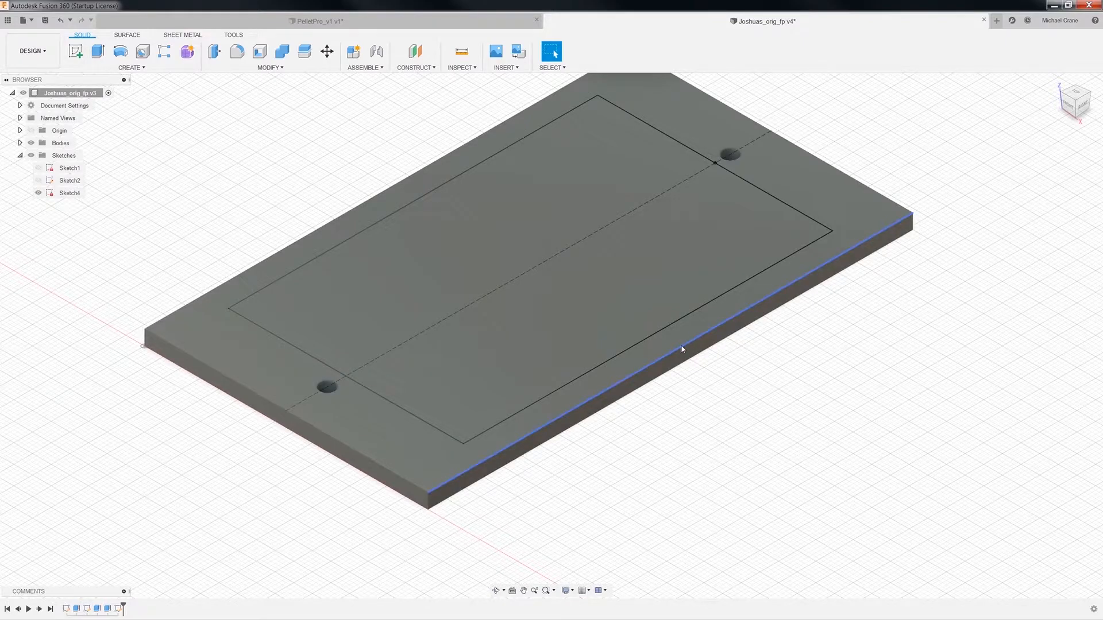
# Step: Edit the base plate's extrusion to set its thickness to 5 mm
pyautogui.click(108, 609)
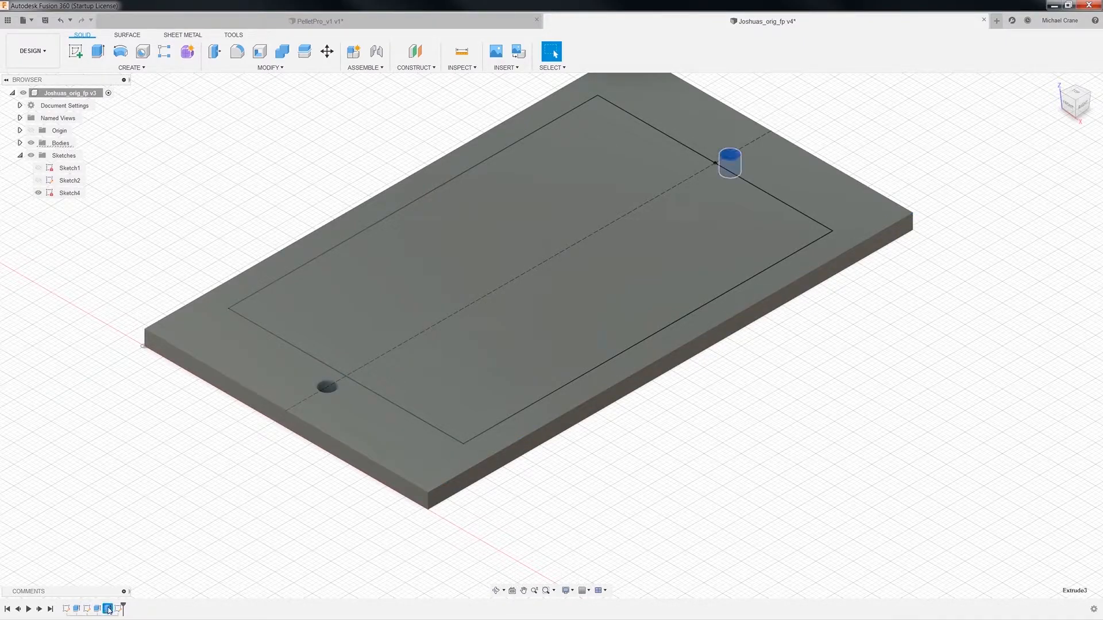
pyautogui.click(76, 609)
pyautogui.rightClick(76, 610)
pyautogui.click(114, 511)
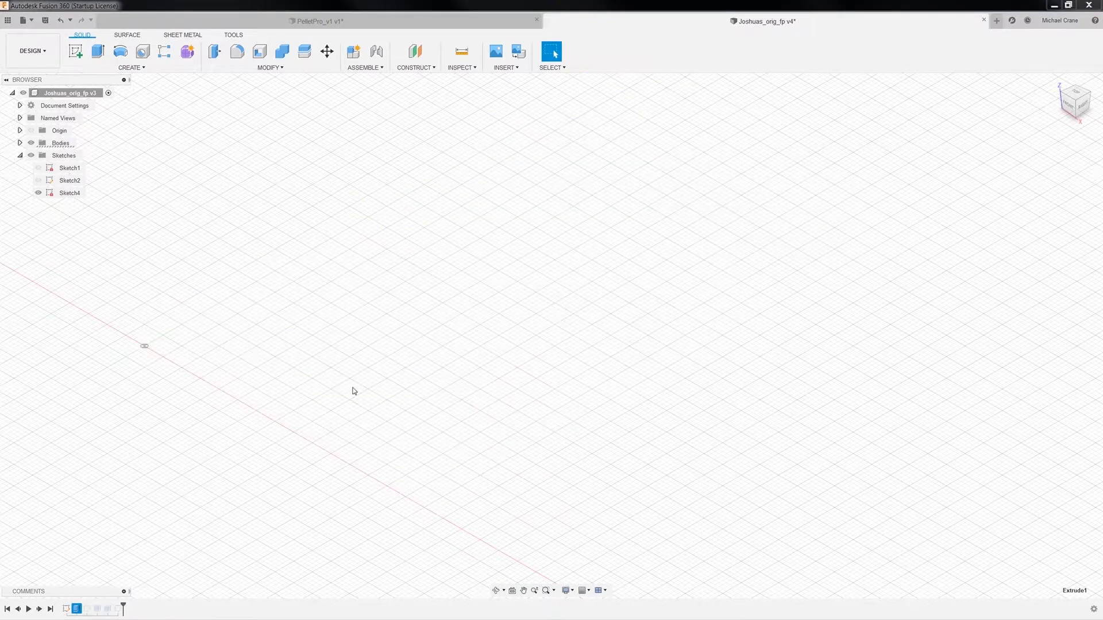
pyautogui.write('5')
pyautogui.press('Return')
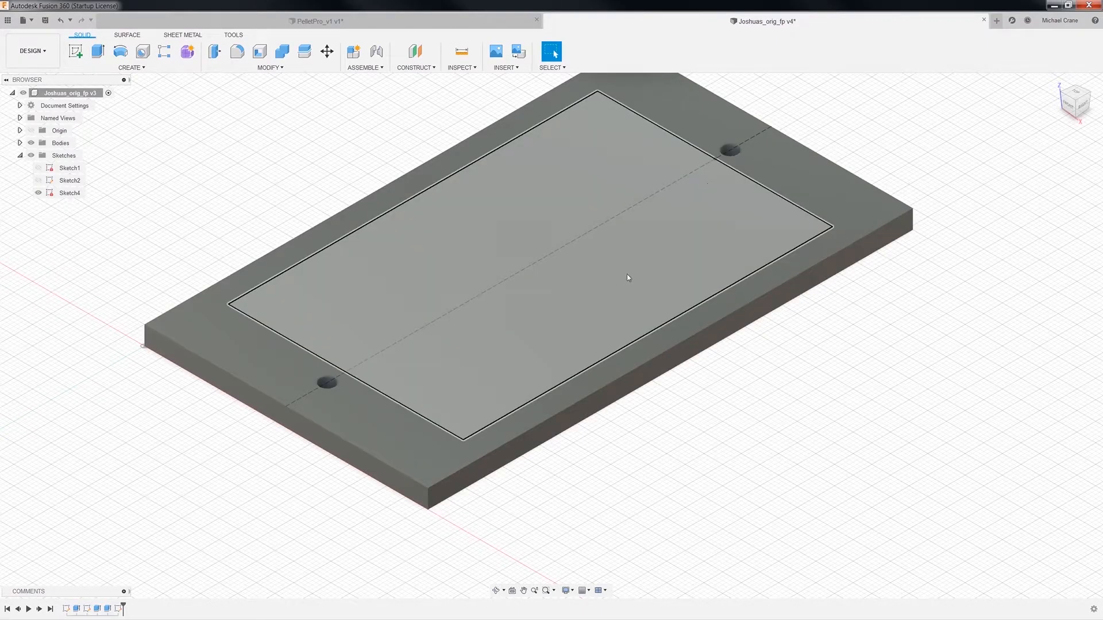
# Step: Extrude the electronics rectangle profile 3 mm above the plate as a Join
pyautogui.click(1075, 94)
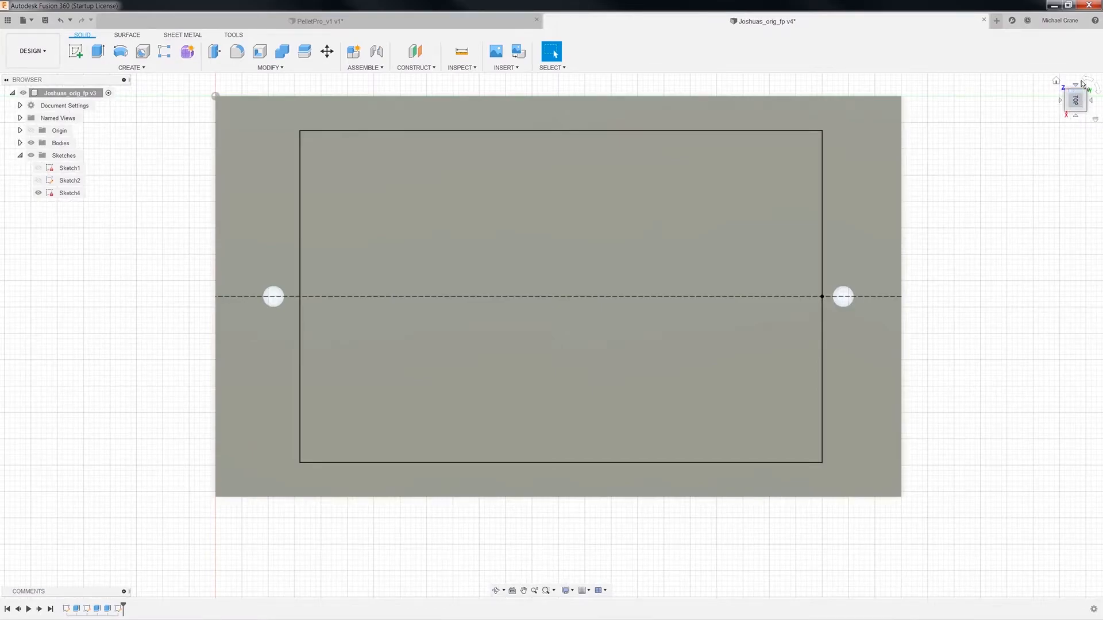
pyautogui.click(1088, 78)
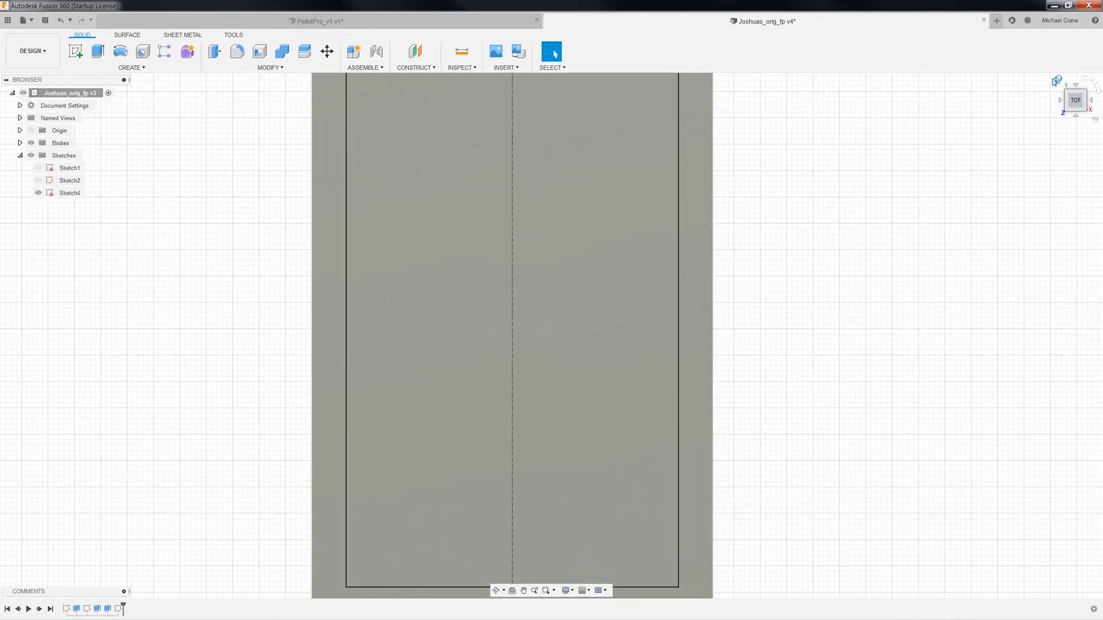
pyautogui.click(1056, 81)
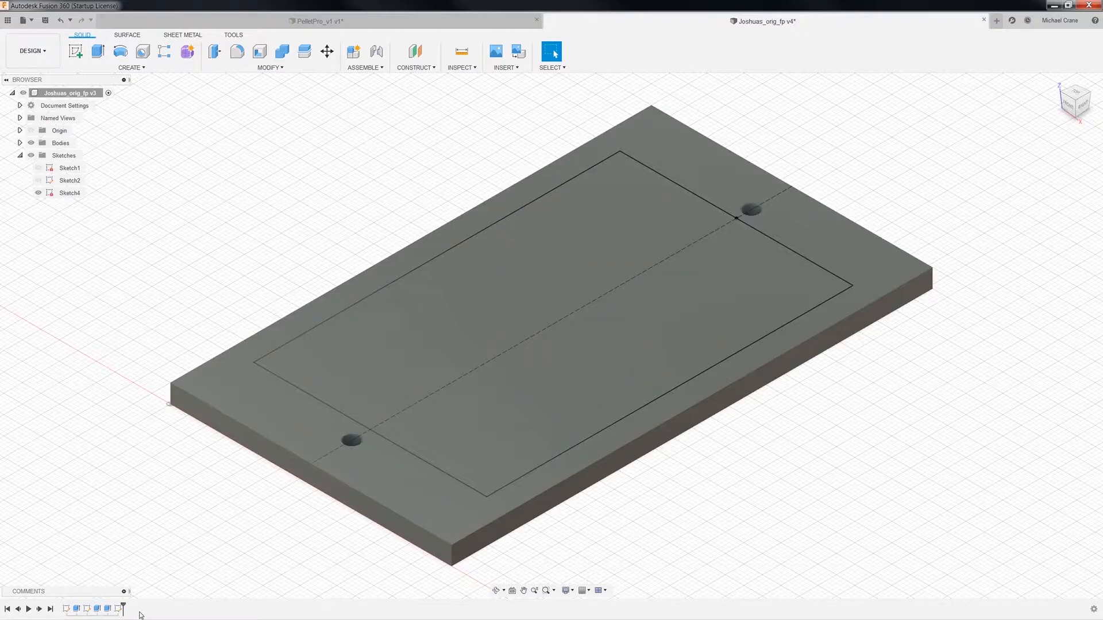
pyautogui.click(584, 357)
pyautogui.rightClick(584, 359)
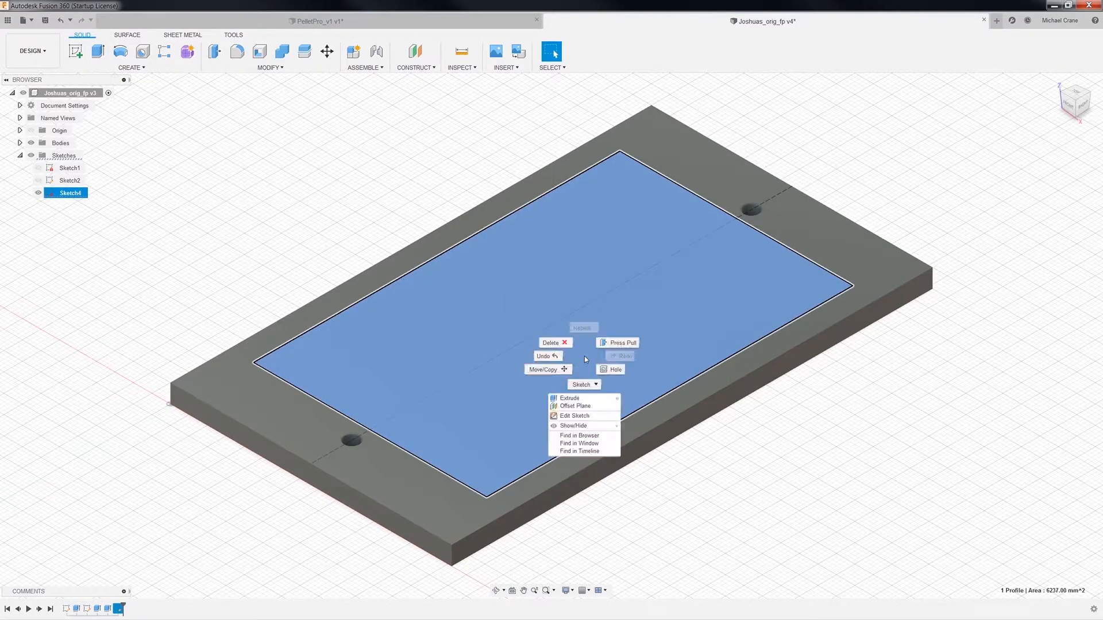
pyautogui.click(586, 400)
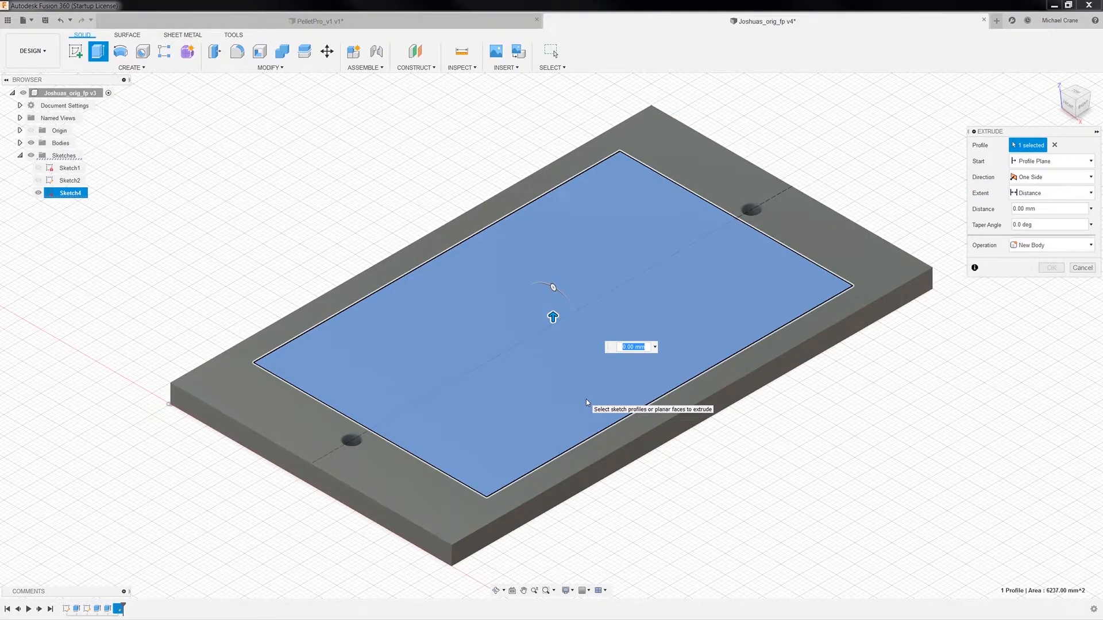
pyautogui.write('3')
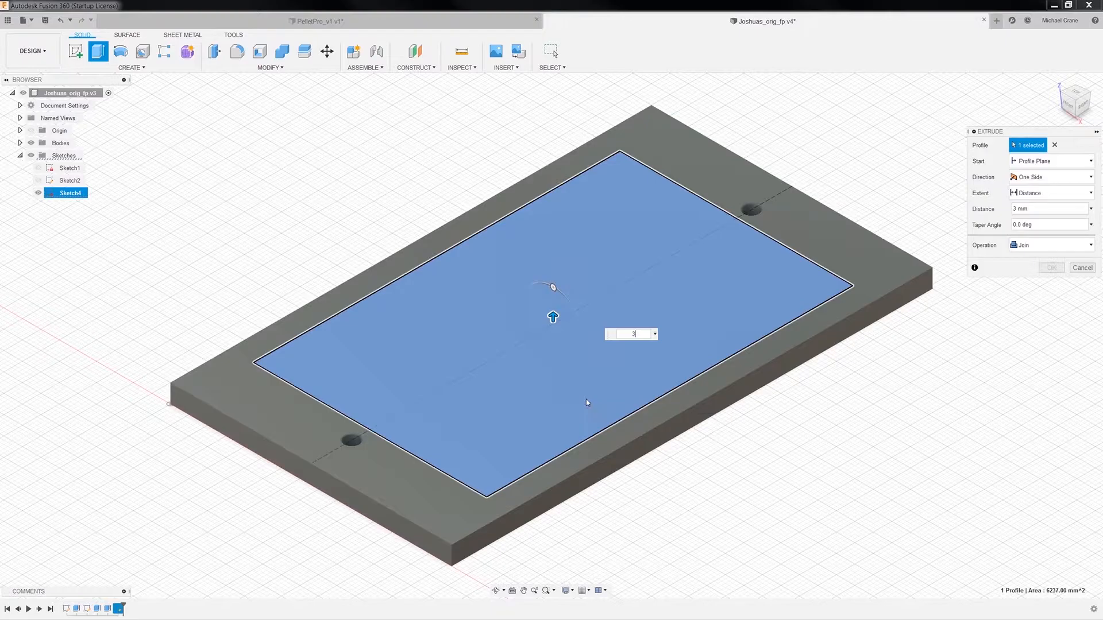
pyautogui.press('Return')
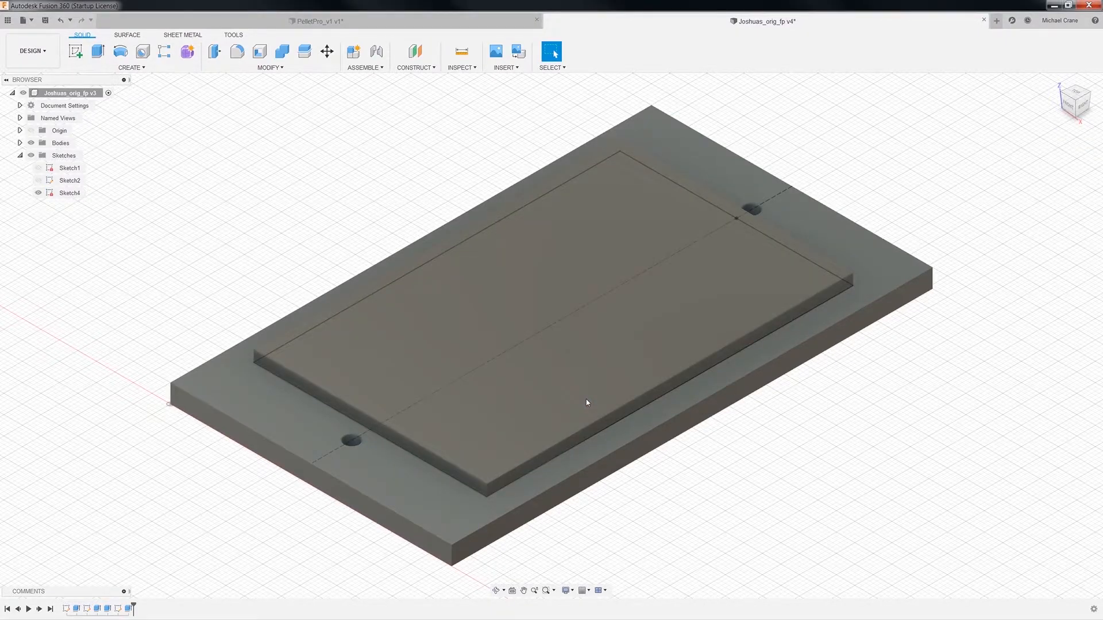
# Step: Try to turn the raised electronics rectangle into a recess by editing its Join extrusion
pyautogui.click(613, 368)
pyautogui.rightClick(613, 368)
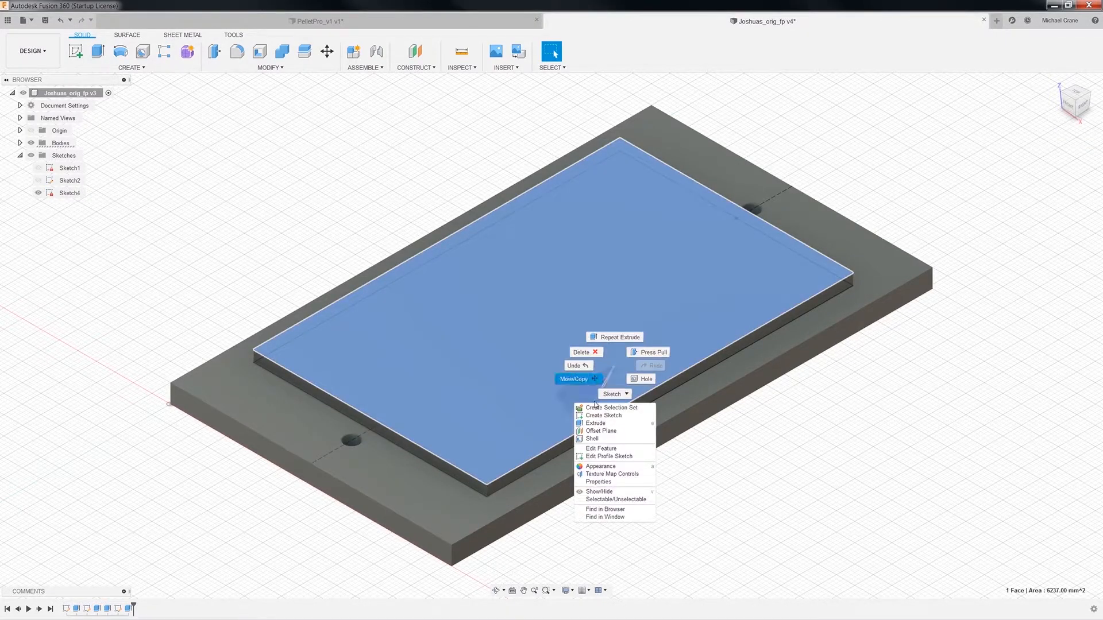
pyautogui.click(129, 609)
pyautogui.rightClick(129, 609)
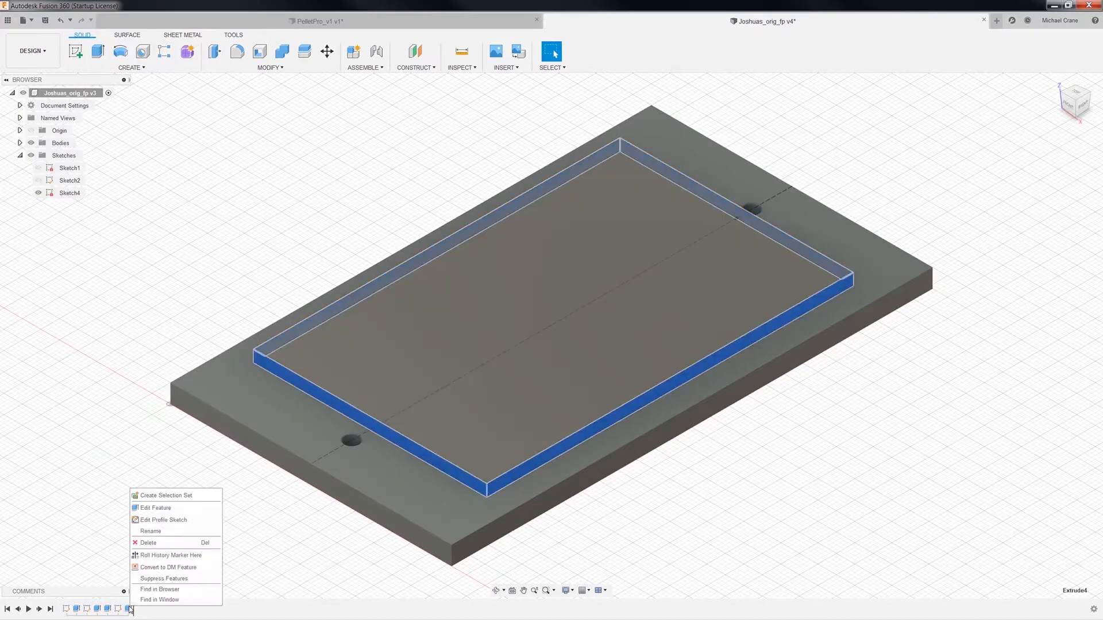
pyautogui.click(178, 510)
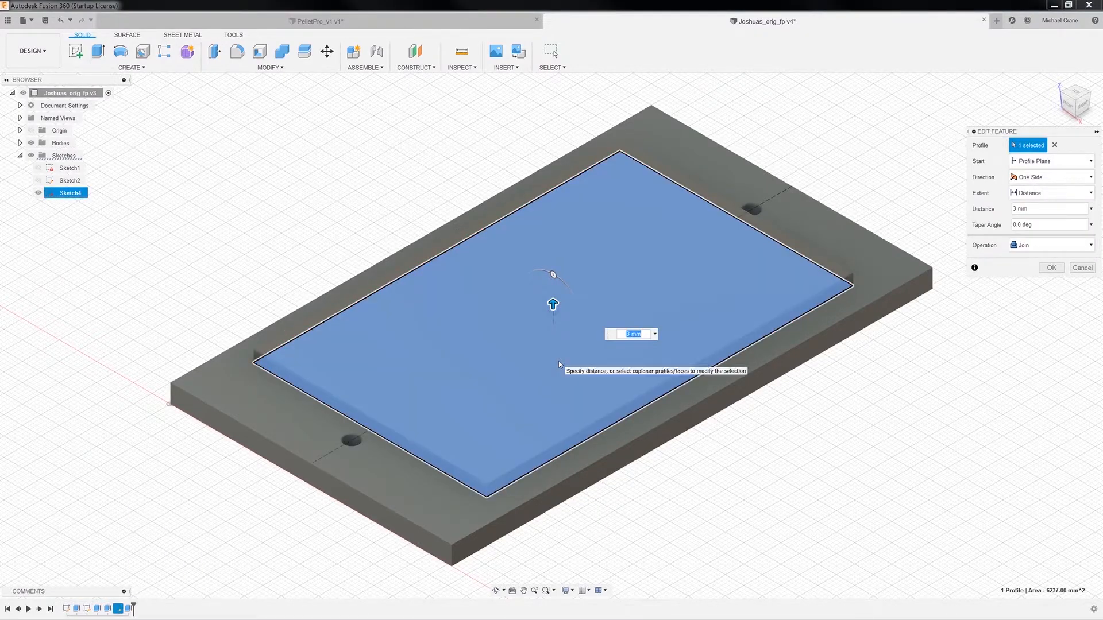
pyautogui.press('Return')
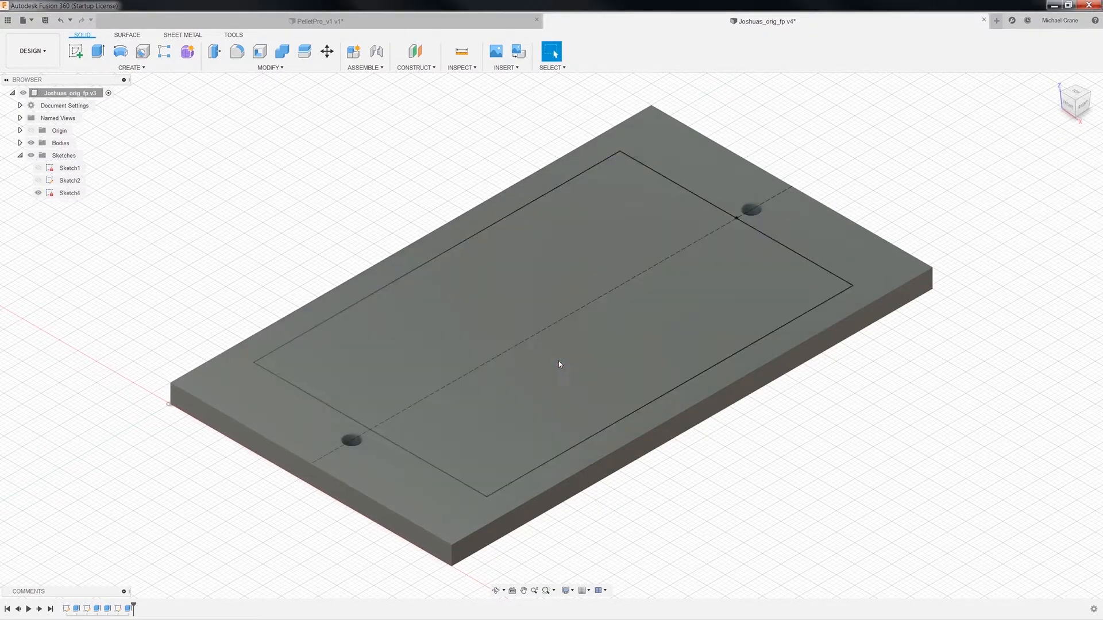
# Step: Cut the electronics rectangle profile partway into the plate with a new Extrude to form a recess, and hide its sketch
pyautogui.click(560, 343)
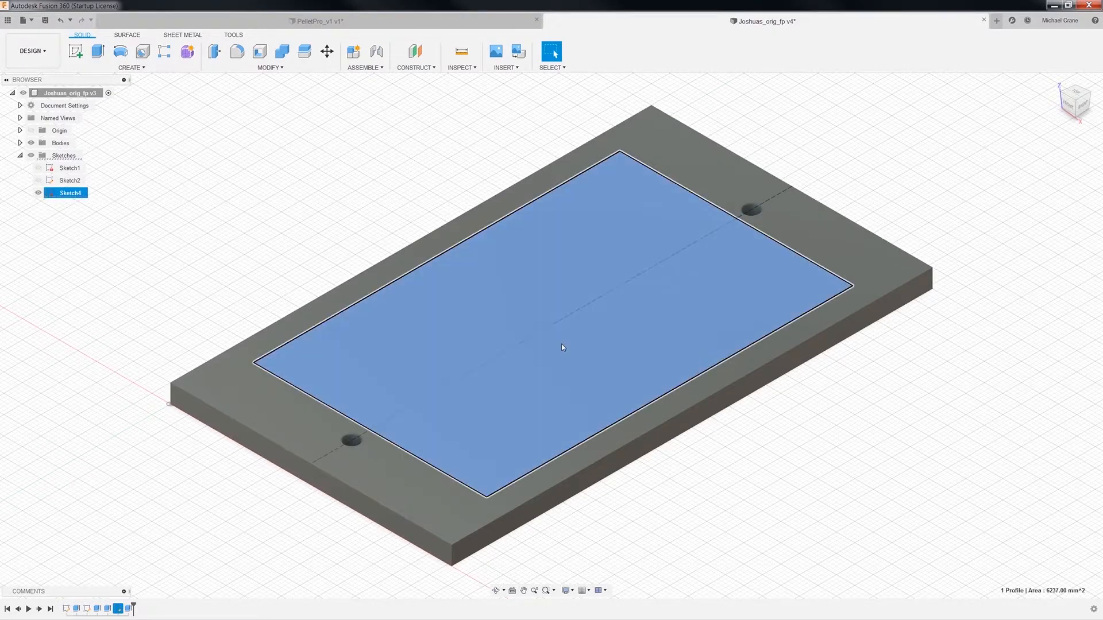
pyautogui.rightClick(561, 343)
pyautogui.click(567, 387)
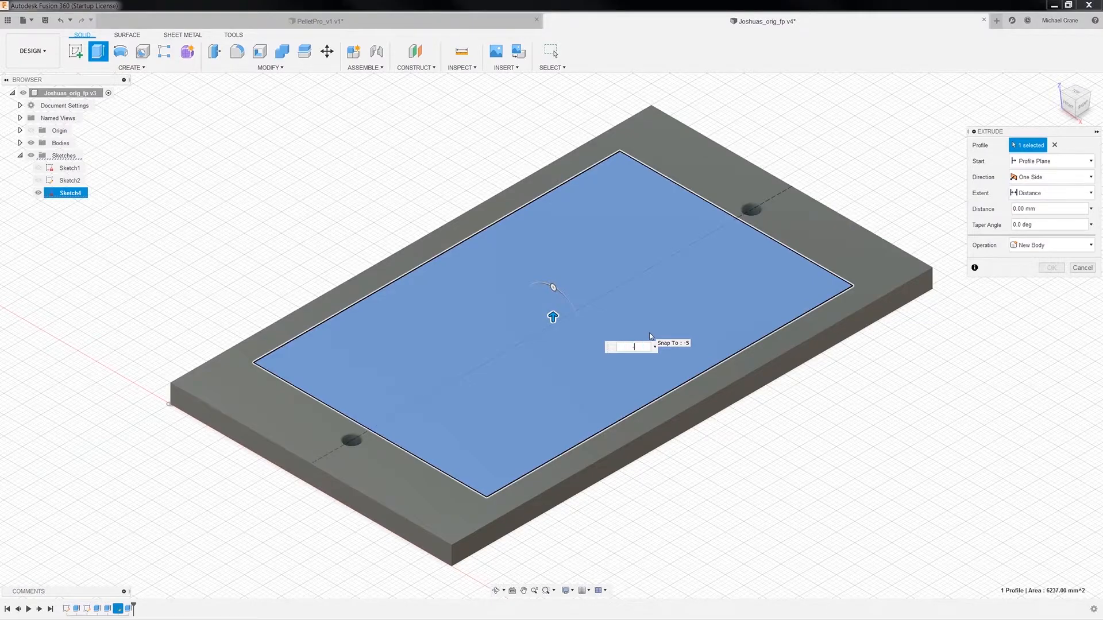
pyautogui.press('Return')
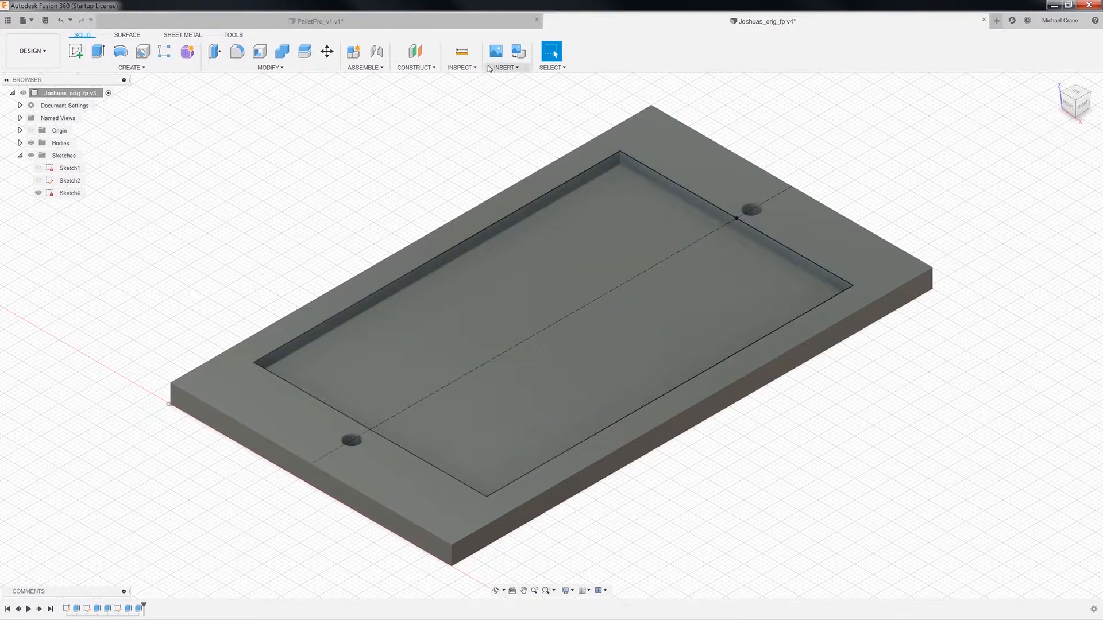
pyautogui.click(39, 193)
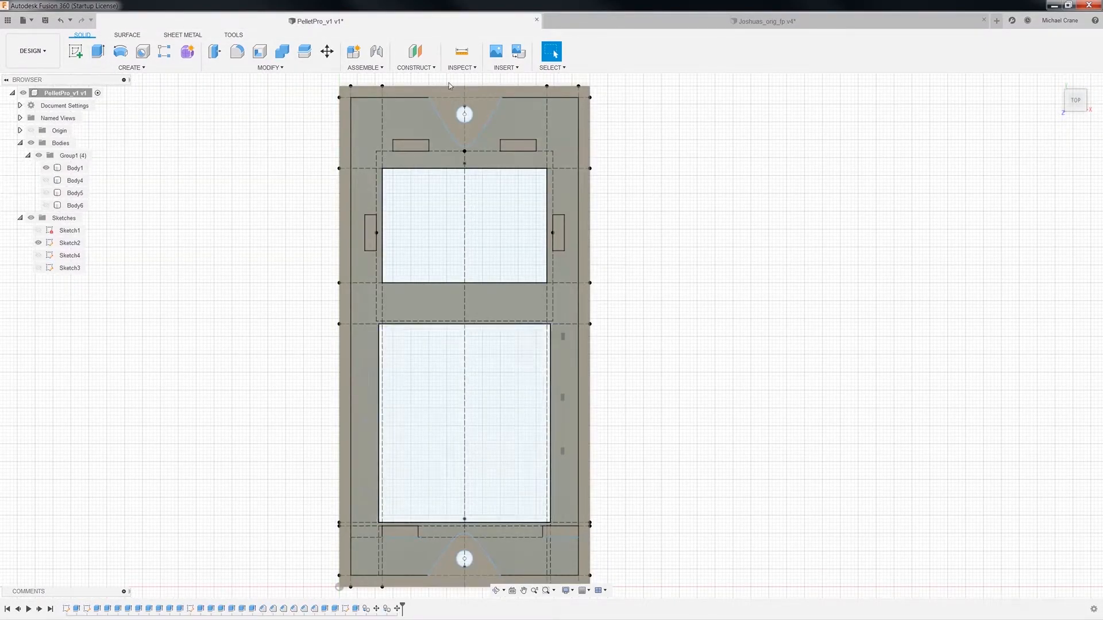
# Step: Switch to the Joshuas_orig_fp design and copy its faceplate body
pyautogui.click(697, 27)
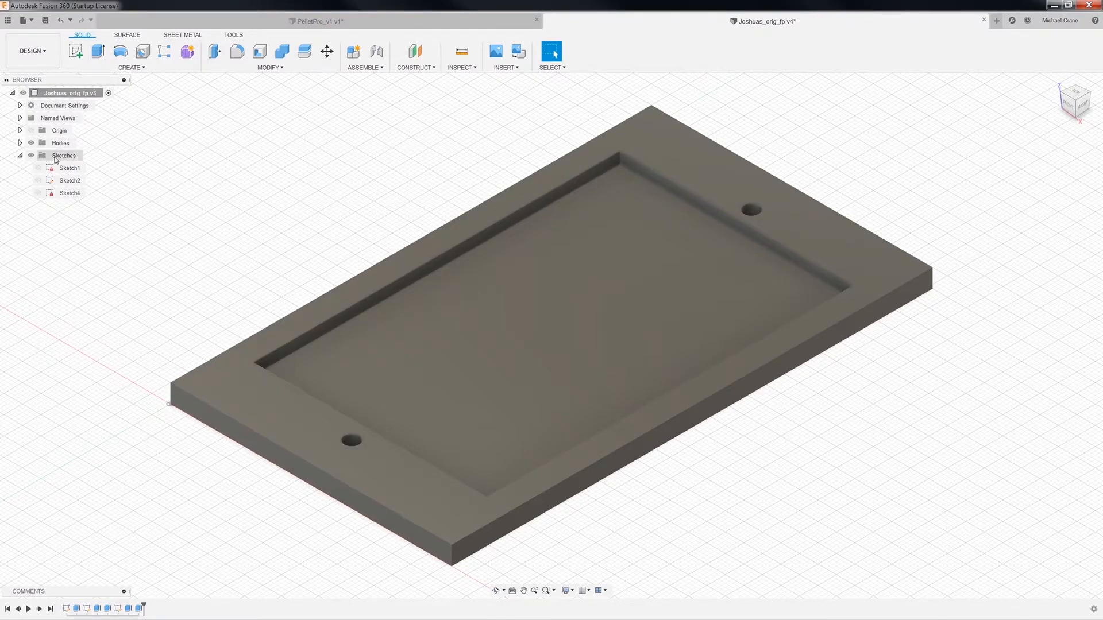
pyautogui.click(19, 143)
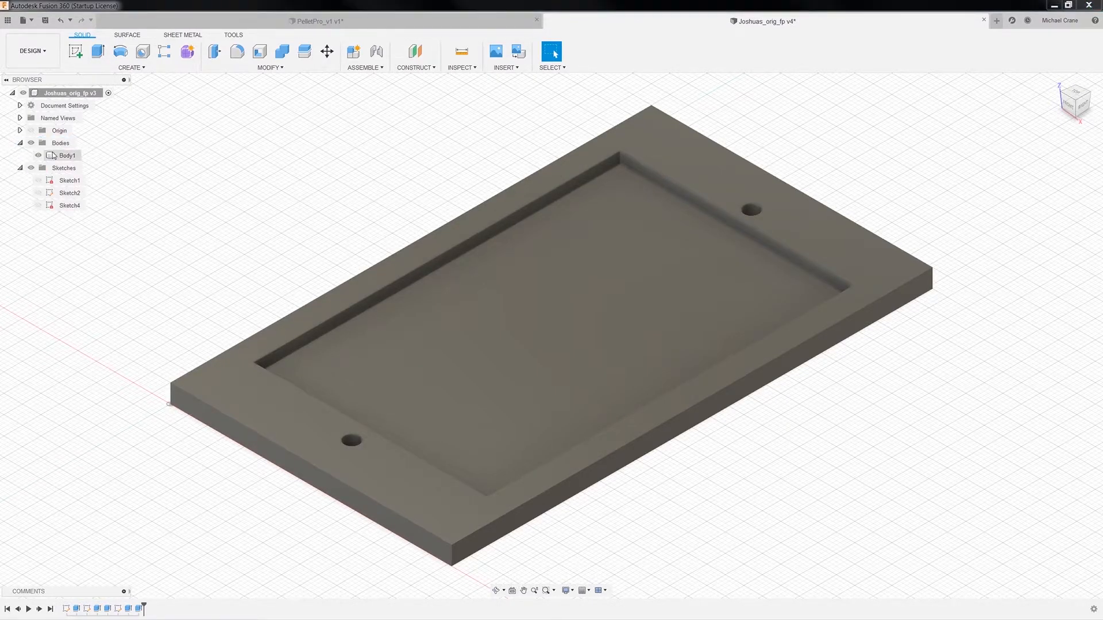
pyautogui.click(54, 156)
pyautogui.rightClick(55, 157)
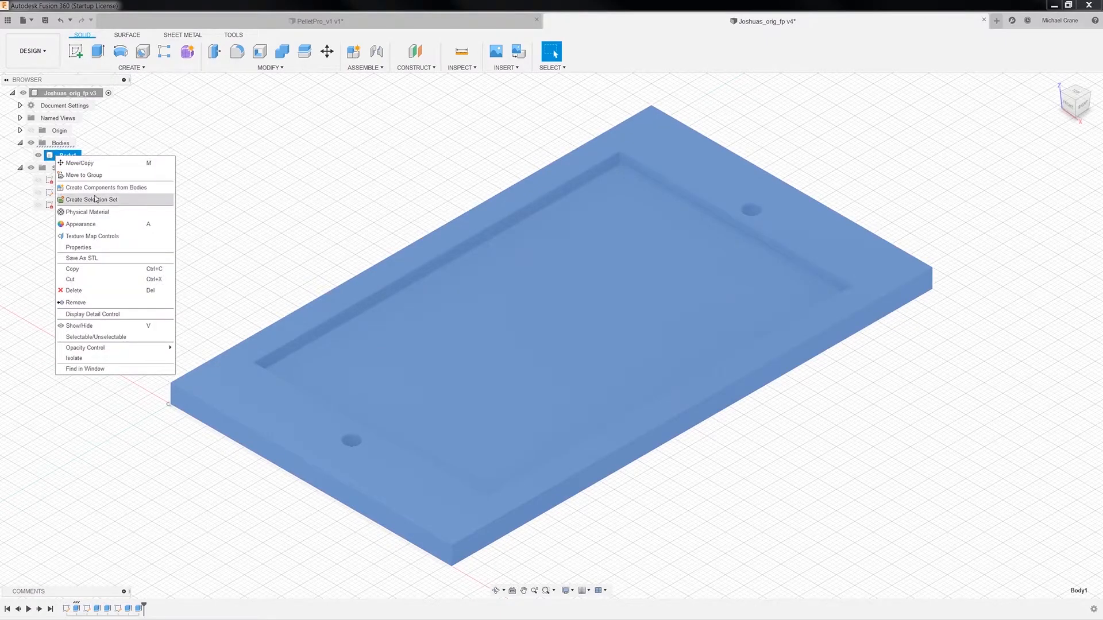
pyautogui.click(91, 270)
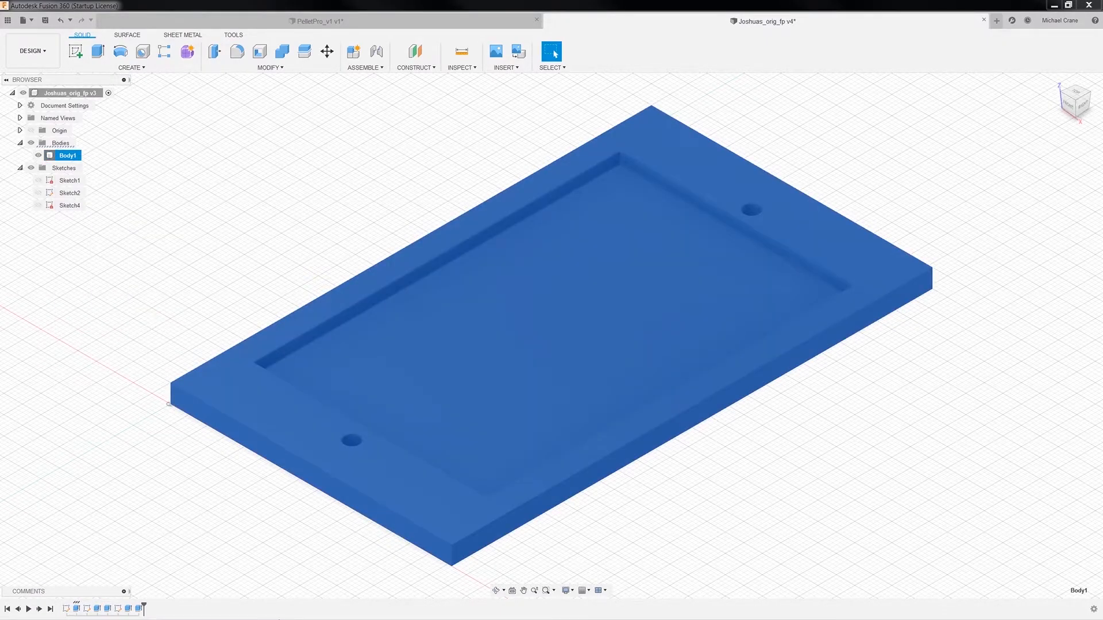
# Step: Create a base feature in the PelletPro_v1 design and paste the faceplate body there, shifted about -4.09 mm in X and 6.26 mm in Y
pyautogui.click(317, 22)
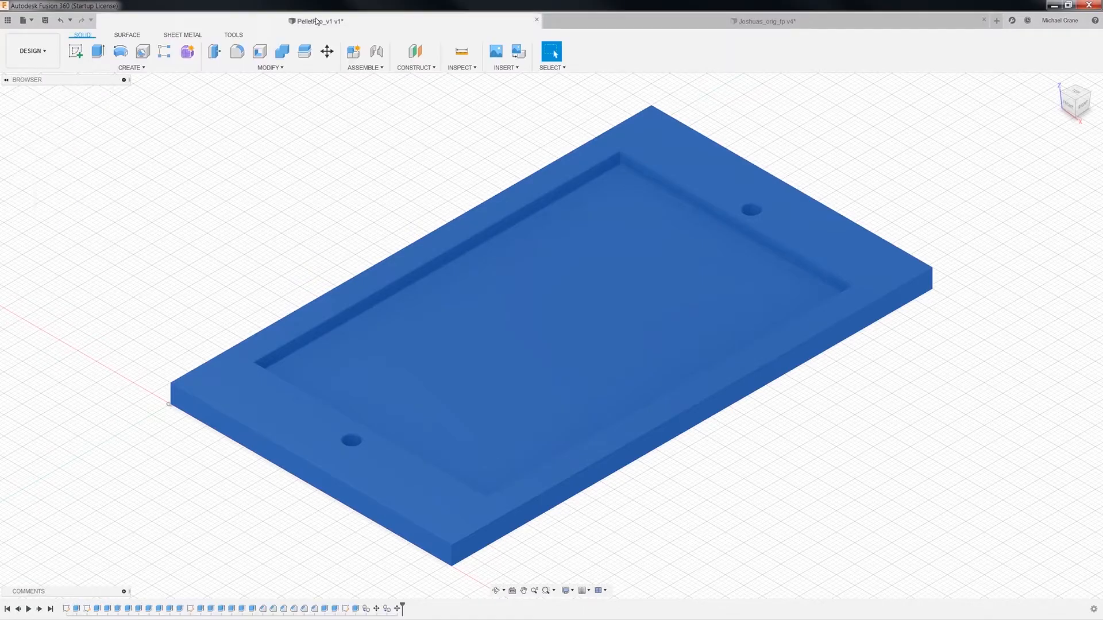
pyautogui.click(138, 68)
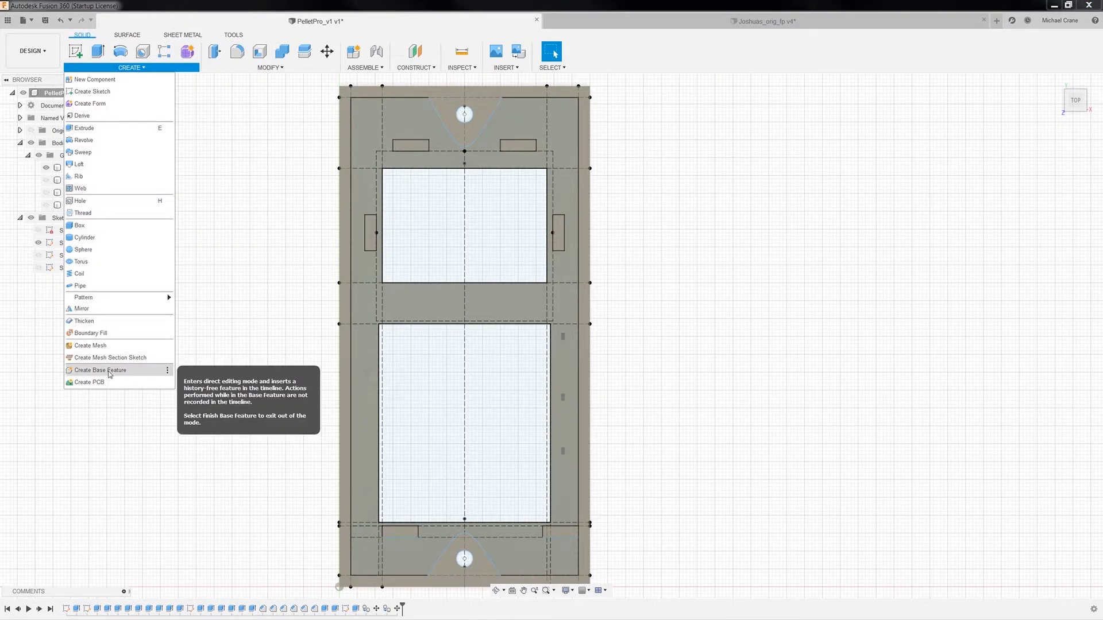
pyautogui.click(100, 370)
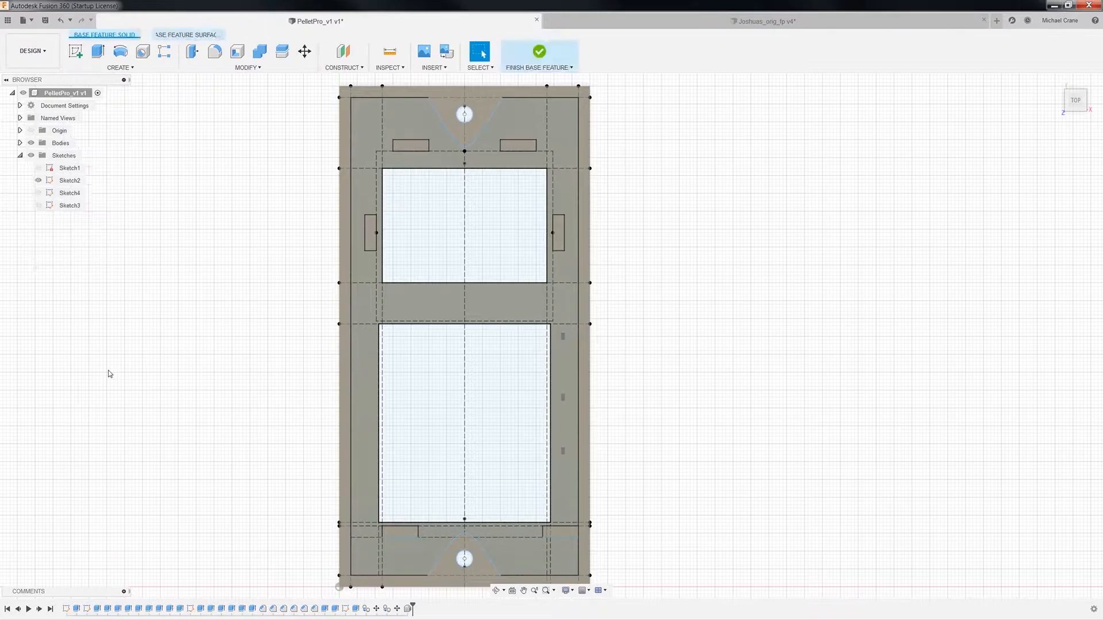
pyautogui.rightClick(183, 232)
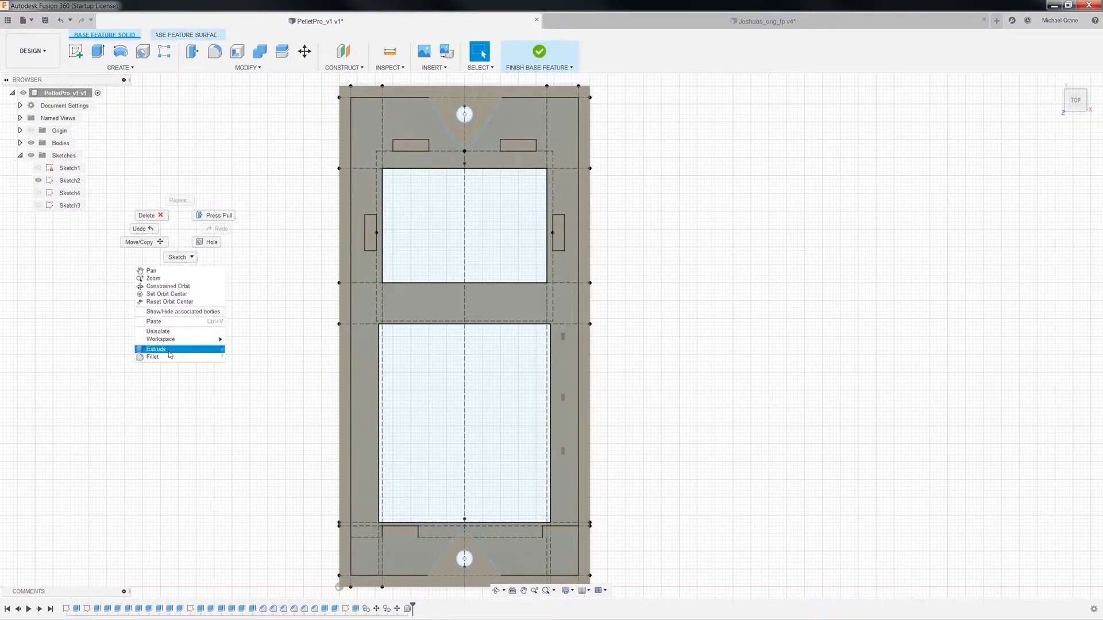
pyautogui.click(167, 323)
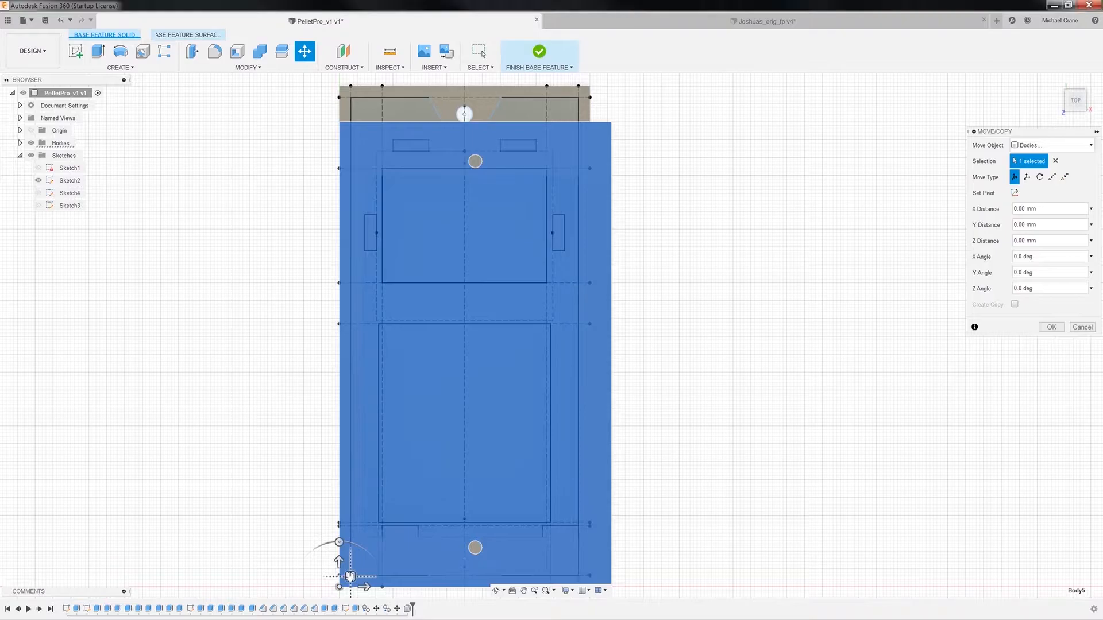
pyautogui.moveTo(344, 574); pyautogui.dragTo(333, 554)
pyautogui.moveTo(556, 313); pyautogui.dragTo(556, 295, button='middle')
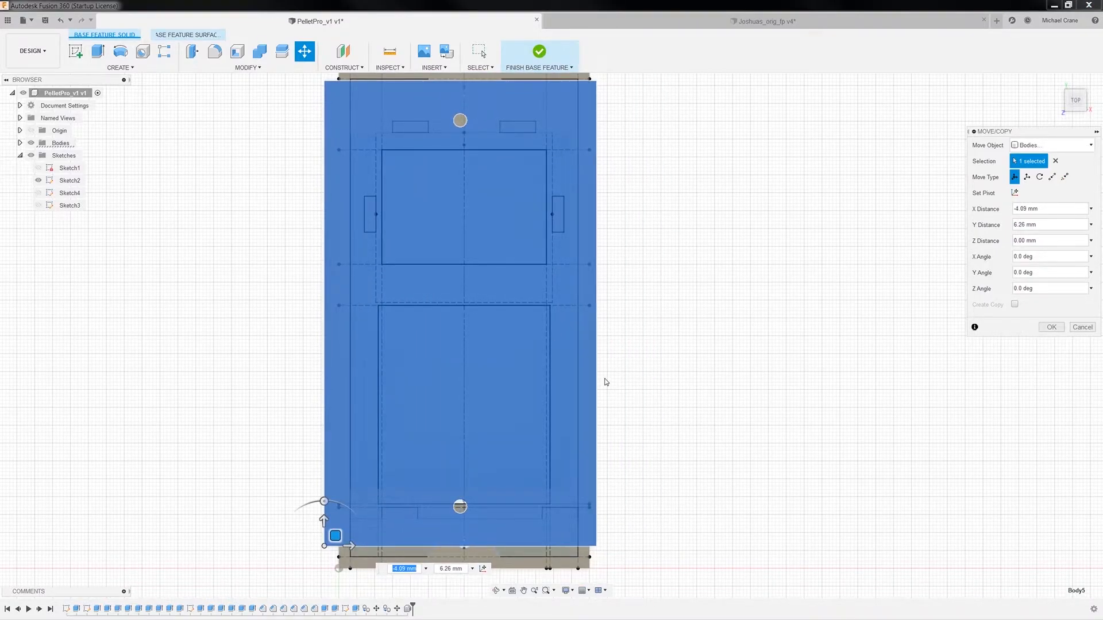
pyautogui.click(1049, 326)
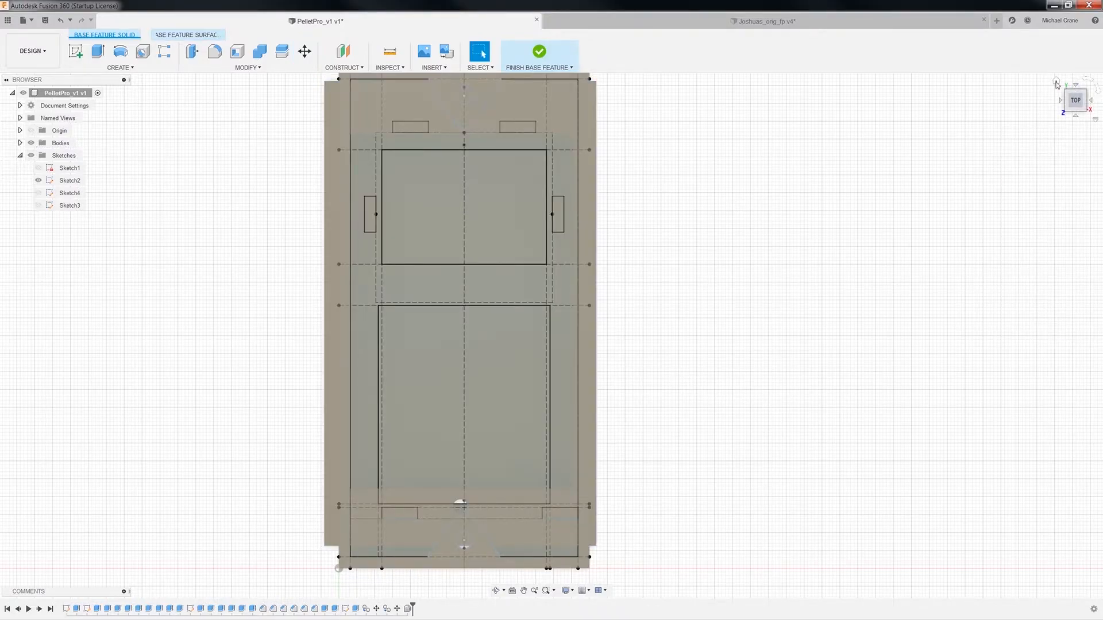
# Step: Examine from the isometric home view how the pasted faceplate overlaps the new plate
pyautogui.click(1055, 83)
pyautogui.moveTo(696, 485); pyautogui.dragTo(674, 459, button='middle')
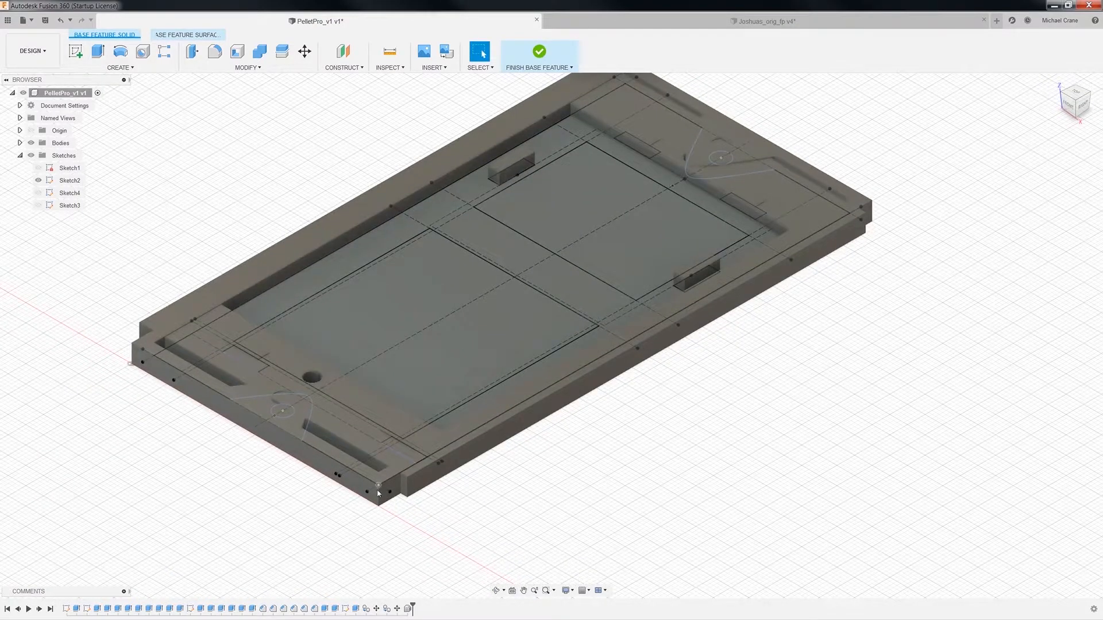
pyautogui.click(397, 609)
pyautogui.click(408, 609)
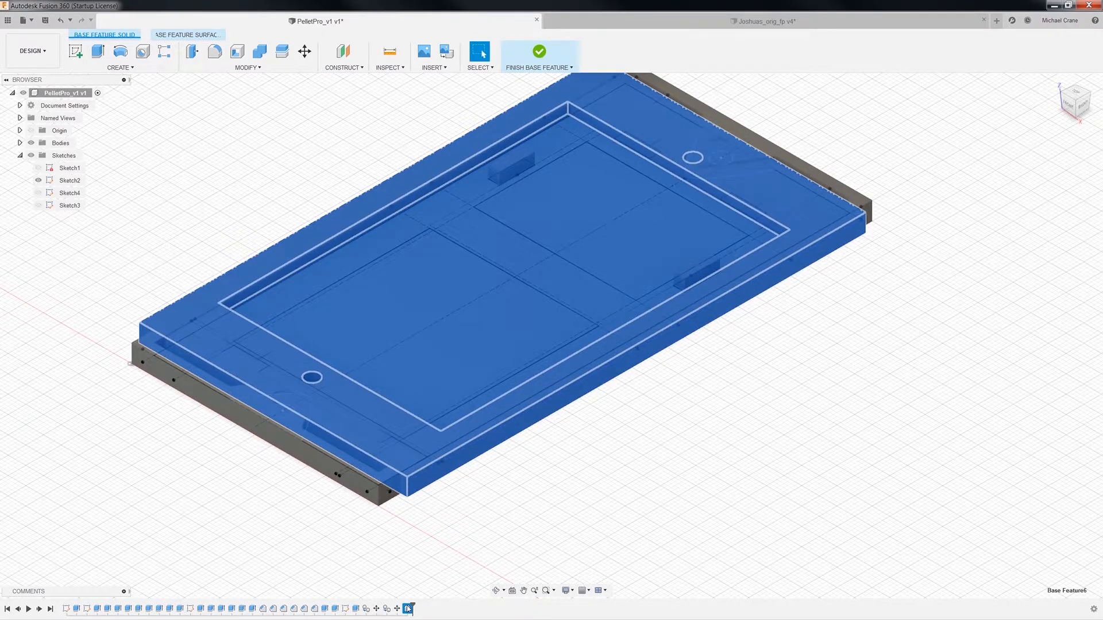
pyautogui.click(20, 143)
pyautogui.click(20, 143)
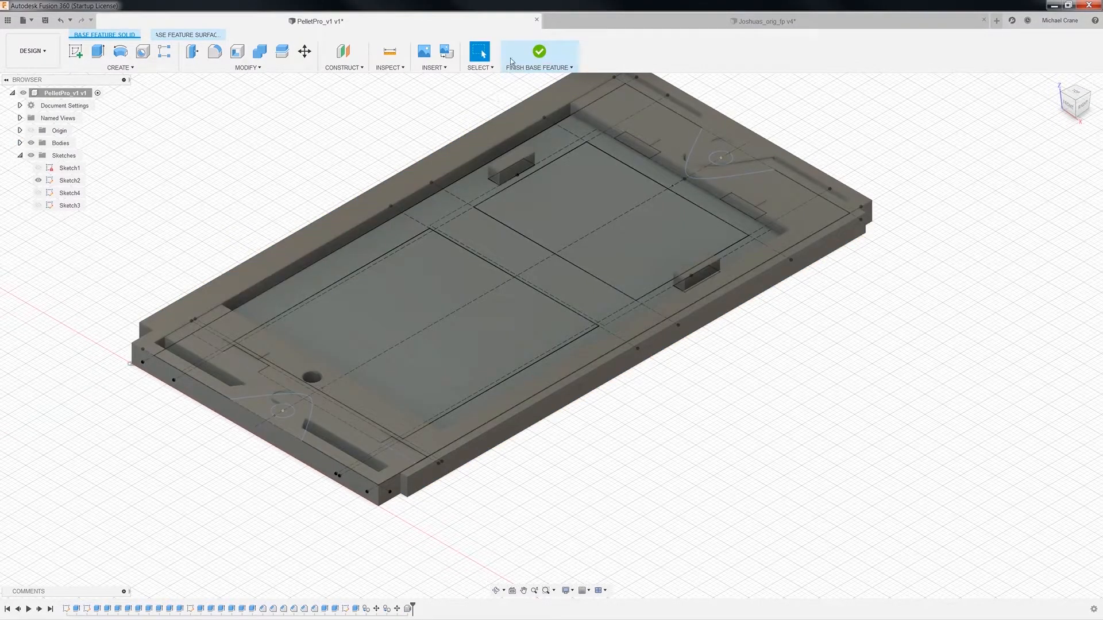
pyautogui.click(389, 493)
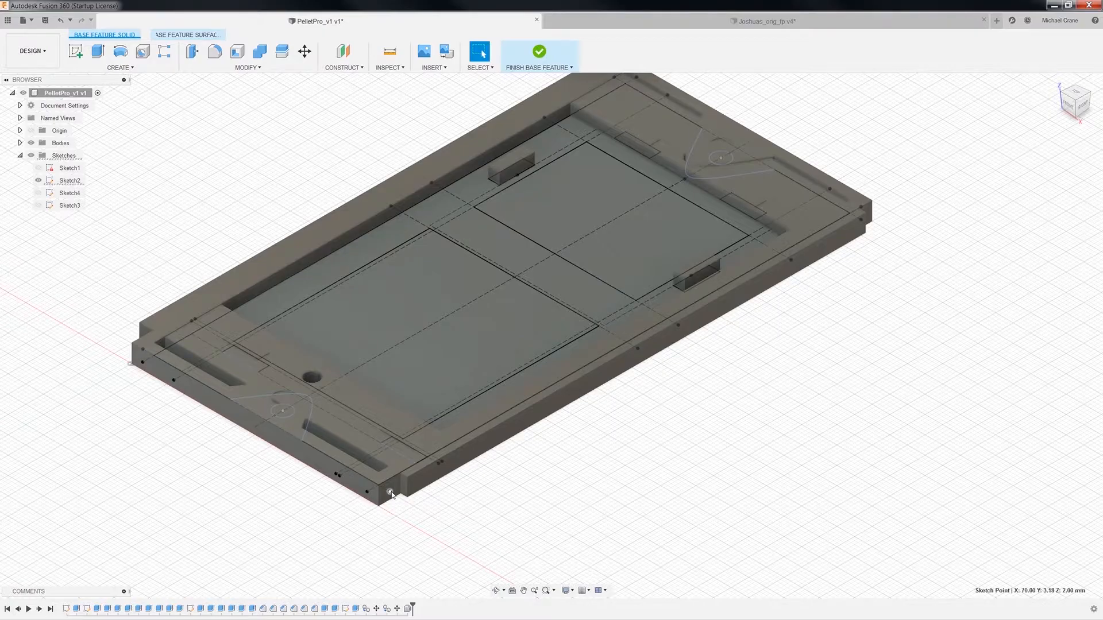
# Step: Move the pasted faceplate as a whole body about 10.69 mm upward along Z, clear of the new plate
pyautogui.click(456, 462)
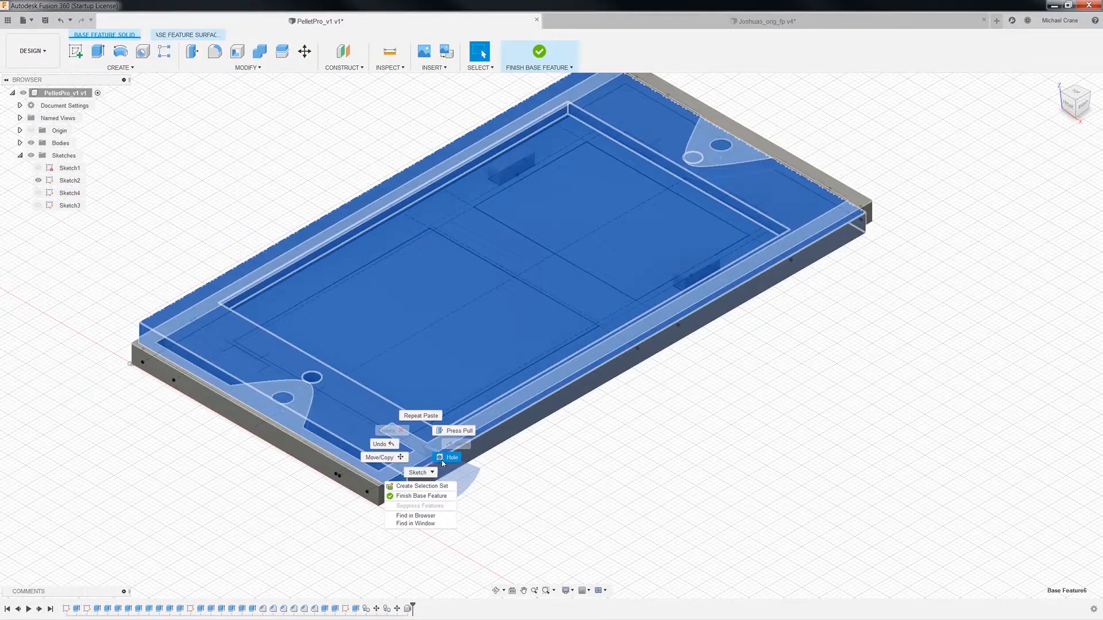
pyautogui.click(467, 480)
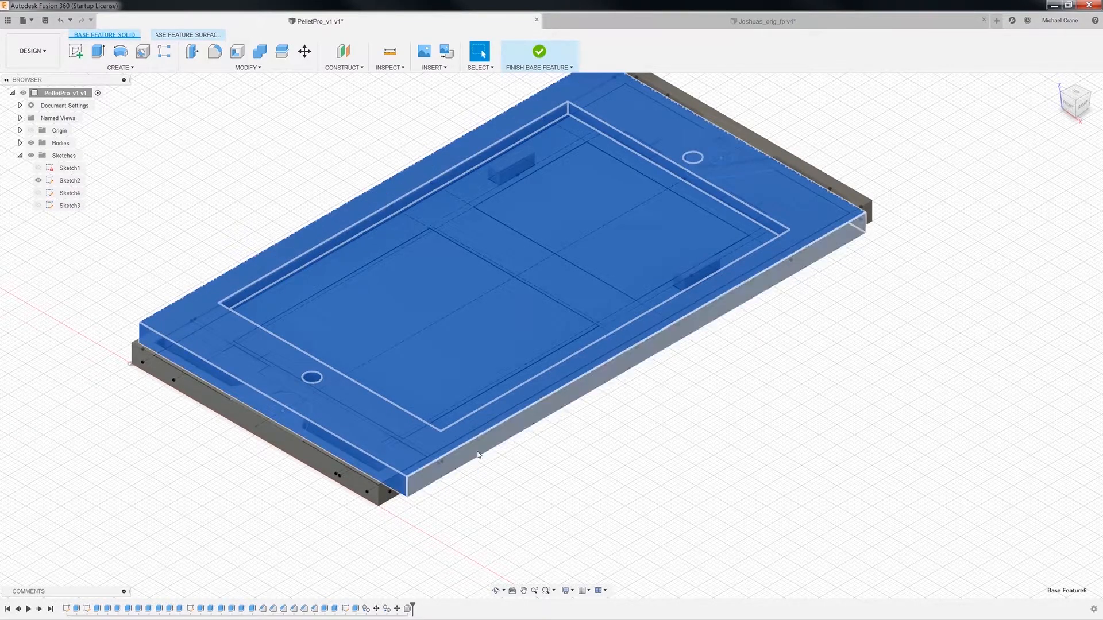
pyautogui.rightClick(477, 453)
pyautogui.click(438, 464)
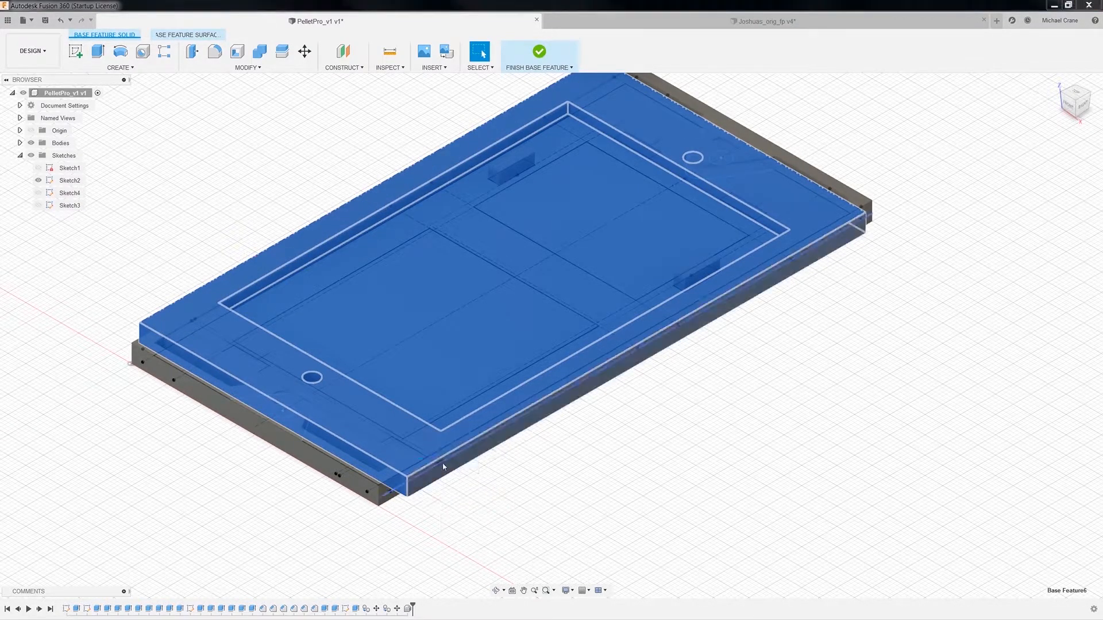
pyautogui.click(1034, 146)
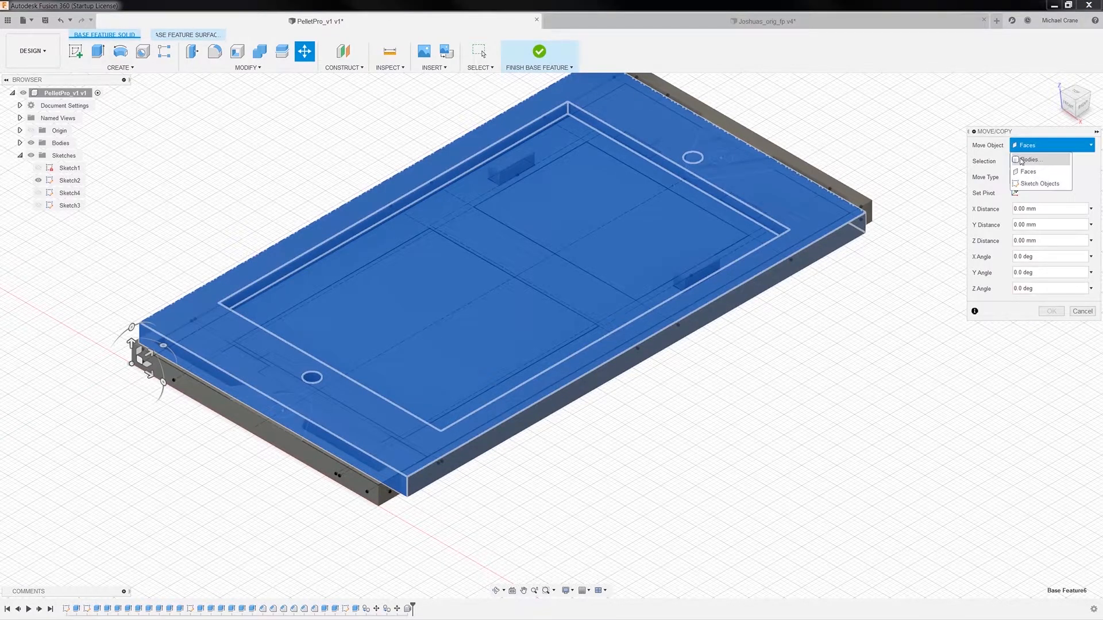
pyautogui.click(1021, 154)
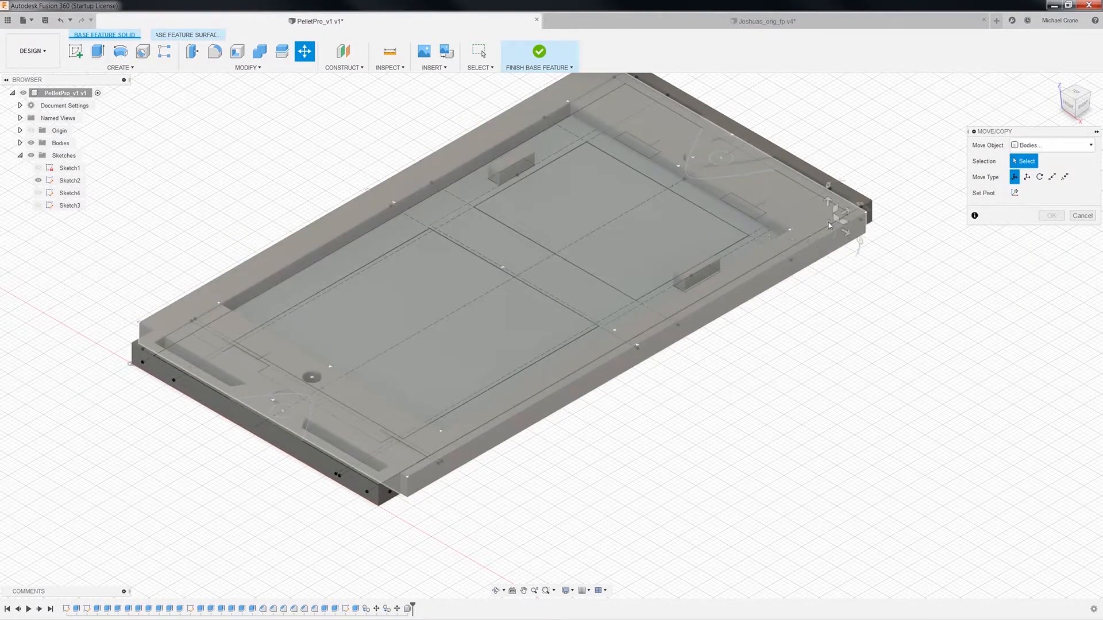
pyautogui.click(841, 219)
pyautogui.moveTo(831, 201); pyautogui.dragTo(819, 177)
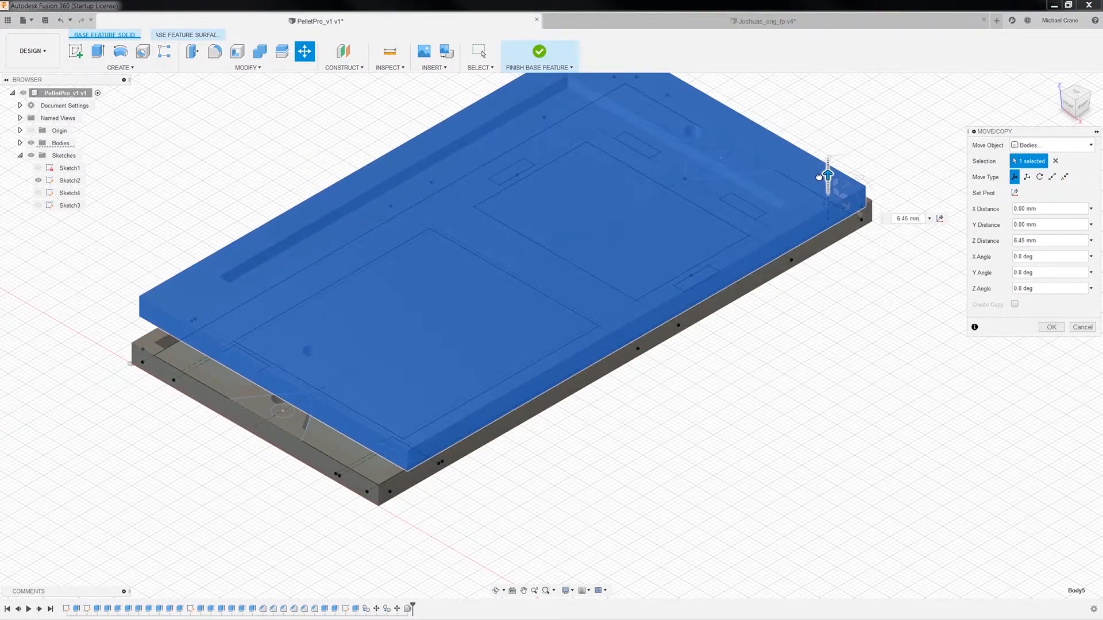
pyautogui.moveTo(819, 175)
pyautogui.mouseDown()
pyautogui.moveTo(816, 150)
pyautogui.moveTo(824, 167)
pyautogui.mouseUp()
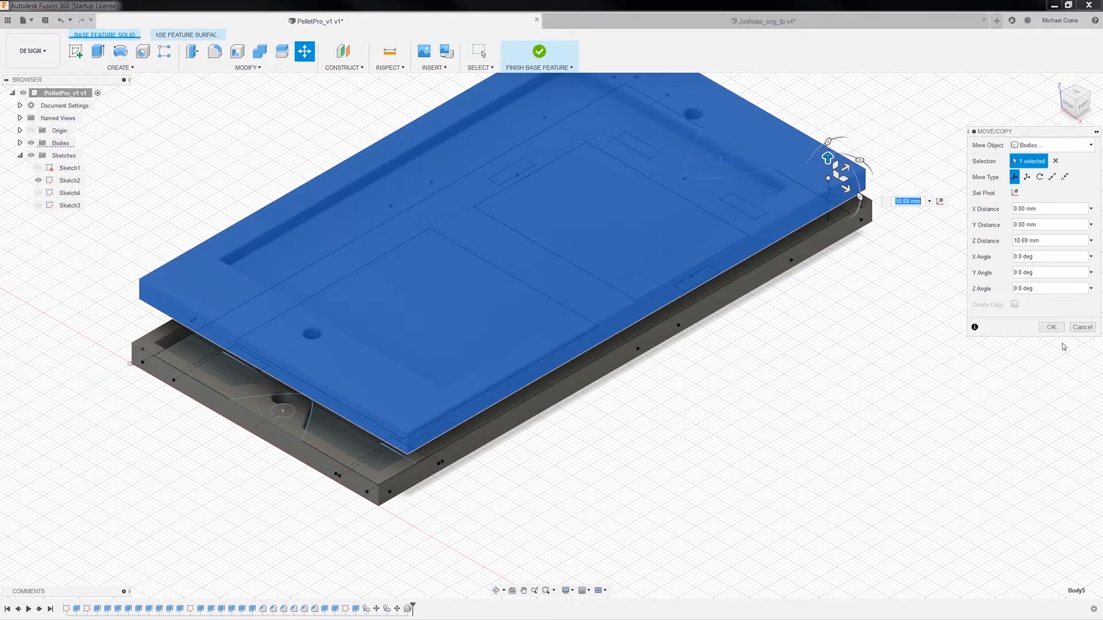
pyautogui.click(1053, 328)
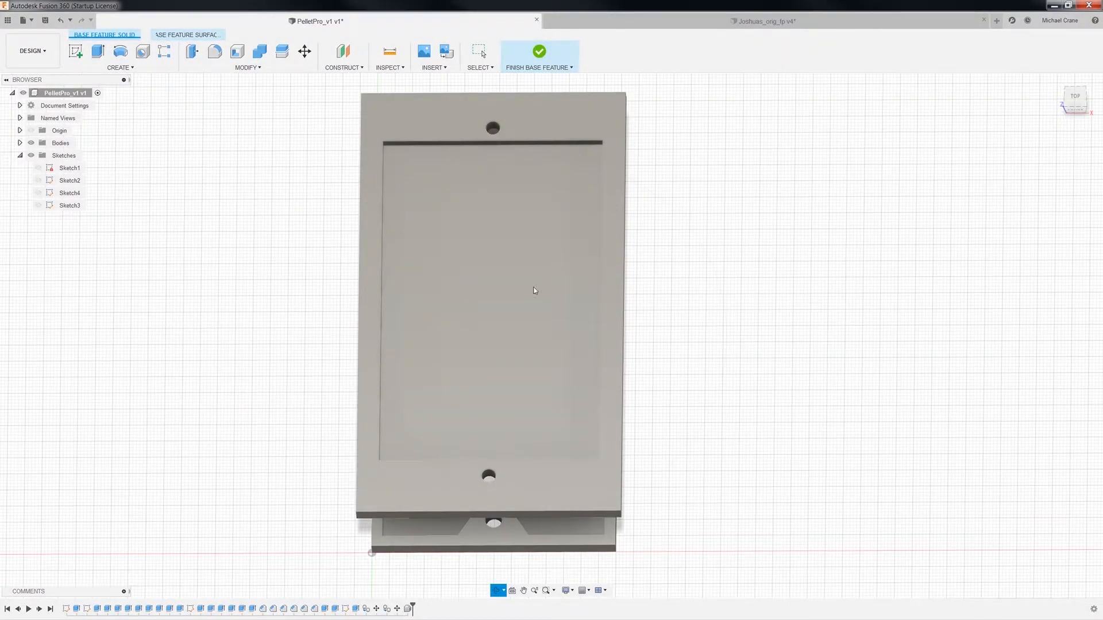
# Step: Raise the pasted faceplate body a further 7.82 mm or so along Z above the new plate
pyautogui.click(617, 279)
pyautogui.rightClick(617, 278)
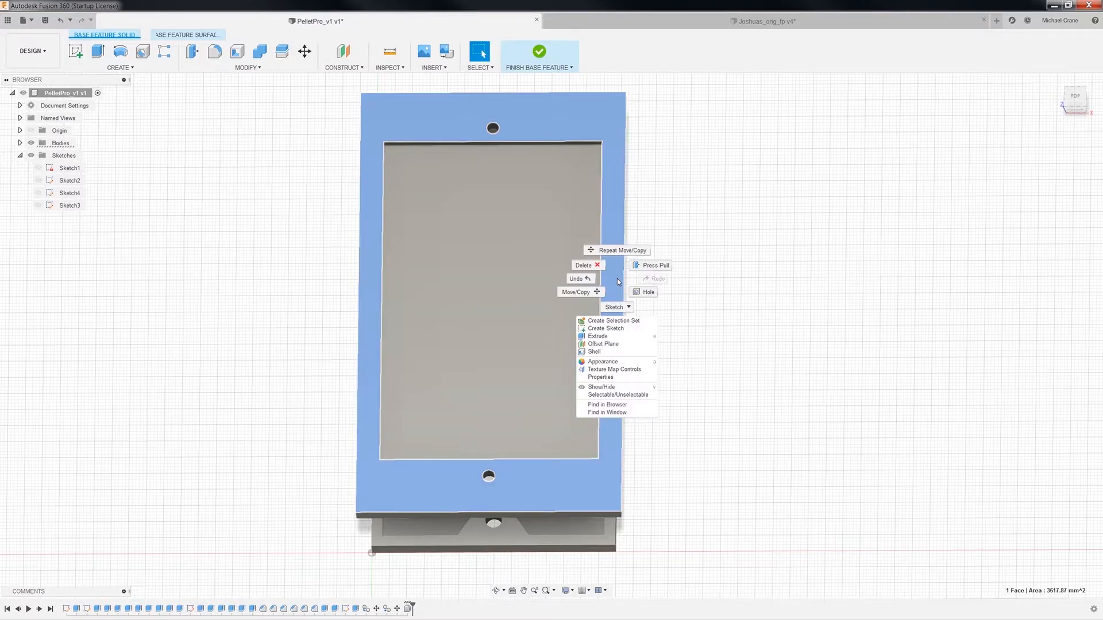
pyautogui.click(577, 291)
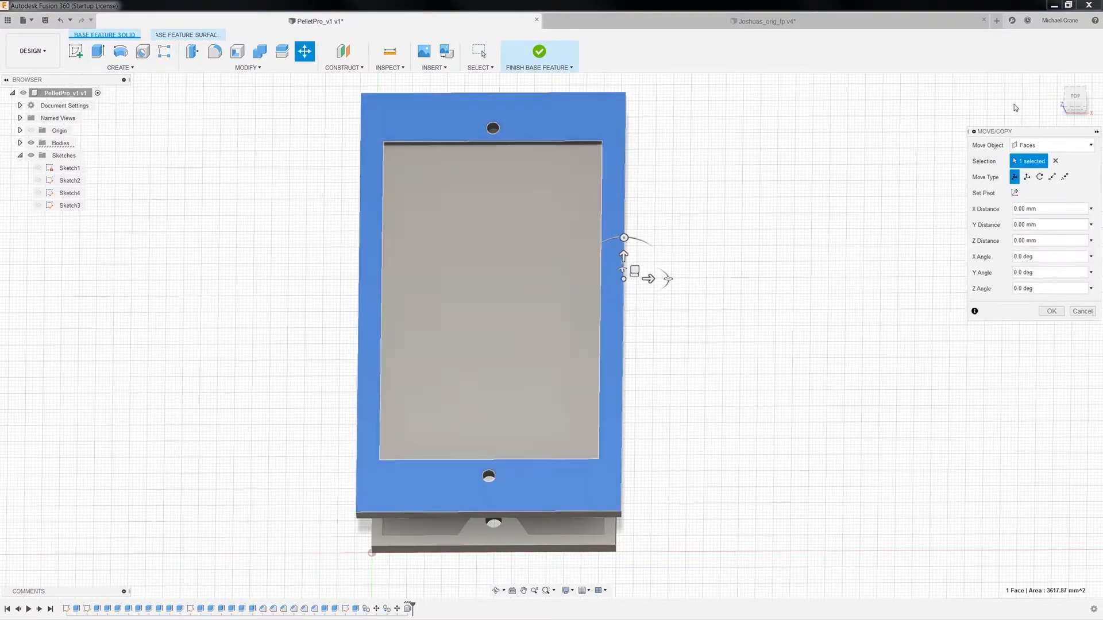
pyautogui.click(1053, 145)
pyautogui.click(1028, 163)
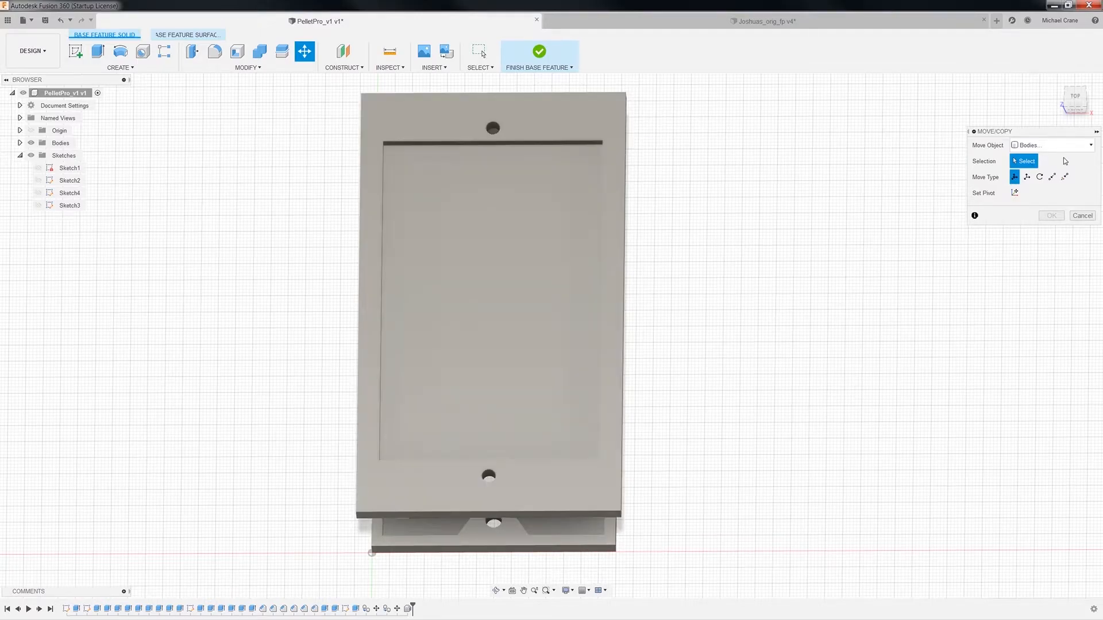
pyautogui.click(574, 106)
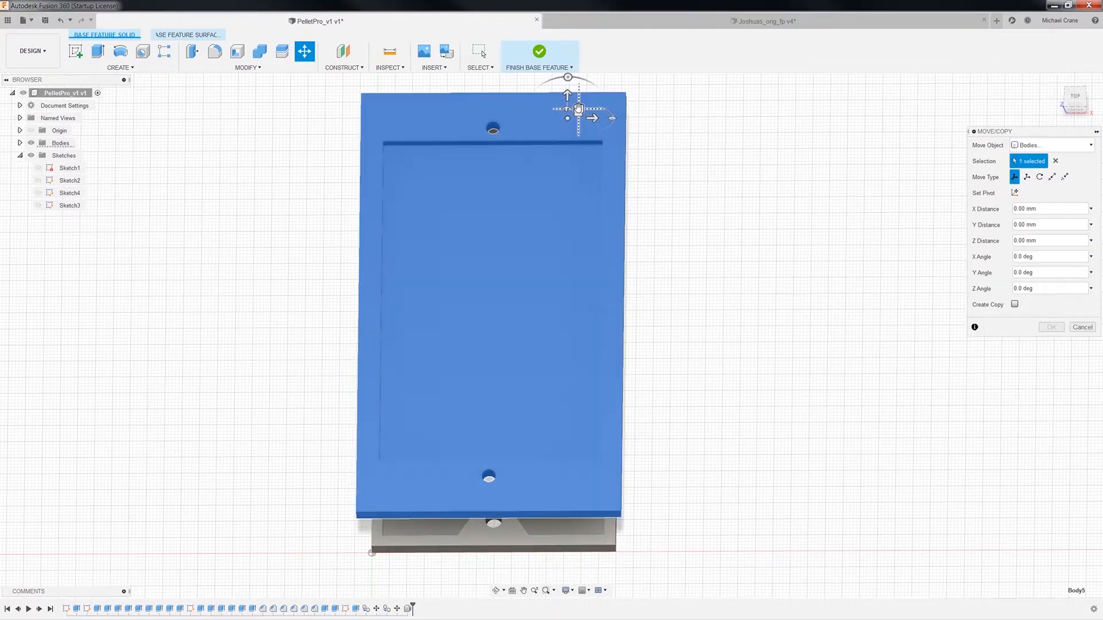
pyautogui.moveTo(578, 106); pyautogui.dragTo(575, 133)
pyautogui.click(1056, 83)
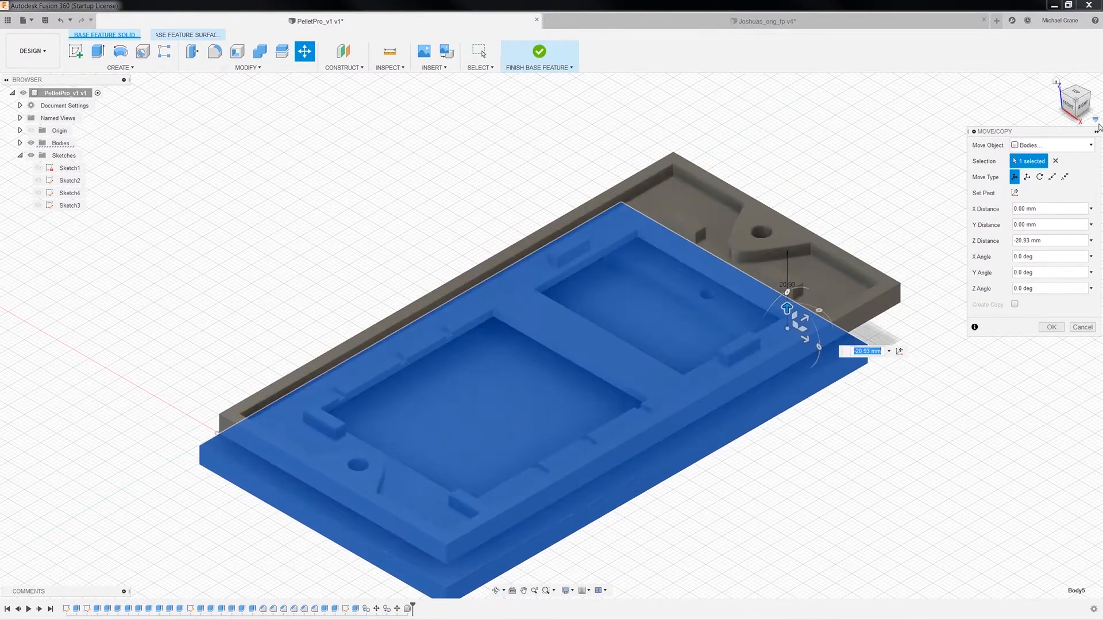
pyautogui.moveTo(786, 309); pyautogui.dragTo(787, 199)
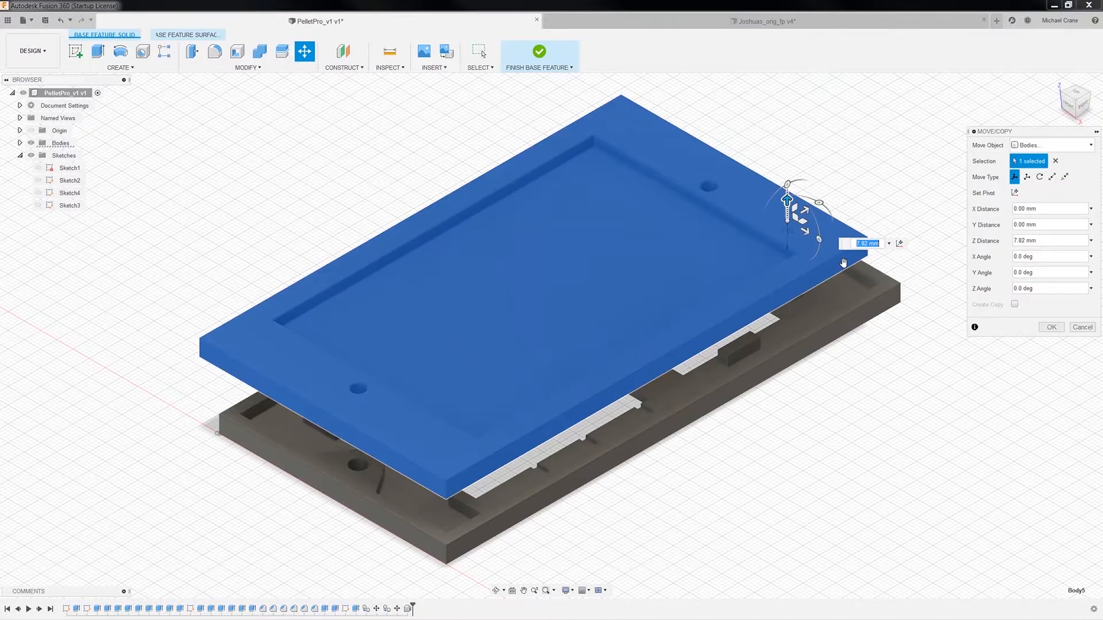
pyautogui.click(1051, 327)
# Step: Finish the base feature containing the pasted faceplate and select the faceplate's top face
pyautogui.click(815, 252)
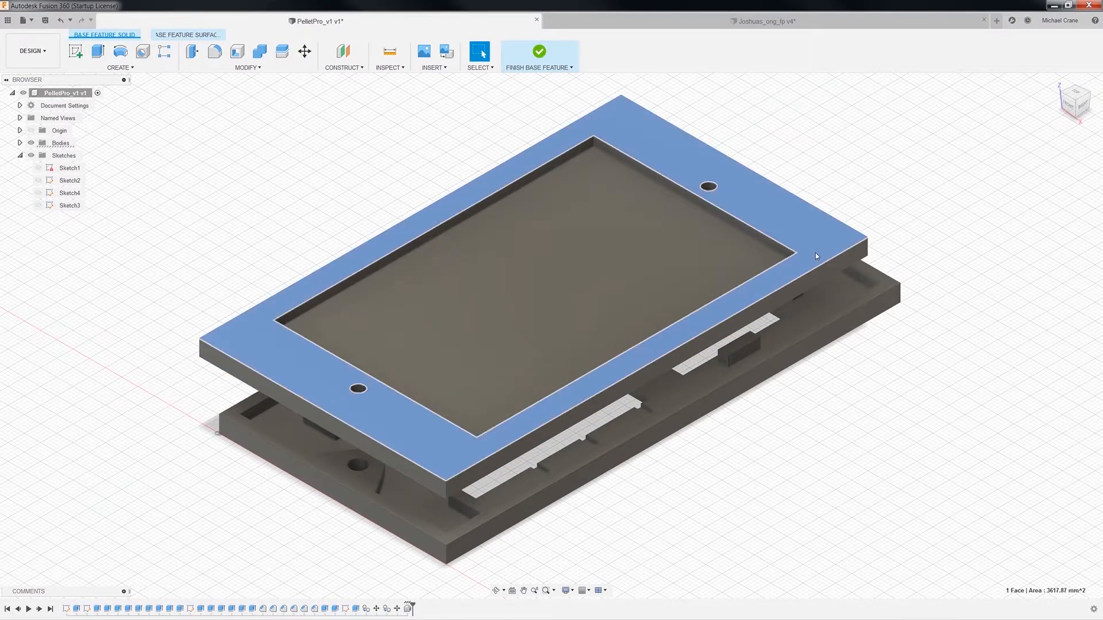
pyautogui.rightClick(816, 254)
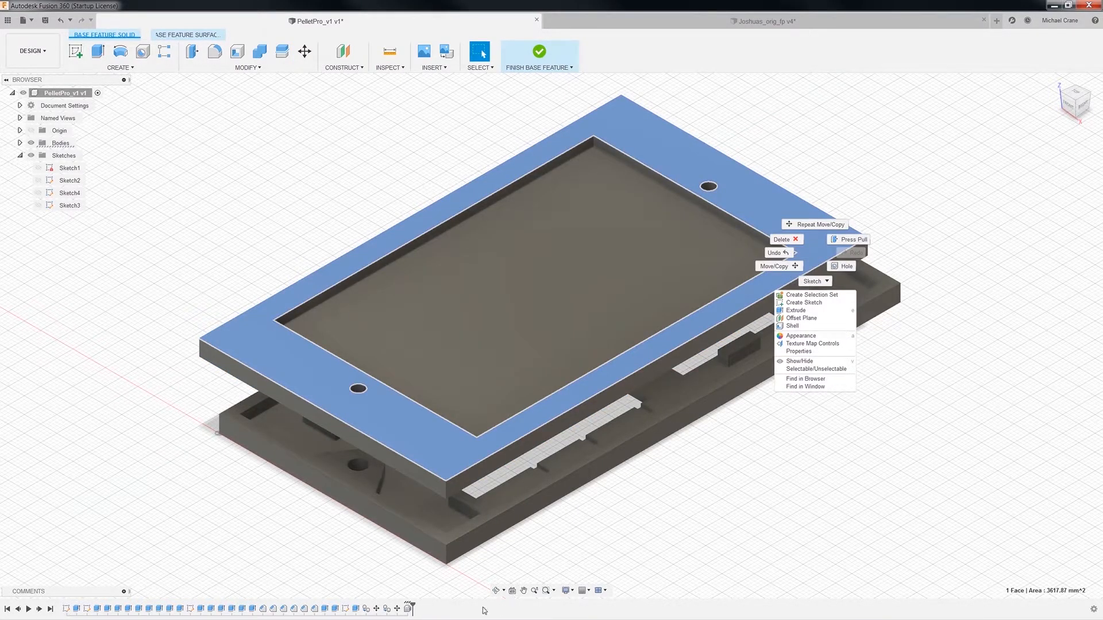
pyautogui.click(408, 609)
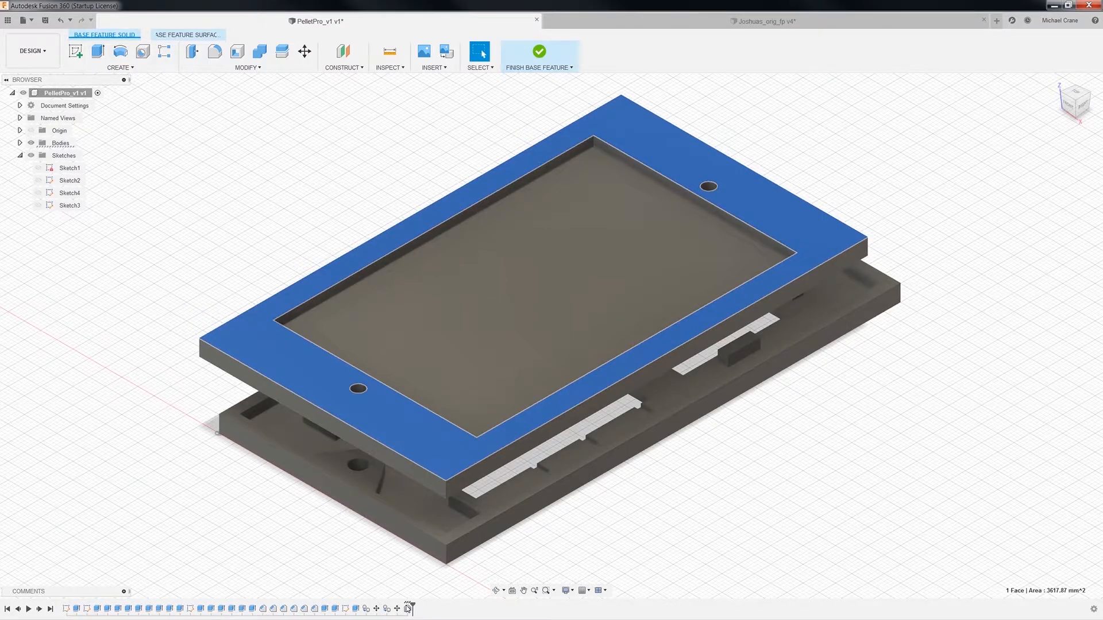
pyautogui.click(408, 609)
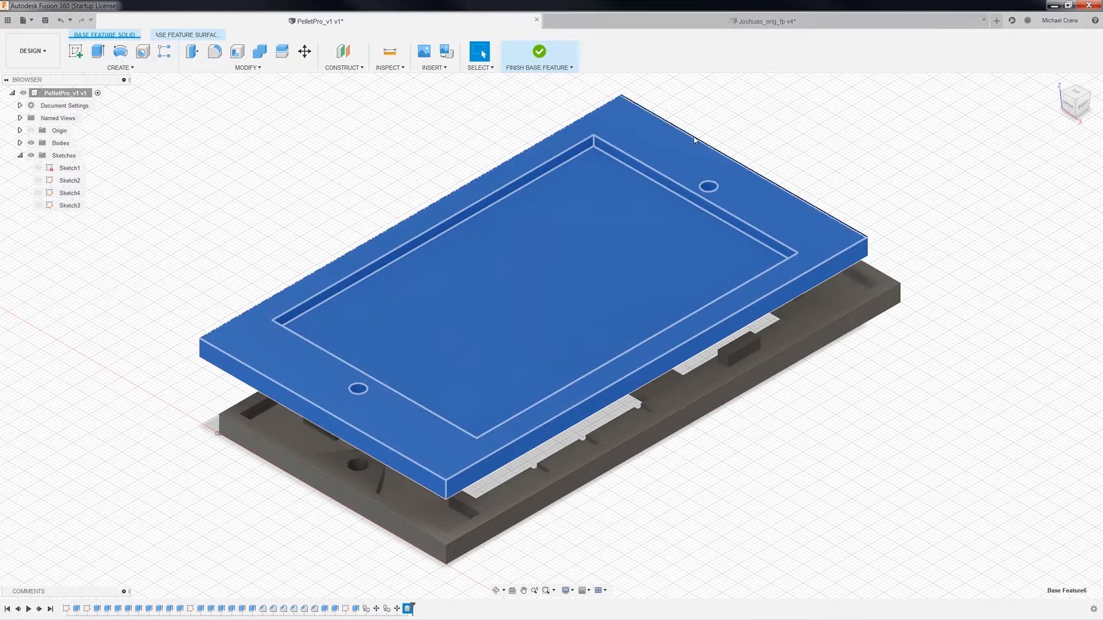
pyautogui.click(539, 52)
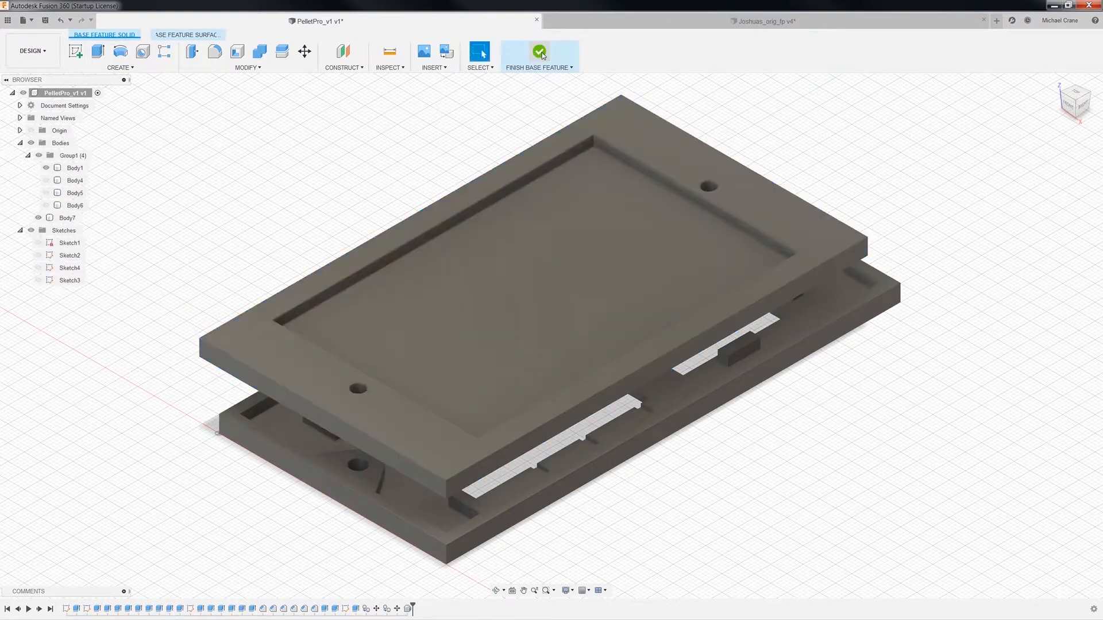
pyautogui.click(815, 225)
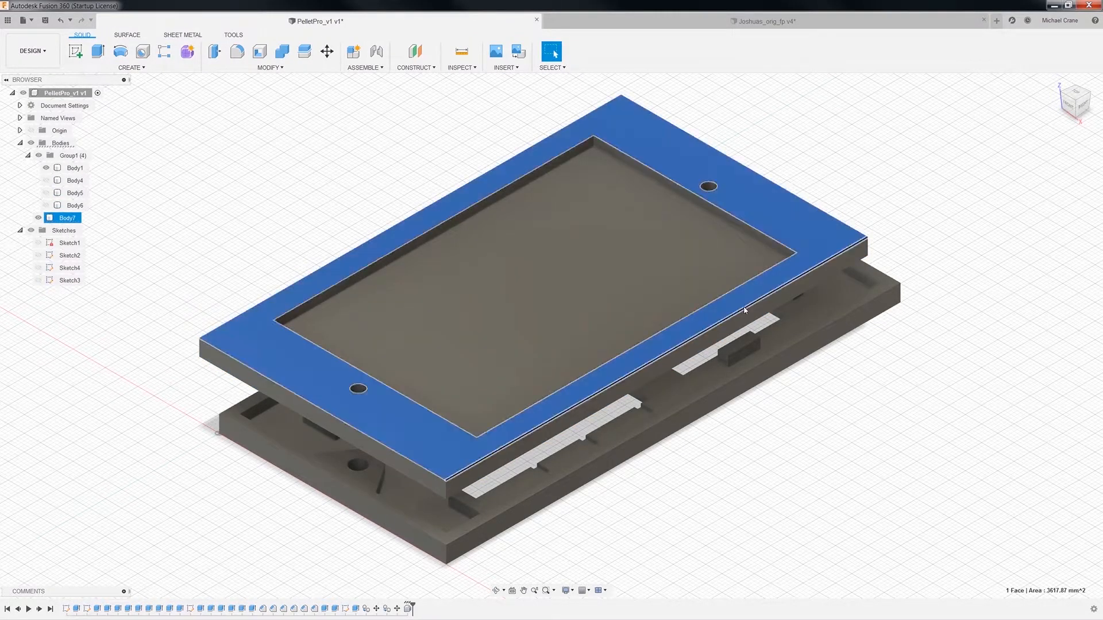
# Step: Reopen the base feature holding the pasted faceplate for editing and select the faceplate's top face
pyautogui.rightClick(838, 241)
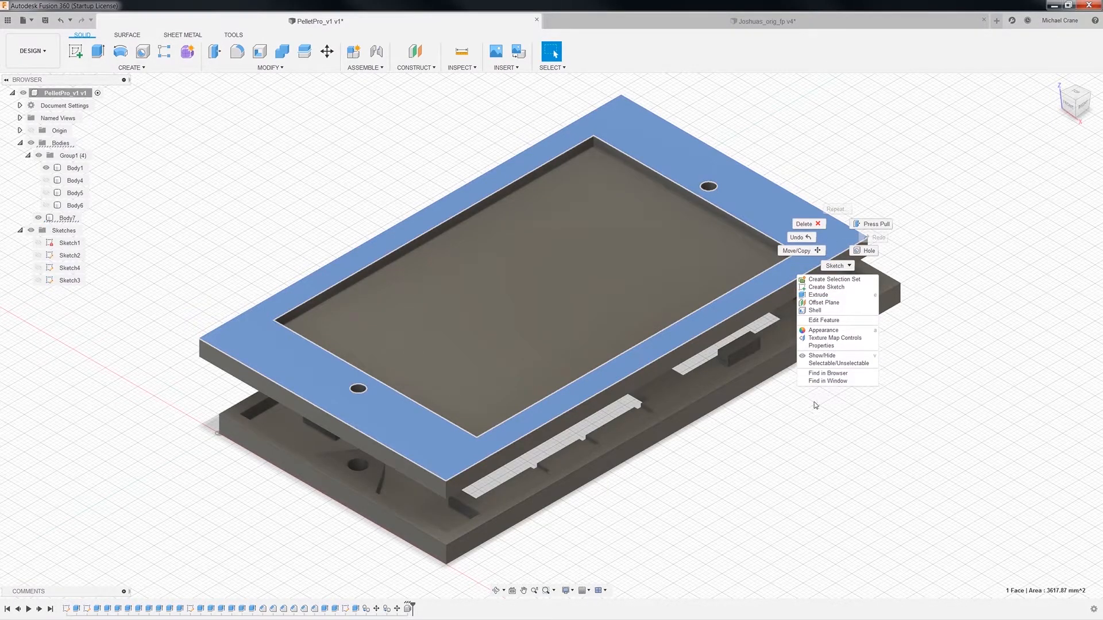
pyautogui.click(758, 202)
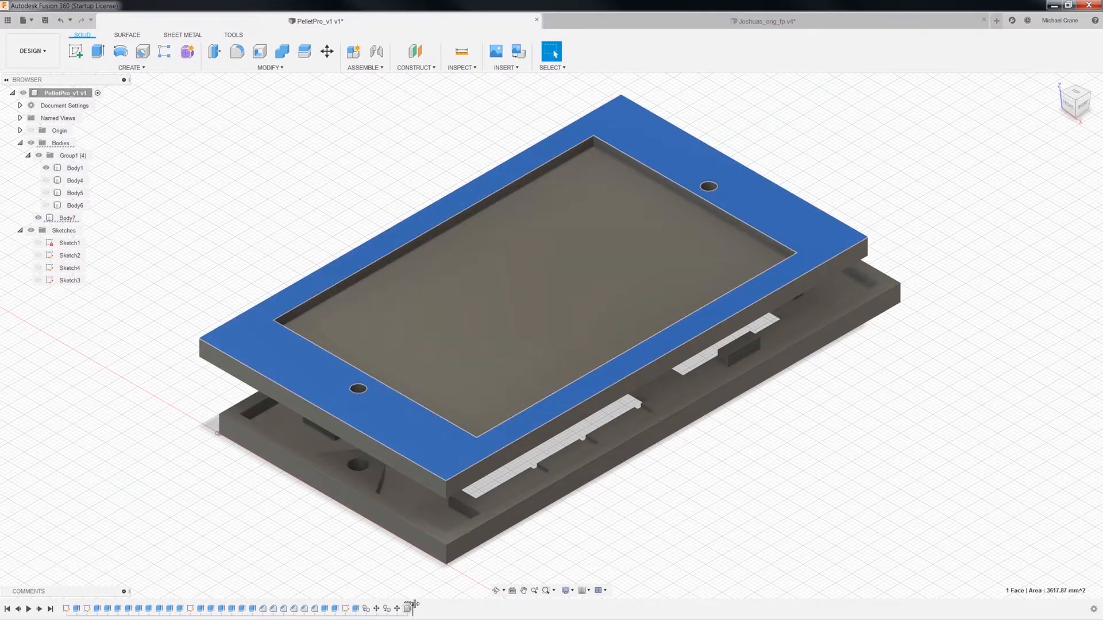
pyautogui.click(411, 608)
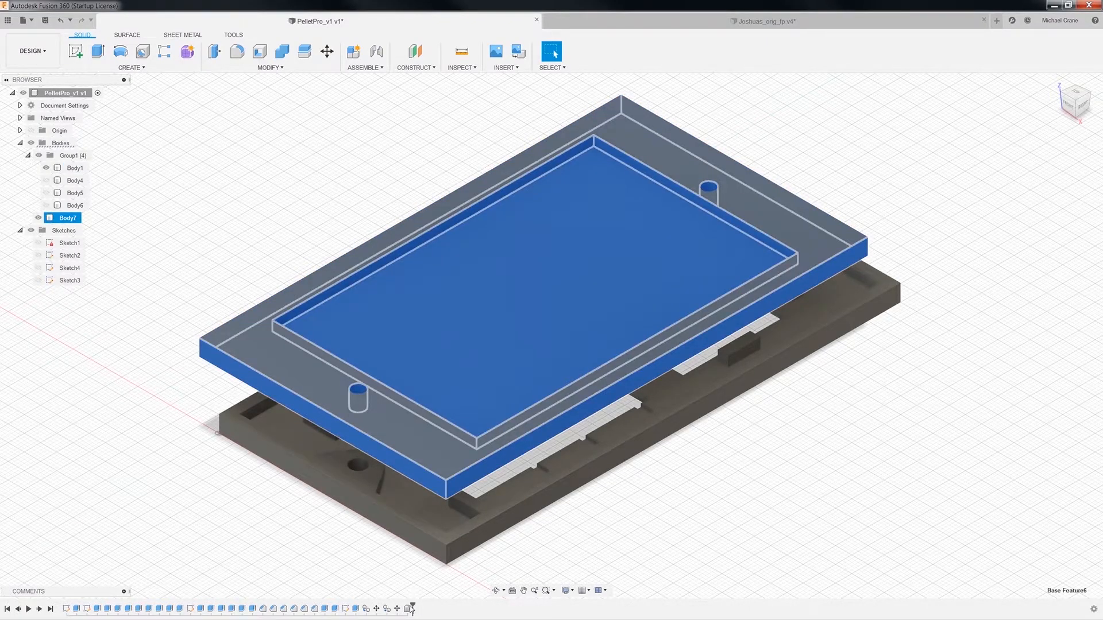
pyautogui.click(410, 610)
pyautogui.rightClick(410, 609)
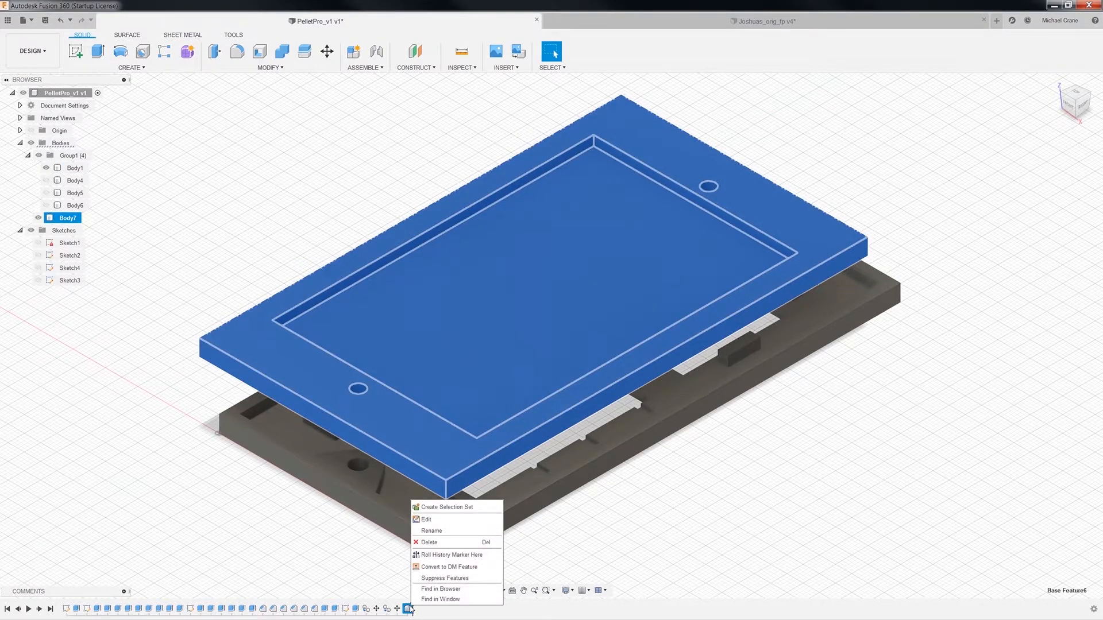
pyautogui.click(428, 519)
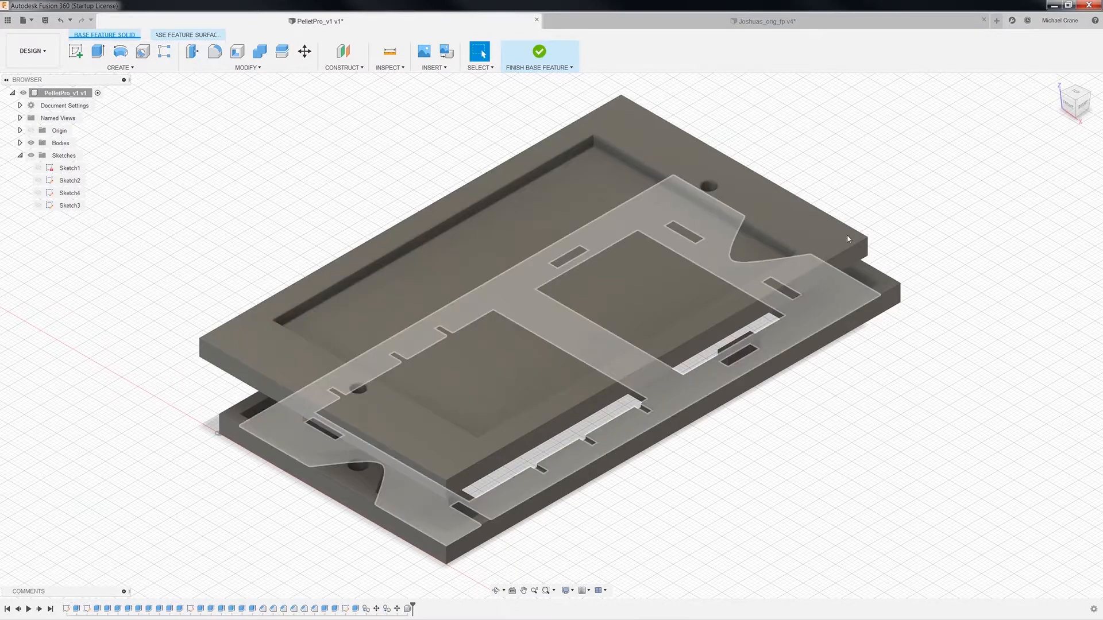
pyautogui.click(842, 238)
pyautogui.rightClick(842, 239)
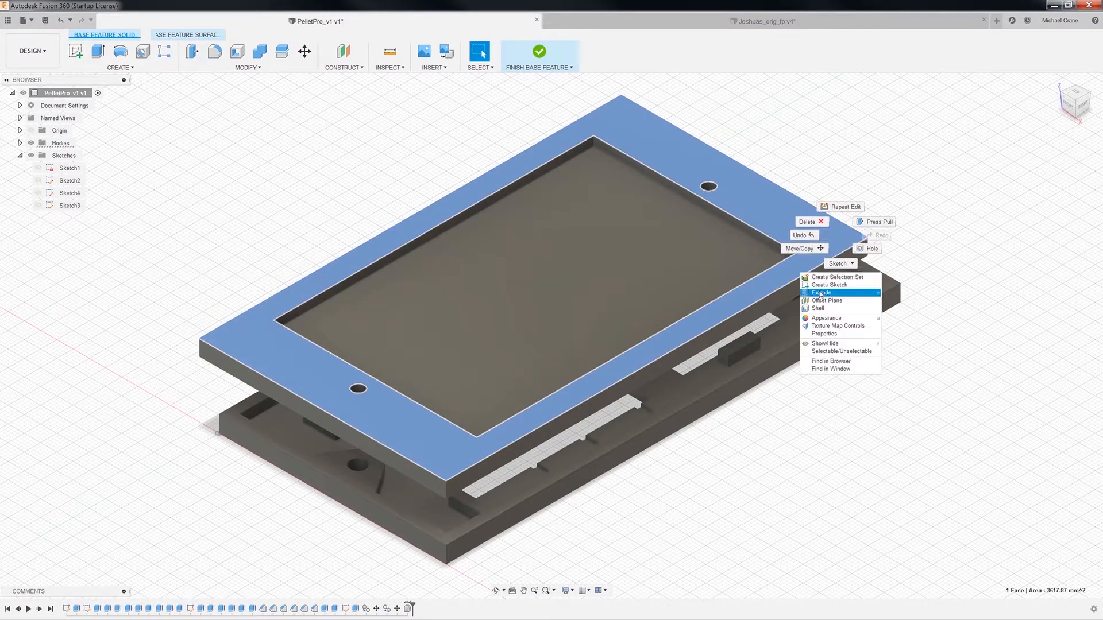
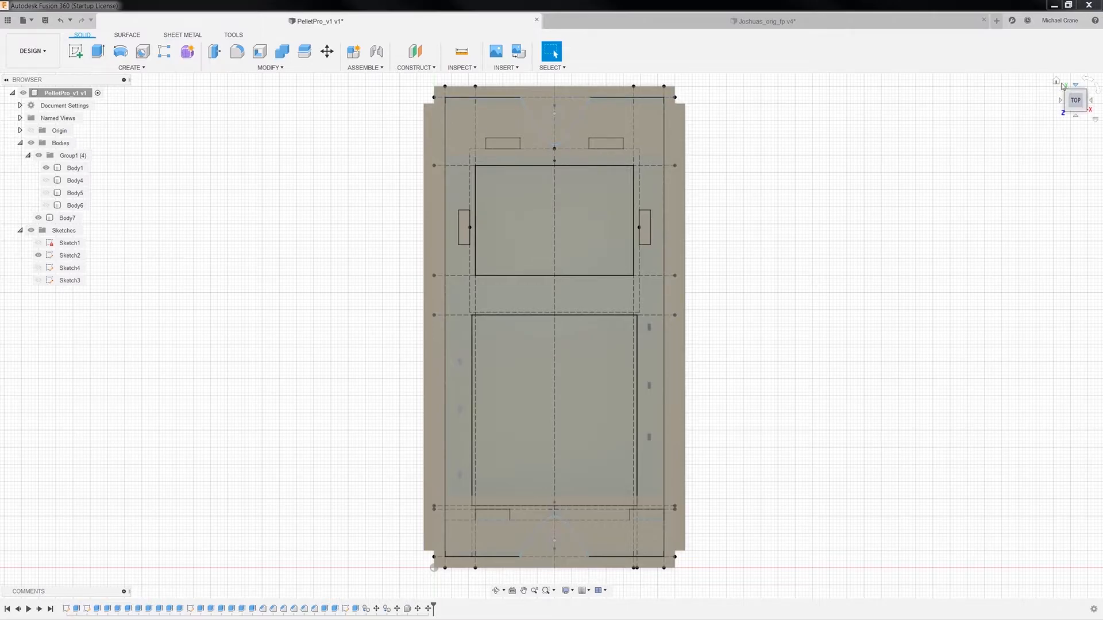
# Step: Hide Body1, the new plate, leaving the pasted faceplate and Sketch2 shown
pyautogui.click(1057, 85)
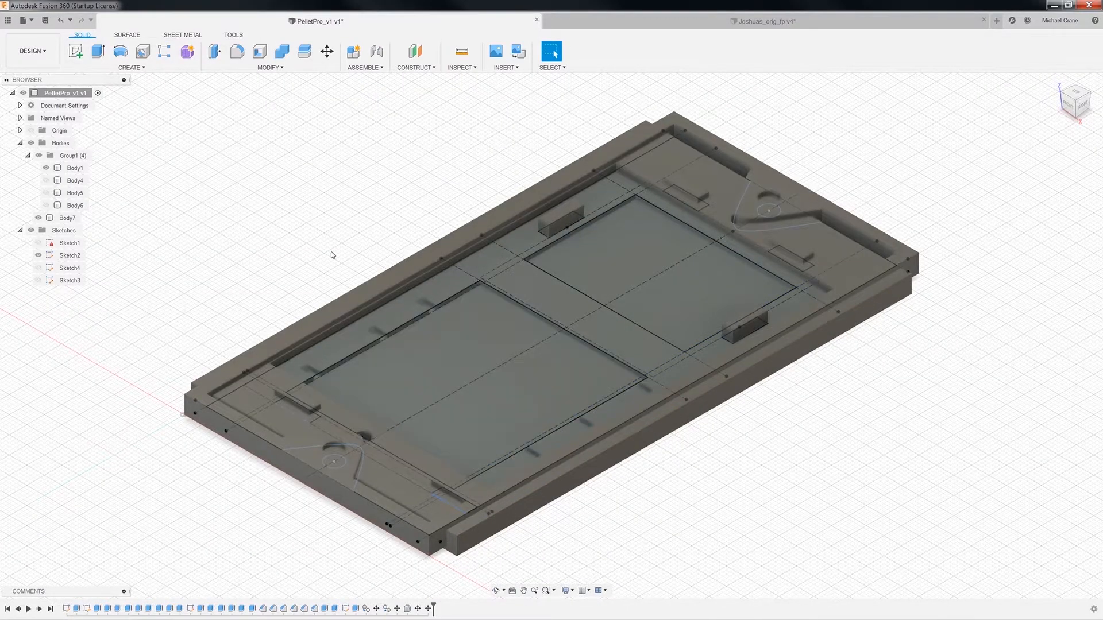
pyautogui.click(46, 167)
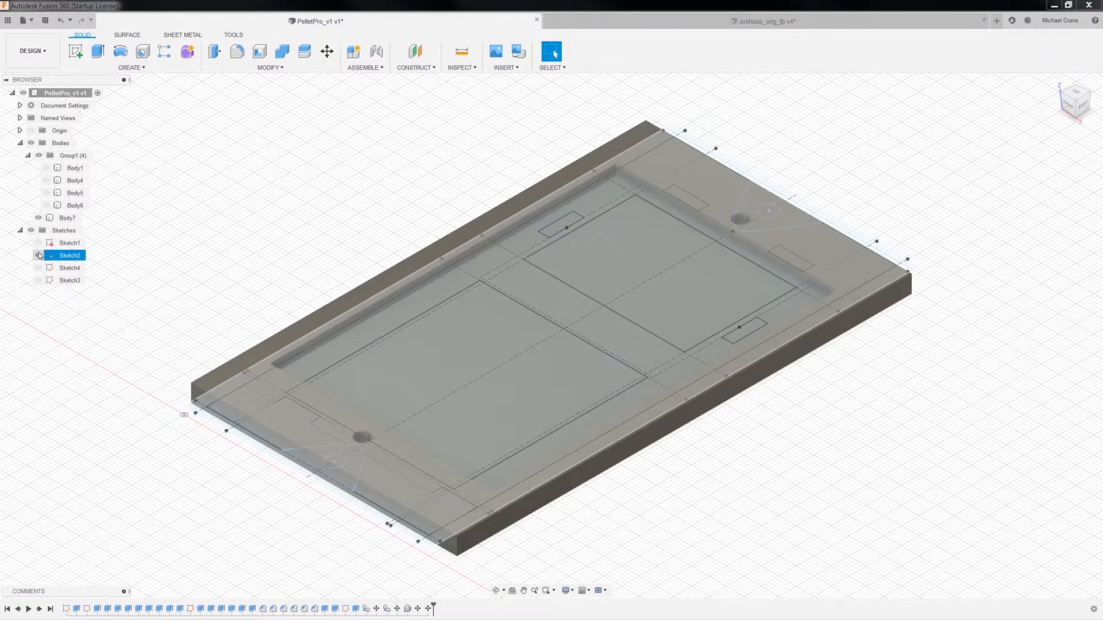
pyautogui.click(1076, 92)
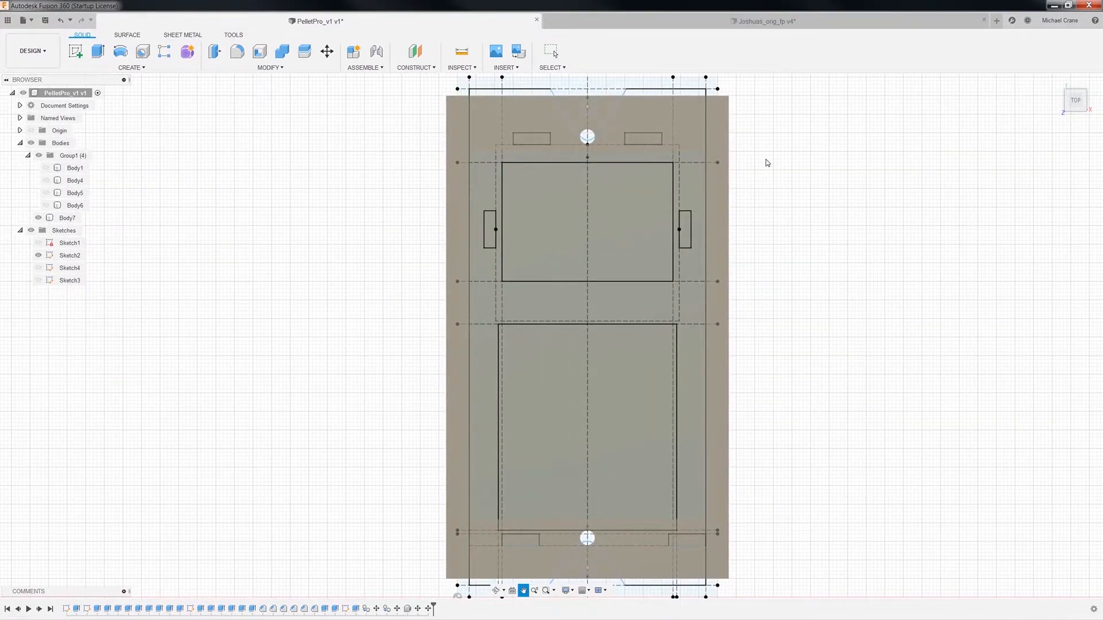
# Step: Begin moving the pasted faceplate as a whole body, placing it beside Sketch2 about 76.62 mm along X and 3.36 mm along Y
pyautogui.click(721, 132)
pyautogui.rightClick(719, 128)
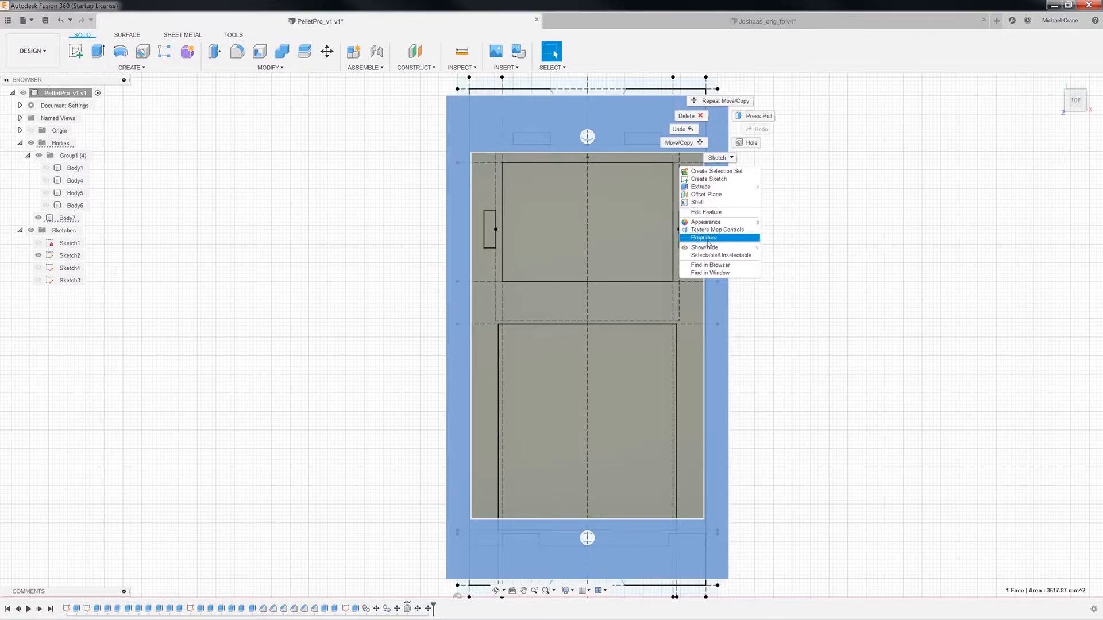
pyautogui.click(681, 143)
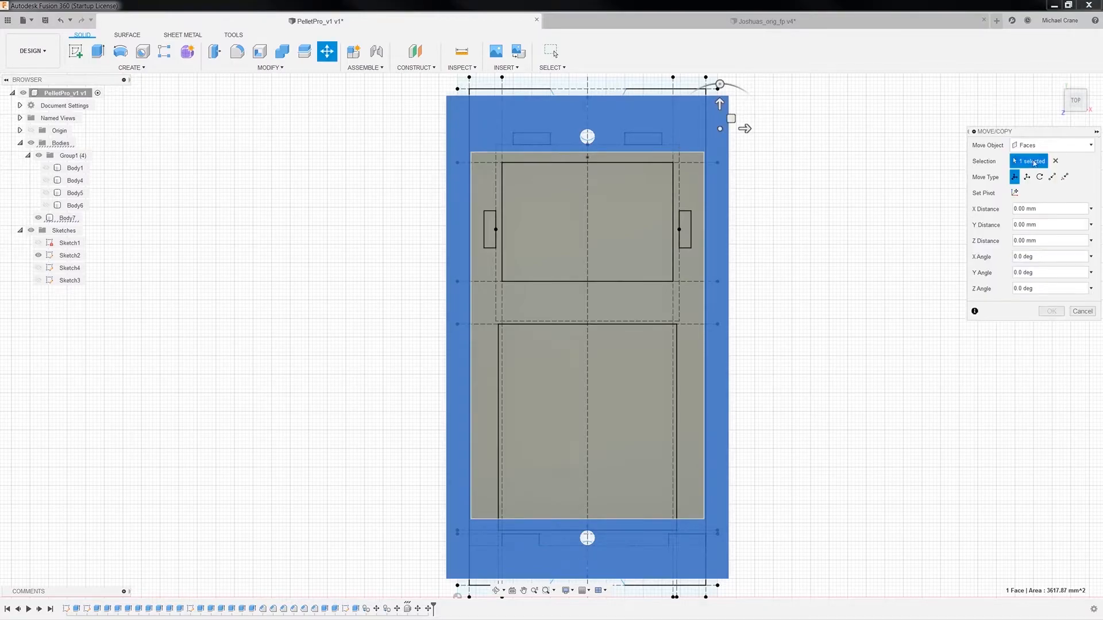
pyautogui.click(1028, 146)
pyautogui.click(1028, 171)
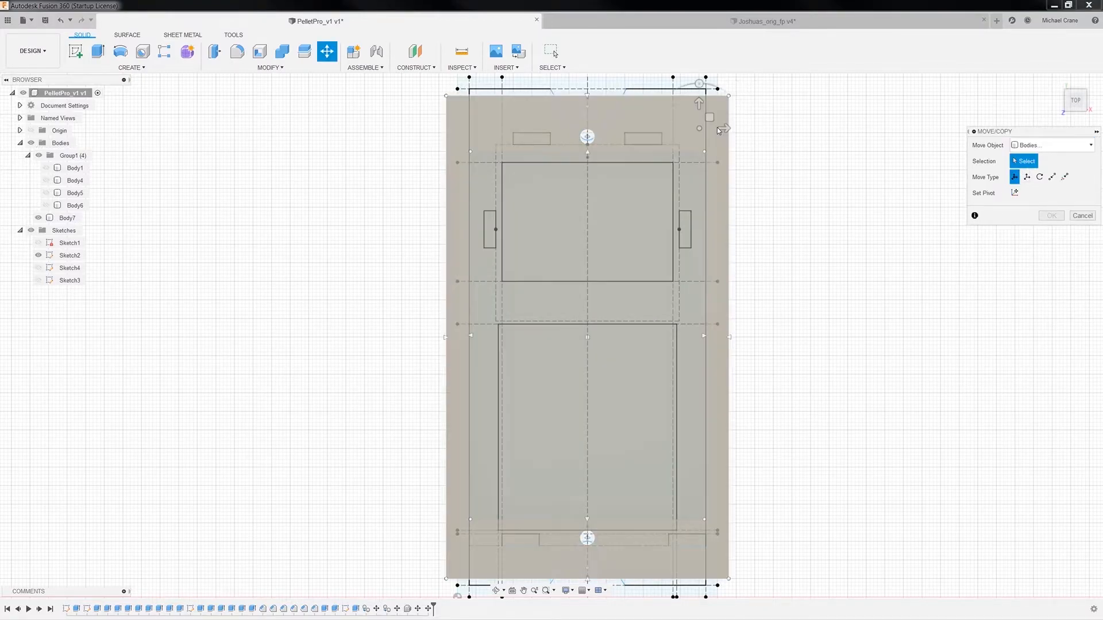
pyautogui.moveTo(734, 118); pyautogui.dragTo(1012, 102)
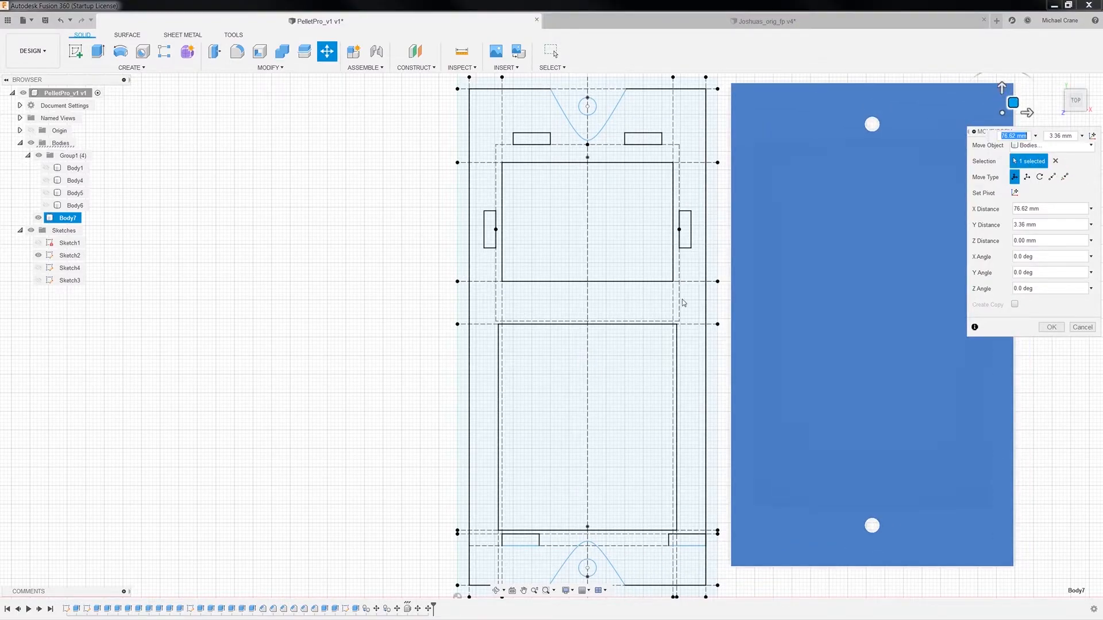
pyautogui.scroll(-2, 639, 316)
pyautogui.moveTo(391, 293); pyautogui.dragTo(334, 280, button='middle')
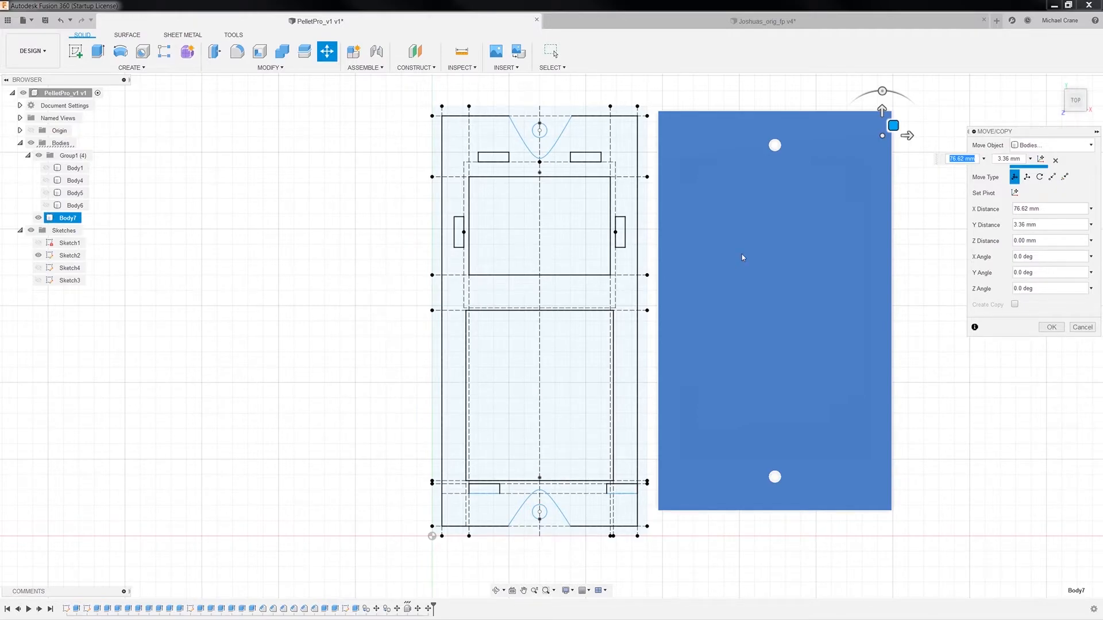
# Step: Bring the faceplate back over Sketch2 with its holes near the centerline, offset about 0.32 mm in X and -0.29 mm in Y
pyautogui.moveTo(892, 125)
pyautogui.mouseDown()
pyautogui.moveTo(639, 127)
pyautogui.moveTo(657, 125)
pyautogui.moveTo(647, 113)
pyautogui.moveTo(660, 124)
pyautogui.mouseUp()
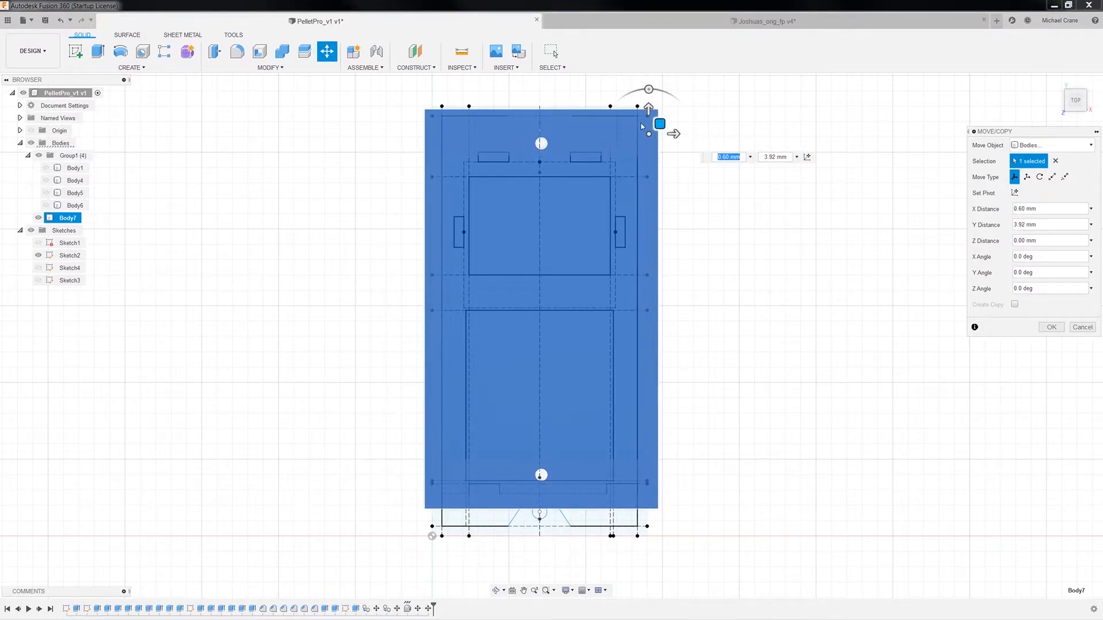
pyautogui.moveTo(659, 123); pyautogui.dragTo(658, 134)
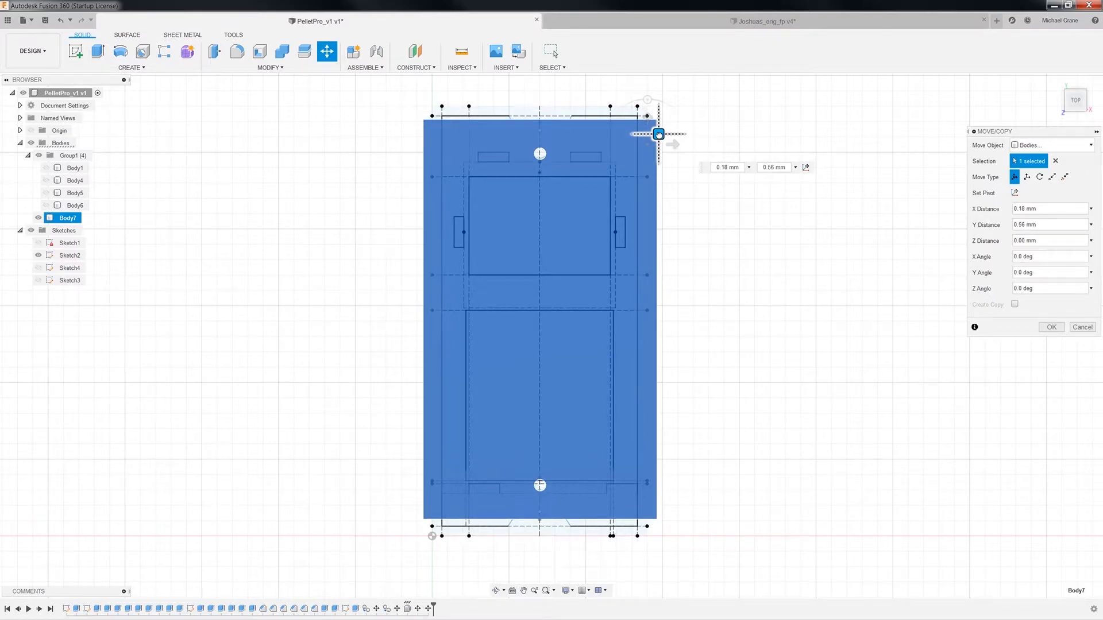
pyautogui.moveTo(658, 134); pyautogui.dragTo(659, 136)
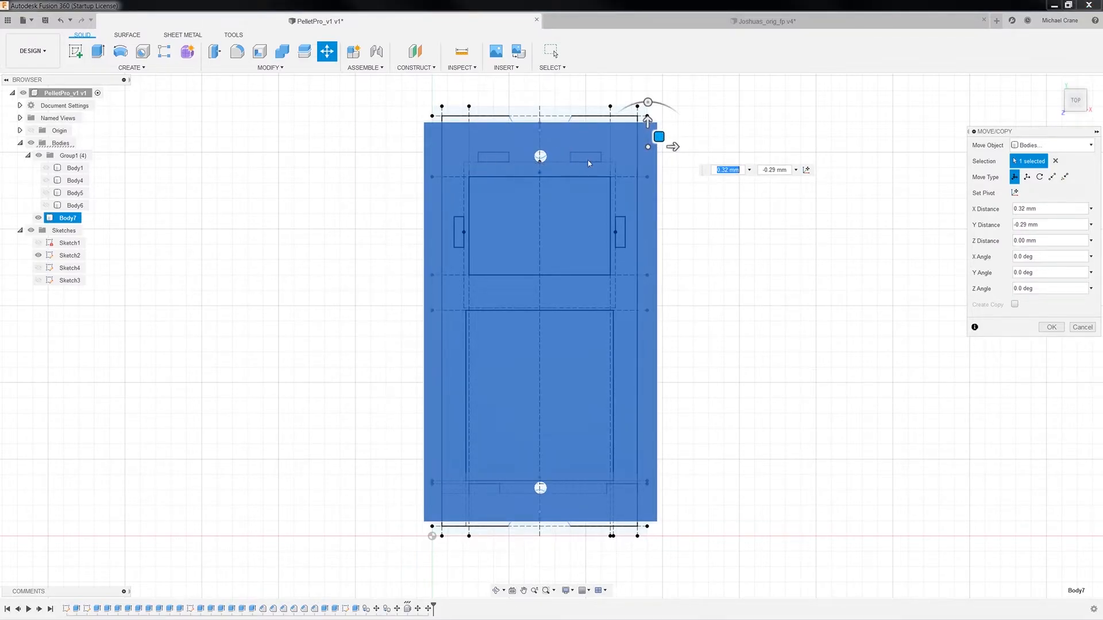
# Step: Shift the faceplate about -0.35 mm along X to center its holes on the sketch centerline and accept the move
pyautogui.scroll(3, 590, 160)
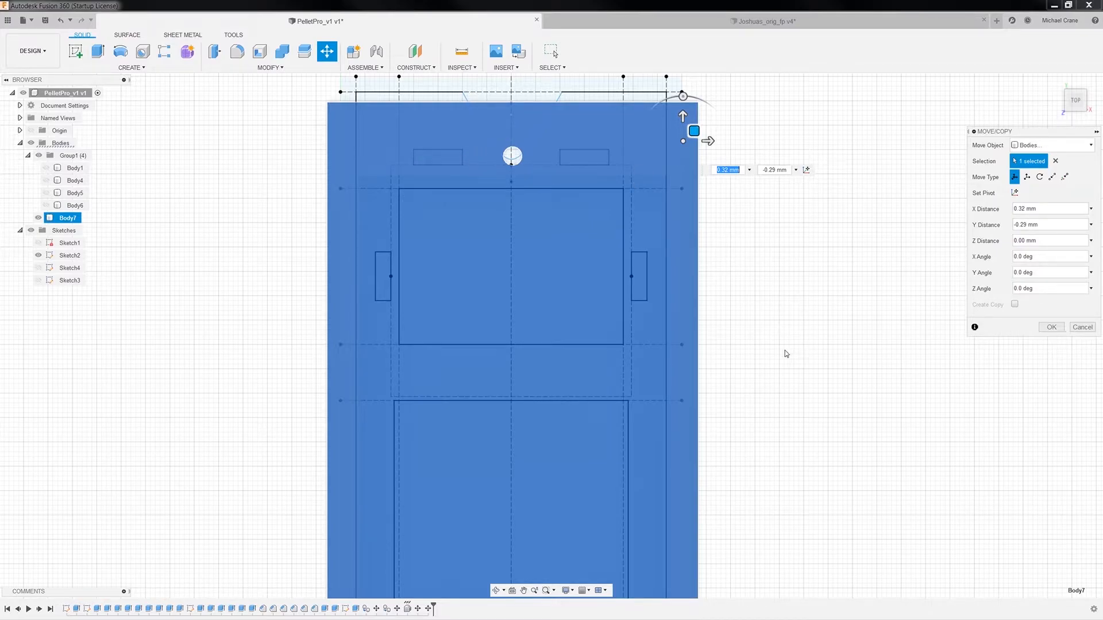
pyautogui.moveTo(709, 141); pyautogui.dragTo(704, 142)
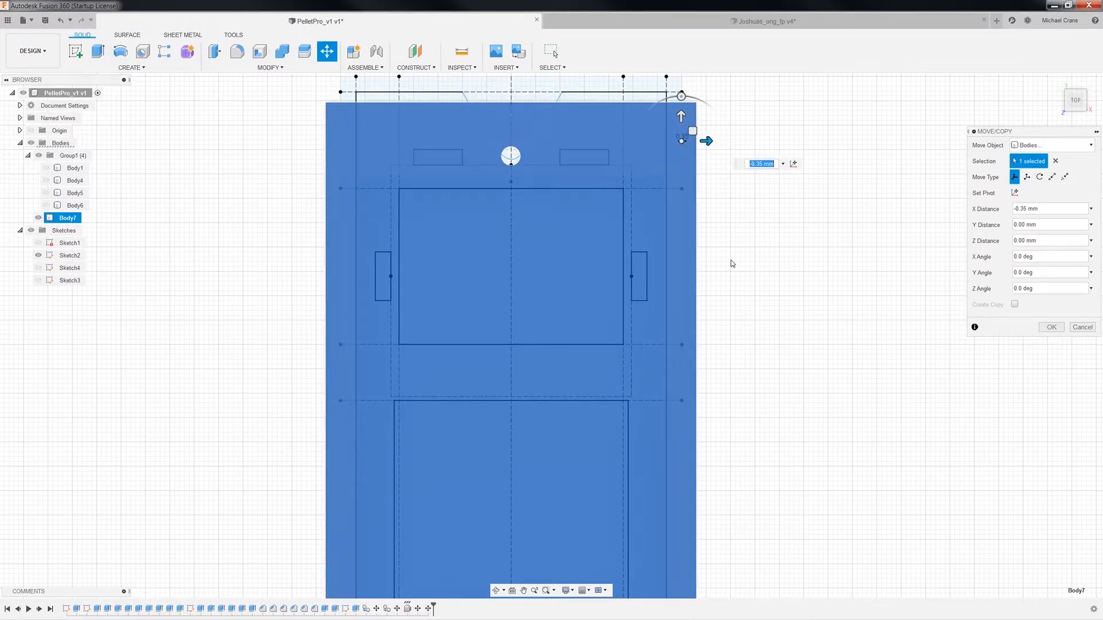
pyautogui.moveTo(797, 357); pyautogui.dragTo(780, 111, button='middle')
pyautogui.scroll(2, 474, 457)
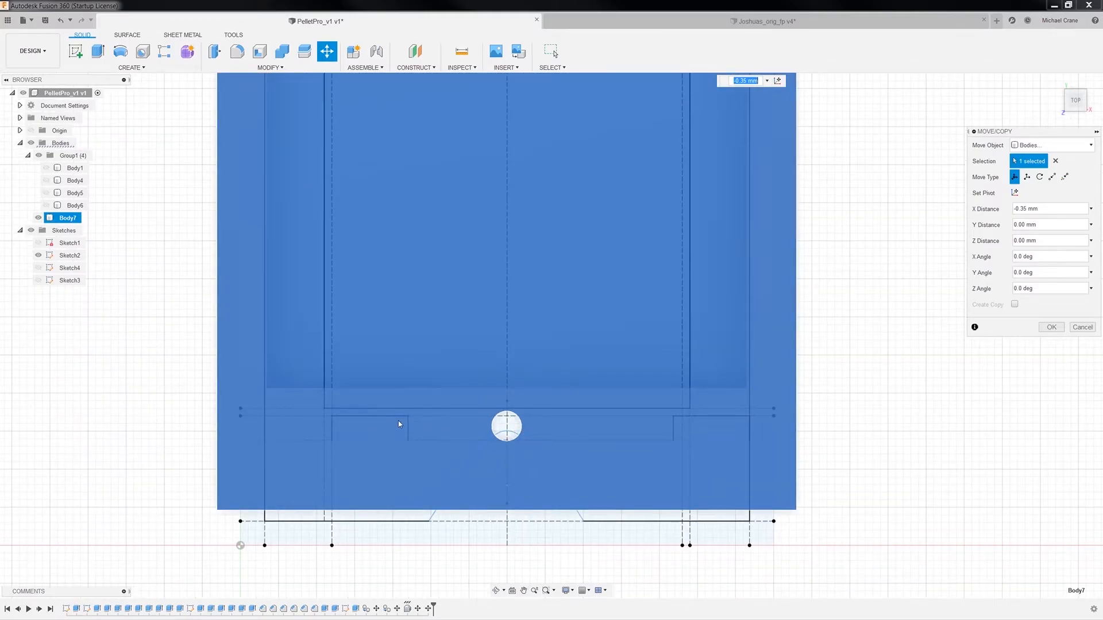
pyautogui.scroll(1, 884, 442)
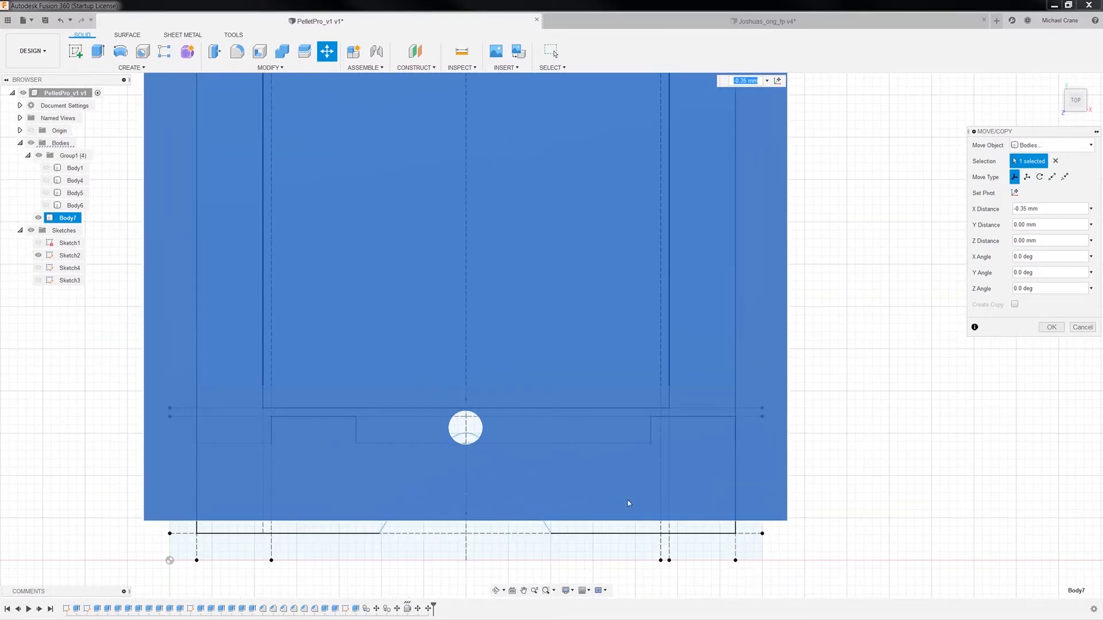
pyautogui.moveTo(448, 550); pyautogui.dragTo(439, 497, button='middle')
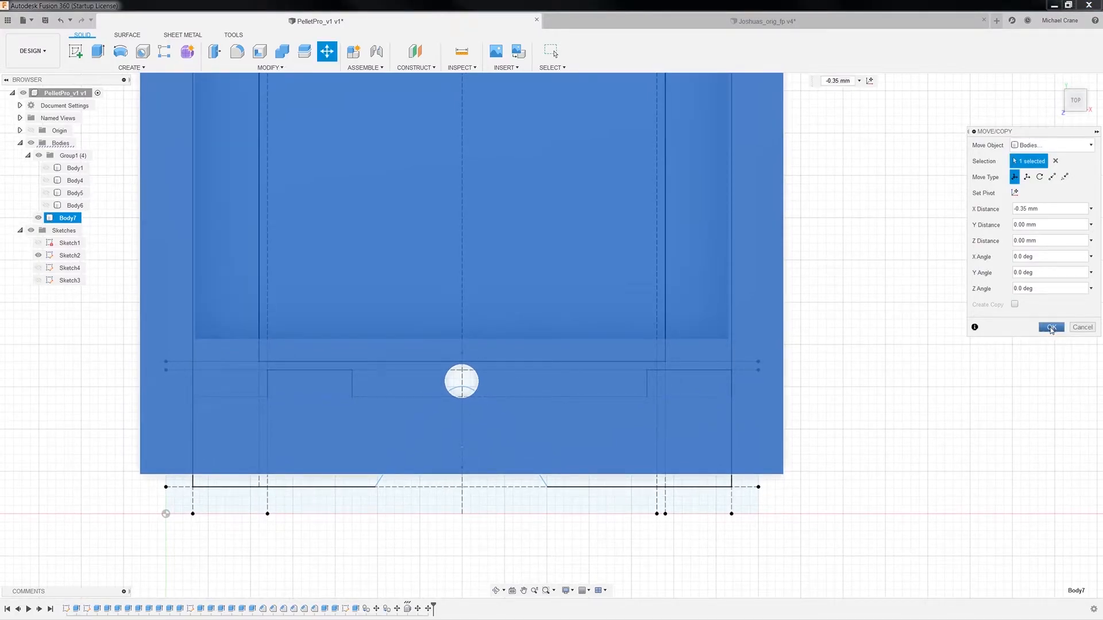
pyautogui.click(1050, 327)
# Step: Examine how the lower slot edges in Sketch2 line up with the faceplate's lower mounting hole
pyautogui.click(315, 379)
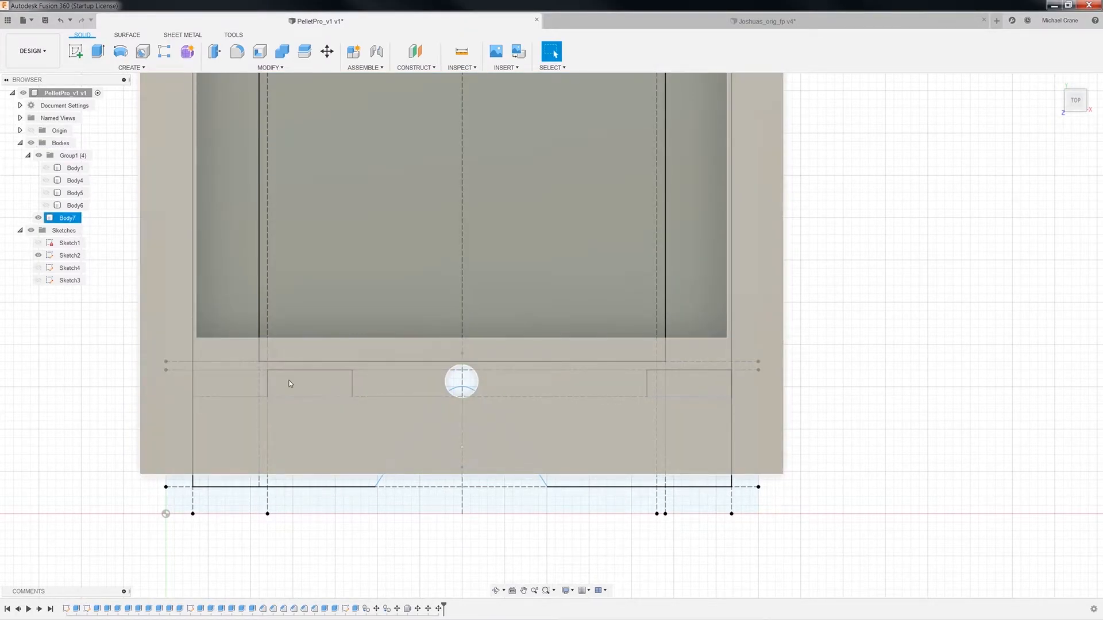
pyautogui.click(317, 371)
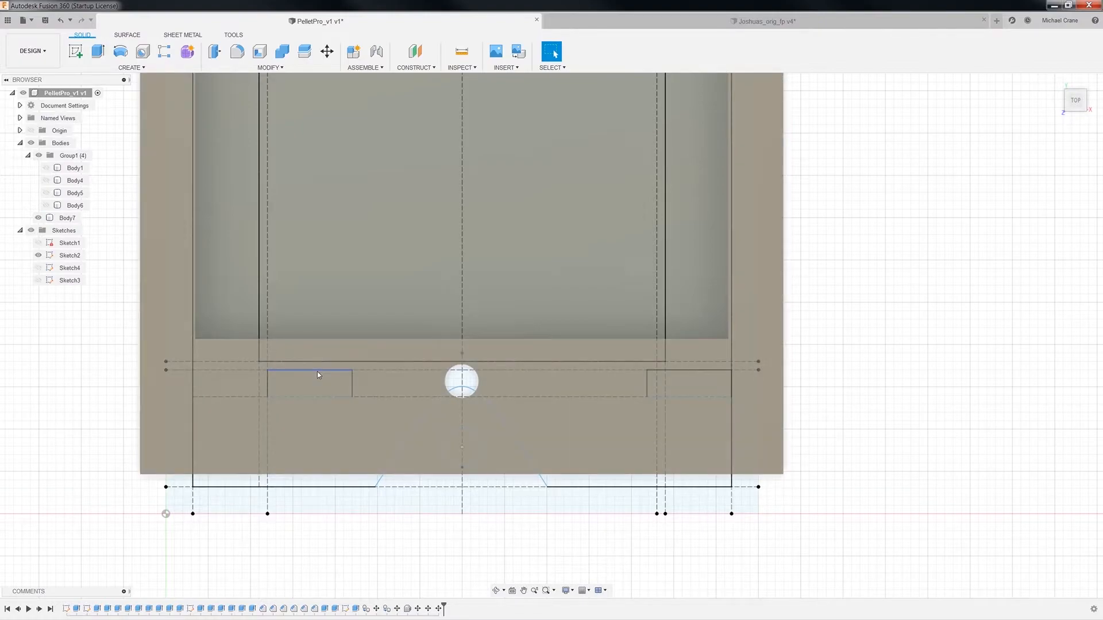
pyautogui.click(460, 369)
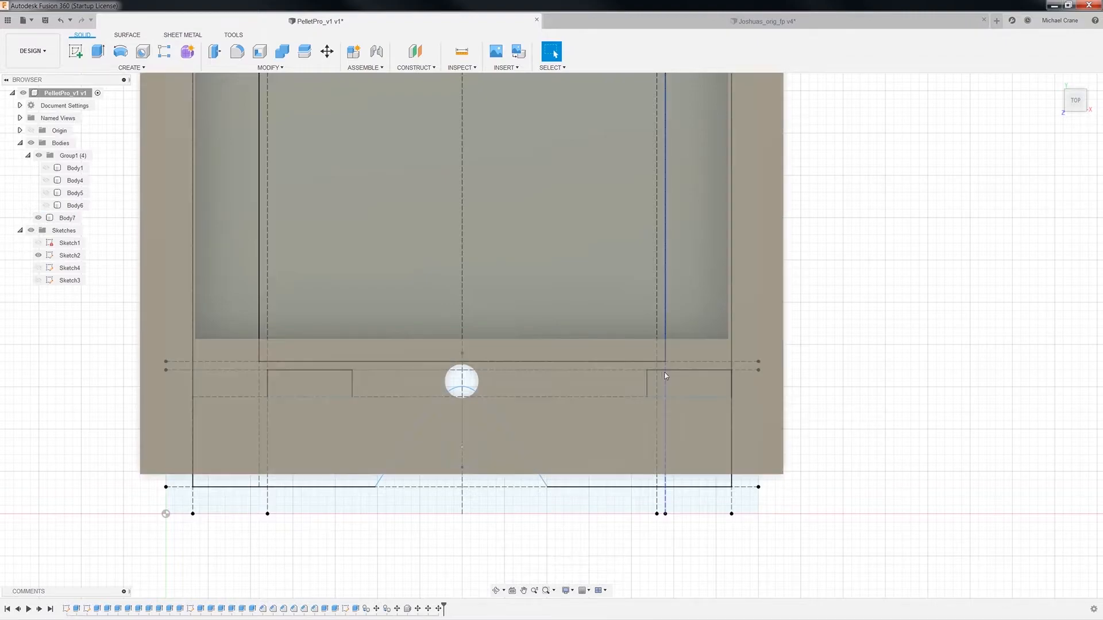
pyautogui.click(316, 367)
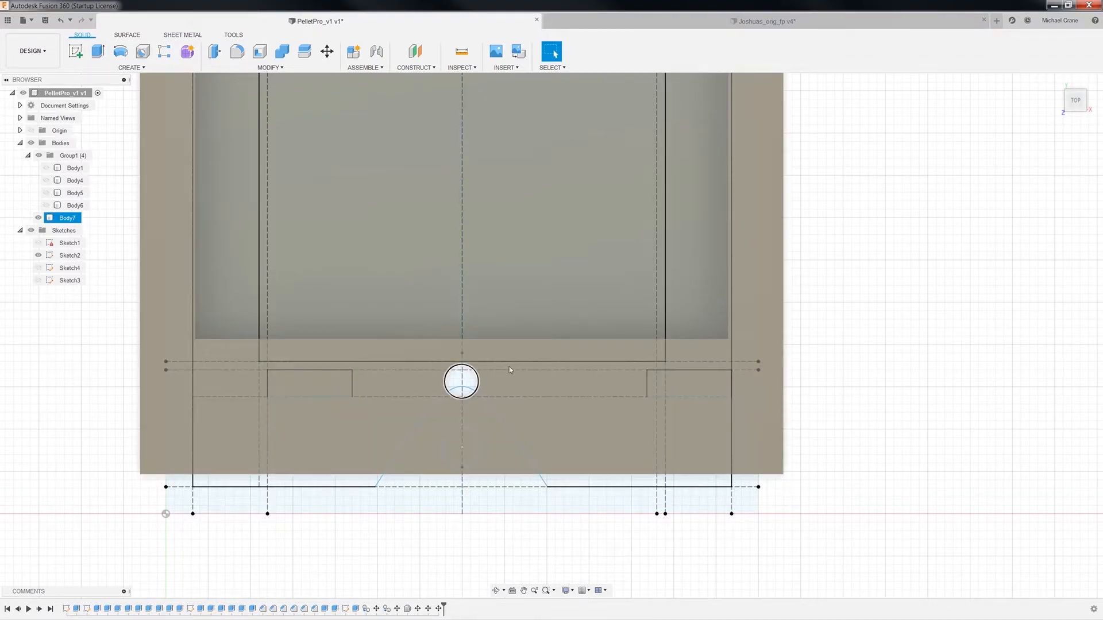
# Step: Hide the faceplate body briefly to inspect Sketch2 alone from the isometric home view, and show it again
pyautogui.click(1057, 83)
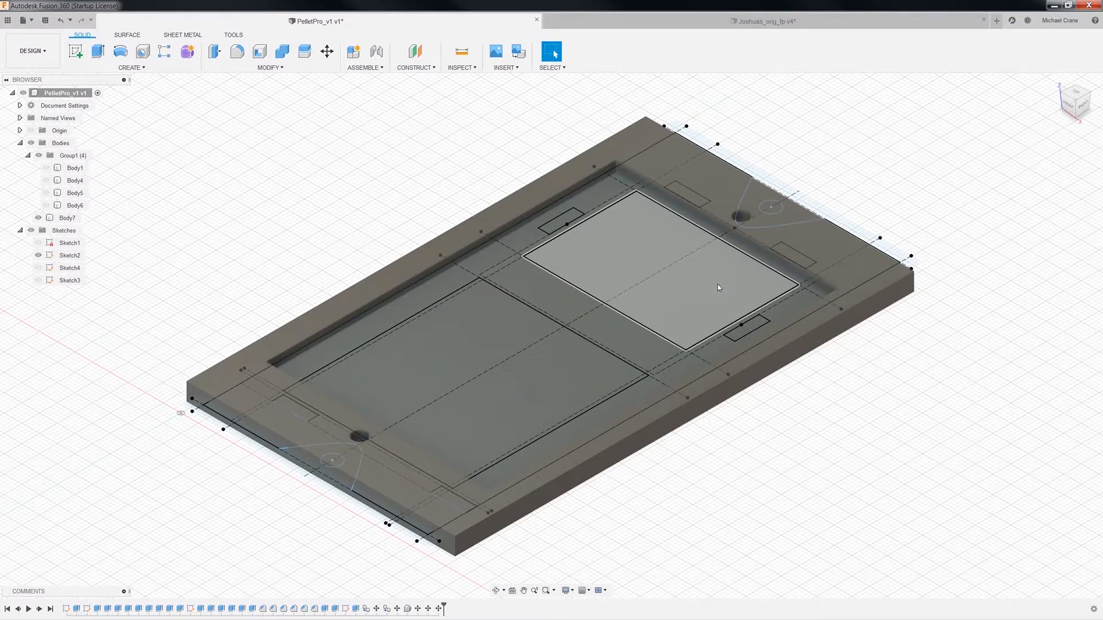
pyautogui.click(38, 218)
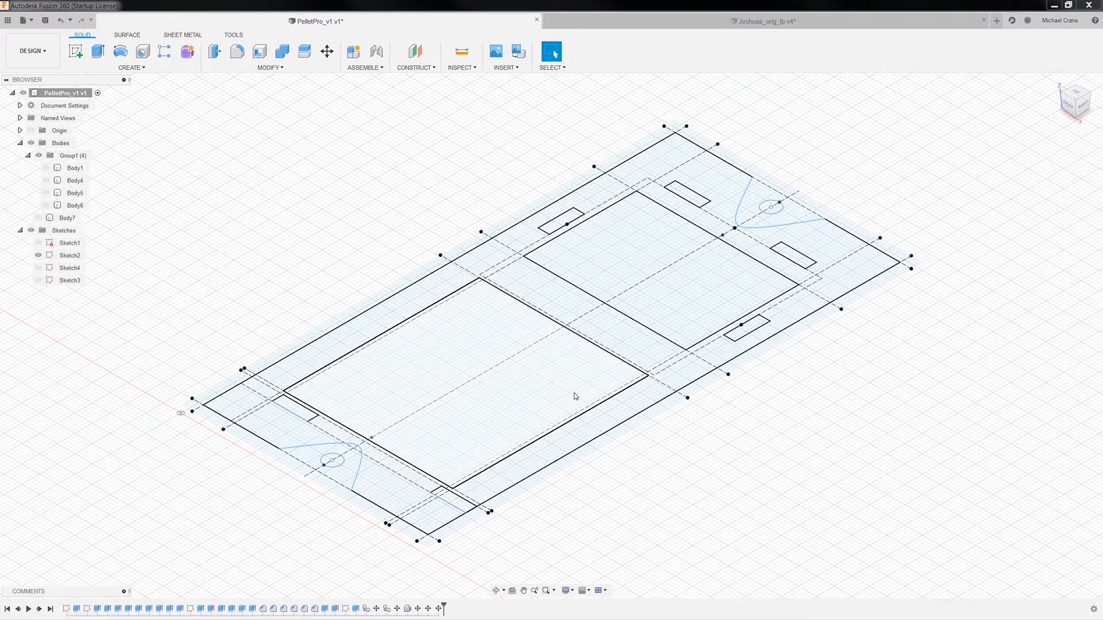
pyautogui.click(40, 219)
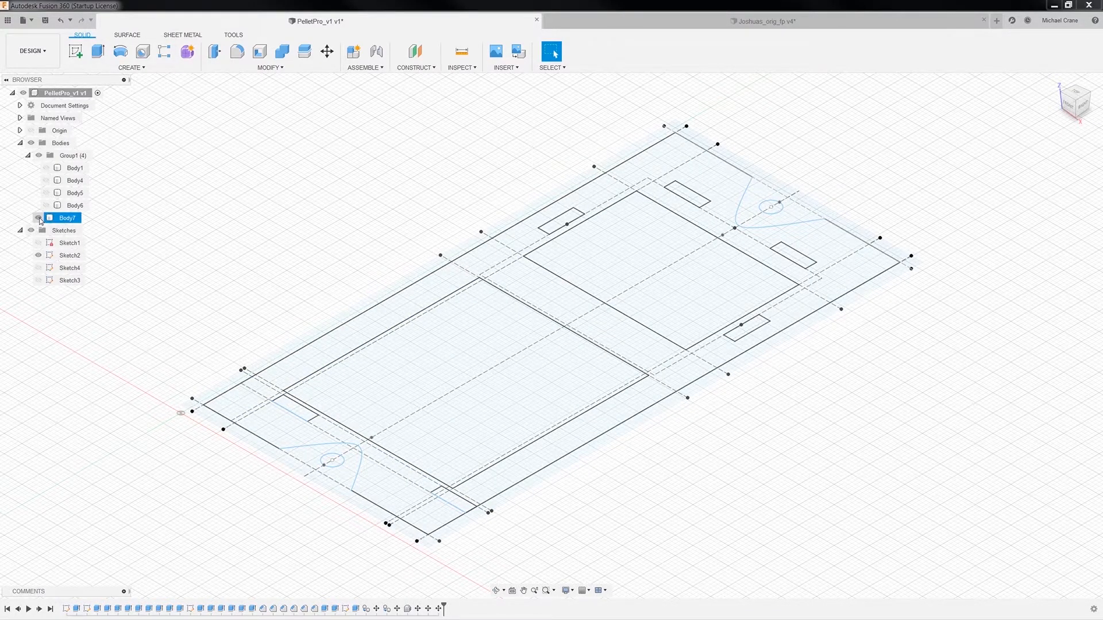
pyautogui.click(39, 218)
pyautogui.press('Escape')
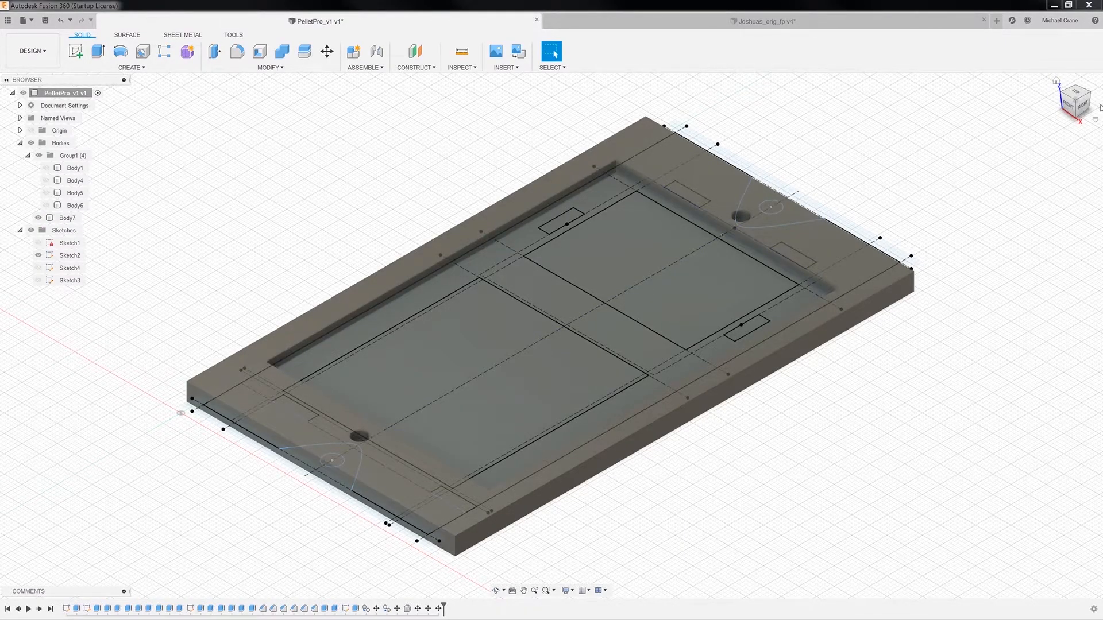
# Step: Inspect from above how the faceplate's upper and lower mounting holes sit relative to the sketch slots and centerline
pyautogui.click(1074, 91)
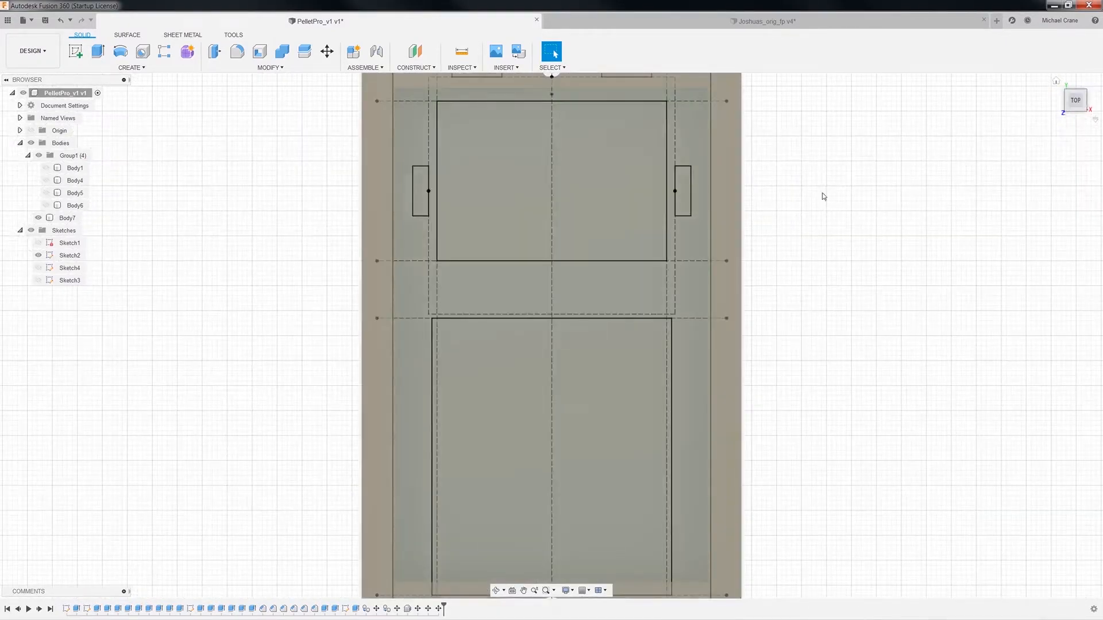
pyautogui.moveTo(795, 261); pyautogui.dragTo(803, 344, button='middle')
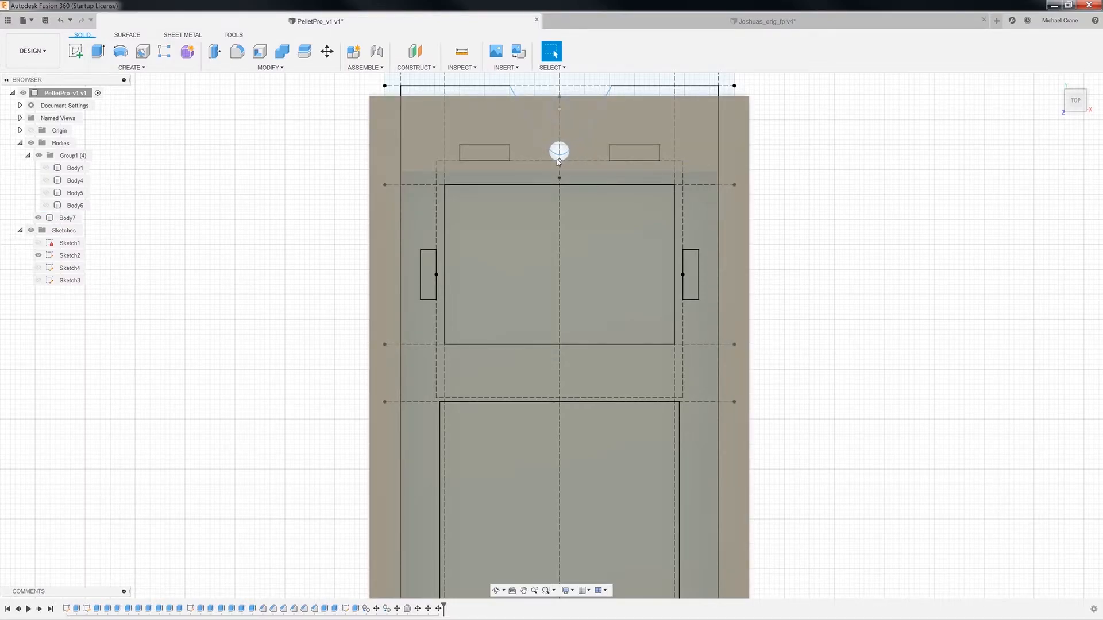
pyautogui.moveTo(839, 467); pyautogui.dragTo(839, 267, button='middle')
pyautogui.press('Escape')
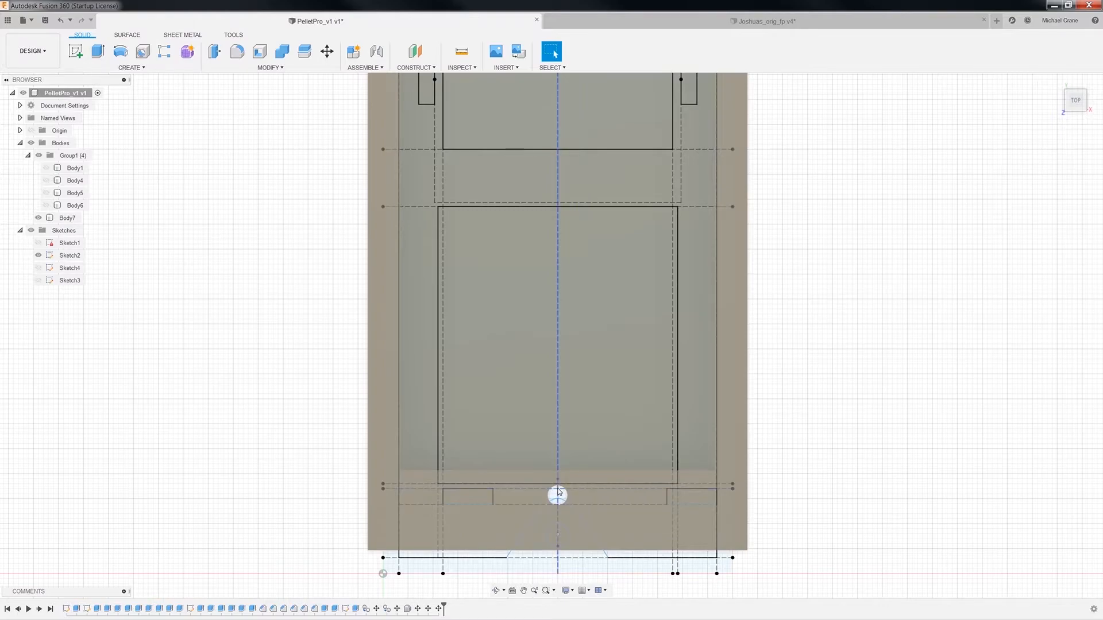
pyautogui.moveTo(795, 493); pyautogui.dragTo(773, 447, button='middle')
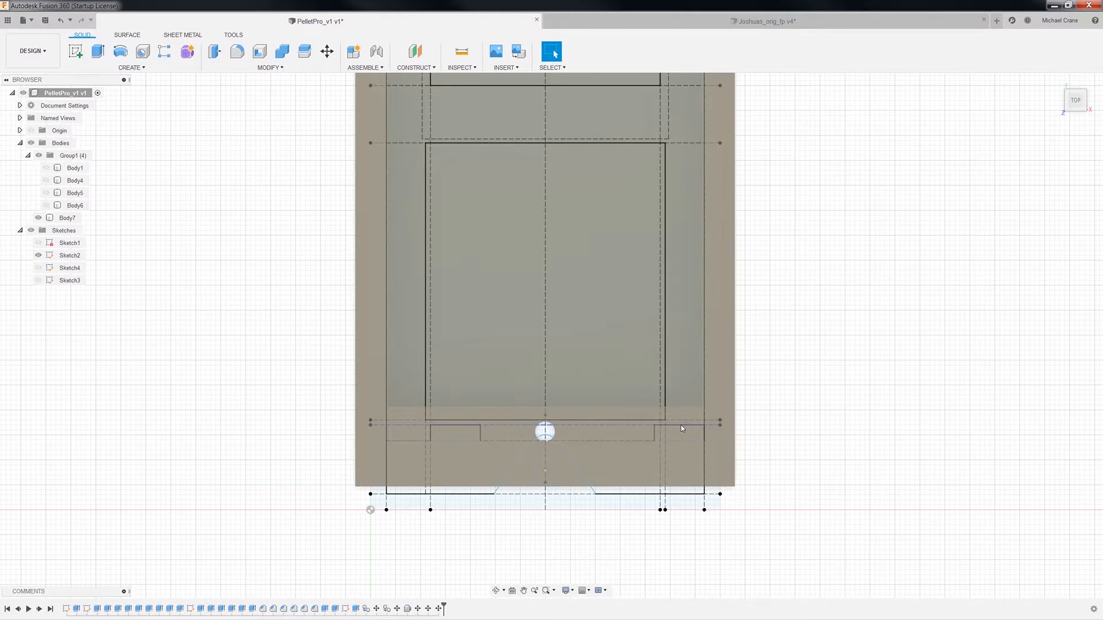
# Step: Measure from the faceplate pocket's upper edge to the lower edges of the upper slots in Sketch2
pyautogui.scroll(-2, 755, 344)
pyautogui.moveTo(802, 230); pyautogui.dragTo(787, 351, button='middle')
pyautogui.moveTo(766, 465); pyautogui.dragTo(771, 425, button='middle')
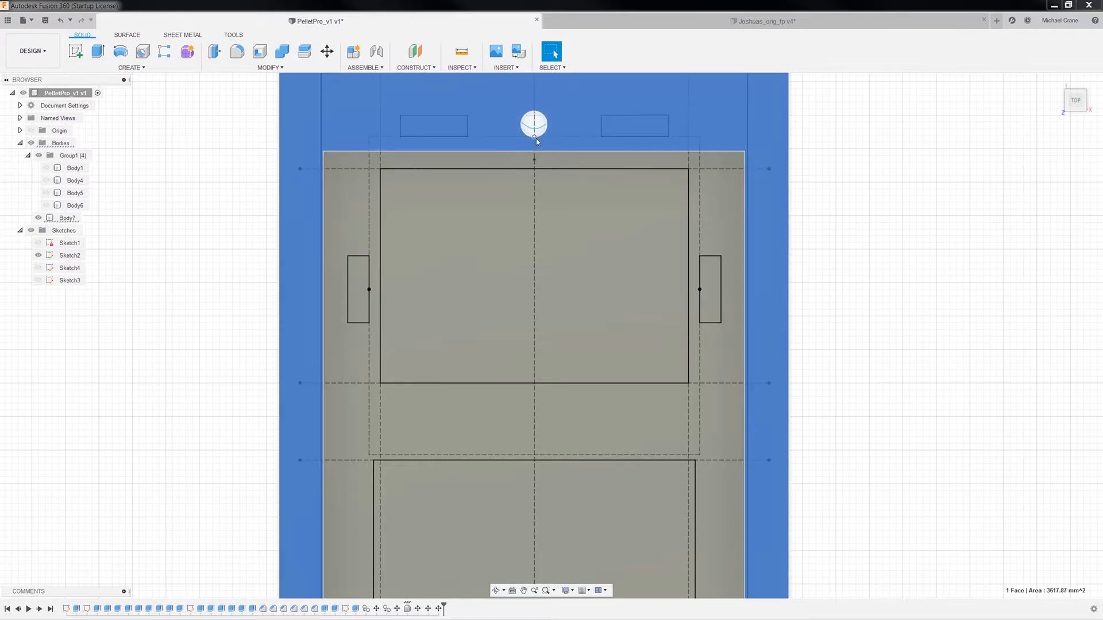
pyautogui.click(462, 52)
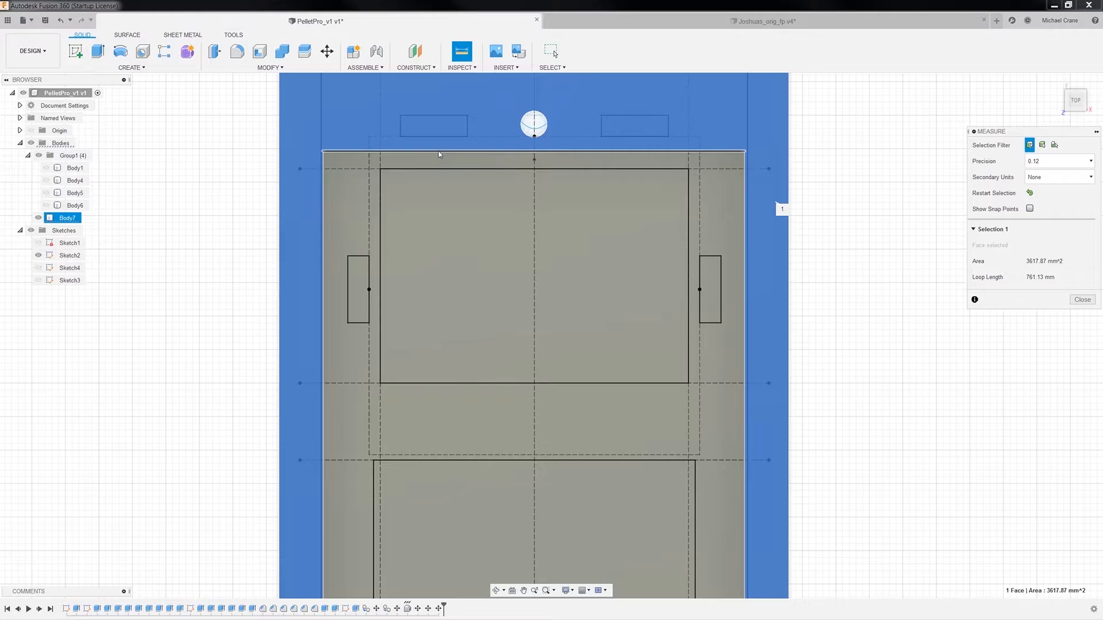
pyautogui.click(438, 150)
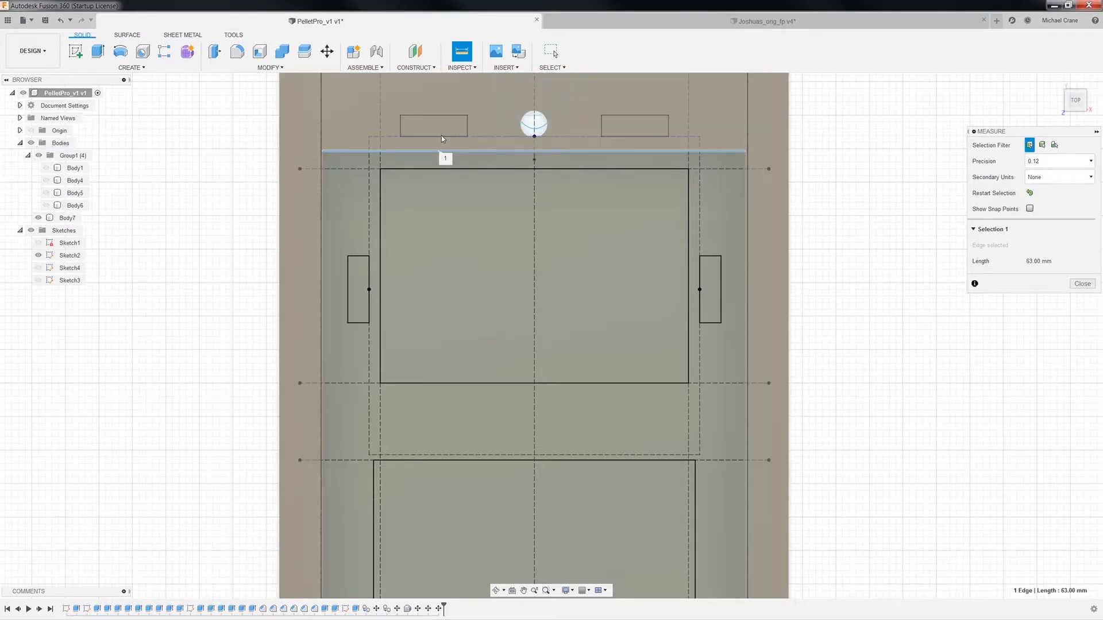
pyautogui.click(441, 136)
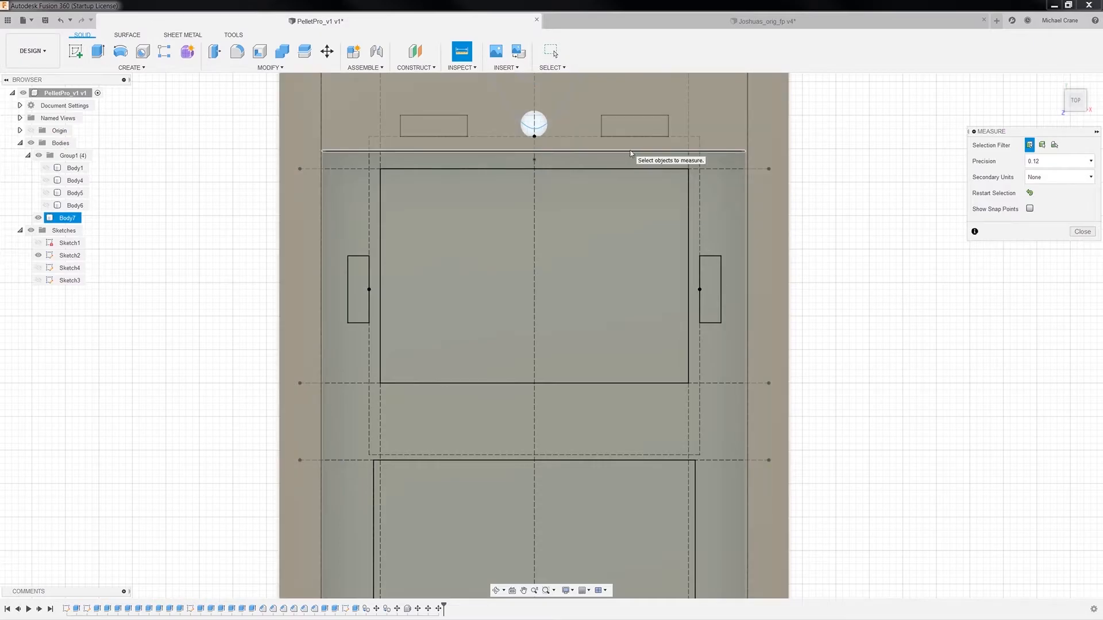
pyautogui.click(631, 152)
pyautogui.click(628, 137)
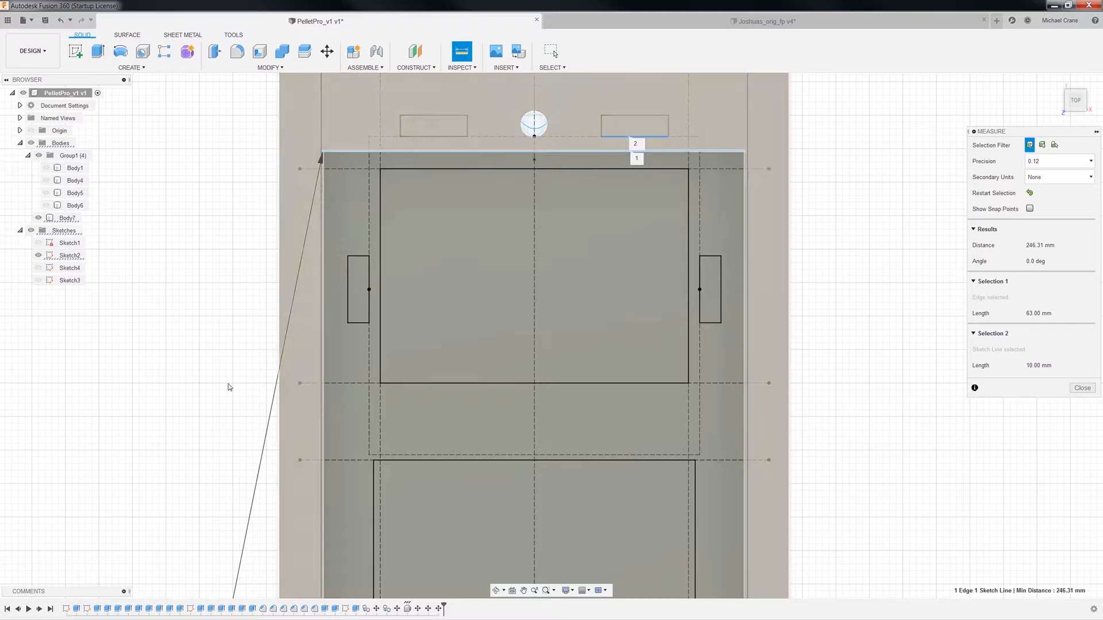
# Step: Restart the measurement and measure from the sketch point at the upper mounting hole to the pocket's upper edge
pyautogui.scroll(-2, 229, 387)
pyautogui.moveTo(183, 445); pyautogui.dragTo(309, 189, button='middle')
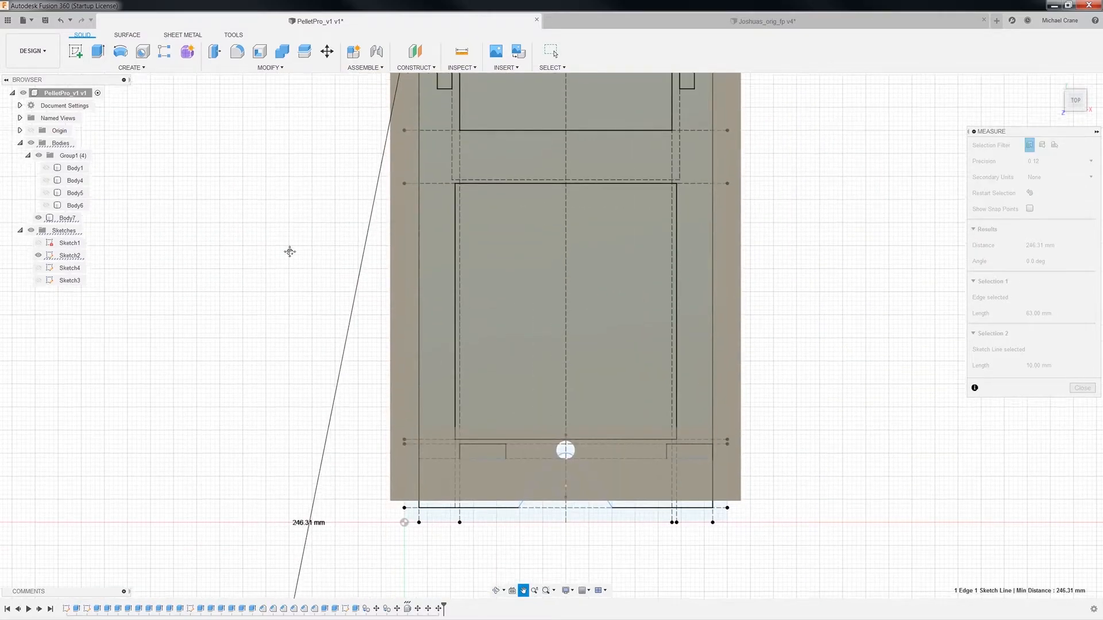
pyautogui.moveTo(291, 249); pyautogui.dragTo(195, 433, button='middle')
pyautogui.scroll(3, 545, 220)
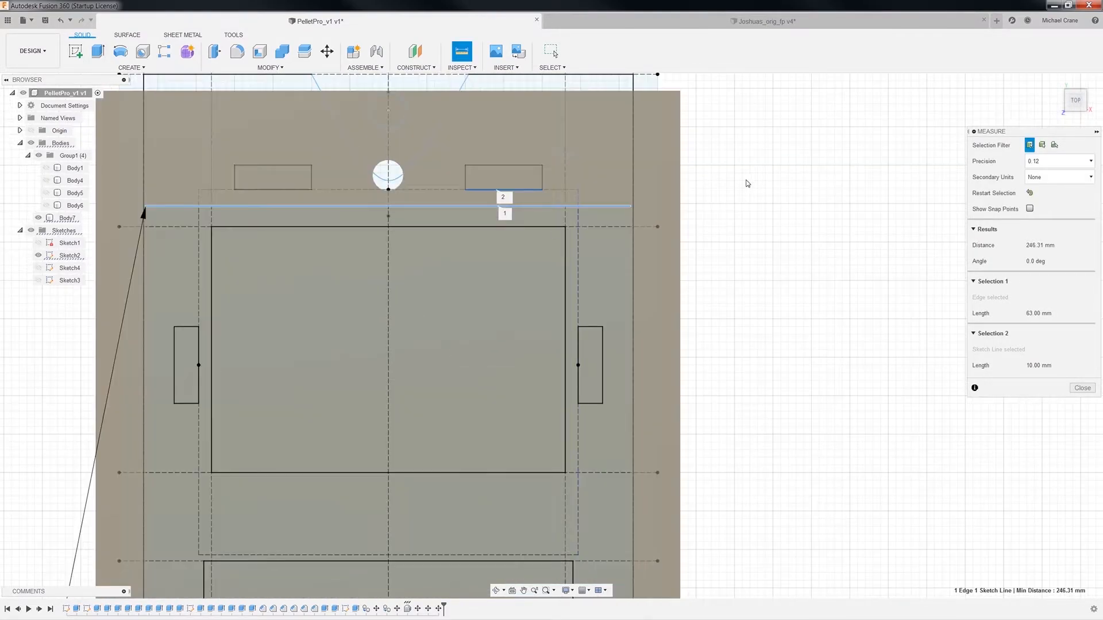
pyautogui.click(746, 181)
pyautogui.scroll(2, 522, 205)
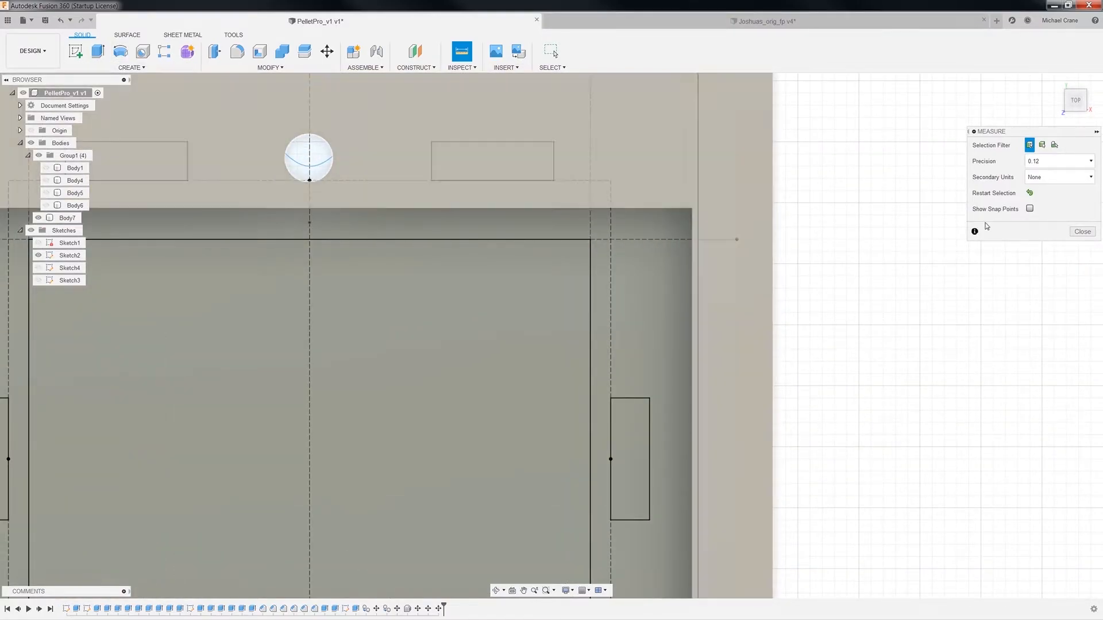
pyautogui.click(309, 181)
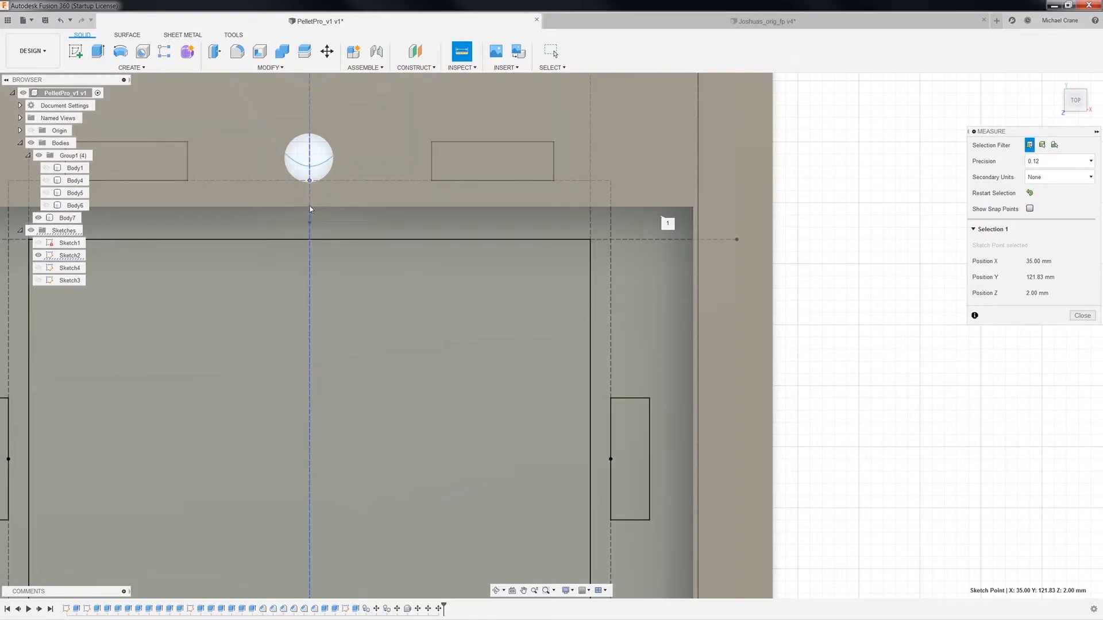
pyautogui.click(325, 209)
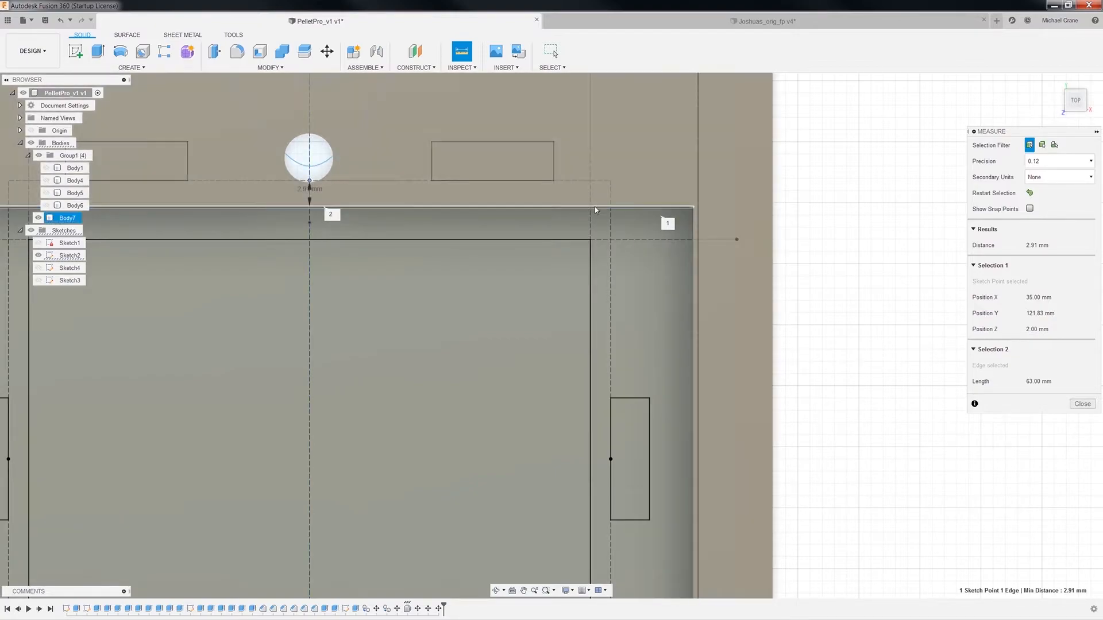
pyautogui.scroll(-3, 349, 272)
pyautogui.scroll(-1, 390, 372)
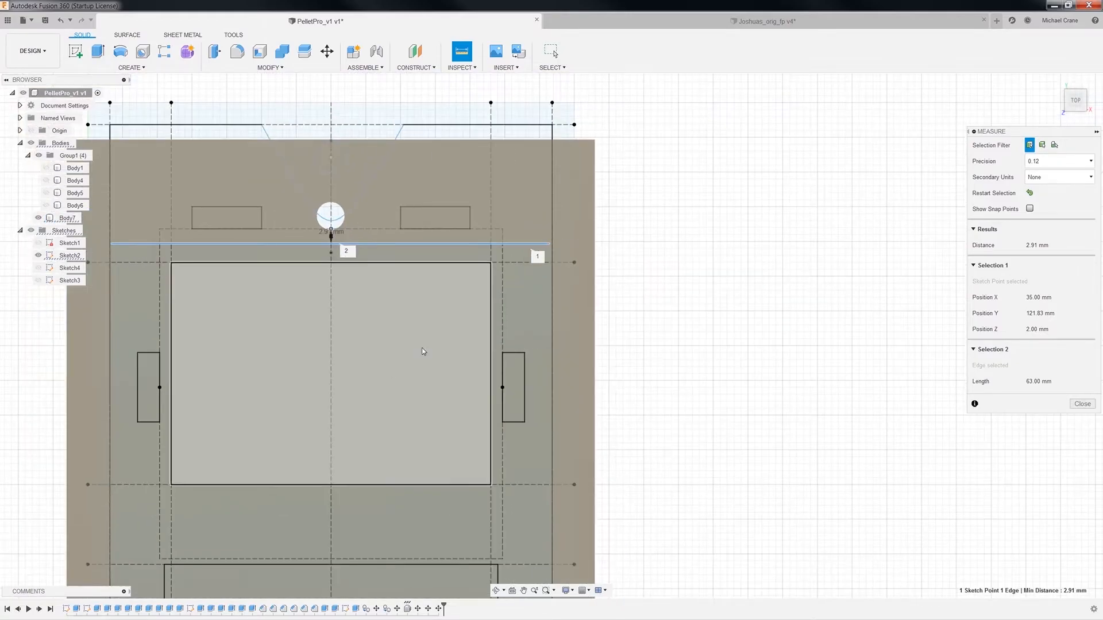
pyautogui.press('Escape')
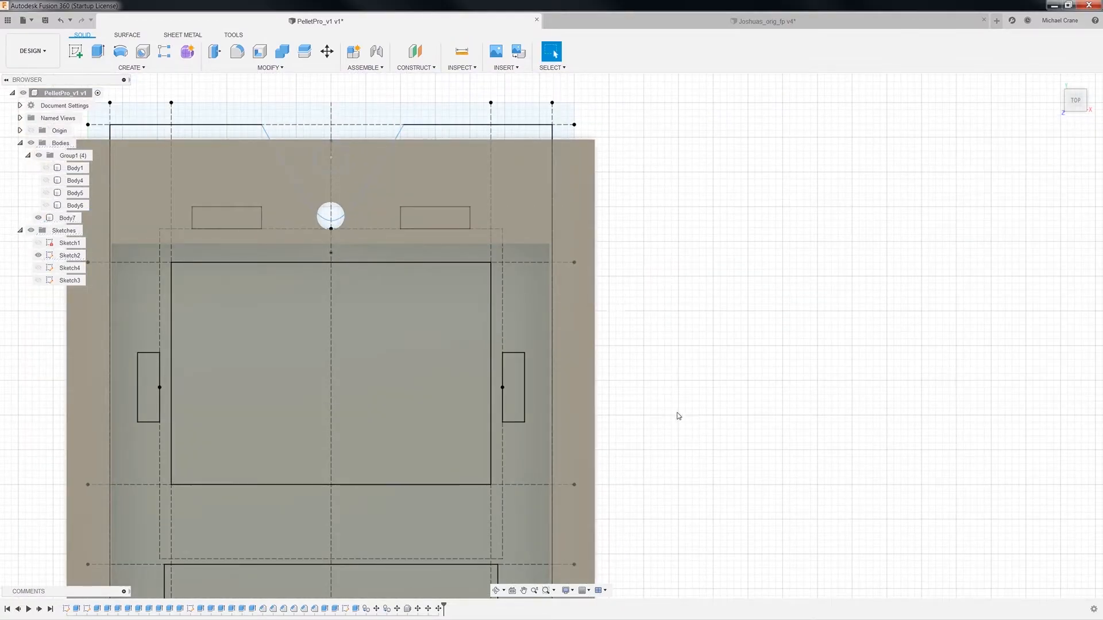
# Step: Examine the construction line below the upper slots in Sketch2 against the faceplate's front face and pocket edge
pyautogui.scroll(1, 666, 416)
pyautogui.click(414, 264)
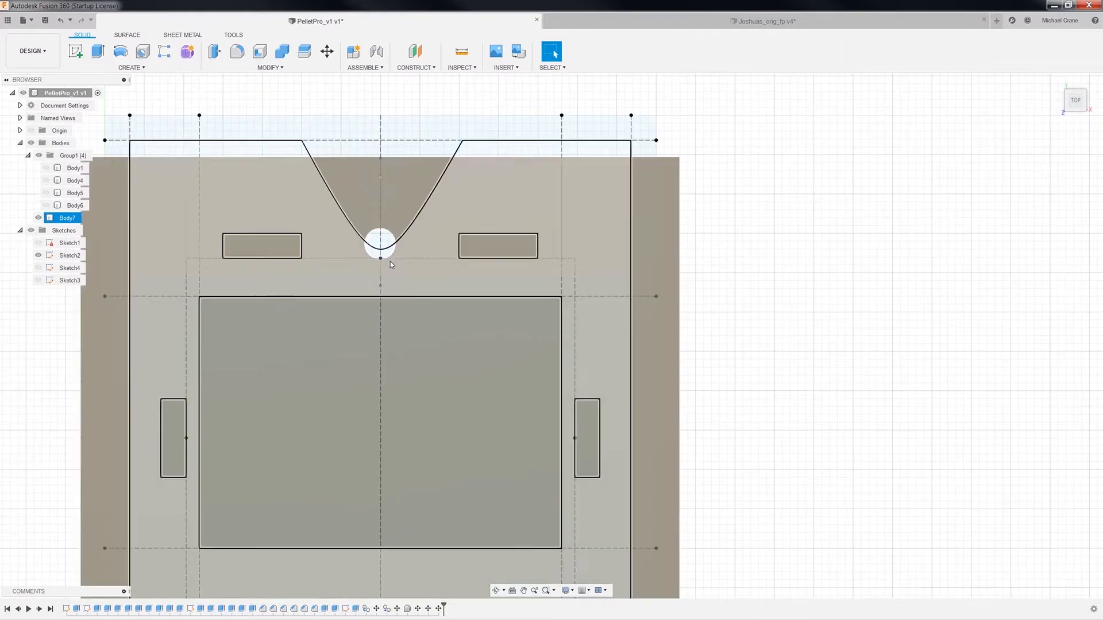
pyautogui.press('Escape')
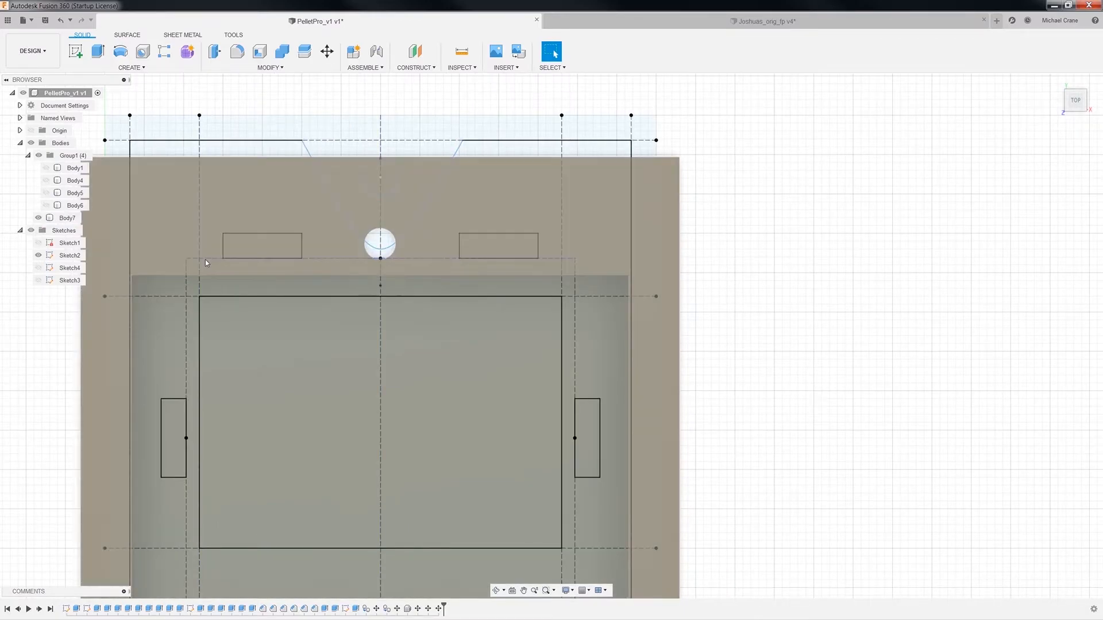
pyautogui.click(204, 260)
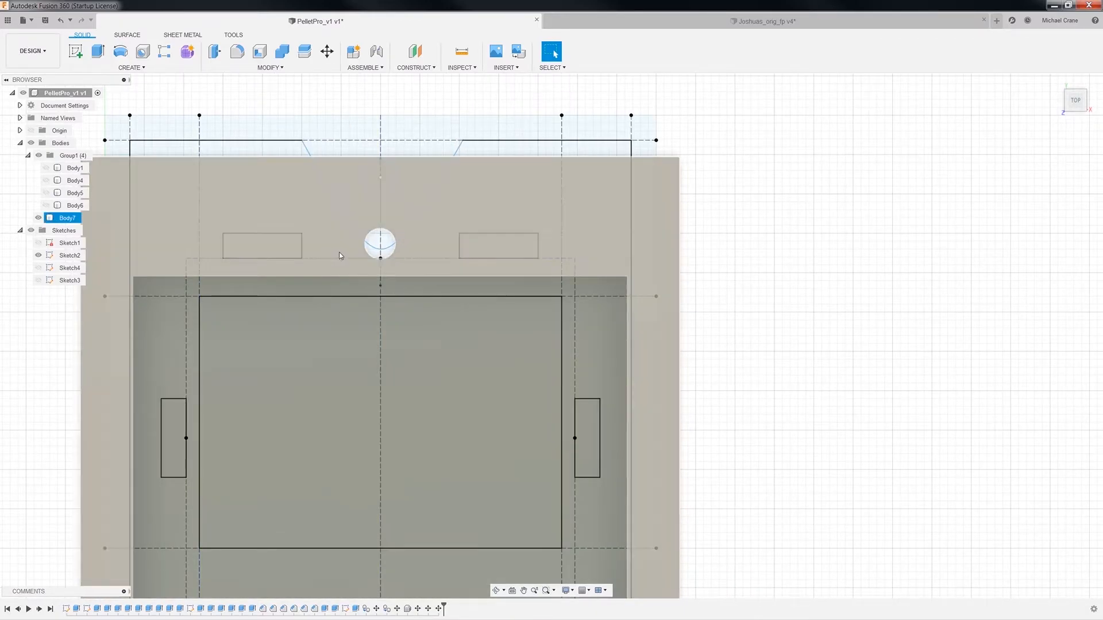
pyautogui.press('Escape')
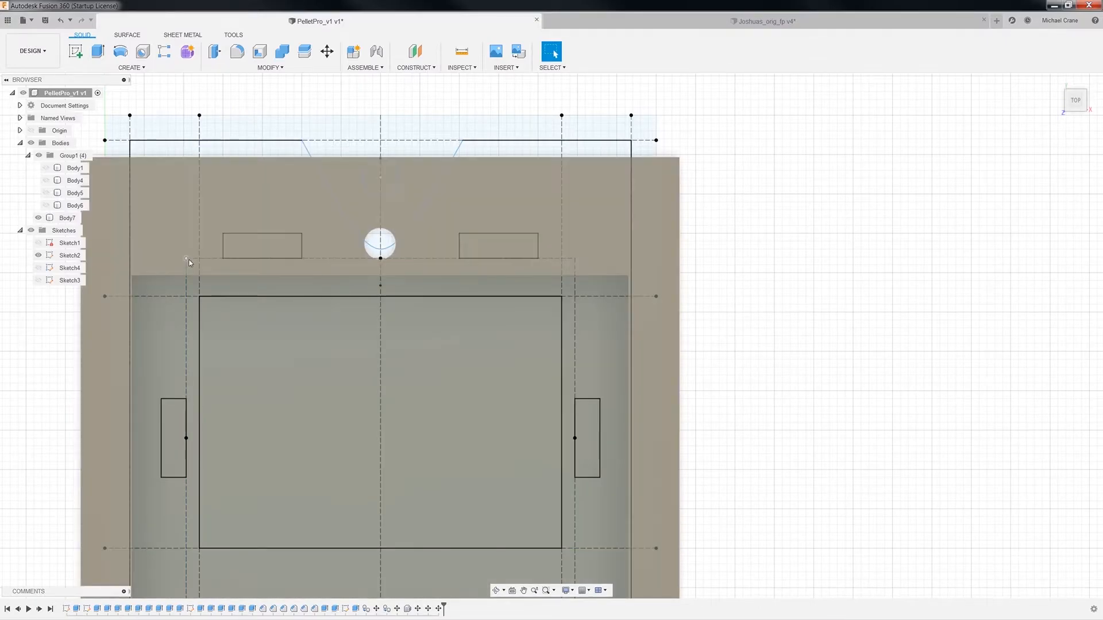
pyautogui.click(187, 259)
pyautogui.click(195, 258)
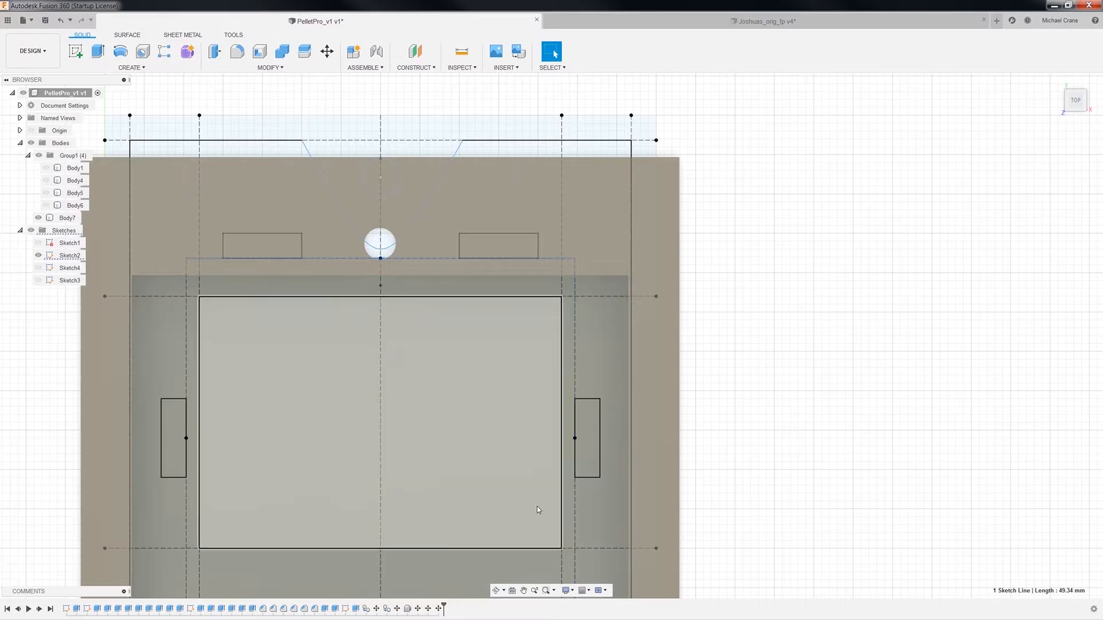
pyautogui.click(627, 287)
pyautogui.click(662, 268)
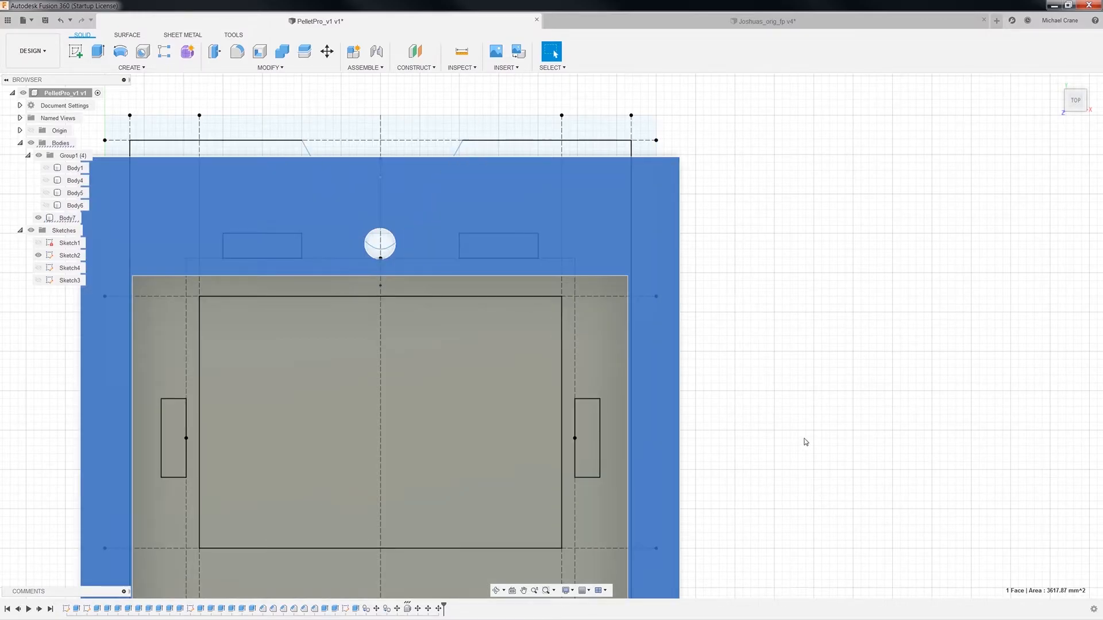
# Step: Examine how the whole faceplate lines up with Sketch2 between the upper and lower mounting holes
pyautogui.scroll(-2, 808, 443)
pyautogui.moveTo(766, 485); pyautogui.dragTo(777, 314, button='middle')
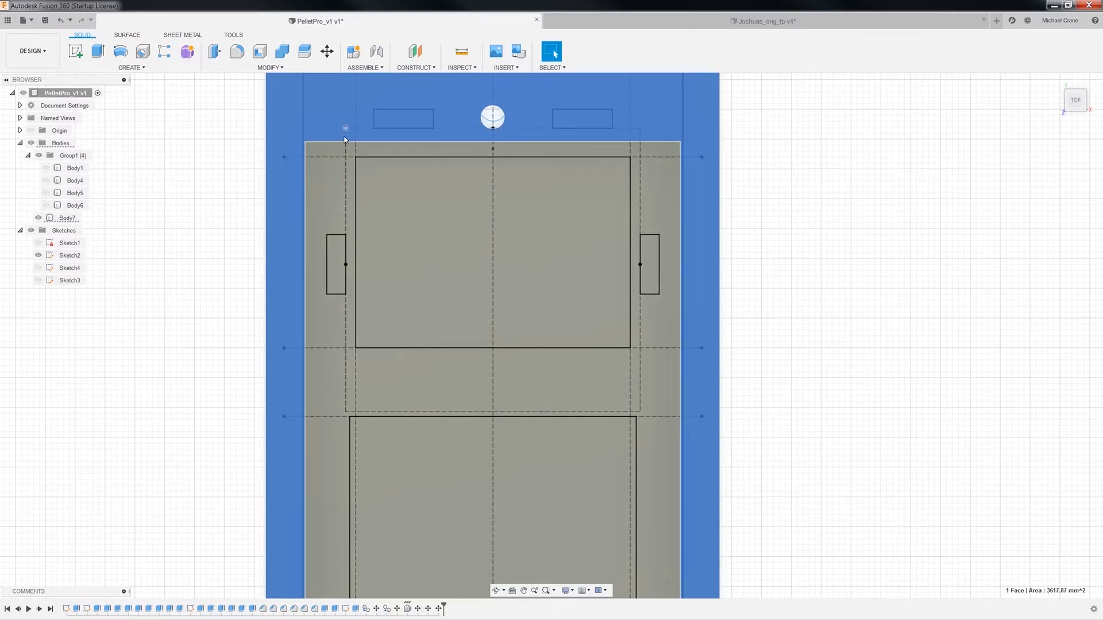
pyautogui.scroll(-2, 836, 402)
pyautogui.moveTo(834, 444); pyautogui.dragTo(765, 300, button='middle')
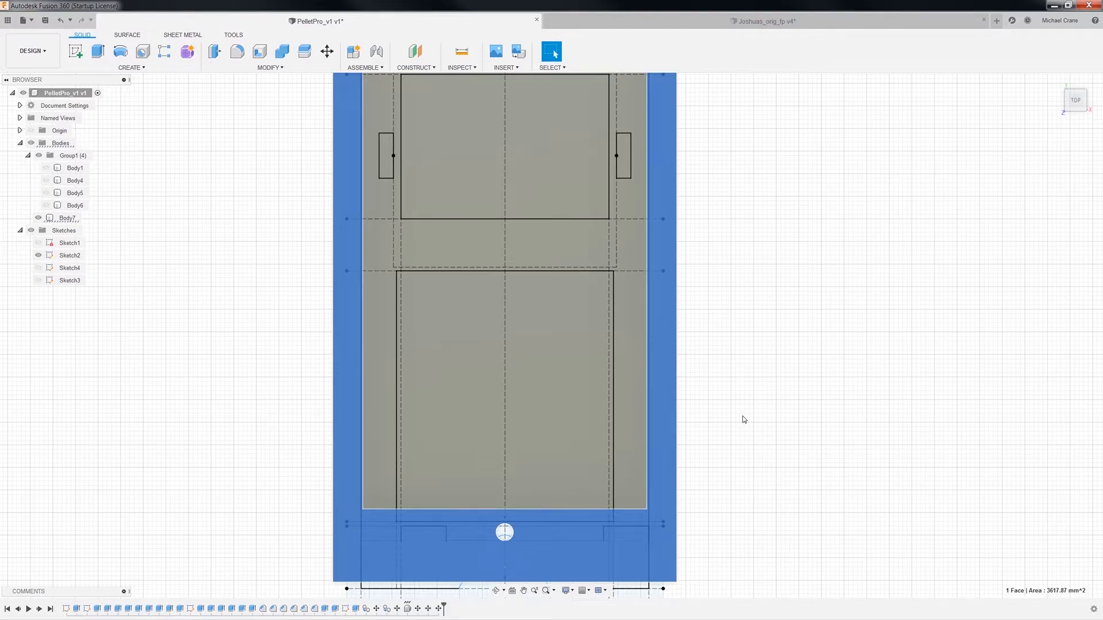
pyautogui.moveTo(744, 419); pyautogui.dragTo(725, 473, button='middle')
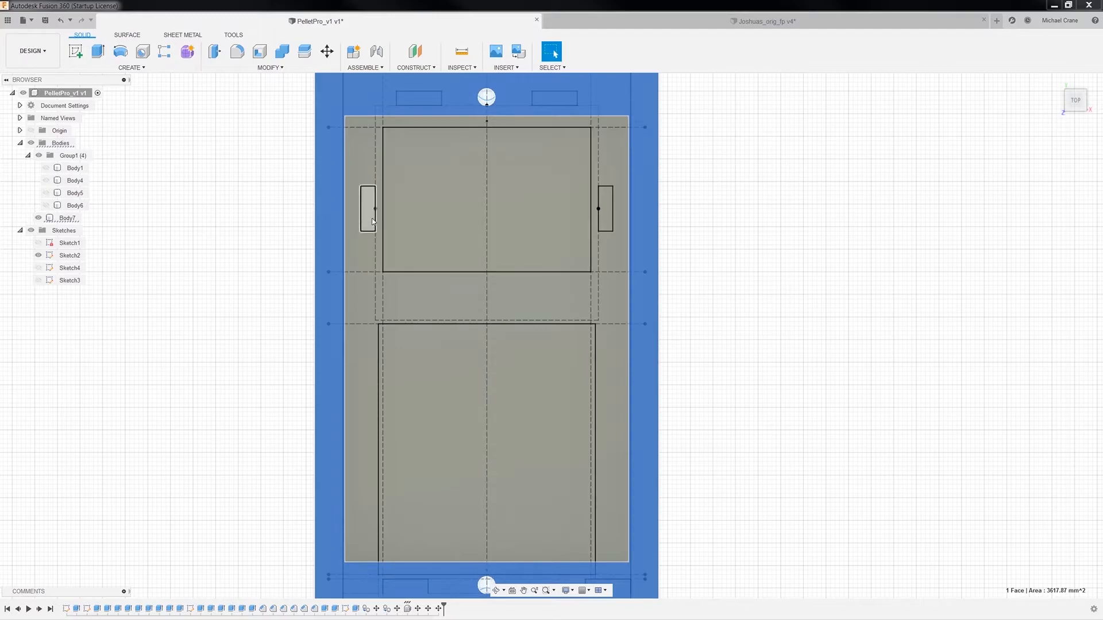
pyautogui.click(688, 320)
pyautogui.scroll(-2, 688, 316)
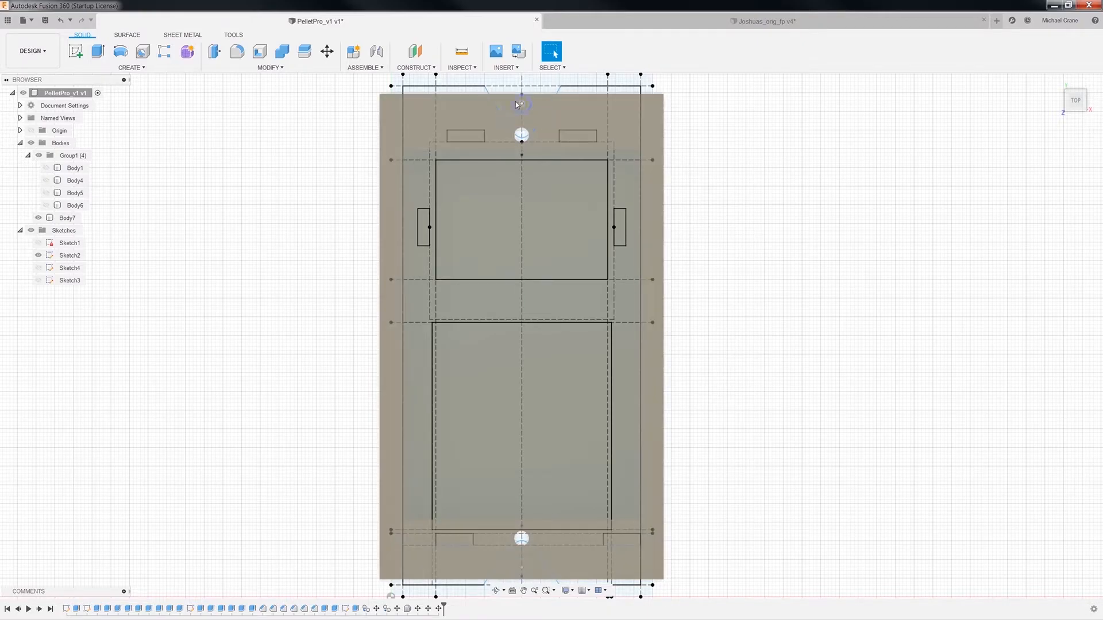
pyautogui.moveTo(715, 138); pyautogui.dragTo(707, 205, button='middle')
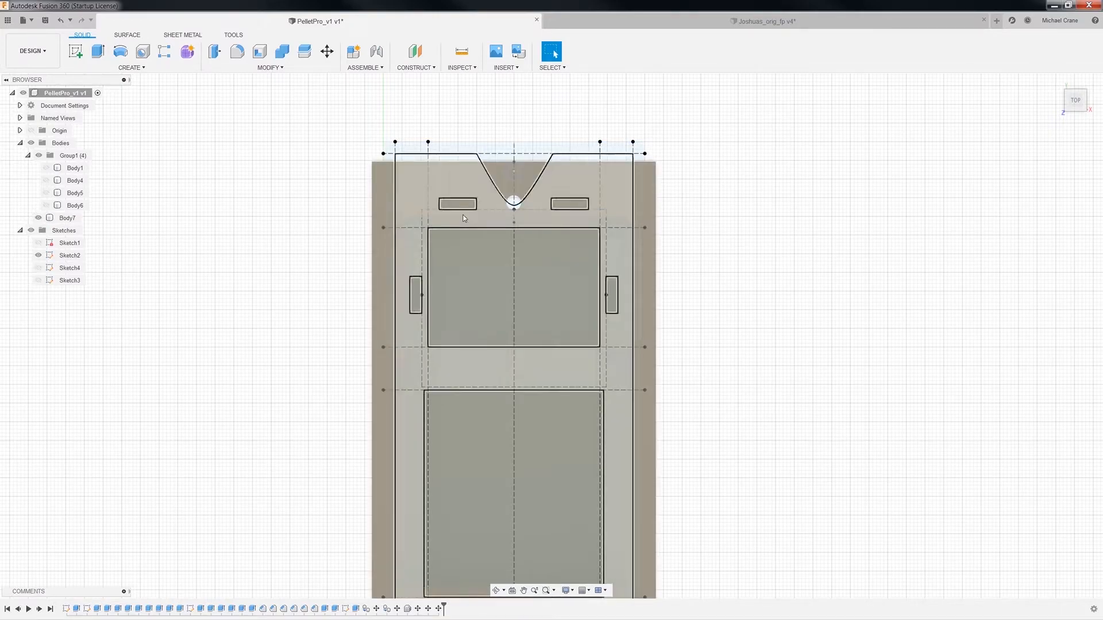
pyautogui.click(525, 211)
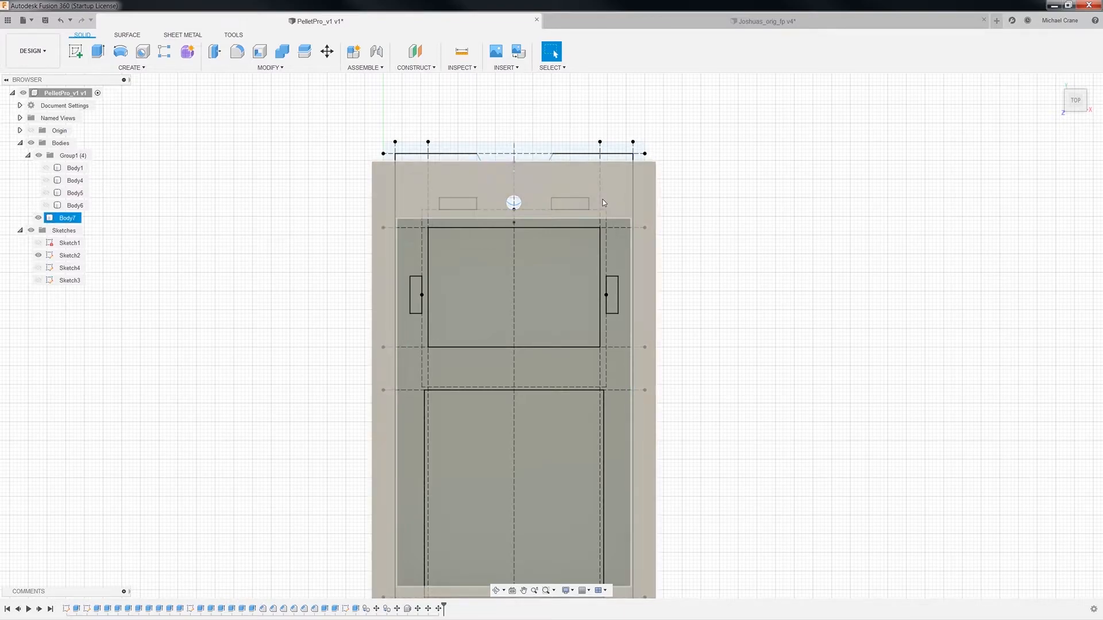
pyautogui.press('Escape')
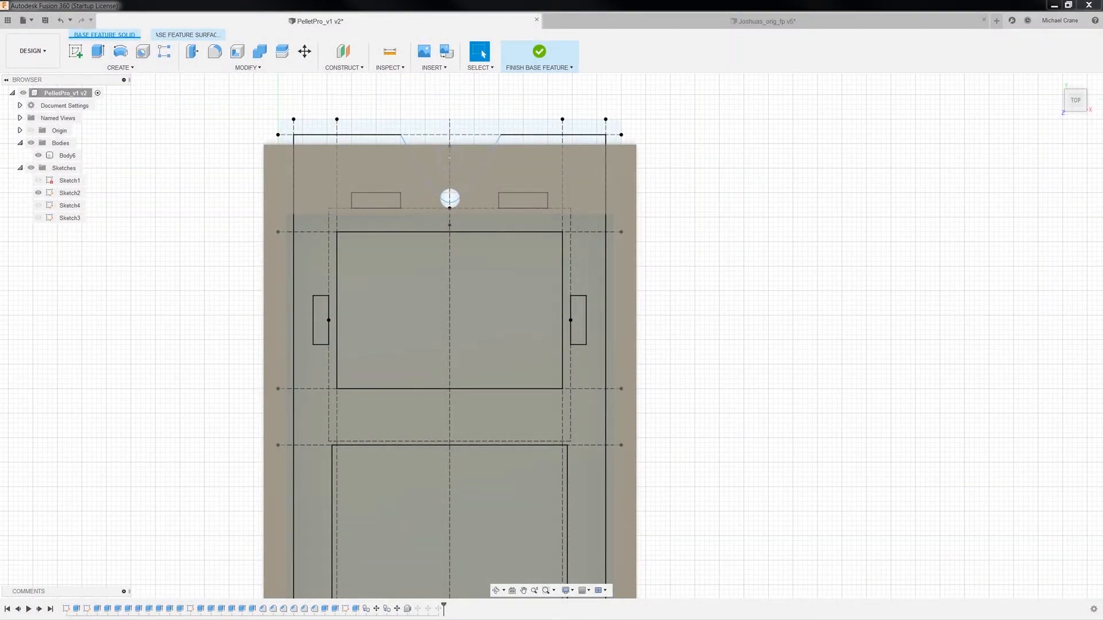
# Step: Switch to the browser, enlarge the Smoke Daddy controller's mounting dimensions image on Amazon, and return to Fusion 360
pyautogui.moveTo(0, 154); pyautogui.dragTo(630, 64)
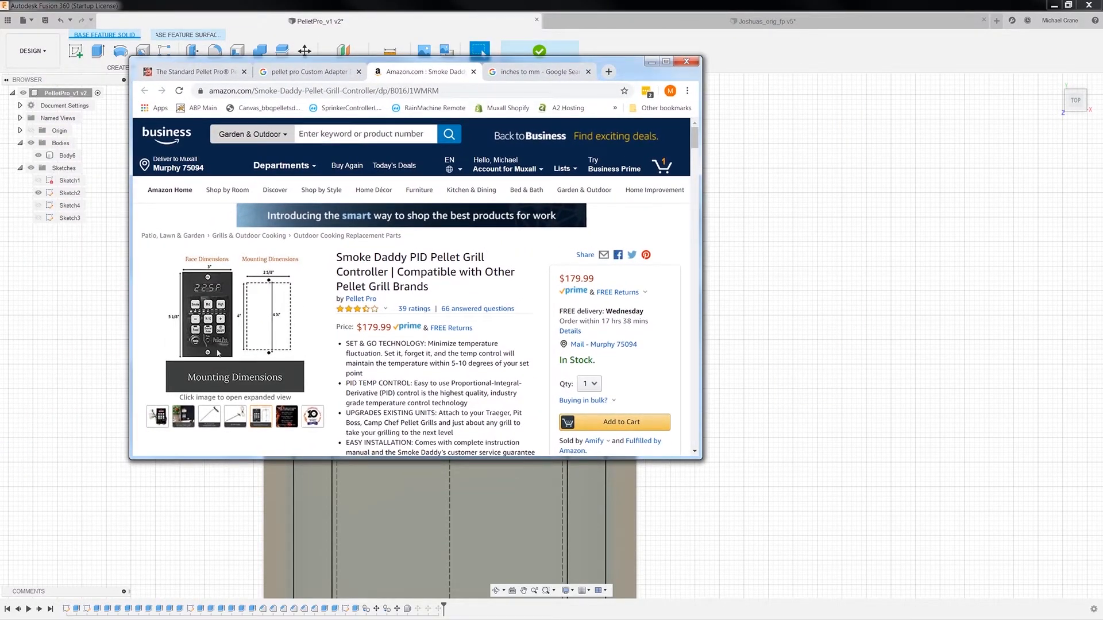
pyautogui.click(219, 311)
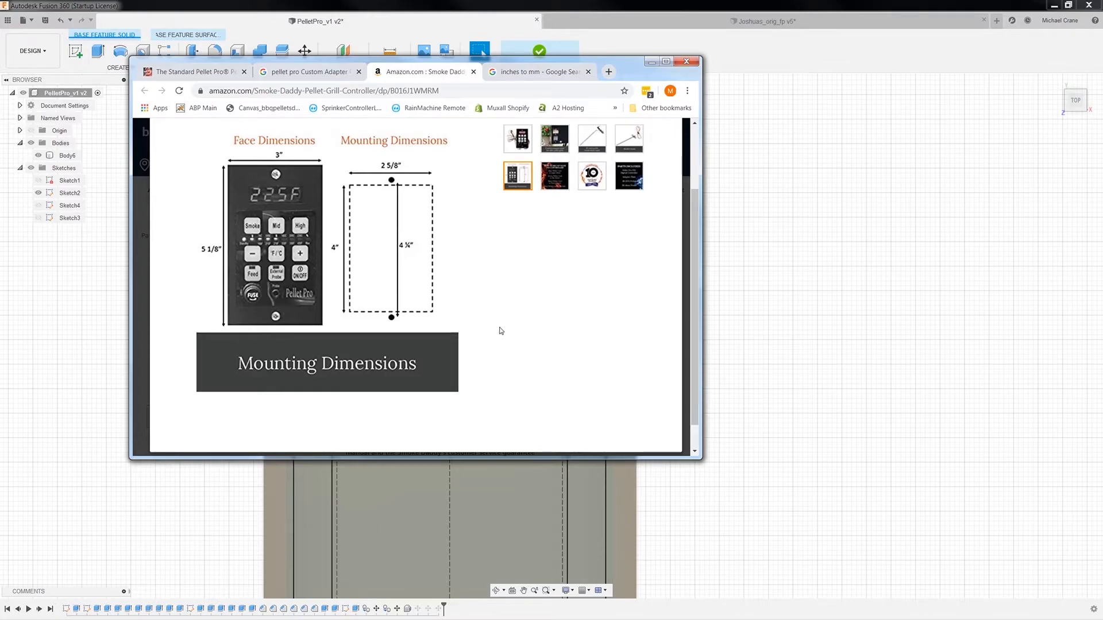
pyautogui.click(652, 62)
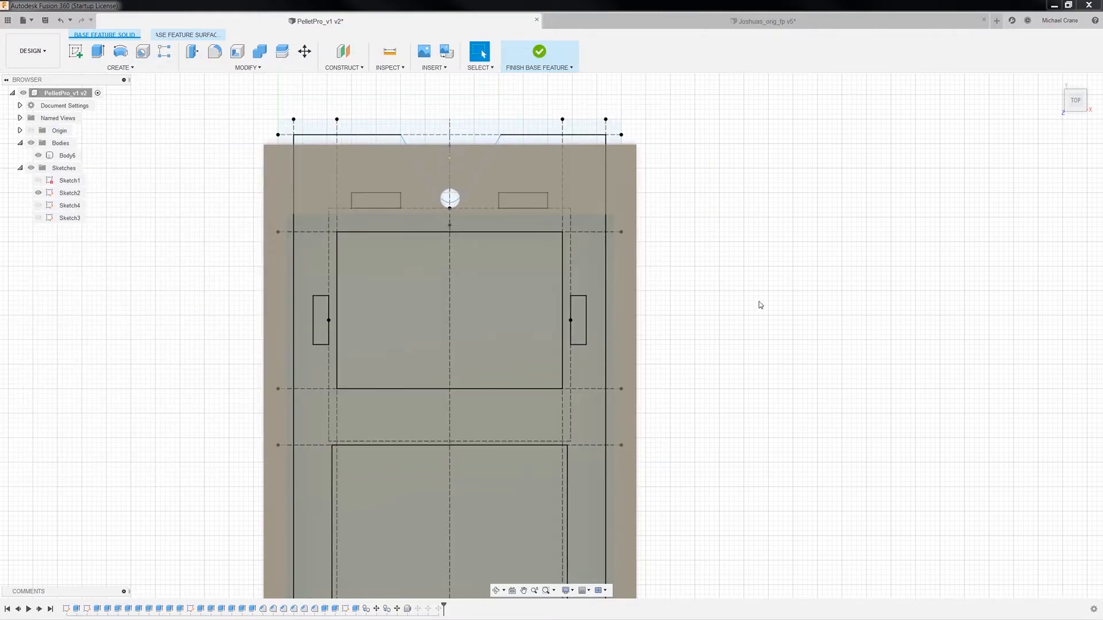
# Step: Show Sketch4 in the Joshuas_orig_fp design and return to the PelletPro_v1 design
pyautogui.moveTo(740, 338); pyautogui.dragTo(742, 280, button='middle')
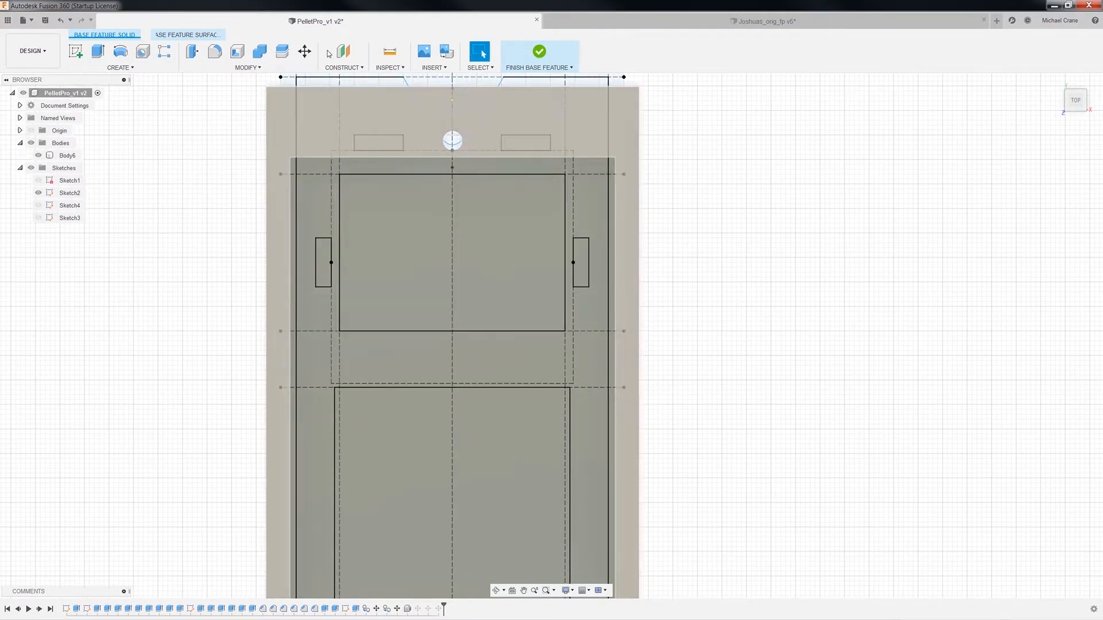
pyautogui.click(702, 22)
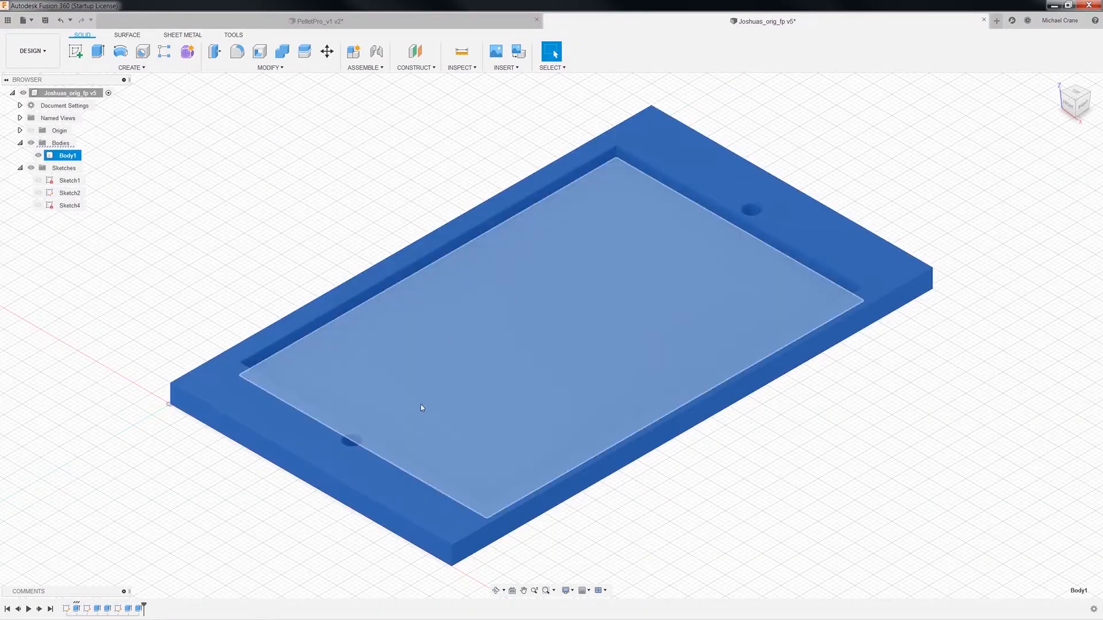
pyautogui.click(38, 205)
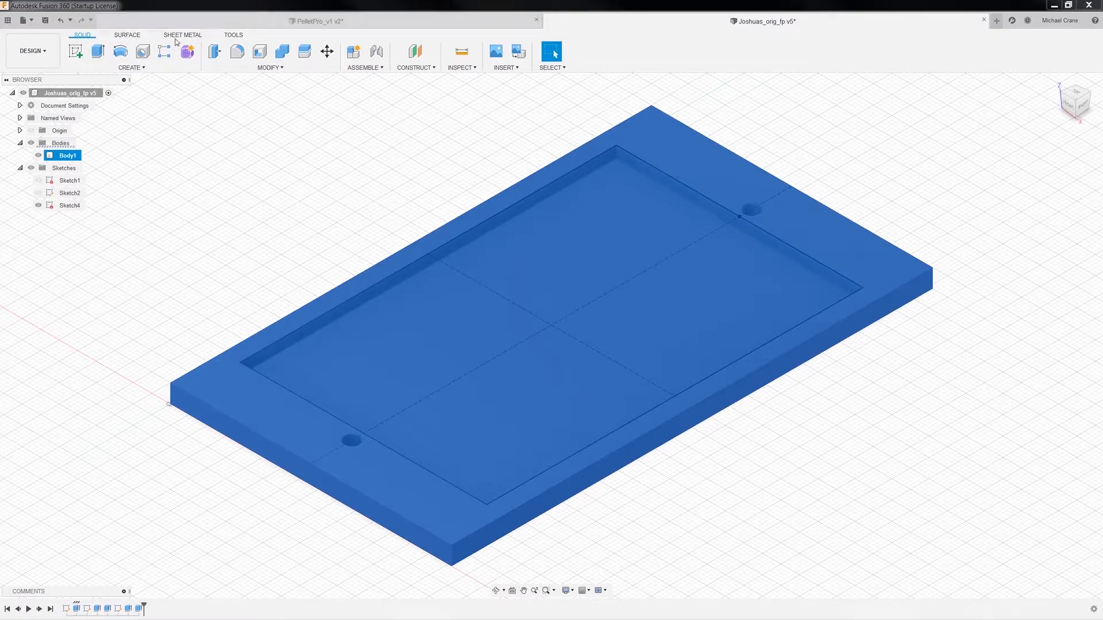
pyautogui.click(316, 21)
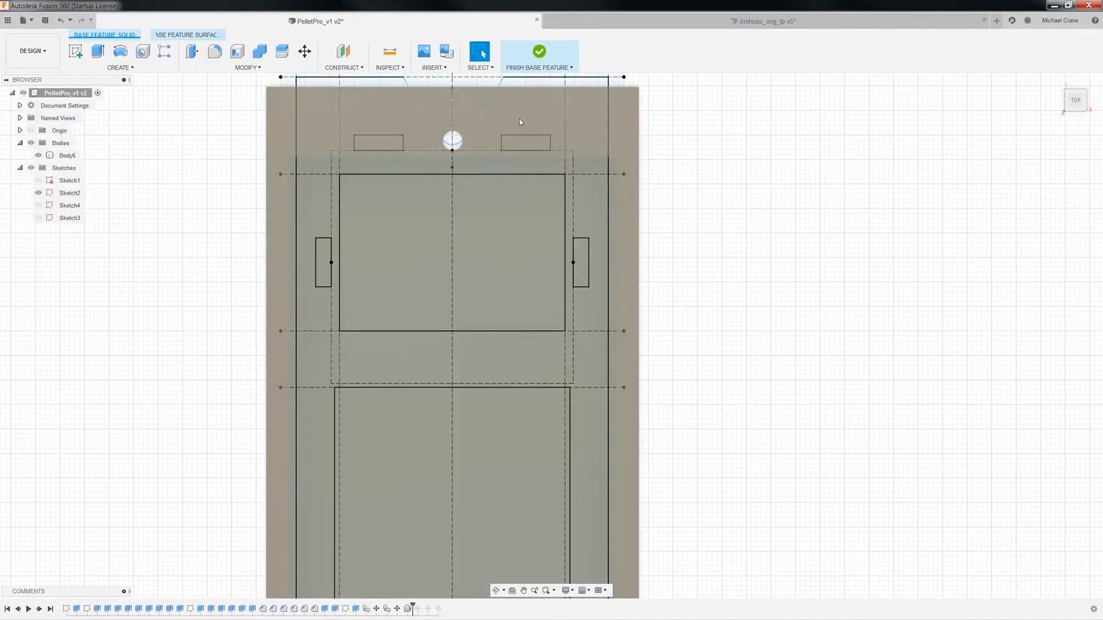
# Step: Examine the area between the upper mounting hole and the pocket's upper edge, and switch back to the Amazon mounting dimensions
pyautogui.click(461, 158)
pyautogui.scroll(2, 461, 159)
pyautogui.click(888, 172)
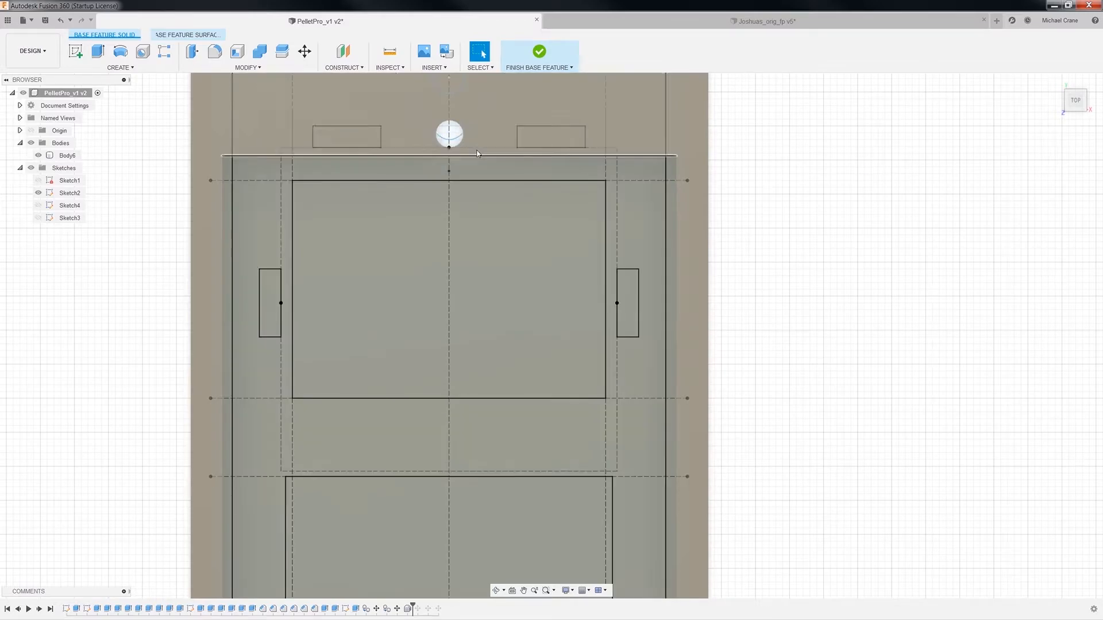
pyautogui.scroll(2, 498, 150)
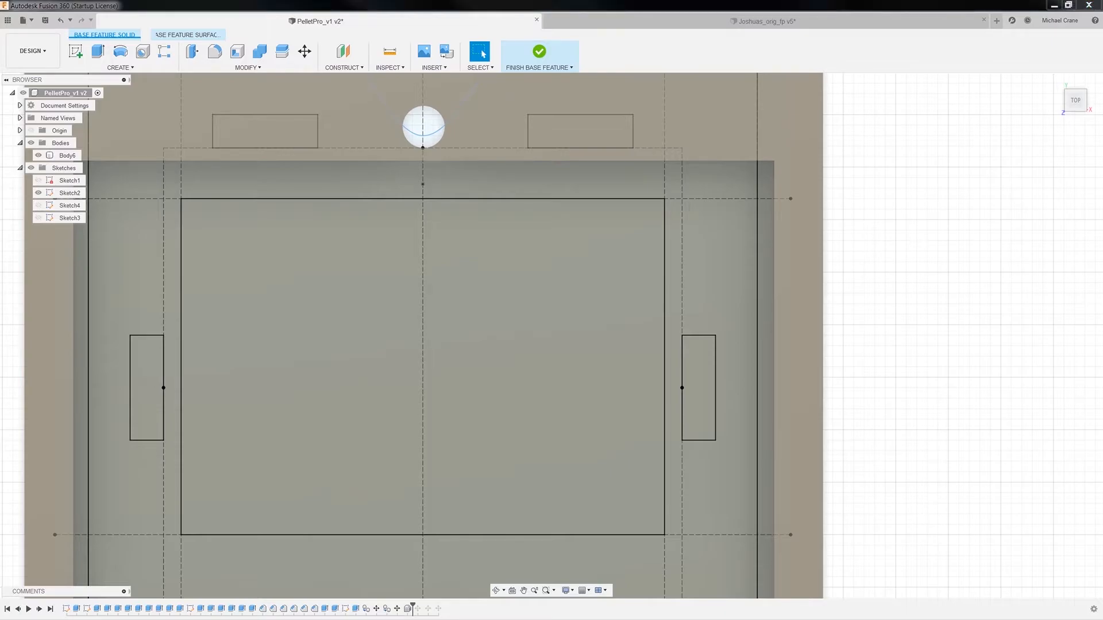
pyautogui.hotkey('alt', 'Tab')
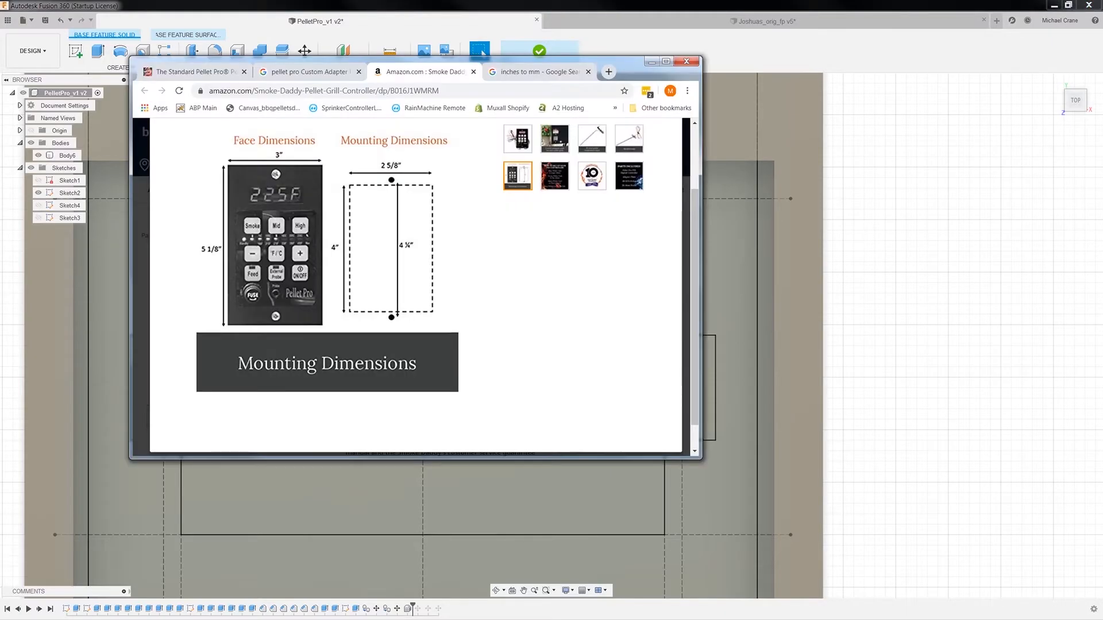
# Step: Close the enlarged mounting dimensions image and read the Smoke Daddy controller's product details on the Amazon page
pyautogui.click(673, 137)
pyautogui.moveTo(637, 79); pyautogui.dragTo(978, 287)
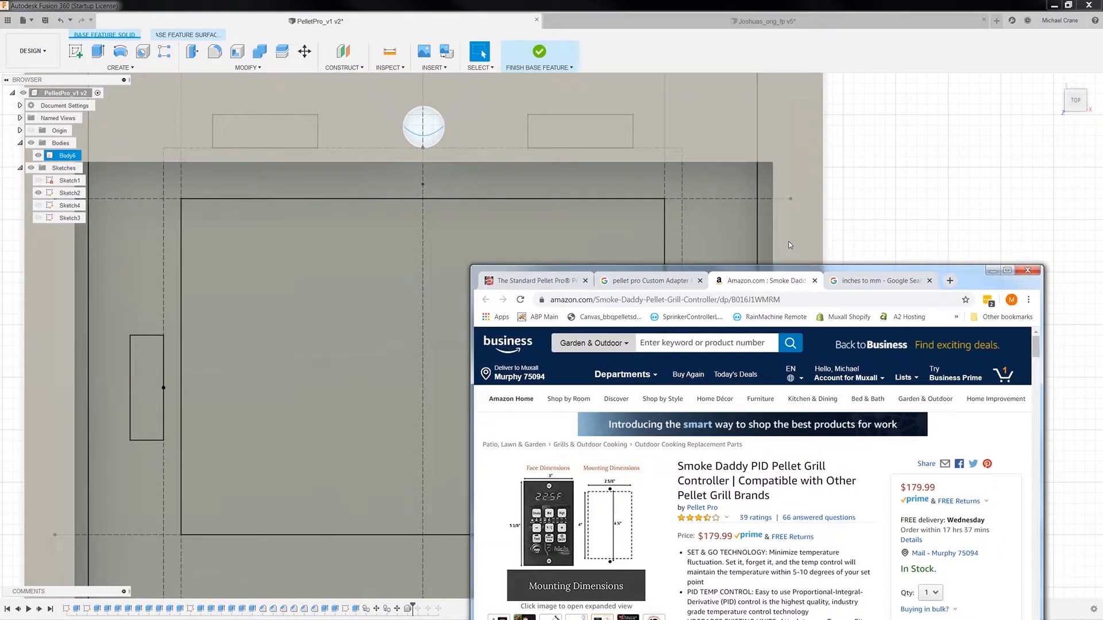
pyautogui.moveTo(788, 270); pyautogui.dragTo(609, 118)
pyautogui.scroll(-1, 562, 454)
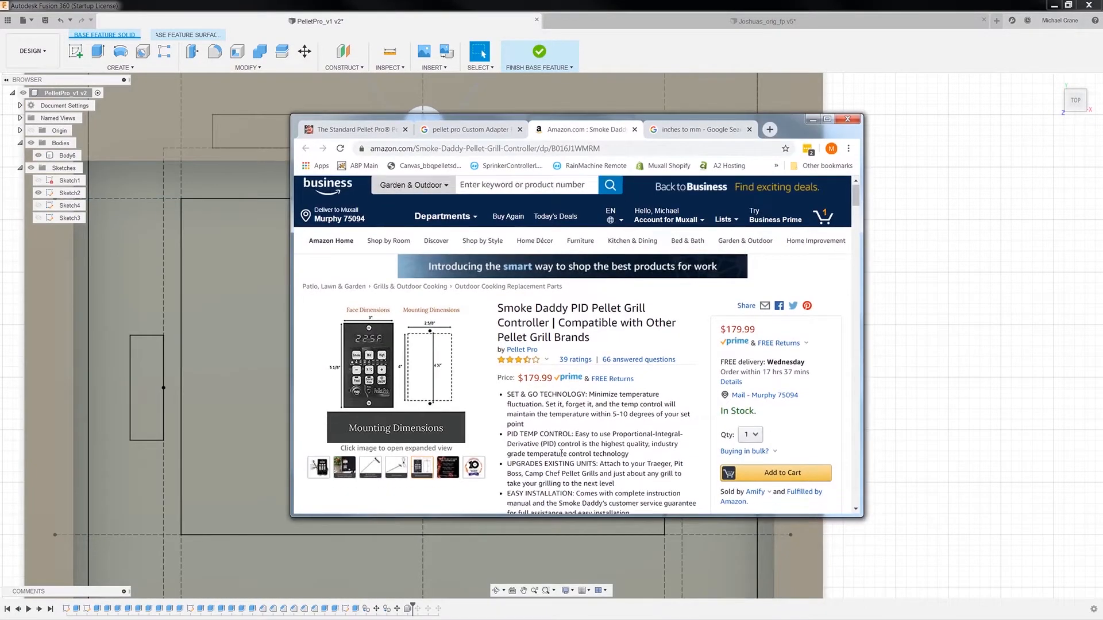
pyautogui.scroll(-3, 561, 454)
pyautogui.moveTo(540, 292); pyautogui.dragTo(681, 292)
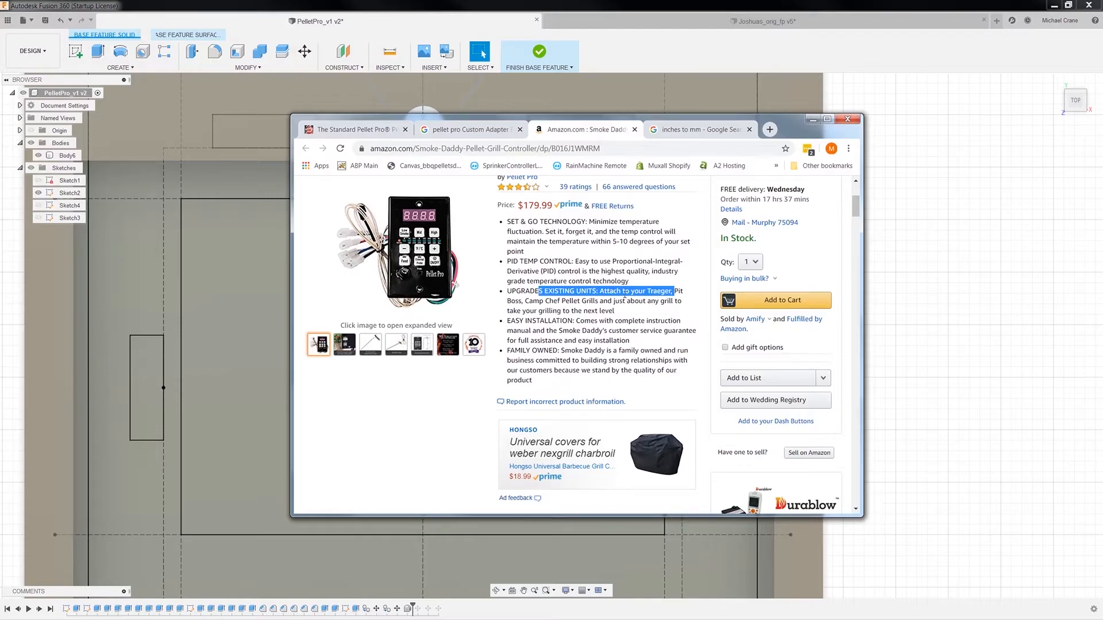
pyautogui.scroll(-5, 581, 312)
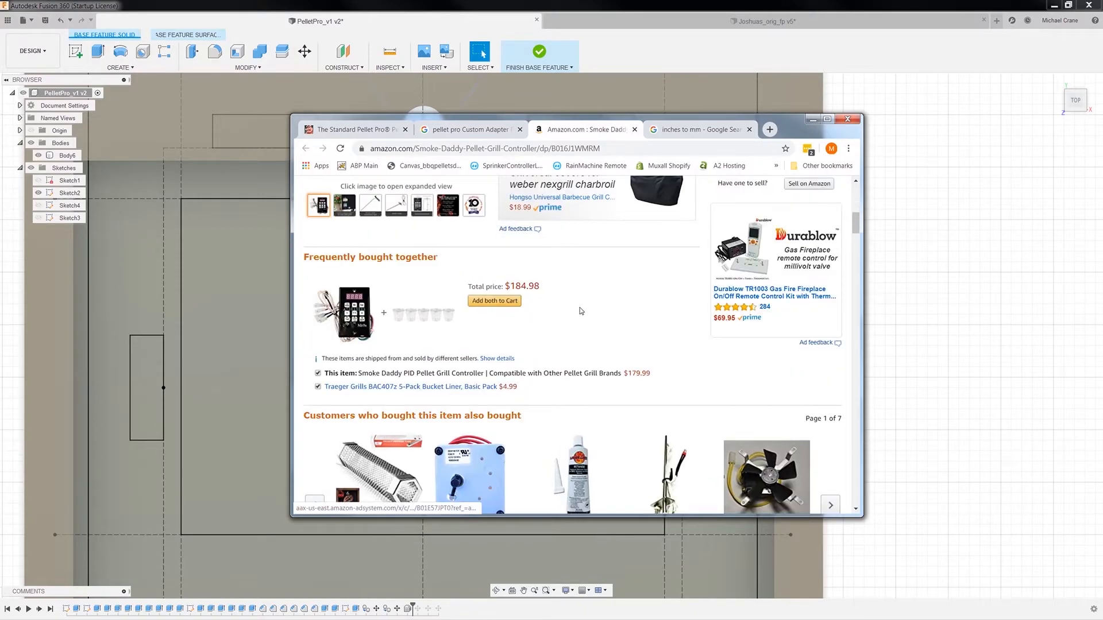
pyautogui.scroll(7, 582, 311)
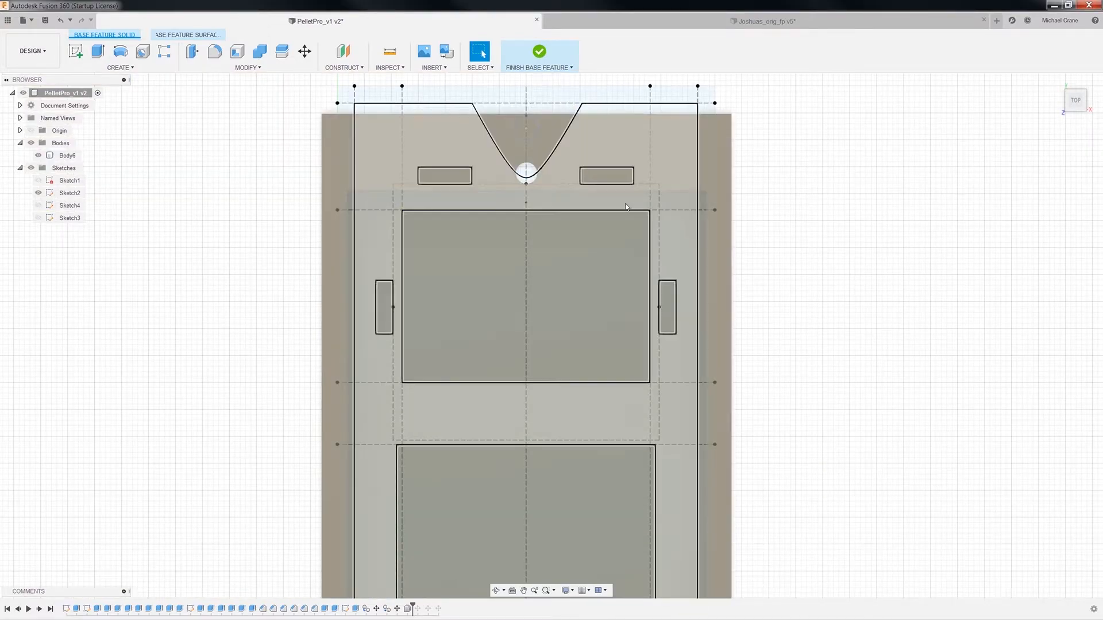
# Step: Examine Sketch2 over the whole faceplate in Fusion 360, and switch to the Joshuas_orig_fp design
pyautogui.click(481, 190)
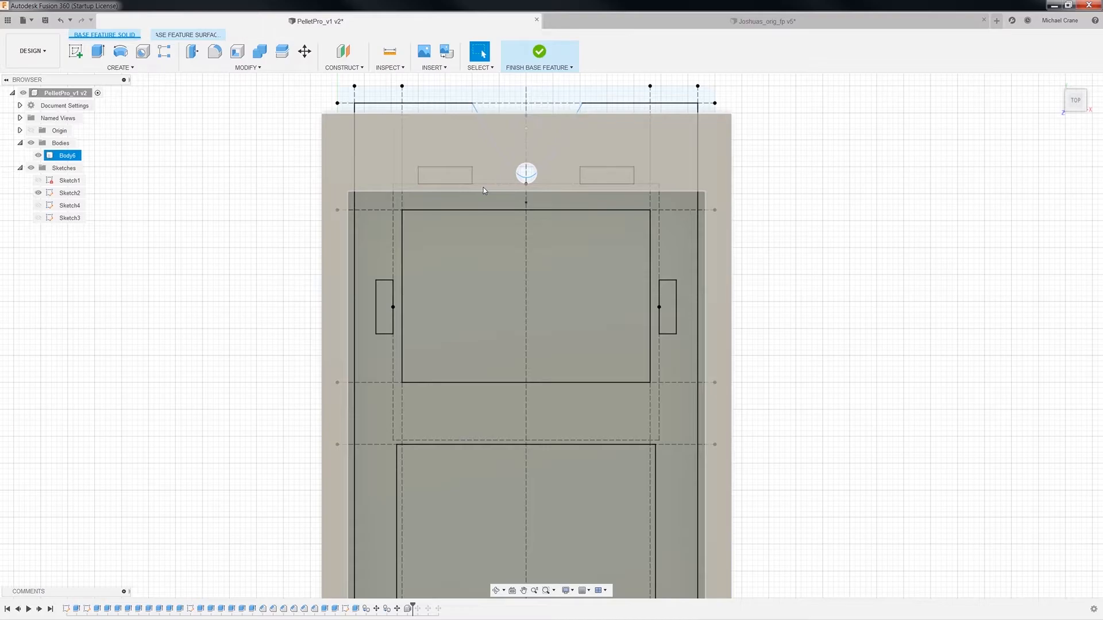
pyautogui.click(893, 374)
pyautogui.scroll(-1, 887, 399)
pyautogui.moveTo(865, 363); pyautogui.dragTo(811, 280, button='middle')
pyautogui.scroll(-2, 808, 373)
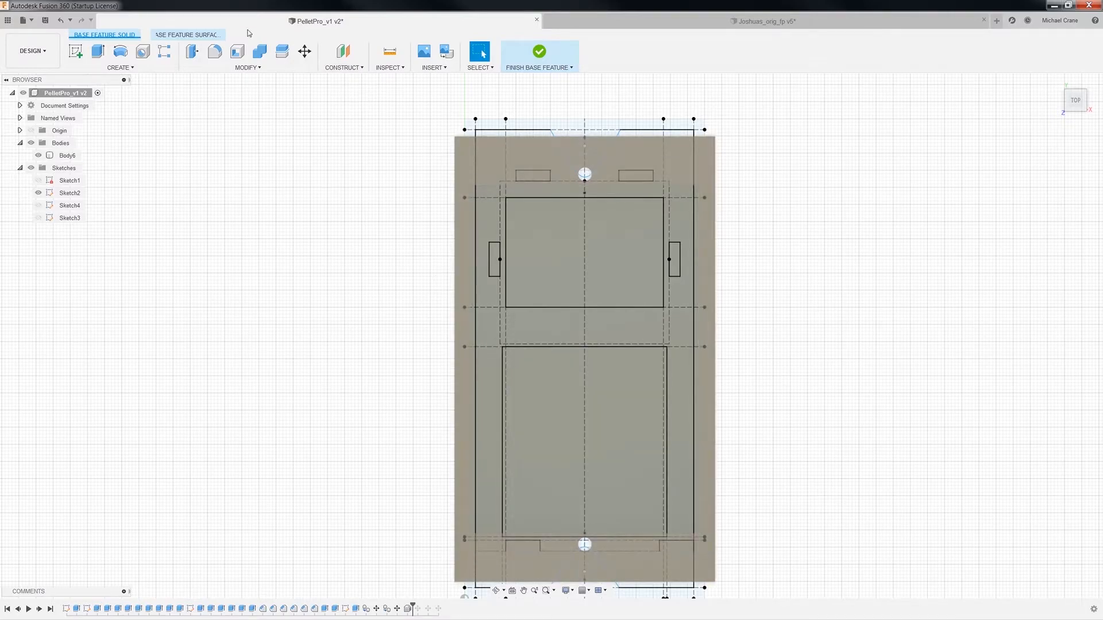
pyautogui.click(764, 22)
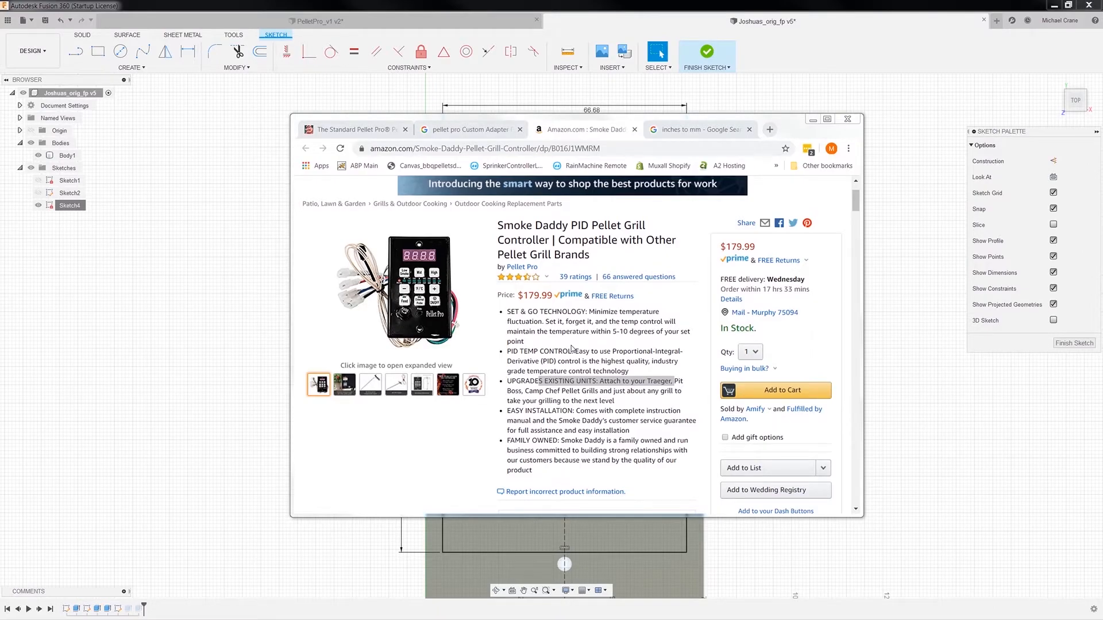
# Step: Highlight "Attach to your Traeger" in the Amazon product description and preview the controller's product images
pyautogui.moveTo(600, 380); pyautogui.dragTo(672, 381)
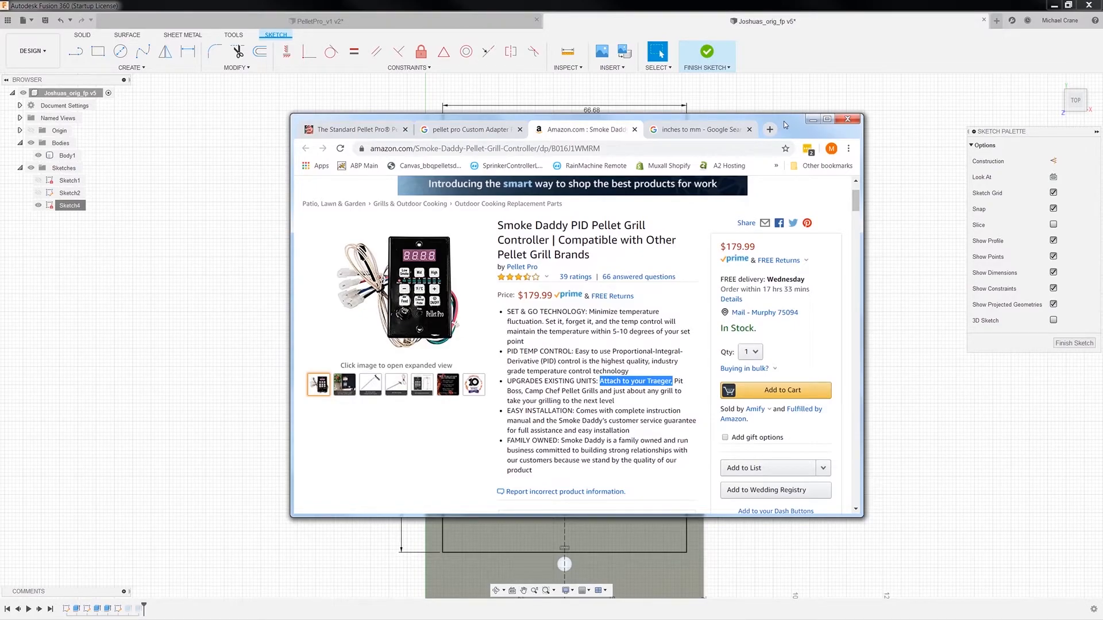
pyautogui.moveTo(785, 124)
pyautogui.mouseDown()
pyautogui.moveTo(764, 393)
pyautogui.moveTo(451, 260)
pyautogui.moveTo(455, 270)
pyautogui.mouseUp()
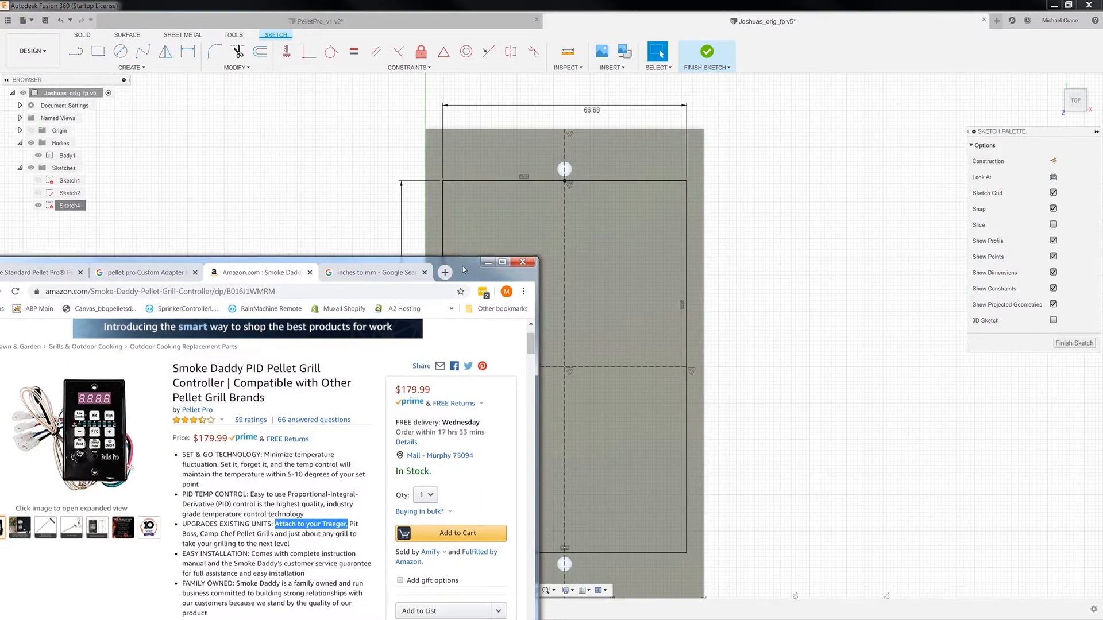
pyautogui.moveTo(194, 259); pyautogui.dragTo(375, 147)
pyautogui.moveTo(275, 420)
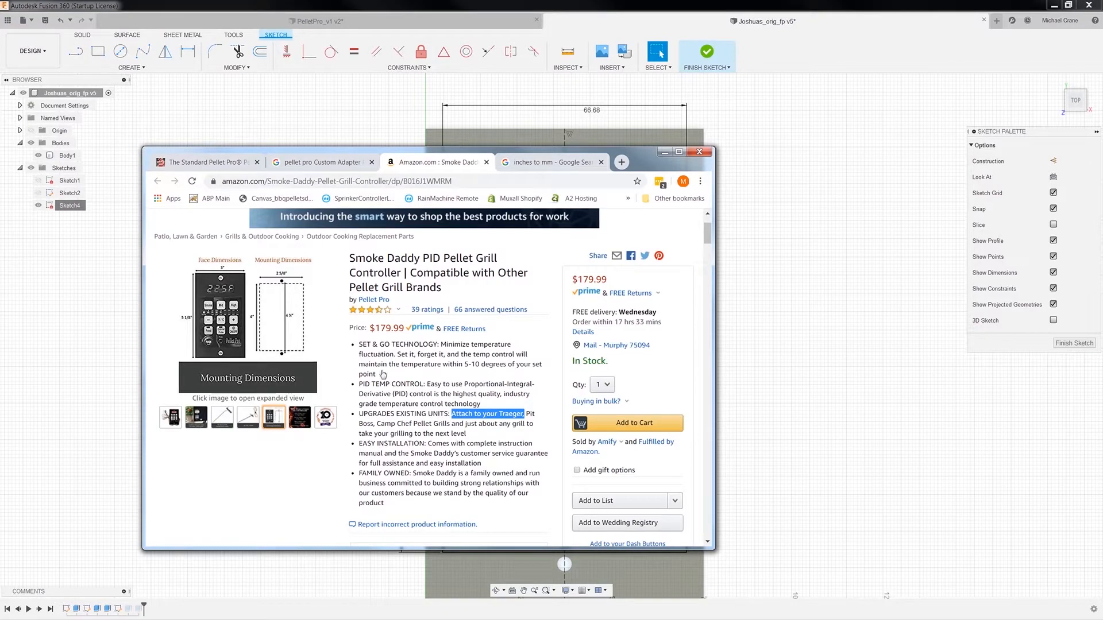
pyautogui.moveTo(640, 156); pyautogui.dragTo(728, 203)
pyautogui.moveTo(261, 466)
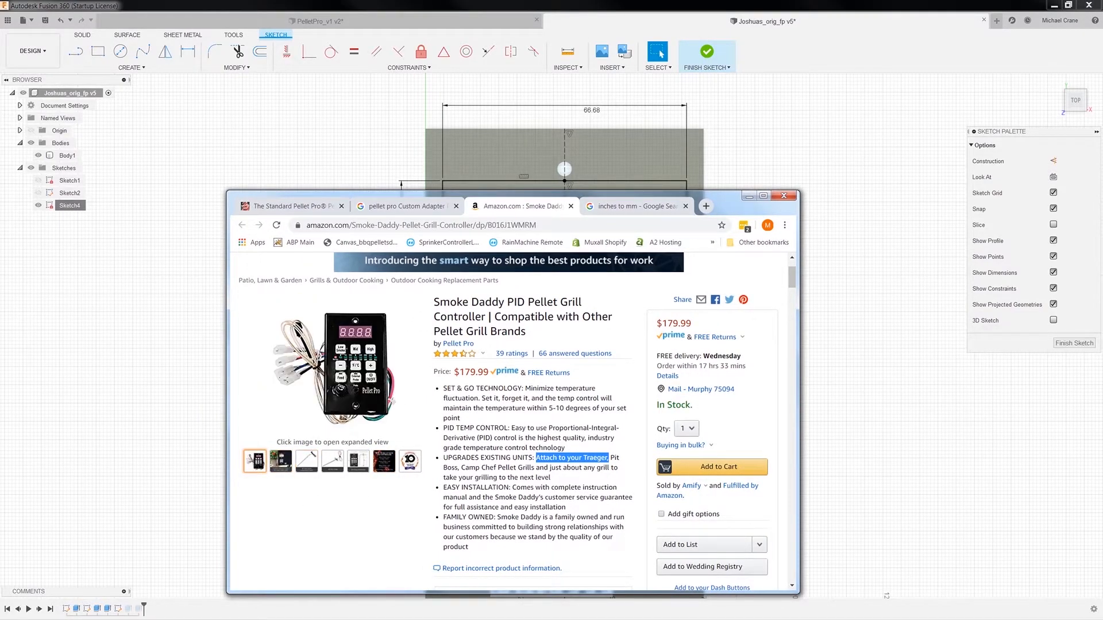
# Step: Switch to the PelletPro3.jpg photo and examine the back of the controller's circuit board up close
pyautogui.hotkey('alt', 'Tab')
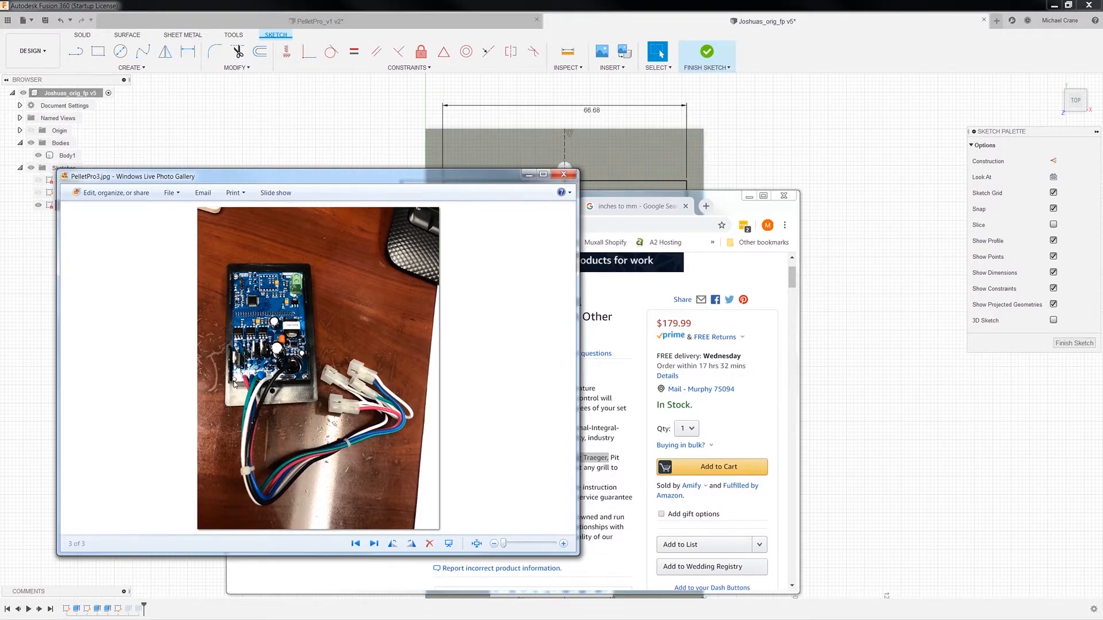
pyautogui.scroll(2, 303, 384)
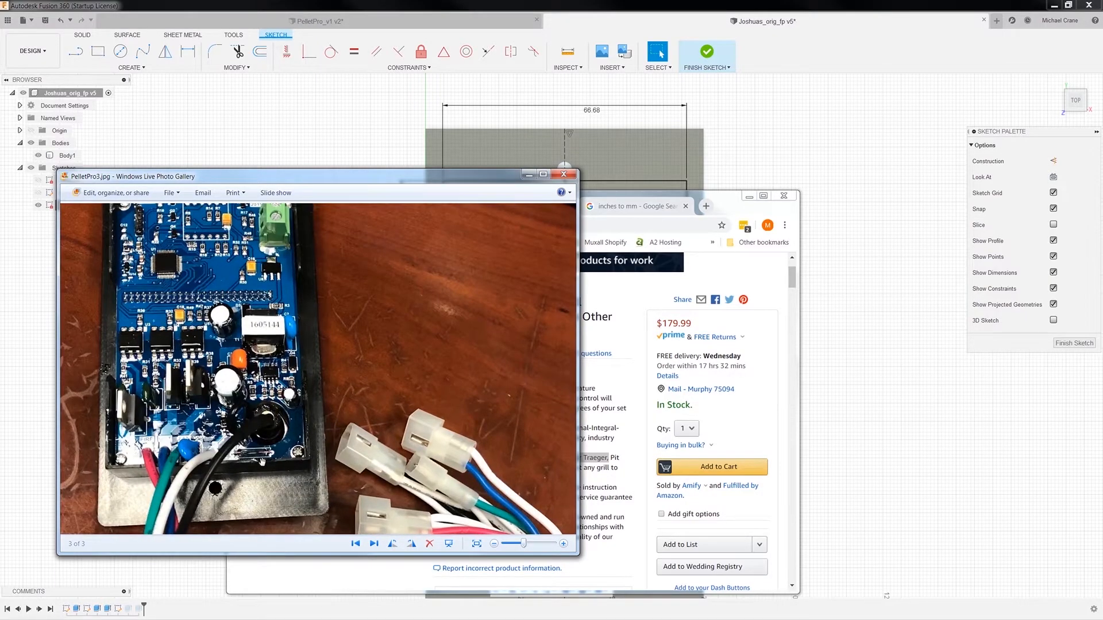
pyautogui.moveTo(136, 271); pyautogui.dragTo(167, 400)
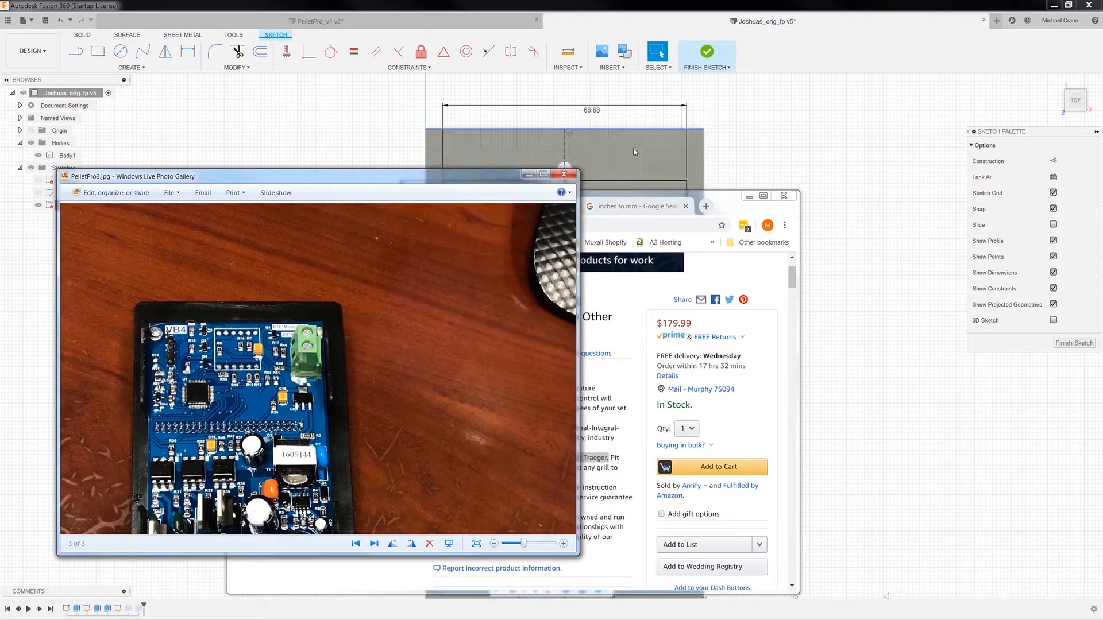
# Step: Compare Amazon's enlarged mounting dimensions image with the PelletPro3.jpg photo, and close the photo
pyautogui.click(712, 195)
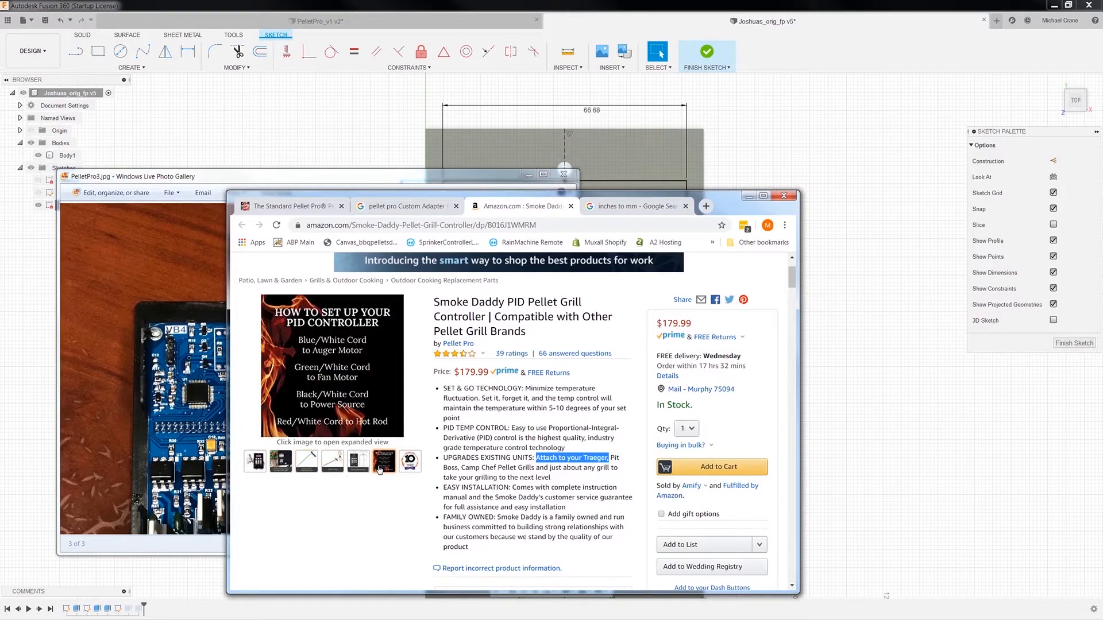
pyautogui.moveTo(365, 458)
pyautogui.click(347, 371)
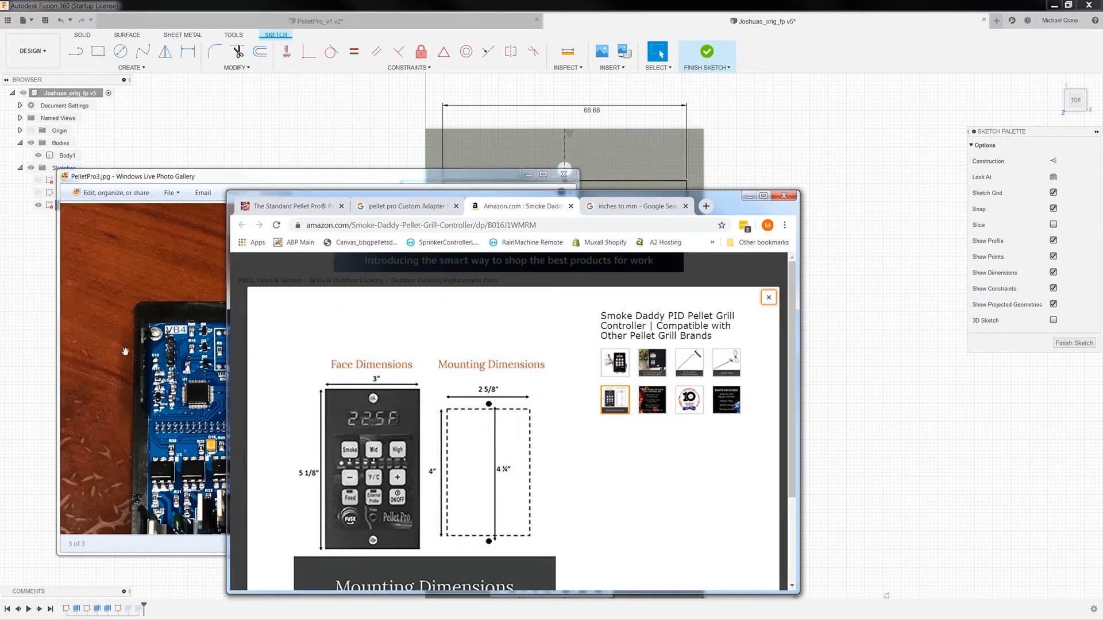
pyautogui.click(201, 262)
pyautogui.scroll(-3, 297, 384)
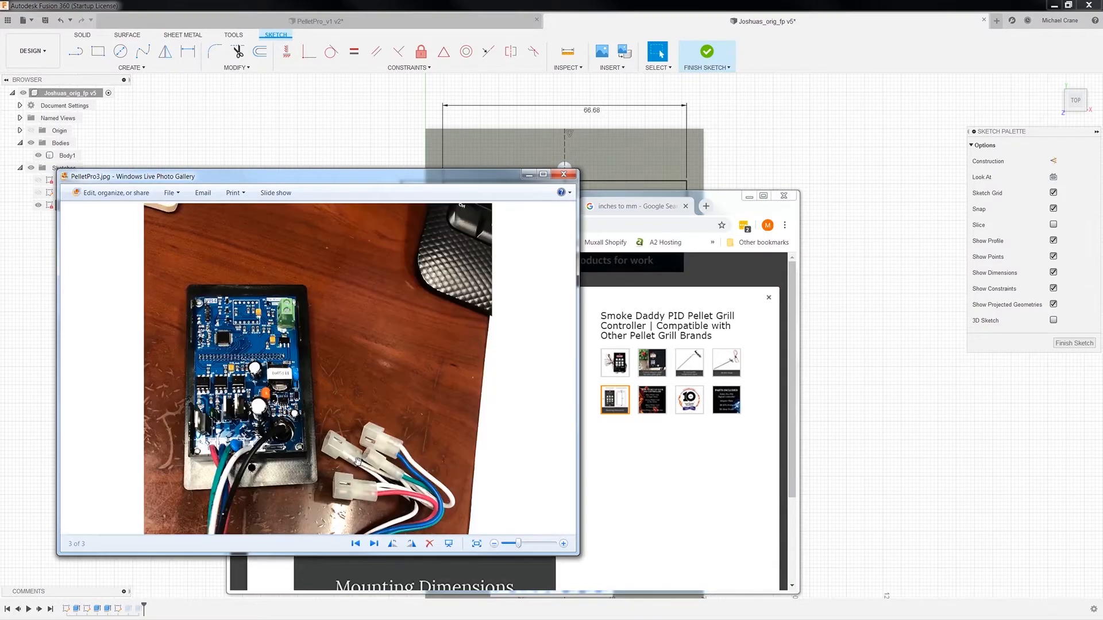
pyautogui.click(564, 174)
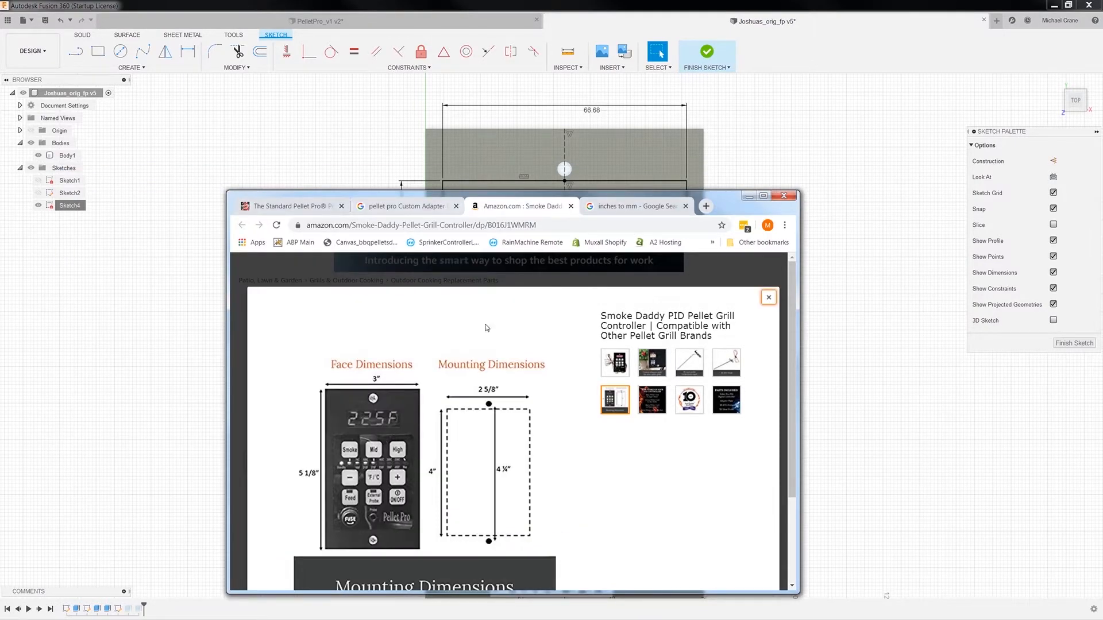
# Step: Close the enlarged Amazon image and return from the browser to the PelletPro_v1 design in Fusion 360
pyautogui.click(768, 298)
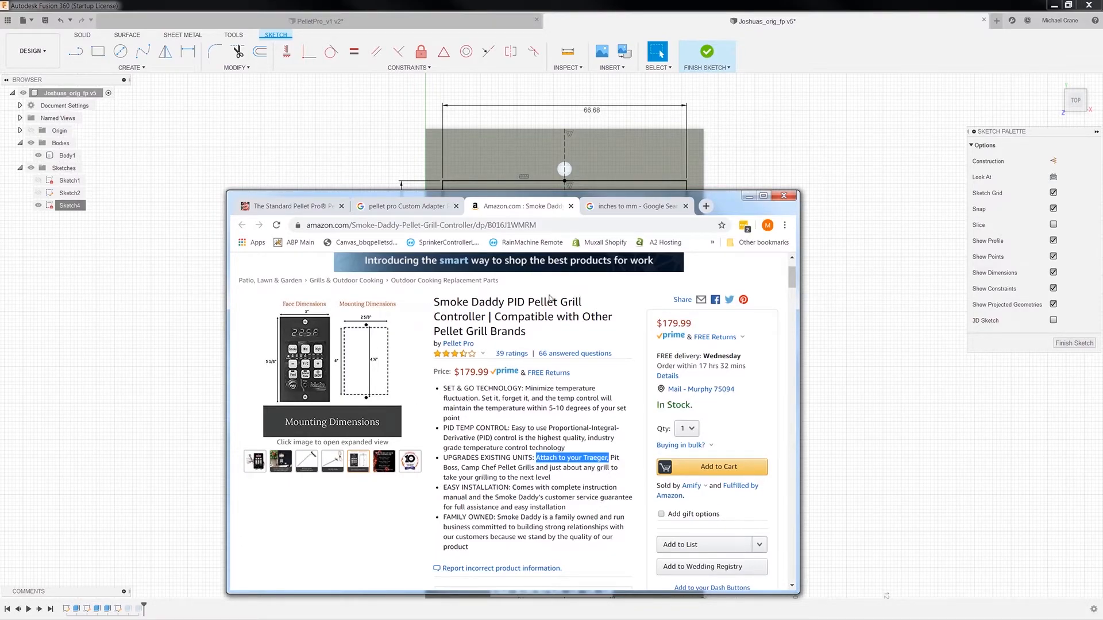
pyautogui.click(747, 196)
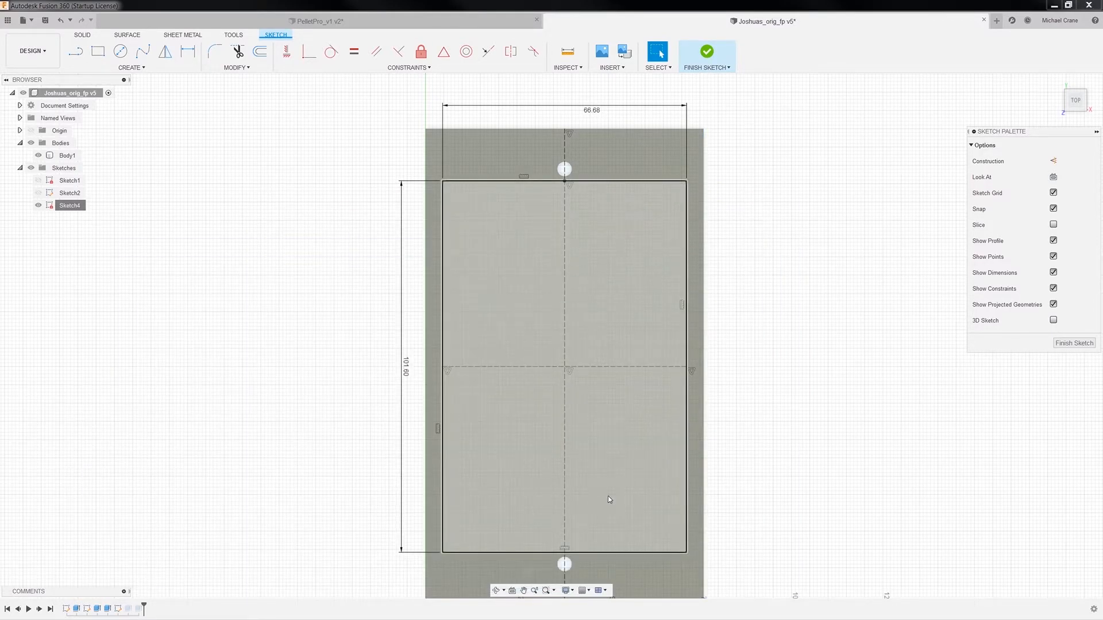
pyautogui.click(436, 24)
# Step: Examine how the pocket's edges line up with Sketch2 from the upper mounting hole down to the lower one
pyautogui.scroll(5, 591, 174)
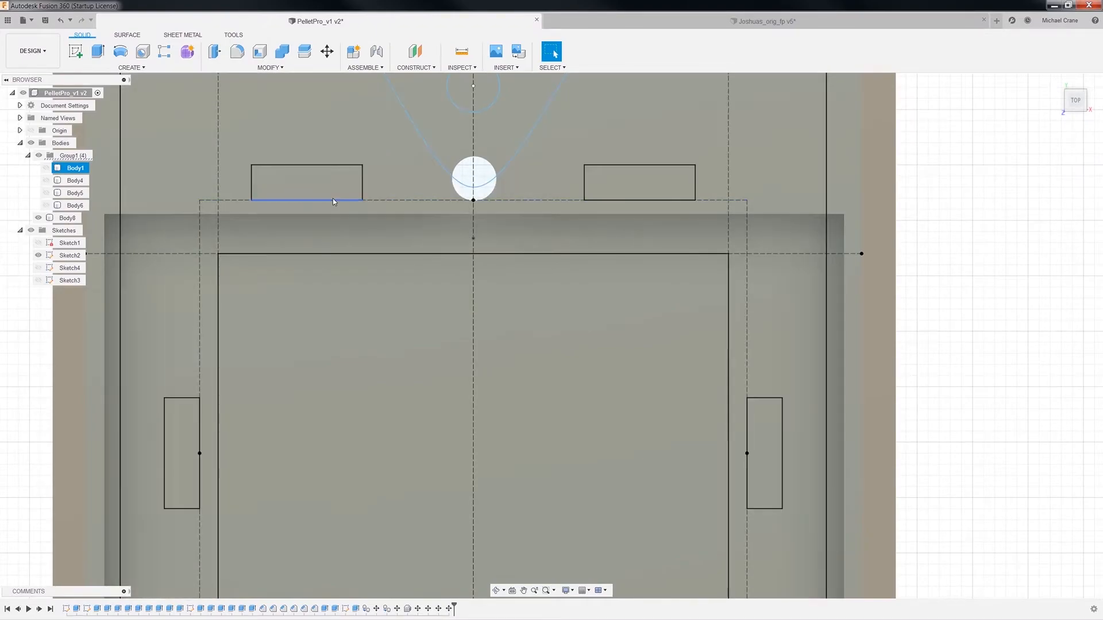
pyautogui.scroll(-4, 930, 466)
pyautogui.moveTo(938, 504); pyautogui.dragTo(783, 108, button='middle')
pyautogui.scroll(3, 534, 554)
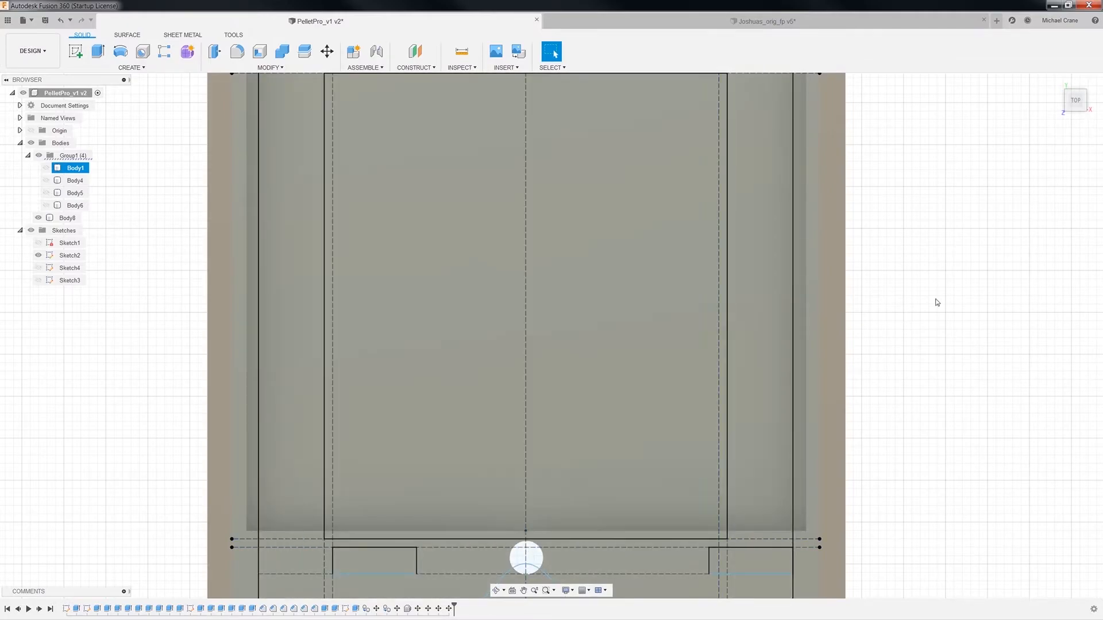
pyautogui.scroll(1, 922, 251)
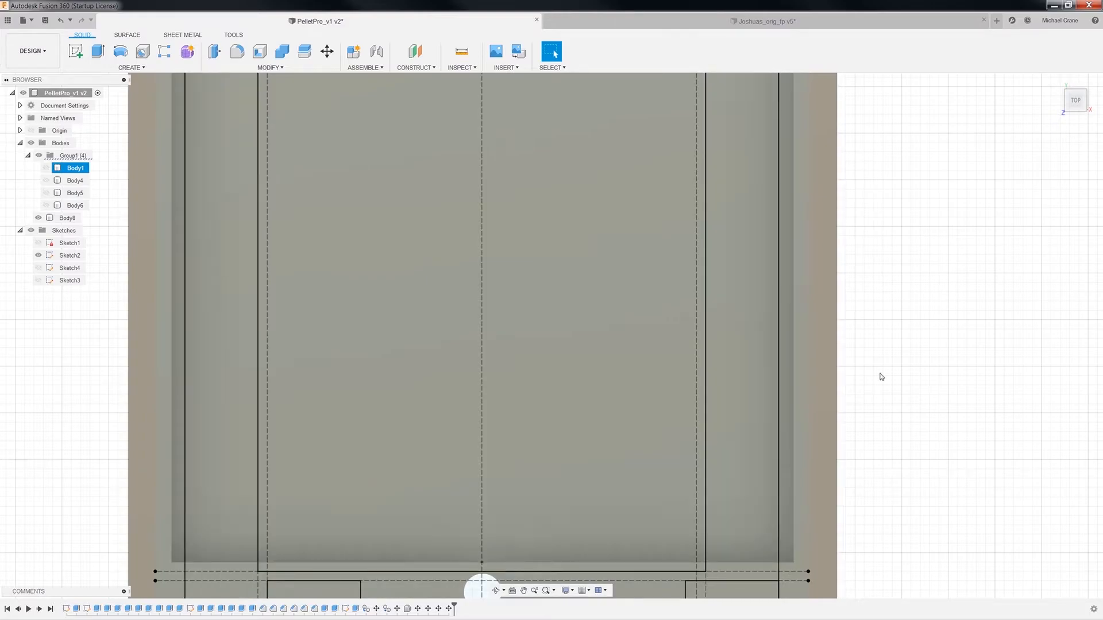
pyautogui.scroll(-2, 866, 554)
pyautogui.moveTo(836, 464); pyautogui.dragTo(804, 239, button='middle')
pyautogui.scroll(2, 454, 447)
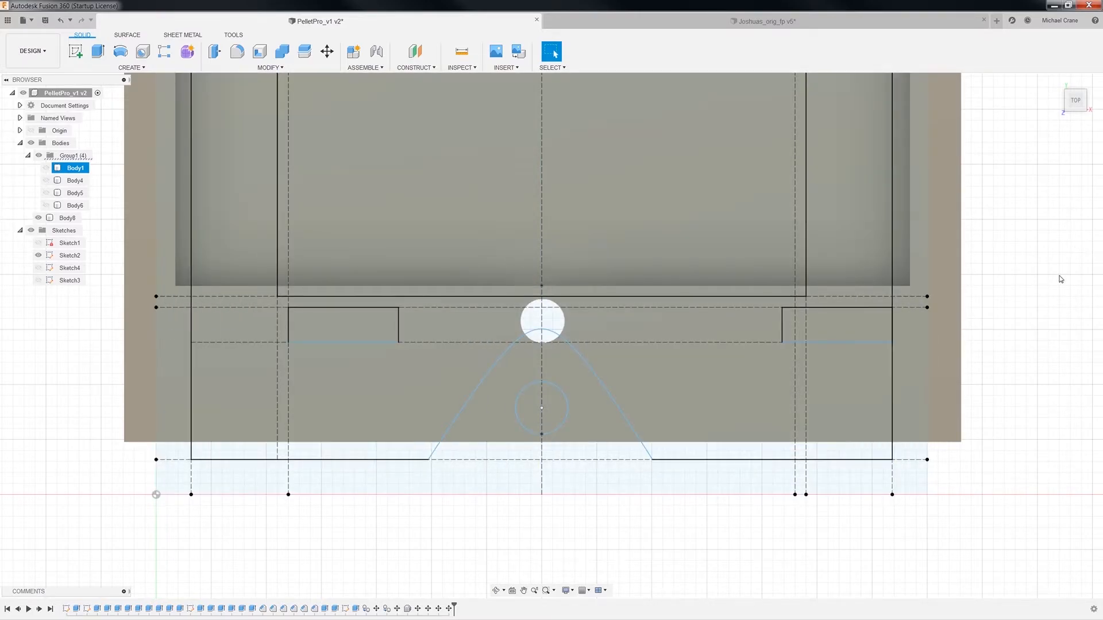
# Step: Hide Sketch2 to inspect the pocket's lower edge and mounting hole on their own, and show the sketch again
pyautogui.click(39, 256)
pyautogui.click(230, 263)
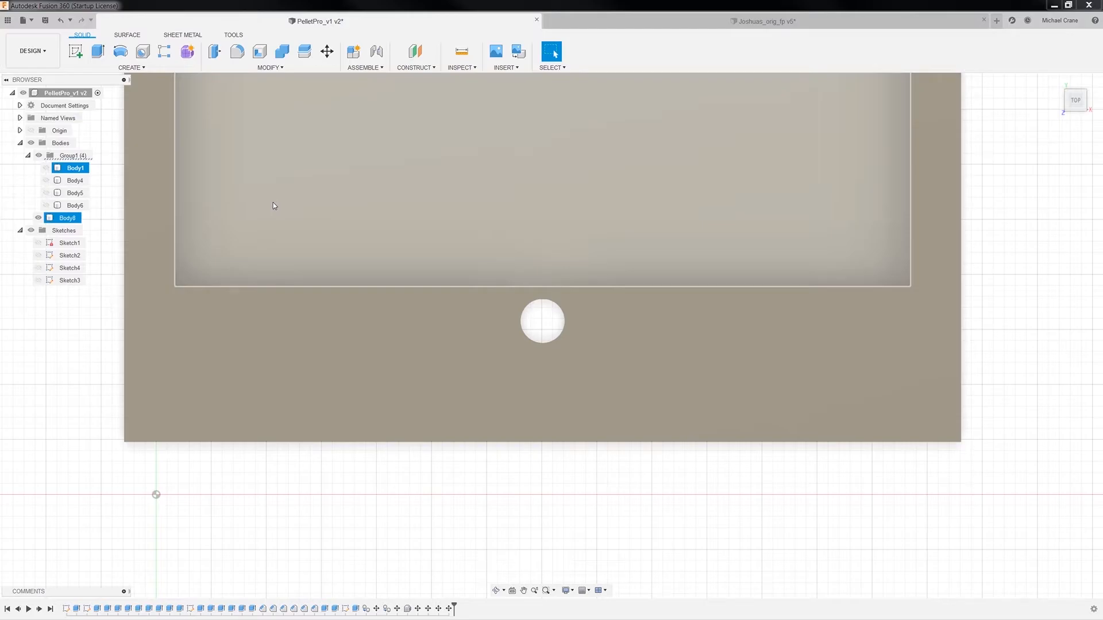
pyautogui.click(39, 256)
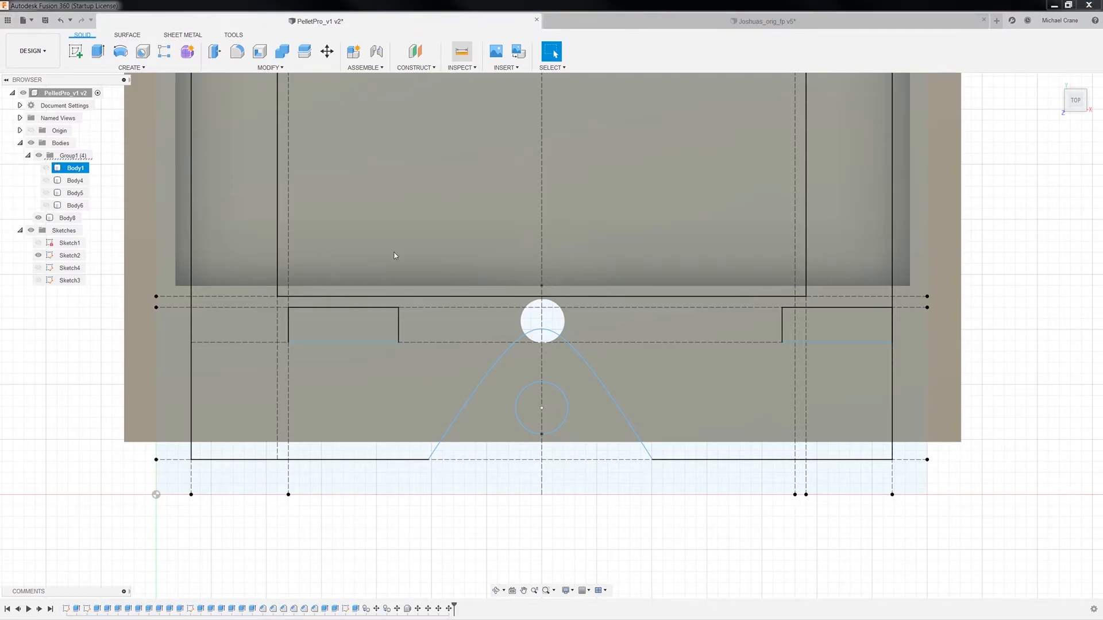
# Step: Measure the distance from the centreline's sketch point at the pocket's lower edge to the horizontal construction line crossing the lower mounting hole
pyautogui.press('i')
pyautogui.scroll(3, 373, 293)
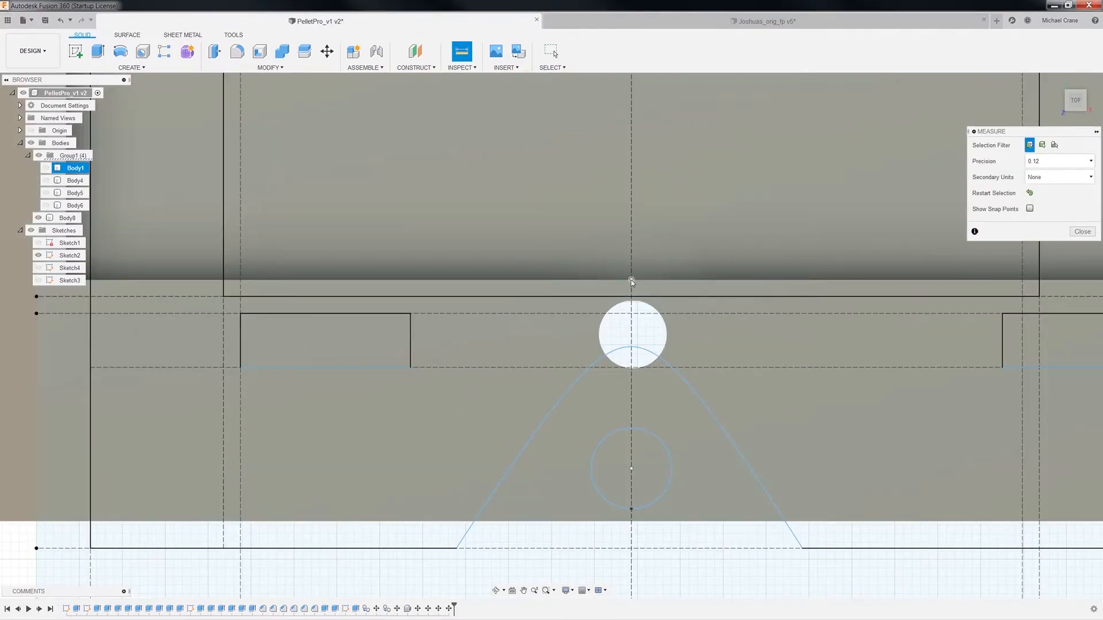
pyautogui.click(631, 280)
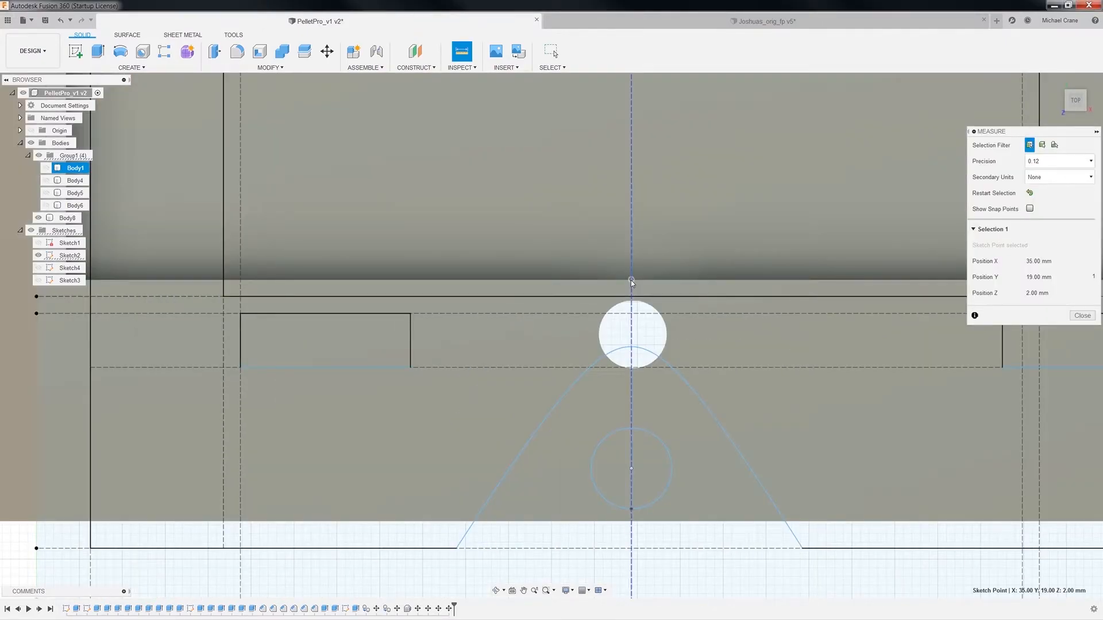
pyautogui.click(645, 314)
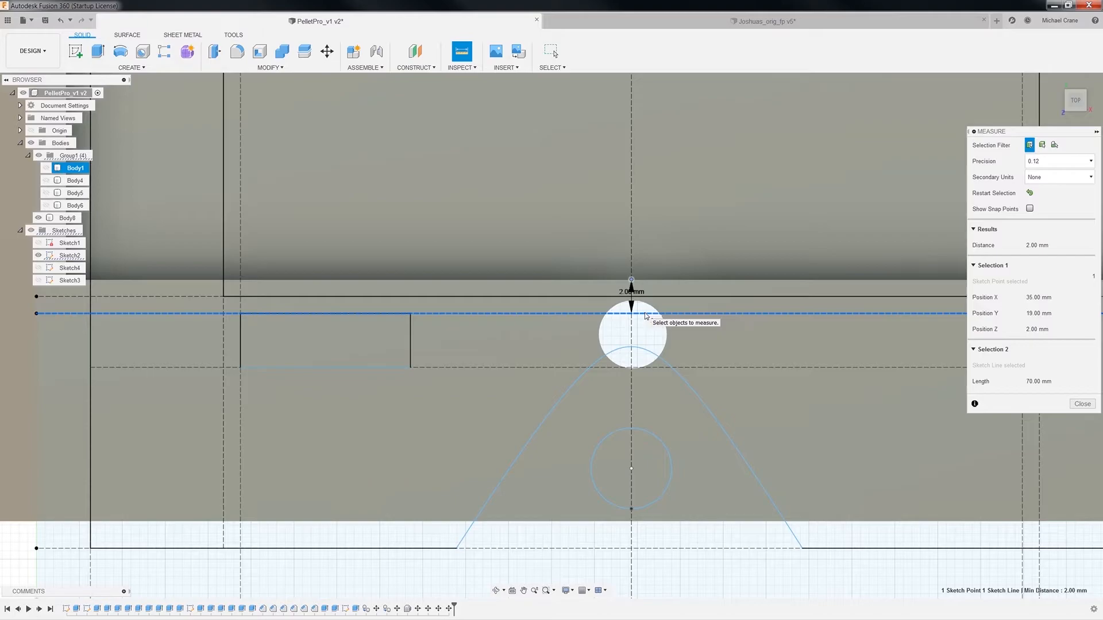
pyautogui.scroll(-5, 649, 288)
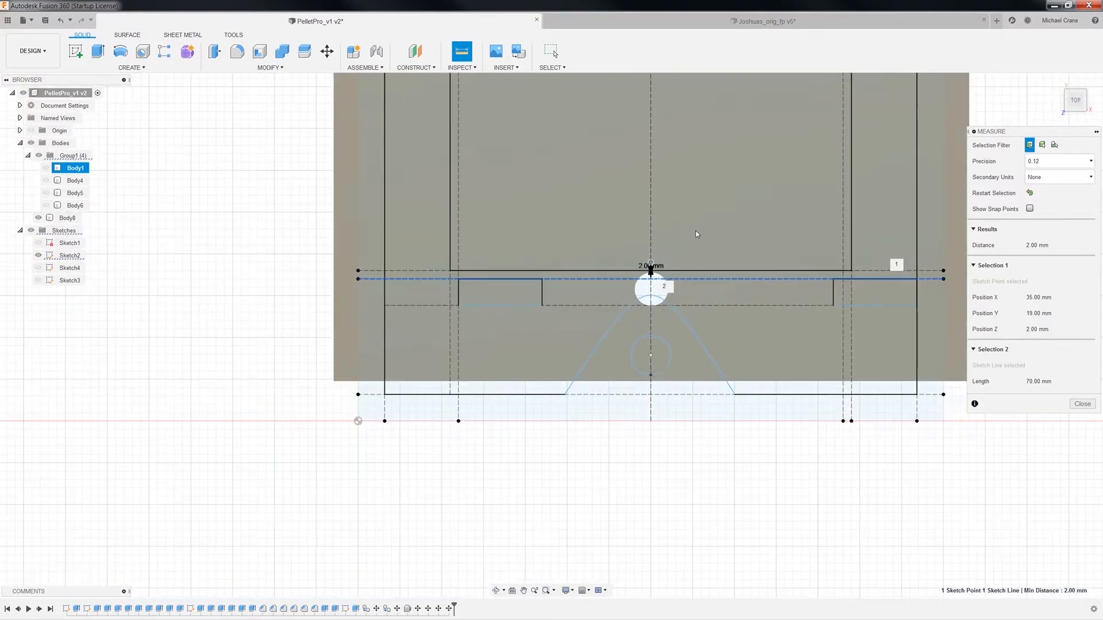
# Step: Try to place a construction point at a vertex near the upper mounting hole, and toggle Sketch2's visibility
pyautogui.moveTo(741, 136)
pyautogui.mouseDown(button='middle')
pyautogui.moveTo(629, 577)
pyautogui.moveTo(615, 540)
pyautogui.mouseUp(button='middle')
pyautogui.moveTo(610, 165); pyautogui.dragTo(545, 596, button='middle')
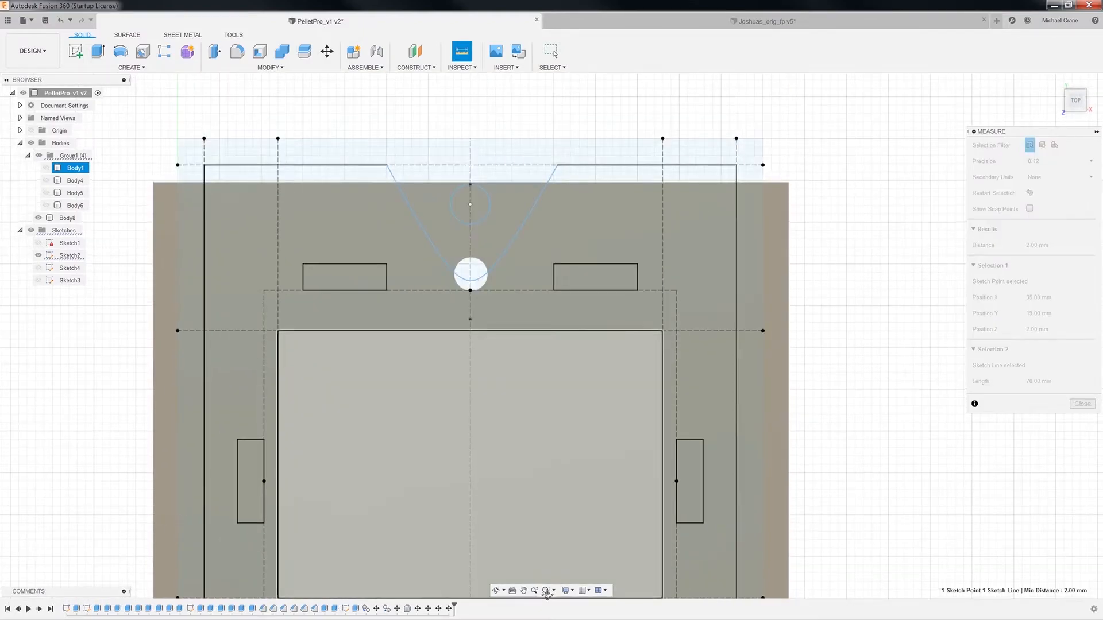
pyautogui.scroll(3, 483, 298)
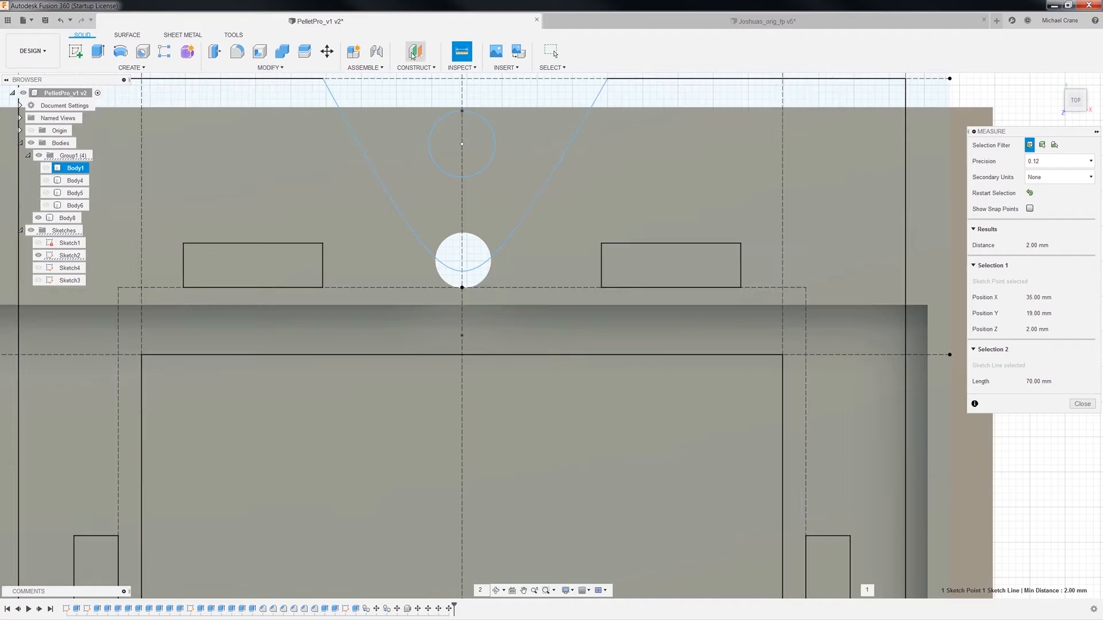
pyautogui.click(468, 53)
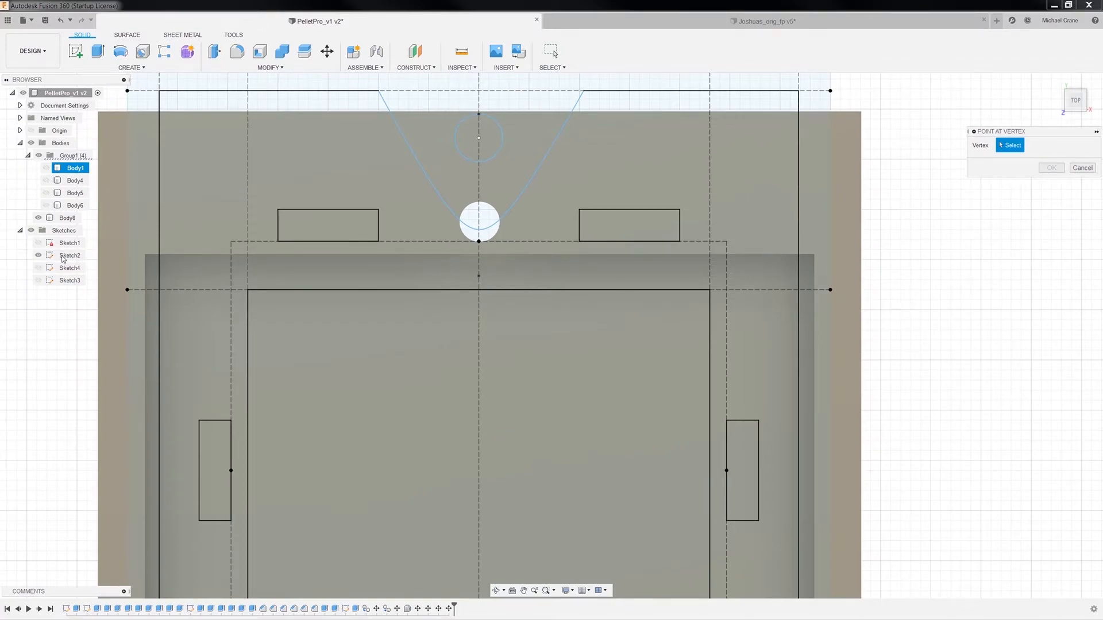
pyautogui.click(38, 256)
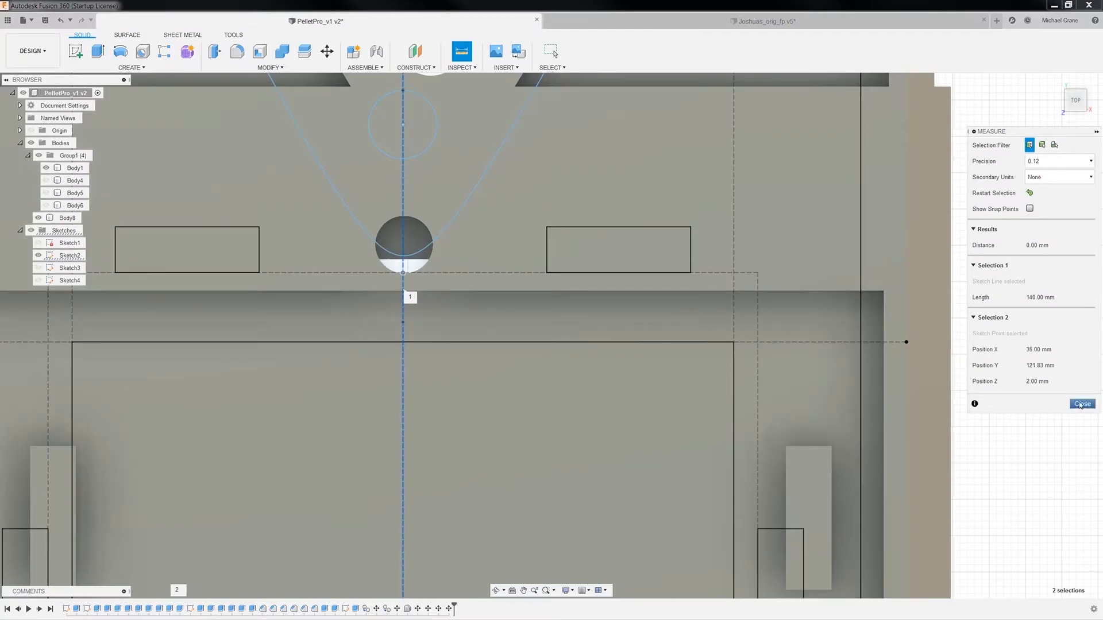
# Step: Finish measuring and examine how both mounting holes line up with Sketch2 from above and from underneath, ending in an isometric view
pyautogui.click(1079, 404)
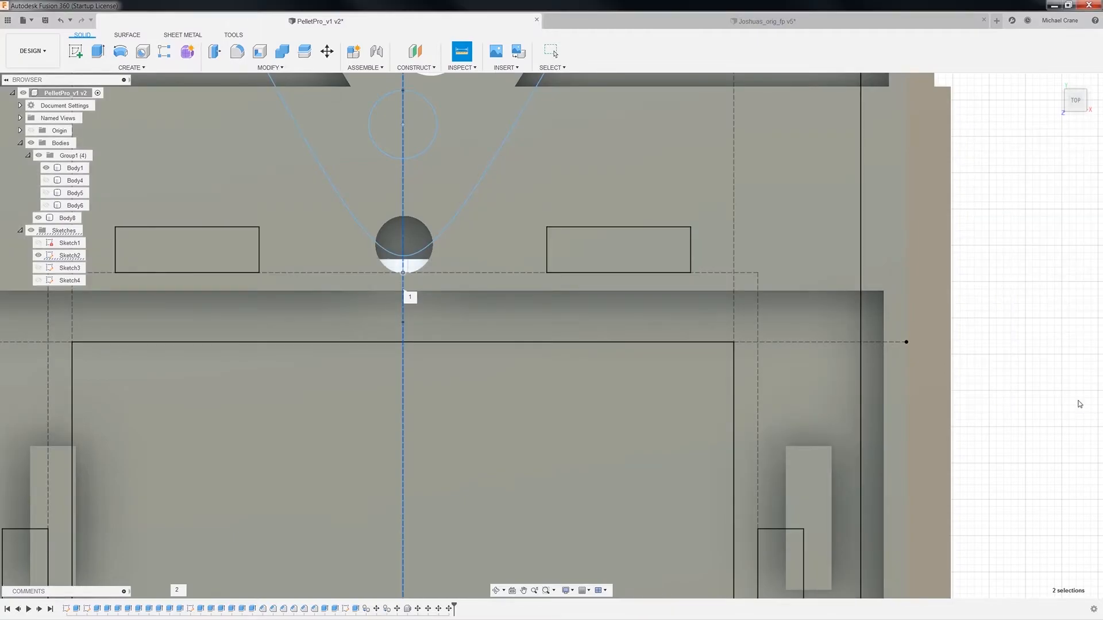
pyautogui.scroll(-5, 494, 335)
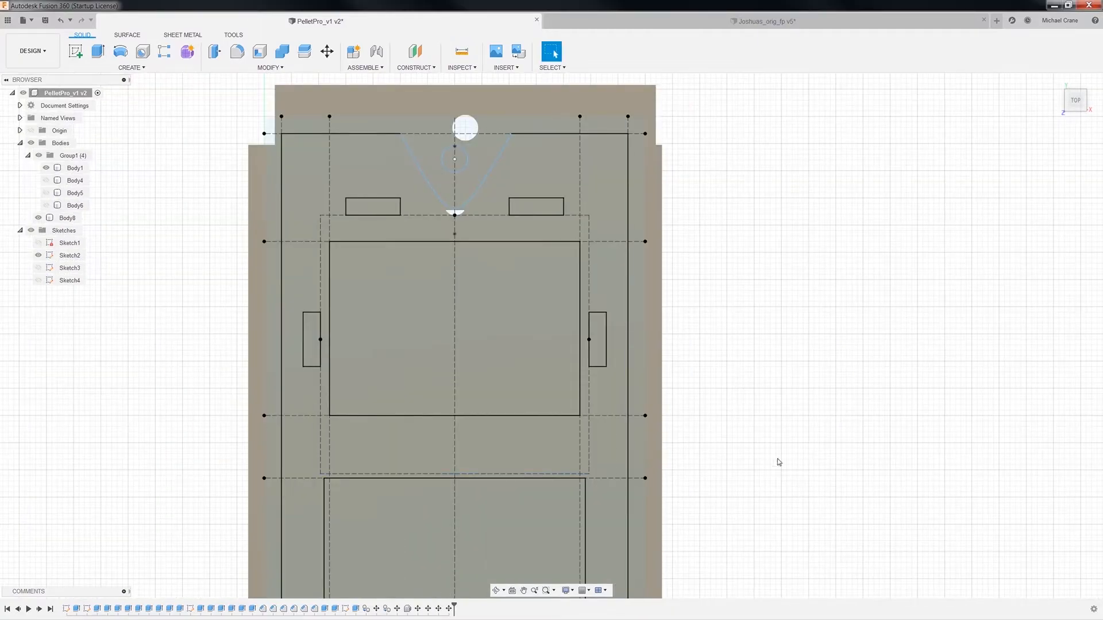
pyautogui.moveTo(713, 448); pyautogui.dragTo(642, 272, button='middle')
pyautogui.scroll(-3, 580, 273)
pyautogui.scroll(-1, 562, 470)
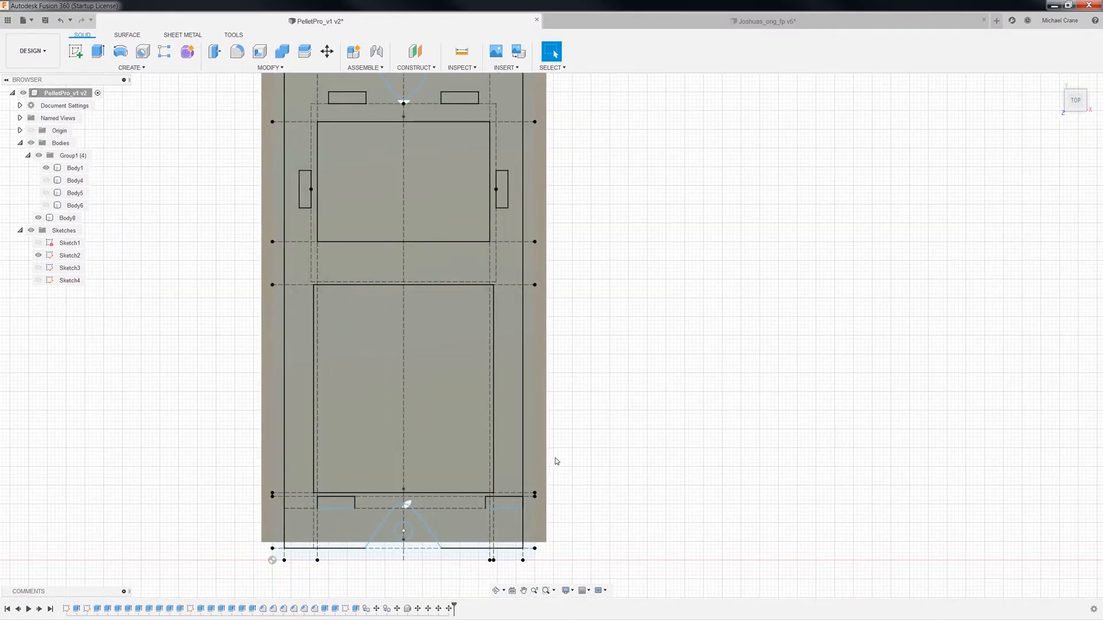
pyautogui.scroll(2, 584, 491)
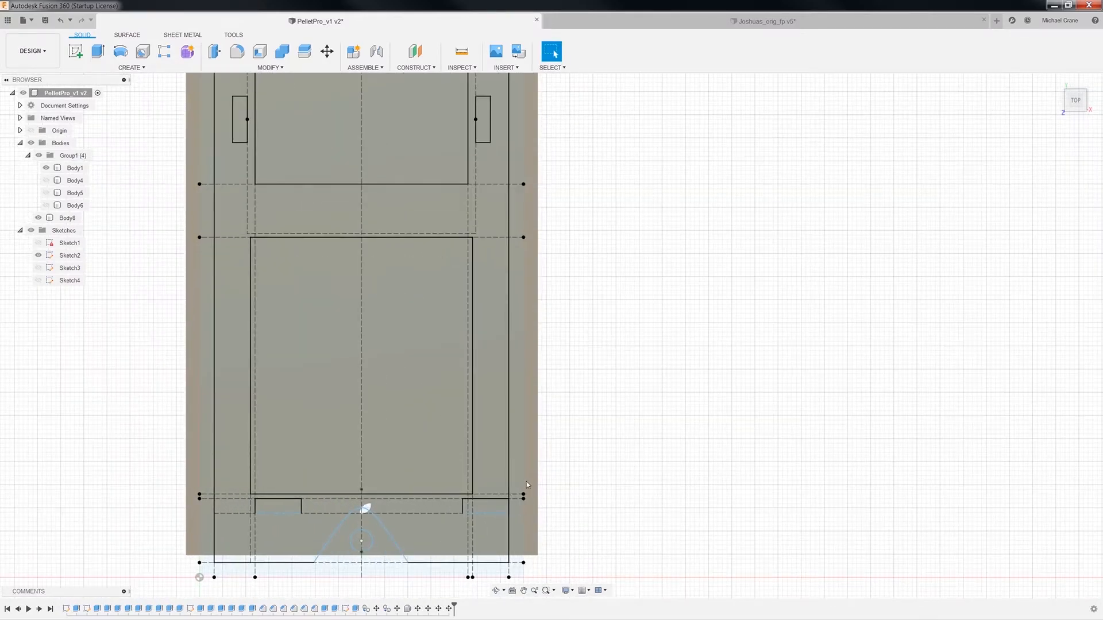
pyautogui.scroll(3, 366, 511)
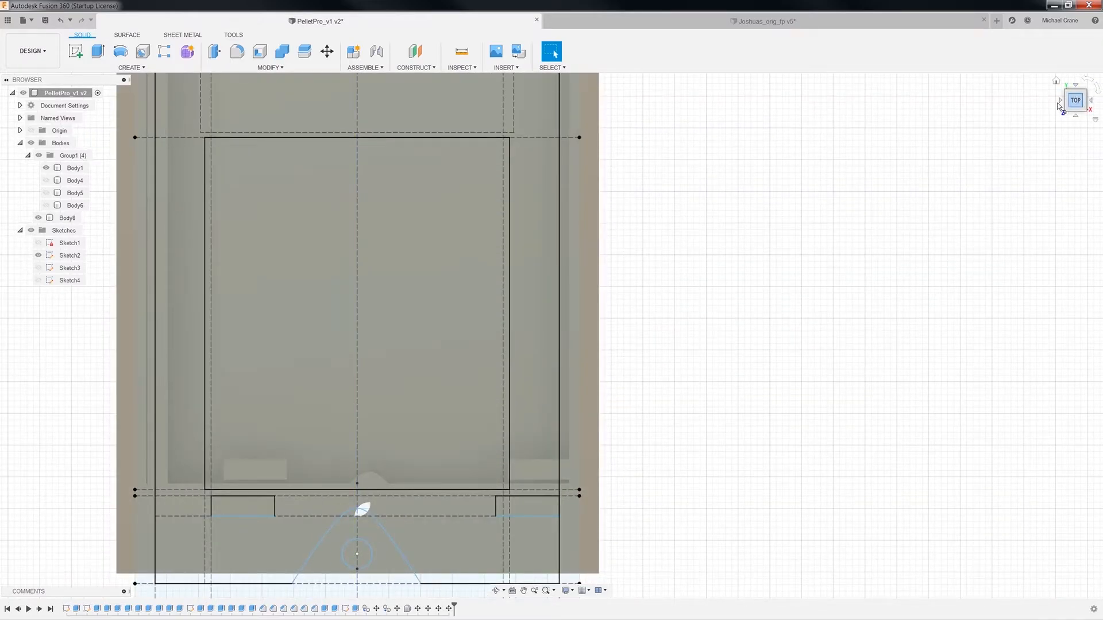
pyautogui.doubleClick(1060, 100)
pyautogui.scroll(-3, 794, 480)
pyautogui.moveTo(795, 495); pyautogui.dragTo(761, 451, button='middle')
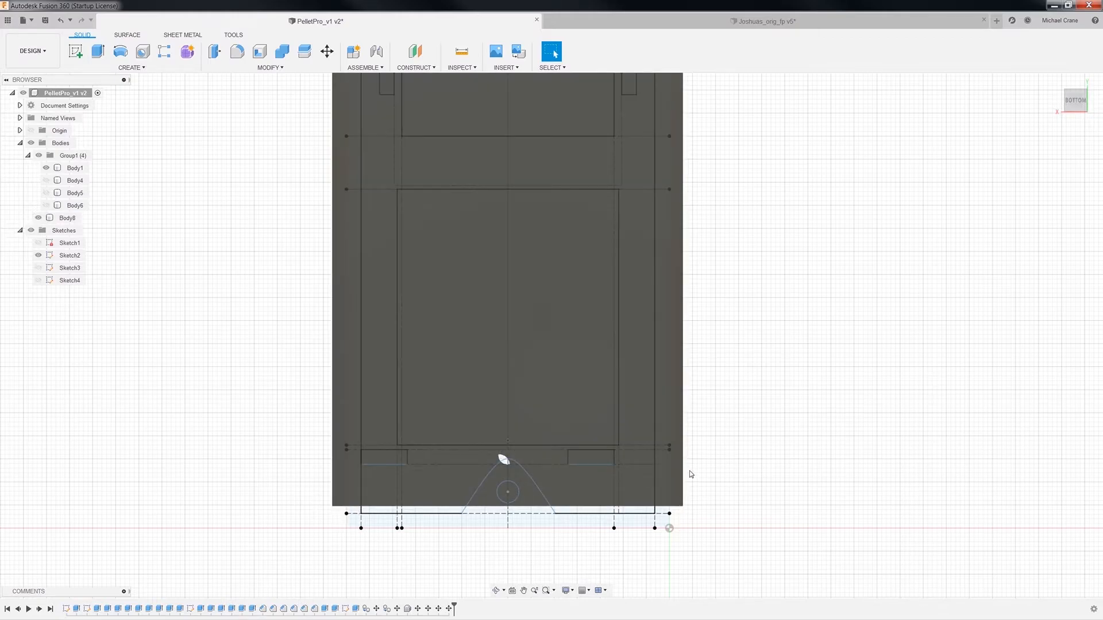
pyautogui.moveTo(776, 360); pyautogui.dragTo(700, 583, button='middle')
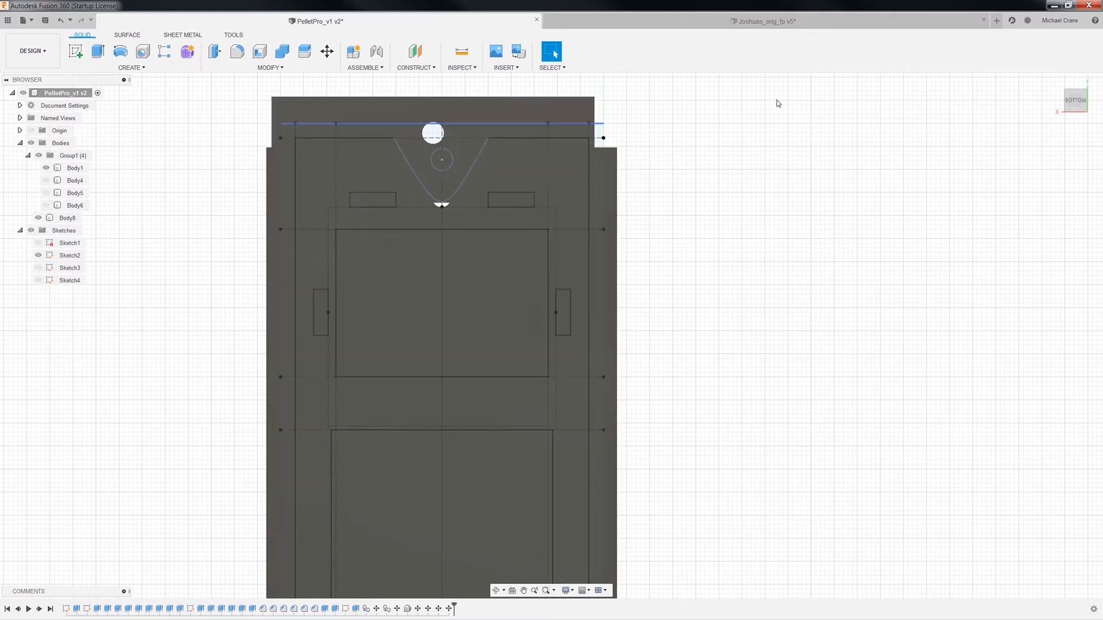
pyautogui.click(1058, 84)
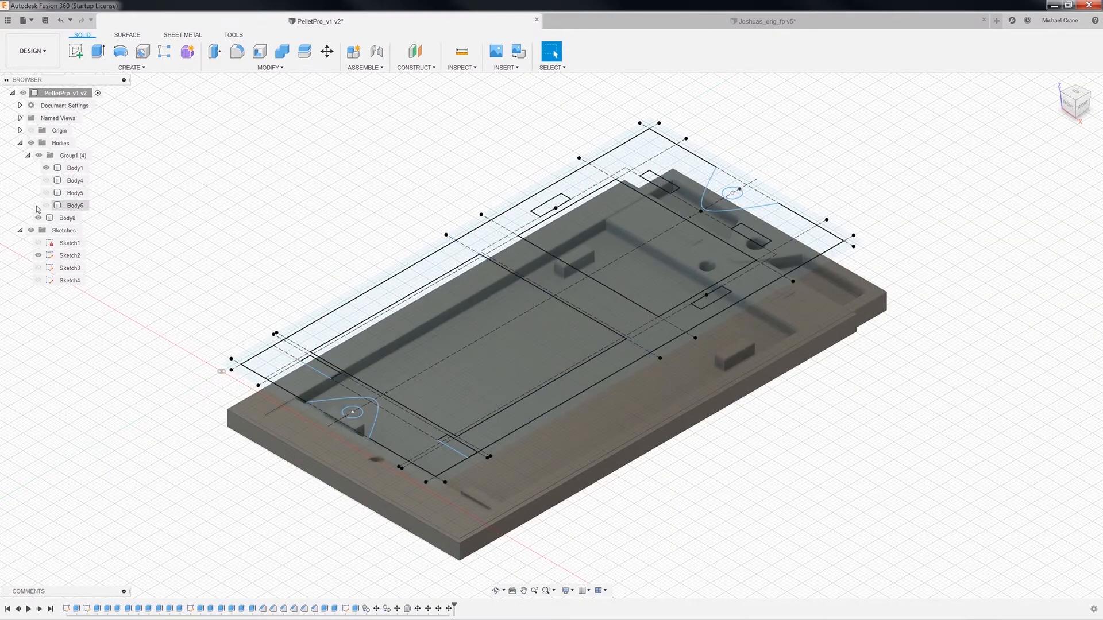
# Step: Hide Sketch2 and return the model to the home view
pyautogui.click(43, 256)
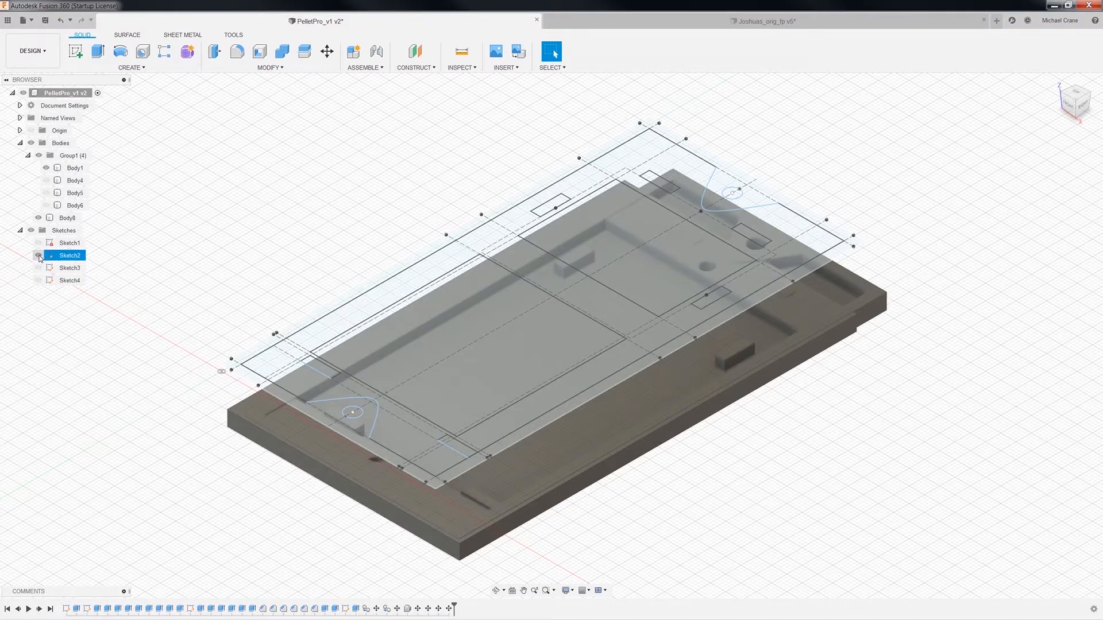
pyautogui.click(39, 256)
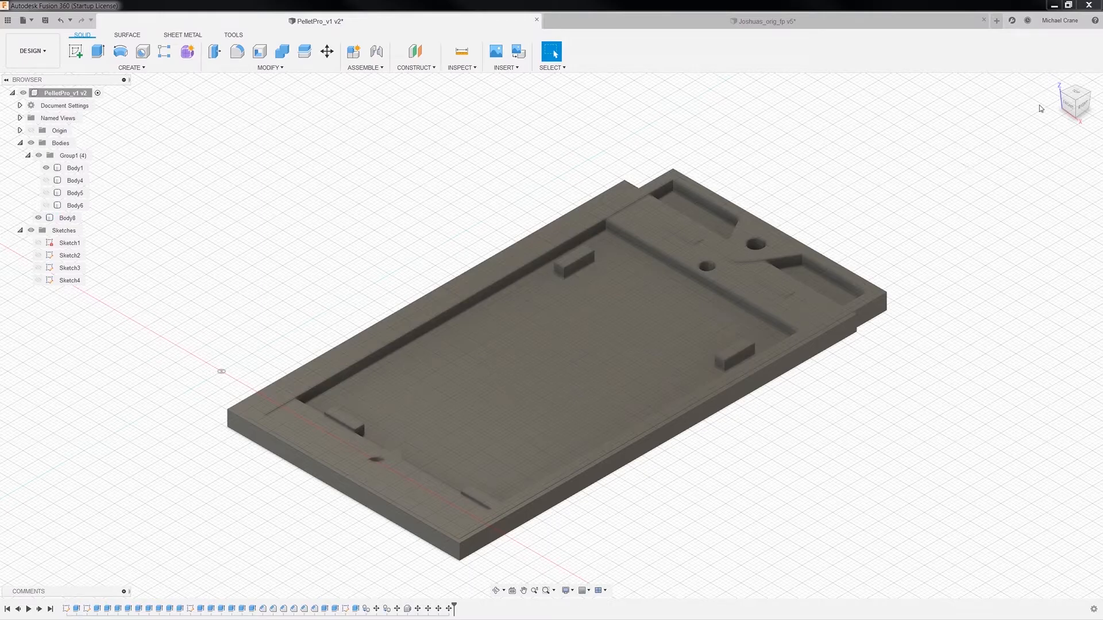
pyautogui.click(1056, 82)
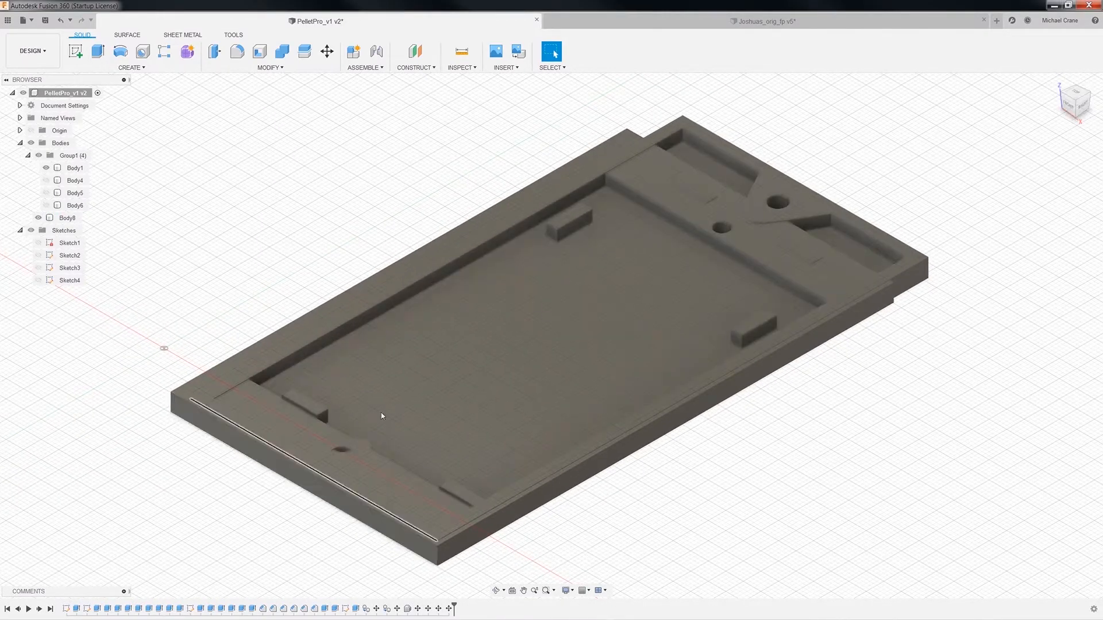
pyautogui.click(384, 414)
pyautogui.press('v')
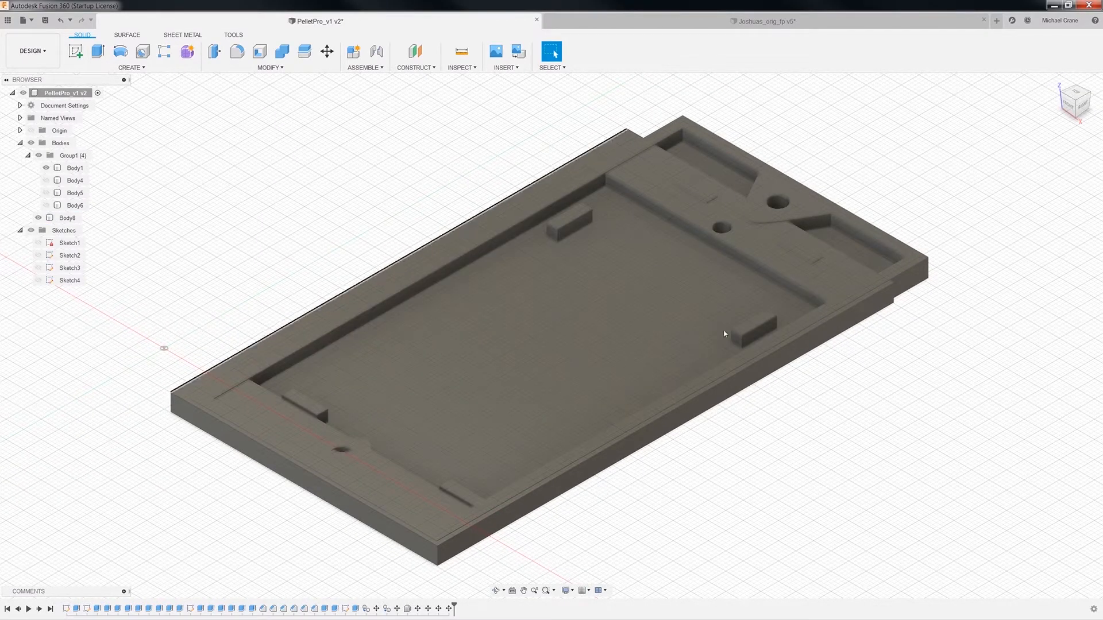
pyautogui.click(846, 465)
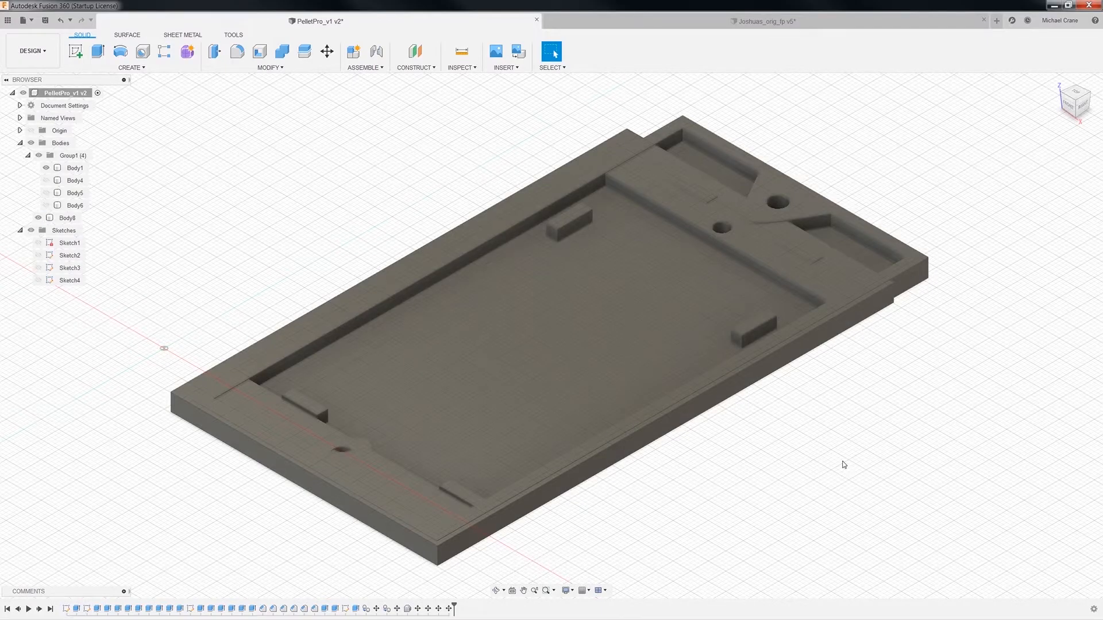
pyautogui.click(446, 376)
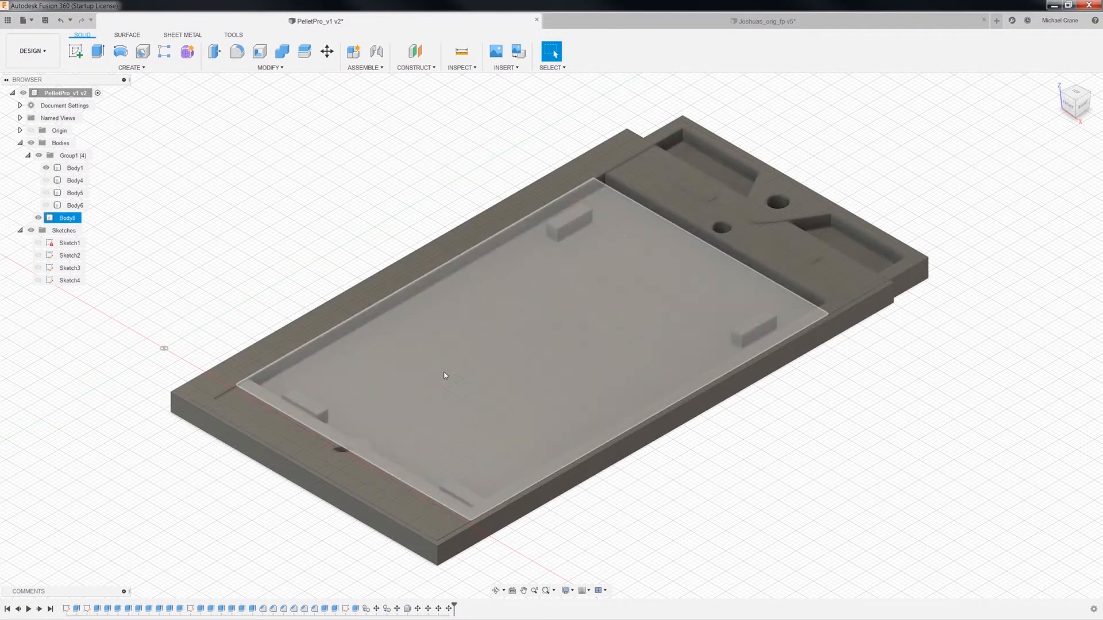
pyautogui.press('v')
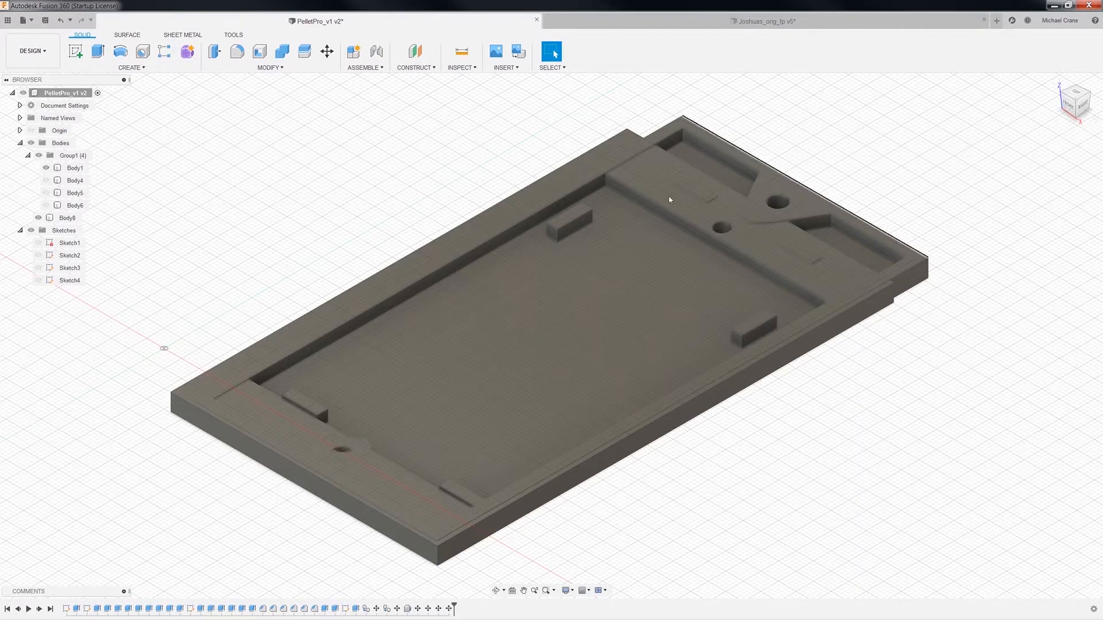
pyautogui.click(748, 229)
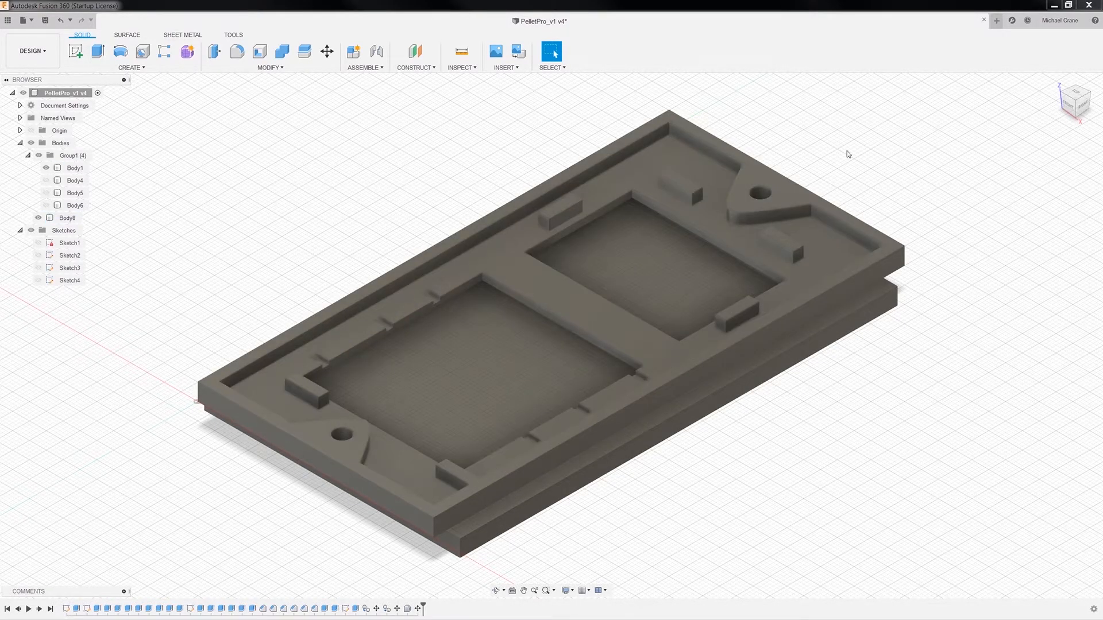
# Step: Hide Body1 to examine the plate body underneath it, and show Body1 again
pyautogui.click(686, 166)
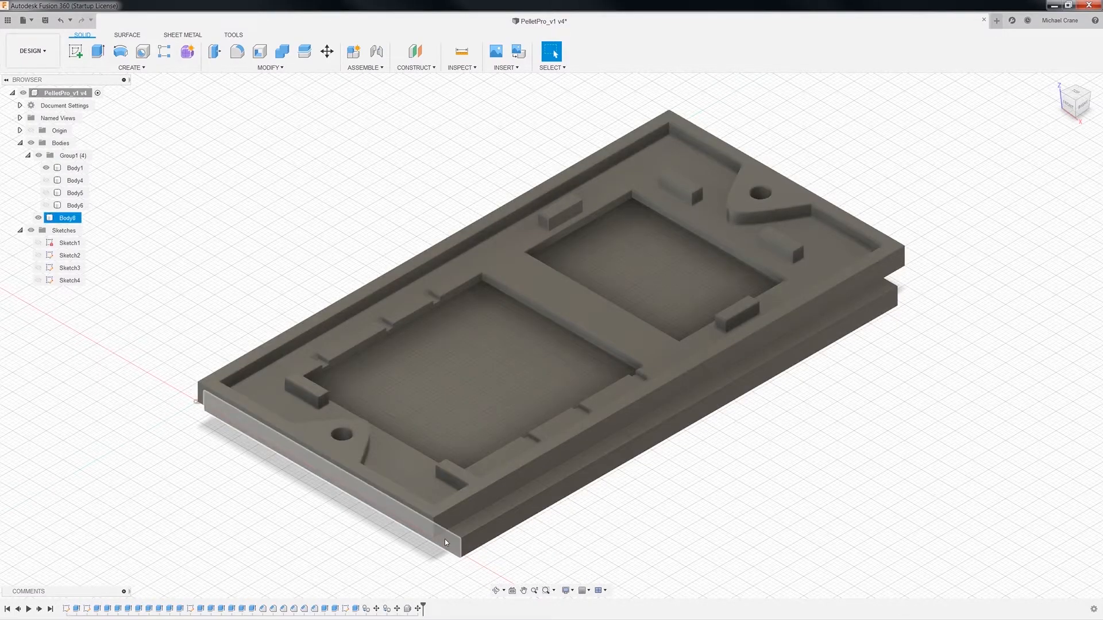
pyautogui.click(47, 168)
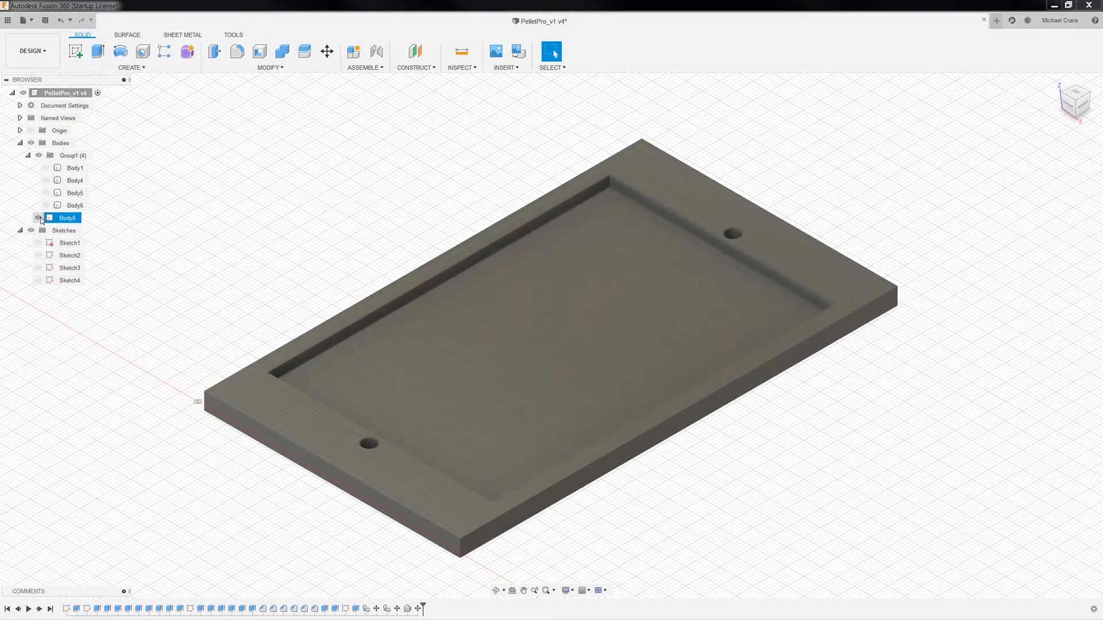
pyautogui.click(46, 168)
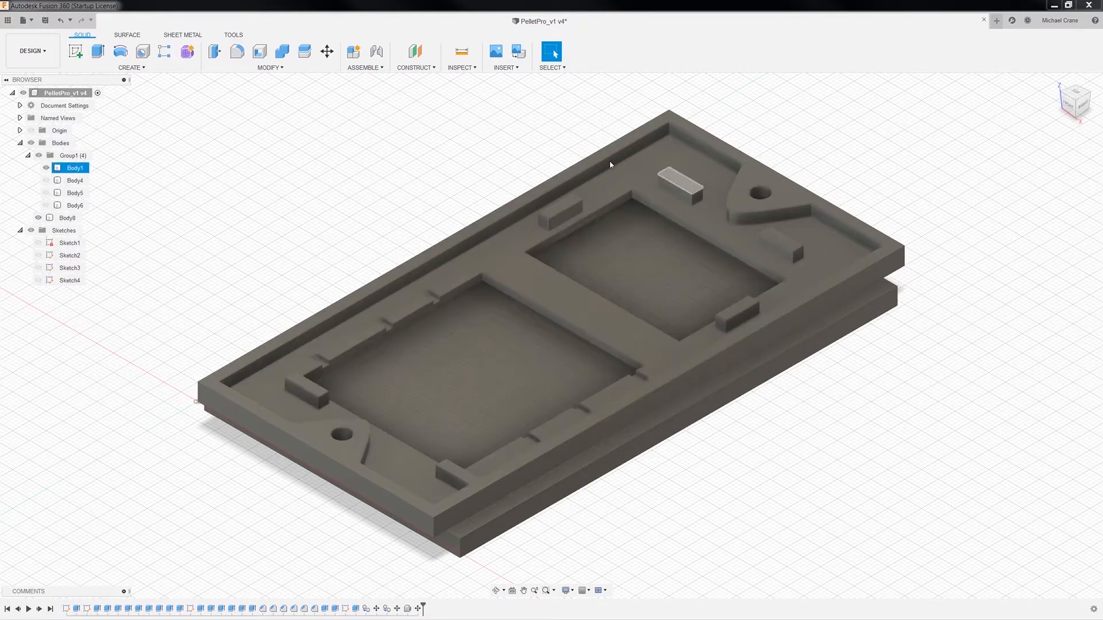
# Step: Move Base Feature6, which holds the lower plate, in the timeline to directly after the first extrusion
pyautogui.click(520, 511)
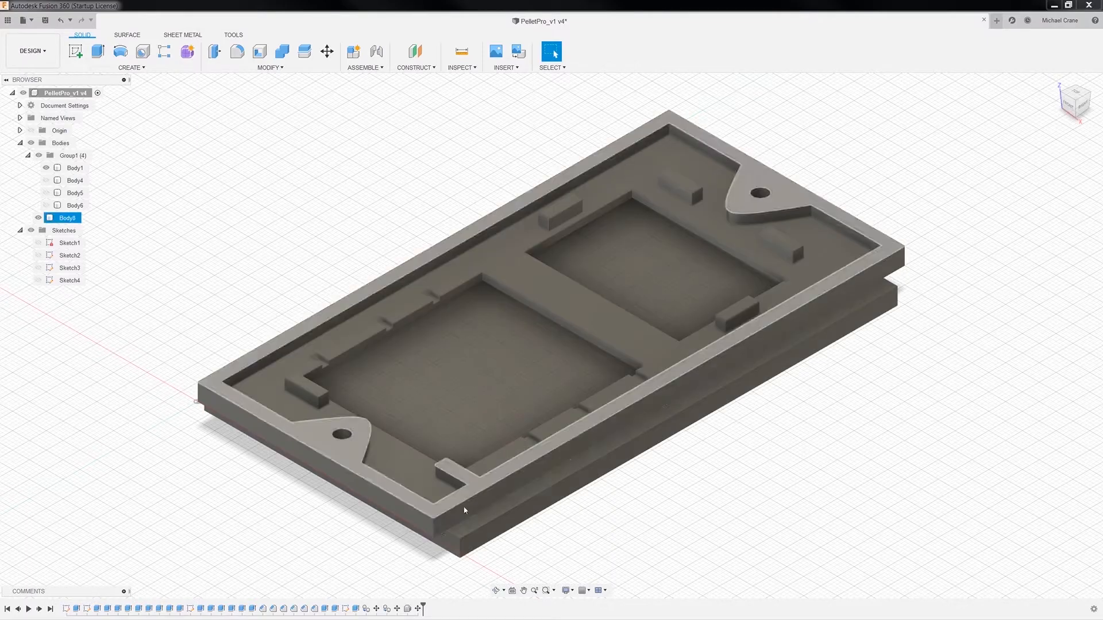
pyautogui.click(491, 529)
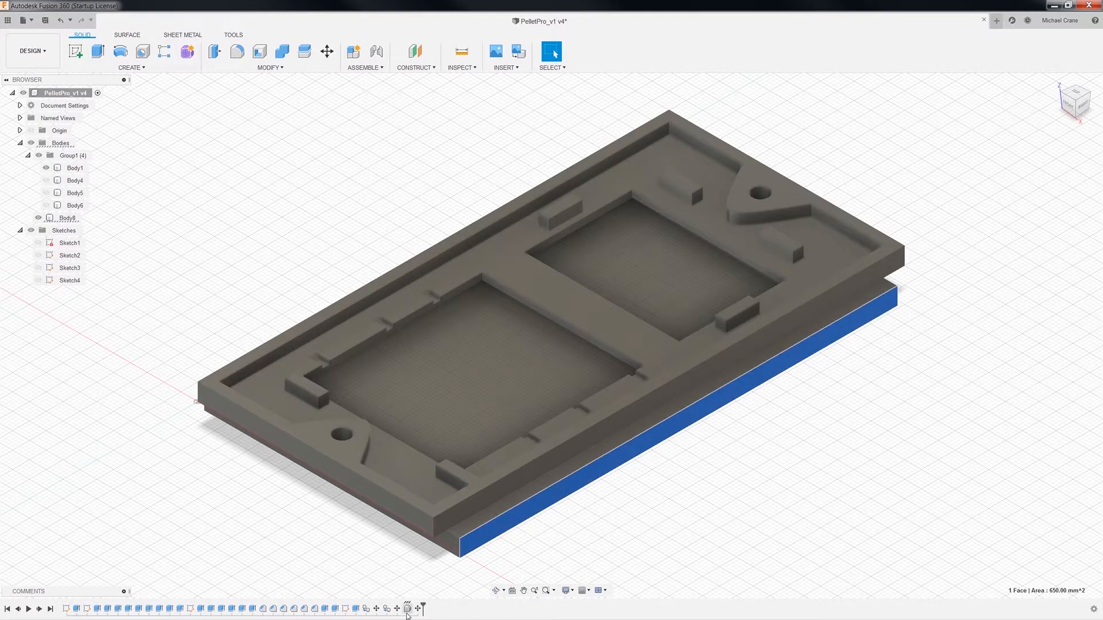
pyautogui.click(408, 610)
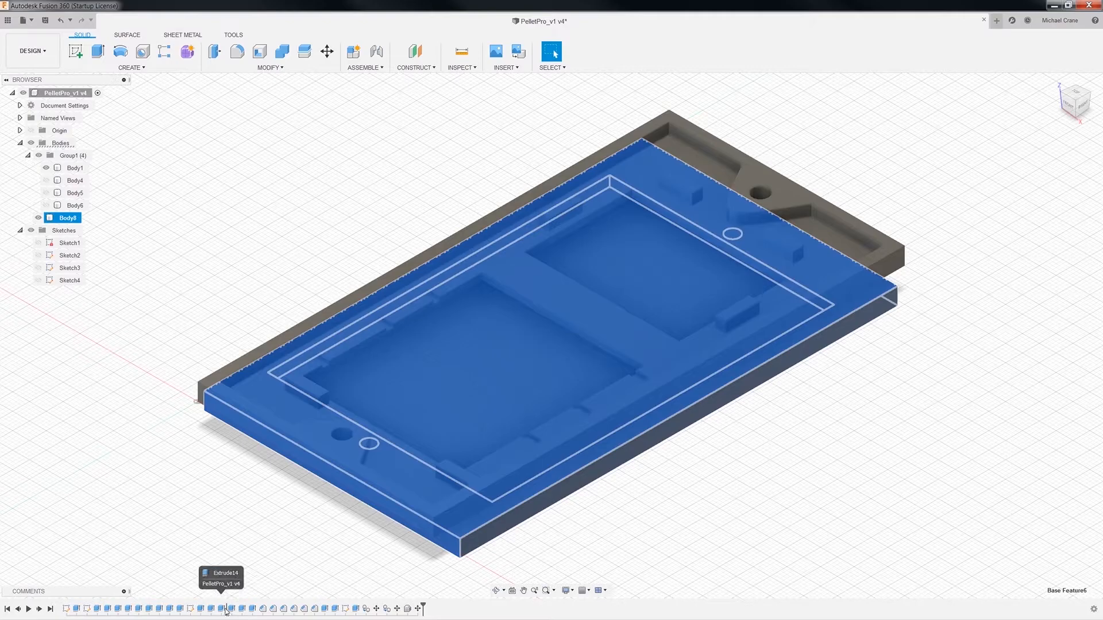
pyautogui.moveTo(78, 610); pyautogui.dragTo(82, 610)
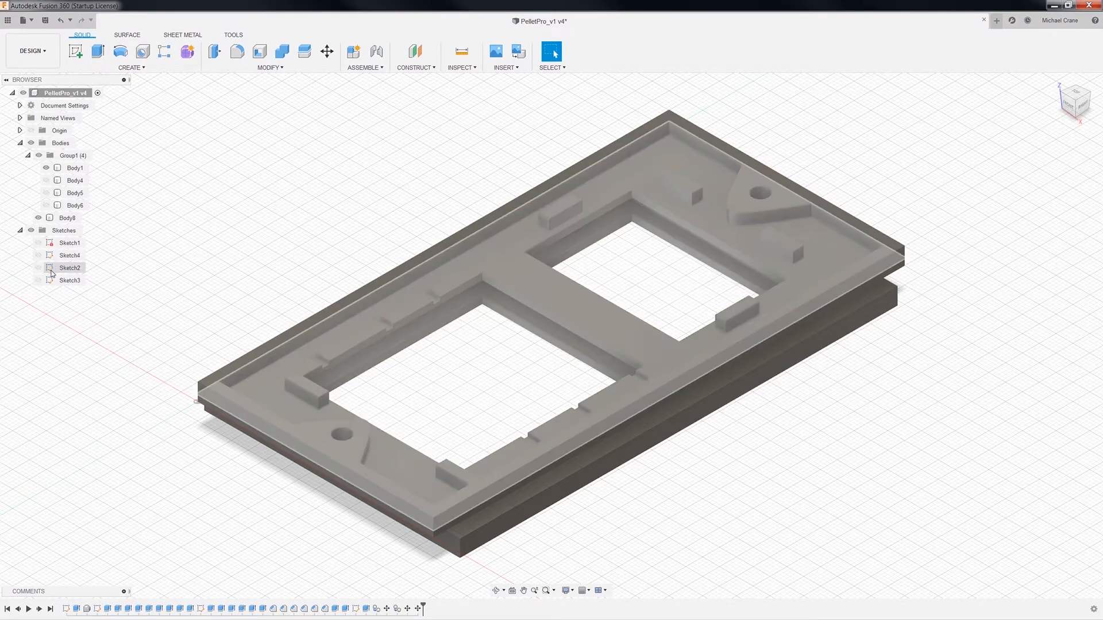
# Step: Open Sketch2 for editing to examine its profile around the hole tab, finish the sketch and restore the home view
pyautogui.rightClick(61, 267)
pyautogui.click(95, 300)
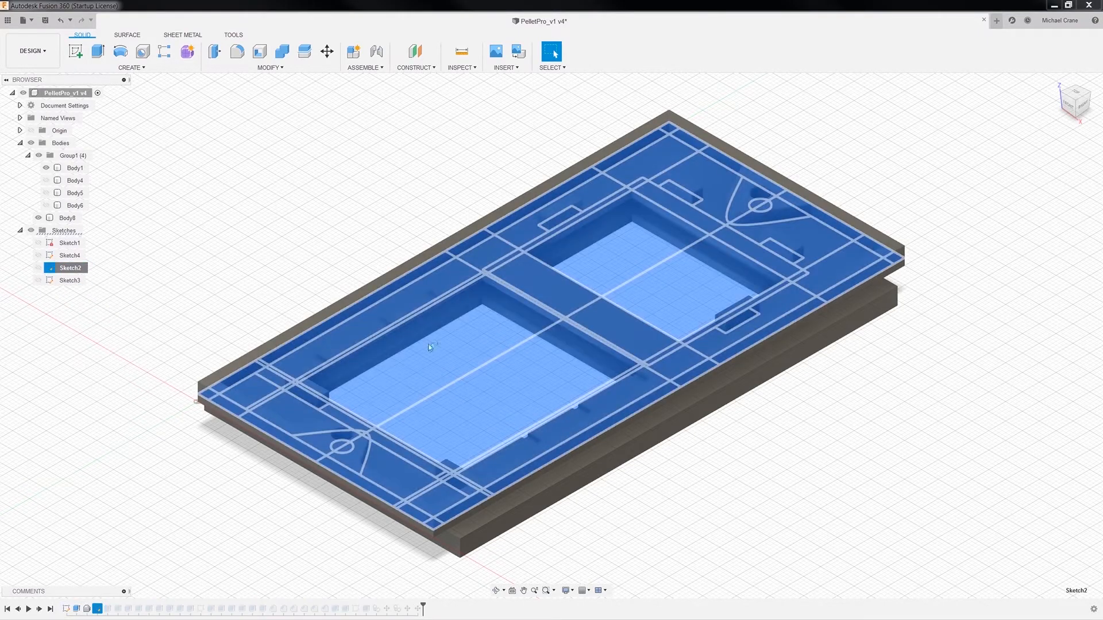
pyautogui.press('Escape')
pyautogui.scroll(4, 690, 344)
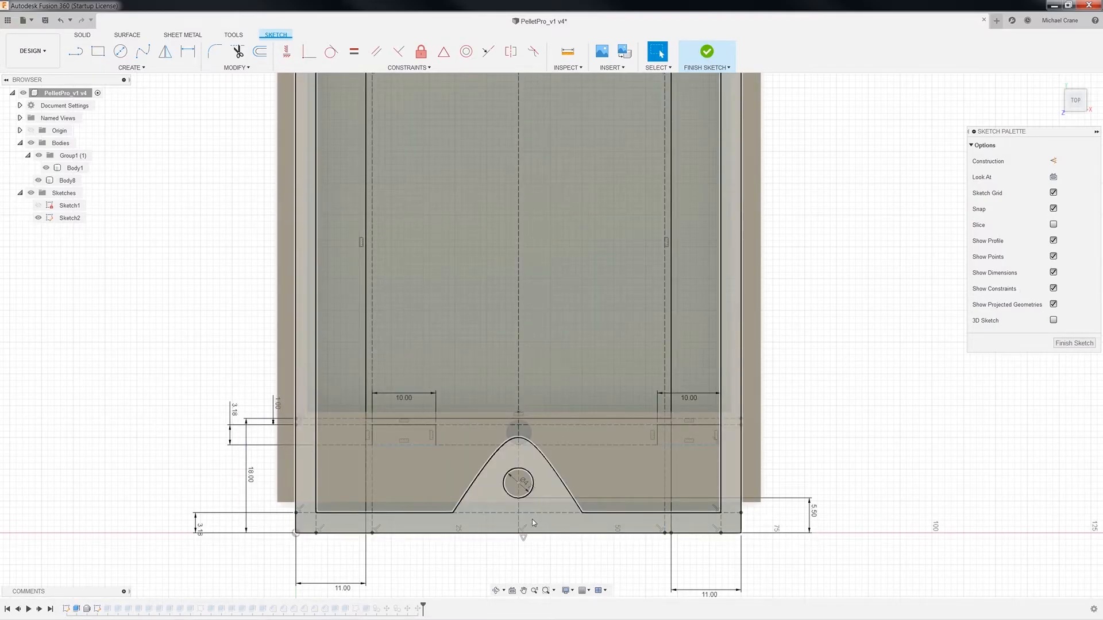
pyautogui.click(1074, 344)
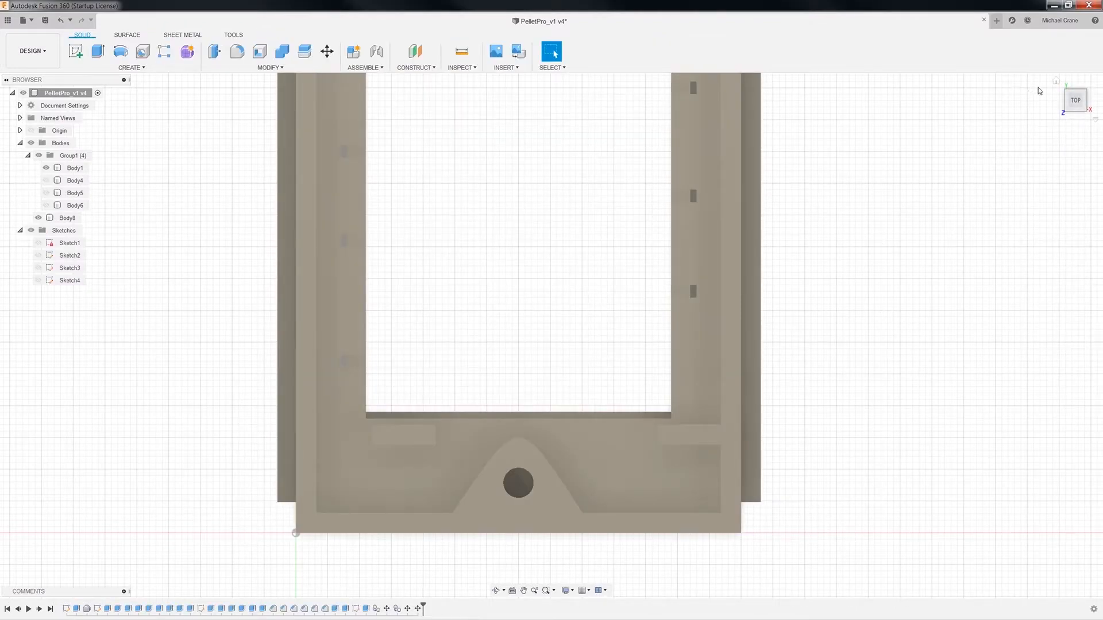
pyautogui.click(1055, 82)
# Step: Try deleting the Extrude9 feature linked to Body1's top rim, and undo the deletion
pyautogui.click(349, 454)
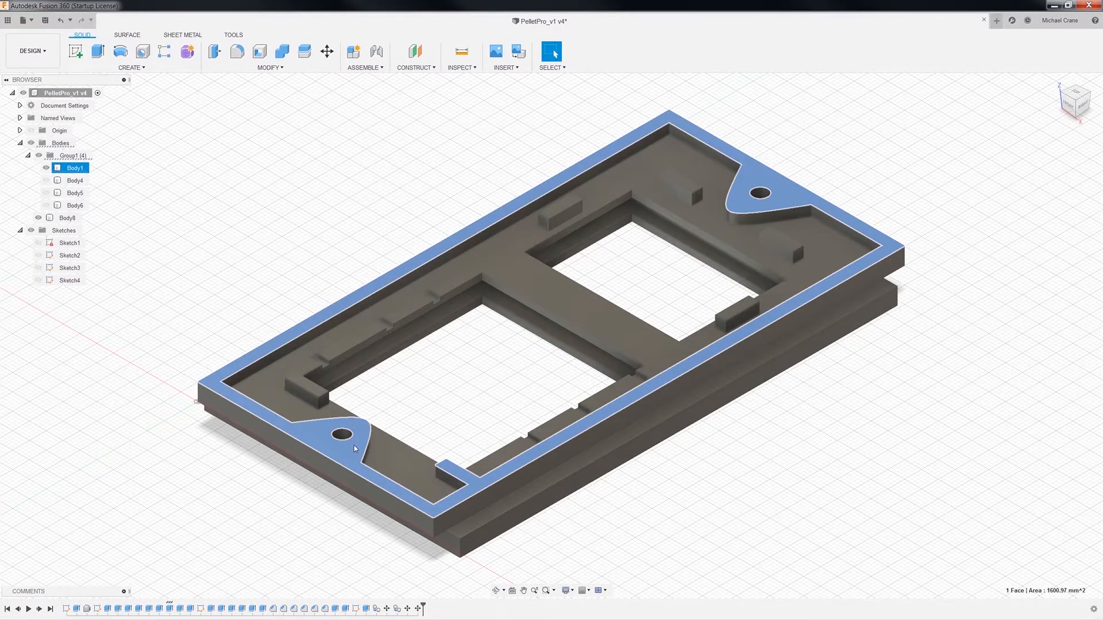
pyautogui.click(170, 609)
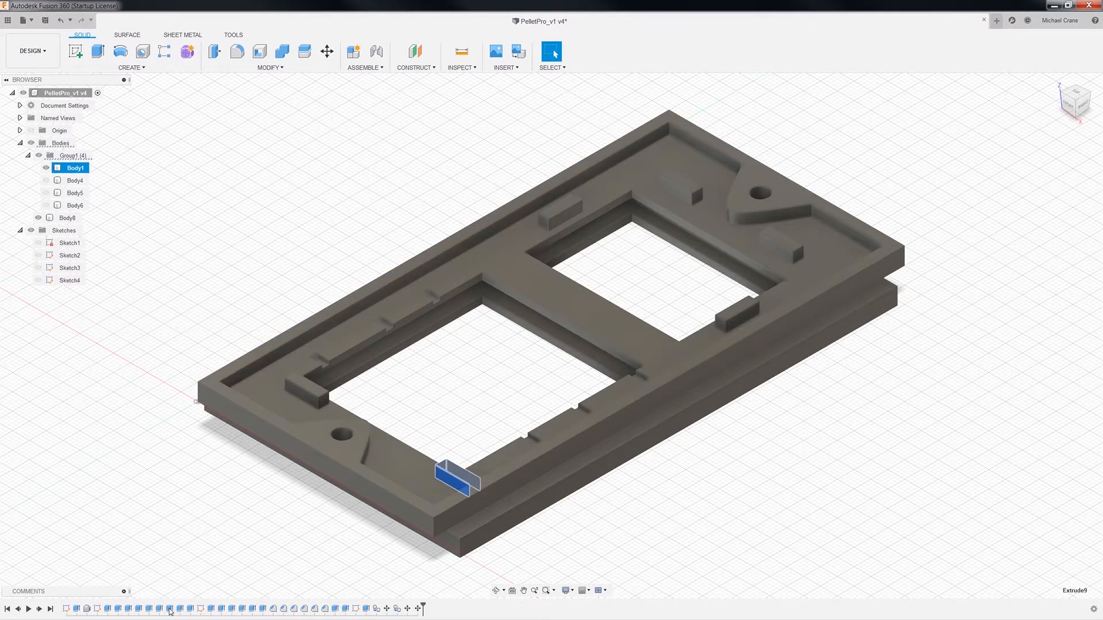
pyautogui.rightClick(170, 610)
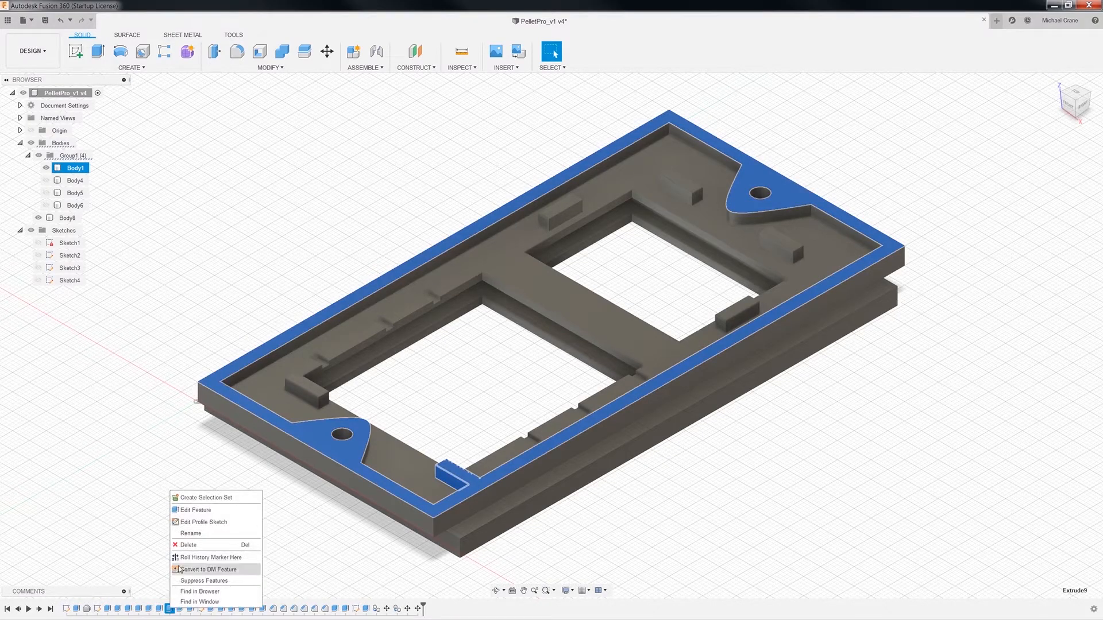
pyautogui.click(189, 545)
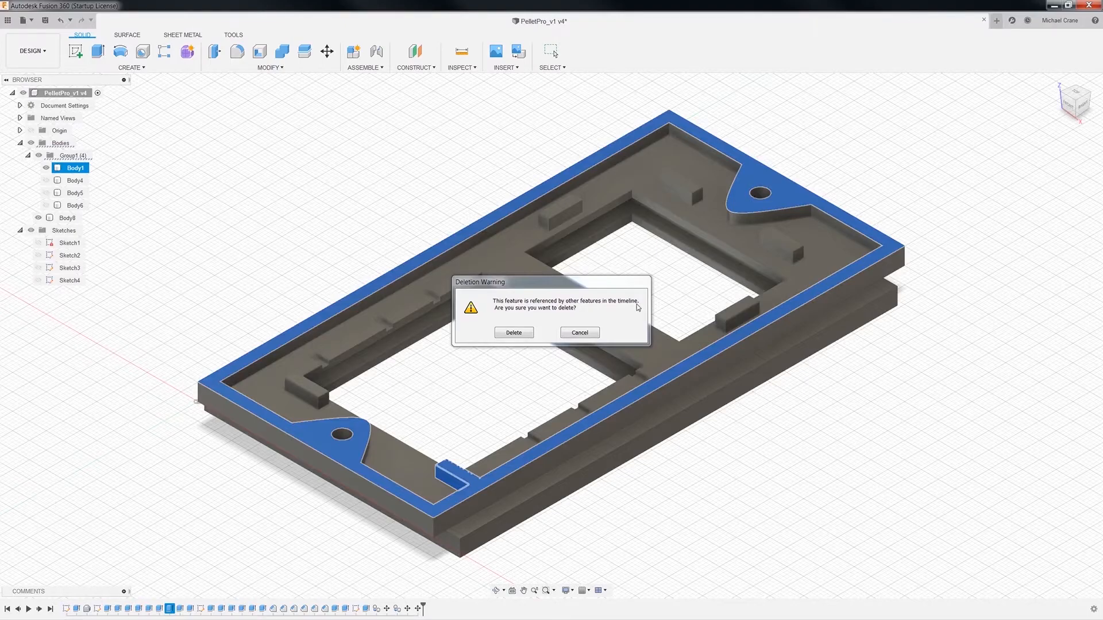
pyautogui.click(520, 333)
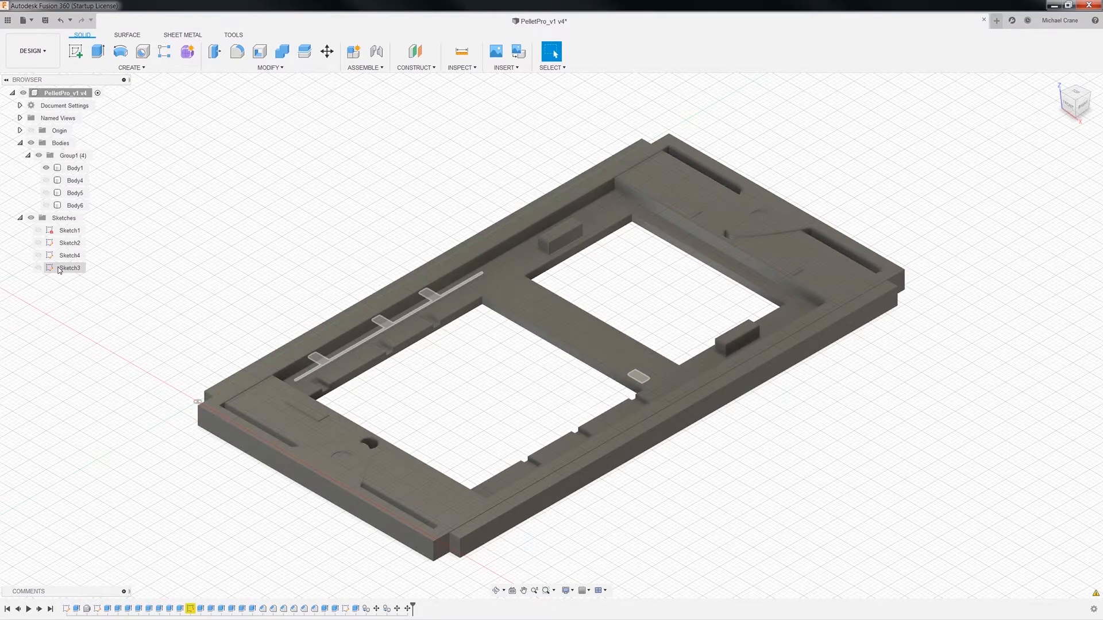
pyautogui.click(81, 20)
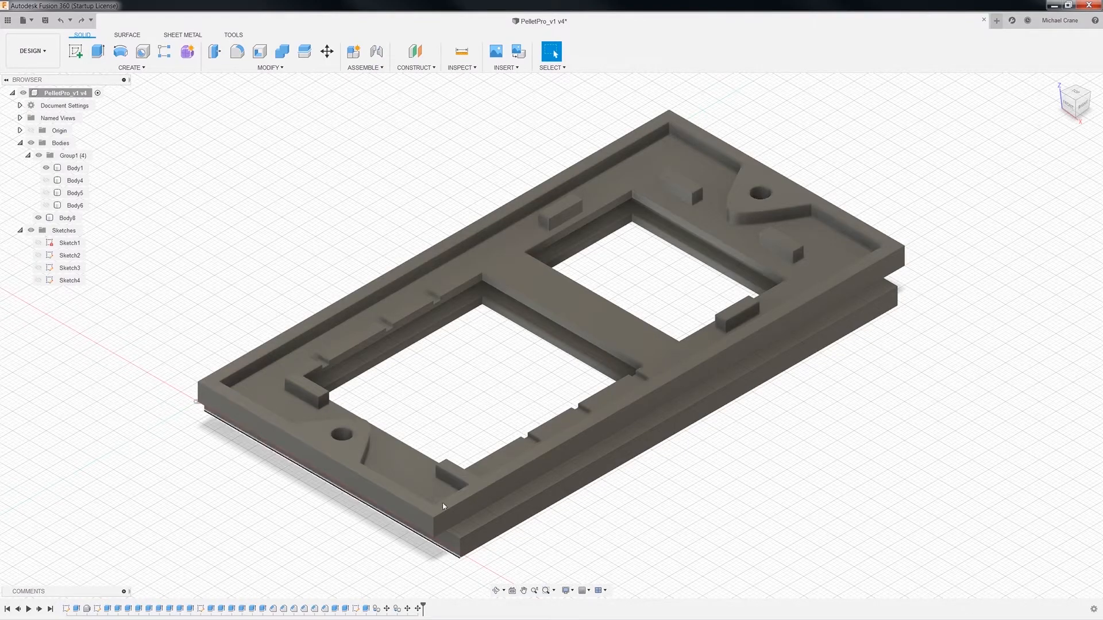
# Step: Try extruding the top rim face of Body1
pyautogui.click(345, 459)
pyautogui.click(345, 459)
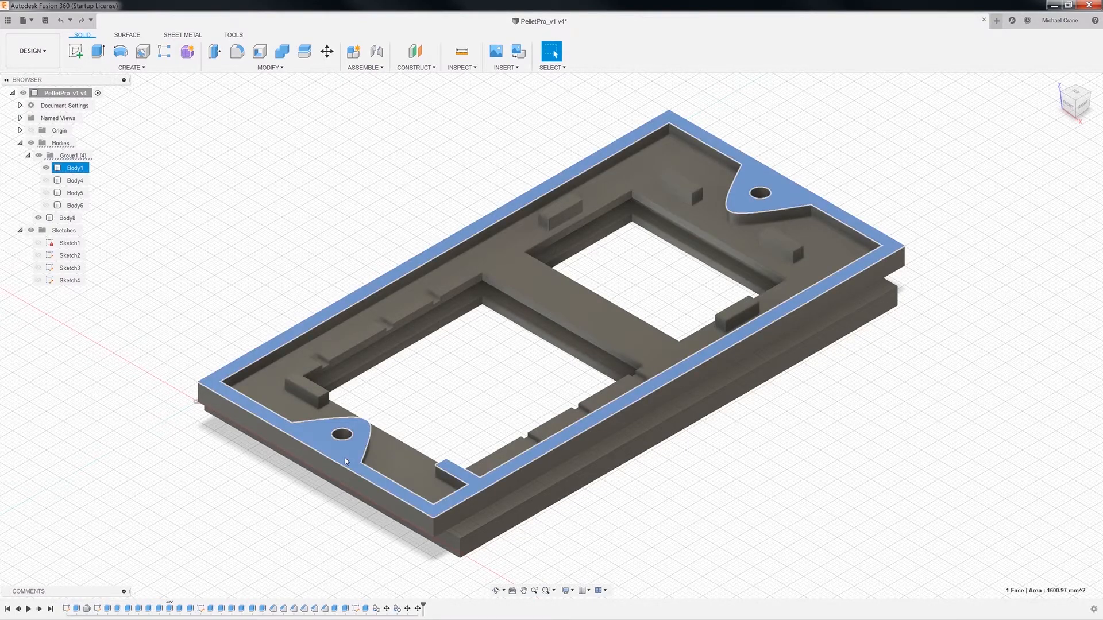
pyautogui.rightClick(344, 457)
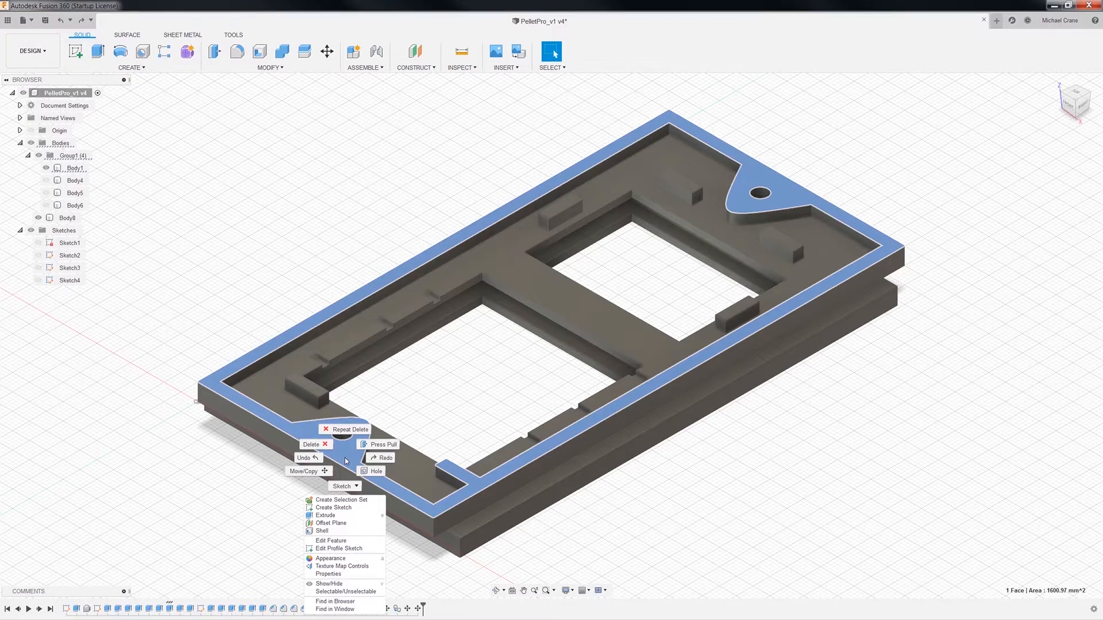
pyautogui.click(460, 478)
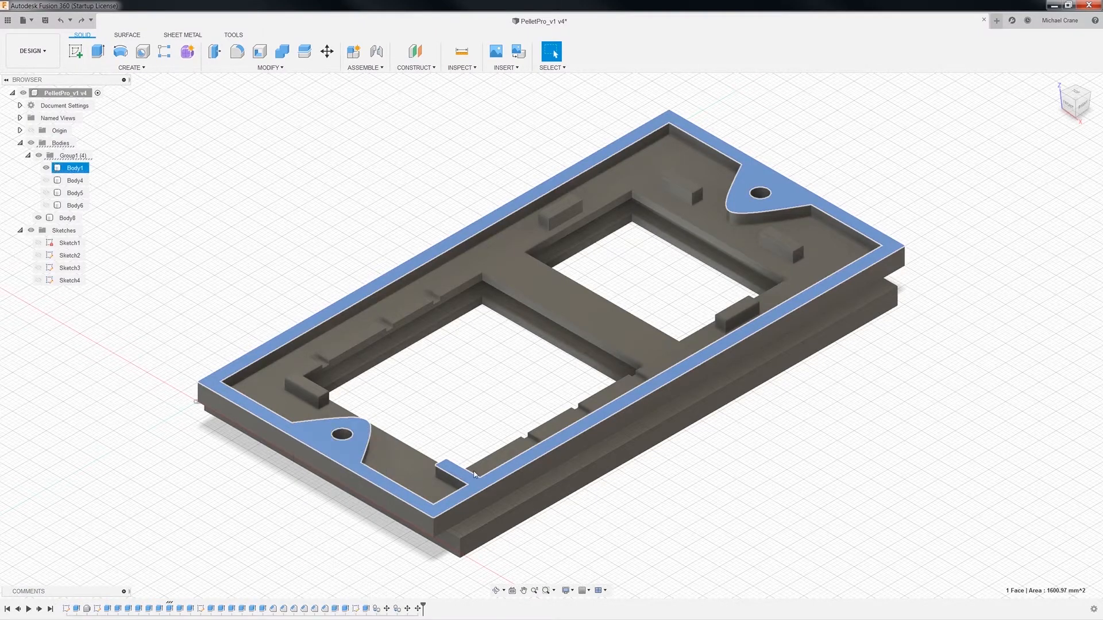
pyautogui.rightClick(343, 452)
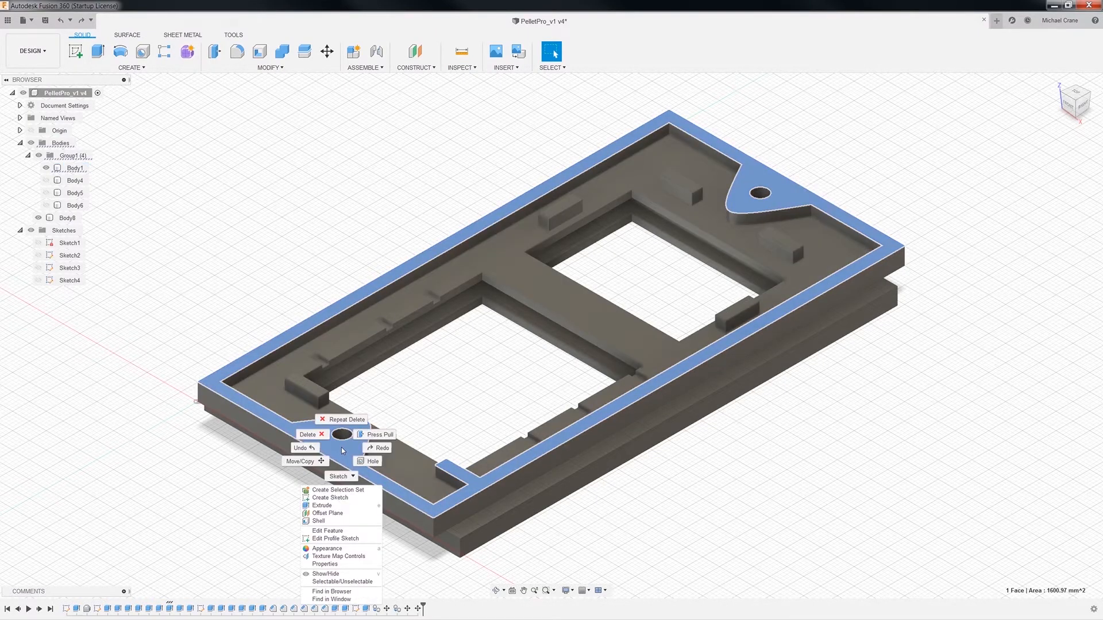
pyautogui.click(322, 505)
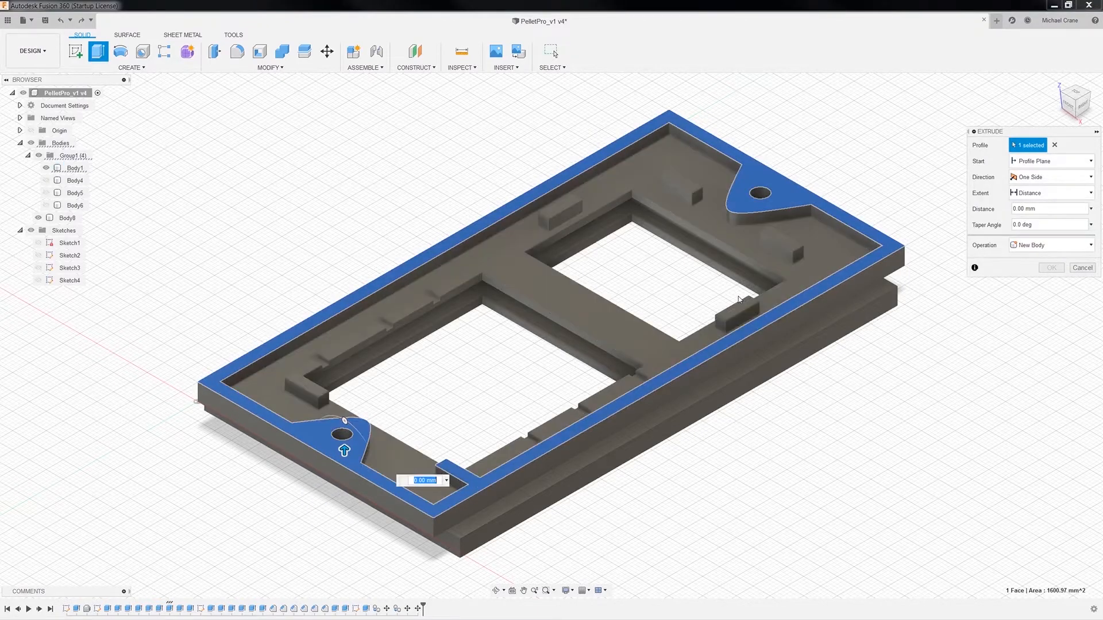
pyautogui.moveTo(344, 451)
pyautogui.mouseDown()
pyautogui.moveTo(345, 472)
pyautogui.moveTo(348, 453)
pyautogui.moveTo(350, 474)
pyautogui.moveTo(357, 459)
pyautogui.mouseUp()
pyautogui.press('Return')
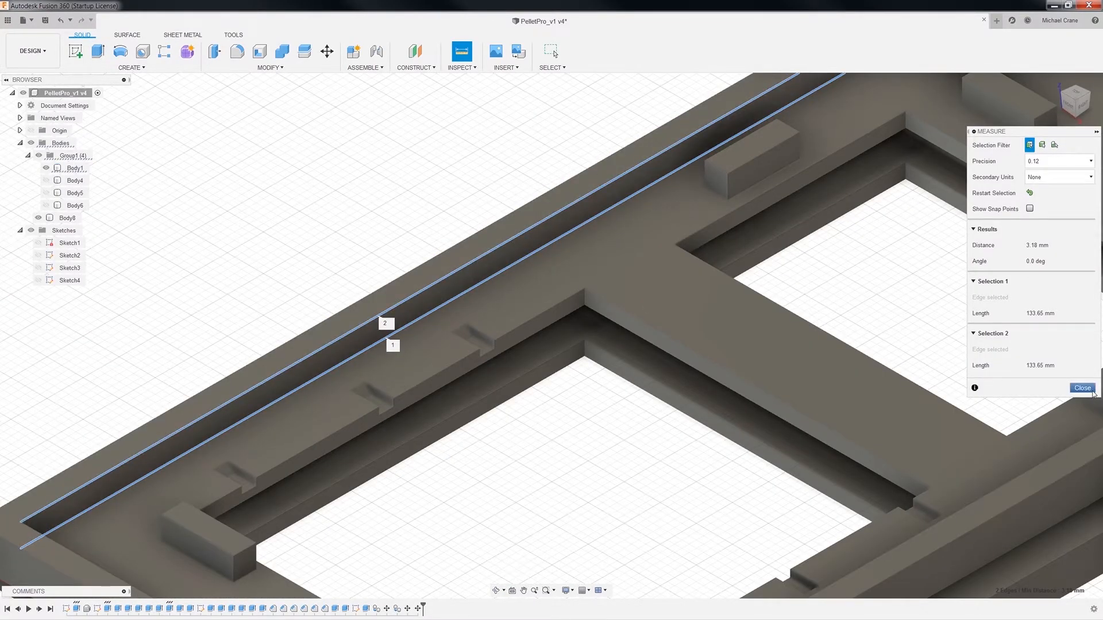
# Step: Finish measuring the distance between the upper and lower inner edges of Body1's rim
pyautogui.click(1082, 387)
pyautogui.scroll(-5, 578, 539)
pyautogui.scroll(5, 615, 315)
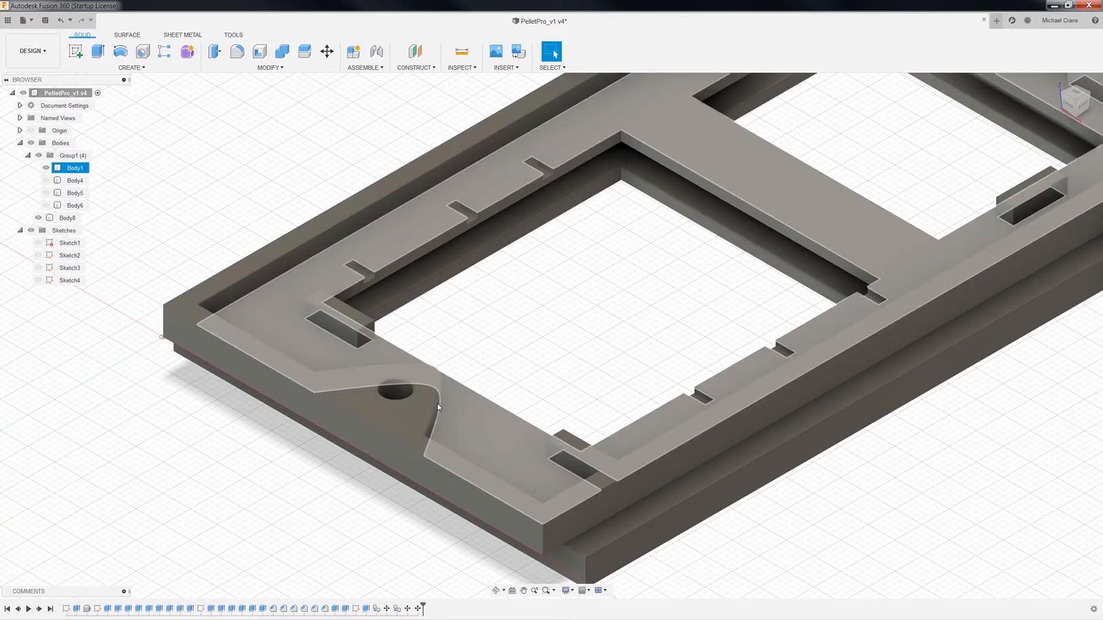
# Step: Extrude the top rim face of Body1 by -3.18 mm as a cut to remove the raised rim and hole tabs
pyautogui.click(414, 414)
pyautogui.rightClick(413, 414)
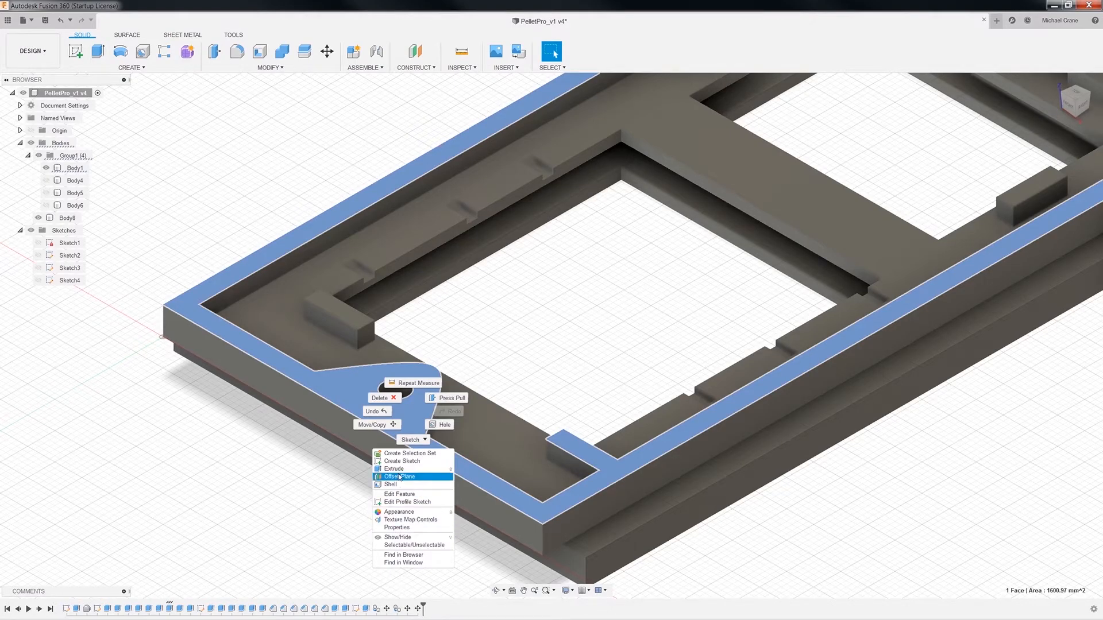
pyautogui.click(400, 469)
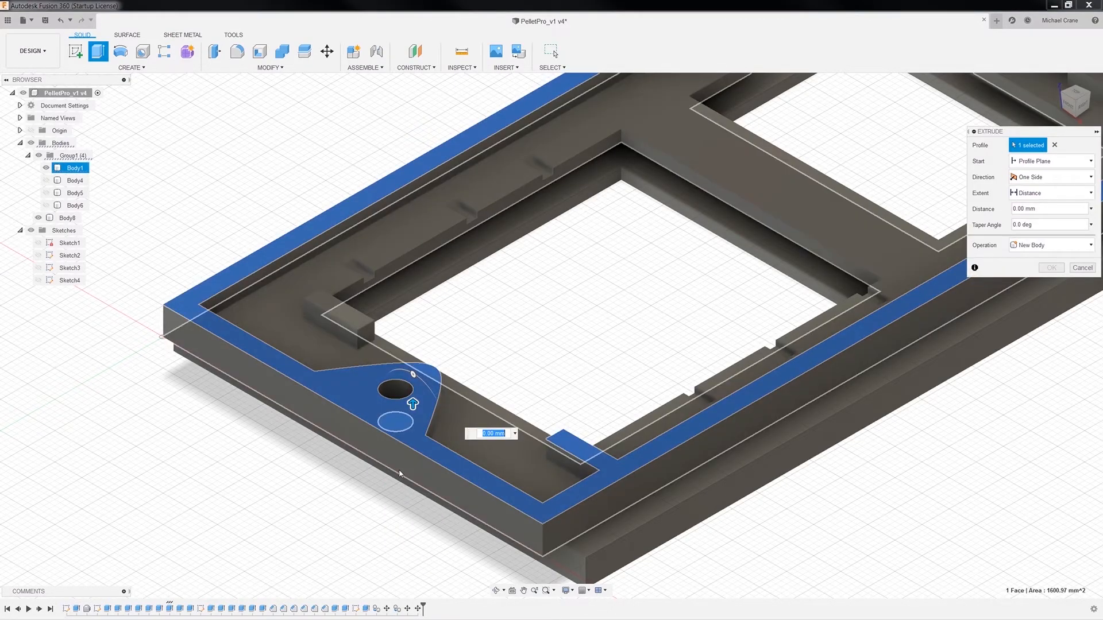
pyautogui.press('BackSpace')
pyautogui.write('-3.18')
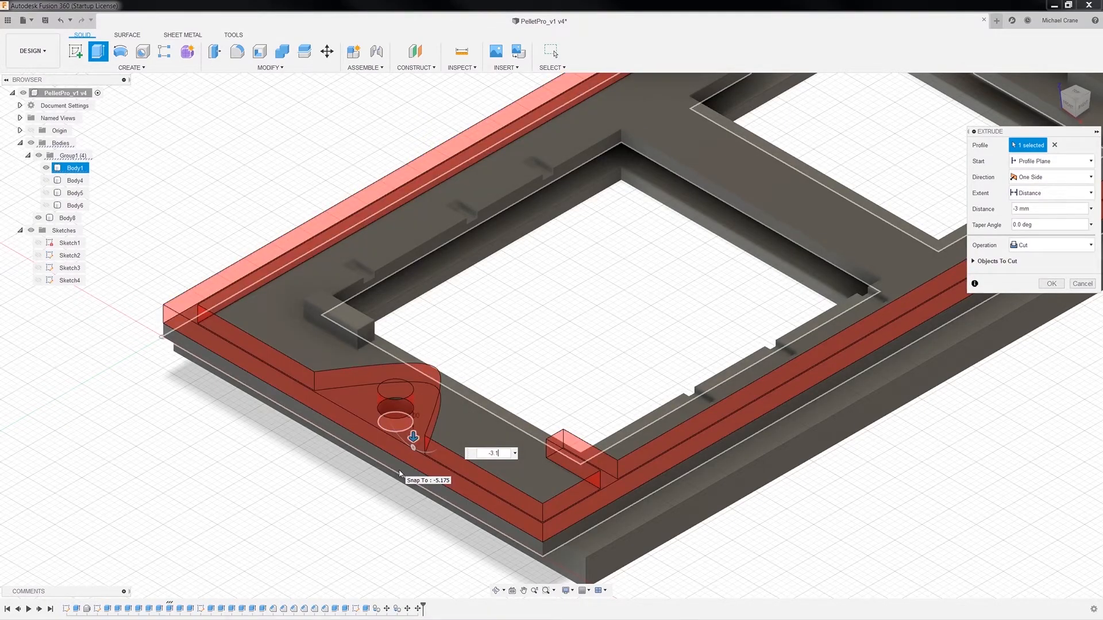
pyautogui.press('Return')
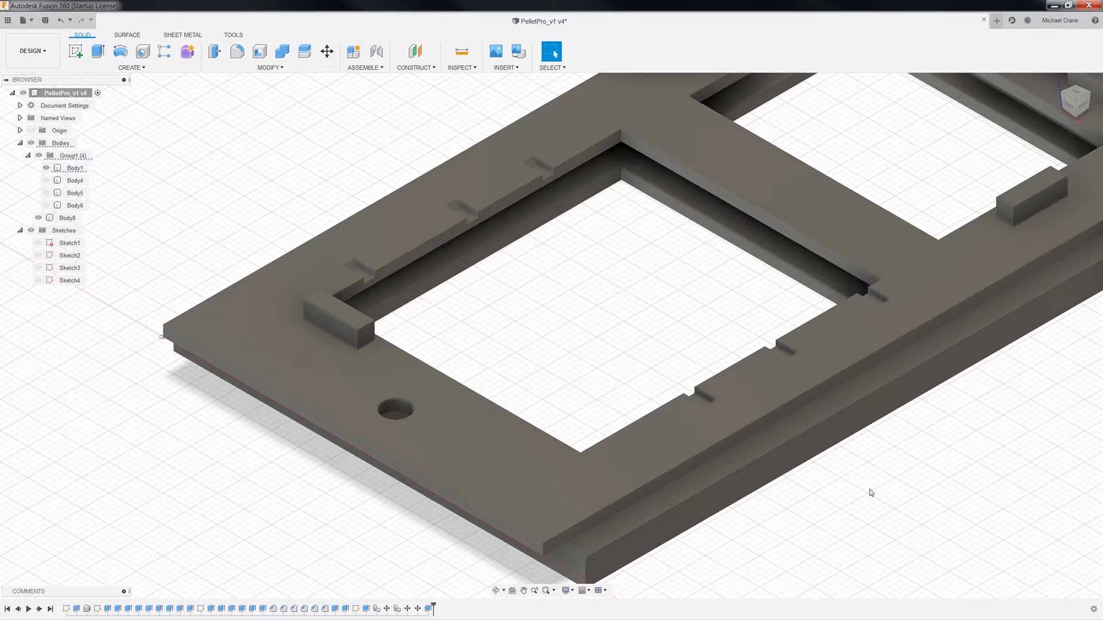
# Step: Show Sketch2 on top of the plate bodies
pyautogui.scroll(-2, 860, 510)
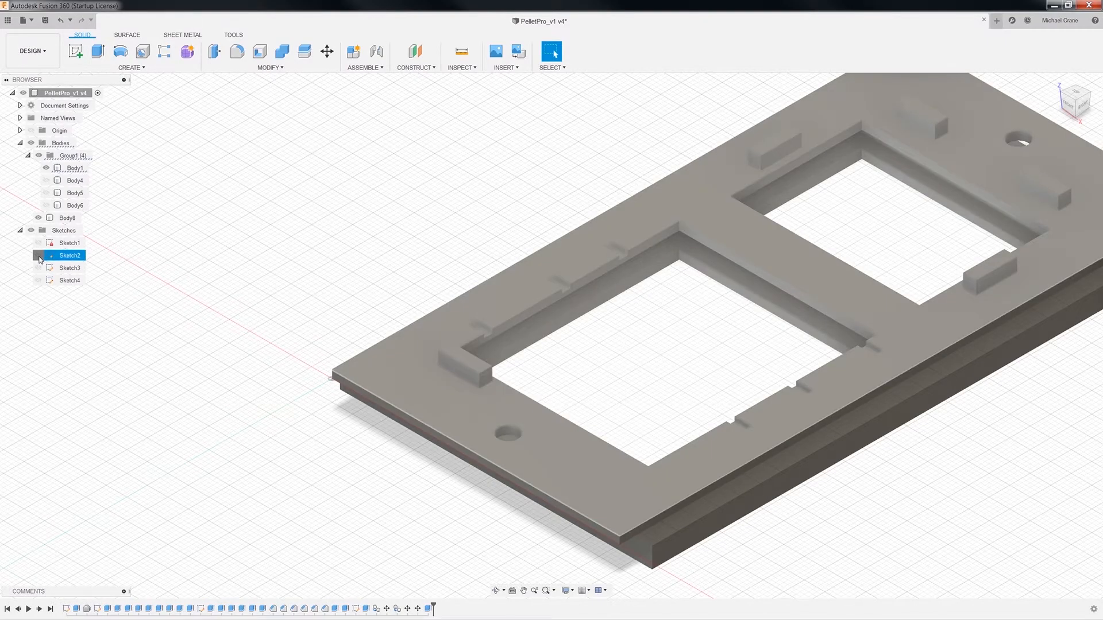
pyautogui.click(38, 255)
pyautogui.click(650, 477)
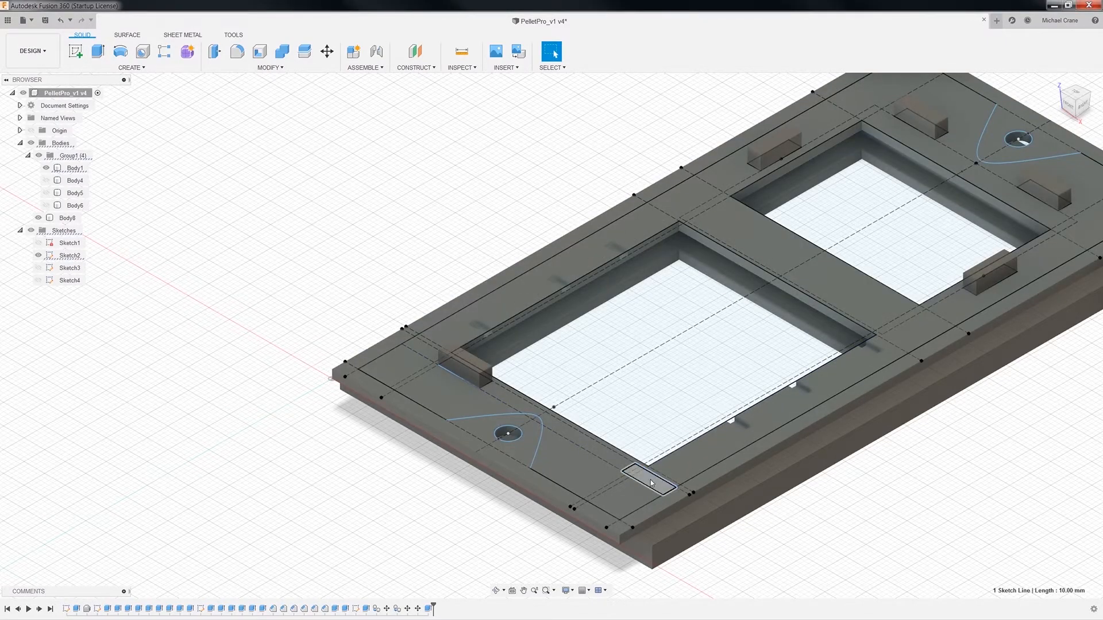
pyautogui.rightClick(651, 481)
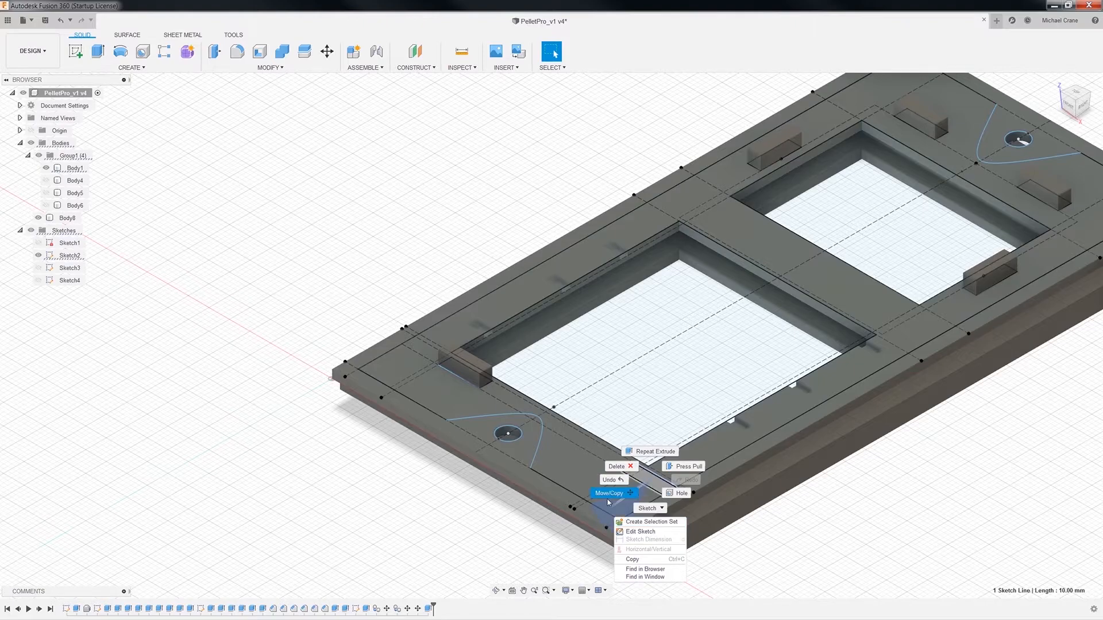
pyautogui.click(634, 532)
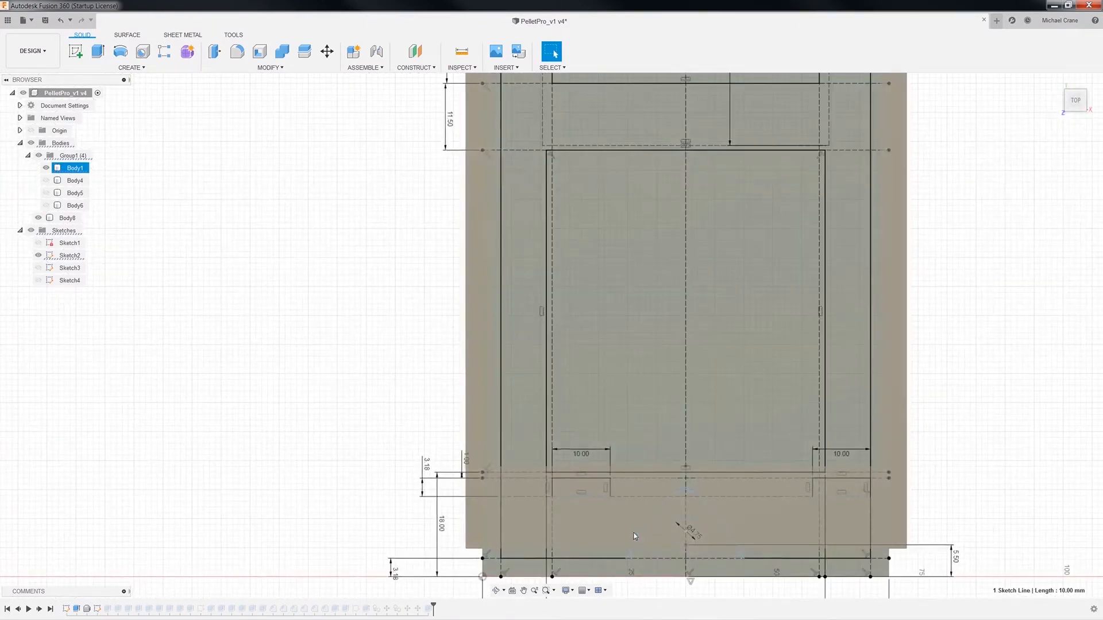
pyautogui.click(1074, 343)
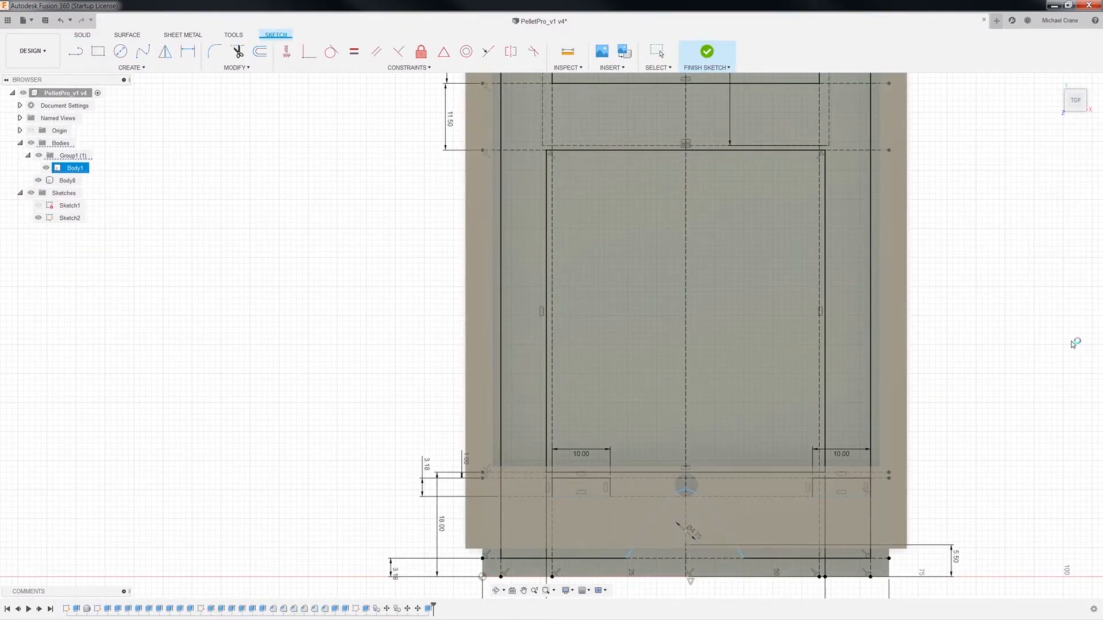
pyautogui.rightClick(656, 487)
pyautogui.click(653, 484)
pyautogui.rightClick(653, 484)
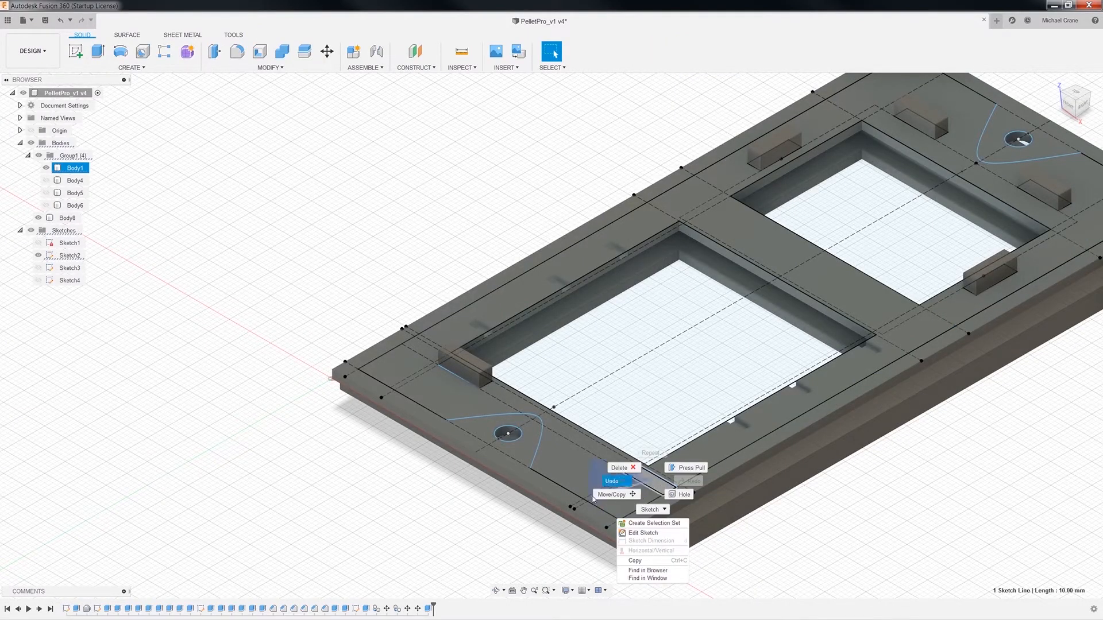
pyautogui.click(821, 533)
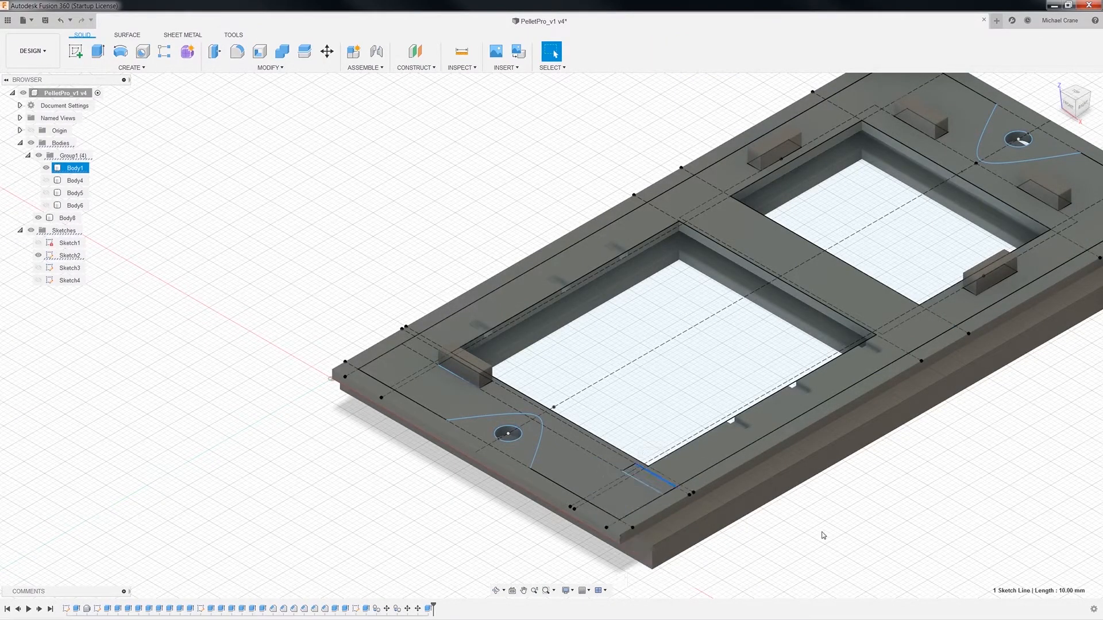
# Step: Extrude the small rectangular Sketch2 profile beside the large opening's near corner upward as a new body
pyautogui.click(657, 483)
pyautogui.rightClick(658, 487)
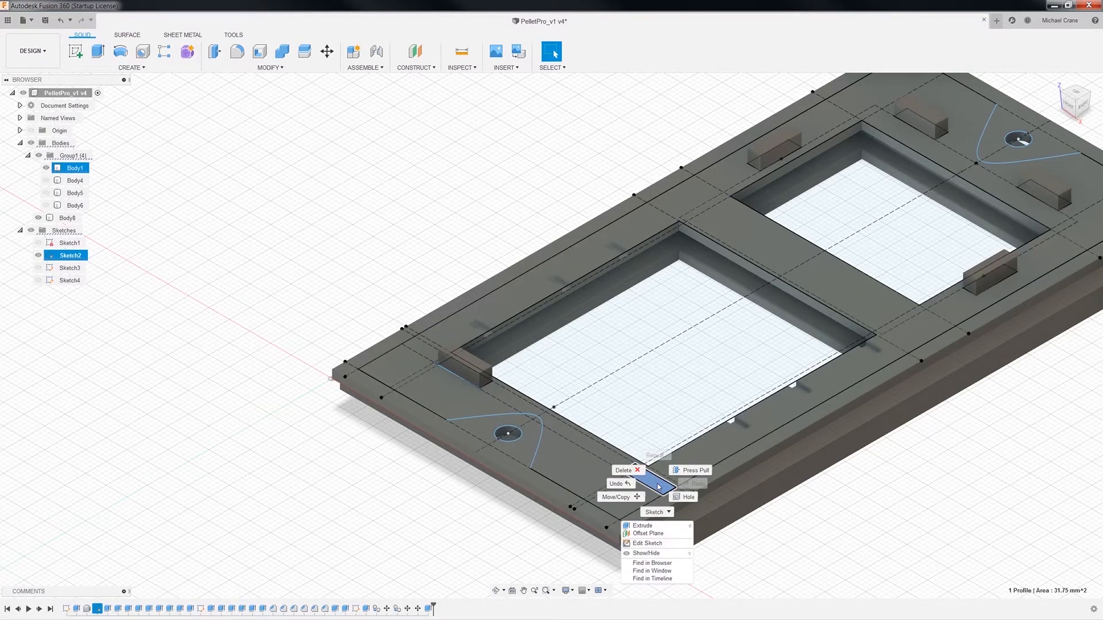
pyautogui.click(646, 527)
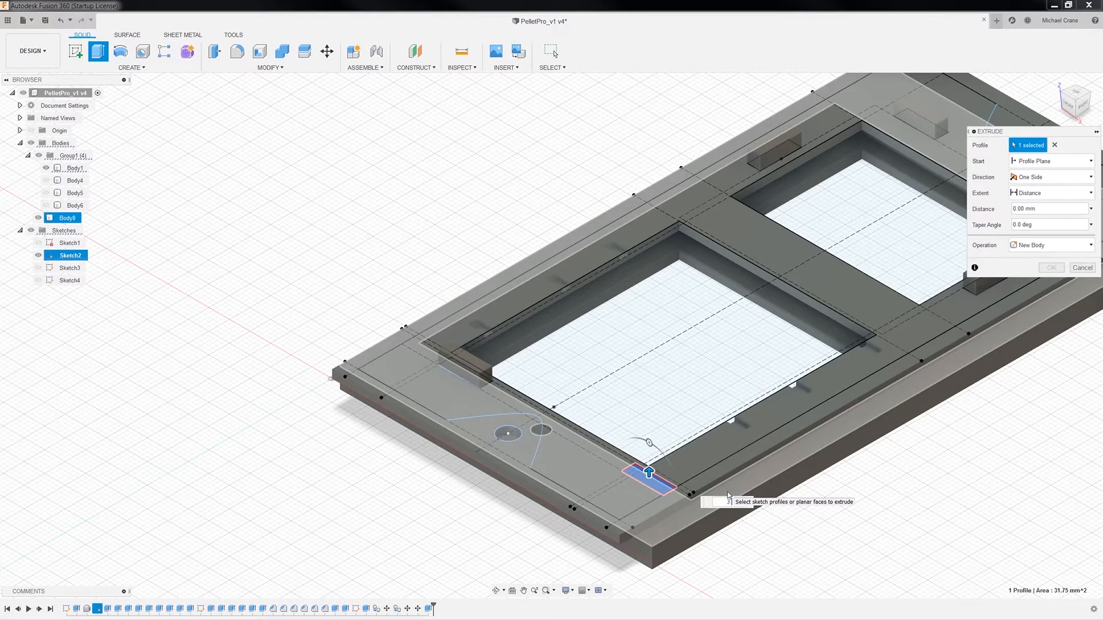
pyautogui.write('10')
pyautogui.press('Return')
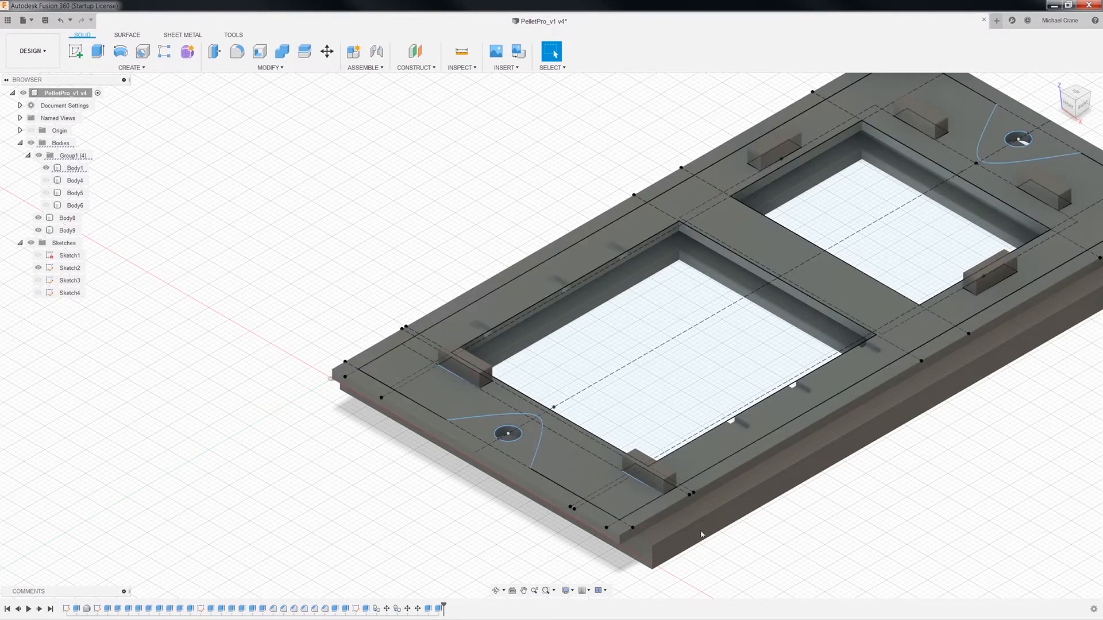
# Step: Open Sketch2 for editing and set the diameter of the hole circle near the plate's lower edge to 4 mm
pyautogui.rightClick(64, 269)
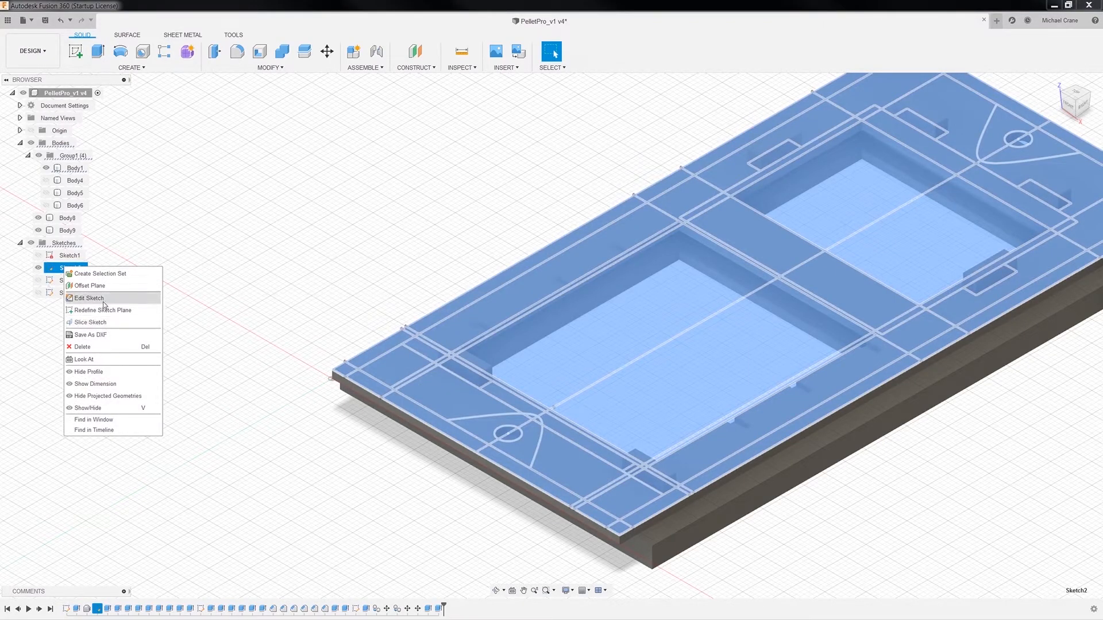
pyautogui.click(104, 299)
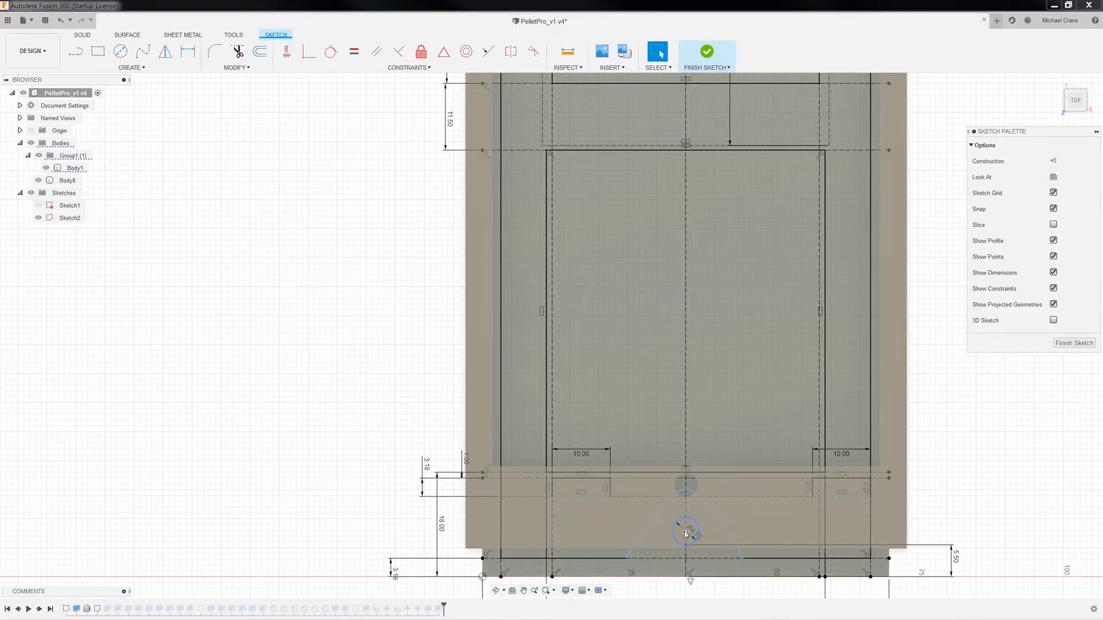
pyautogui.click(686, 488)
pyautogui.scroll(3, 679, 500)
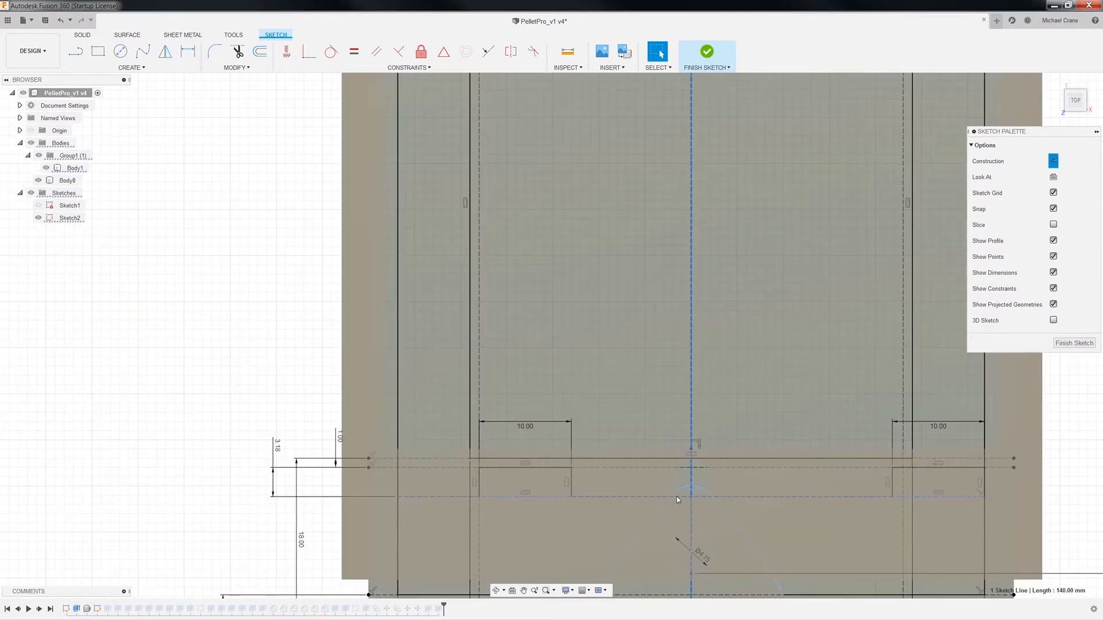
pyautogui.doubleClick(701, 557)
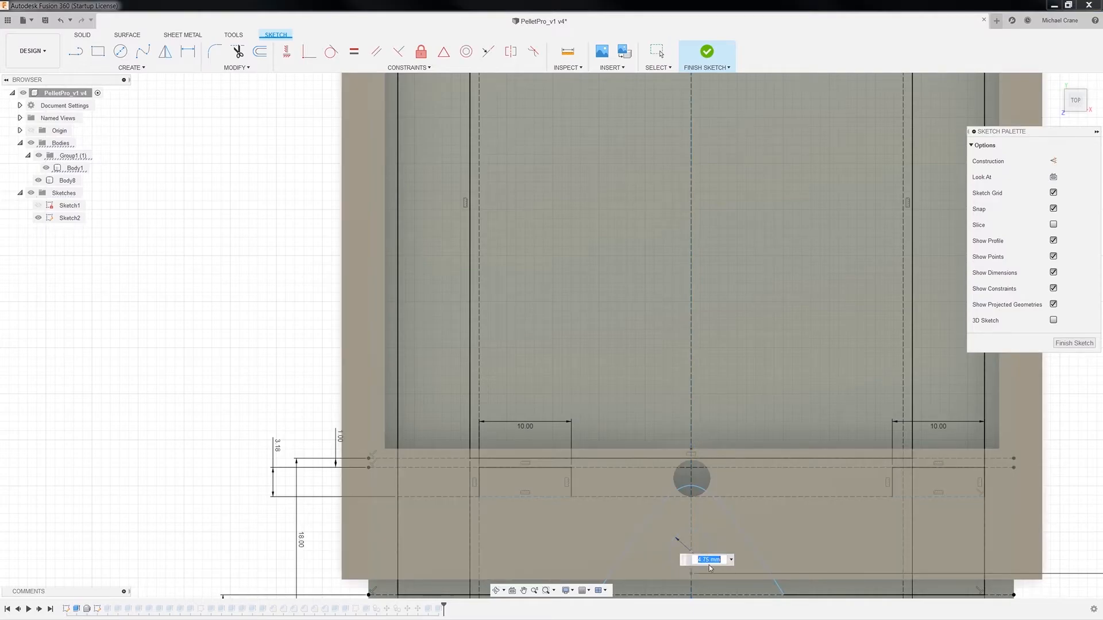
pyautogui.write('5')
pyautogui.press('Return')
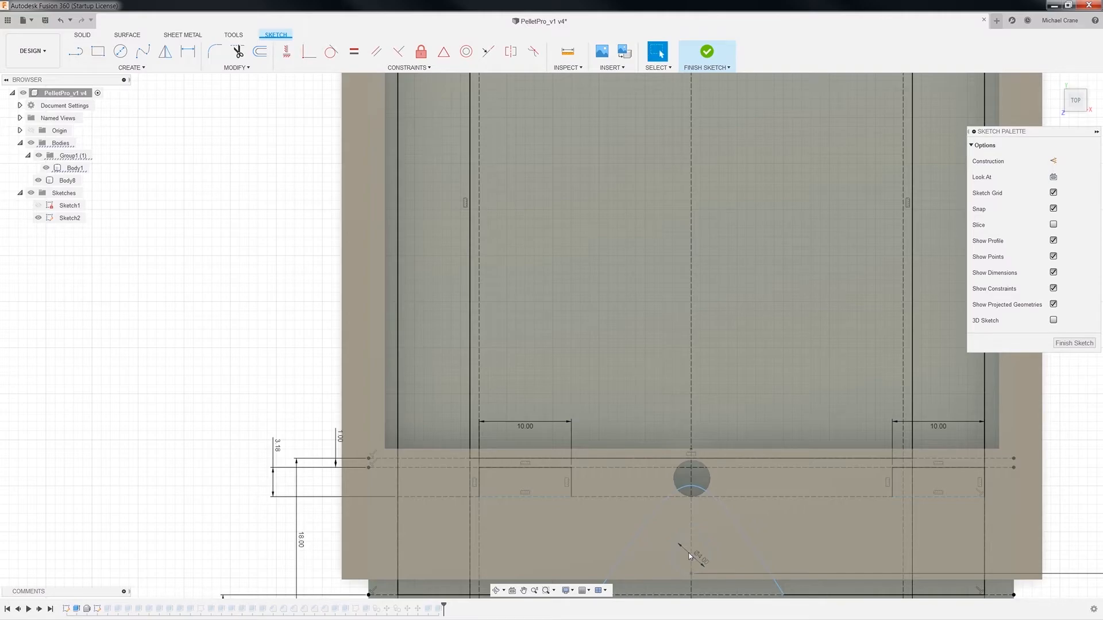
# Step: Delete the lower circle's 5.50 mm locating dimension and move the circle up the centerline onto the existing round hole
pyautogui.scroll(-2, 759, 541)
pyautogui.moveTo(749, 528); pyautogui.dragTo(710, 452, button='middle')
pyautogui.moveTo(670, 475); pyautogui.dragTo(672, 459)
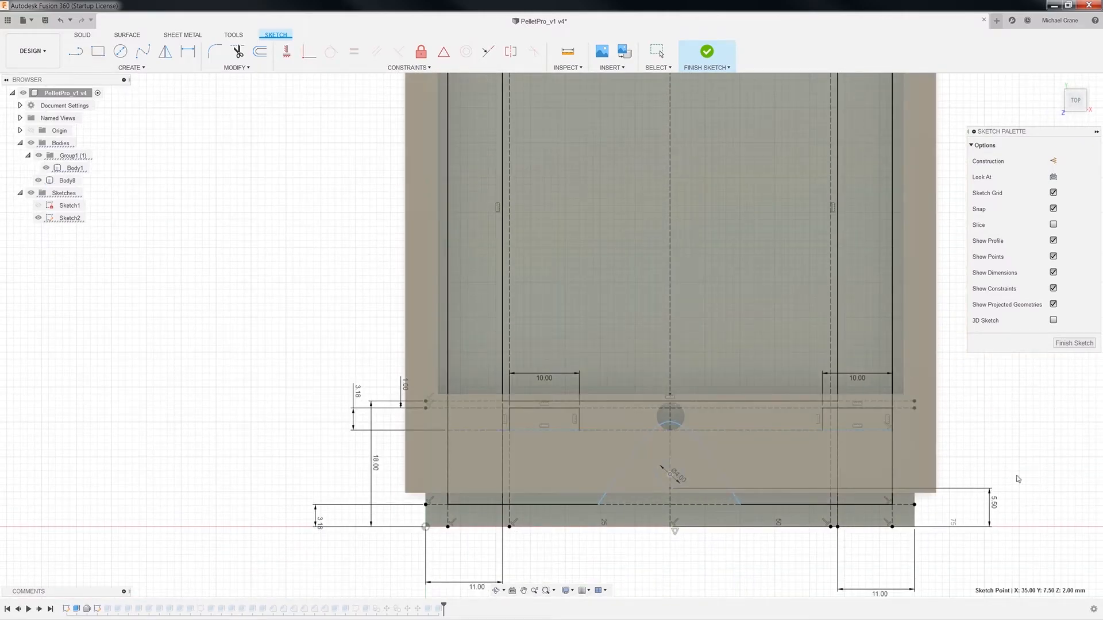
pyautogui.scroll(3, 670, 474)
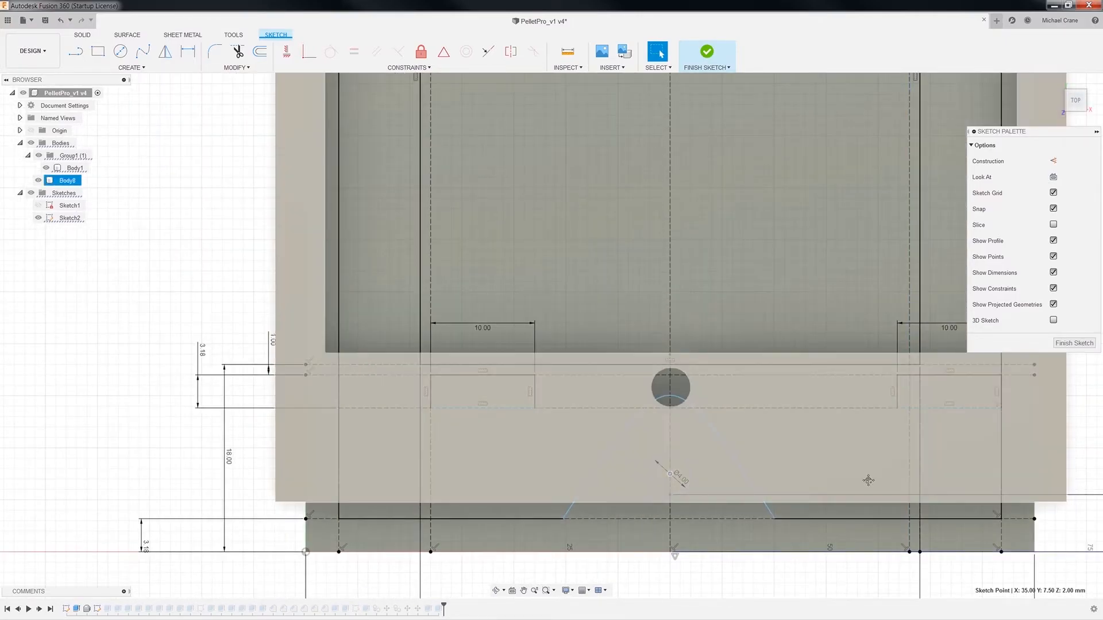
pyautogui.moveTo(867, 480); pyautogui.dragTo(598, 456, button='middle')
pyautogui.click(401, 474)
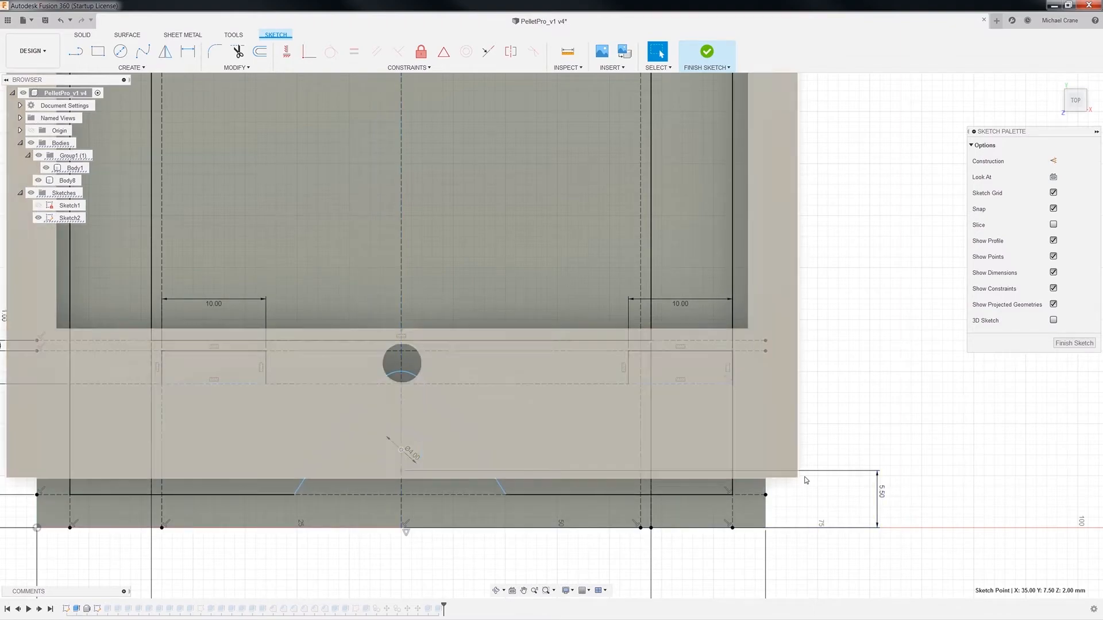
pyautogui.click(882, 495)
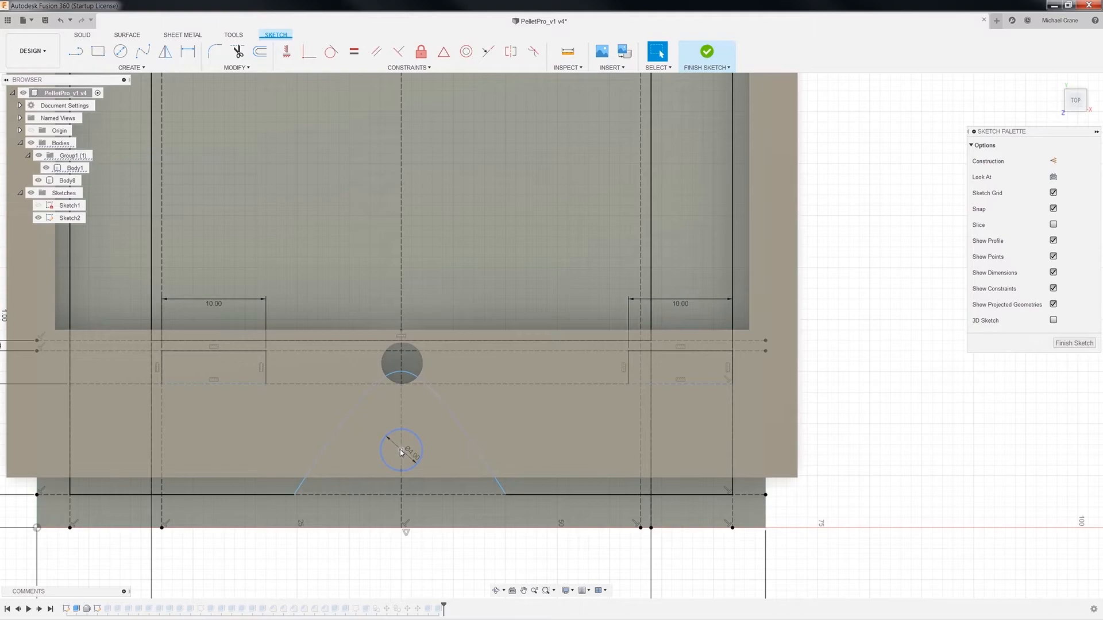
pyautogui.moveTo(401, 452); pyautogui.dragTo(402, 366)
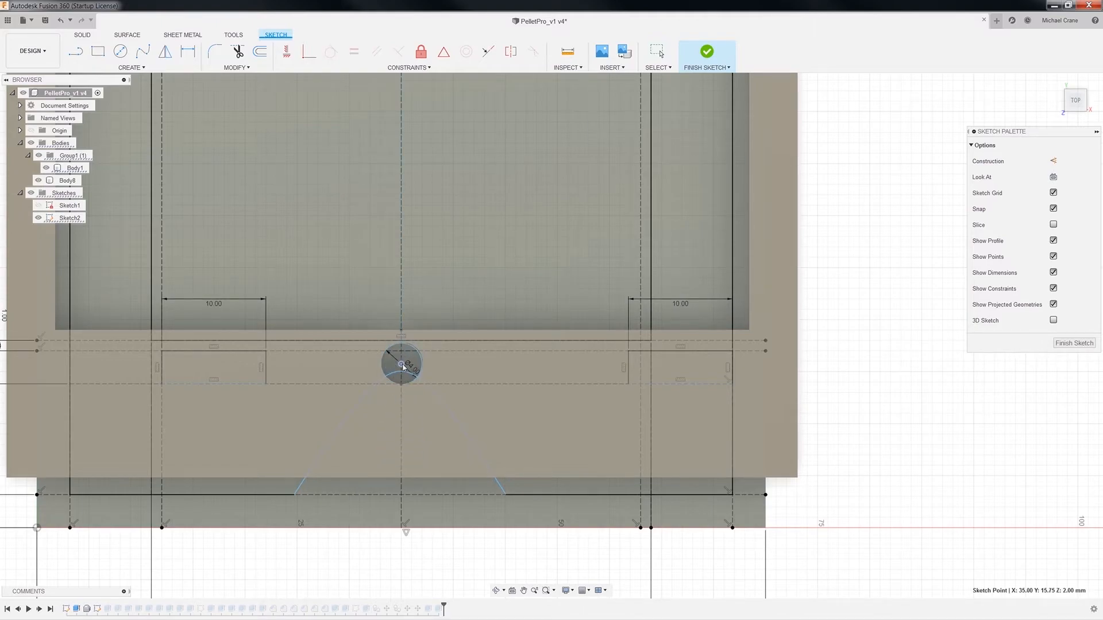
pyautogui.moveTo(403, 368); pyautogui.dragTo(402, 367)
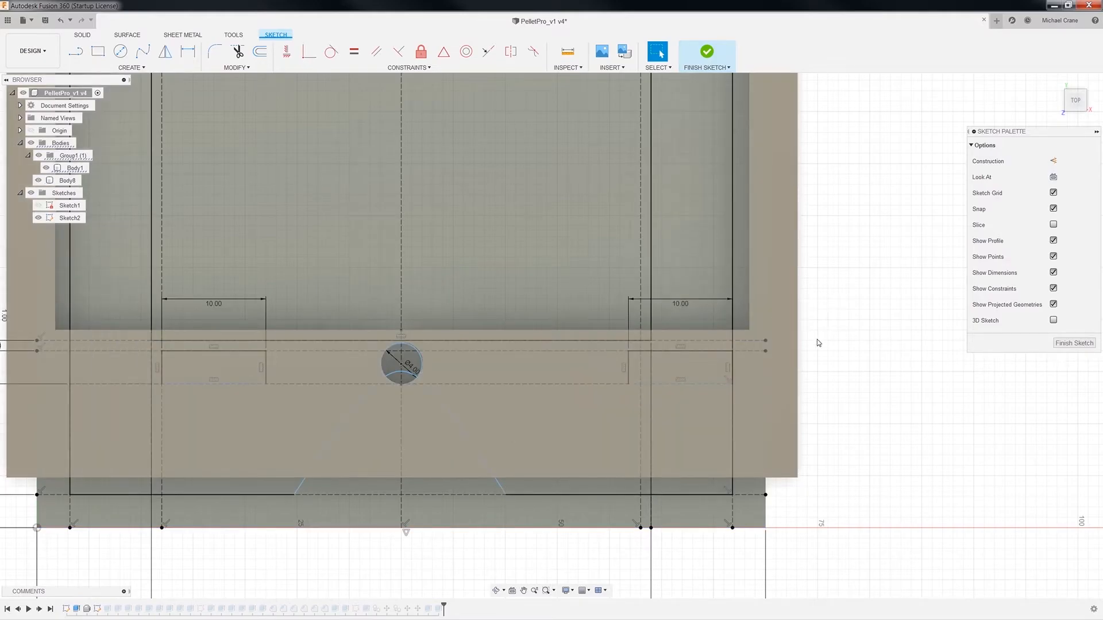
# Step: Delete the conic curve around the lower hole and close the gap in the edge line with a straight line about 20 mm long
pyautogui.click(428, 385)
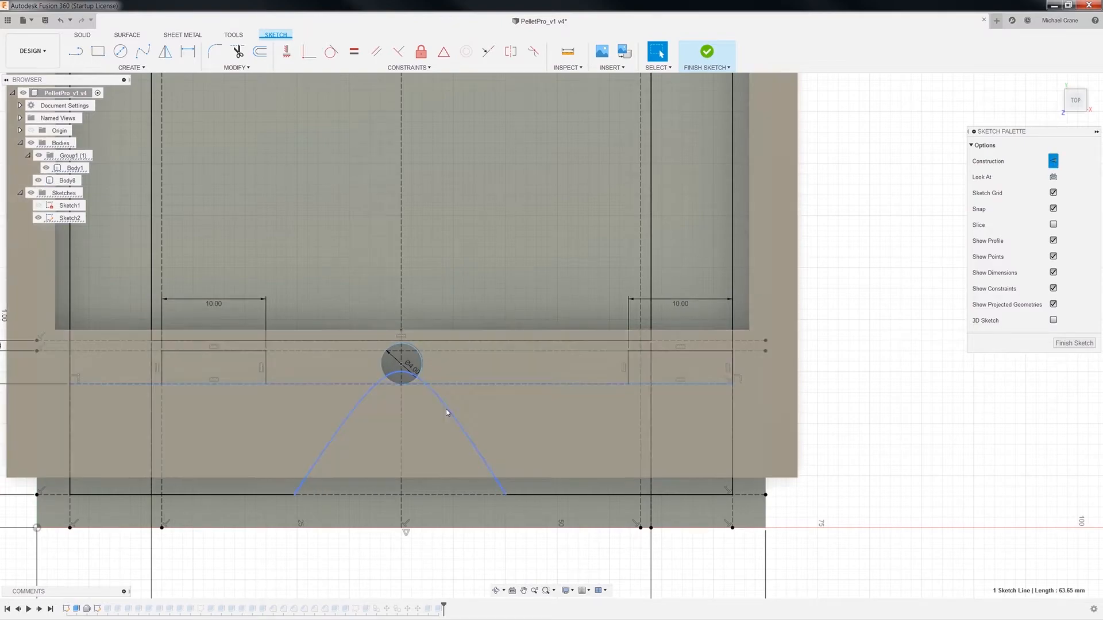
pyautogui.click(446, 410)
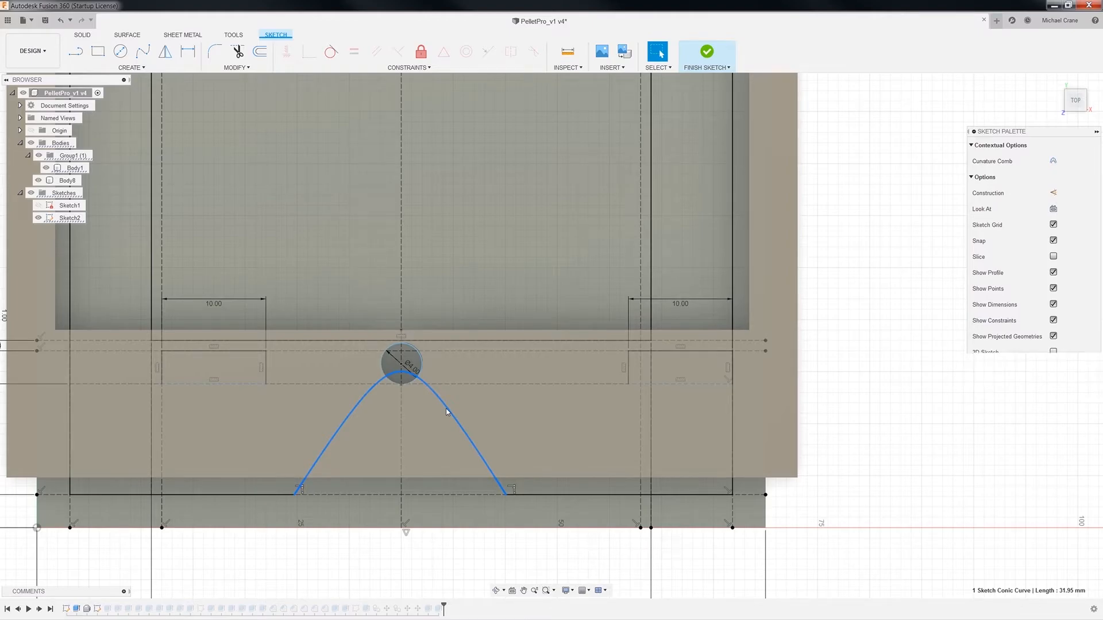
pyautogui.press('Delete')
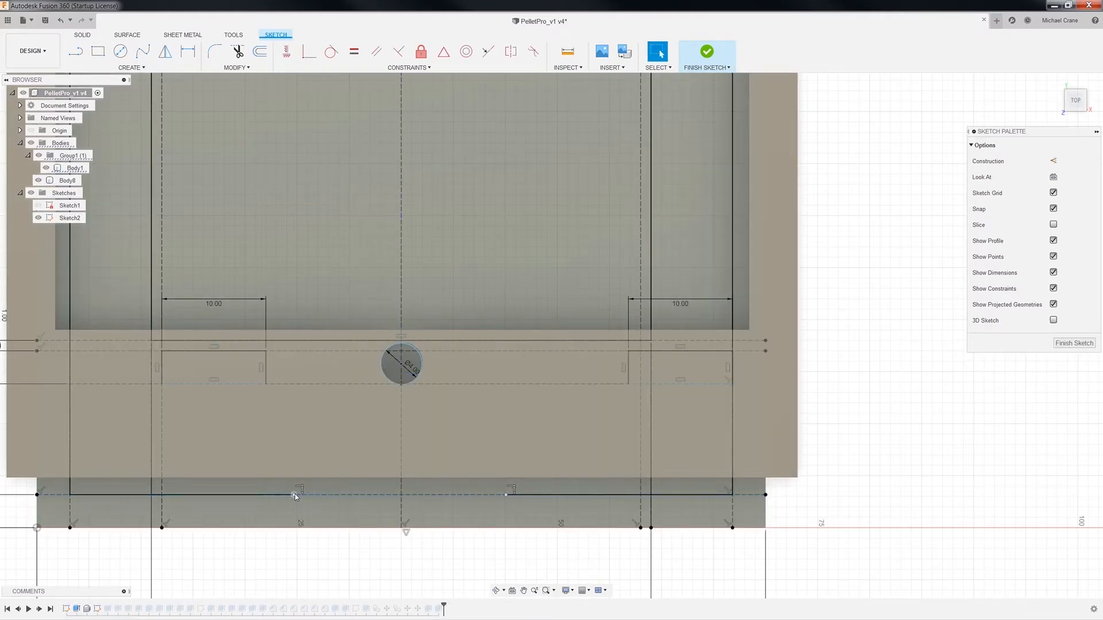
pyautogui.click(75, 51)
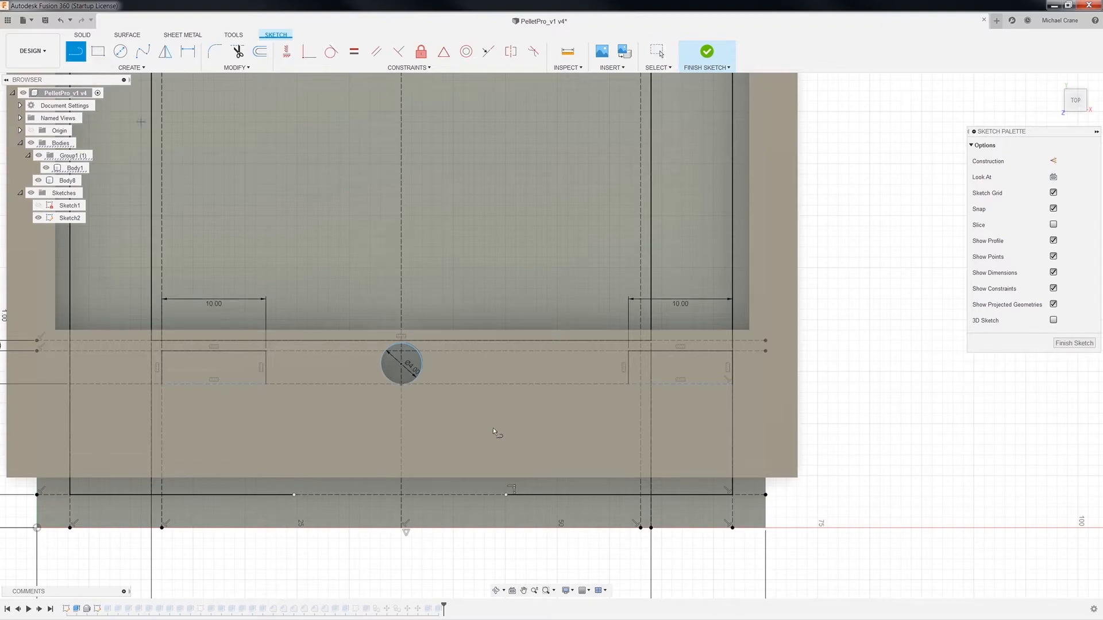
pyautogui.click(294, 495)
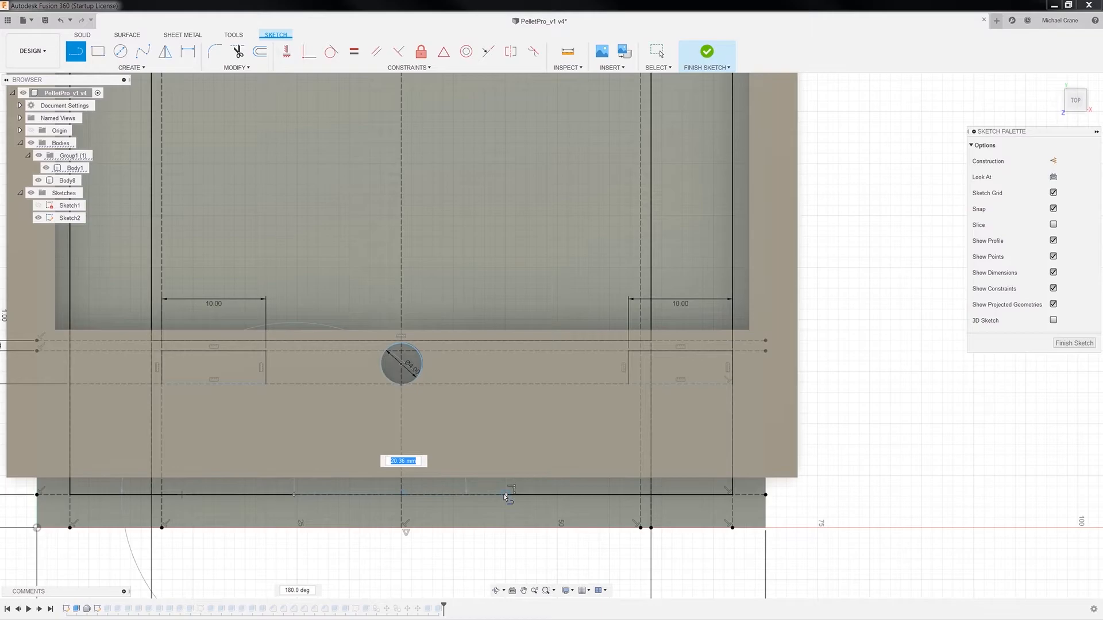
pyautogui.click(506, 498)
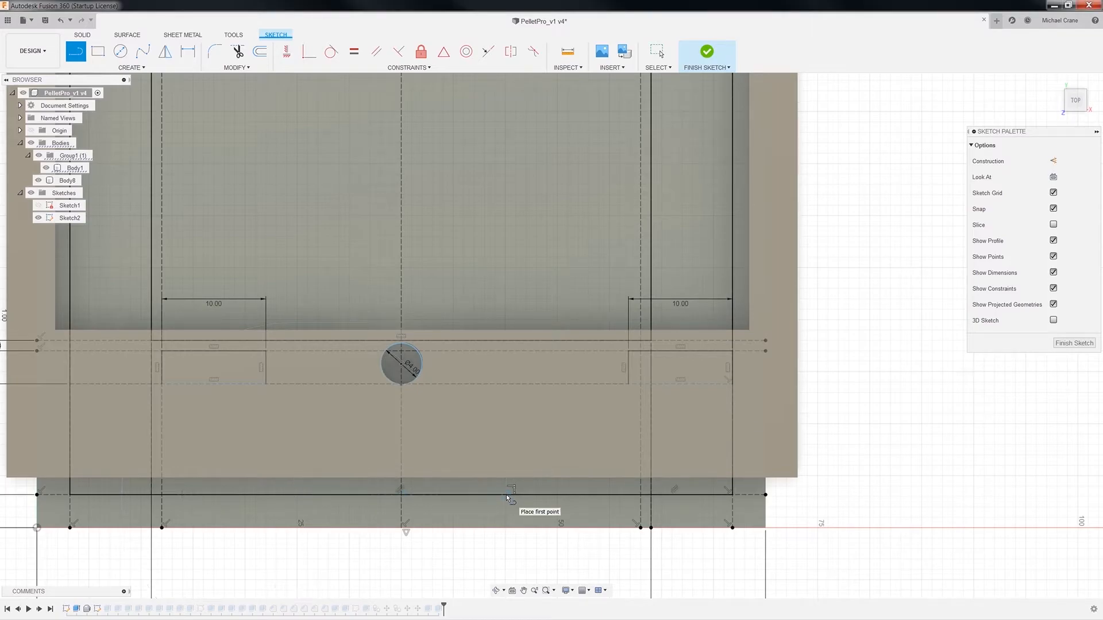
# Step: Set the upper hole circle's diameter to 4 mm and move it down the centerline onto the existing round hole
pyautogui.scroll(-2, 931, 336)
pyautogui.moveTo(901, 176)
pyautogui.mouseDown(button='middle')
pyautogui.moveTo(867, 413)
pyautogui.moveTo(866, 611)
pyautogui.mouseUp(button='middle')
pyautogui.moveTo(841, 175); pyautogui.dragTo(827, 500, button='middle')
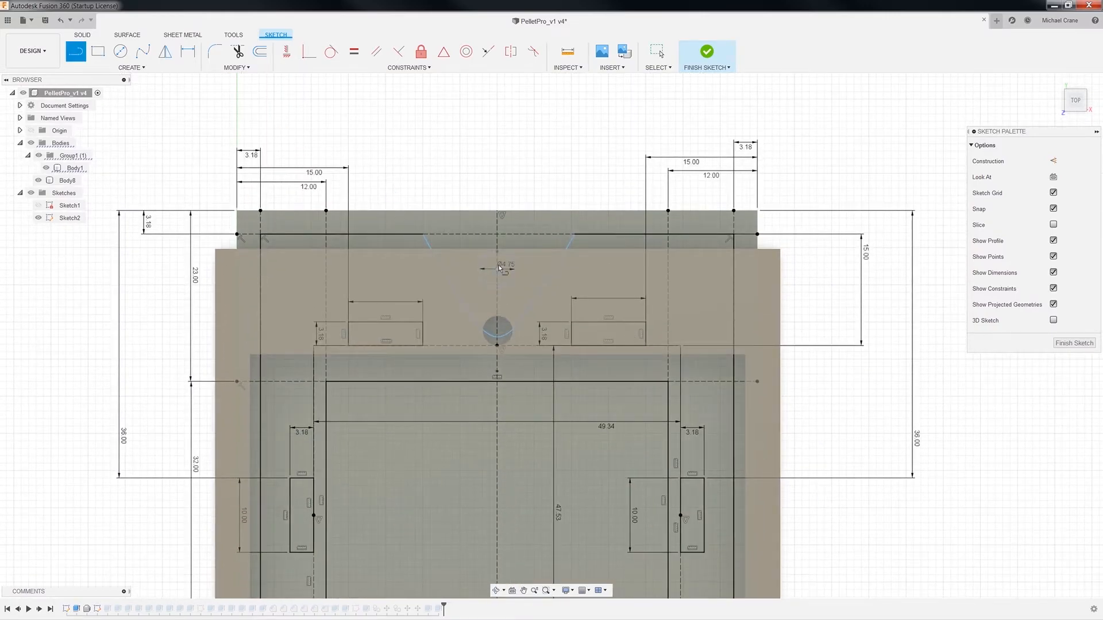
pyautogui.press('Escape')
pyautogui.moveTo(497, 268)
pyautogui.mouseDown()
pyautogui.moveTo(500, 335)
pyautogui.moveTo(498, 326)
pyautogui.mouseUp()
pyautogui.doubleClick(507, 265)
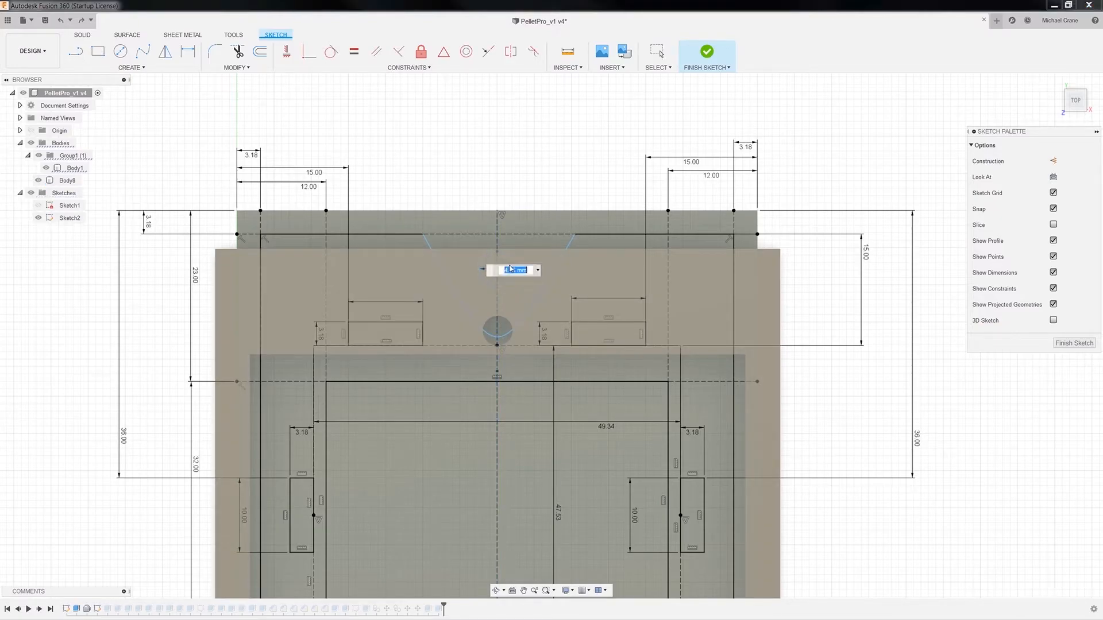
pyautogui.write('4')
pyautogui.press('Return')
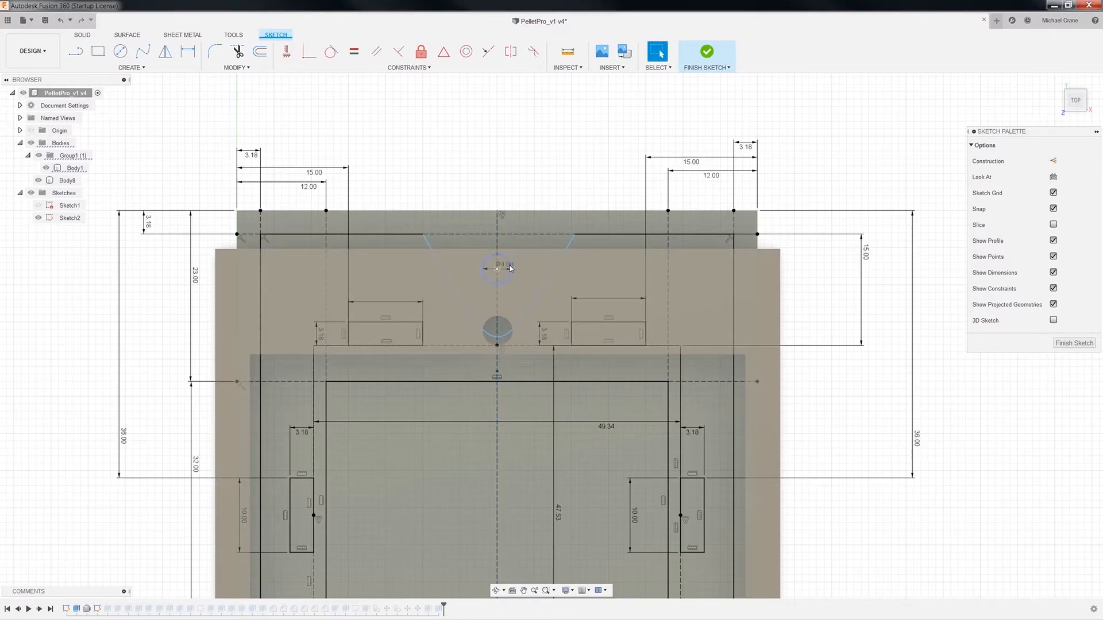
pyautogui.moveTo(498, 328); pyautogui.dragTo(498, 332)
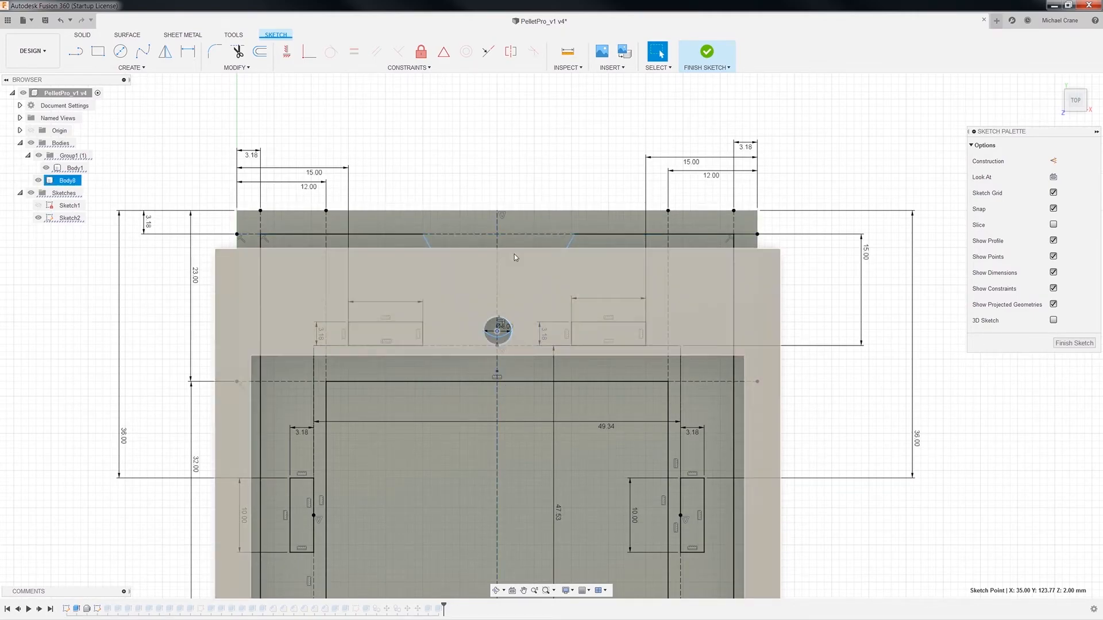
# Step: Delete the conic curve around the upper hole and bridge the gap between its two endpoints with a straight line
pyautogui.click(547, 288)
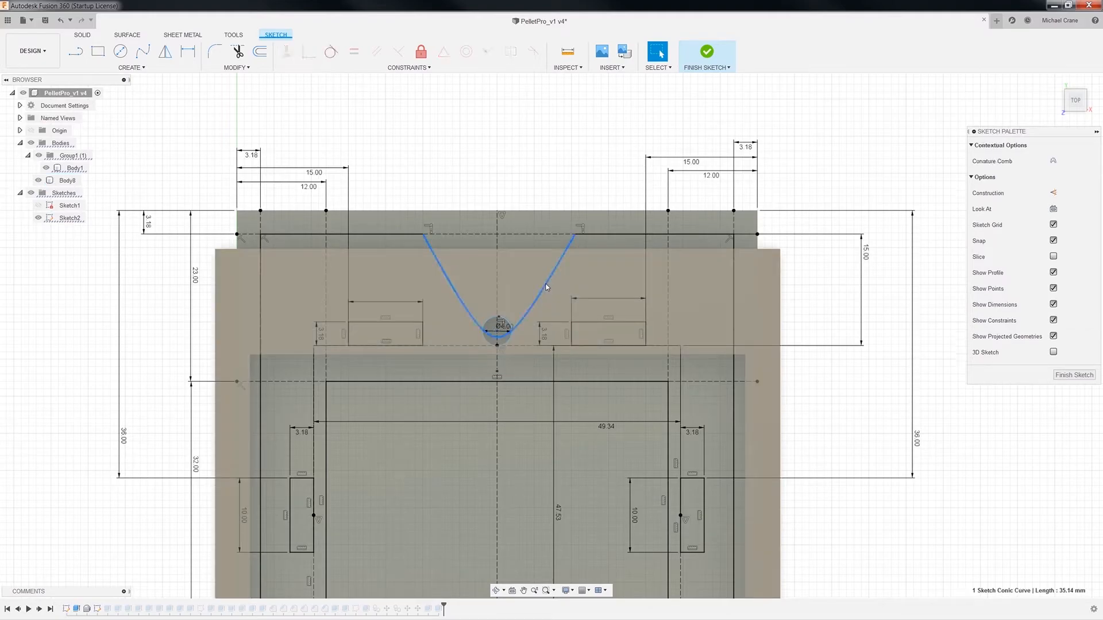
pyautogui.press('Delete')
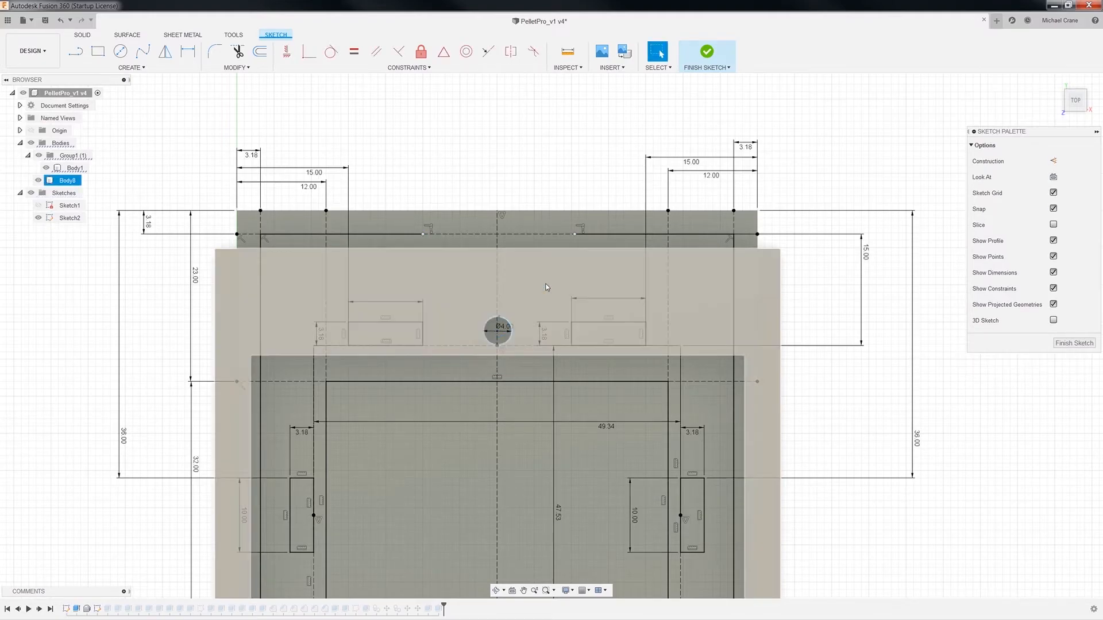
pyautogui.click(76, 52)
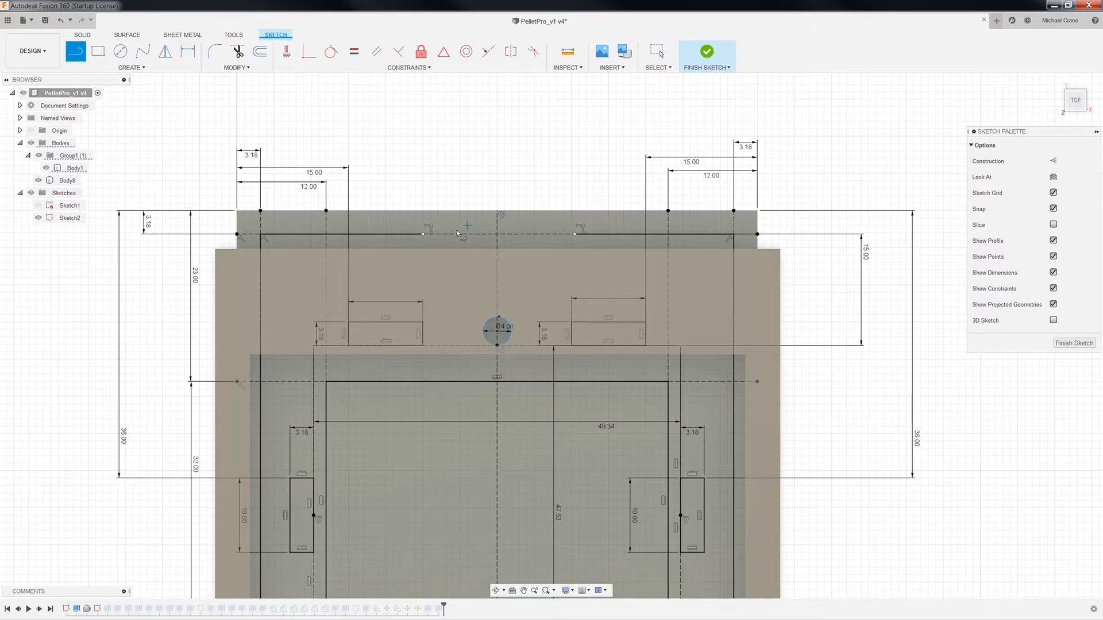
pyautogui.moveTo(423, 235); pyautogui.dragTo(576, 235)
pyautogui.click(575, 234)
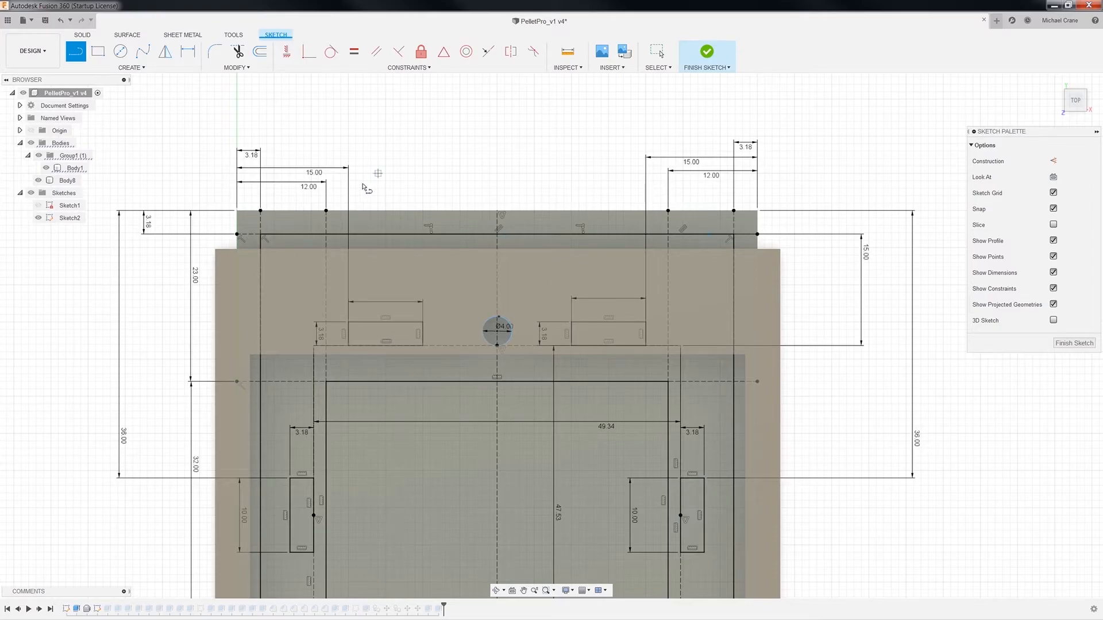
# Step: Finish editing the sketch and hide Sketch2 so only the plate bodies show
pyautogui.click(1072, 344)
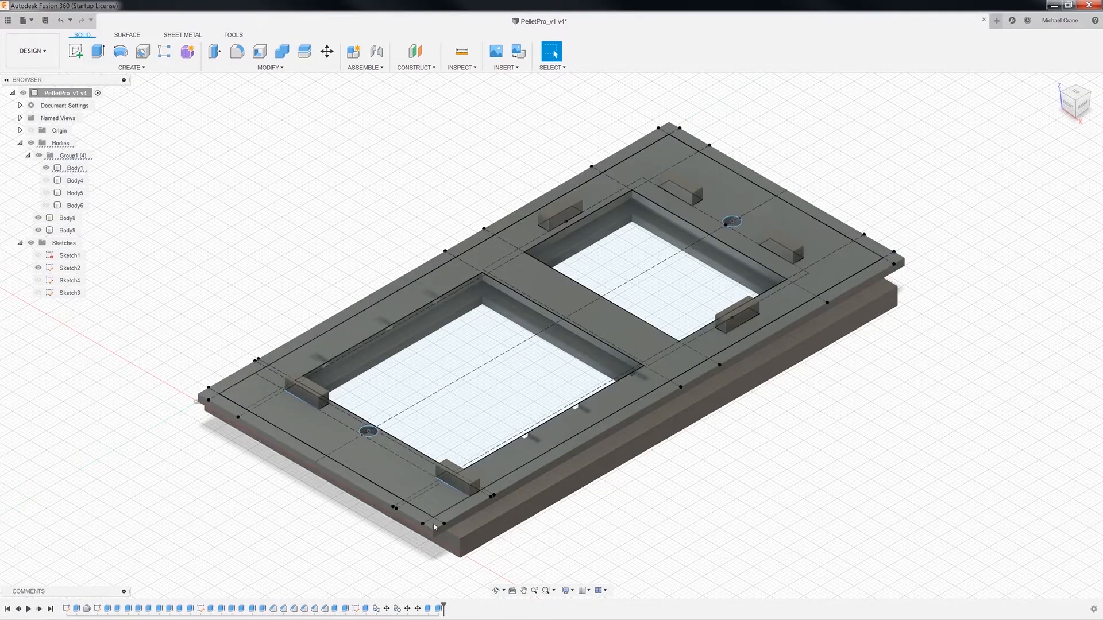
pyautogui.click(478, 516)
pyautogui.click(717, 440)
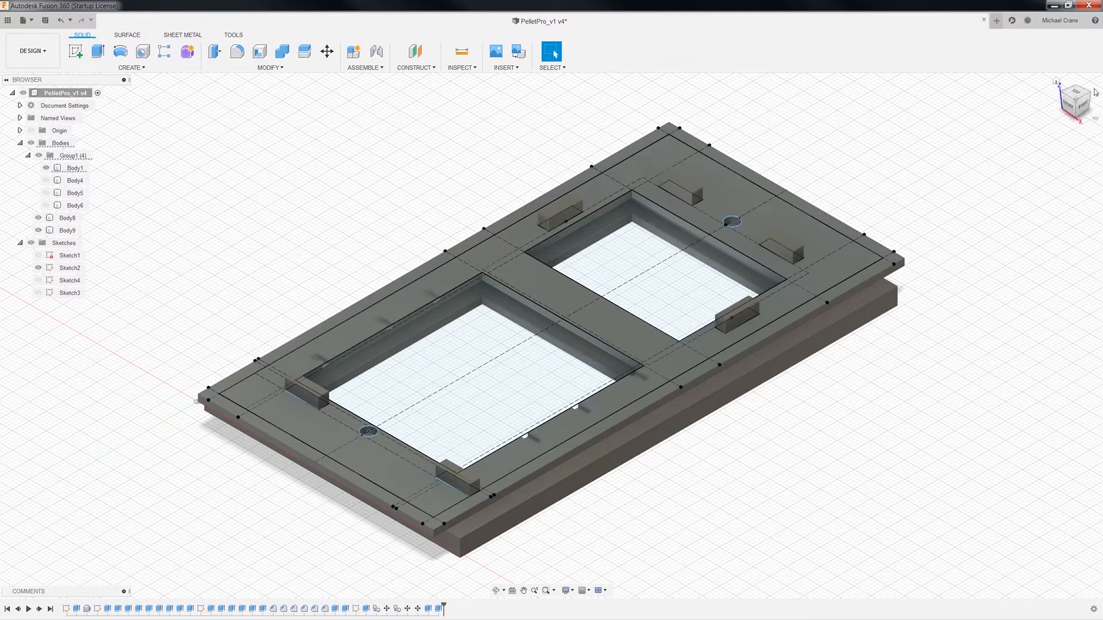
pyautogui.rightClick(63, 268)
pyautogui.click(442, 149)
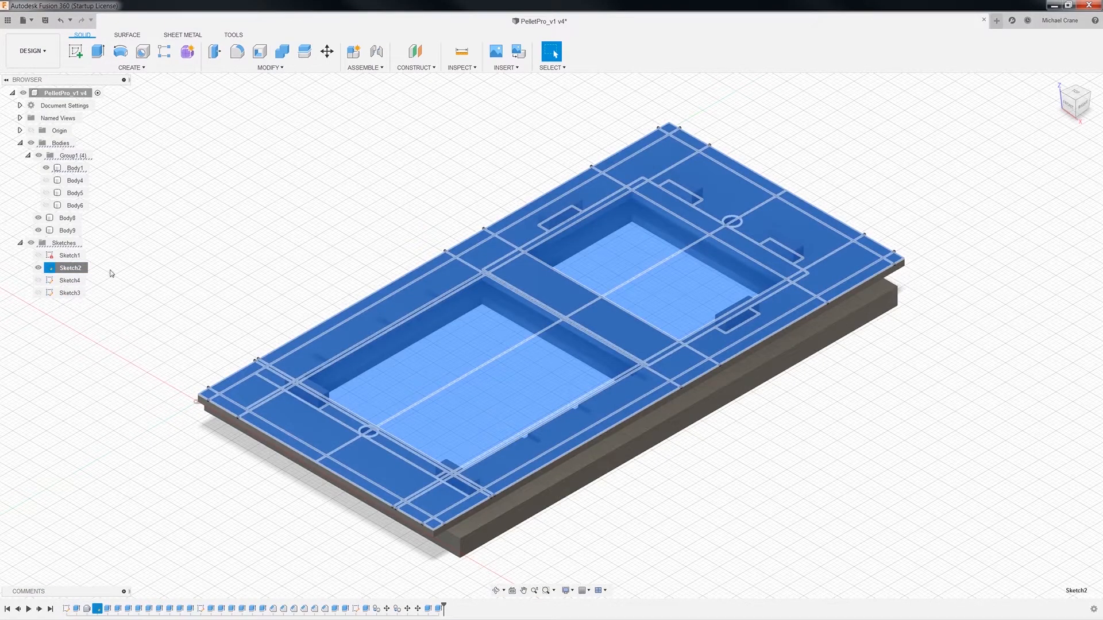
pyautogui.click(38, 268)
pyautogui.click(195, 305)
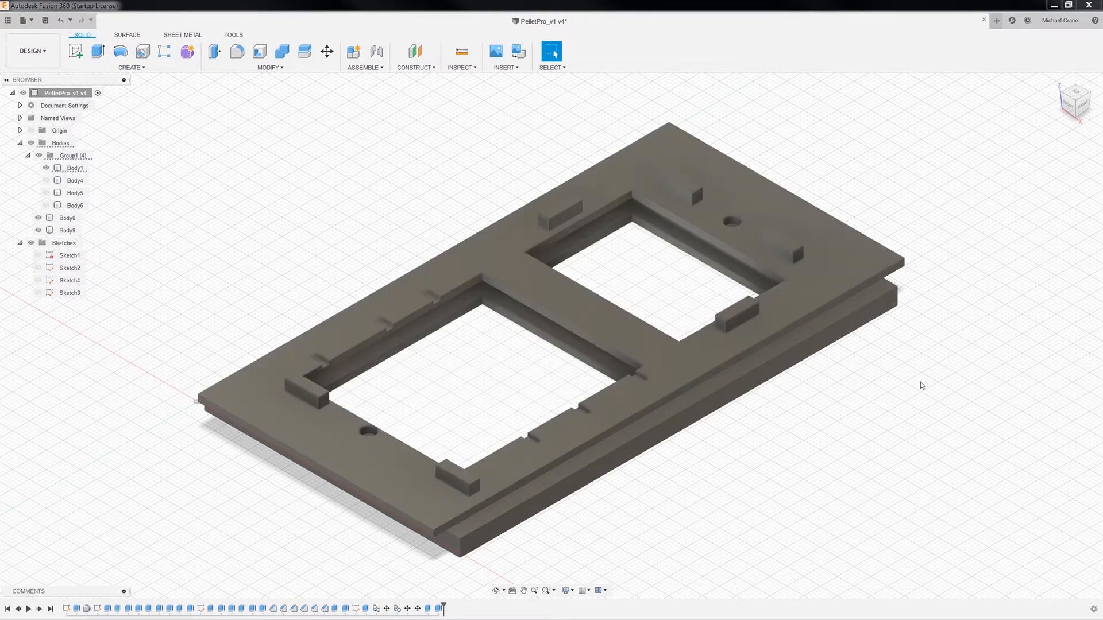
# Step: Examine the plate from the top, comparing the outlines of Body1 and Body8 with the lines, holes and tabs of Sketch2
pyautogui.click(1074, 94)
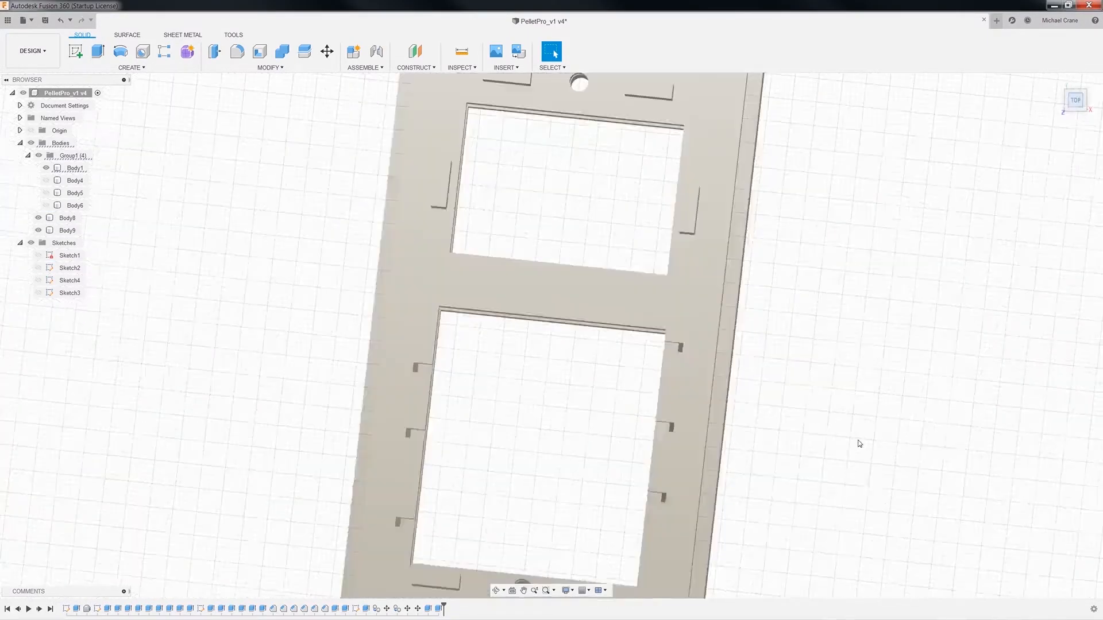
pyautogui.moveTo(861, 437); pyautogui.dragTo(808, 360, button='middle')
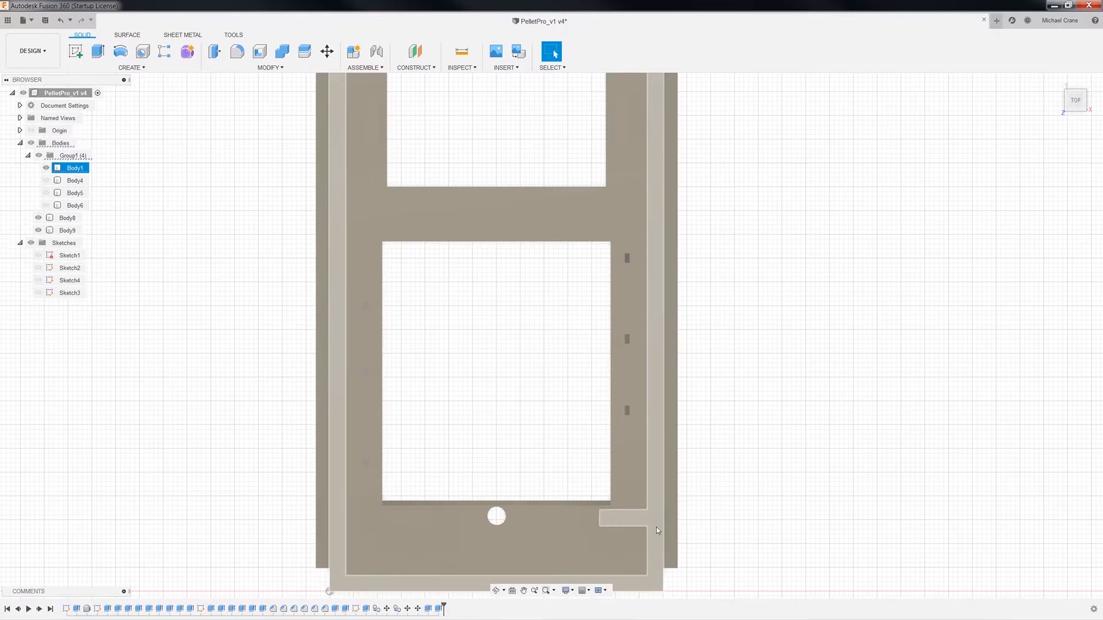
pyautogui.click(673, 506)
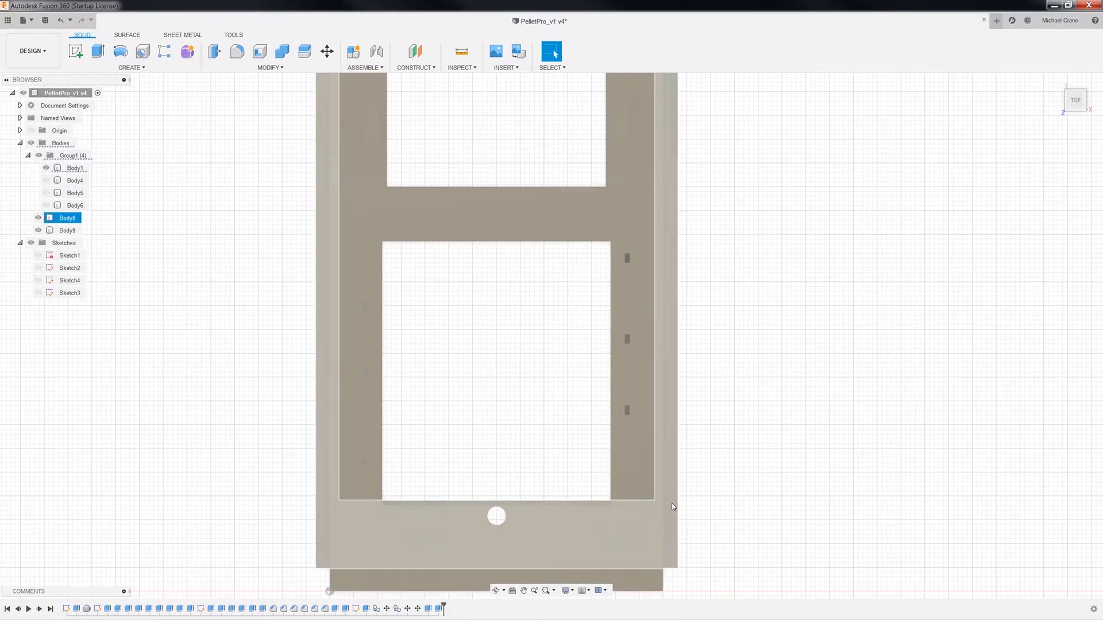
pyautogui.click(673, 506)
pyautogui.press('F6')
pyautogui.click(563, 539)
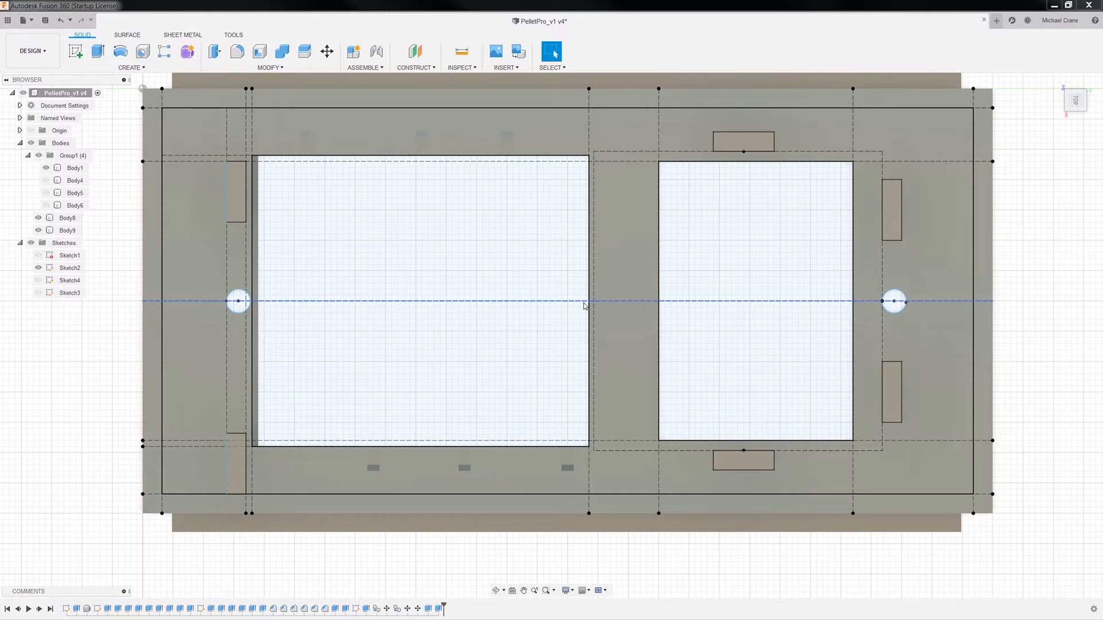
pyautogui.click(583, 303)
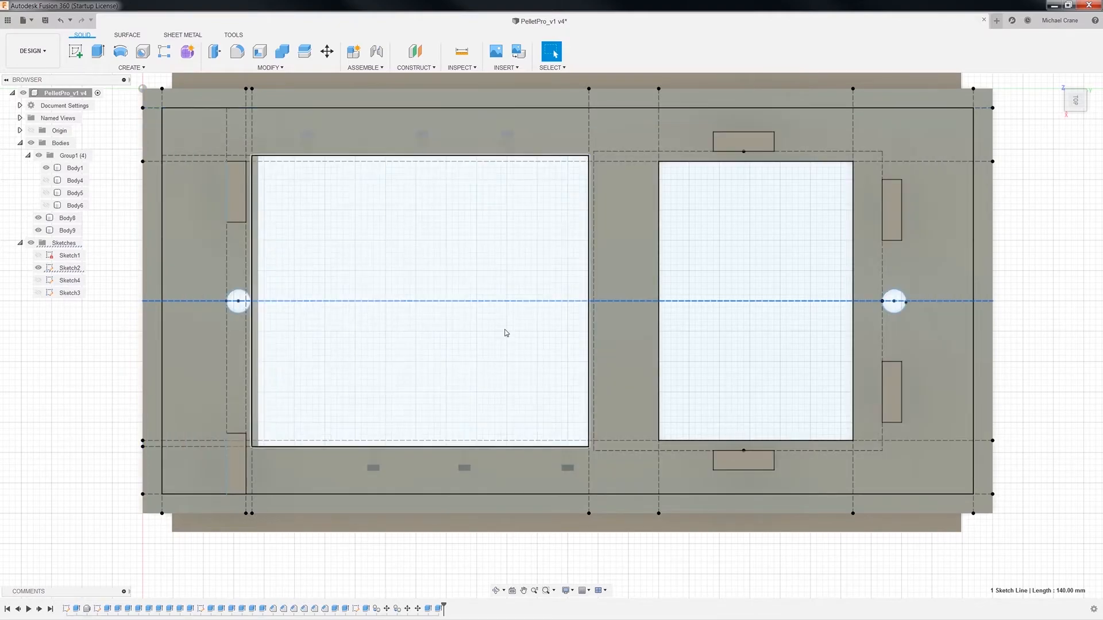
pyautogui.click(636, 153)
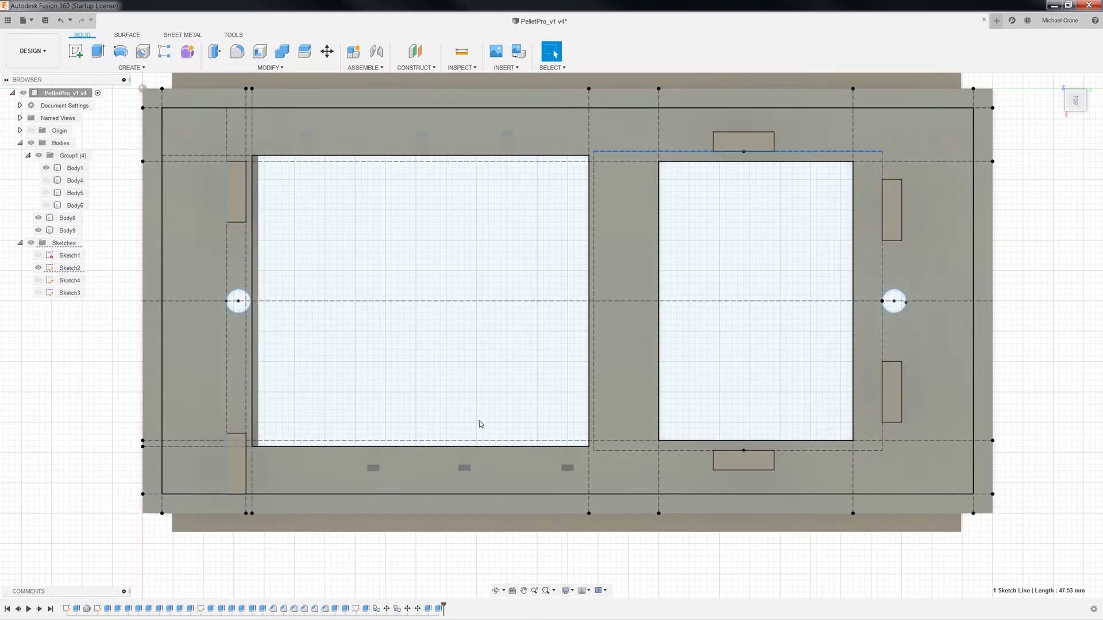
pyautogui.scroll(-3, 278, 276)
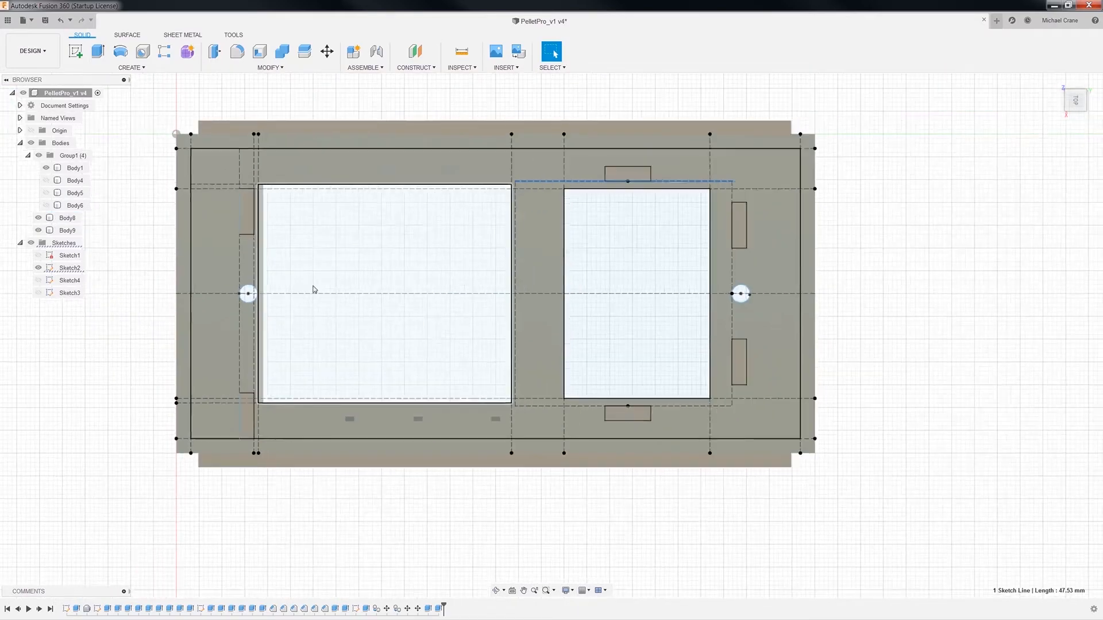
pyautogui.scroll(2, 314, 289)
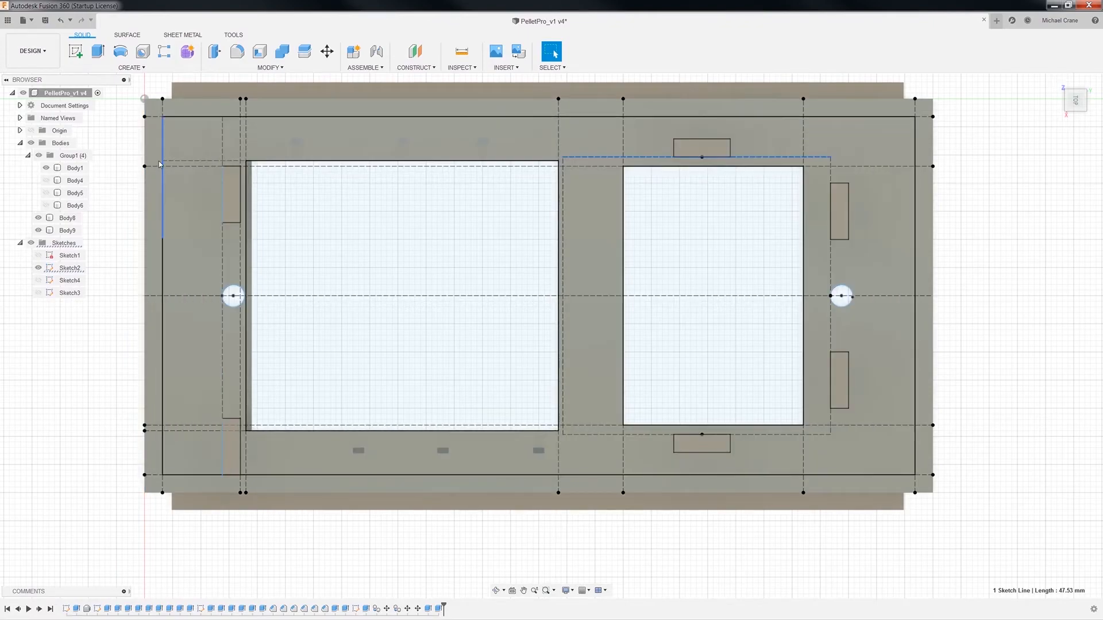
pyautogui.click(167, 493)
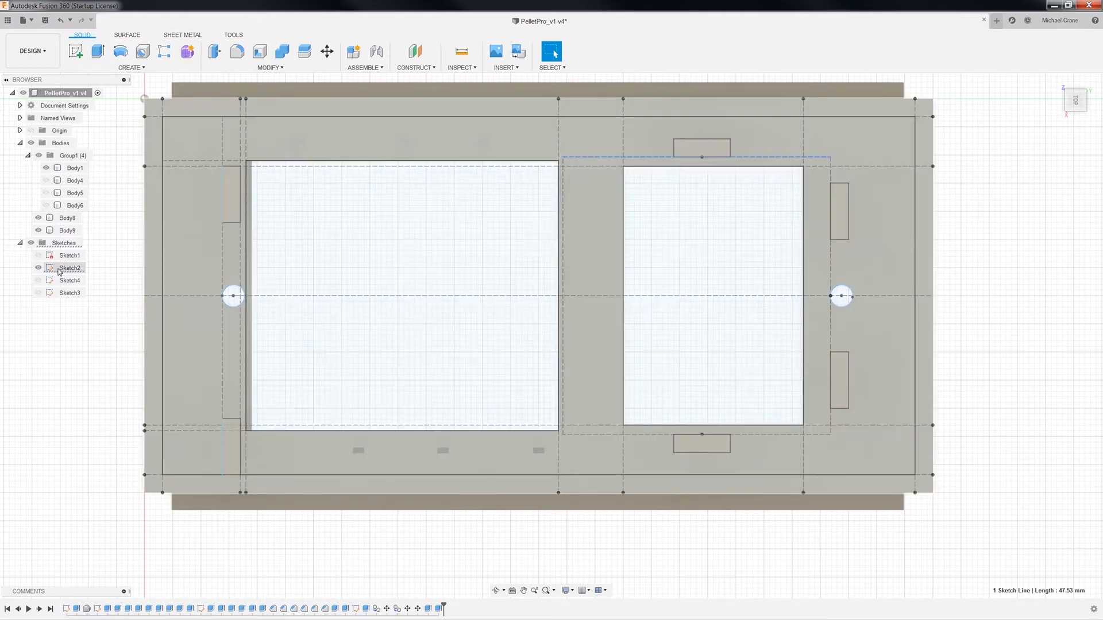
# Step: Reopen Sketch2 for editing and hide Body8
pyautogui.rightClick(60, 268)
pyautogui.click(84, 300)
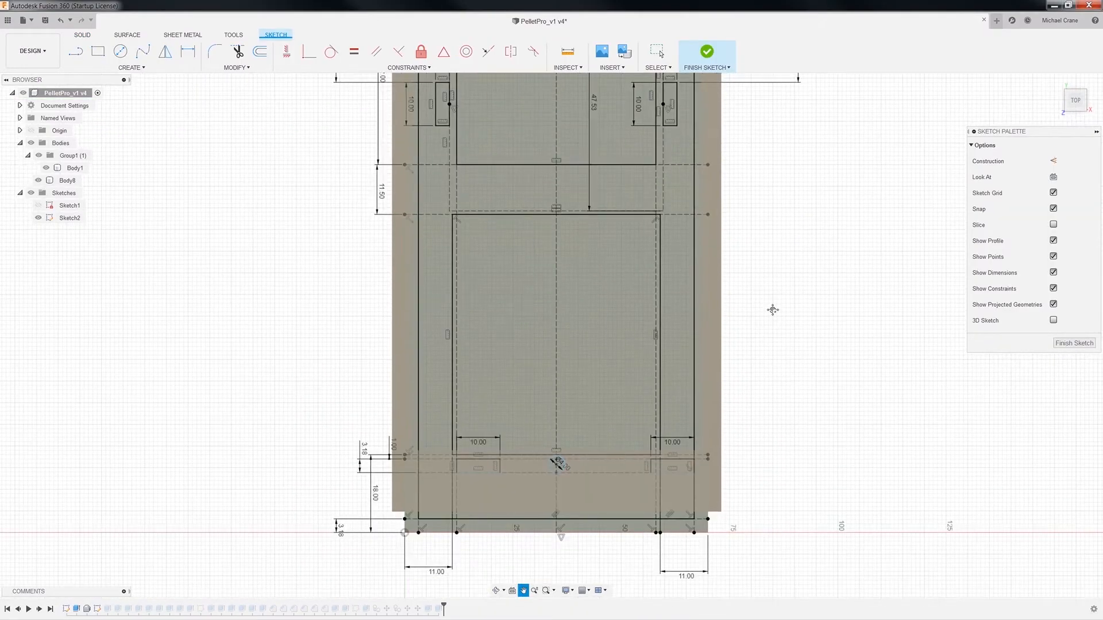
pyautogui.scroll(3, 552, 459)
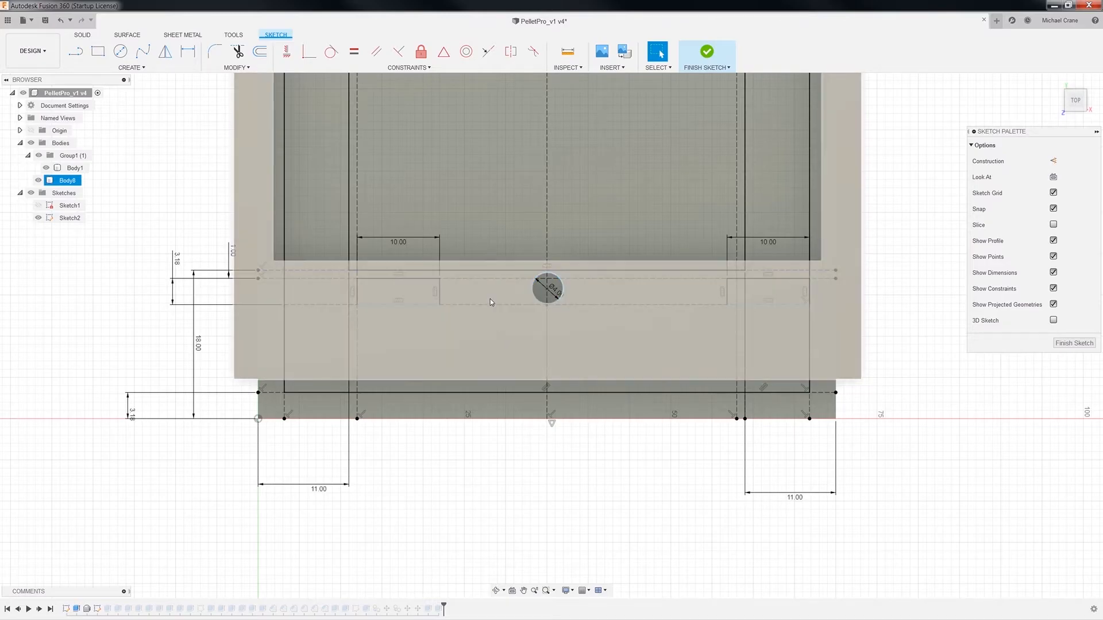
pyautogui.click(561, 282)
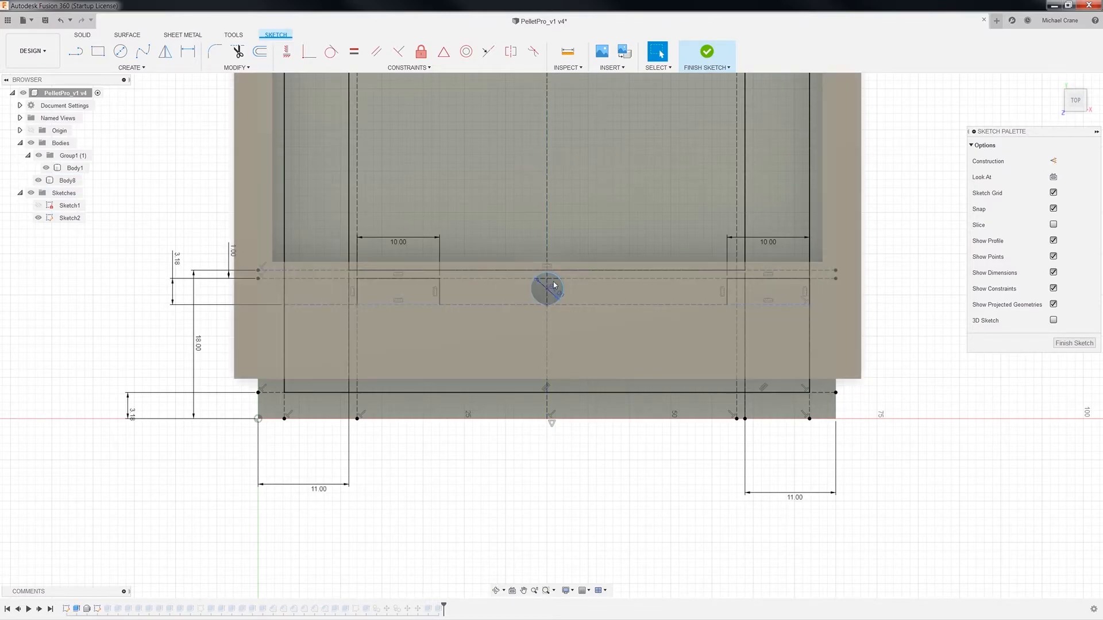
pyautogui.click(549, 274)
pyautogui.click(573, 296)
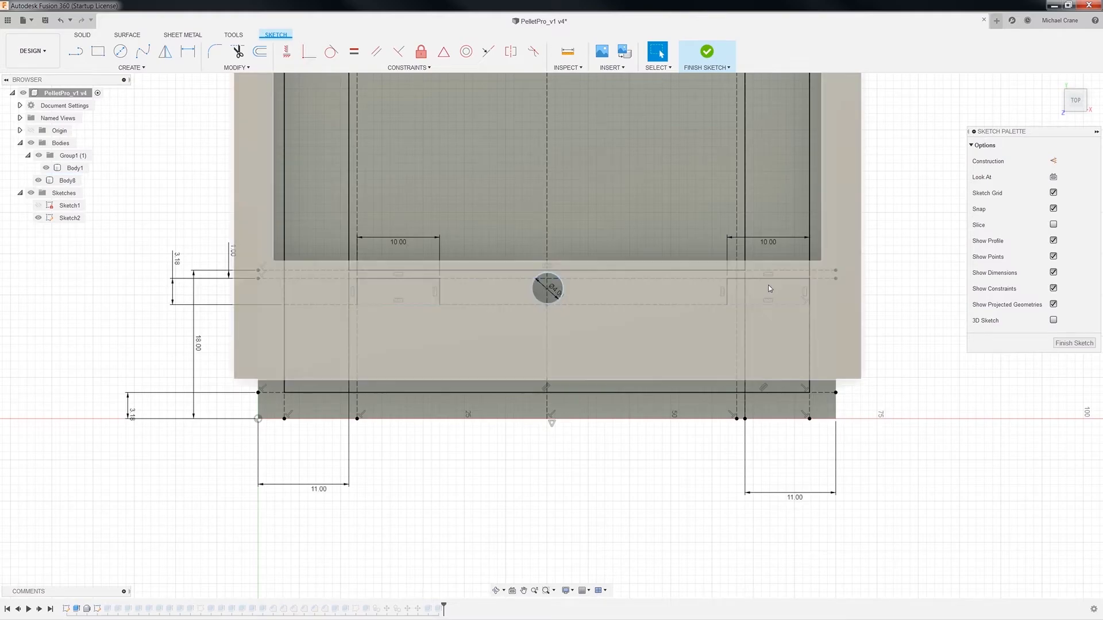
pyautogui.press('v')
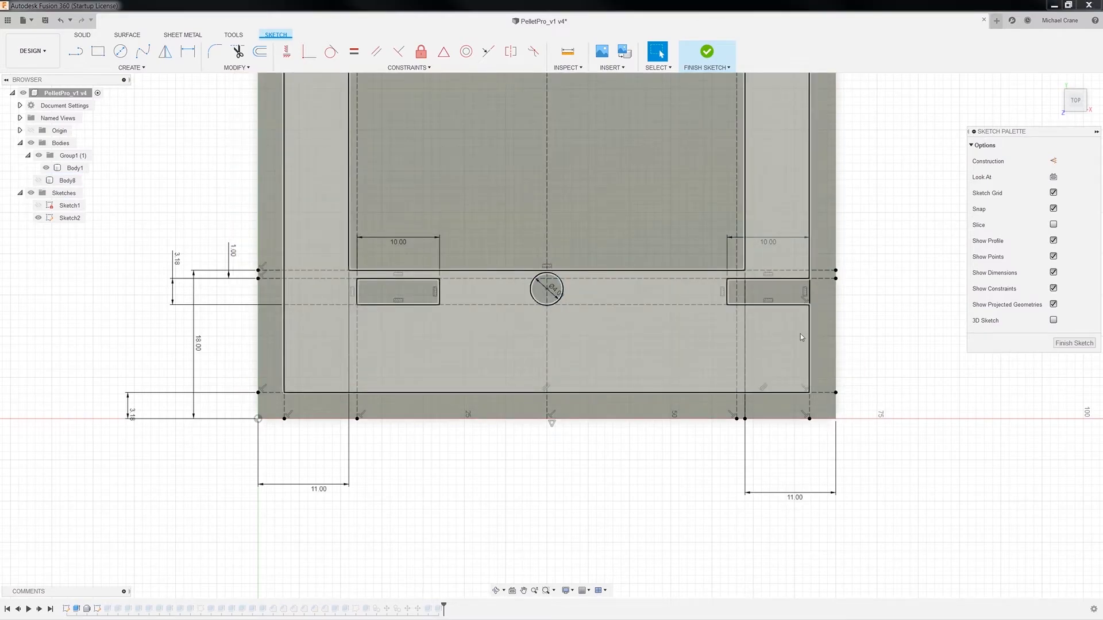
pyautogui.click(775, 294)
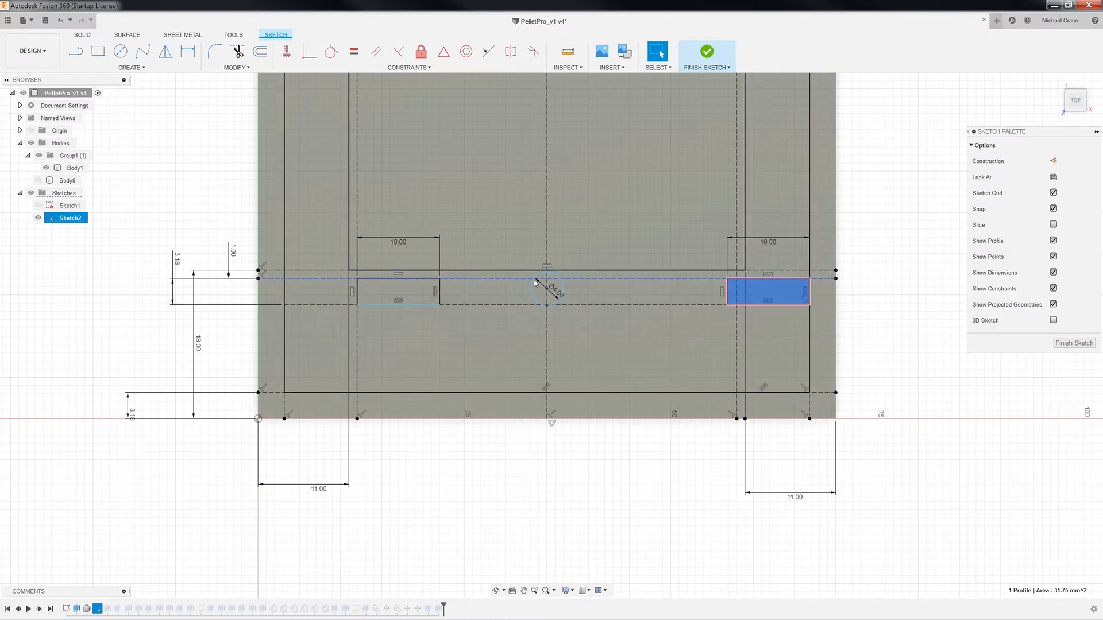
pyautogui.press('r')
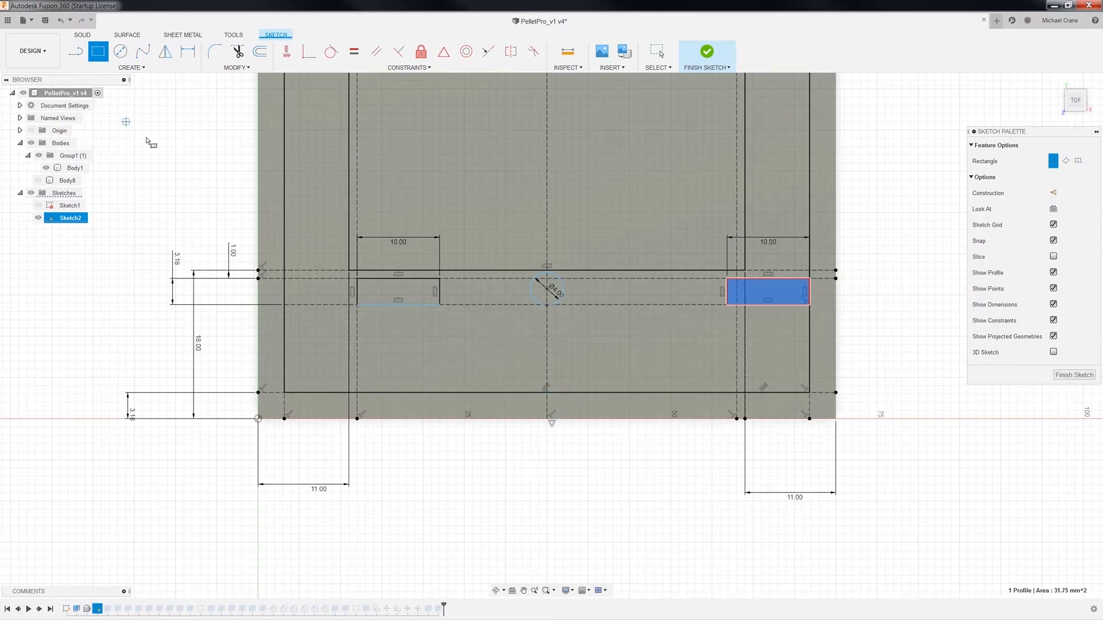
pyautogui.press('Escape')
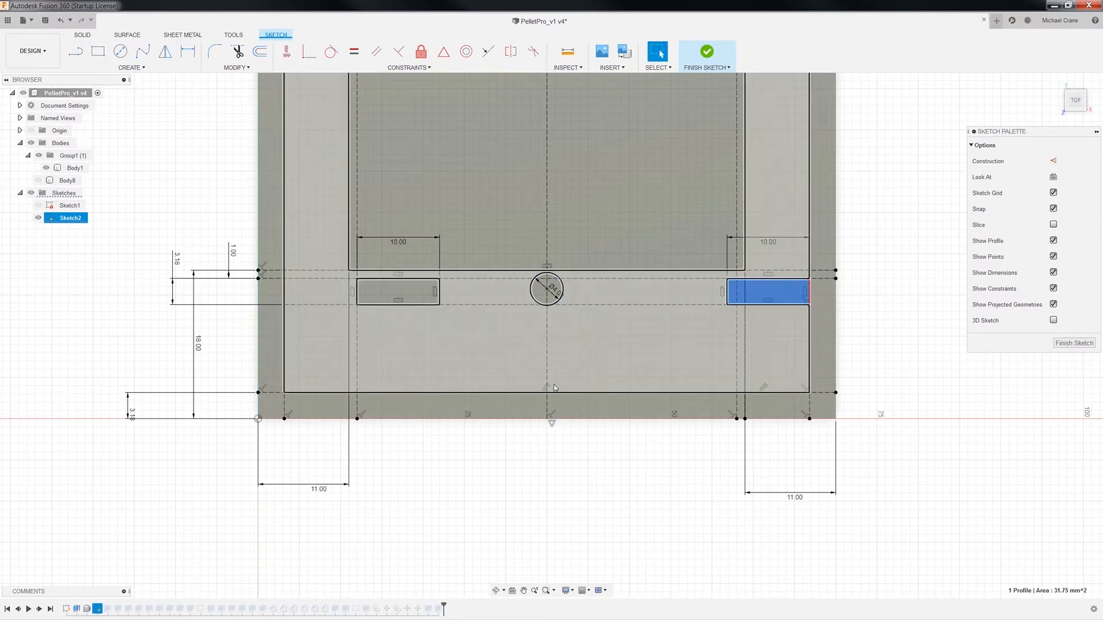
# Step: Delete the lower inner rim line's 3.18 mm locating dimension and move the line up onto the bottom edges of the two lower tab rectangles
pyautogui.click(568, 393)
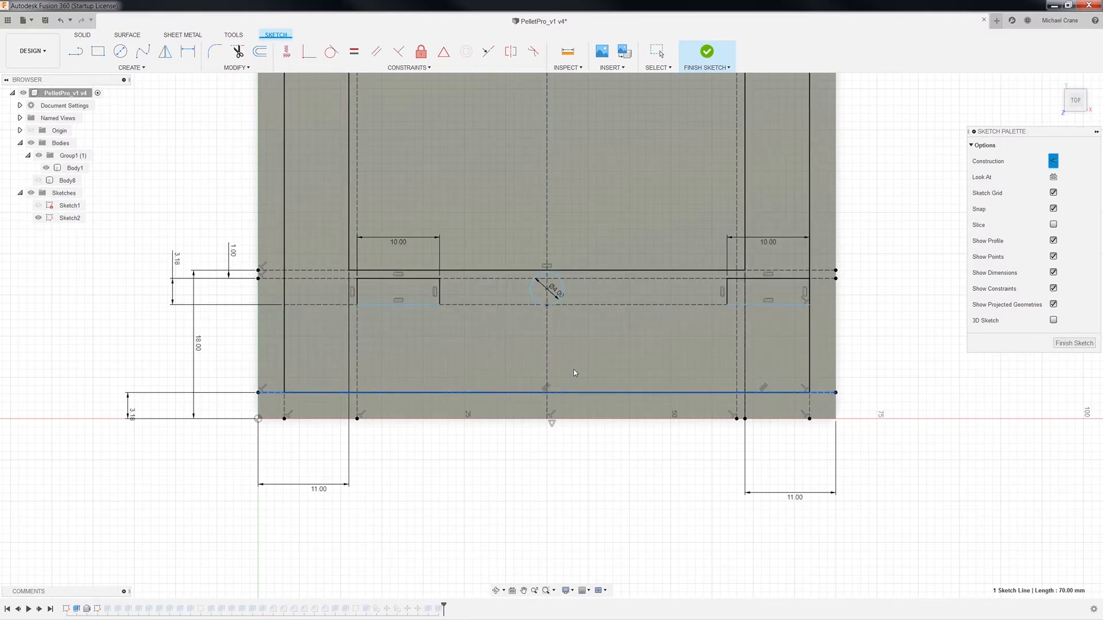
pyautogui.click(132, 414)
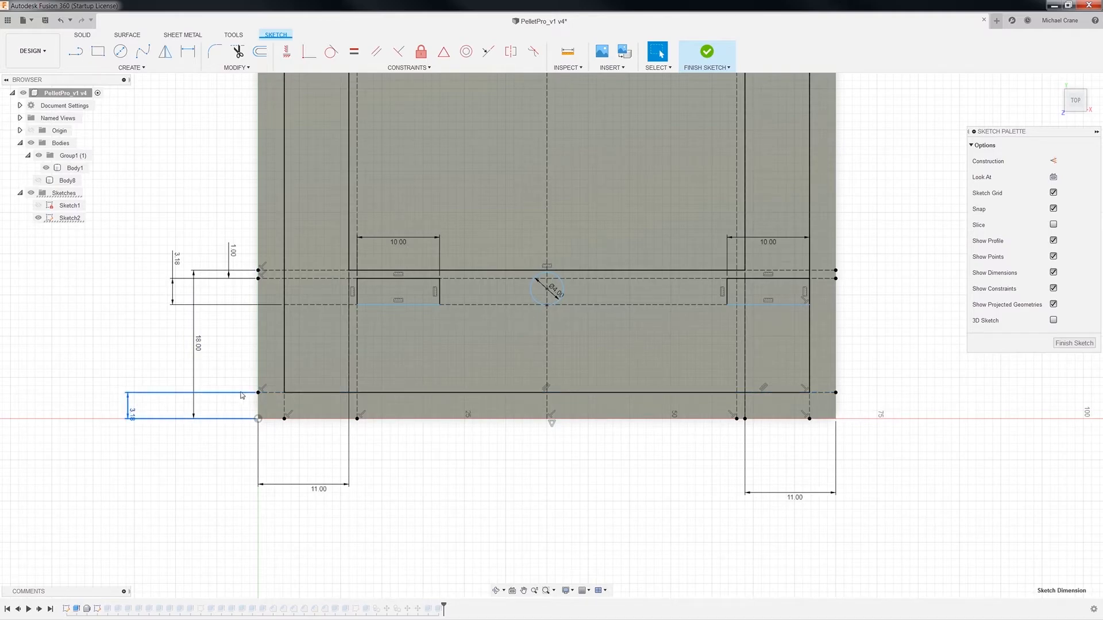
pyautogui.click(259, 393)
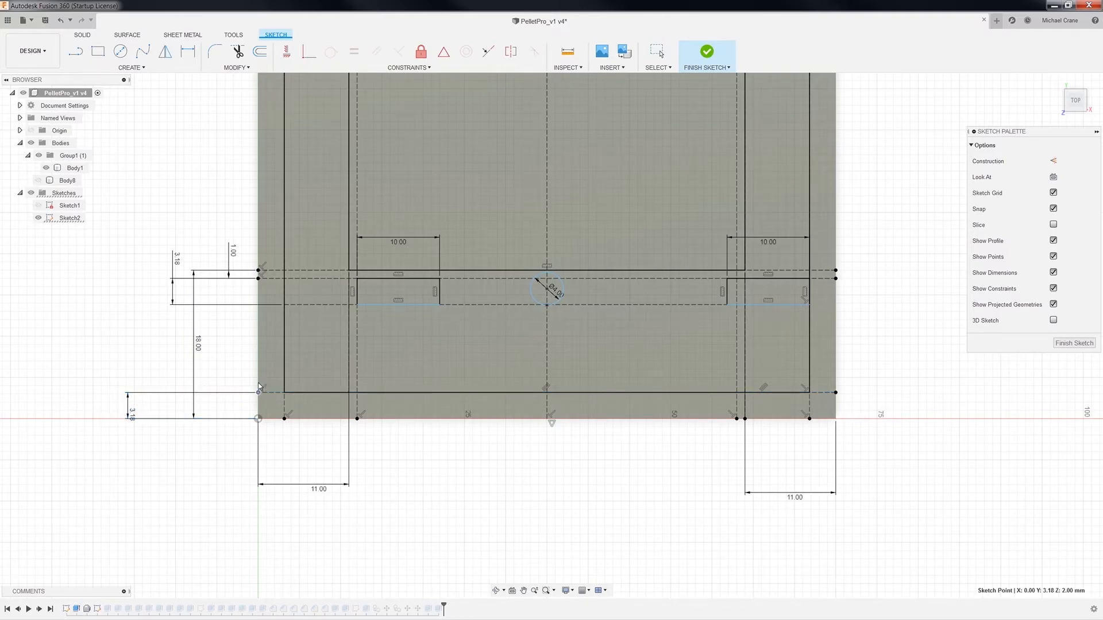
pyautogui.doubleClick(132, 413)
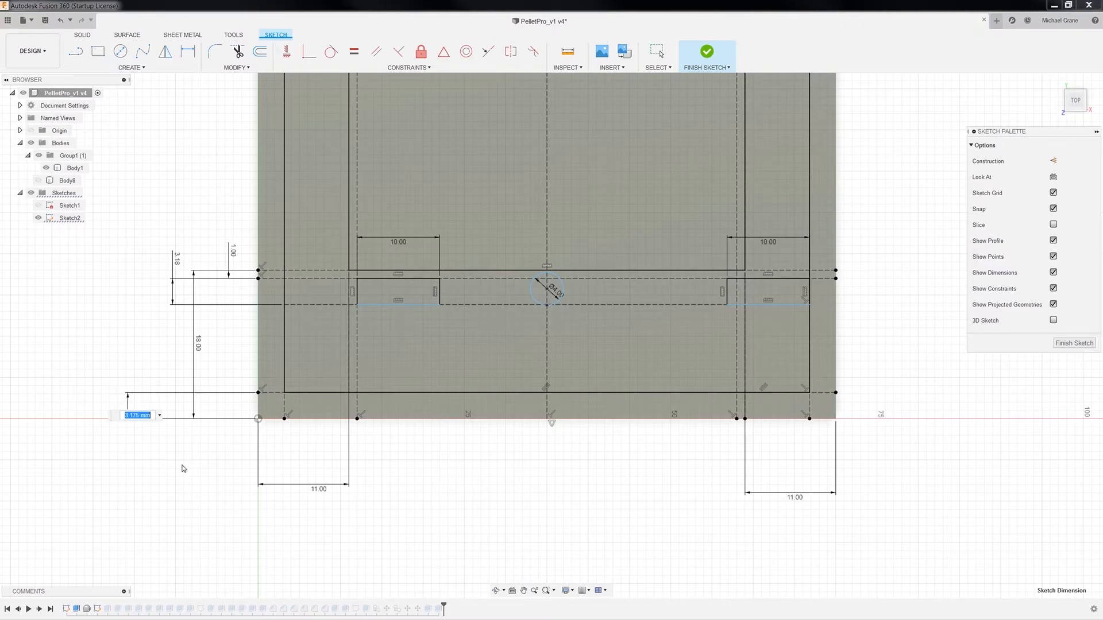
pyautogui.press('Return')
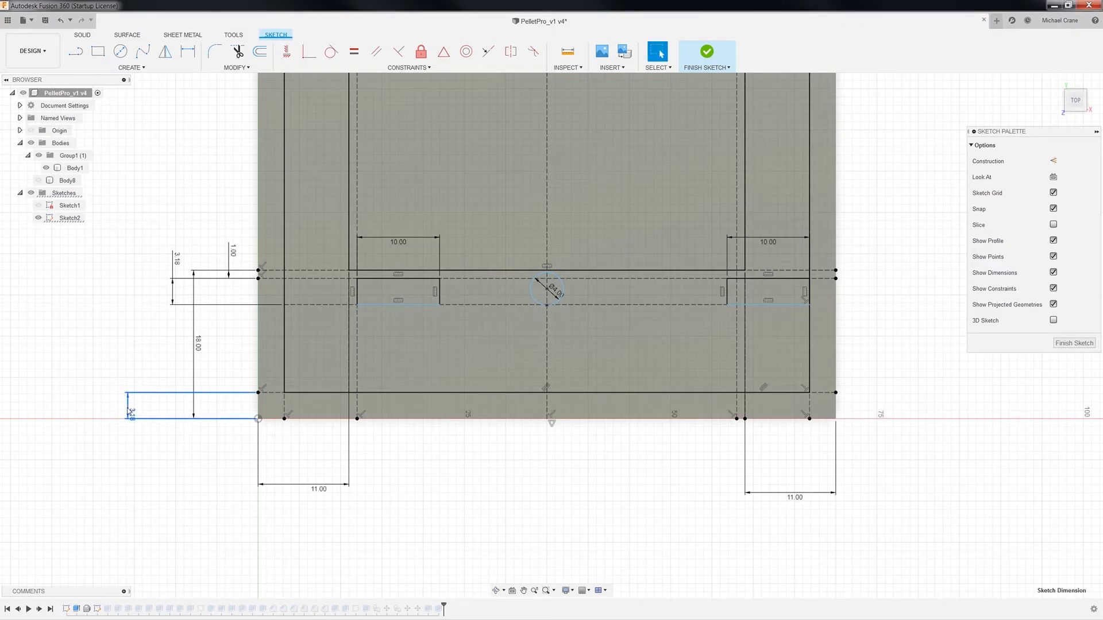
pyautogui.press('Delete')
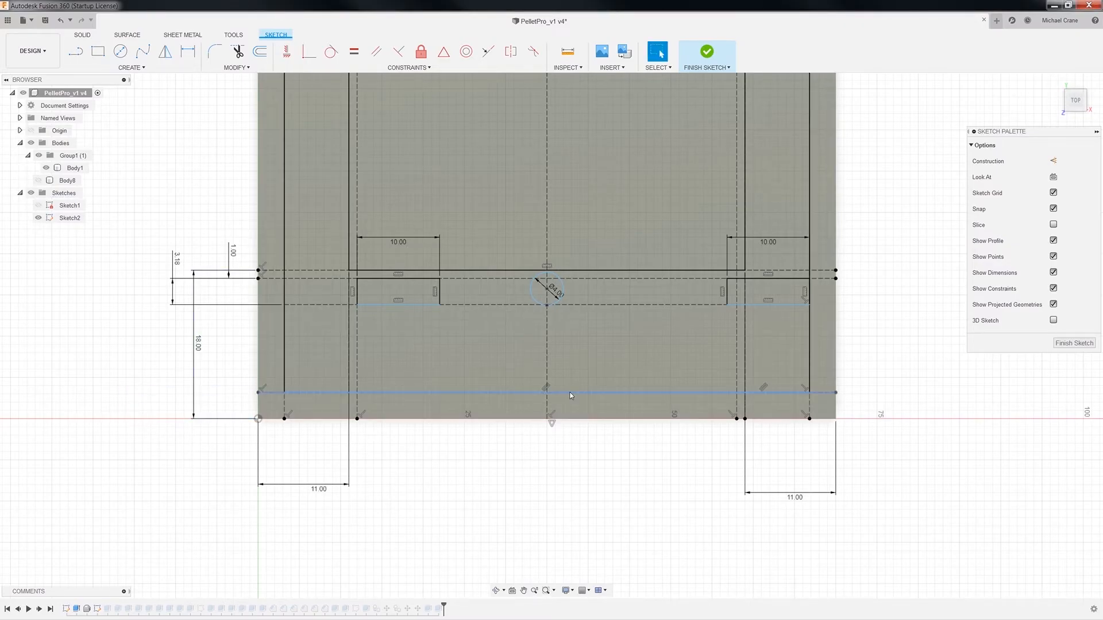
pyautogui.moveTo(569, 393); pyautogui.dragTo(593, 308)
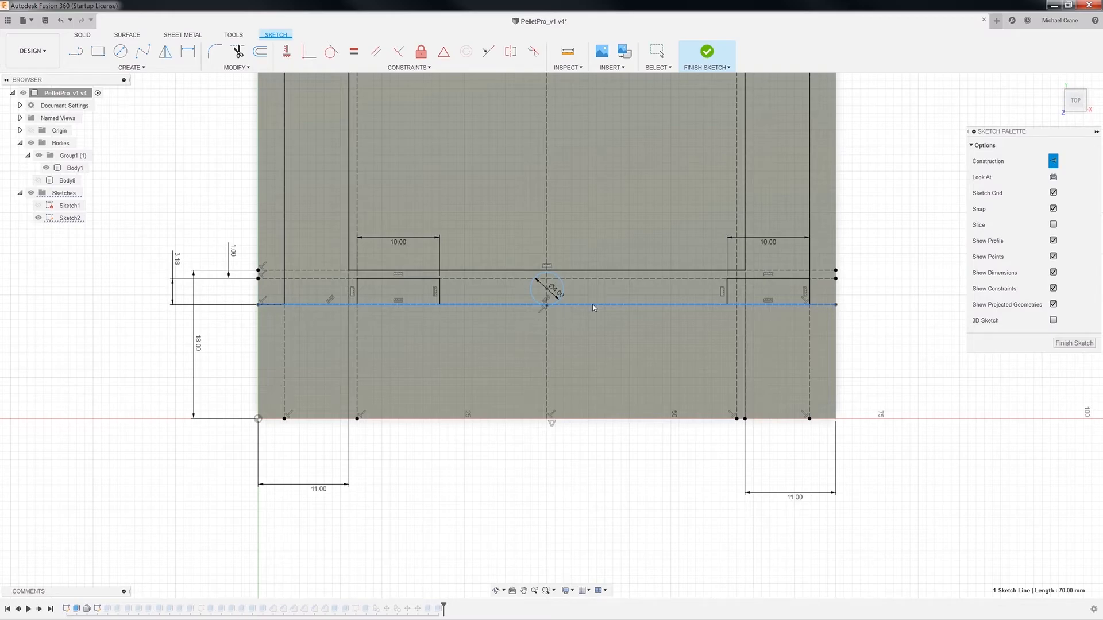
pyautogui.press('Escape')
# Step: Delete the 3.18 mm dimension that locates the upper inner rim line from the plate's top edge
pyautogui.scroll(-3, 883, 243)
pyautogui.moveTo(874, 232)
pyautogui.mouseDown(button='middle')
pyautogui.moveTo(858, 385)
pyautogui.moveTo(761, 591)
pyautogui.mouseUp(button='middle')
pyautogui.moveTo(763, 236); pyautogui.dragTo(773, 569, button='middle')
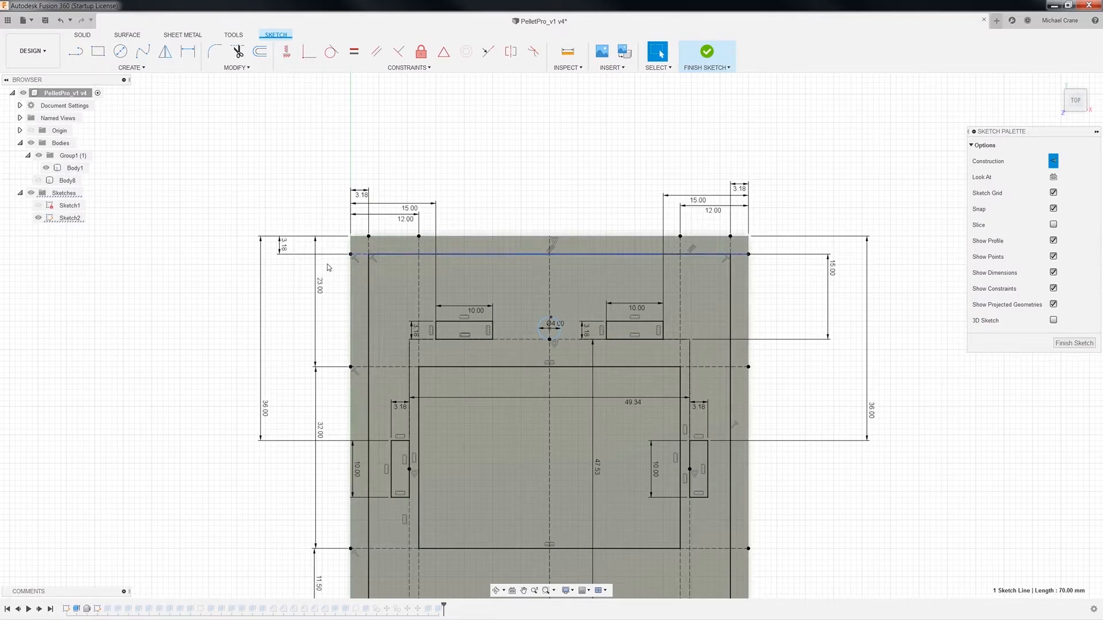
pyautogui.press('Delete')
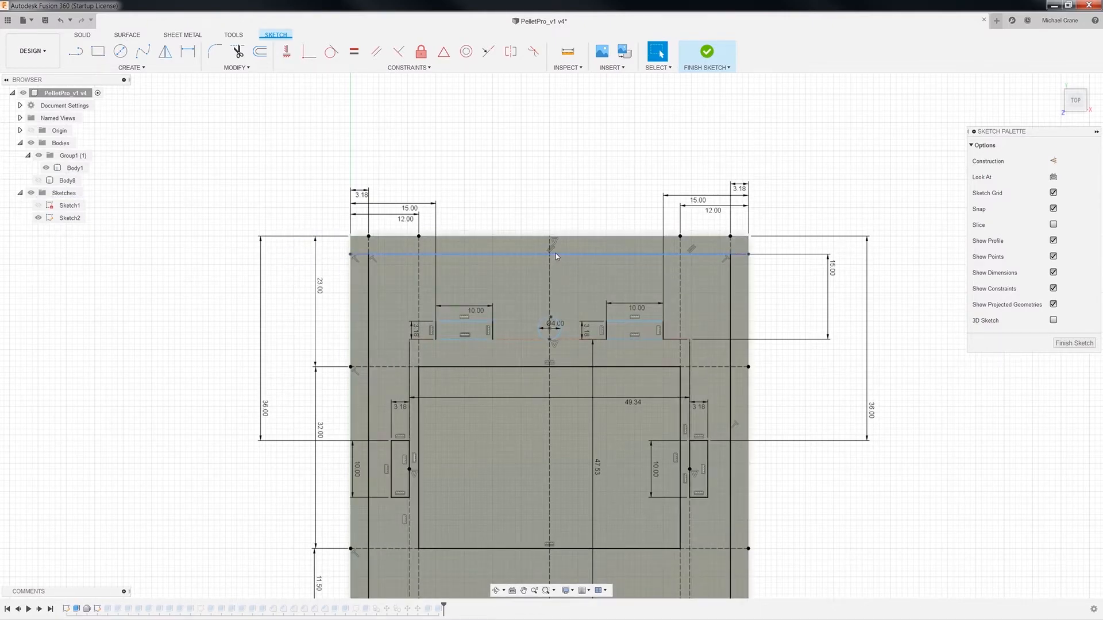
# Step: Try to move the upper inner rim line down toward the upper tab rectangles, and undo the moves
pyautogui.click(556, 254)
pyautogui.moveTo(558, 255); pyautogui.dragTo(563, 301)
pyautogui.hotkey('ctrl', 'z')
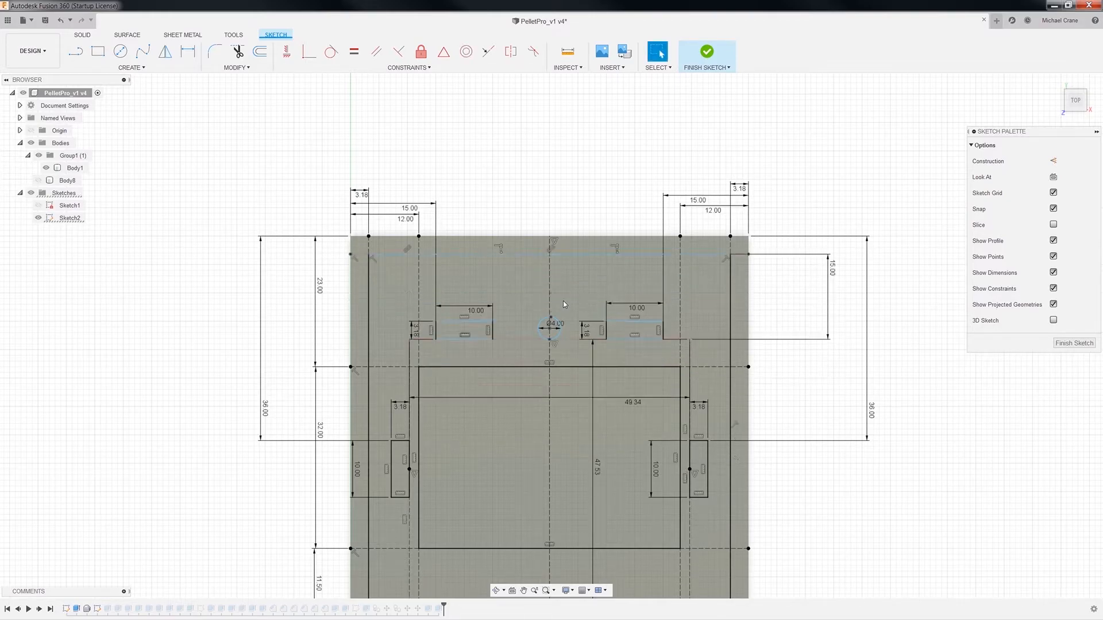
pyautogui.click(646, 255)
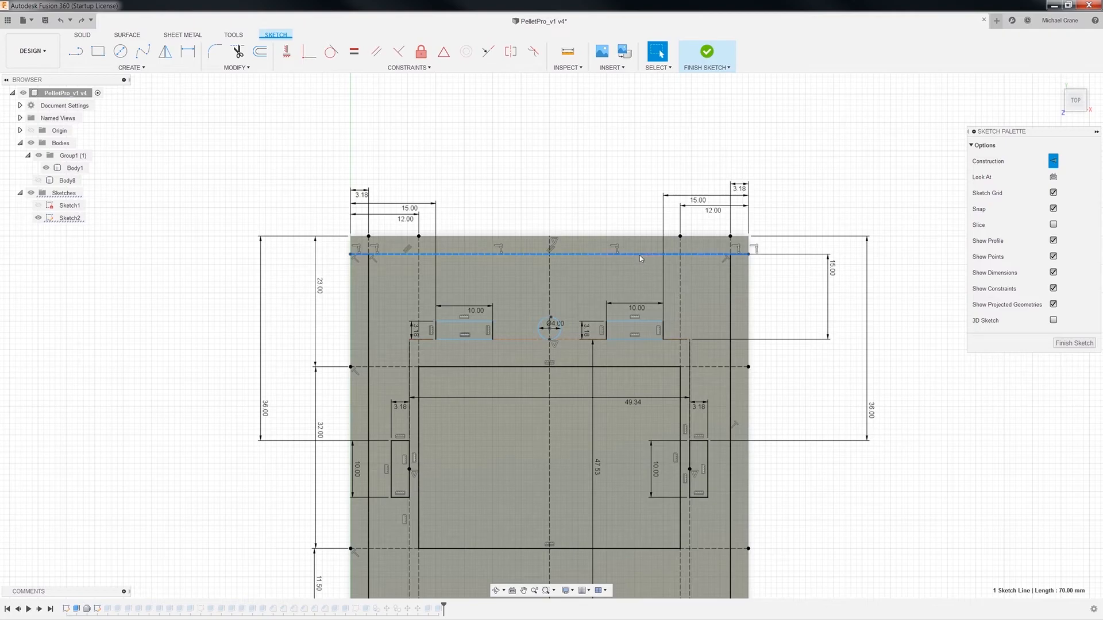
pyautogui.moveTo(637, 254); pyautogui.dragTo(638, 275)
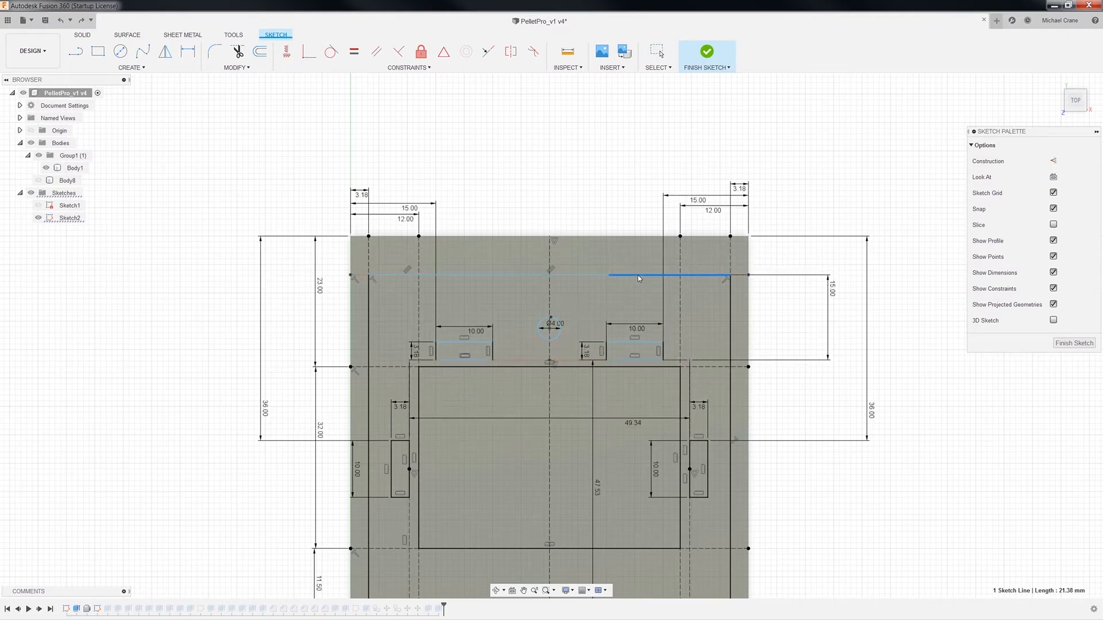
pyautogui.hotkey('ctrl', 'z')
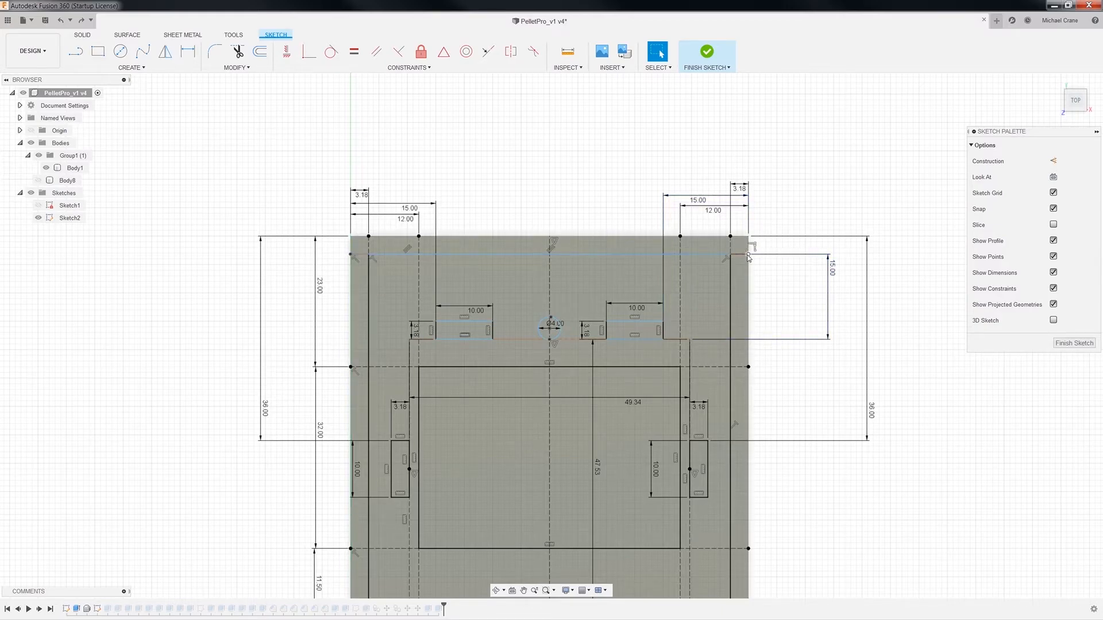
pyautogui.scroll(-2, 770, 450)
pyautogui.moveTo(852, 501); pyautogui.dragTo(746, 185, button='middle')
pyautogui.press('Escape')
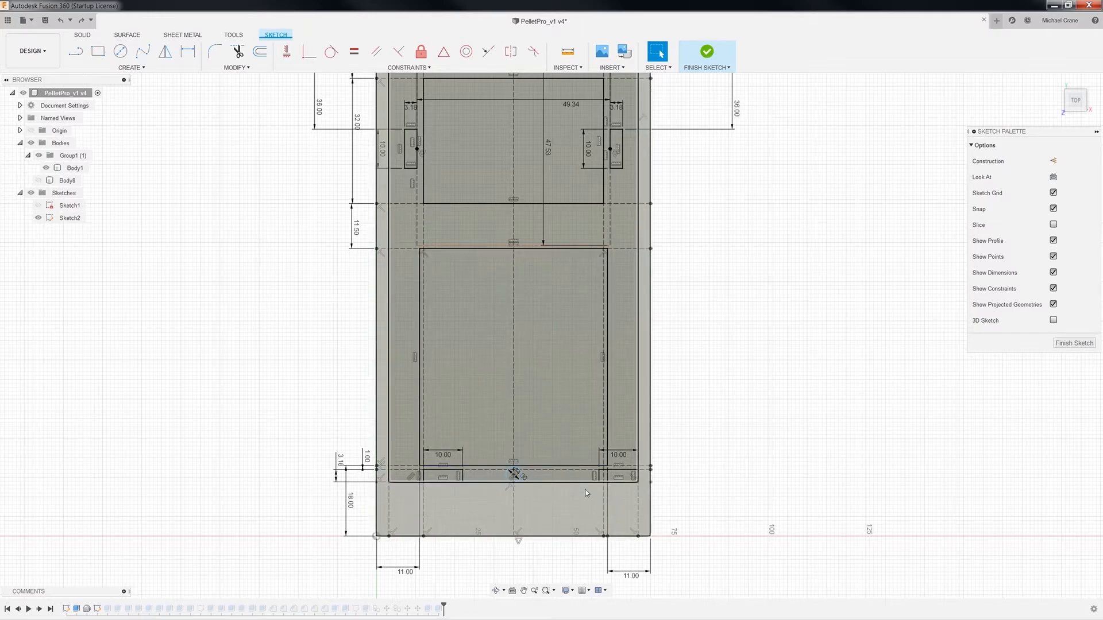
# Step: Delete the 15 mm dimension between the upper inner rim line and the tab edges and move the line to above the upper tab rectangles
pyautogui.moveTo(698, 266); pyautogui.dragTo(694, 443, button='middle')
pyautogui.click(702, 192)
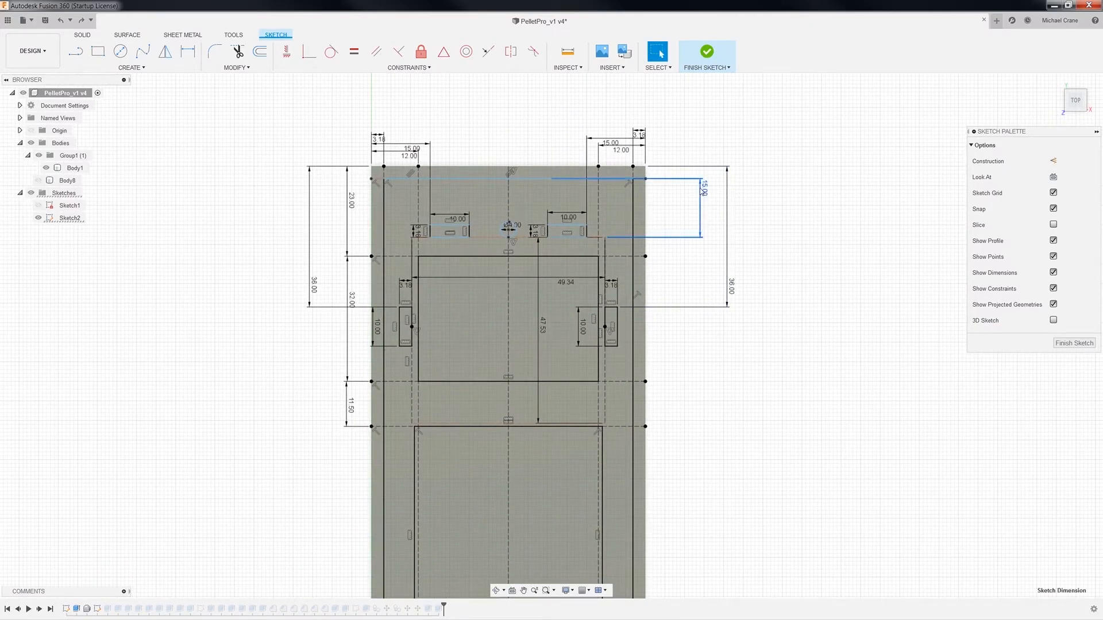
pyautogui.press('Delete')
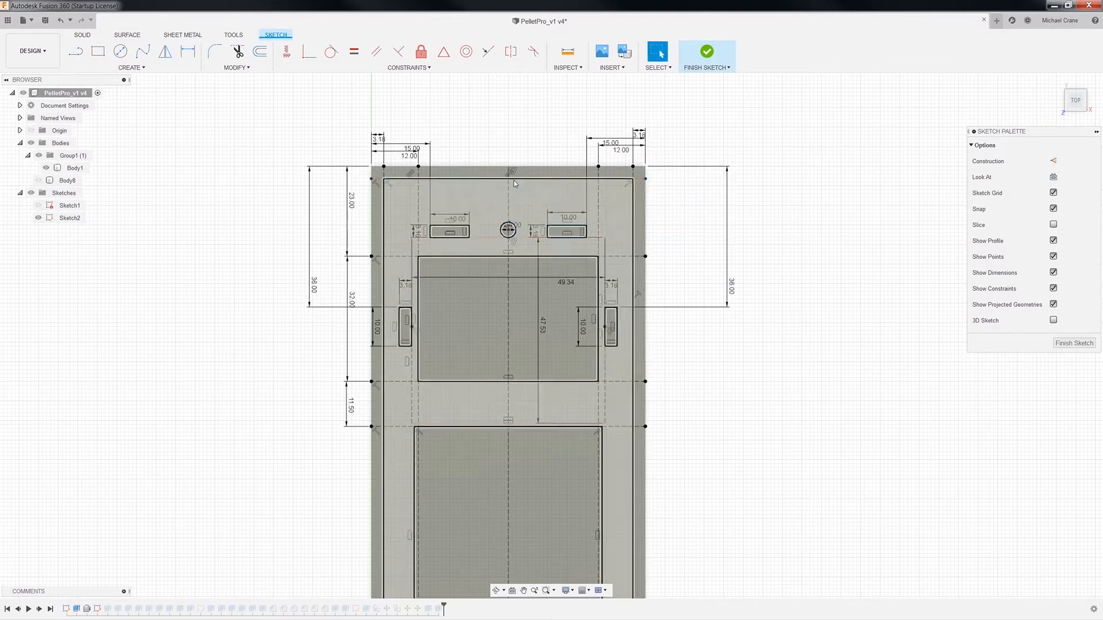
pyautogui.moveTo(516, 182)
pyautogui.mouseDown()
pyautogui.moveTo(516, 232)
pyautogui.moveTo(517, 222)
pyautogui.mouseUp()
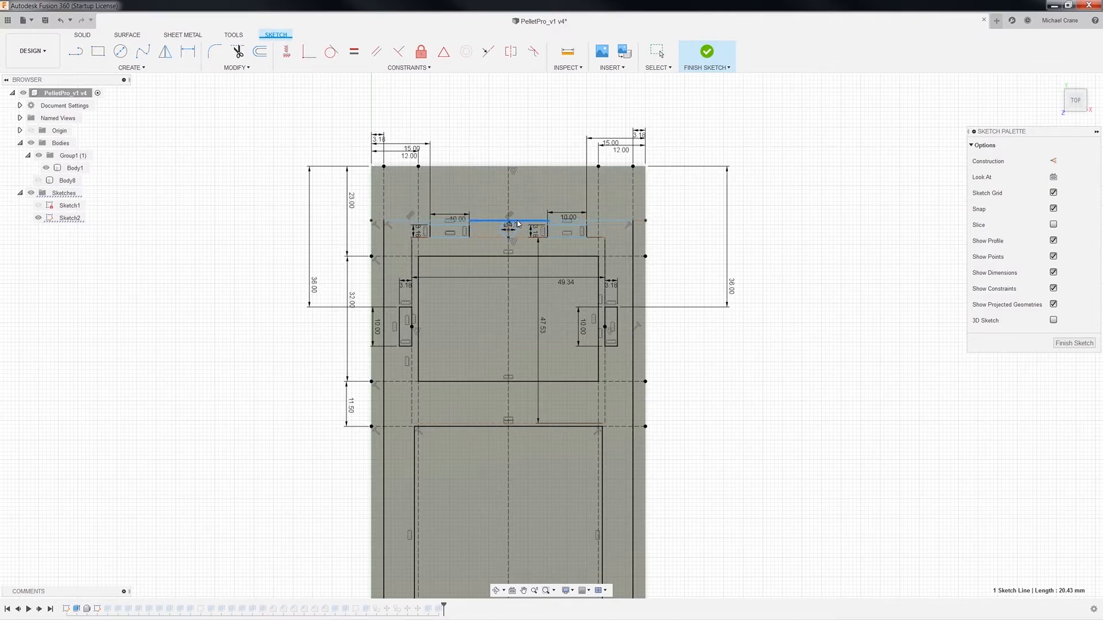
pyautogui.scroll(6, 517, 223)
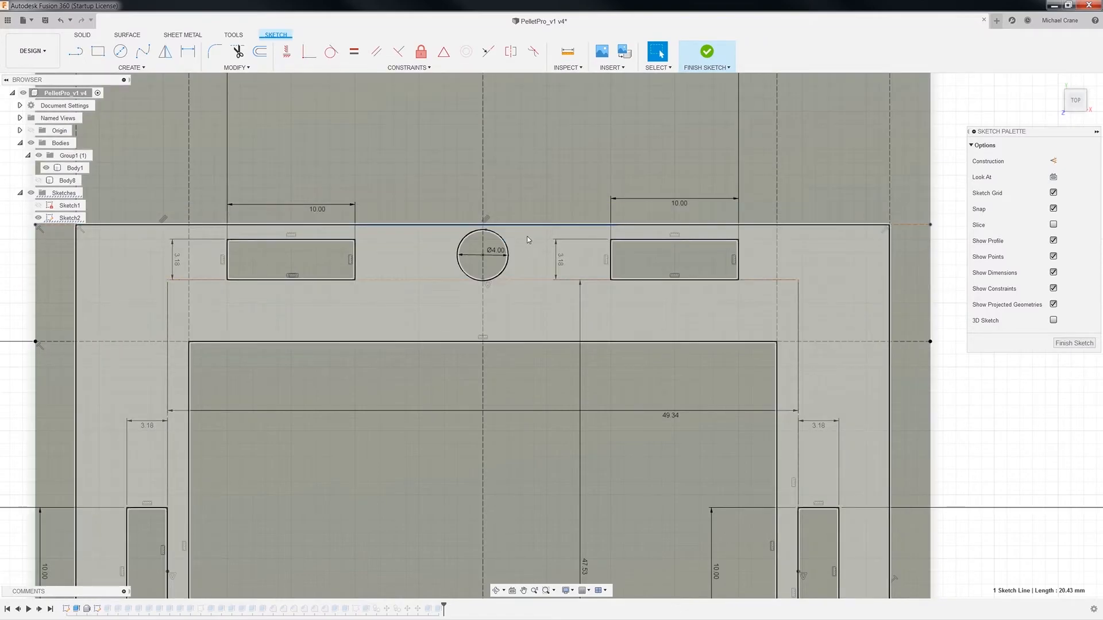
pyautogui.moveTo(556, 225); pyautogui.dragTo(565, 197)
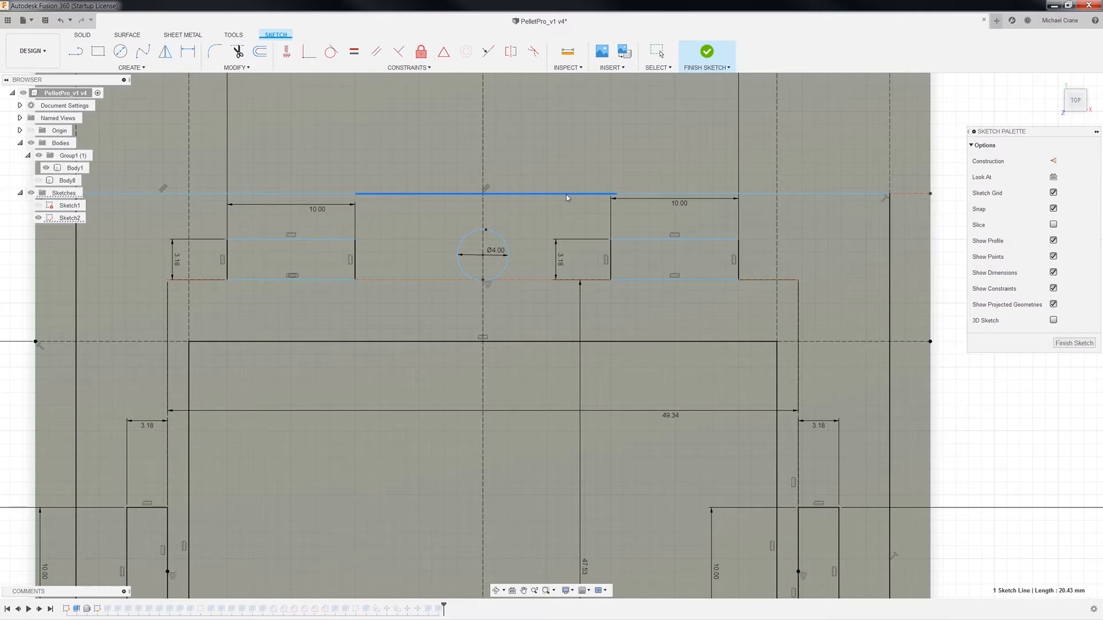
pyautogui.scroll(-2, 684, 447)
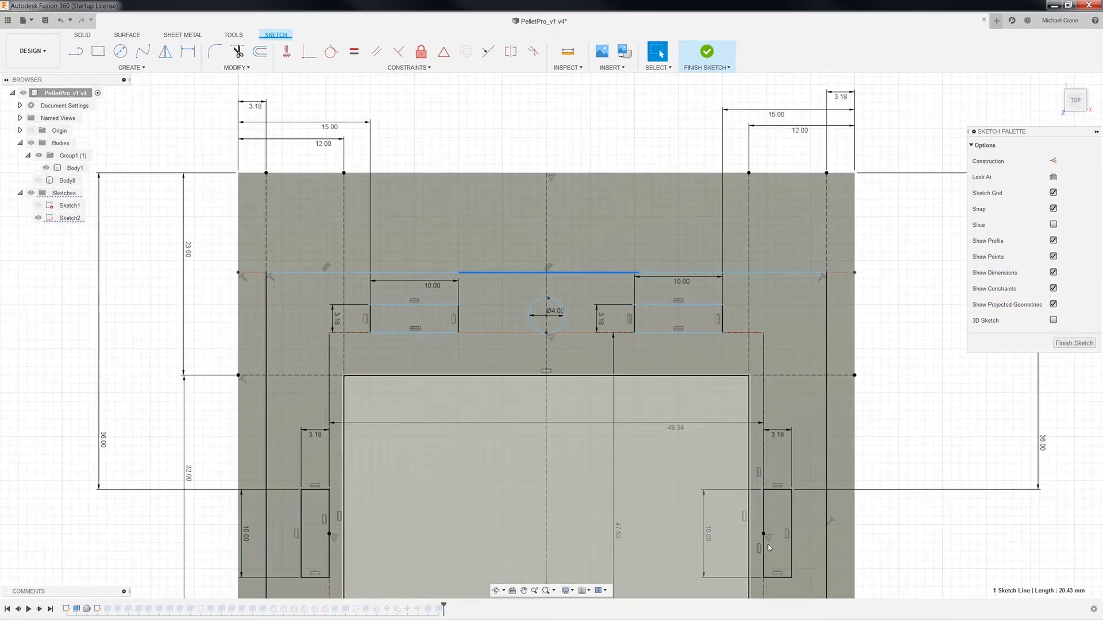
# Step: Delete the lower inner rim line's 3.18 mm locating dimension and move the line up to below the two lower tab rectangles
pyautogui.moveTo(886, 534)
pyautogui.mouseDown(button='middle')
pyautogui.moveTo(801, 338)
pyautogui.moveTo(748, 56)
pyautogui.mouseUp(button='middle')
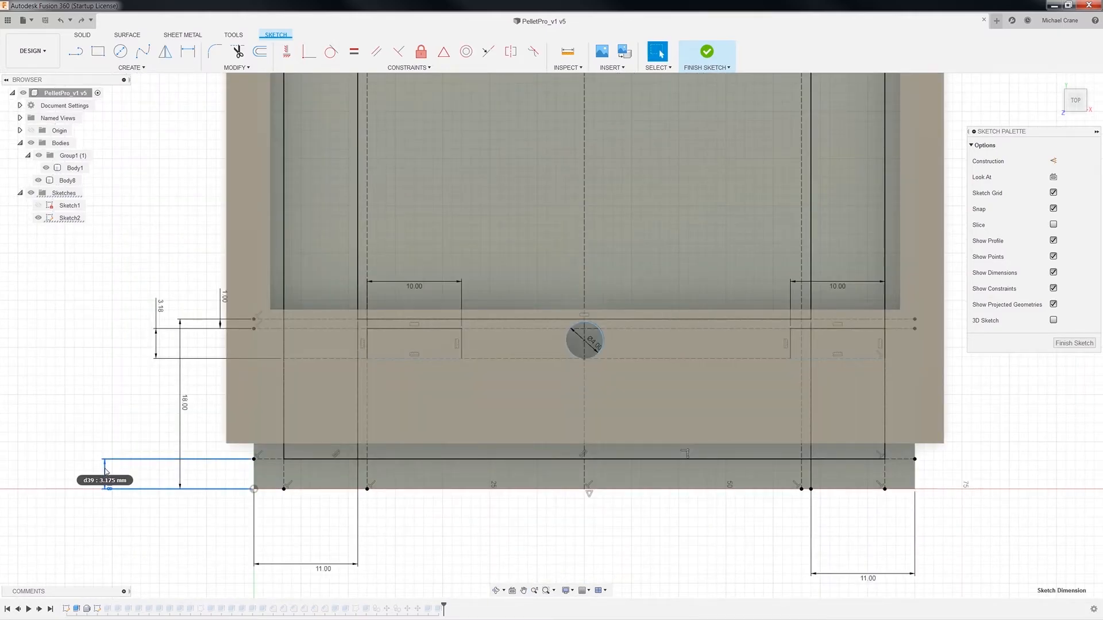
pyautogui.click(105, 471)
pyautogui.press('Delete')
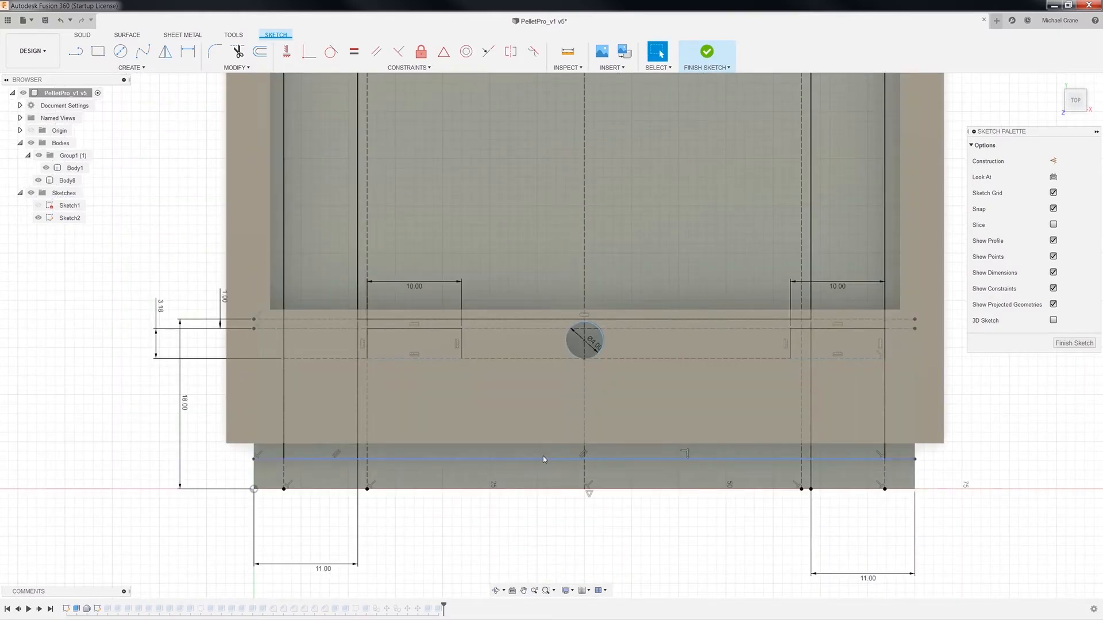
pyautogui.moveTo(547, 459); pyautogui.dragTo(550, 380)
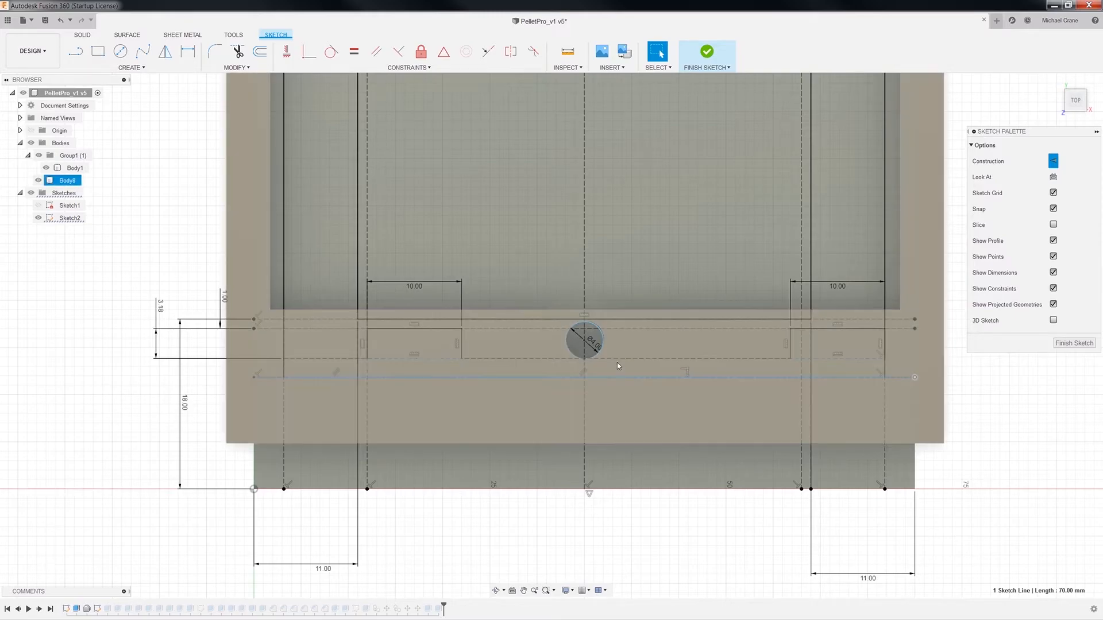
# Step: Hide Body8 and shift the lower inner rim line slightly farther down from the lower tab rectangles
pyautogui.scroll(-2, 329, 471)
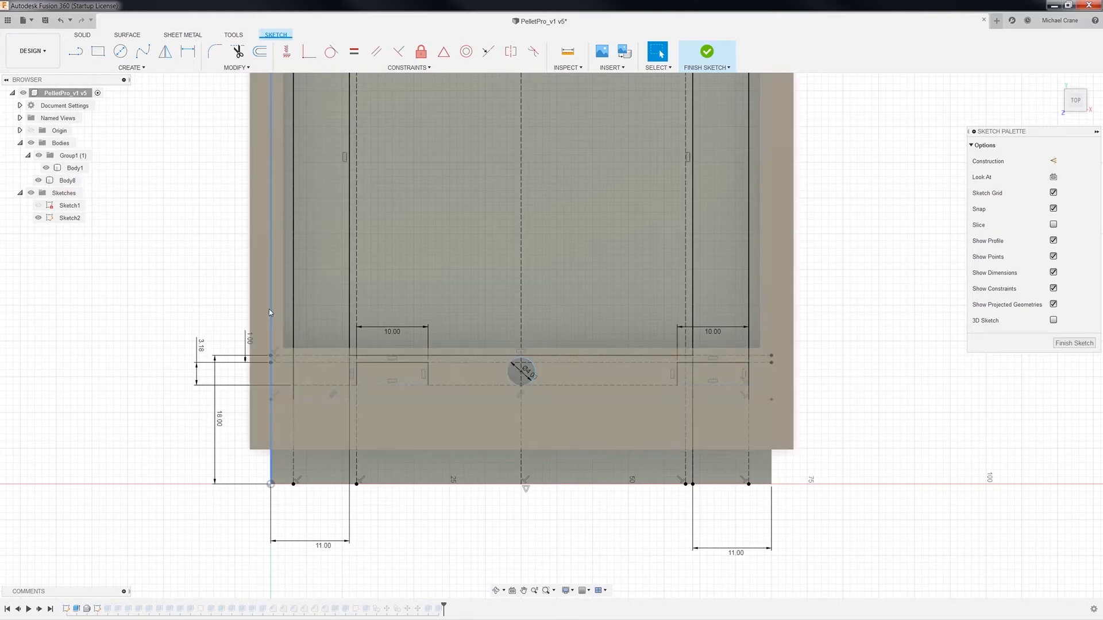
pyautogui.scroll(2, 462, 402)
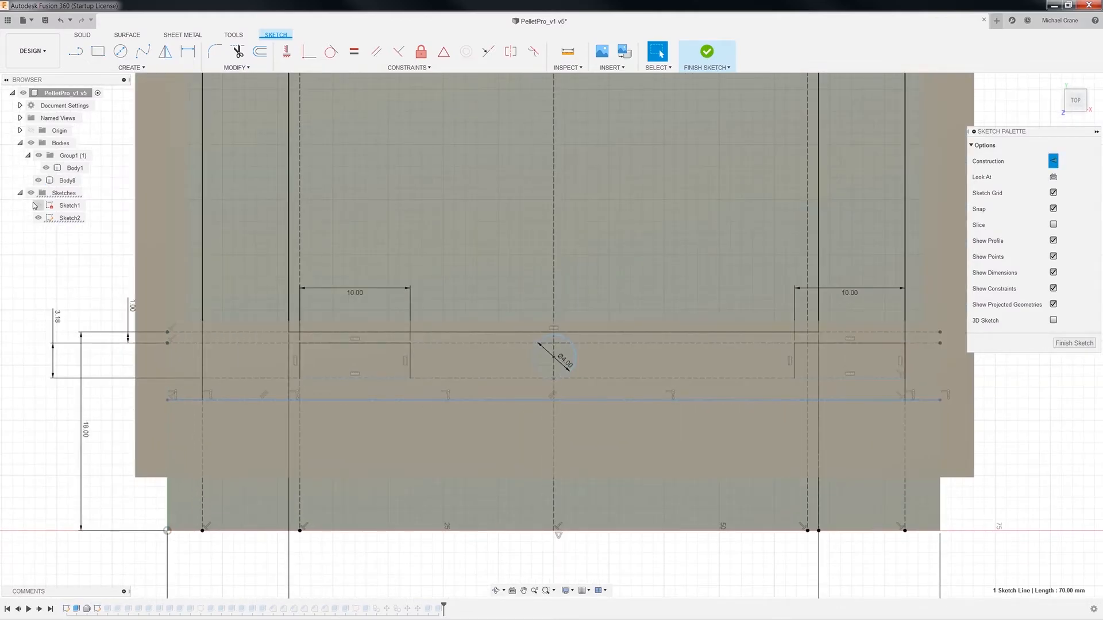
pyautogui.click(38, 180)
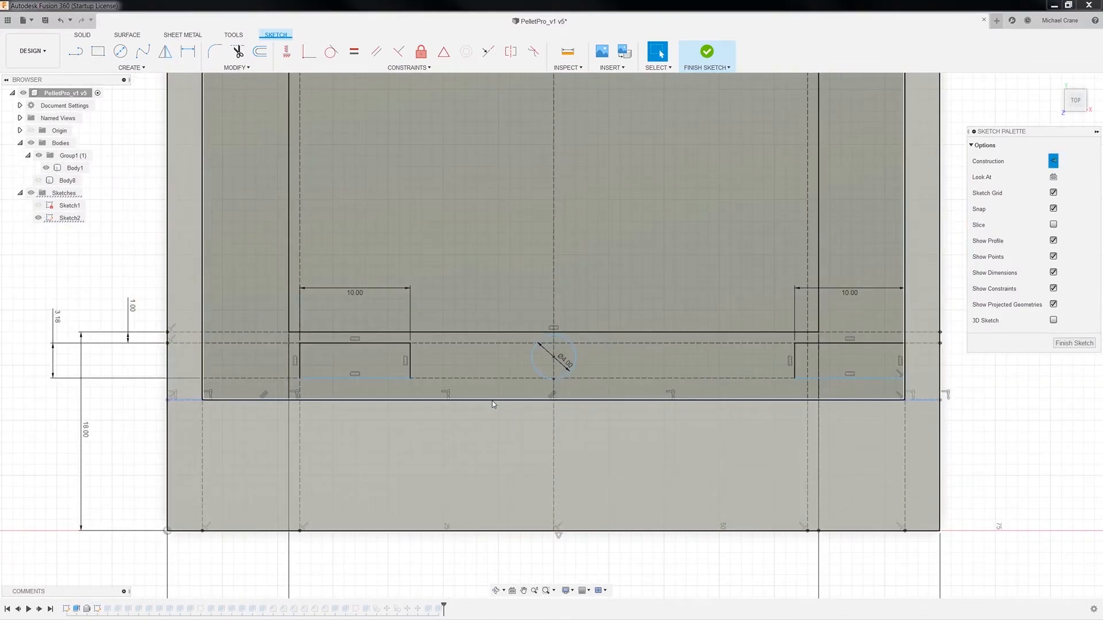
pyautogui.moveTo(493, 400); pyautogui.dragTo(493, 407)
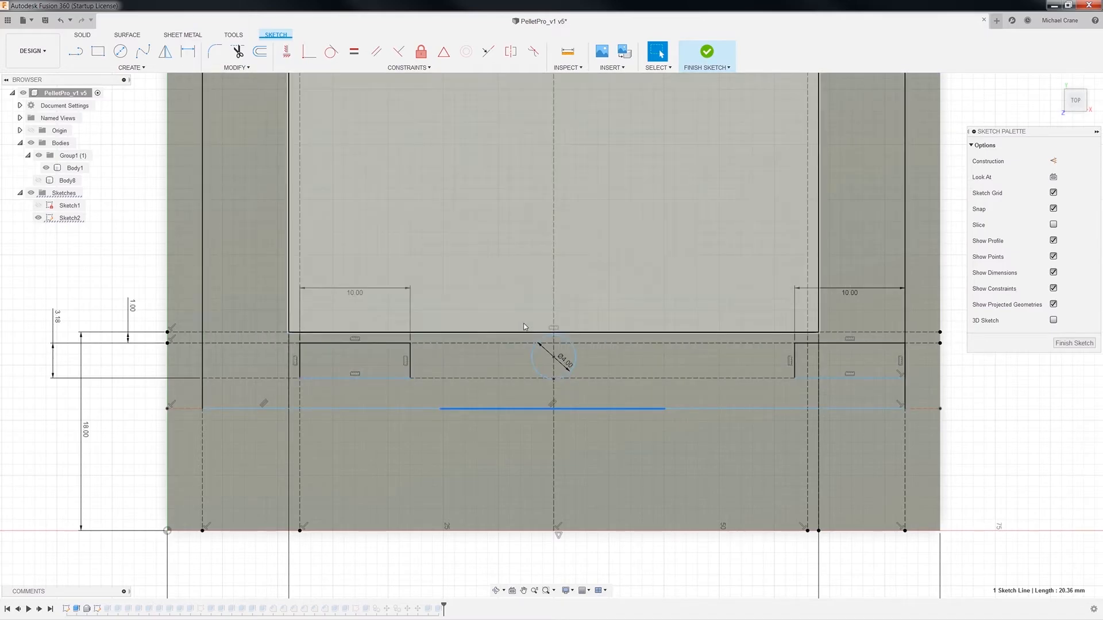
# Step: Draw a rectangle 9 mm wide and 6 mm high around the lower hole circle, with its bottom edge on the lower inner rim line
pyautogui.click(107, 57)
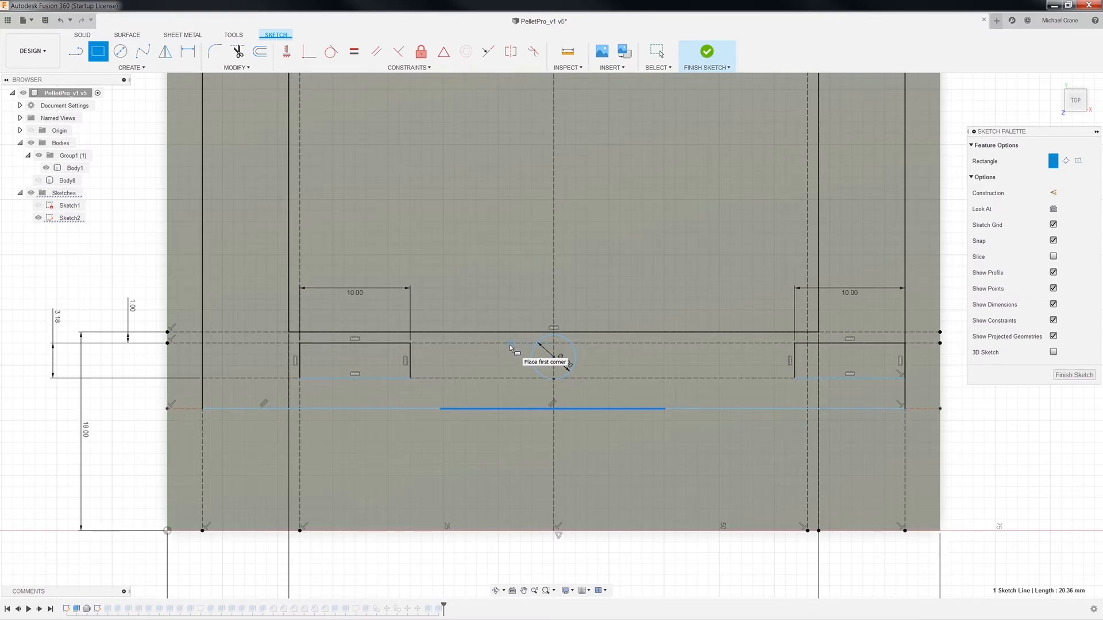
pyautogui.click(505, 408)
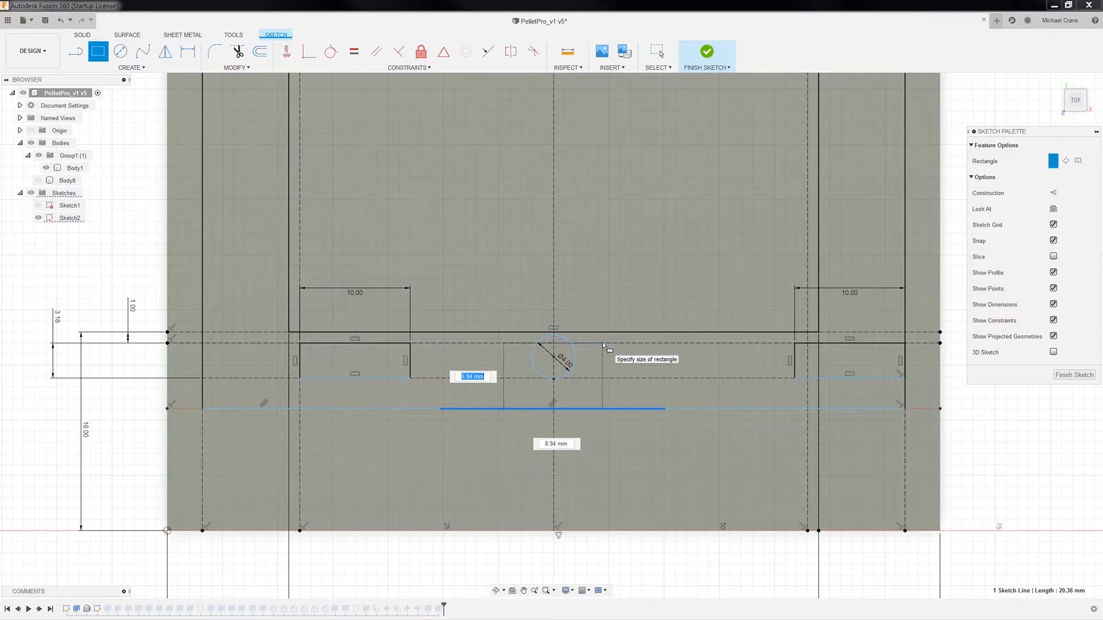
pyautogui.write('6')
pyautogui.press('Tab')
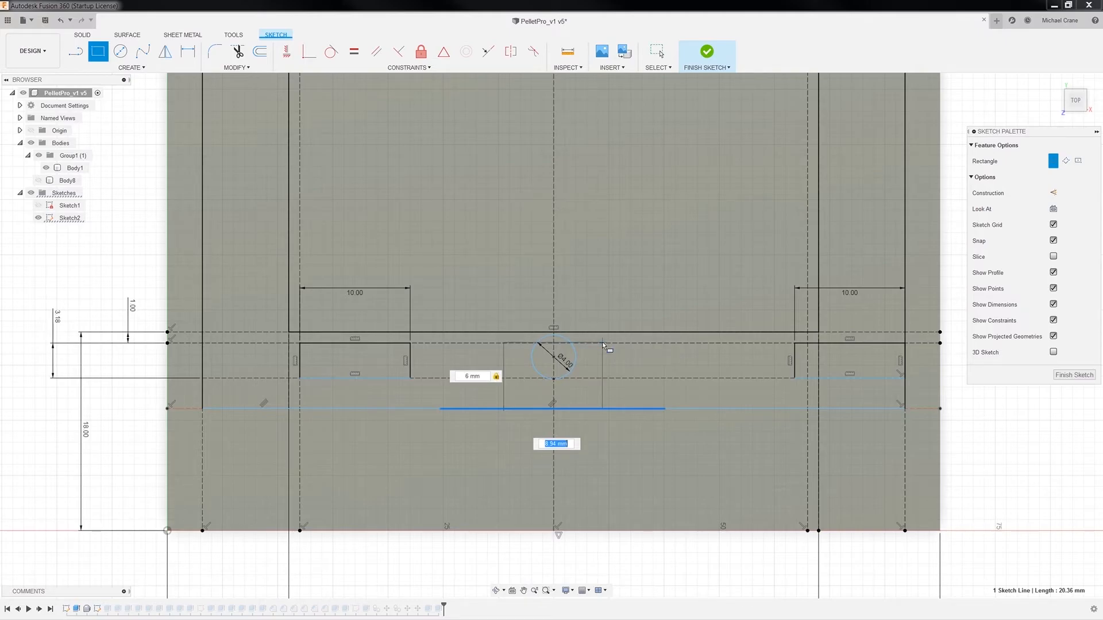
pyautogui.write('9')
pyautogui.press('Return')
pyautogui.press('Escape')
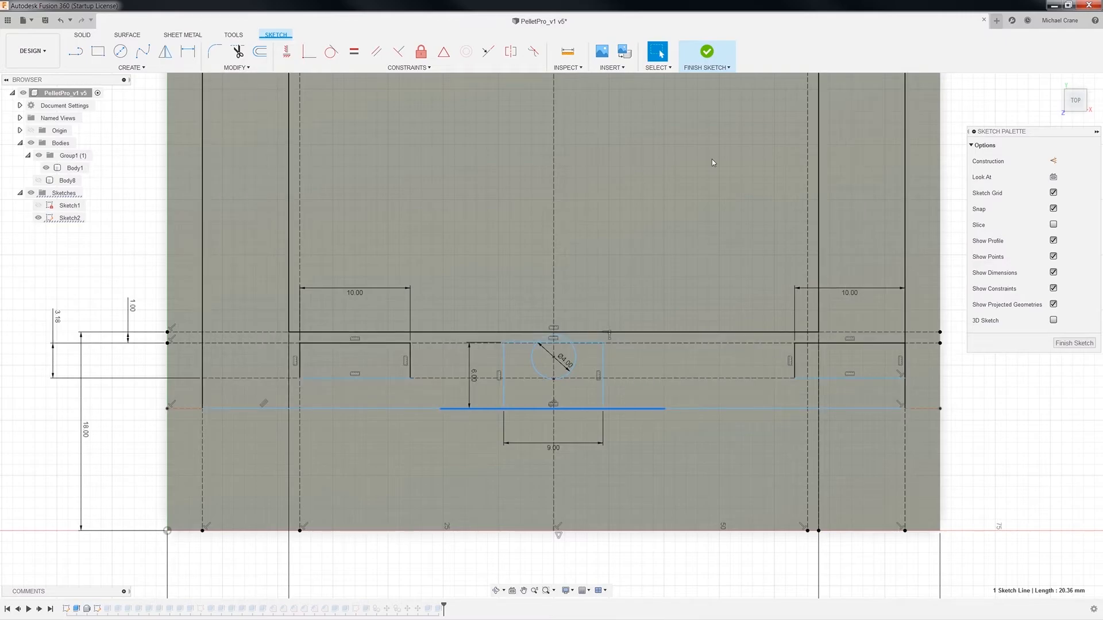
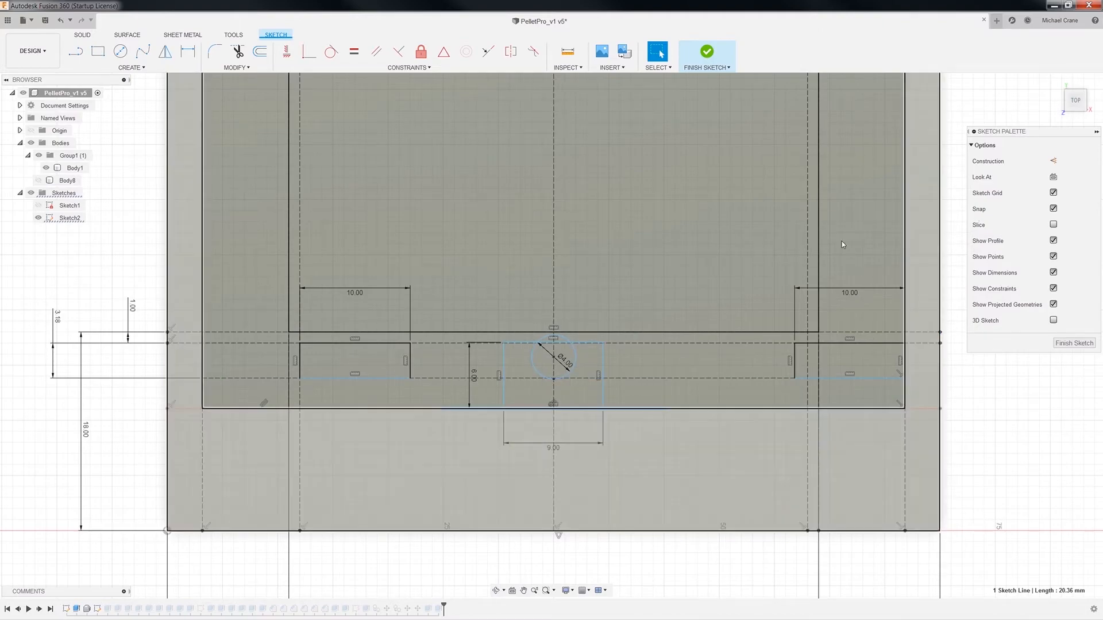
# Step: Delete the 3.18 mm dimension that locates the upper inner rim line from the plate's top edge
pyautogui.moveTo(929, 198); pyautogui.dragTo(818, 532, button='middle')
pyautogui.scroll(1, 753, 364)
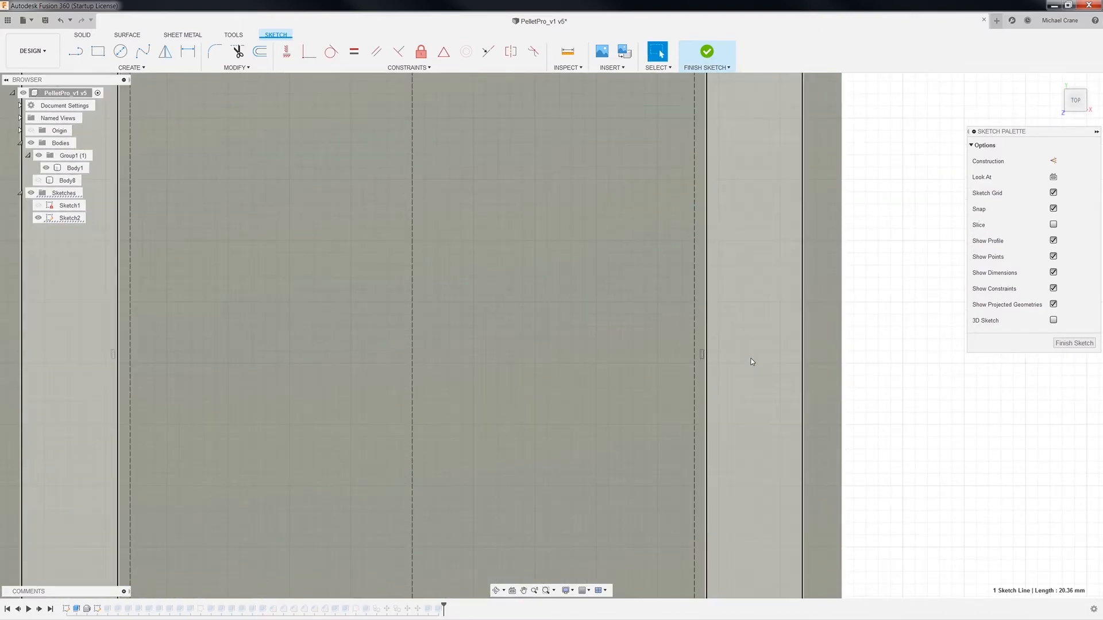
pyautogui.scroll(-5, 753, 364)
pyautogui.moveTo(902, 198)
pyautogui.mouseDown(button='middle')
pyautogui.moveTo(879, 411)
pyautogui.moveTo(897, 551)
pyautogui.moveTo(913, 599)
pyautogui.moveTo(942, 619)
pyautogui.mouseUp(button='middle')
pyautogui.moveTo(849, 130); pyautogui.dragTo(863, 313, button='middle')
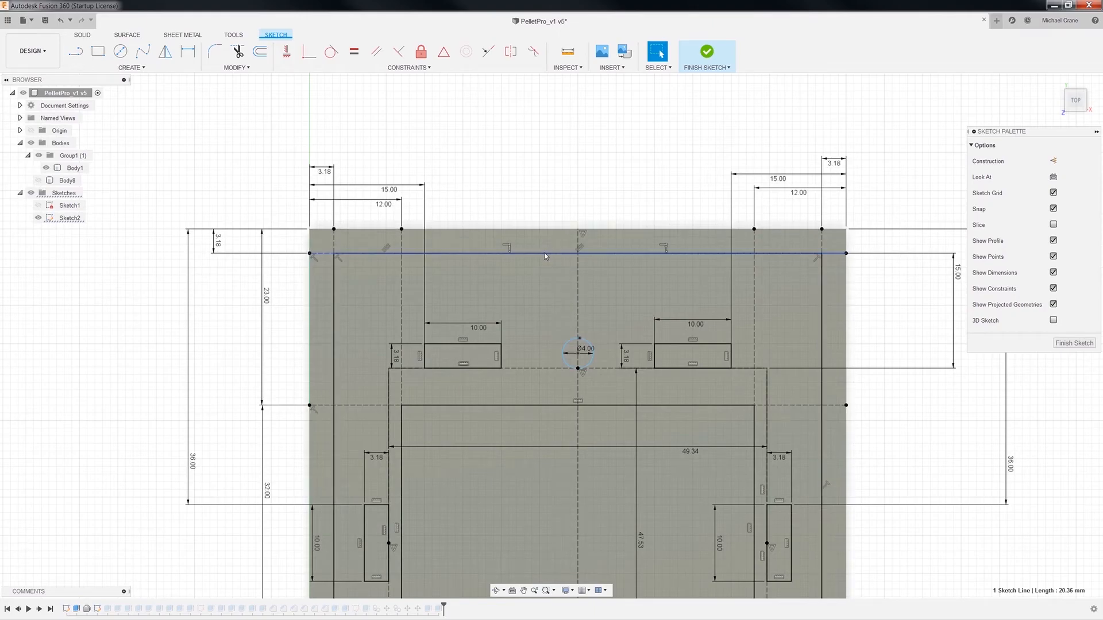
pyautogui.click(225, 248)
pyautogui.click(216, 241)
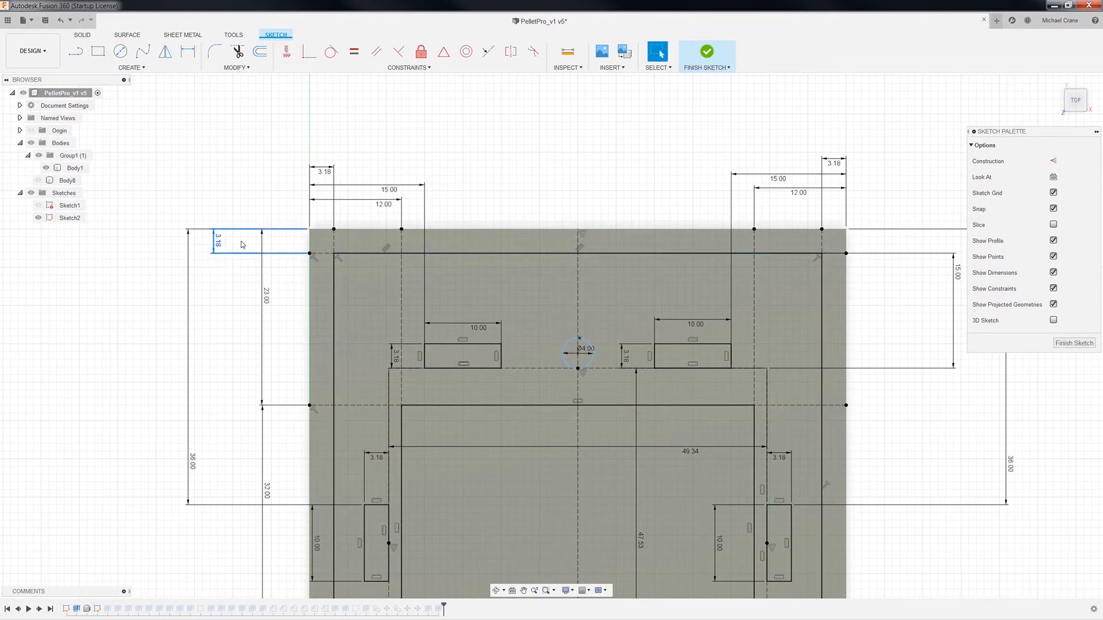
pyautogui.press('Delete')
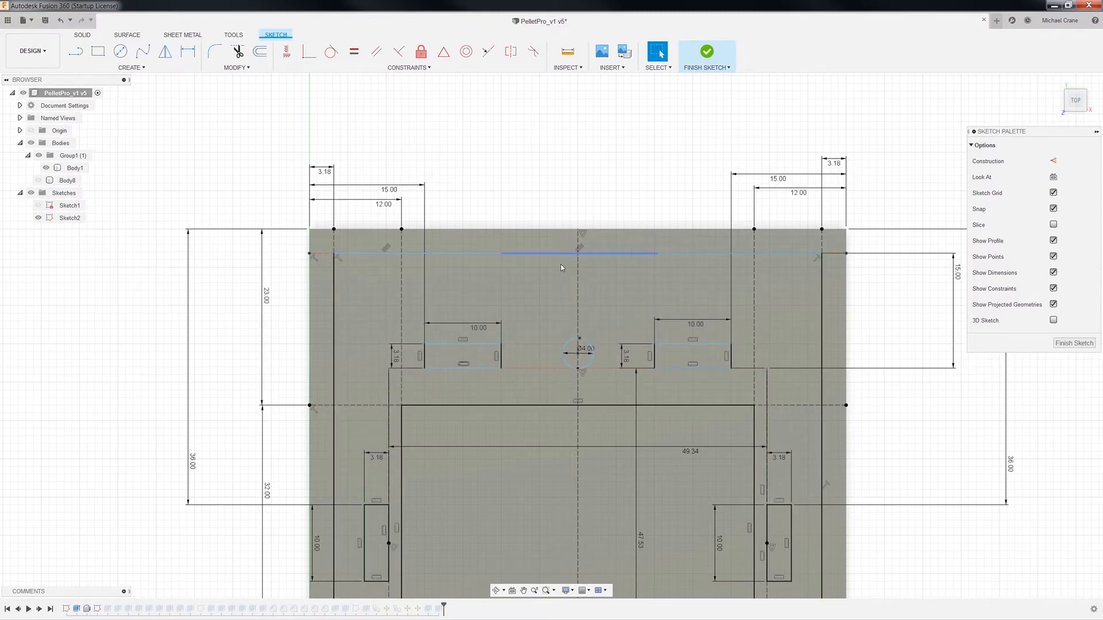
# Step: Delete the 15 mm dimension between the upper inner rim line and the tab edges and move the line down to just above the upper tabs
pyautogui.moveTo(560, 265); pyautogui.dragTo(556, 297)
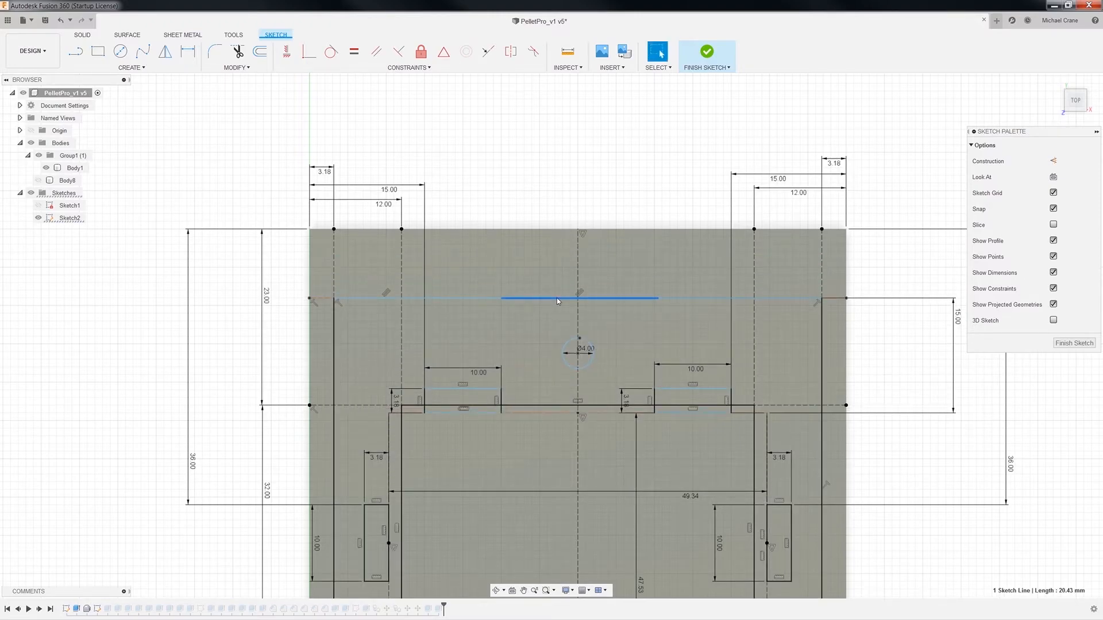
pyautogui.hotkey('ctrl', 'z')
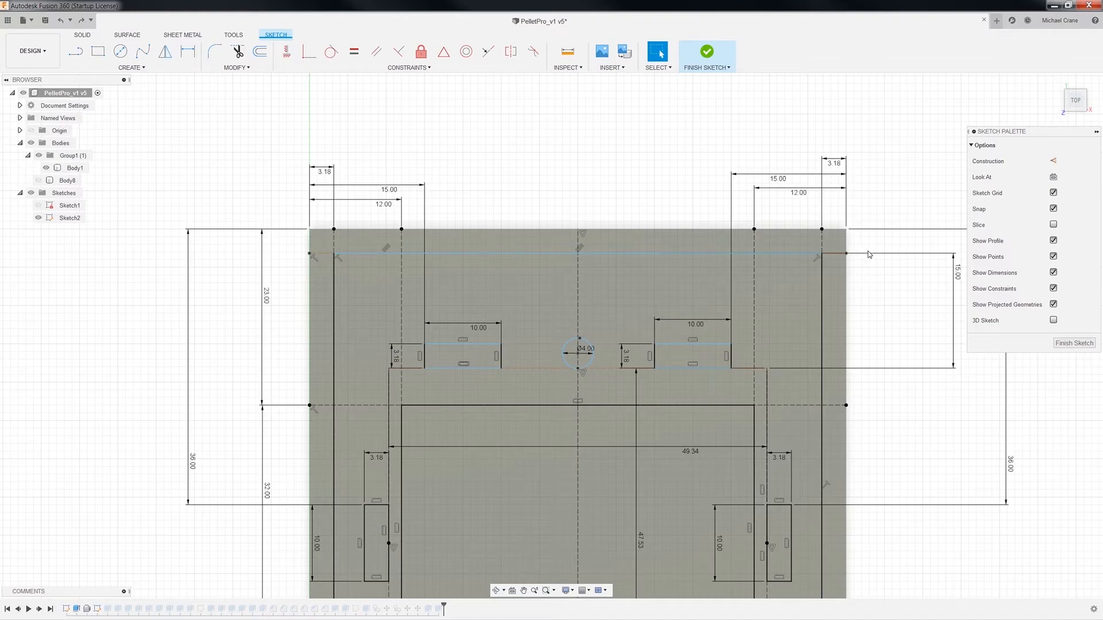
pyautogui.click(872, 254)
pyautogui.press('Delete')
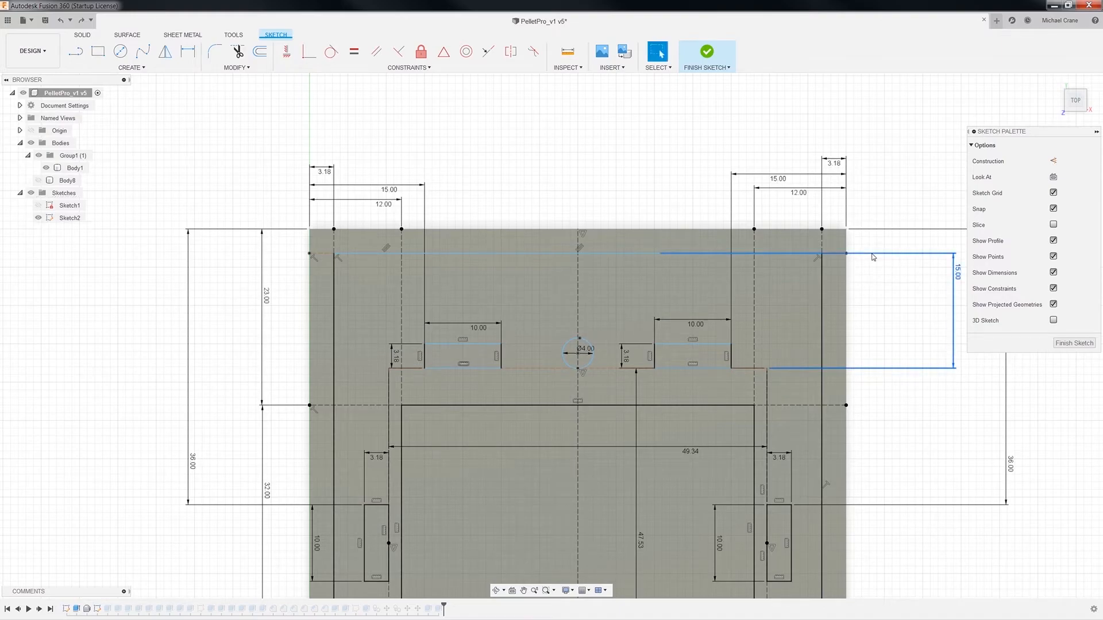
pyautogui.moveTo(555, 254); pyautogui.dragTo(556, 327)
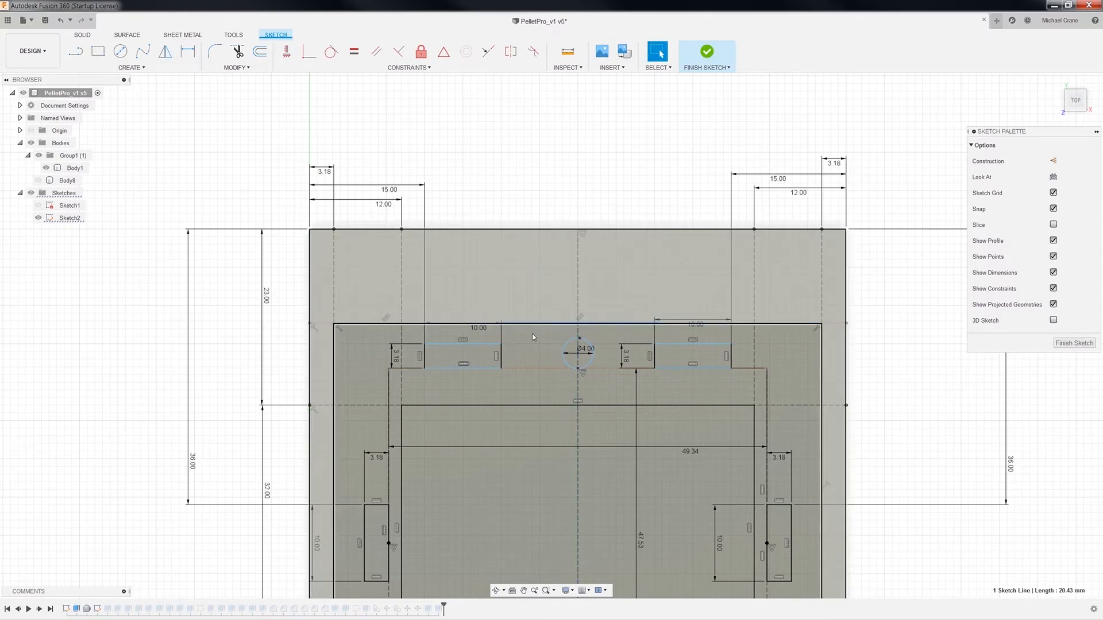
# Step: Reposition the two upper tabs' 10 mm width dimensions above the upper inner rim line
pyautogui.moveTo(478, 326); pyautogui.dragTo(475, 315)
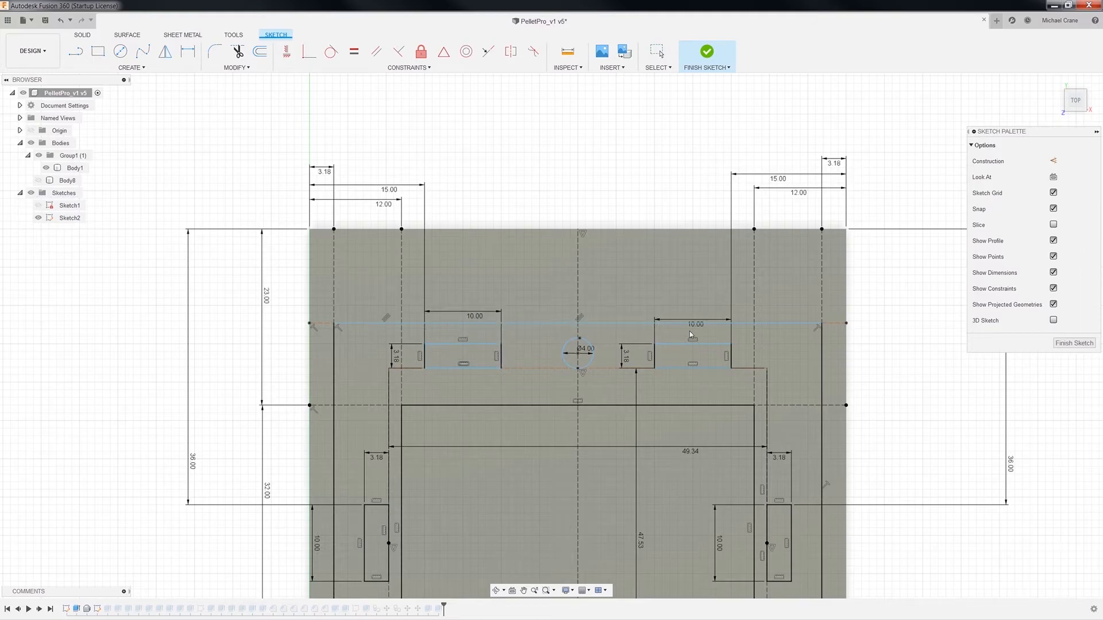
pyautogui.moveTo(702, 324); pyautogui.dragTo(709, 316)
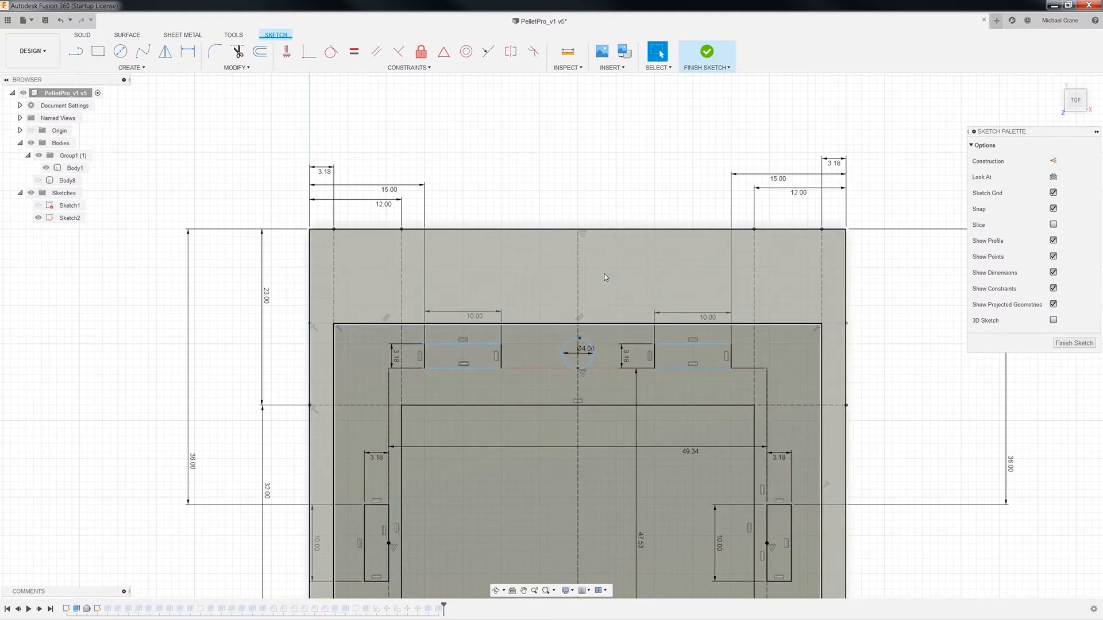
# Step: Draw a rectangle 9 mm wide and 6 mm high down from the upper inner rim line and center it on the upper hole circle
pyautogui.press('r')
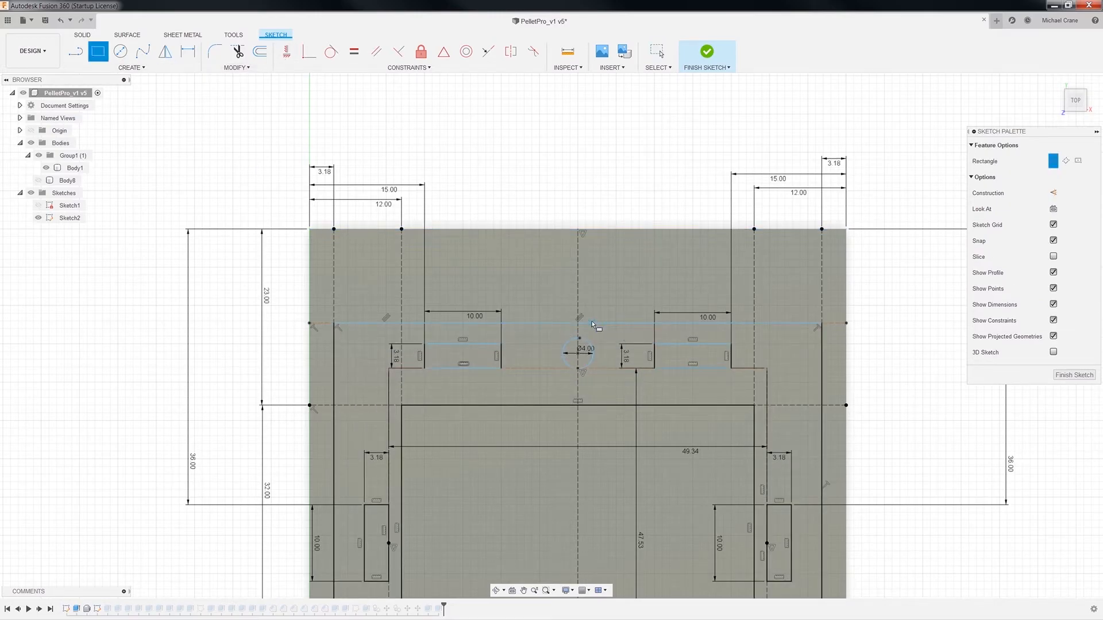
pyautogui.click(600, 323)
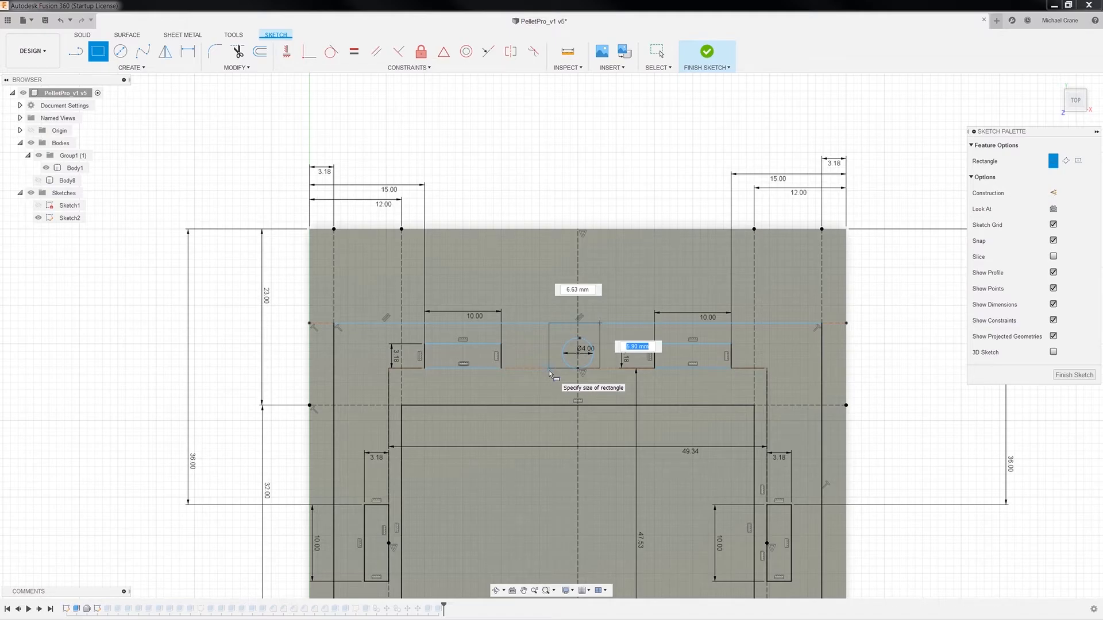
pyautogui.write('6')
pyautogui.press('Tab')
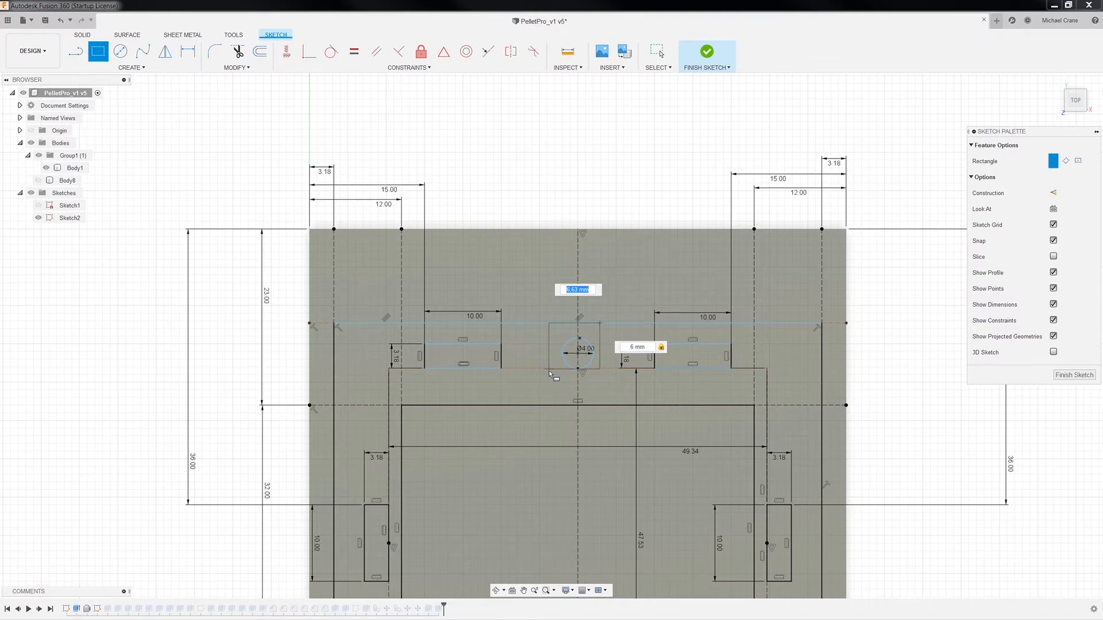
pyautogui.write('9')
pyautogui.press('Return')
pyautogui.press('Escape')
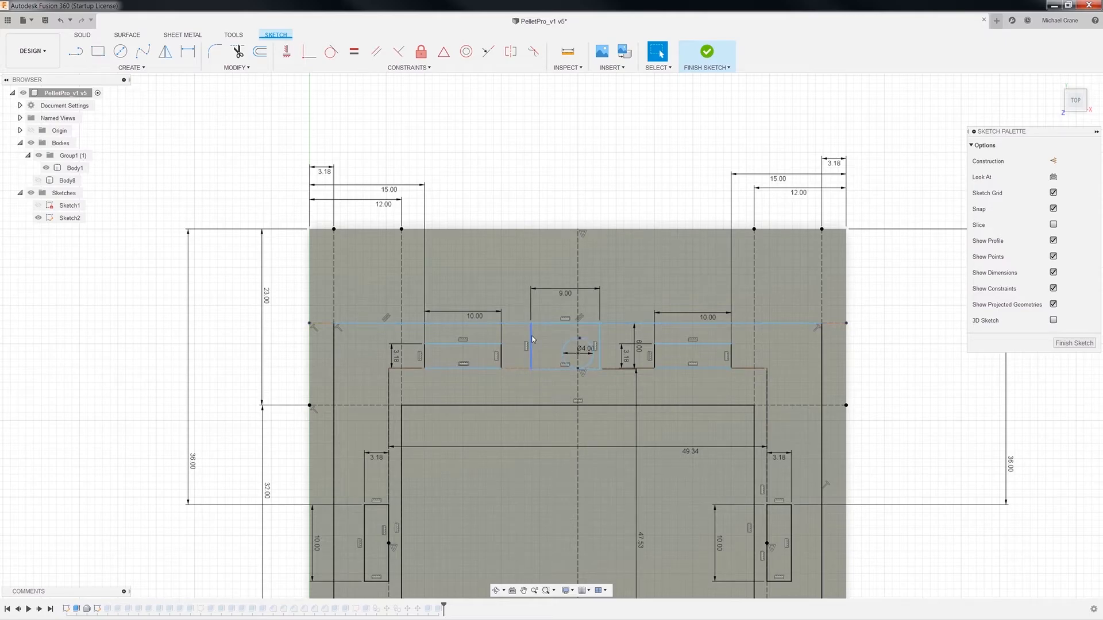
pyautogui.moveTo(533, 339); pyautogui.dragTo(545, 339)
pyautogui.click(664, 285)
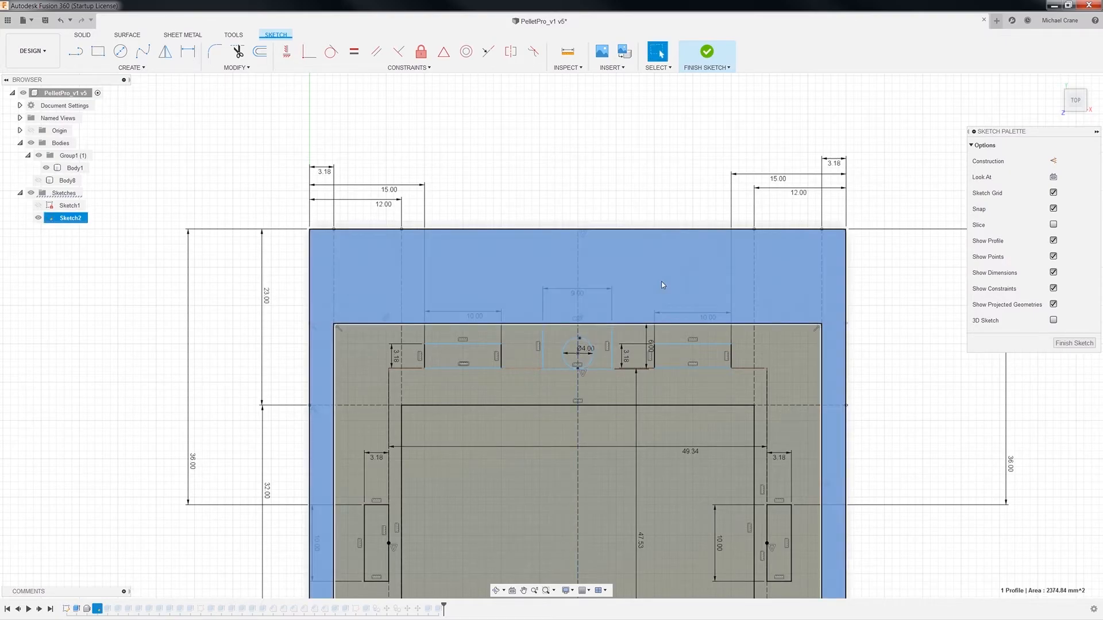
pyautogui.click(577, 146)
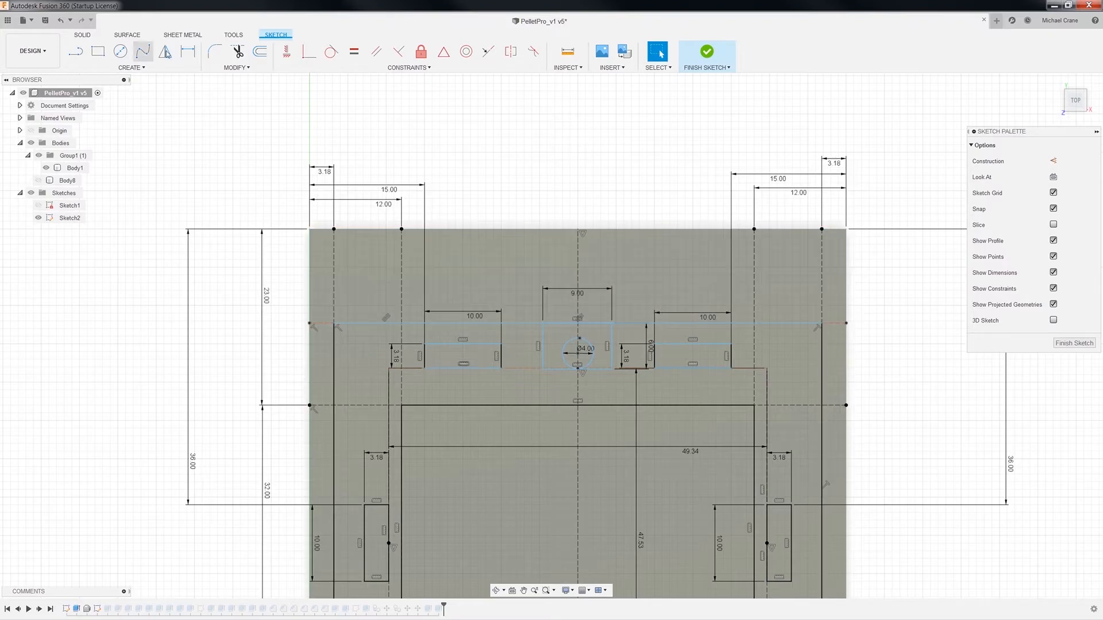
# Step: Save the design as a new version with the description "User Saved"
pyautogui.click(45, 21)
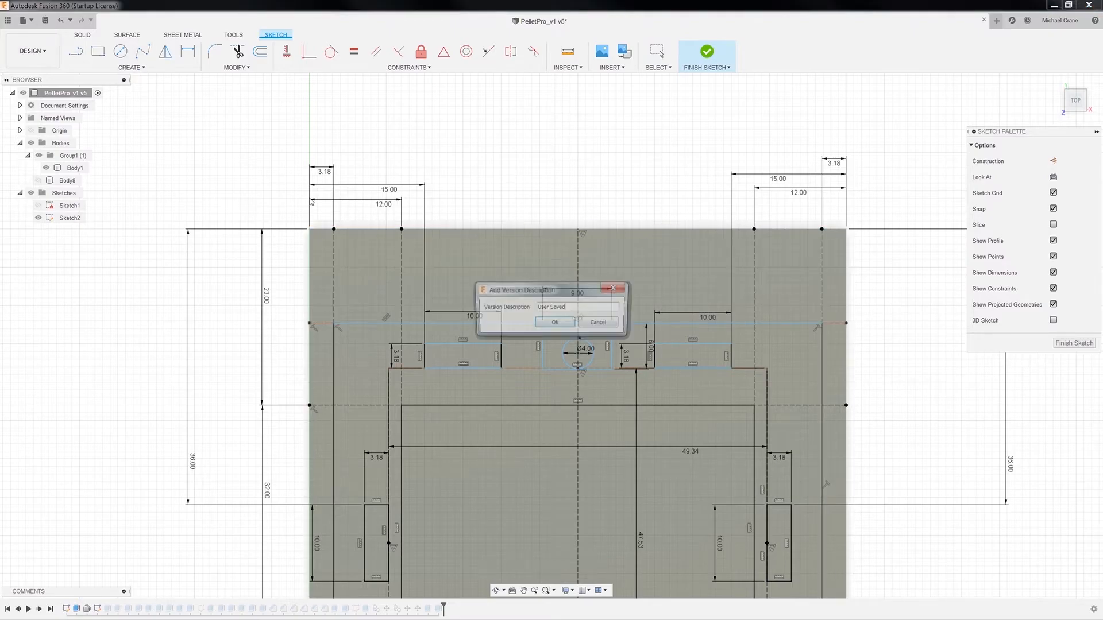
pyautogui.click(554, 323)
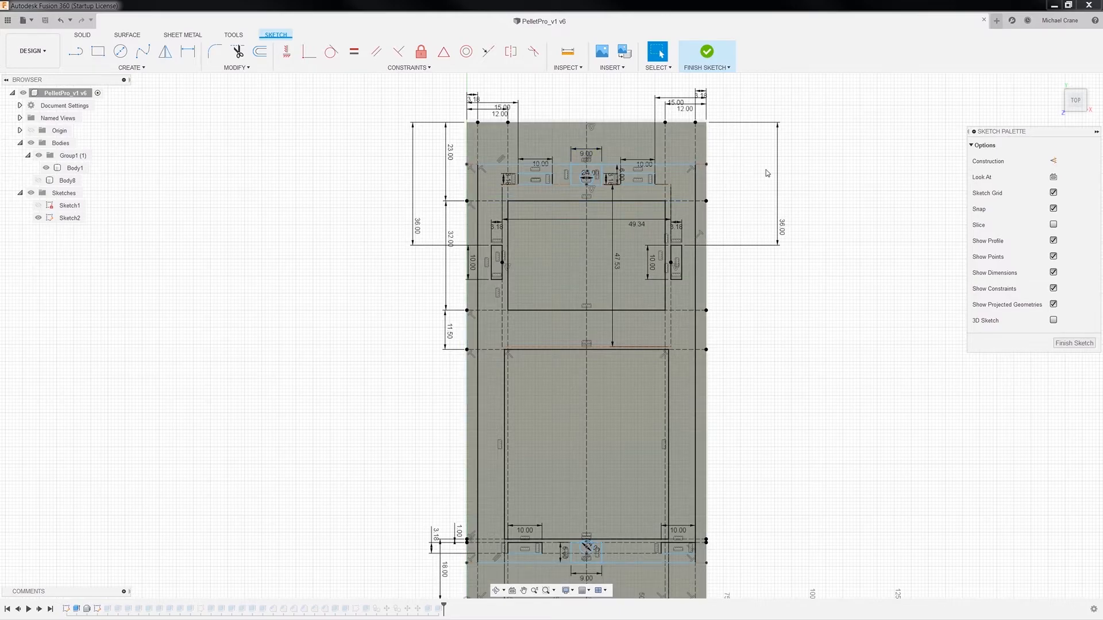
# Step: Show Body8 and draw a rectangle 3 mm wide and 130 mm high over its left overhang beyond the plate's edge
pyautogui.scroll(3, 694, 187)
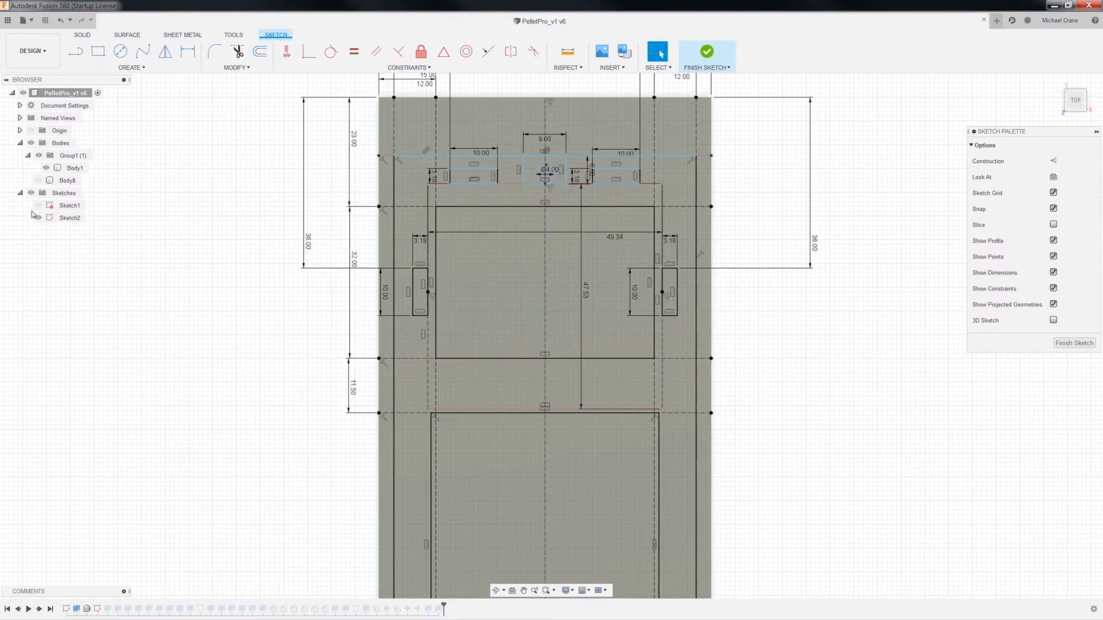
pyautogui.click(38, 181)
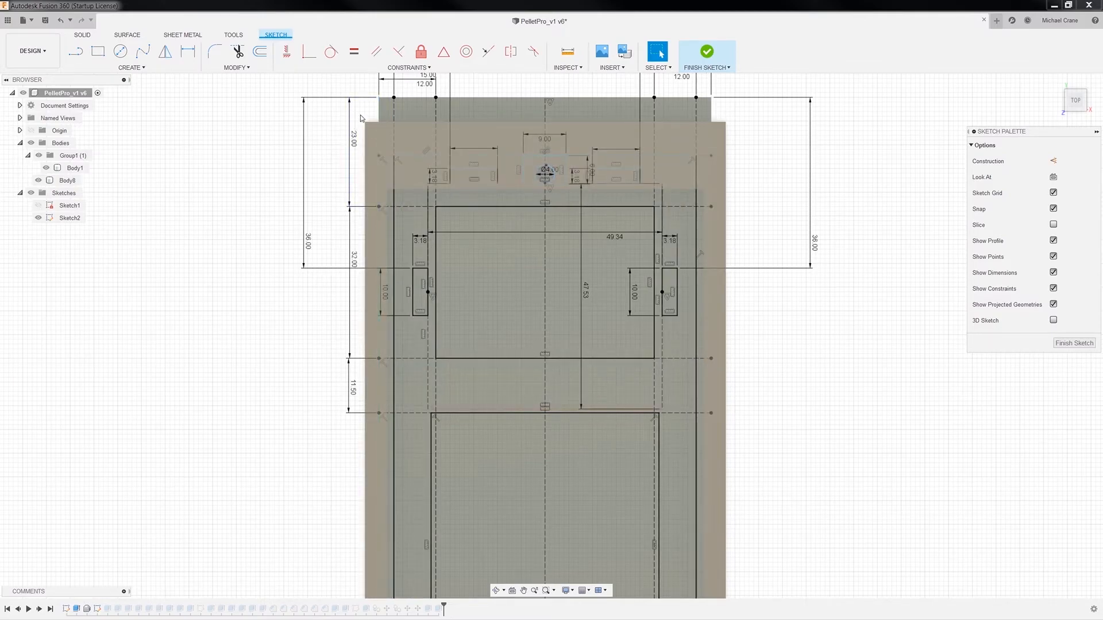
pyautogui.scroll(3, 363, 138)
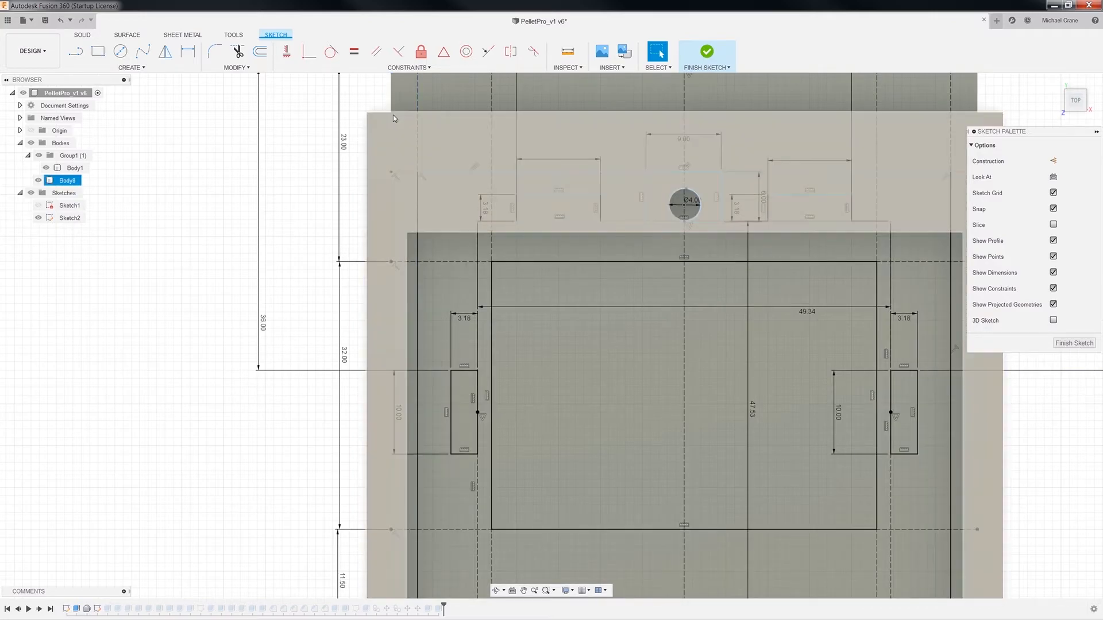
pyautogui.click(388, 113)
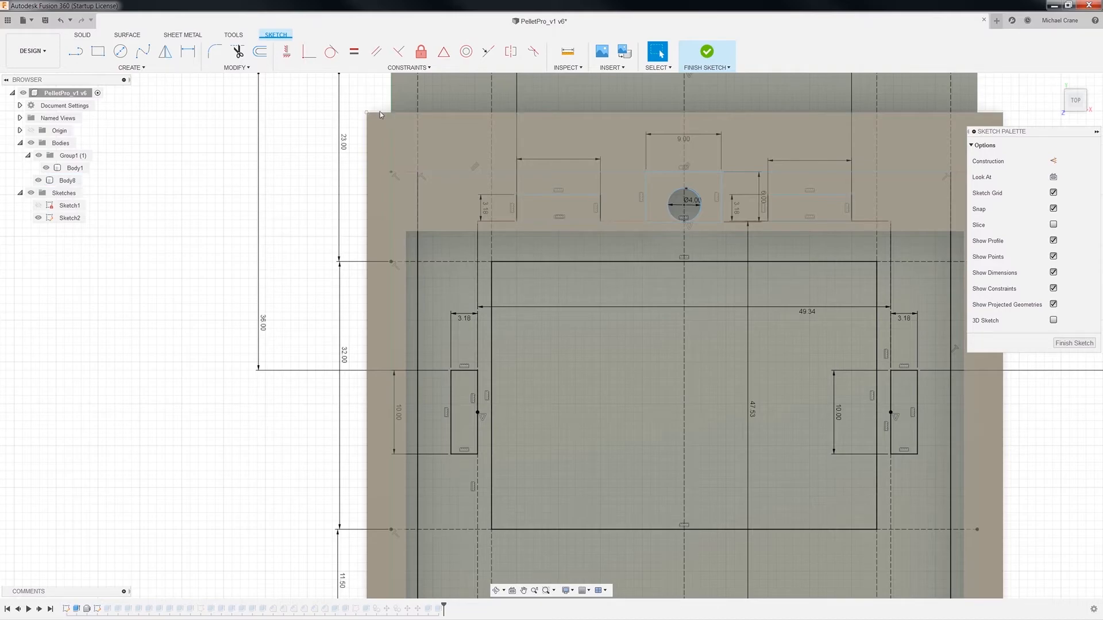
pyautogui.click(97, 52)
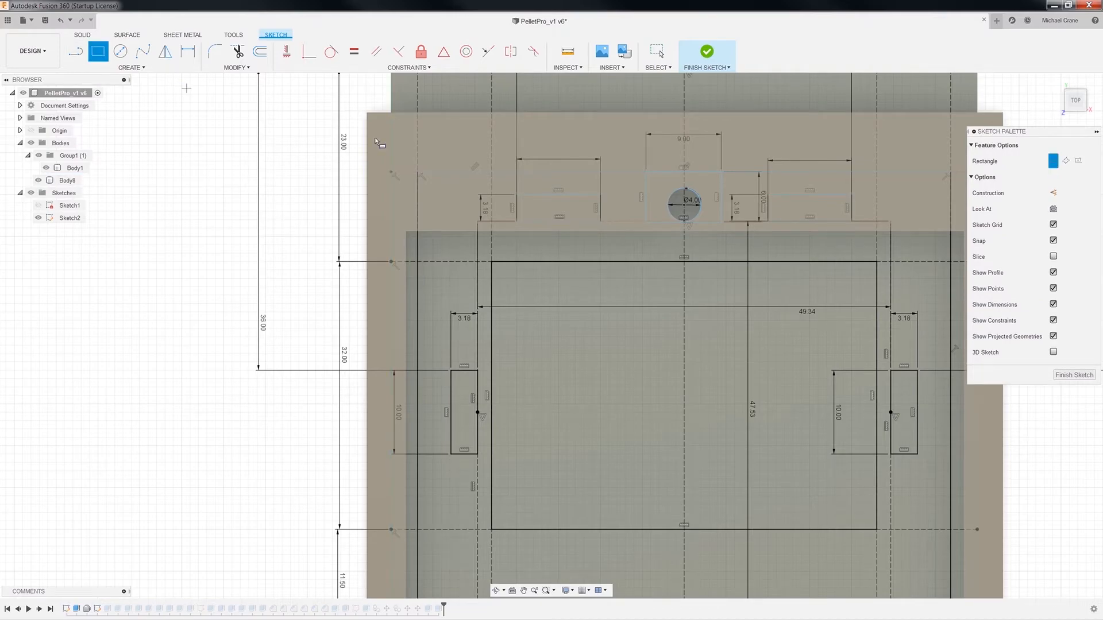
pyautogui.click(368, 113)
pyautogui.scroll(-3, 396, 404)
pyautogui.moveTo(425, 504); pyautogui.dragTo(517, 111, button='middle')
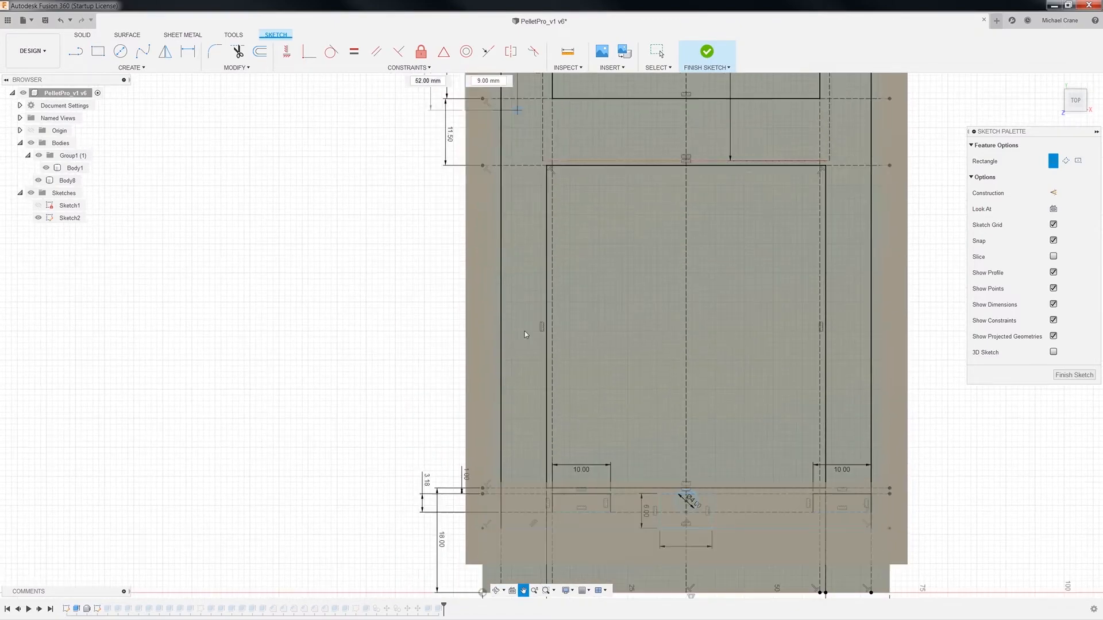
pyautogui.scroll(-3, 559, 514)
pyautogui.moveTo(502, 557); pyautogui.dragTo(533, 399, button='middle')
pyautogui.scroll(5, 533, 399)
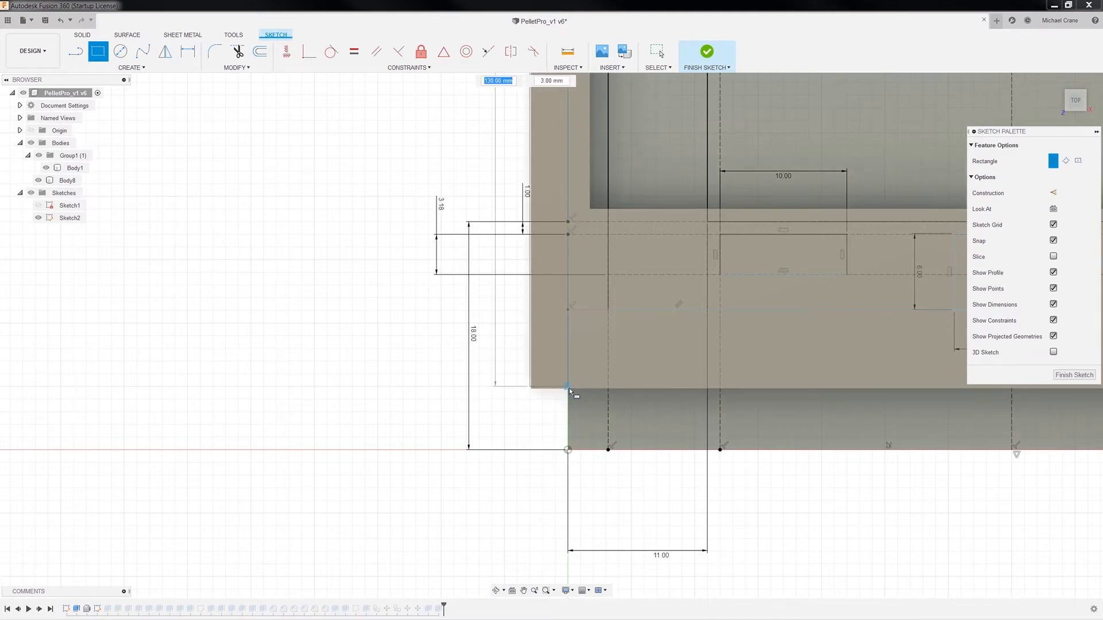
pyautogui.click(570, 390)
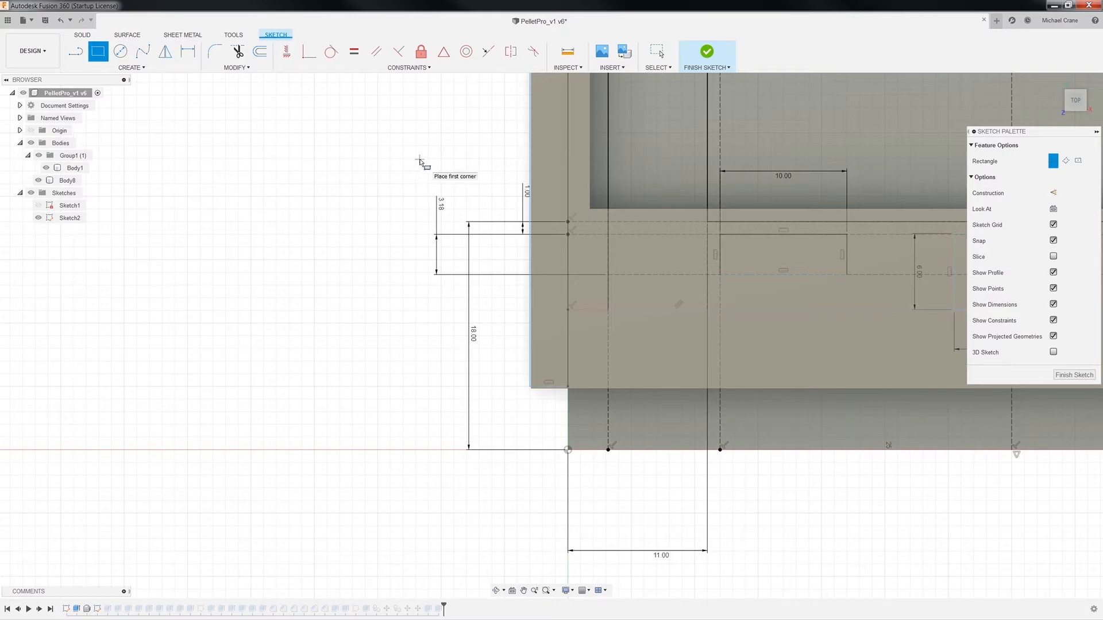
# Step: Draw a matching rectangle 3 mm wide and 130 mm high over Body8's right overhang beyond the plate's edge
pyautogui.moveTo(934, 492); pyautogui.dragTo(227, 512, button='middle')
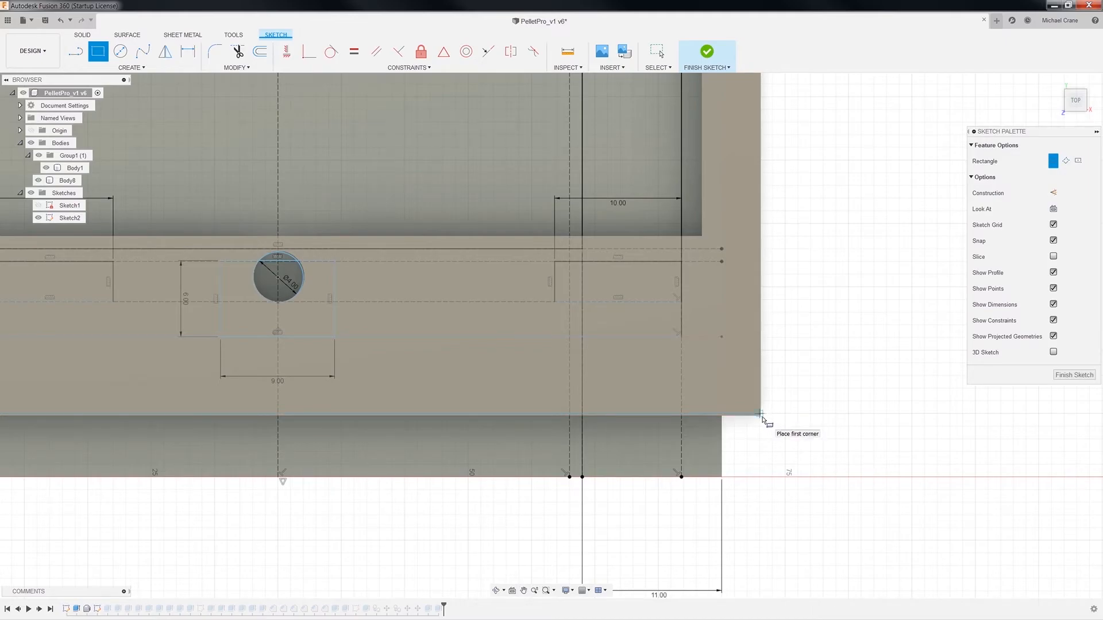
pyautogui.scroll(3, 762, 418)
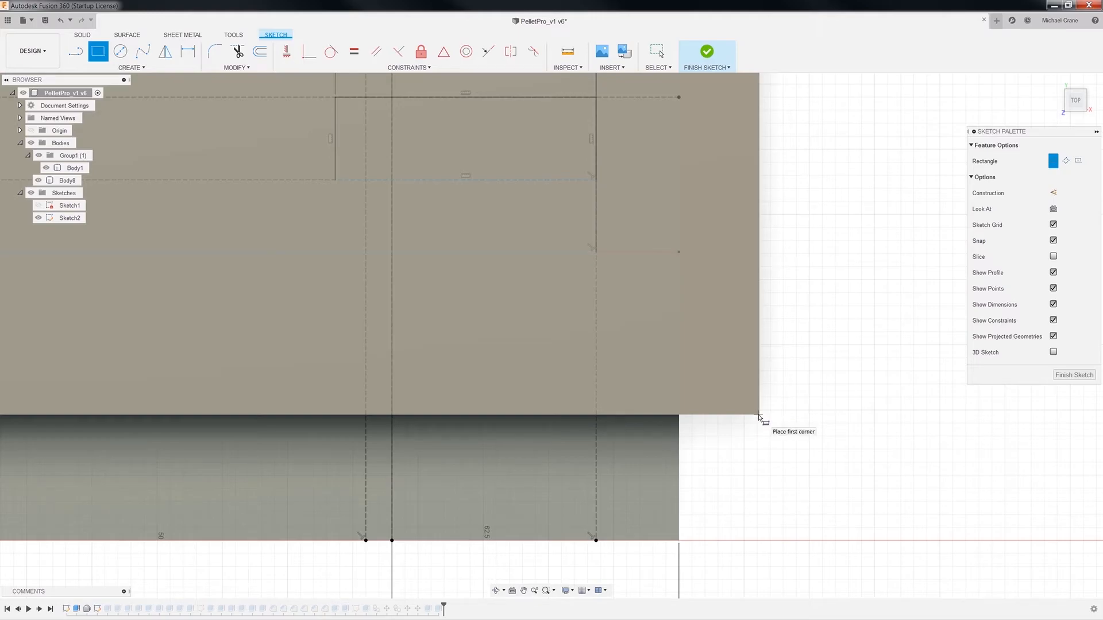
pyautogui.scroll(-4, 758, 413)
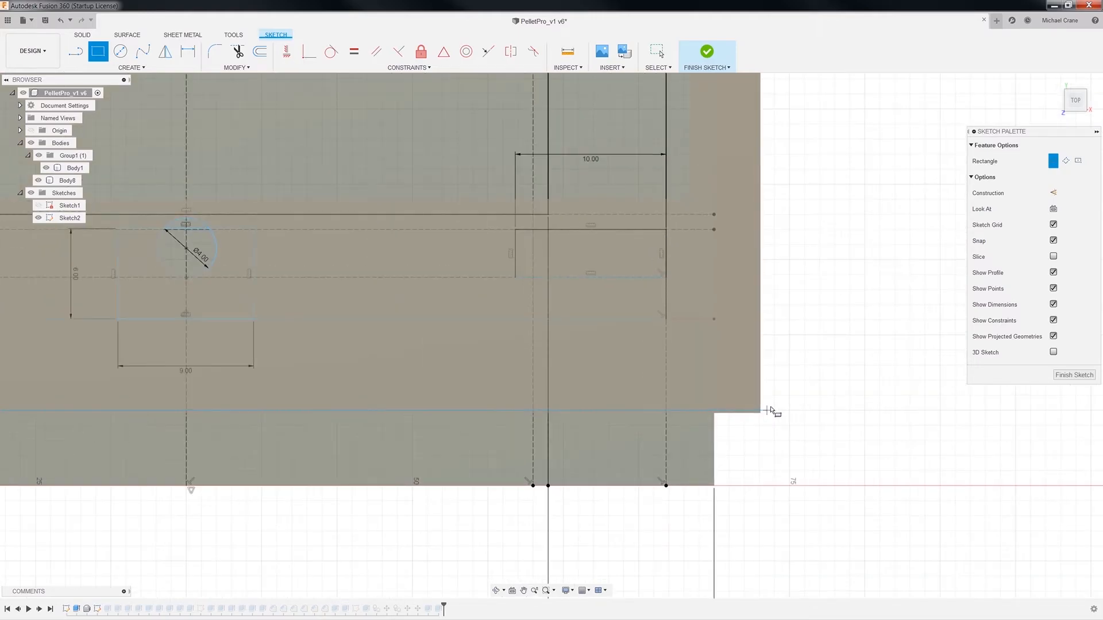
pyautogui.scroll(5, 804, 344)
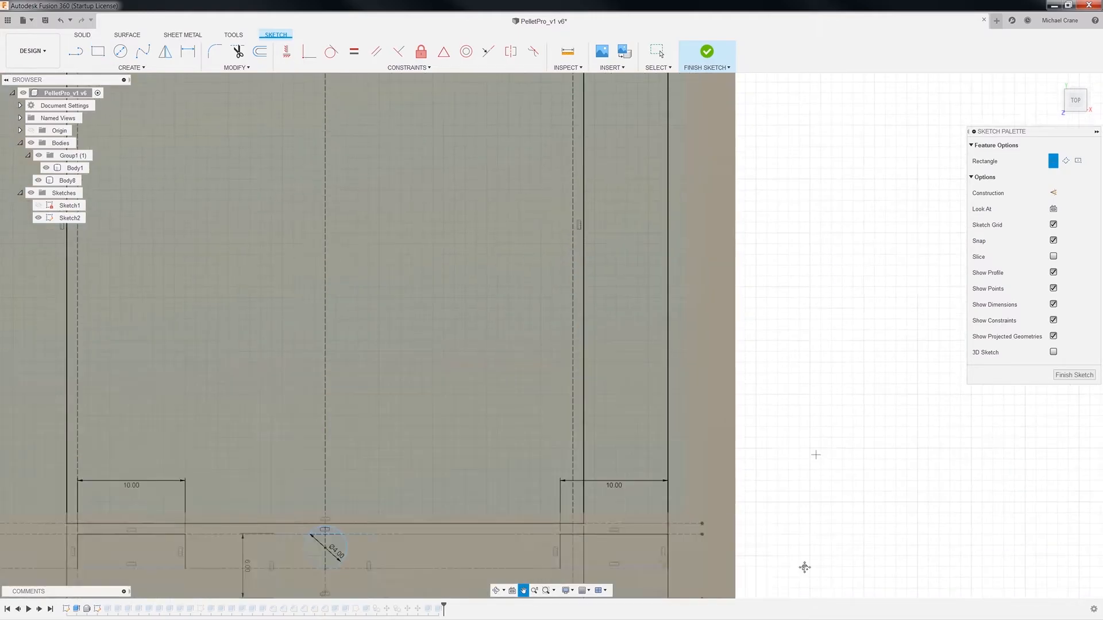
pyautogui.scroll(-5, 805, 174)
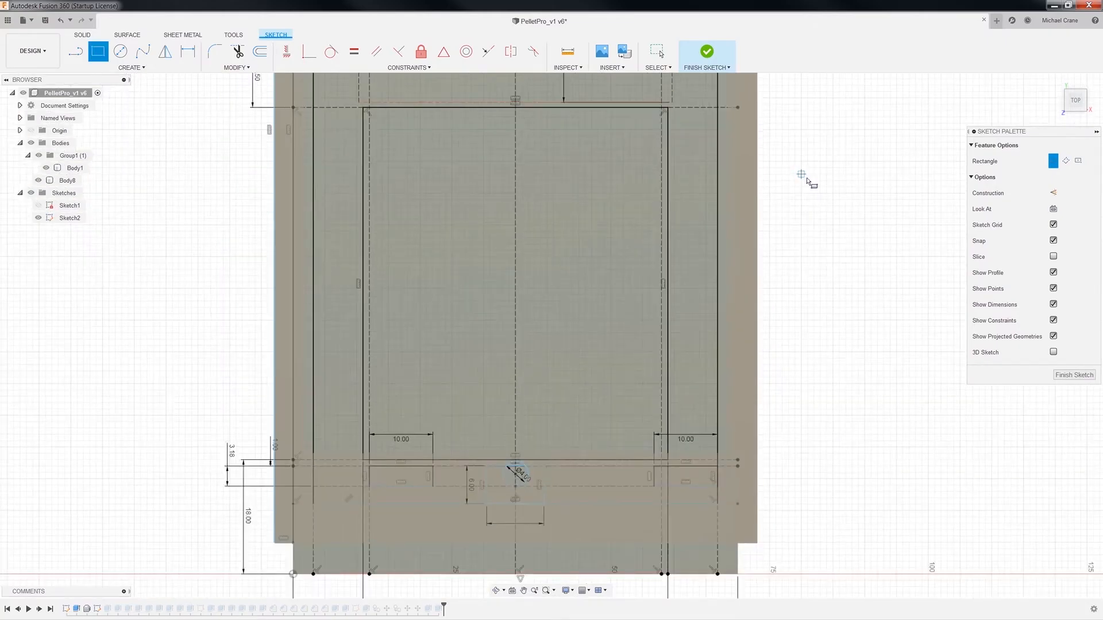
pyautogui.click(693, 202)
pyautogui.moveTo(750, 504); pyautogui.dragTo(748, 208, button='middle')
pyautogui.moveTo(709, 506); pyautogui.dragTo(714, 396, button='middle')
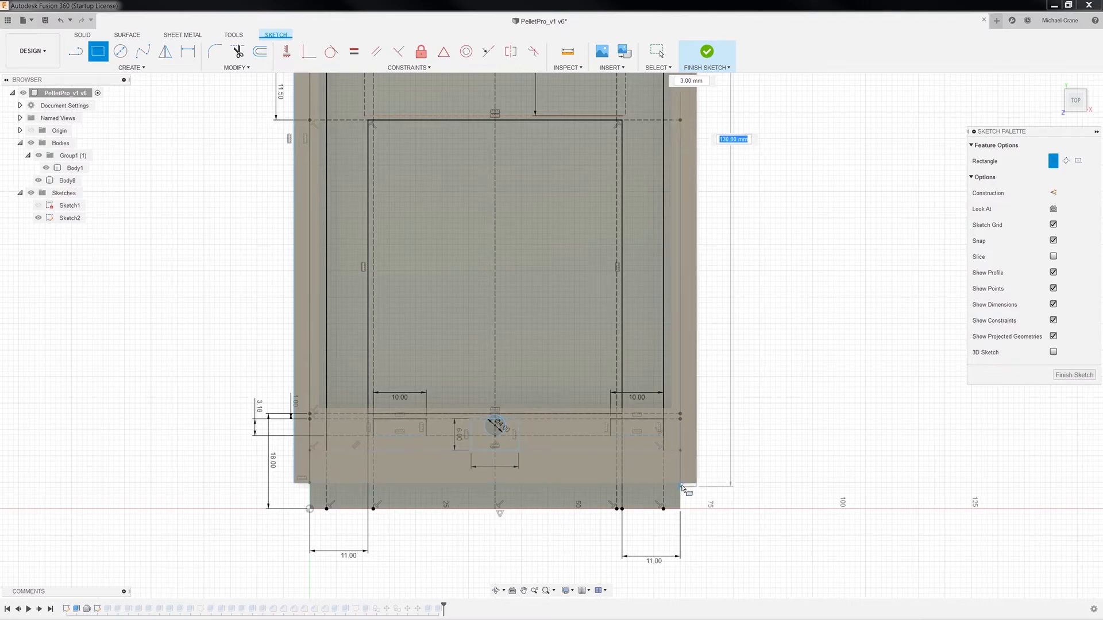
pyautogui.click(681, 483)
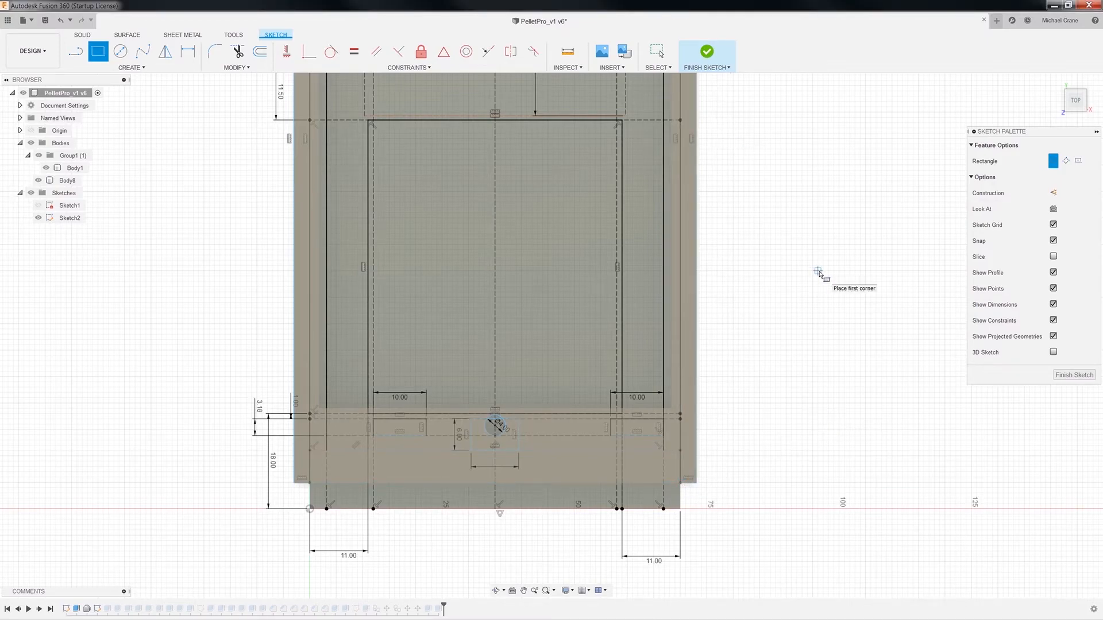
pyautogui.press('Escape')
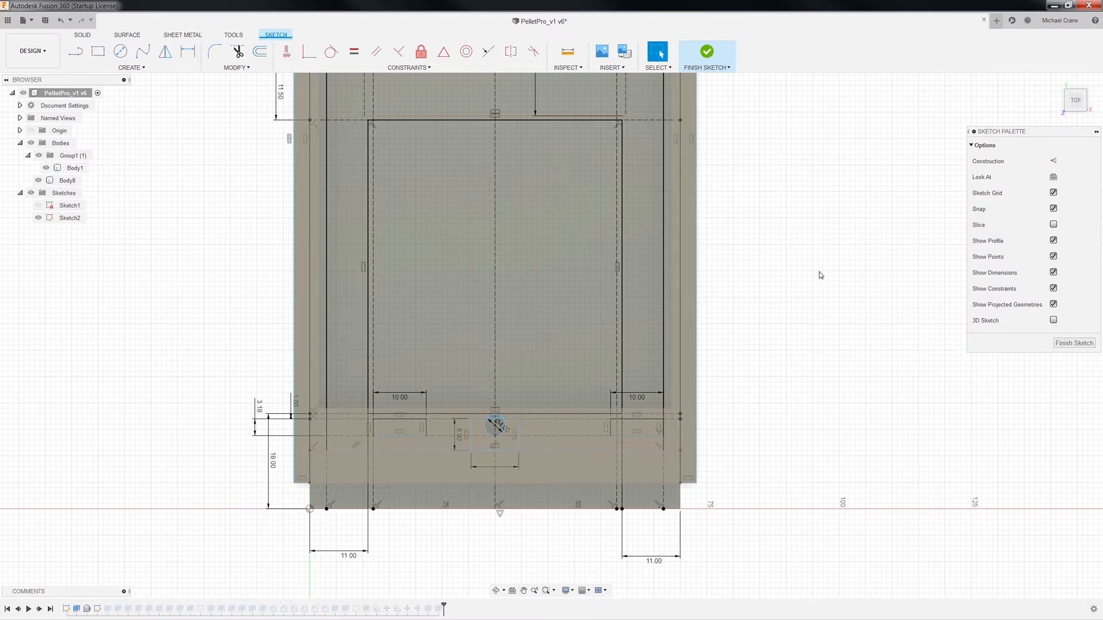
# Step: Save the design with the two new side strips as another version
pyautogui.click(44, 21)
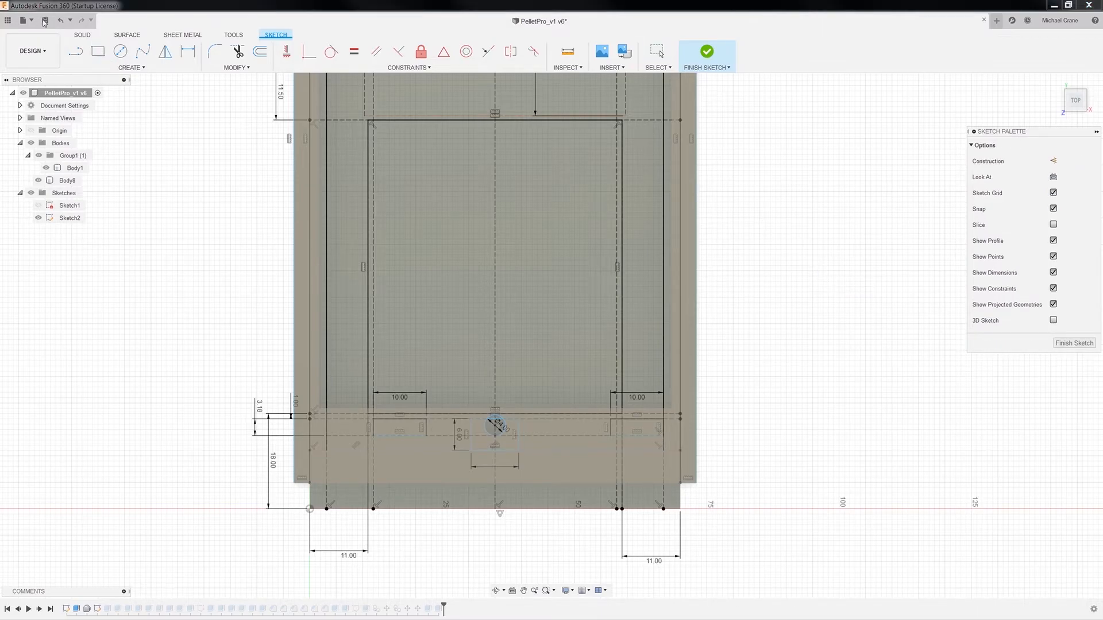
pyautogui.click(563, 326)
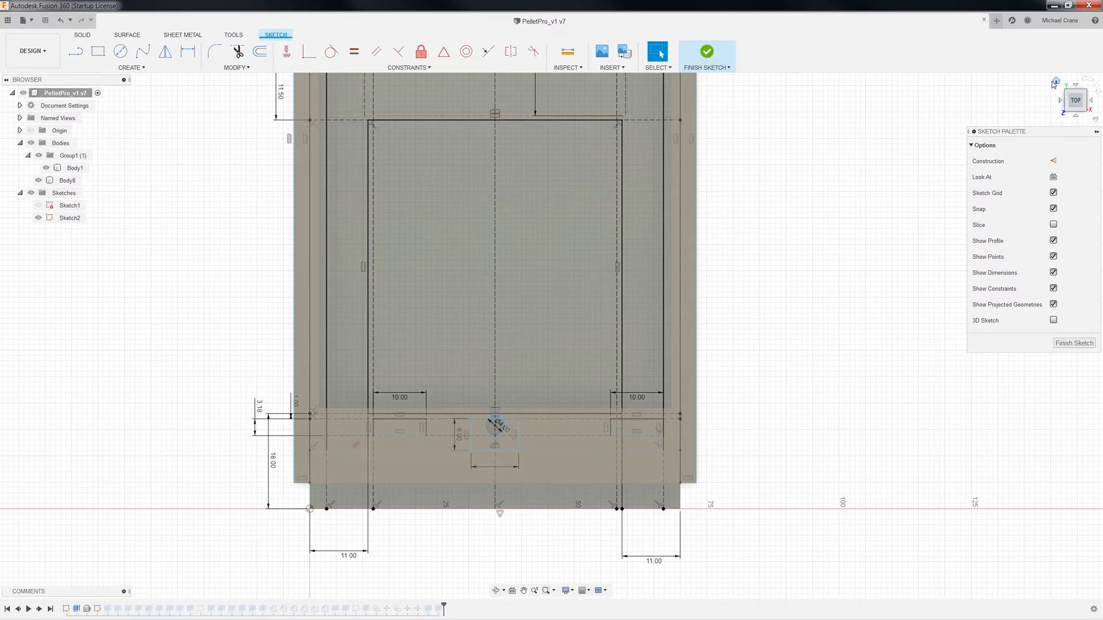
# Step: Hide Body8 to expose the plate and the side strip profiles
pyautogui.click(1059, 83)
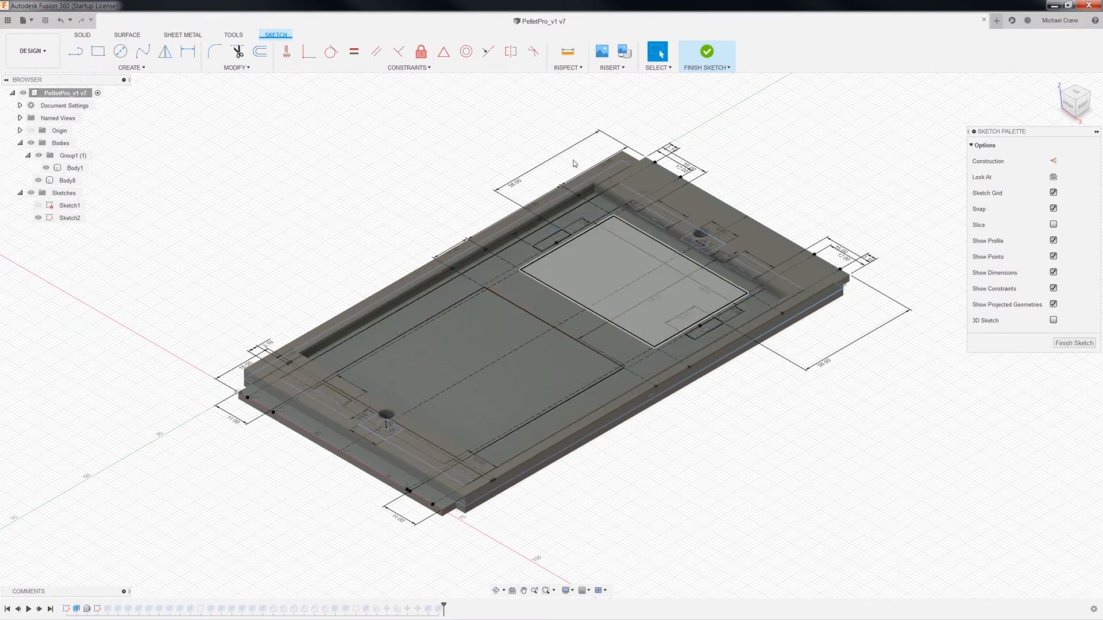
pyautogui.scroll(4, 367, 462)
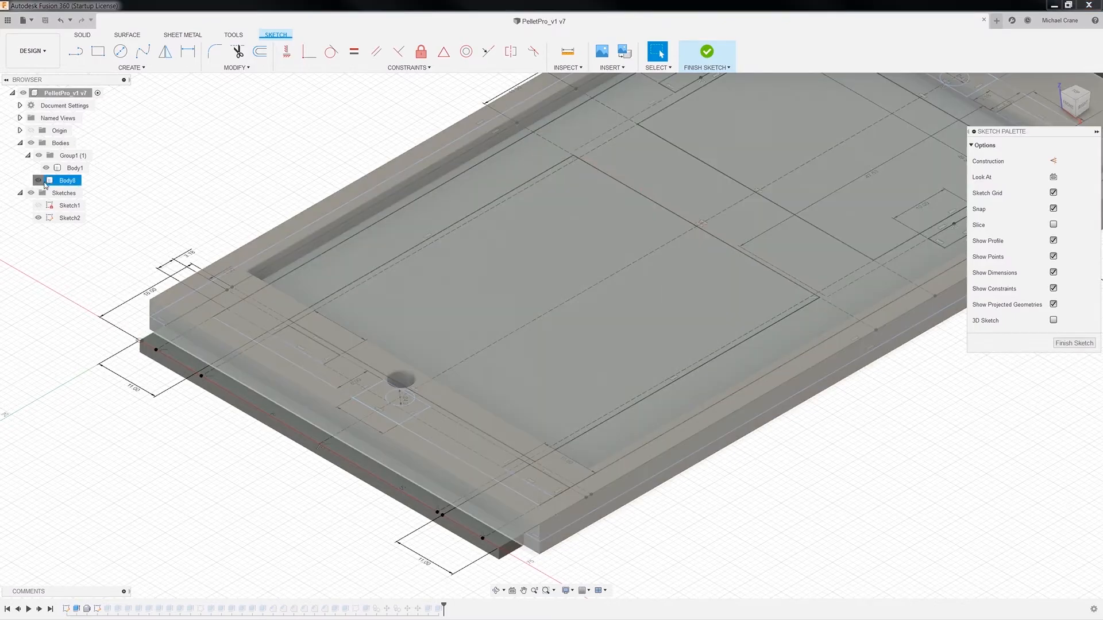
pyautogui.click(38, 181)
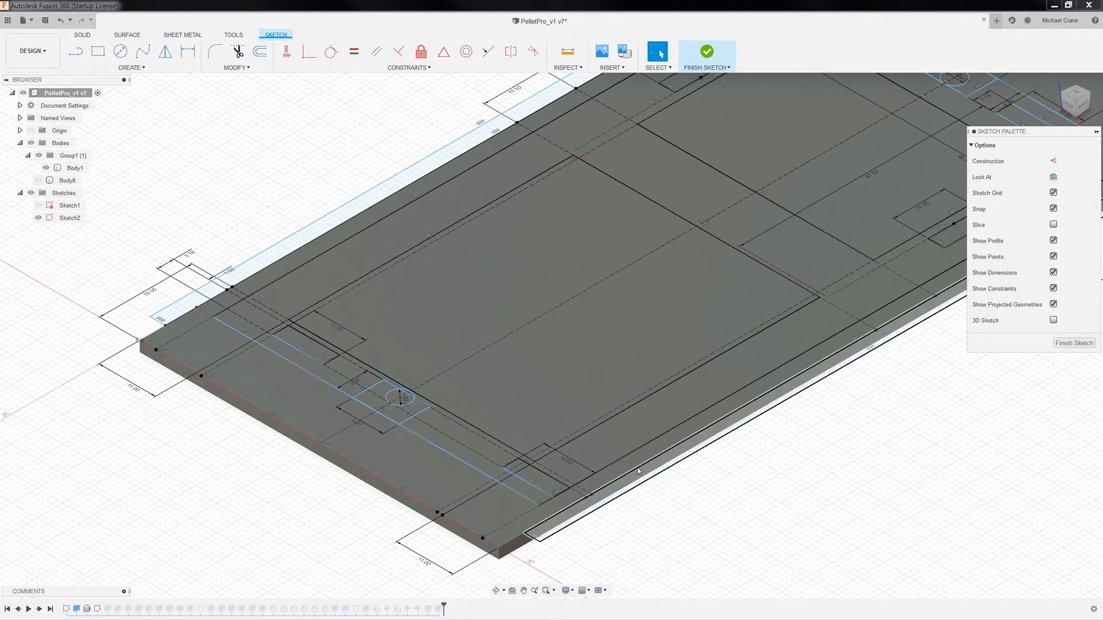
# Step: Check the profiles of the two side strips one by one and finish editing Sketch2
pyautogui.click(638, 470)
pyautogui.click(567, 530)
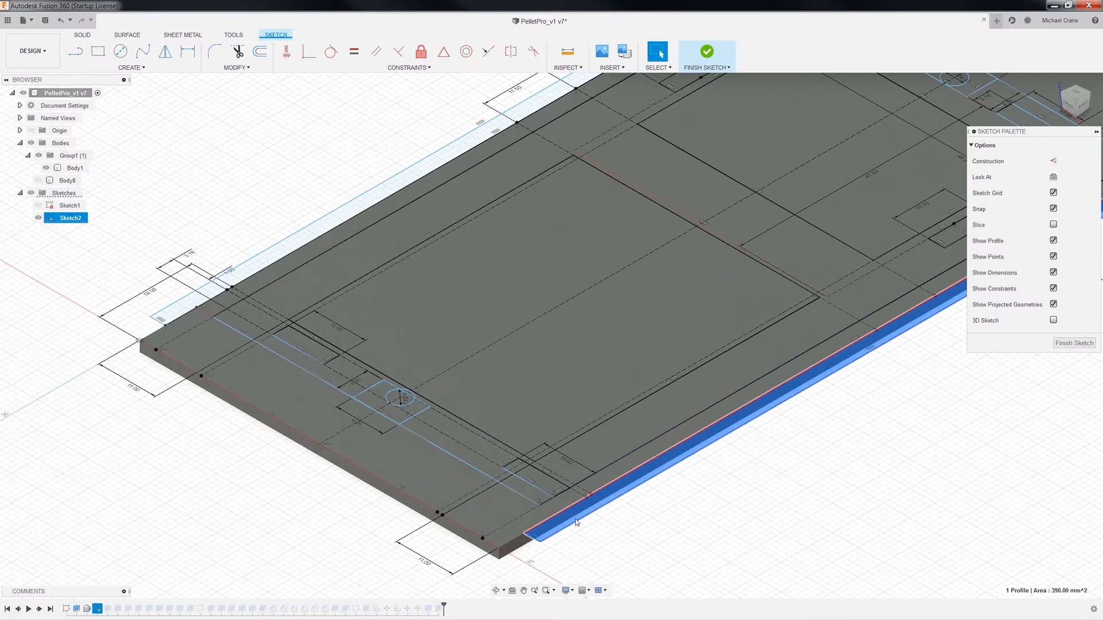
pyautogui.click(249, 270)
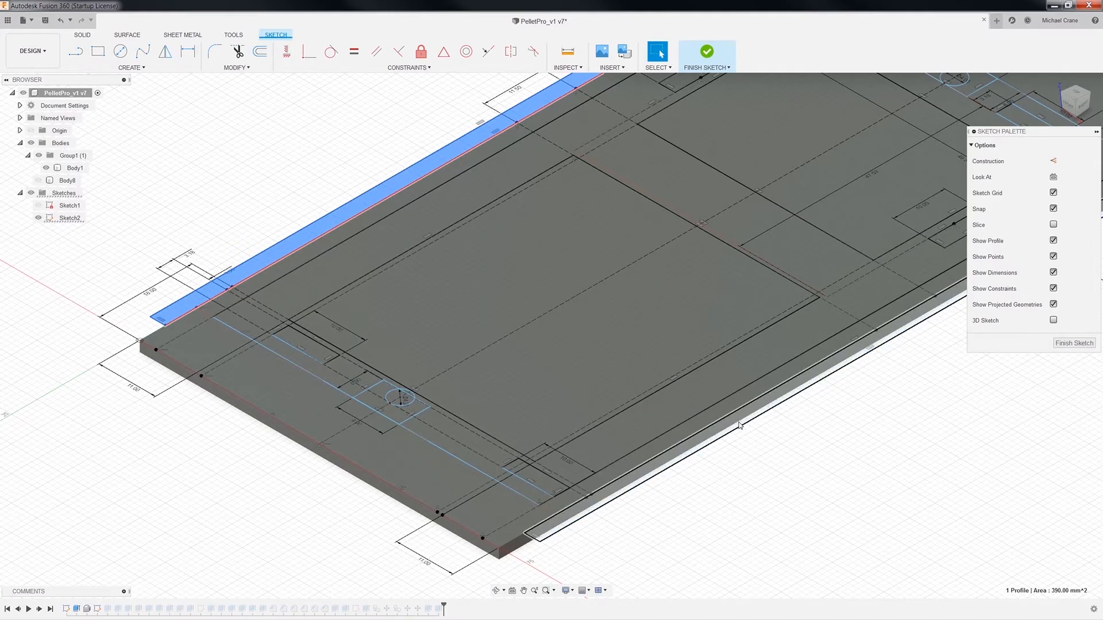
pyautogui.click(739, 424)
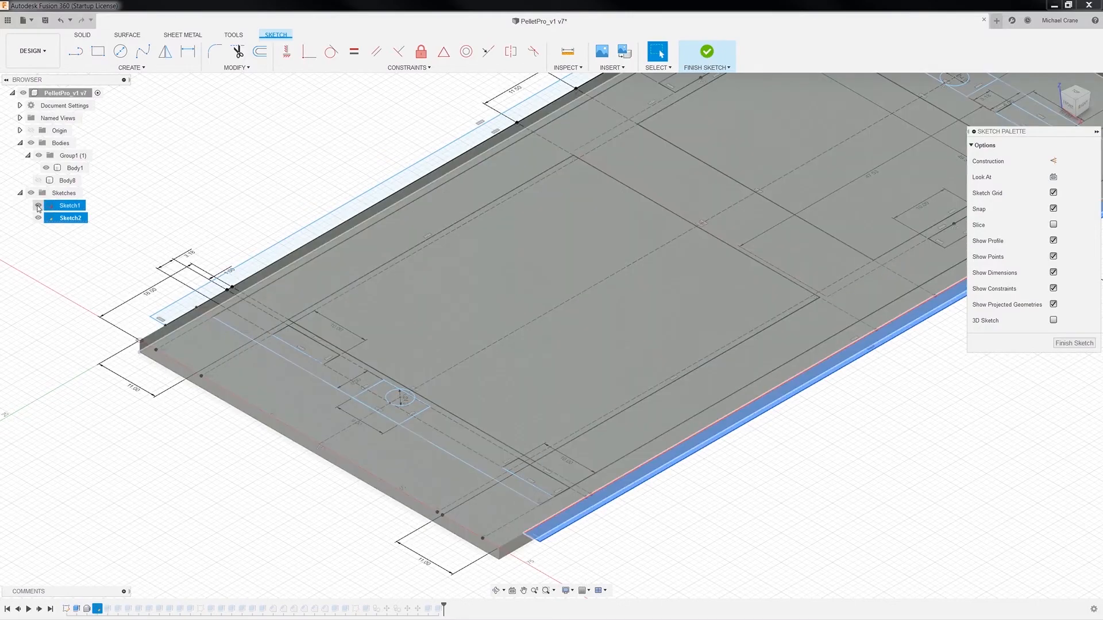
pyautogui.click(38, 207)
pyautogui.click(603, 502)
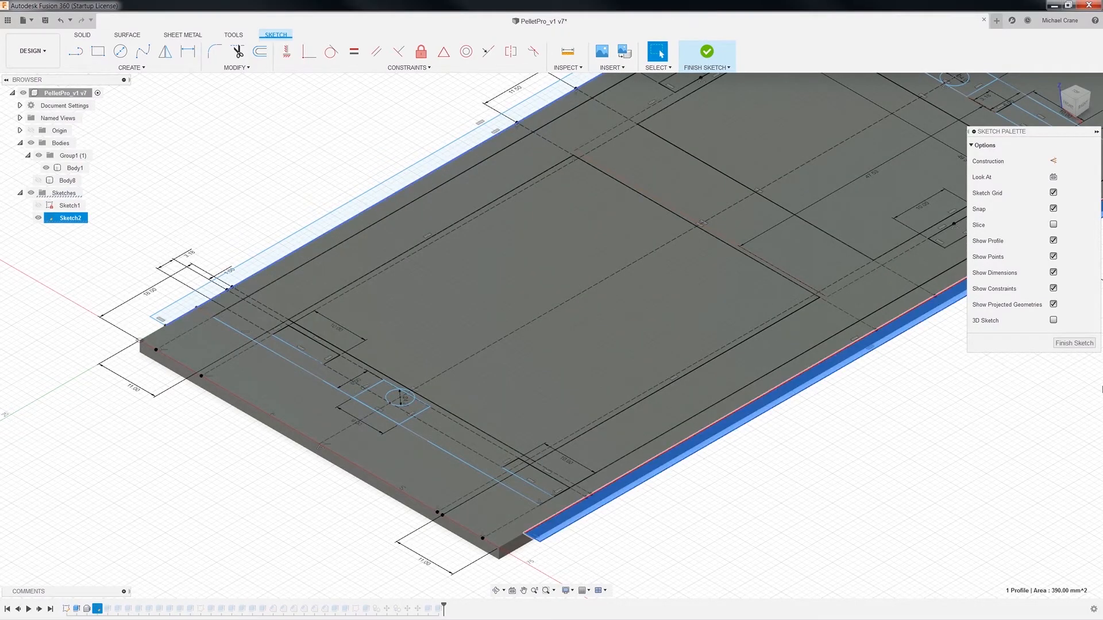
pyautogui.click(1072, 343)
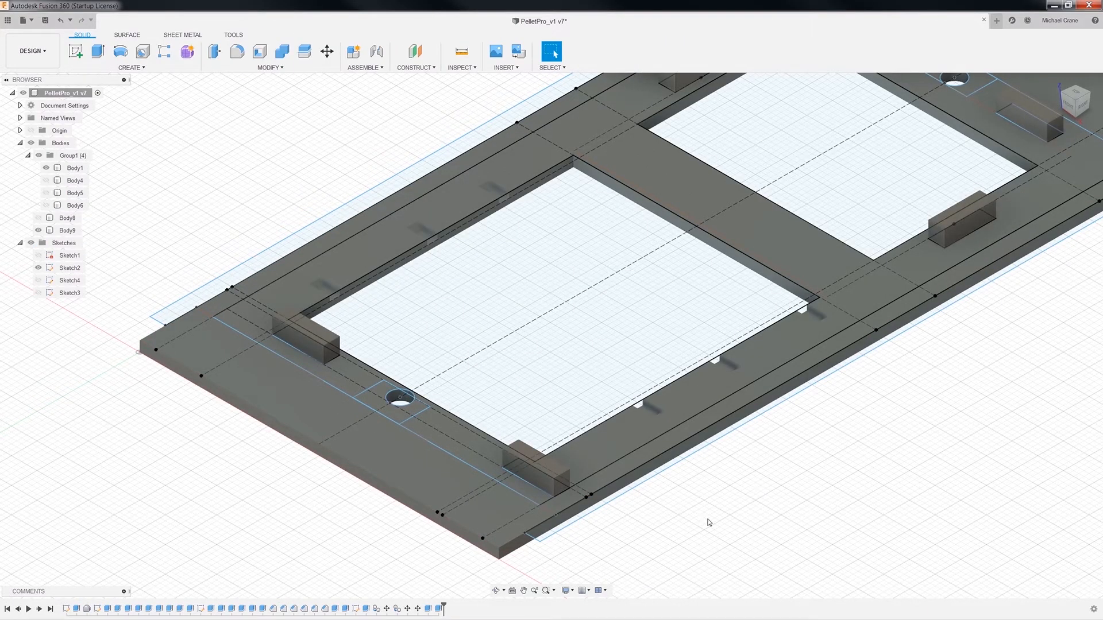
# Step: Measure the plate's long right edge and its thickness at the front corner beside the right side strip
pyautogui.click(683, 450)
pyautogui.rightClick(683, 451)
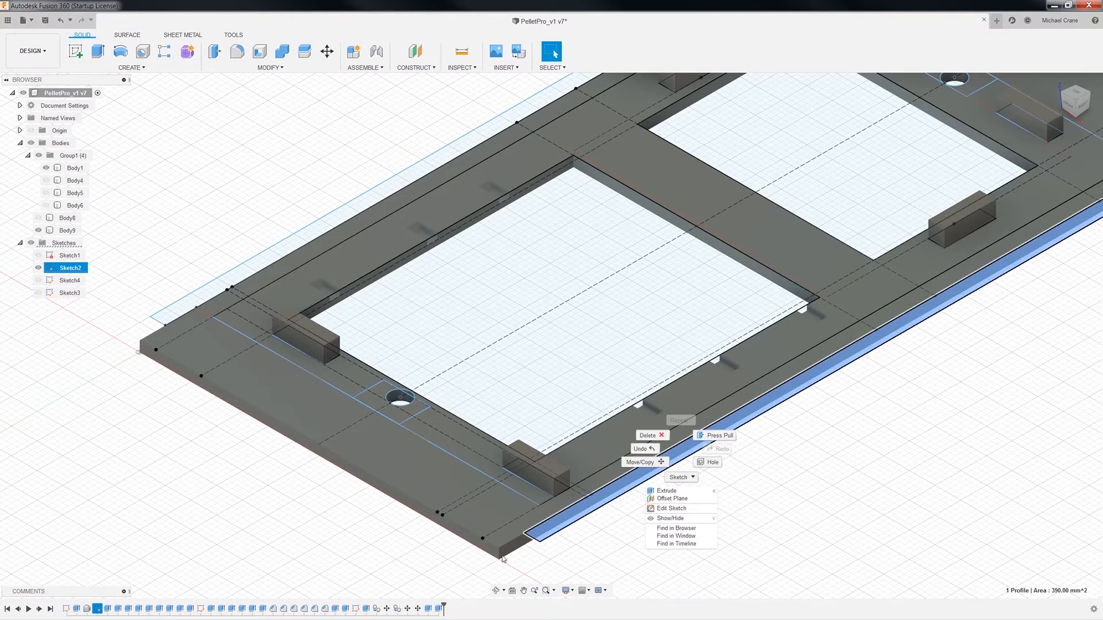
pyautogui.click(479, 55)
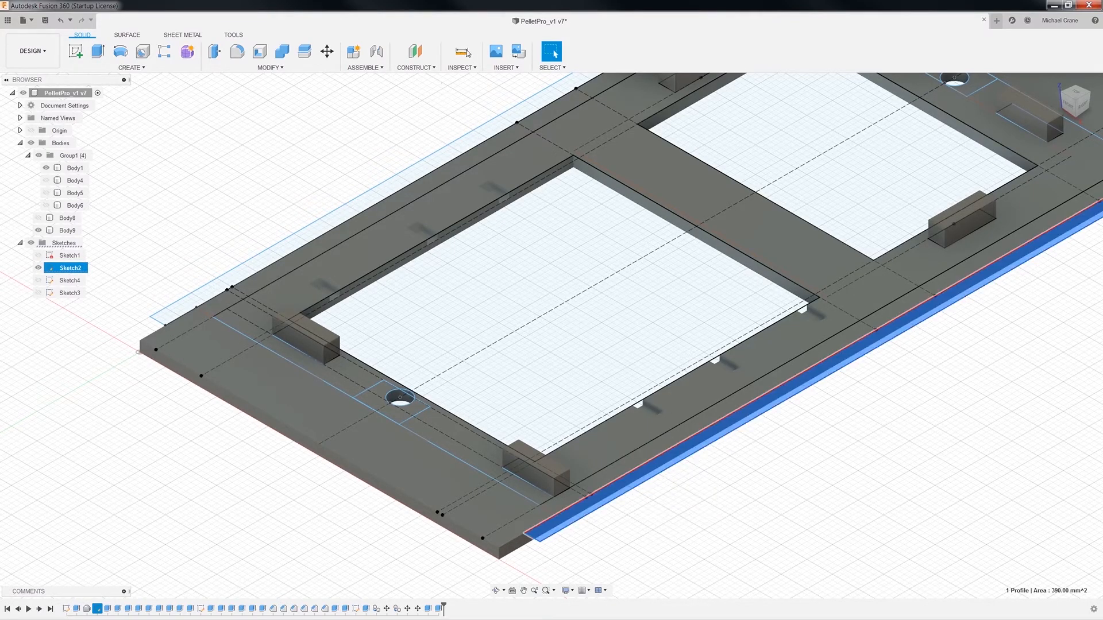
pyautogui.click(461, 52)
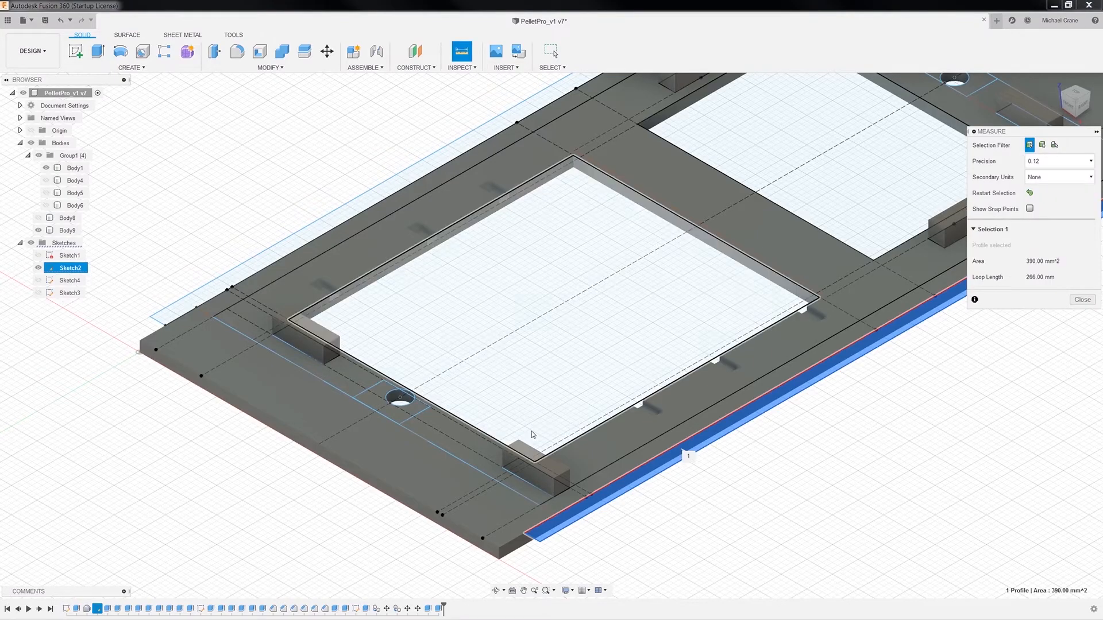
pyautogui.click(508, 547)
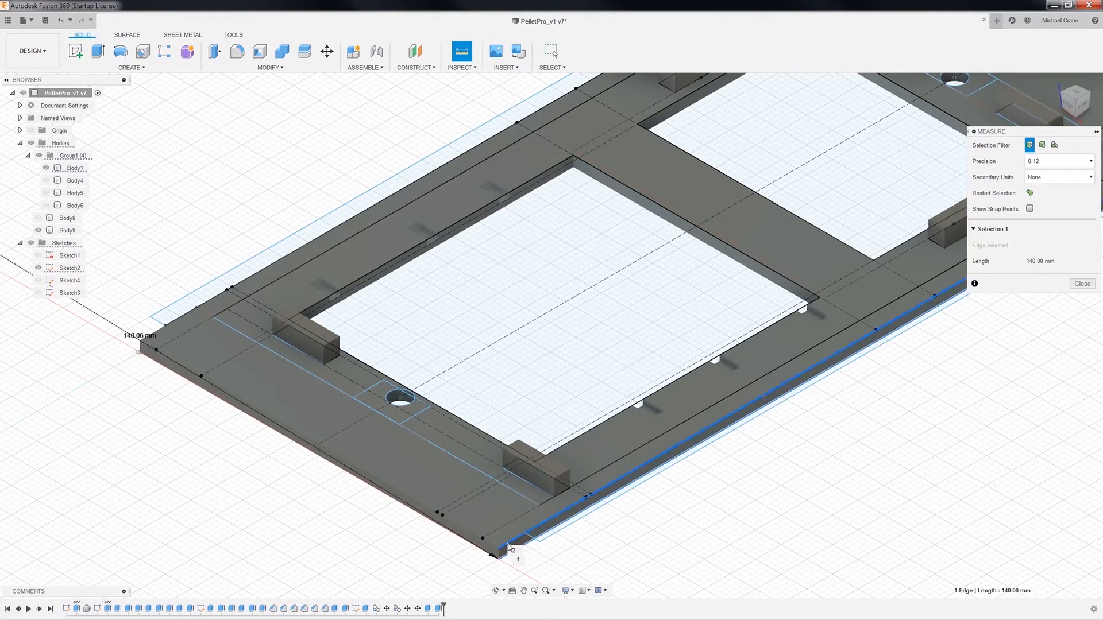
pyautogui.click(510, 549)
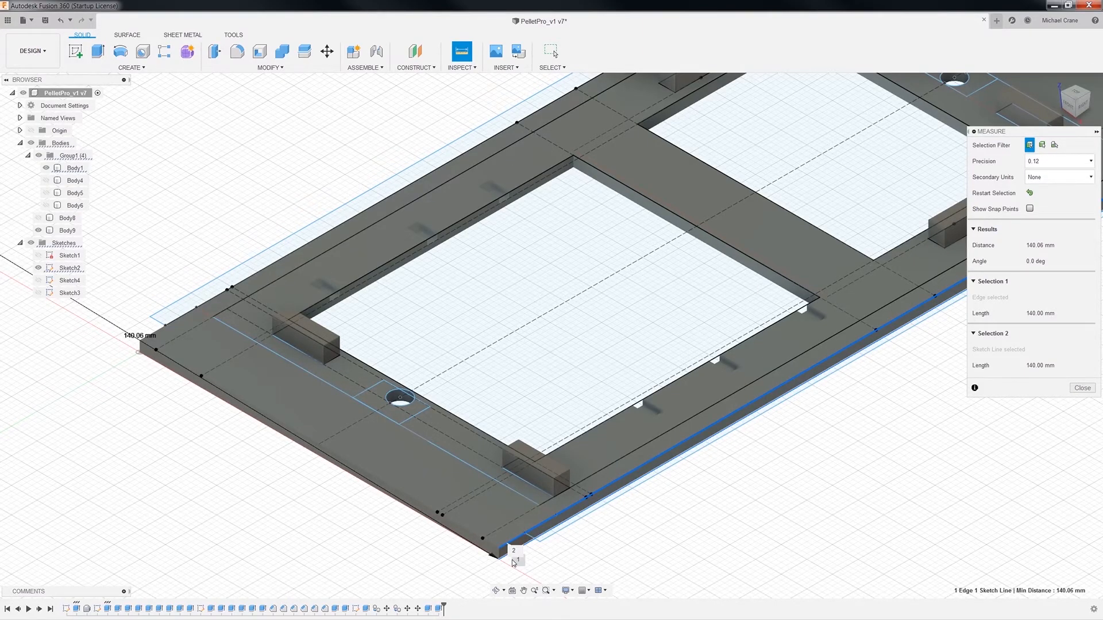
pyautogui.click(498, 548)
pyautogui.click(499, 552)
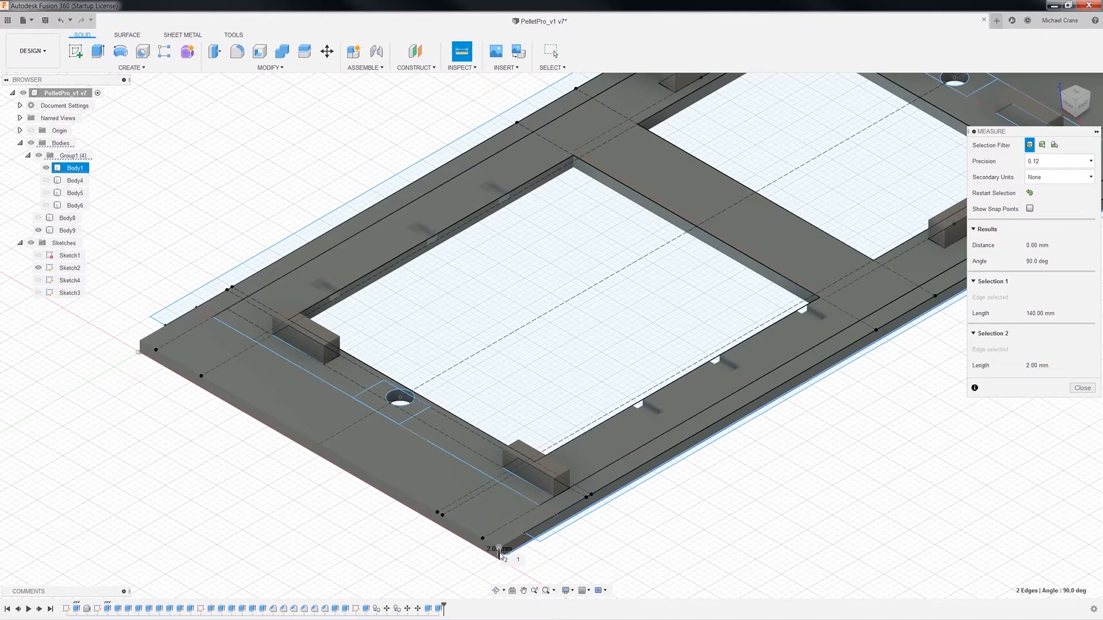
pyautogui.click(677, 520)
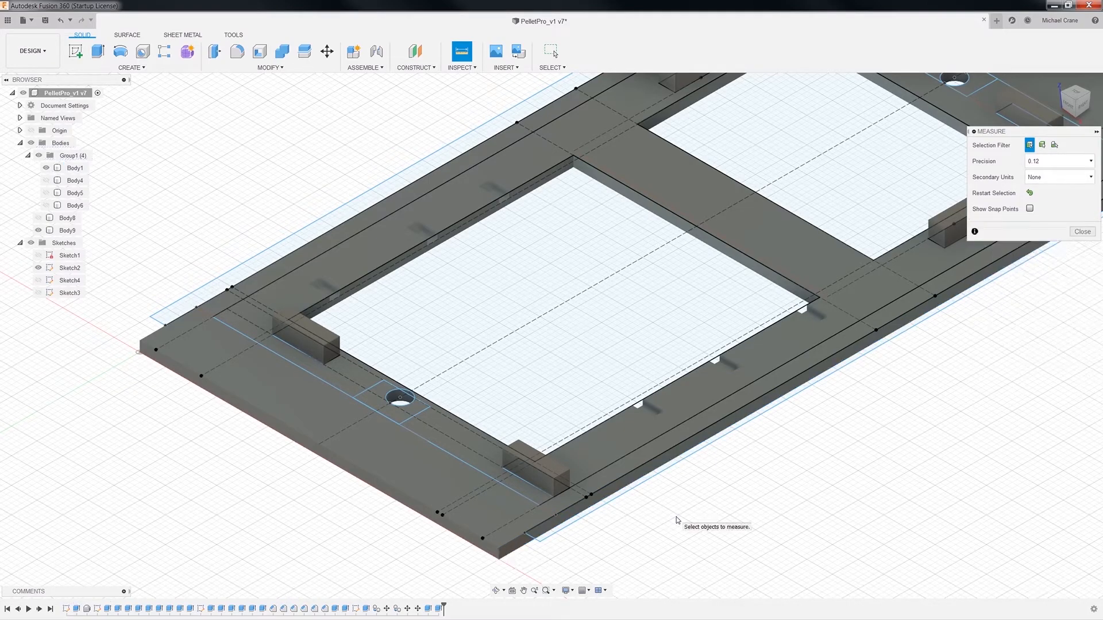
# Step: Measure the right side strip profile of Sketch2, then extrude that profile by -2 mm
pyautogui.click(597, 507)
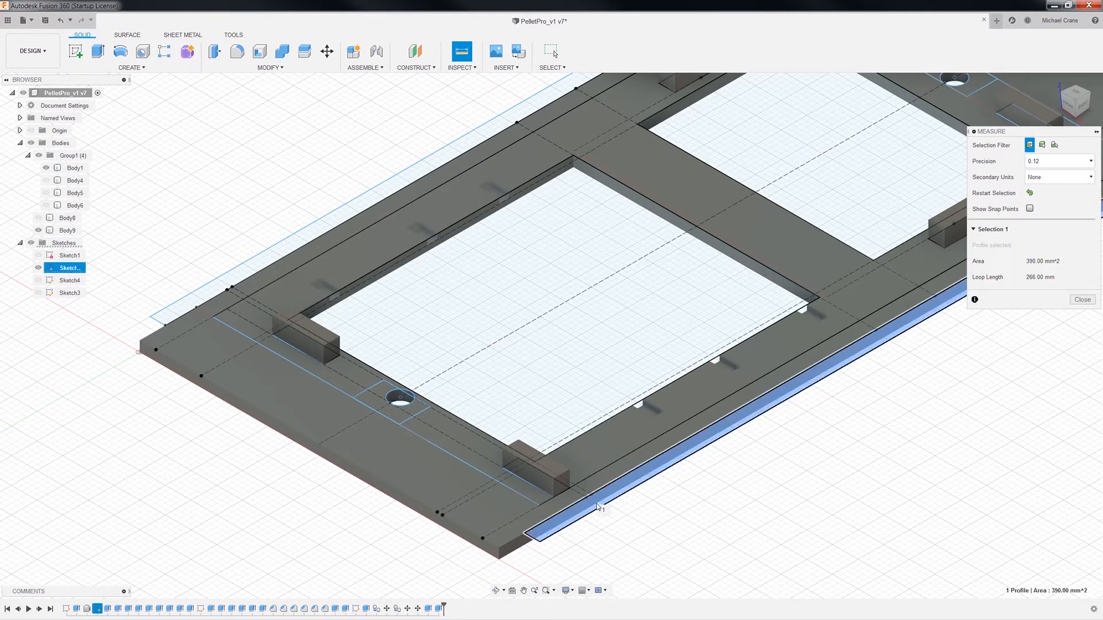
pyautogui.click(1082, 299)
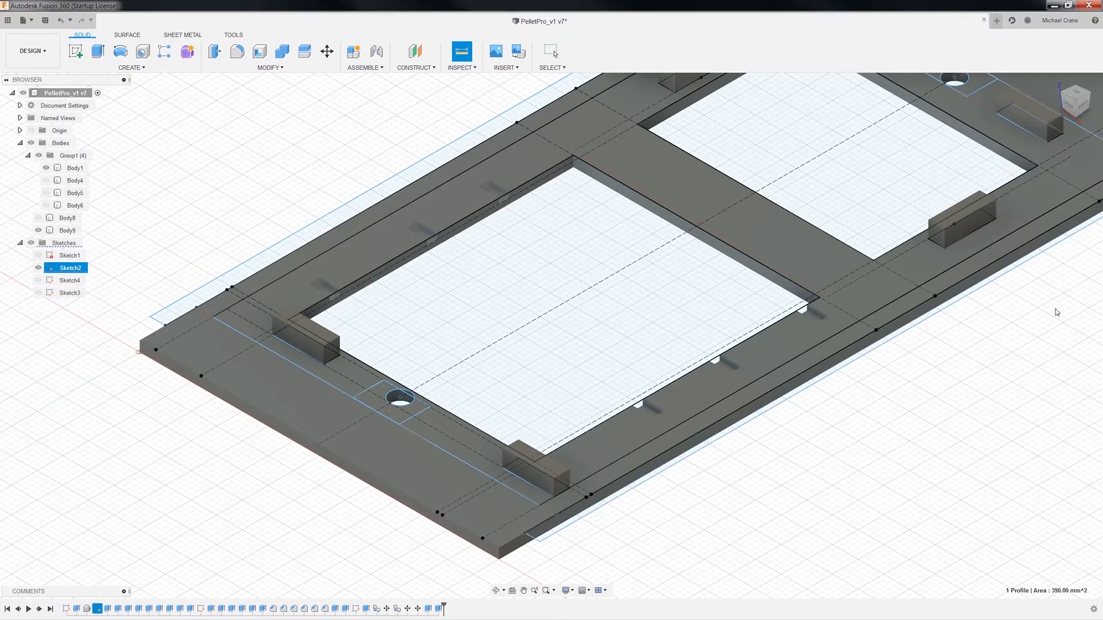
pyautogui.rightClick(635, 485)
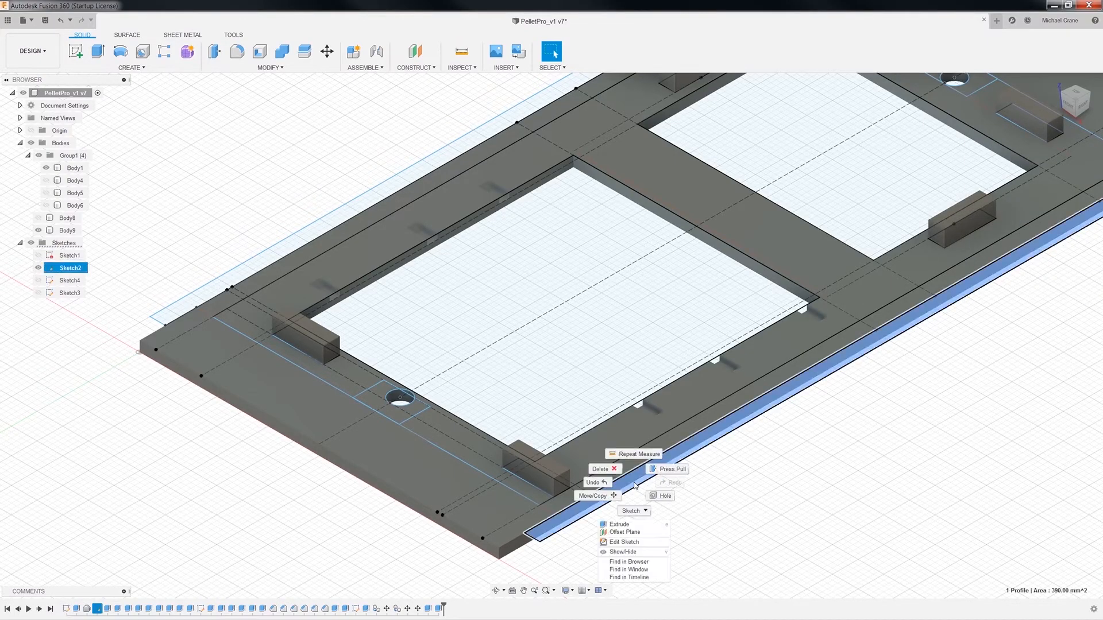
pyautogui.click(636, 524)
pyautogui.write('-2')
pyautogui.press('Return')
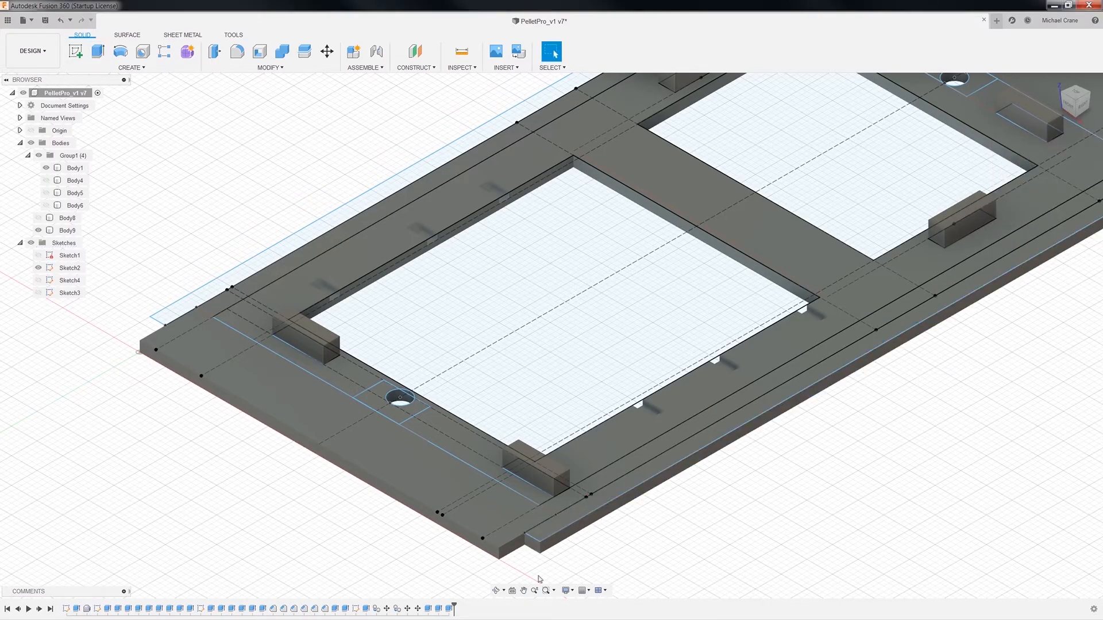
pyautogui.scroll(3, 609, 489)
pyautogui.scroll(-3, 758, 385)
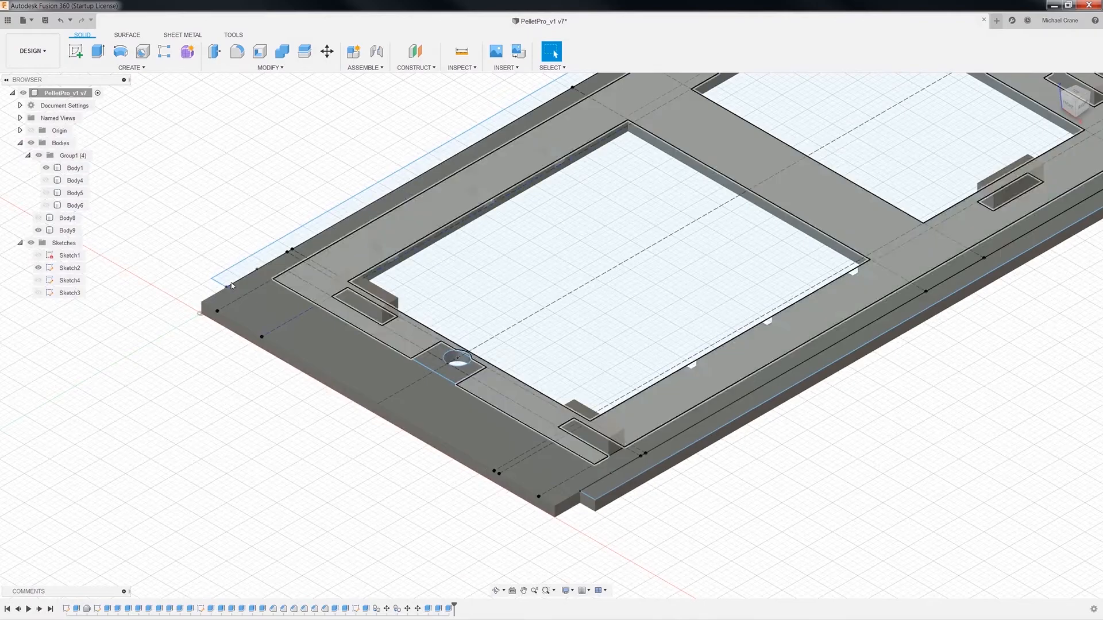
# Step: Extrude the left side strip profile of Sketch2 by -3 mm
pyautogui.rightClick(276, 252)
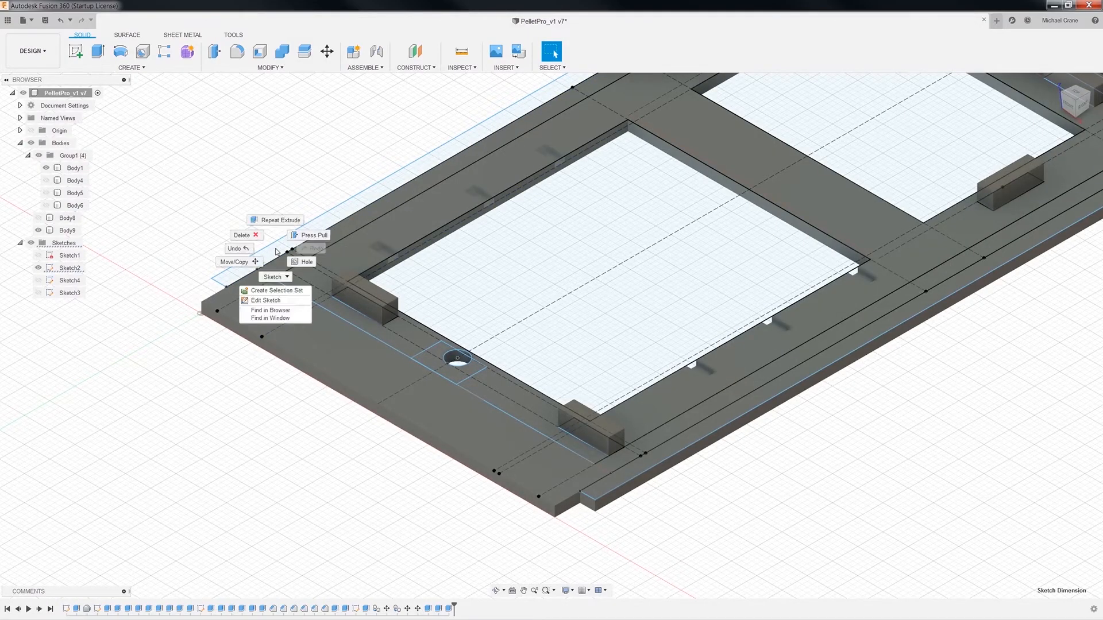
pyautogui.click(154, 309)
pyautogui.click(228, 280)
pyautogui.rightClick(228, 281)
pyautogui.click(231, 321)
pyautogui.write('-3')
pyautogui.press('Return')
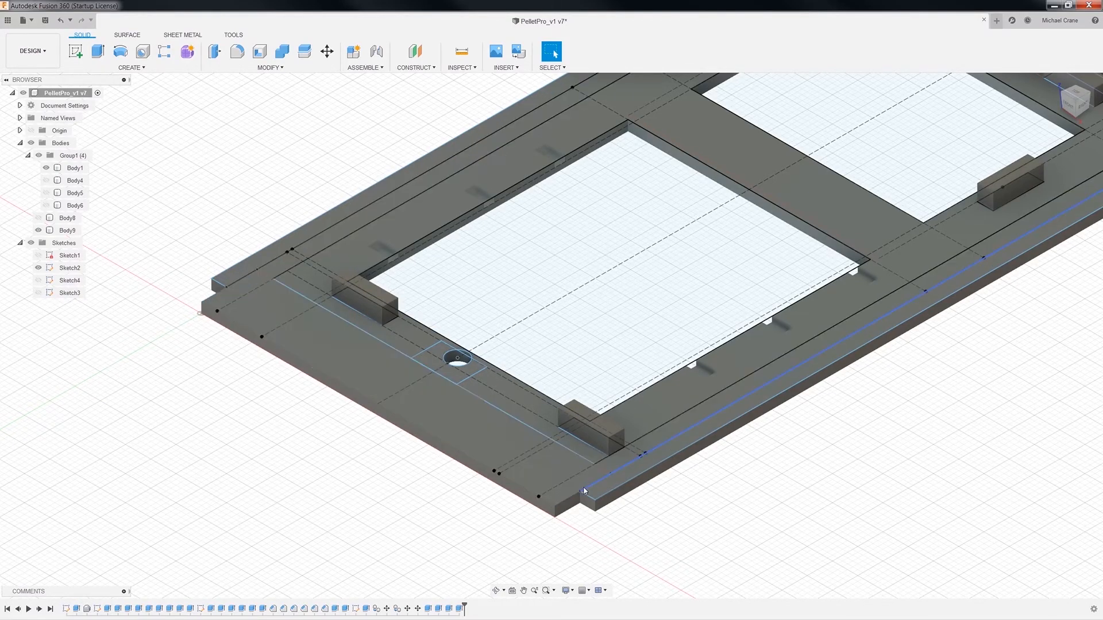
# Step: Delete the left side strip's extrusion, Extrude24, from the design history
pyautogui.click(625, 482)
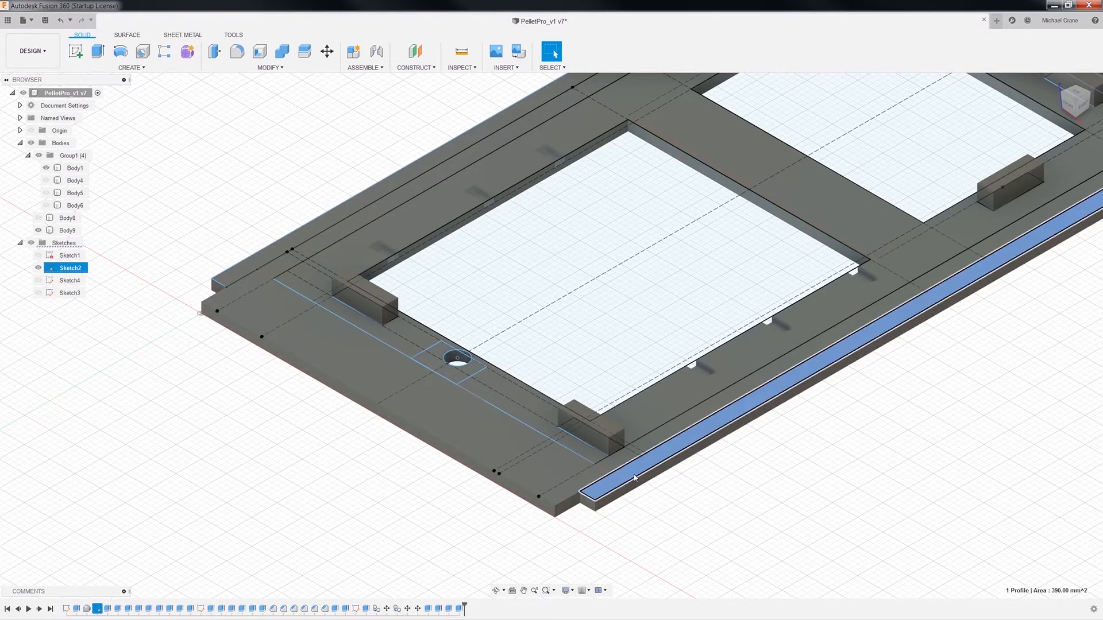
pyautogui.click(458, 609)
pyautogui.rightClick(460, 610)
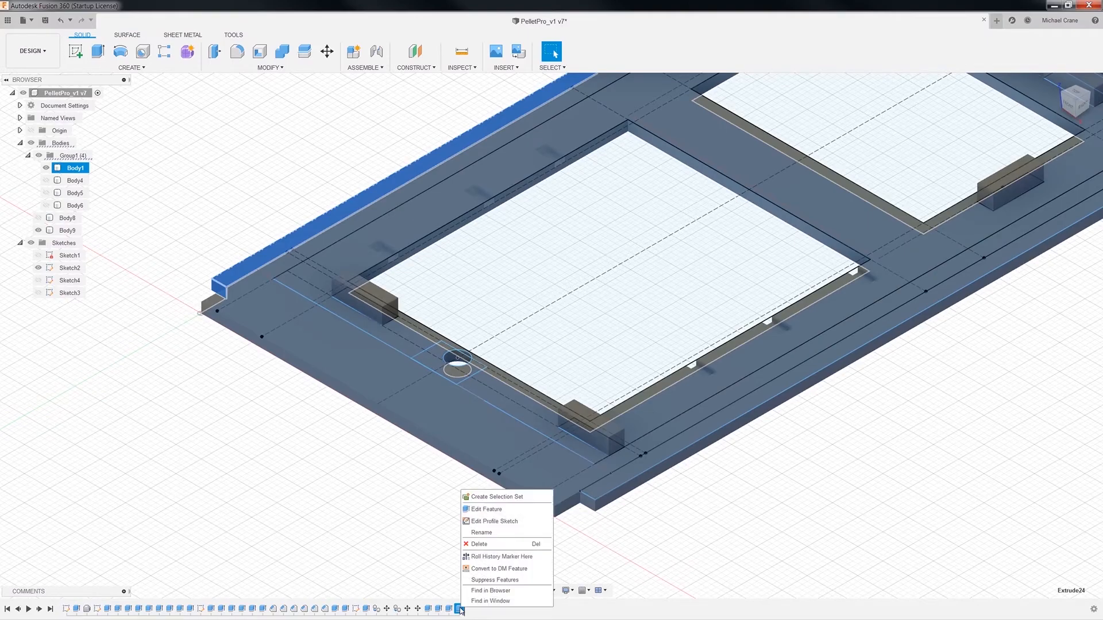
pyautogui.click(715, 537)
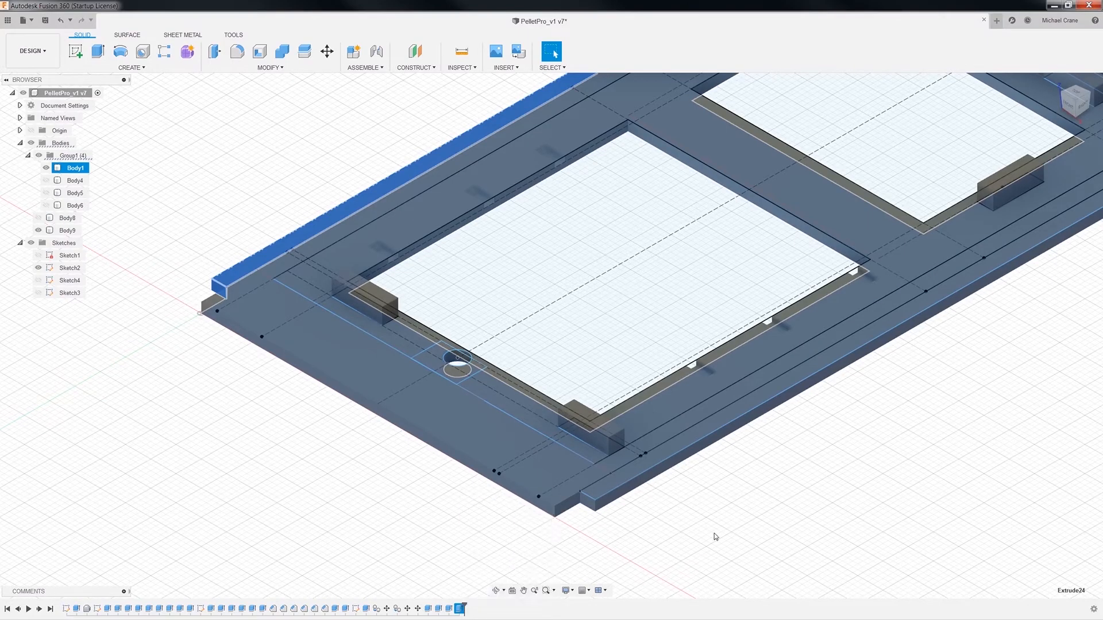
pyautogui.click(665, 457)
pyautogui.click(458, 608)
pyautogui.rightClick(460, 609)
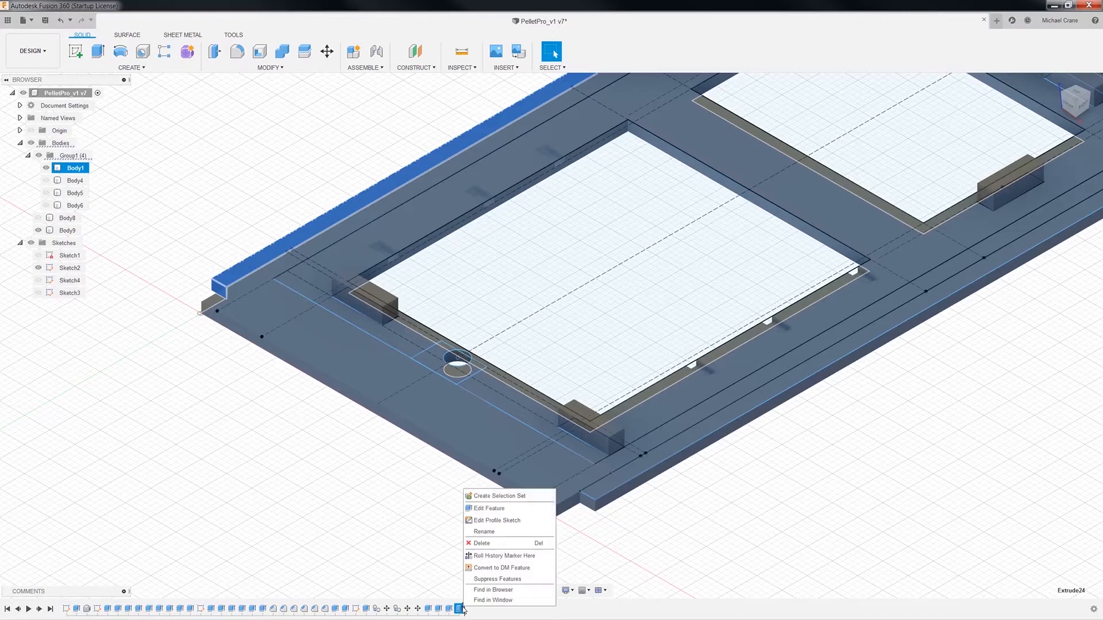
pyautogui.click(488, 543)
pyautogui.click(655, 468)
pyautogui.click(655, 468)
pyautogui.rightClick(655, 467)
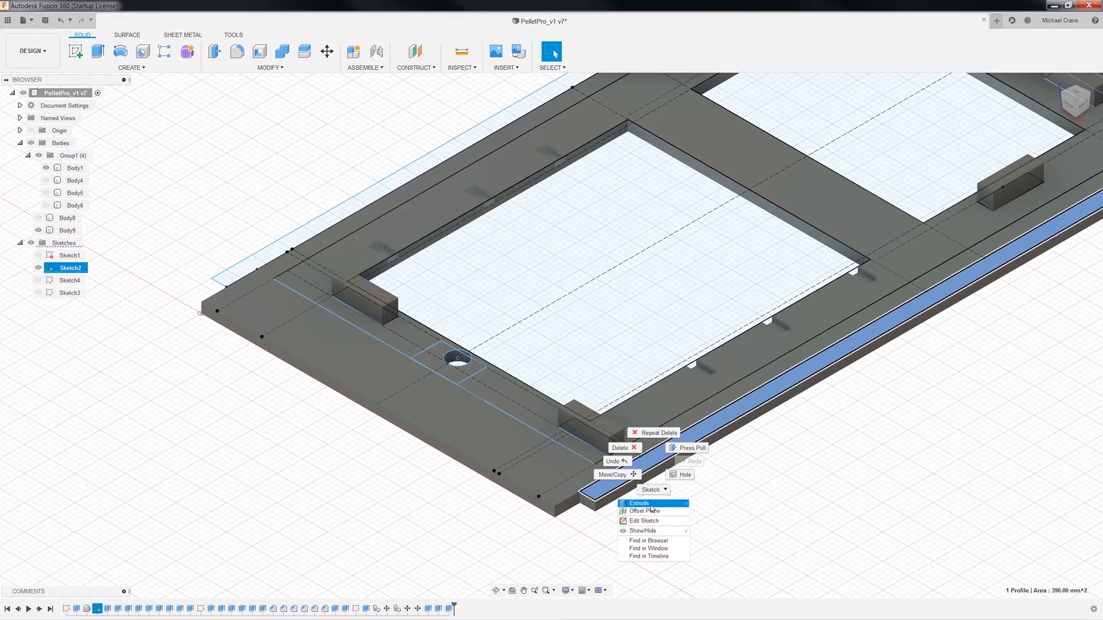
pyautogui.click(639, 503)
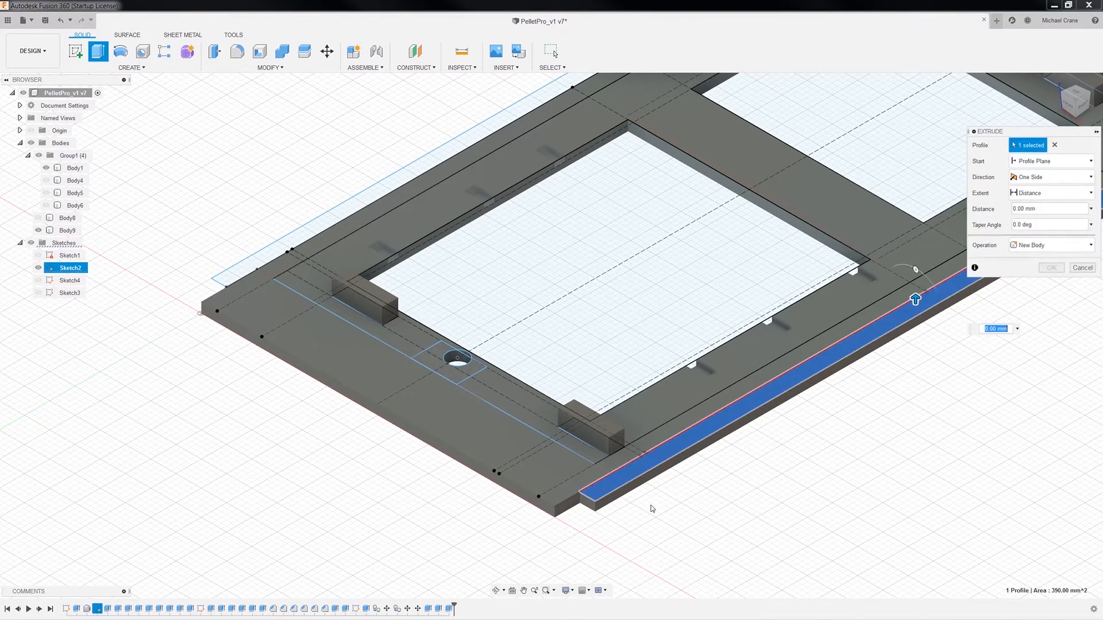
pyautogui.click(1082, 267)
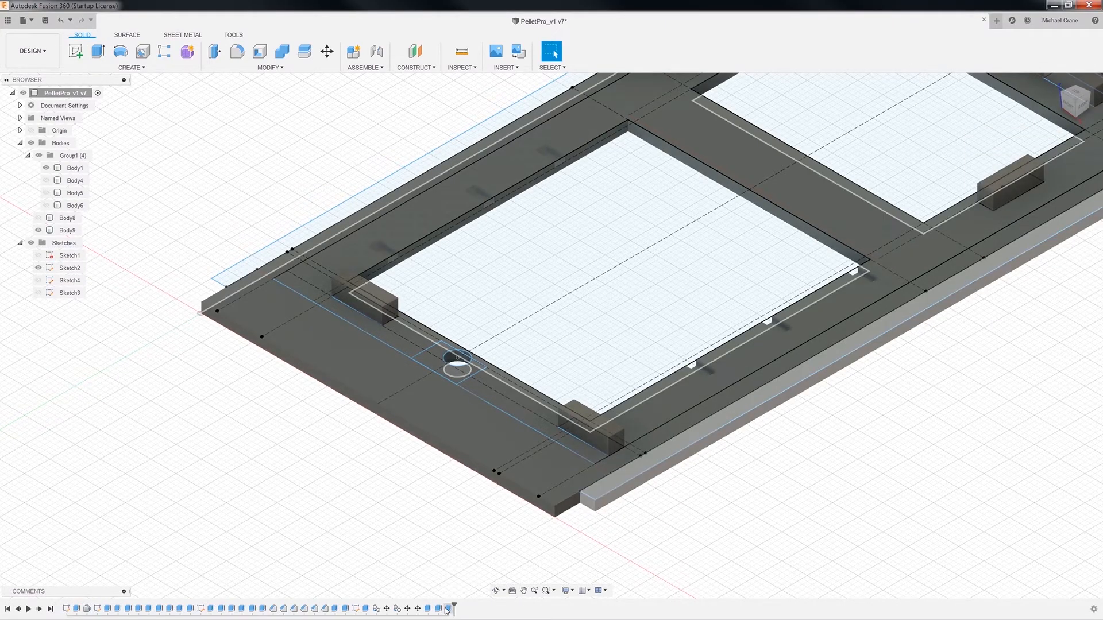
# Step: Delete the right side strip's extrusion from the design history
pyautogui.rightClick(448, 608)
pyautogui.click(464, 543)
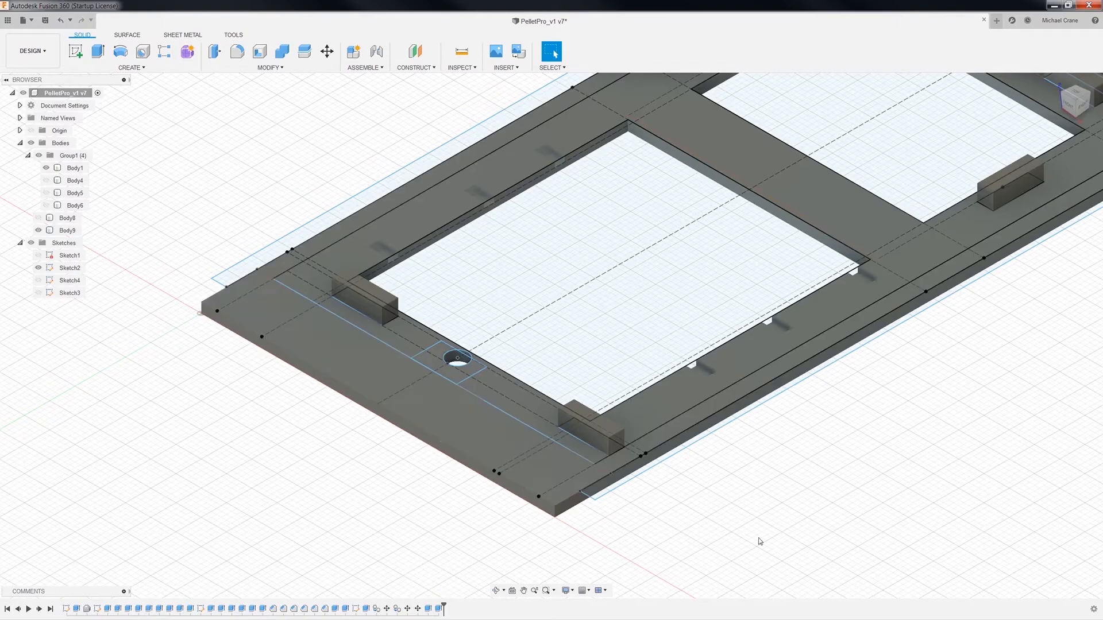
# Step: Edit Sketch2, delete the long outer lines of the right and left side strips, and finish the sketch
pyautogui.rightClick(73, 268)
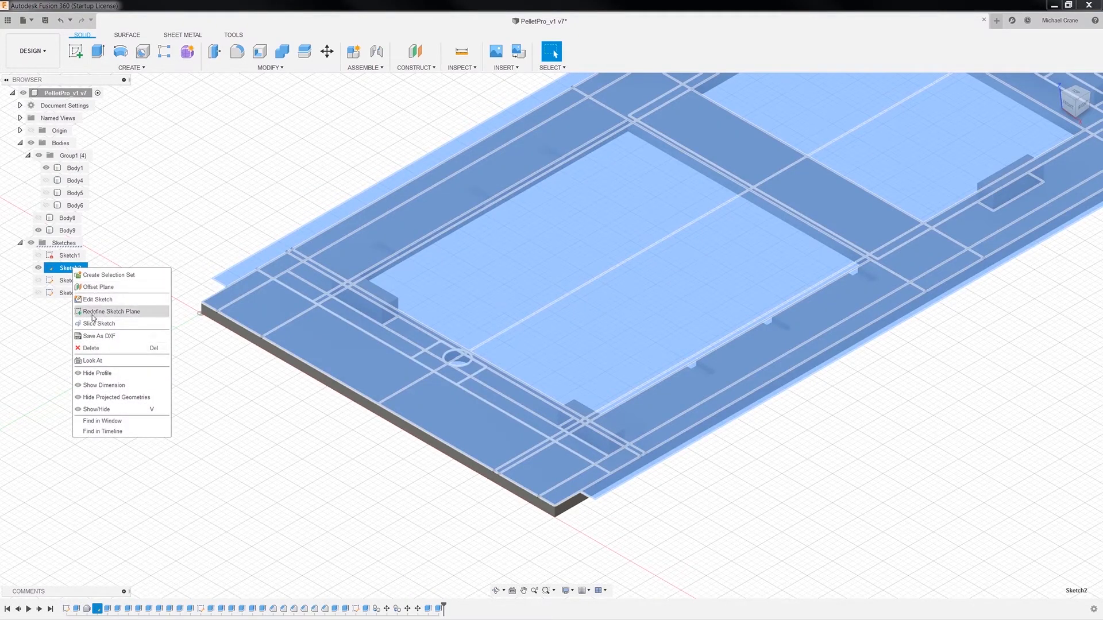
pyautogui.click(97, 300)
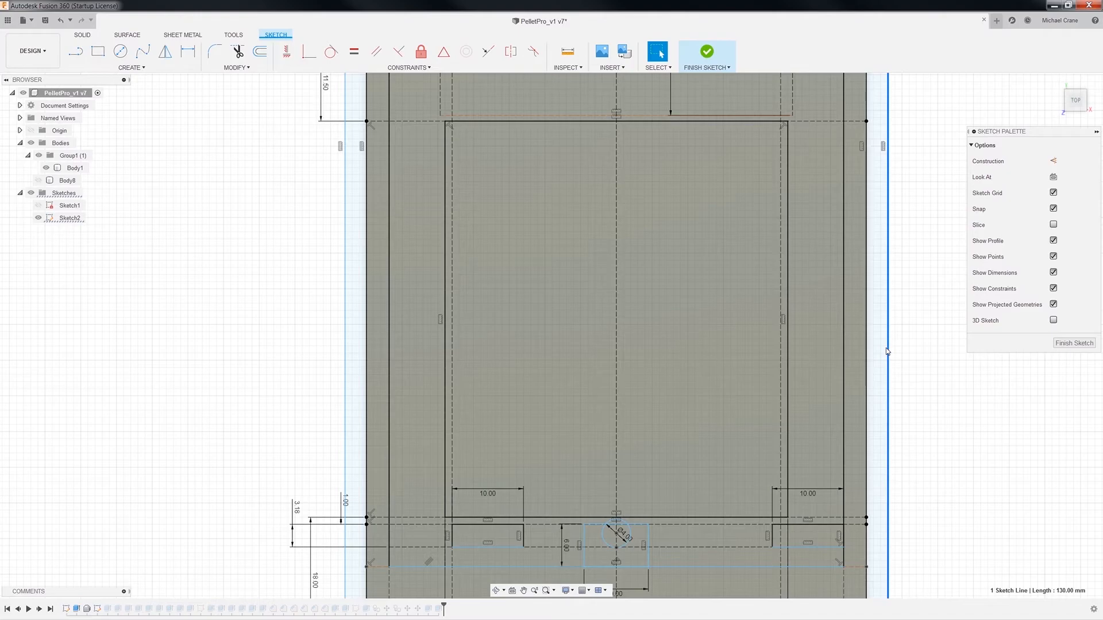
pyautogui.scroll(-2, 886, 400)
pyautogui.scroll(-1, 935, 417)
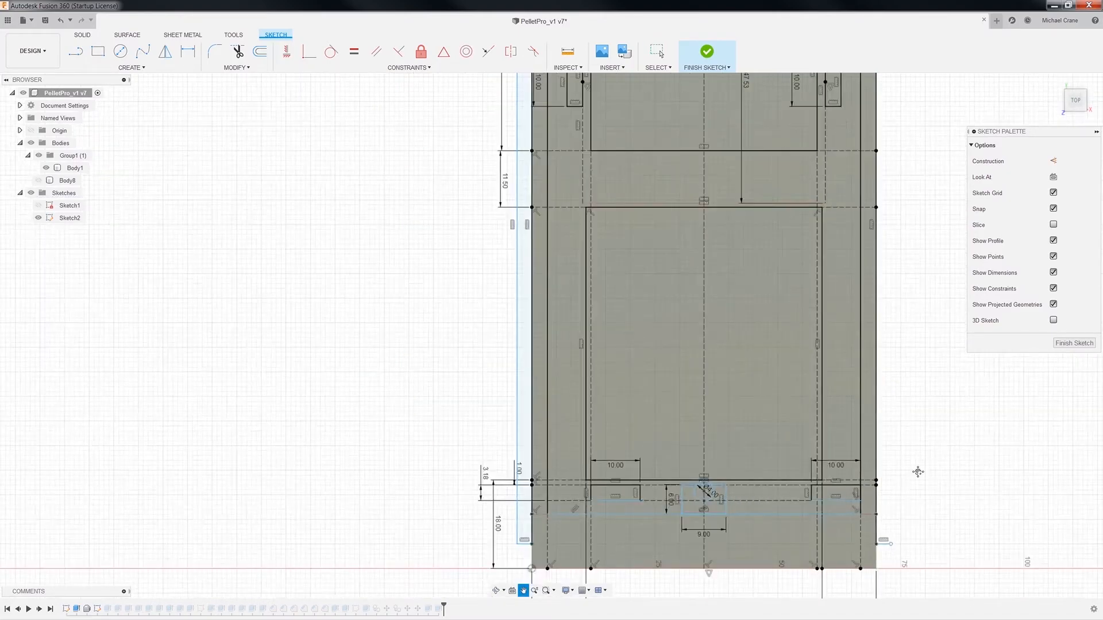
pyautogui.moveTo(915, 468); pyautogui.dragTo(808, 364, button='middle')
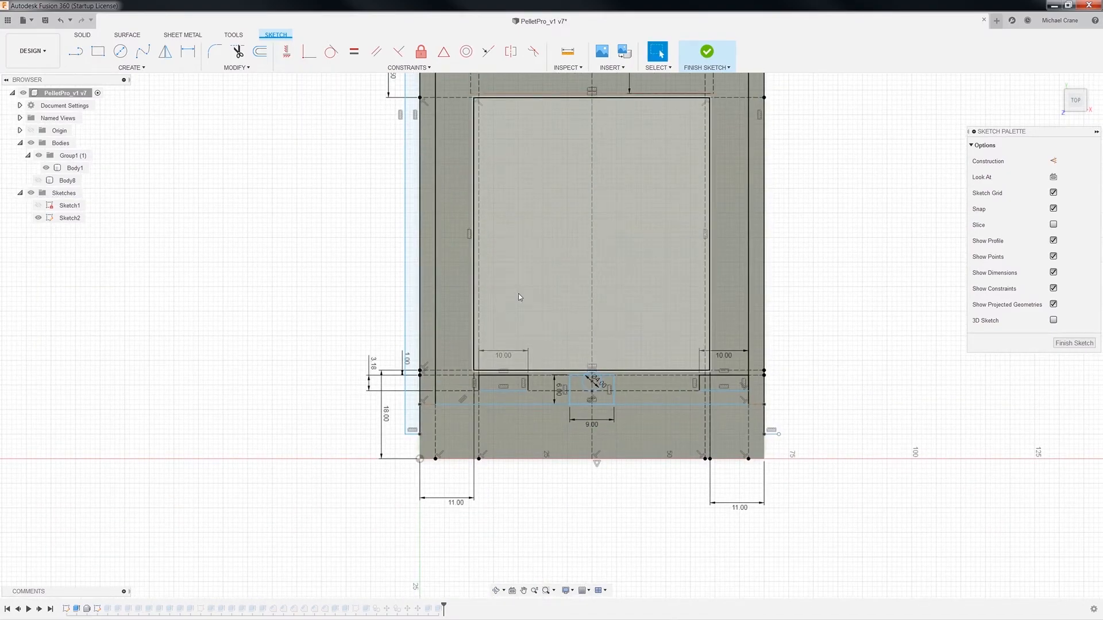
pyautogui.click(407, 312)
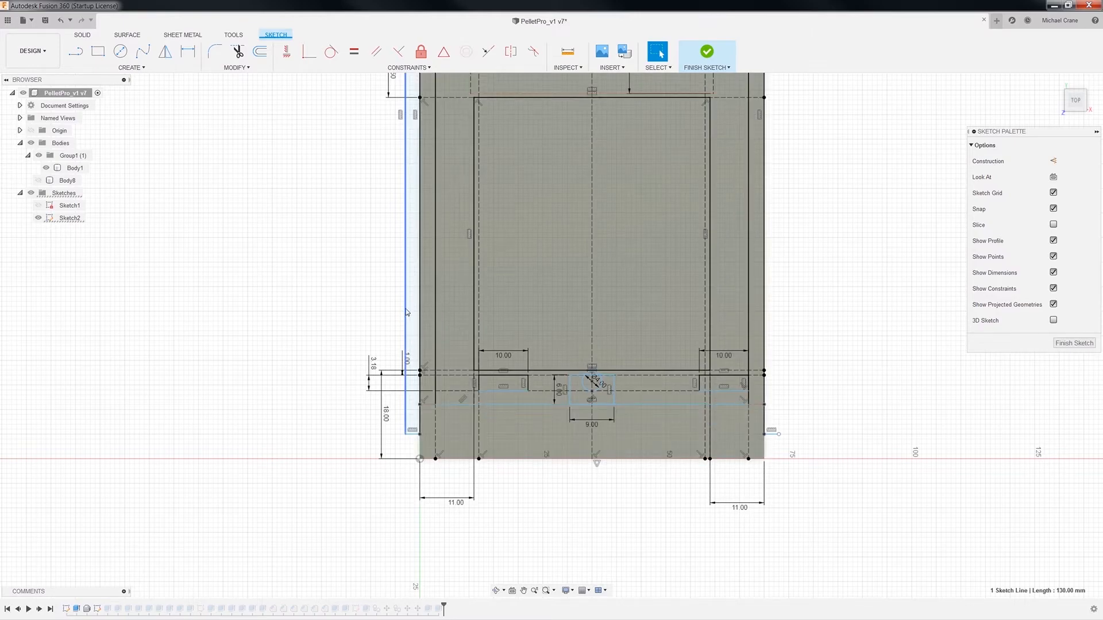
pyautogui.press('Escape')
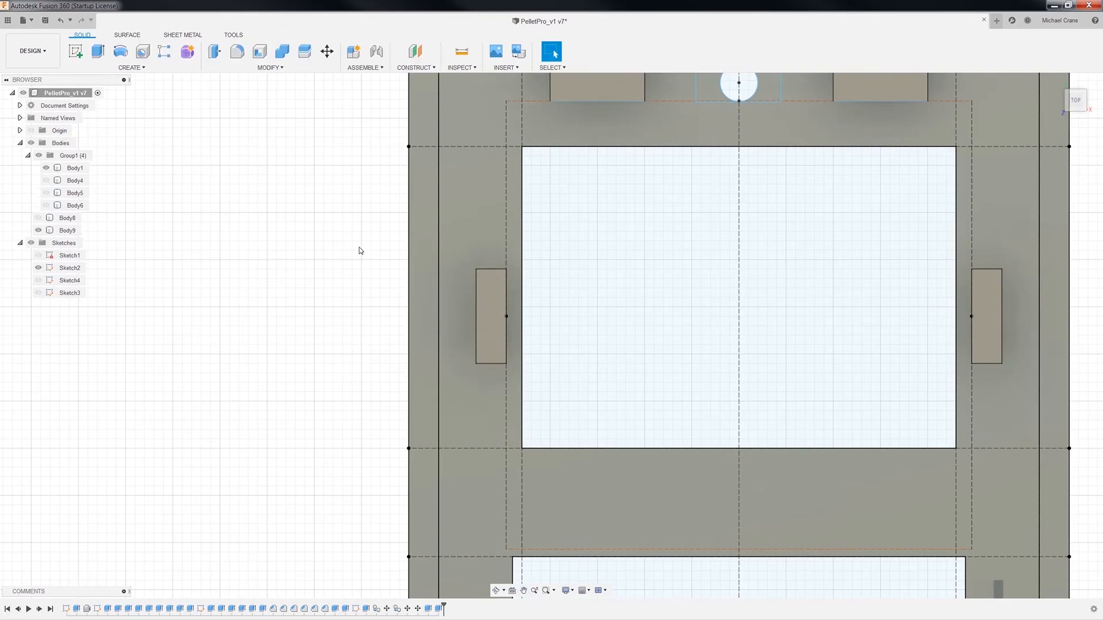
# Step: Save the design without the side strips as another version
pyautogui.scroll(-2, 360, 246)
pyautogui.moveTo(298, 427); pyautogui.dragTo(288, 261)
pyautogui.press('Escape')
pyautogui.scroll(-2, 294, 477)
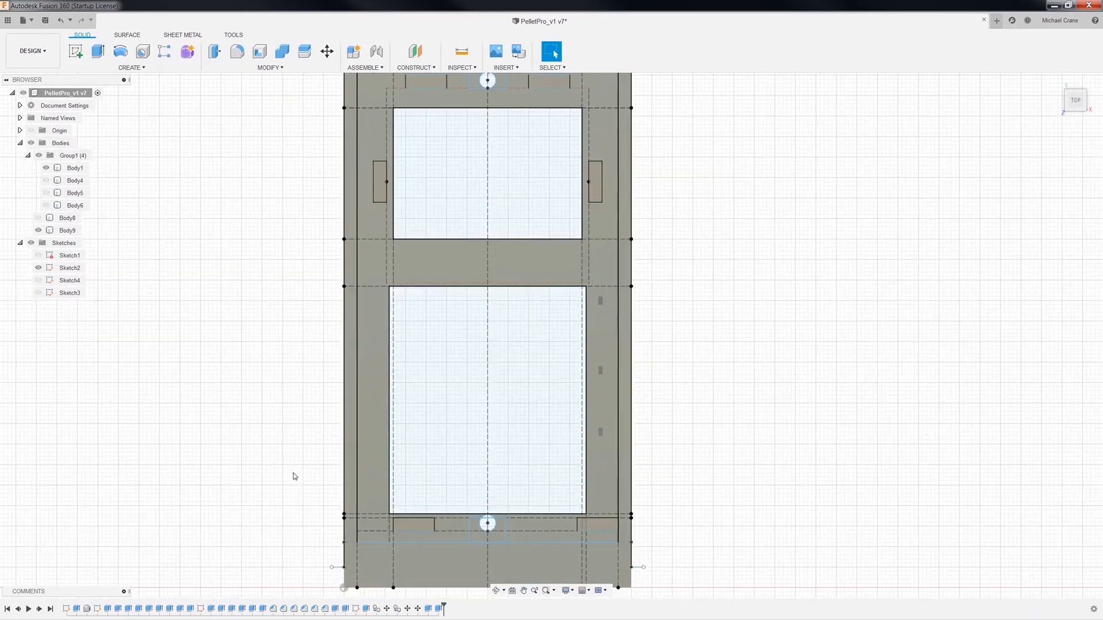
pyautogui.click(45, 20)
pyautogui.click(555, 323)
pyautogui.scroll(-2, 731, 470)
pyautogui.moveTo(731, 470); pyautogui.dragTo(712, 374, button='middle')
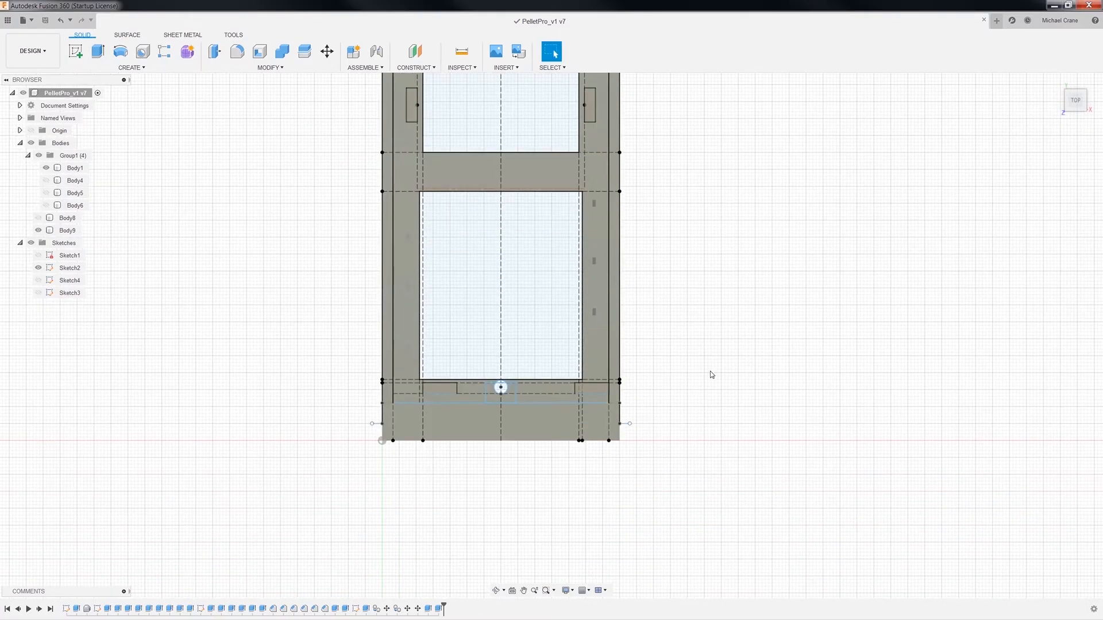
# Step: Move Base Feature6, which holds Body8, to the start of the design history, ahead of Sketch1
pyautogui.scroll(3, 561, 414)
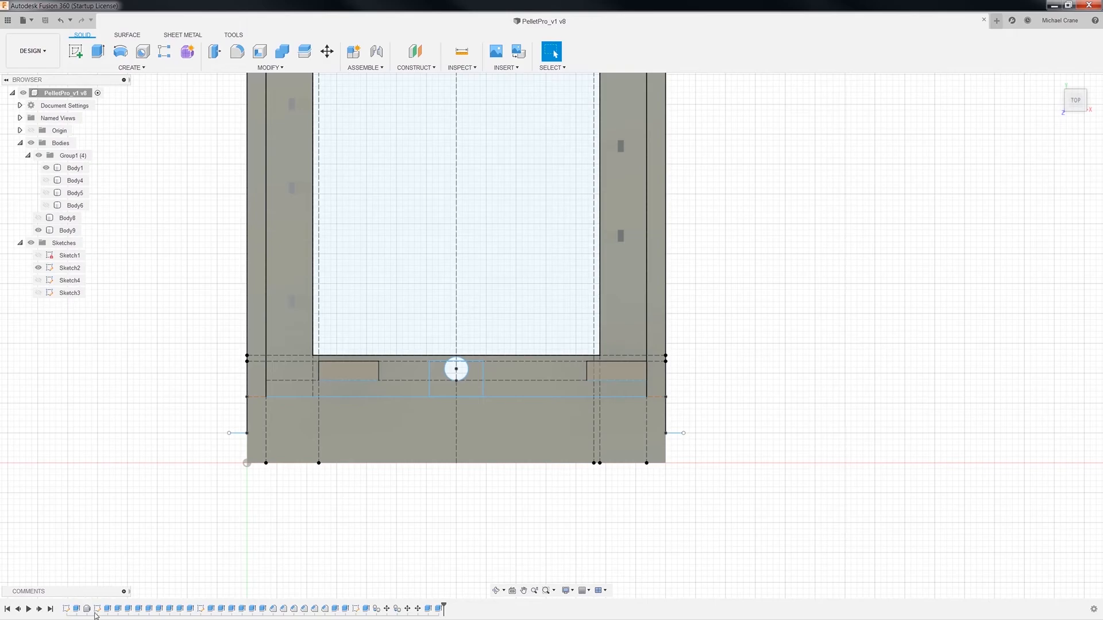
pyautogui.click(87, 609)
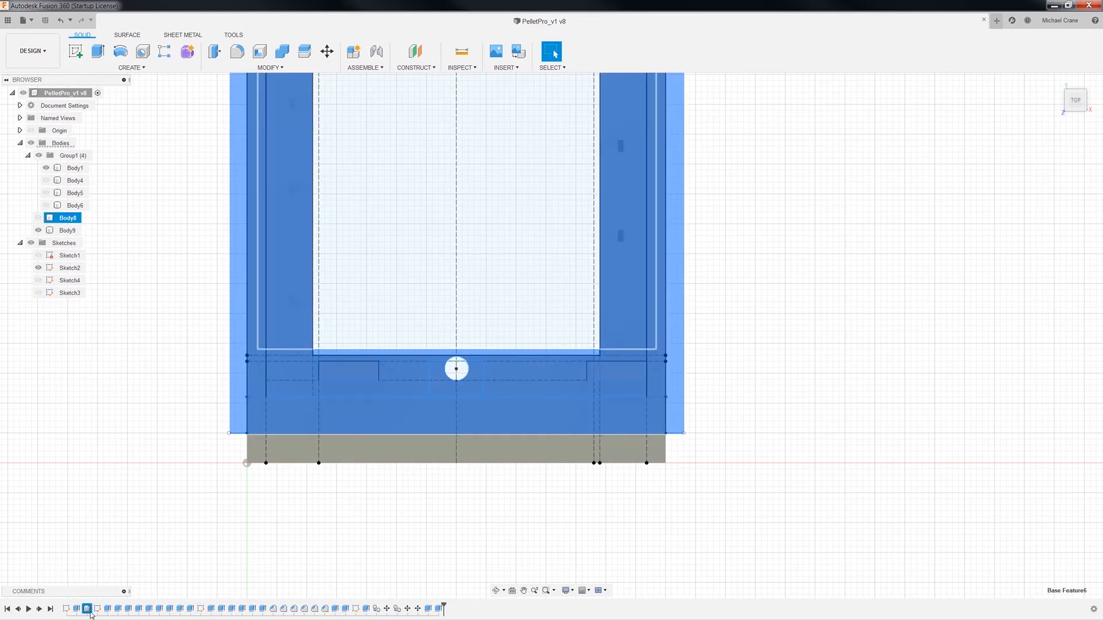
pyautogui.moveTo(65, 613); pyautogui.dragTo(65, 611)
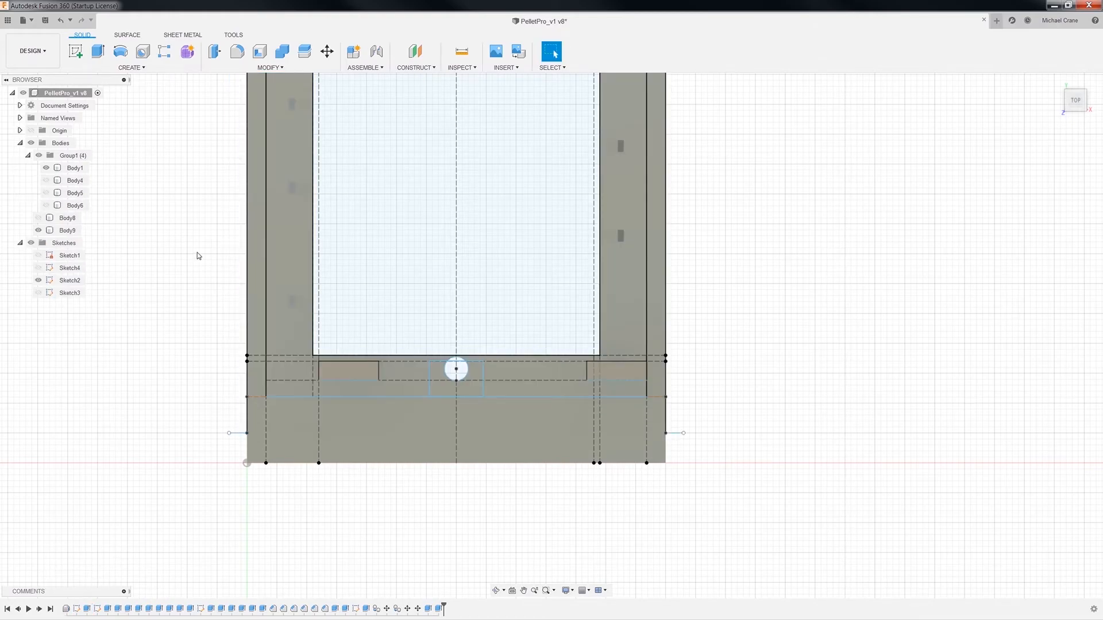
# Step: Hide Sketch2 and open Sketch1, the plate's base outline, for editing
pyautogui.click(65, 256)
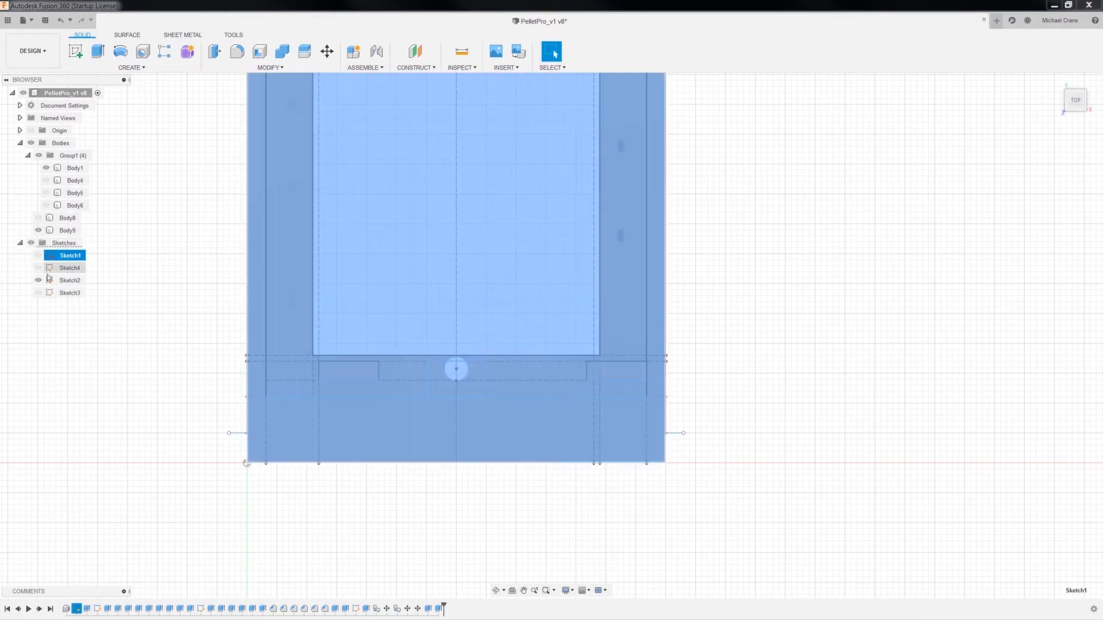
pyautogui.click(38, 281)
pyautogui.rightClick(70, 256)
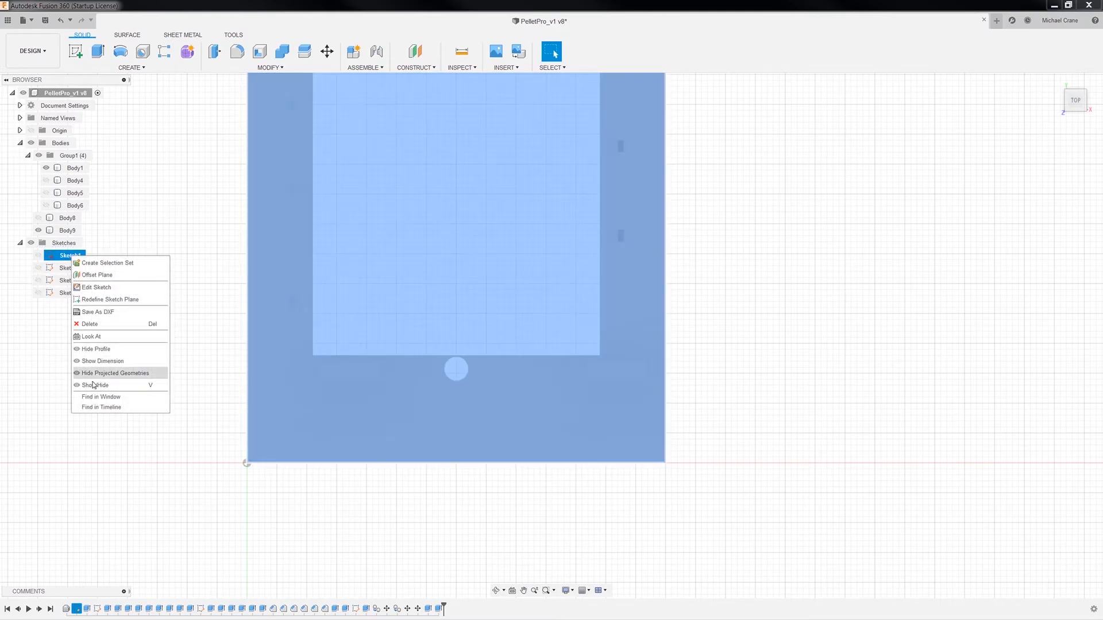
pyautogui.click(106, 287)
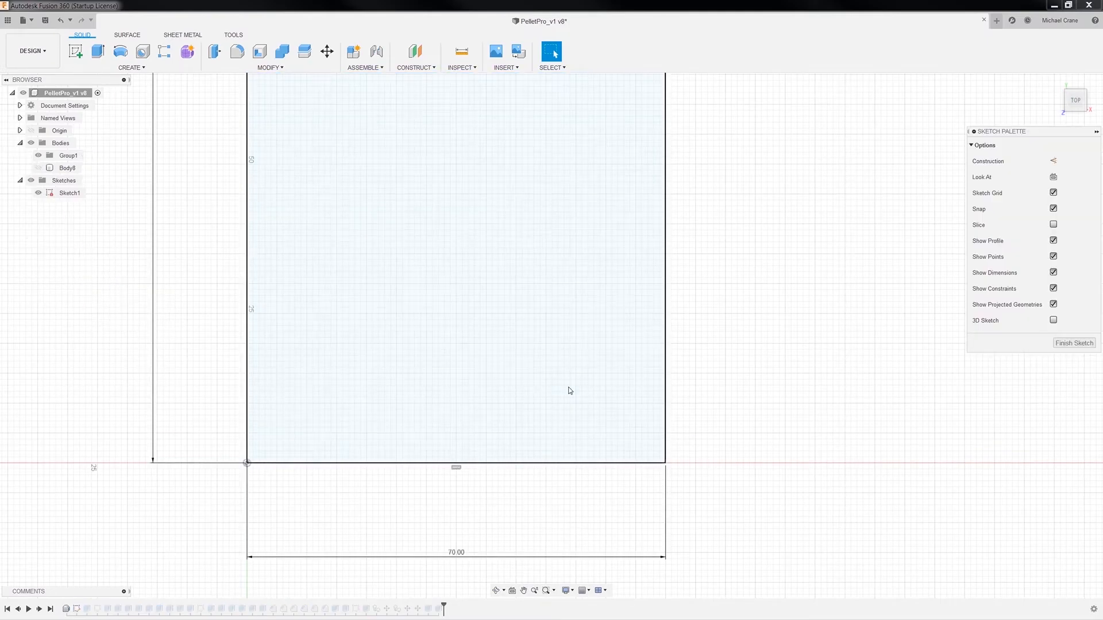
pyautogui.click(40, 197)
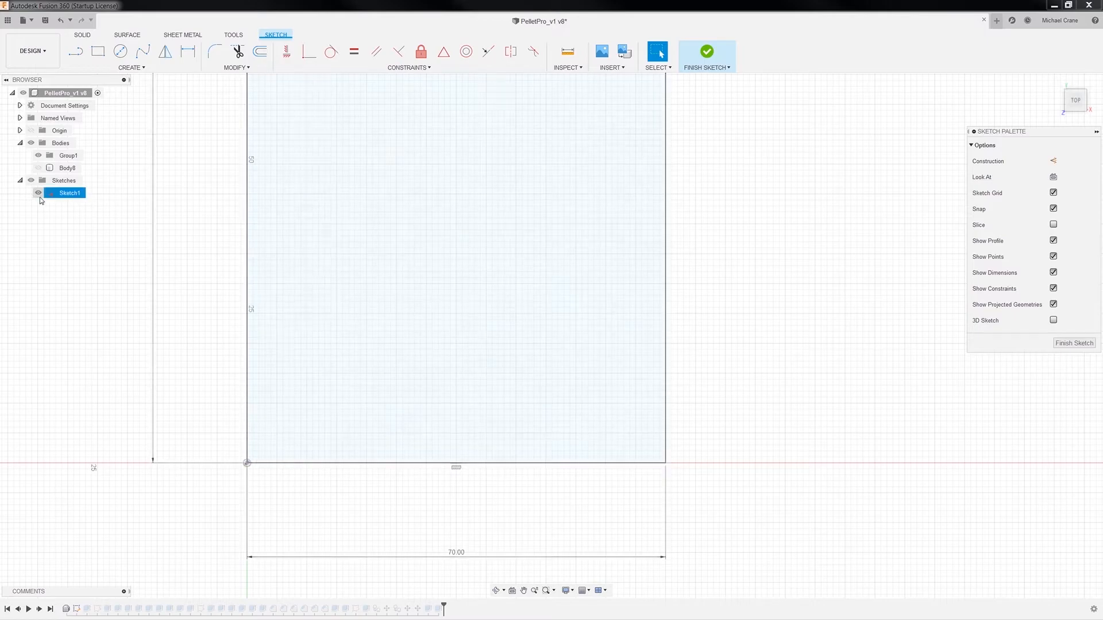
pyautogui.press('Escape')
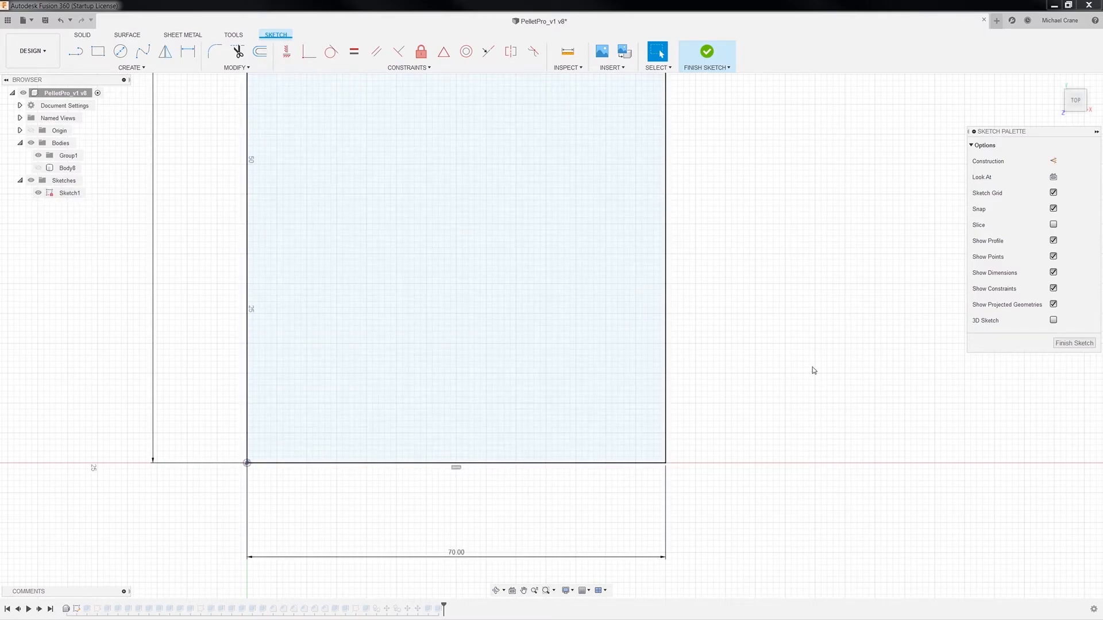
# Step: Show Body8 behind Sketch1 and compare its outer and pocket edges with the sketch rectangle
pyautogui.scroll(-2, 764, 367)
pyautogui.scroll(3, 760, 366)
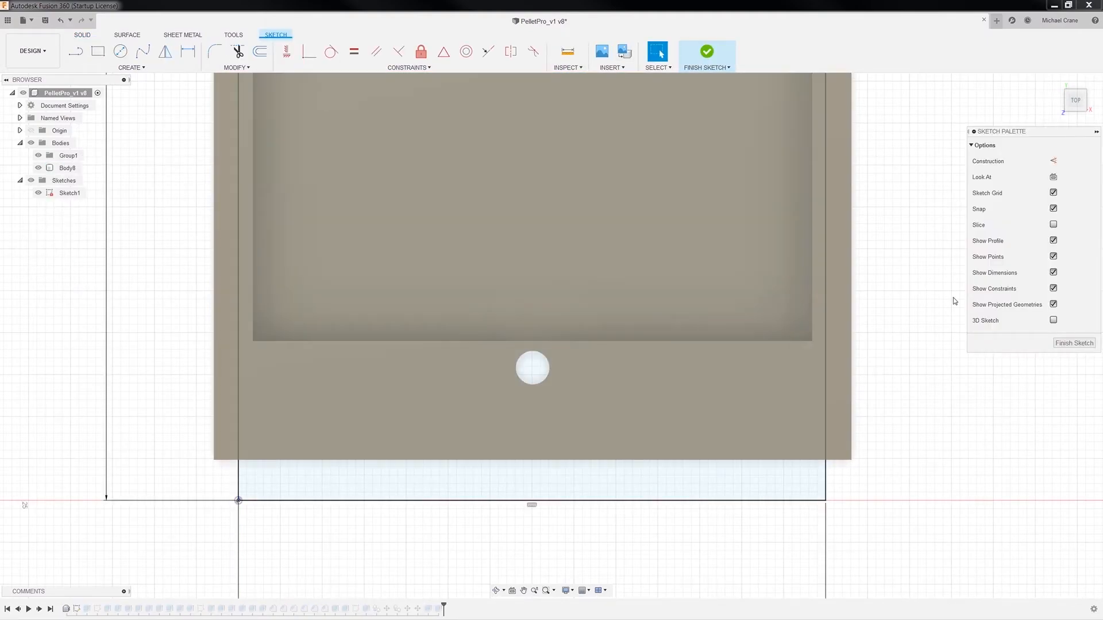
pyautogui.scroll(-3, 170, 236)
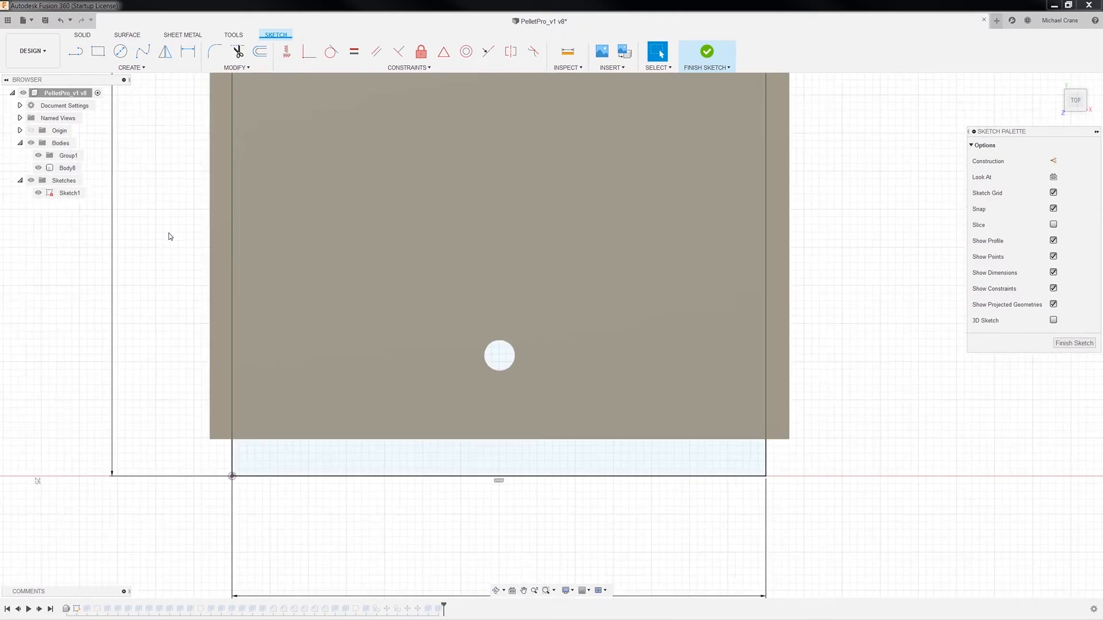
pyautogui.moveTo(170, 226); pyautogui.dragTo(181, 319, button='middle')
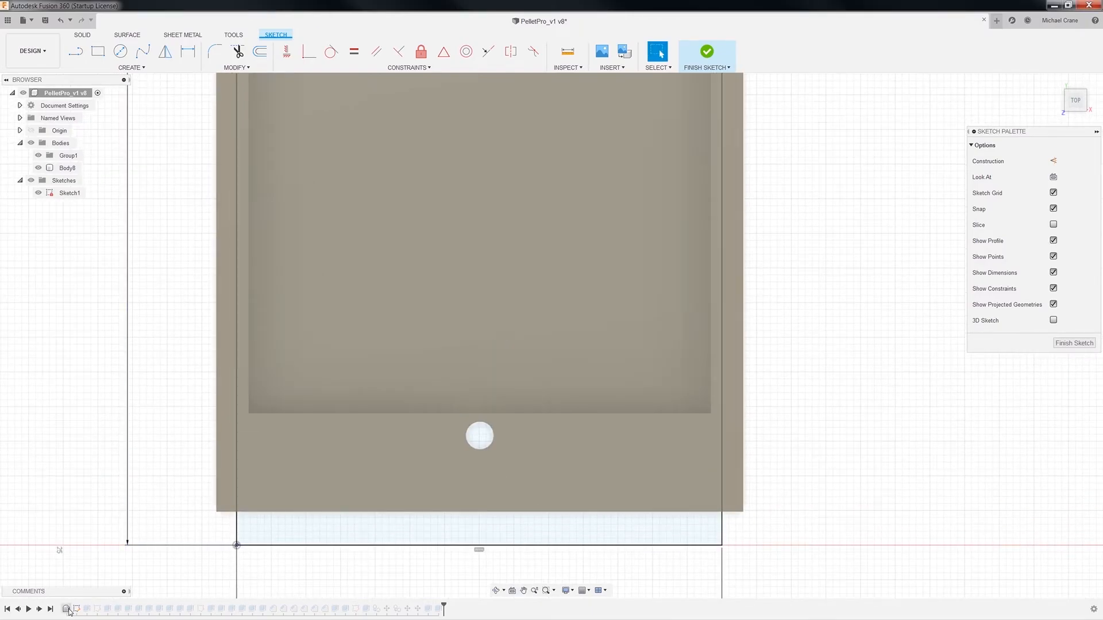
pyautogui.click(246, 406)
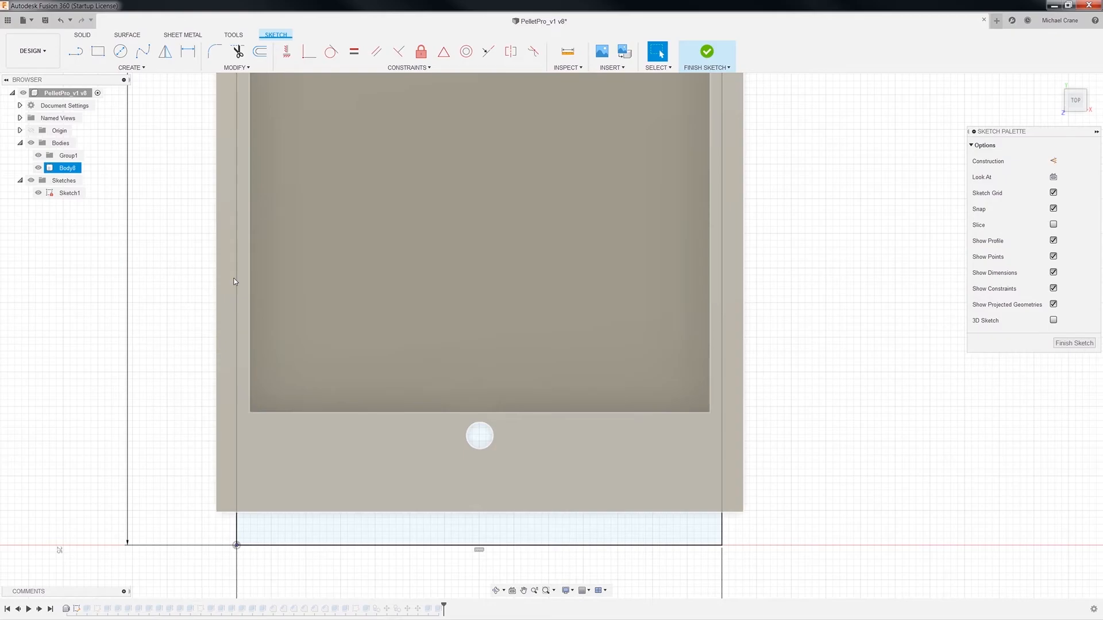
# Step: Draw a rectangle about 70 by 5 mm covering the part of Sketch1's outline that extends below Body8's lower edge
pyautogui.scroll(1, 178, 253)
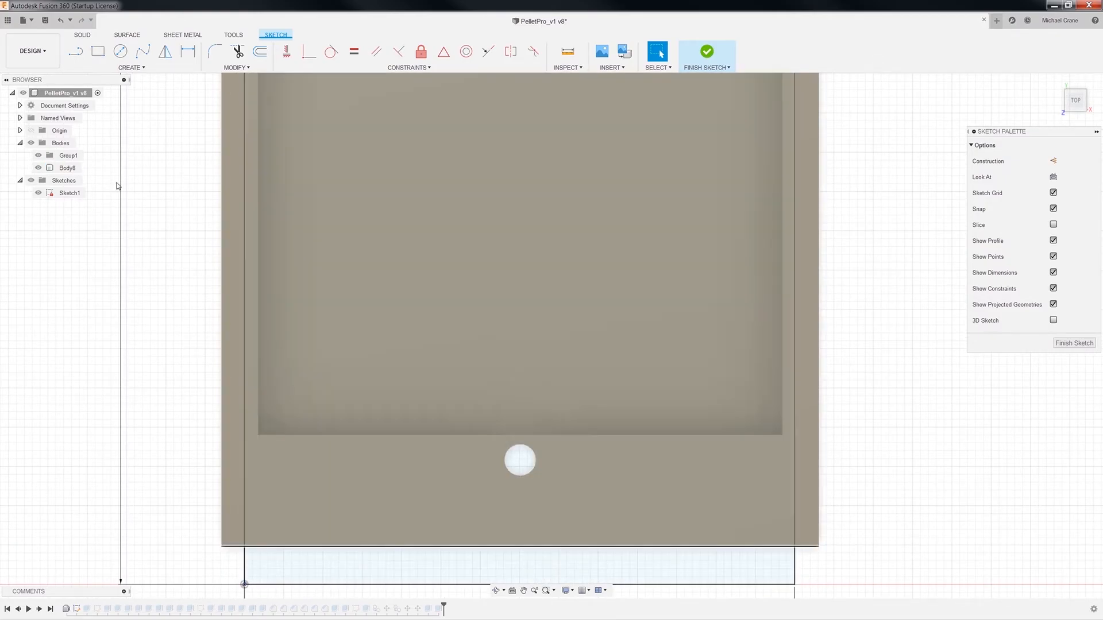
pyautogui.click(100, 51)
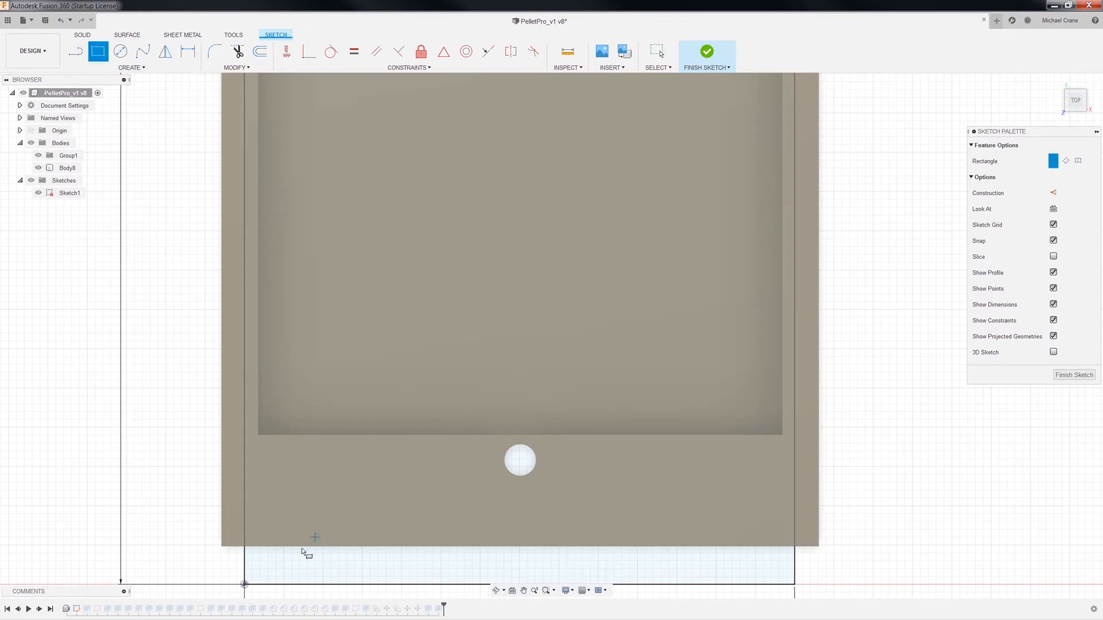
pyautogui.click(244, 546)
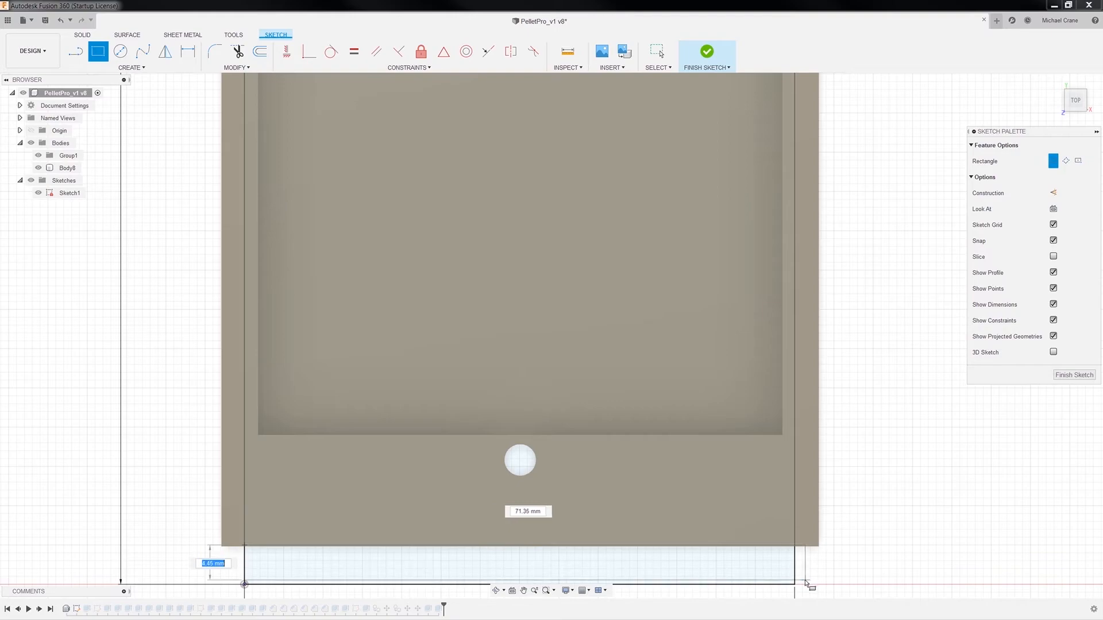
pyautogui.click(795, 584)
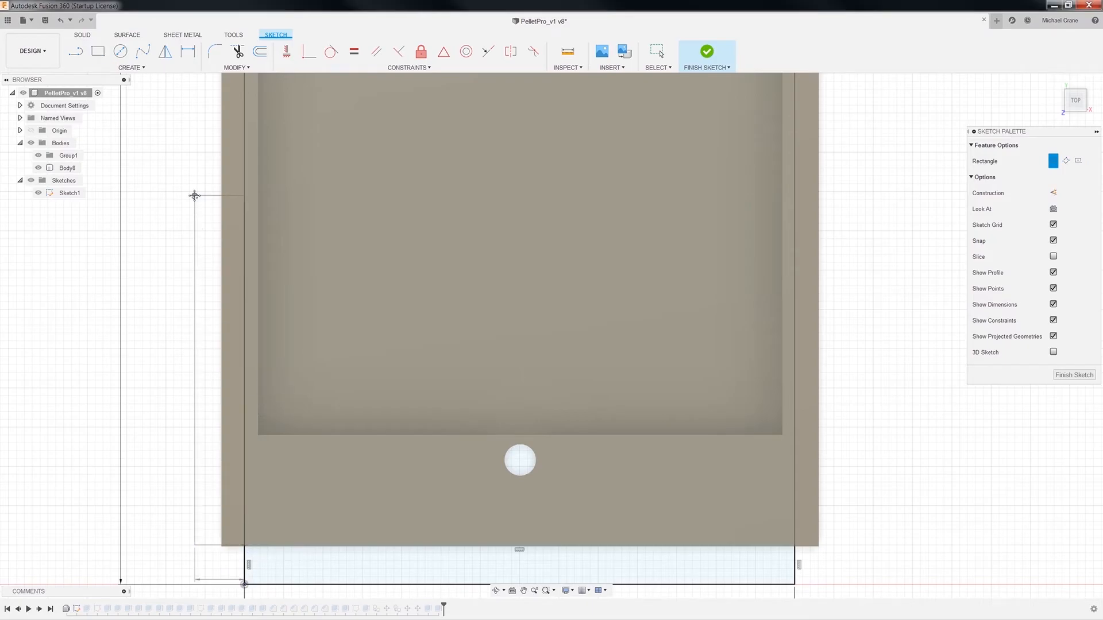
# Step: Draw a narrow rectangle about 3 by 130 mm between the outline's left side and Body8's left edge, up to Body8's upper corner
pyautogui.moveTo(195, 196); pyautogui.dragTo(238, 560, button='middle')
pyautogui.moveTo(266, 282); pyautogui.dragTo(298, 387, button='middle')
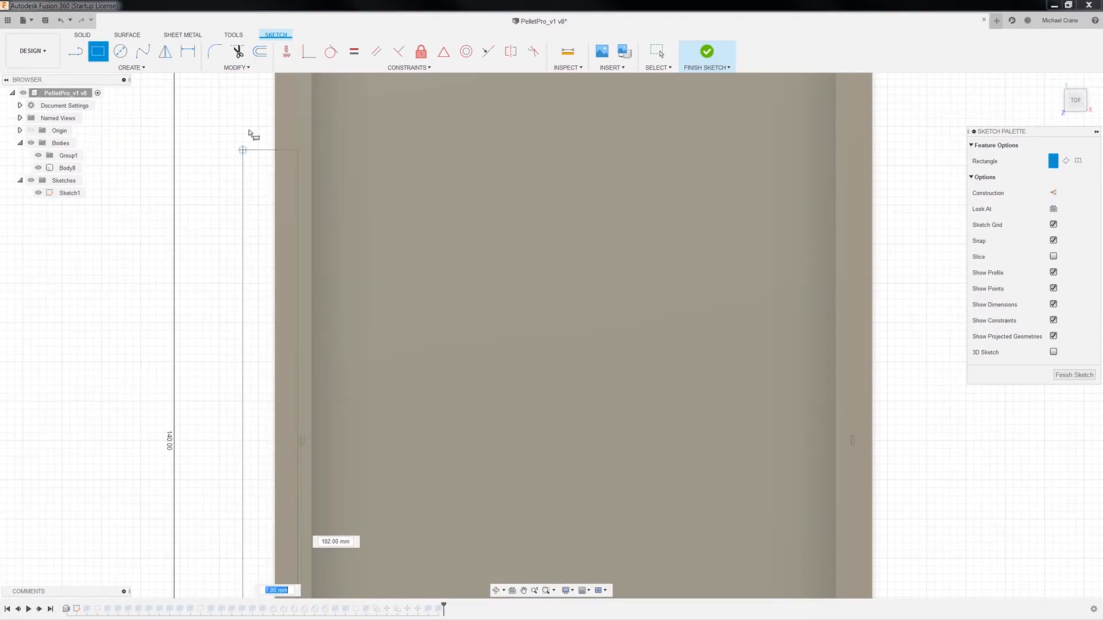
pyautogui.moveTo(248, 123); pyautogui.dragTo(273, 480, button='middle')
pyautogui.moveTo(276, 525); pyautogui.dragTo(279, 523, button='middle')
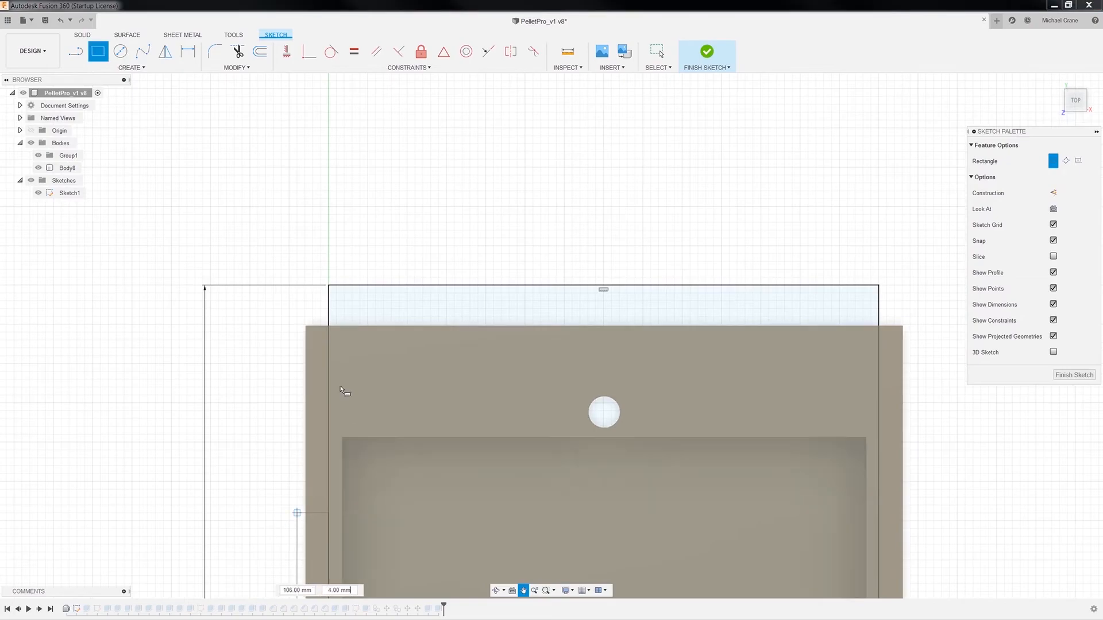
pyautogui.click(308, 326)
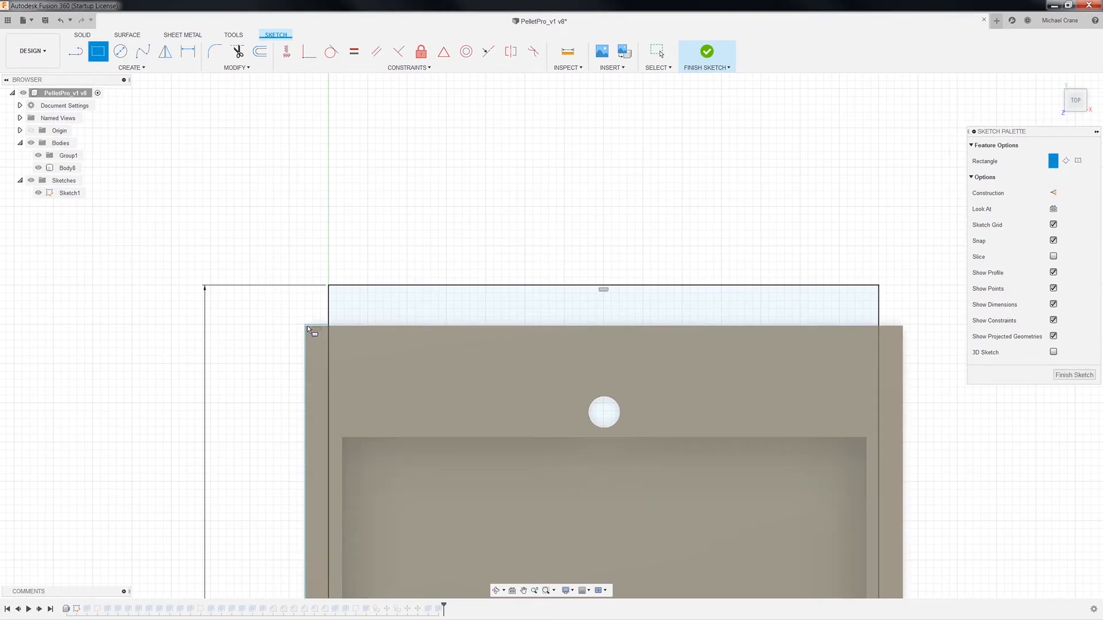
# Step: Draw a matching rectangle about 3 by 130 mm between the outline's right side and Body8's right edge, and finish the sketch
pyautogui.click(882, 328)
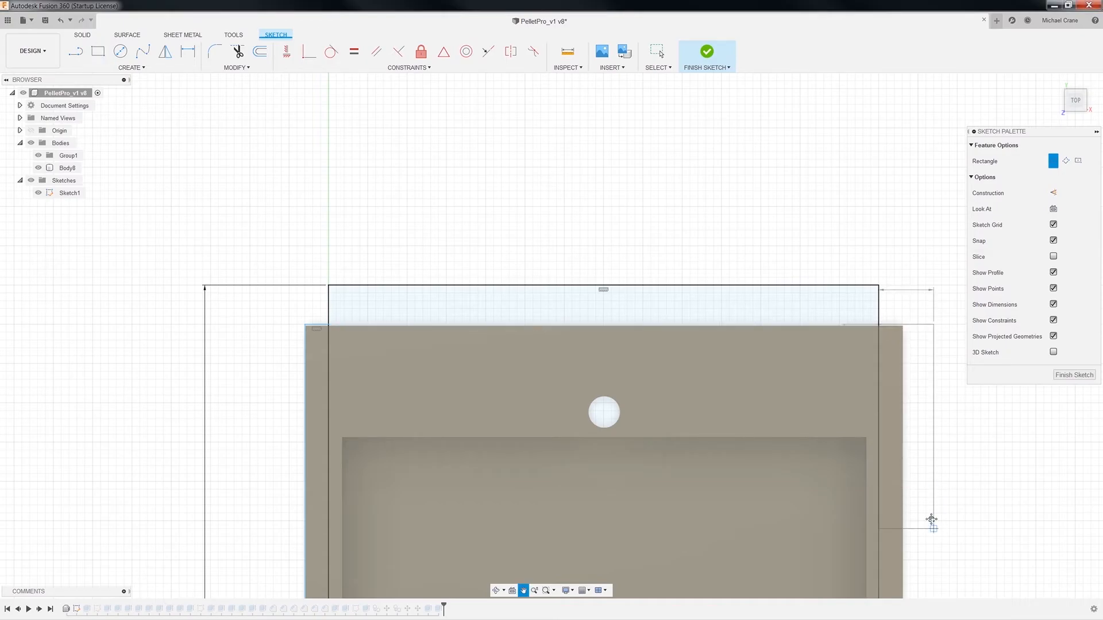
pyautogui.moveTo(931, 519); pyautogui.dragTo(729, 96, button='middle')
pyautogui.scroll(-2, 785, 469)
pyautogui.moveTo(787, 593); pyautogui.dragTo(734, 222, button='middle')
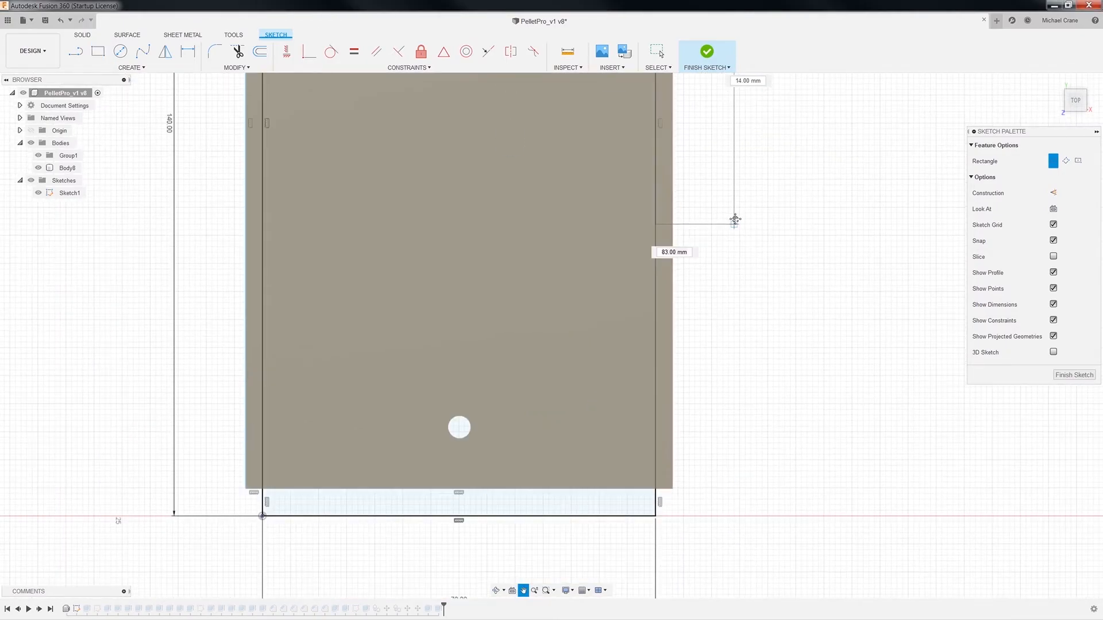
pyautogui.click(672, 488)
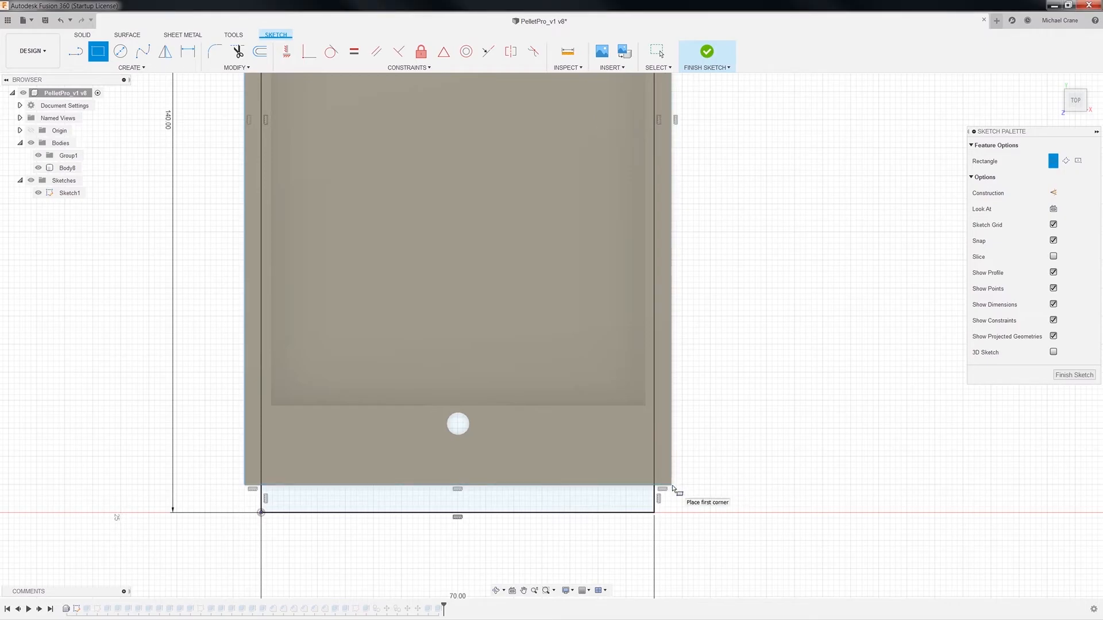
pyautogui.click(1074, 374)
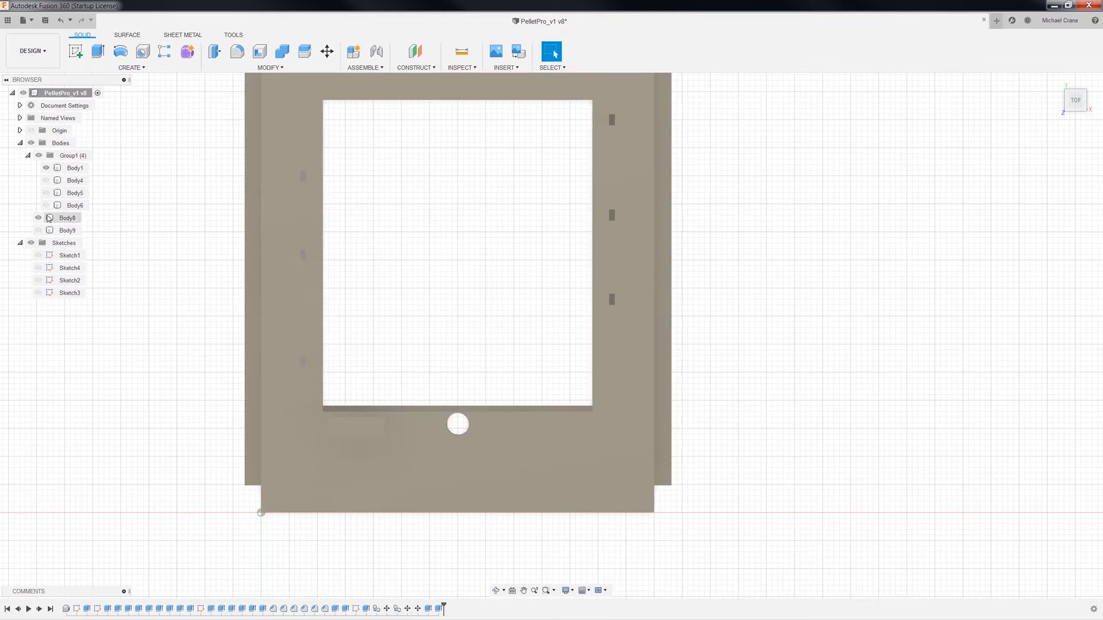
# Step: Show Sketch1 and hide Body8 and Body1 to isolate the sketch, and check that the left strip is a selectable profile
pyautogui.click(38, 255)
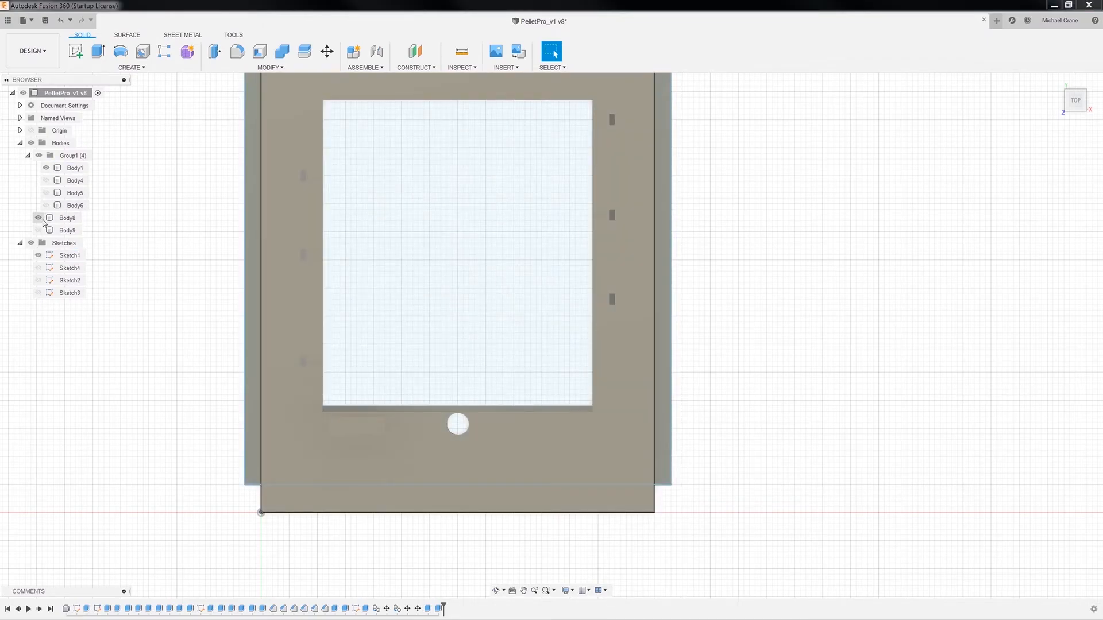
pyautogui.click(38, 218)
pyautogui.click(49, 170)
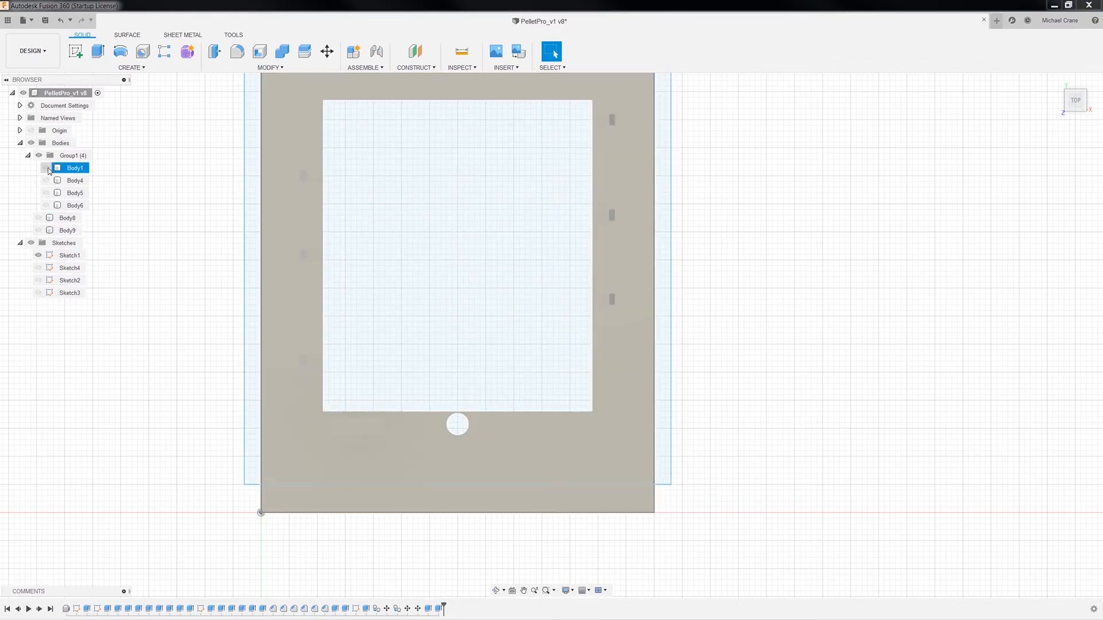
pyautogui.click(46, 168)
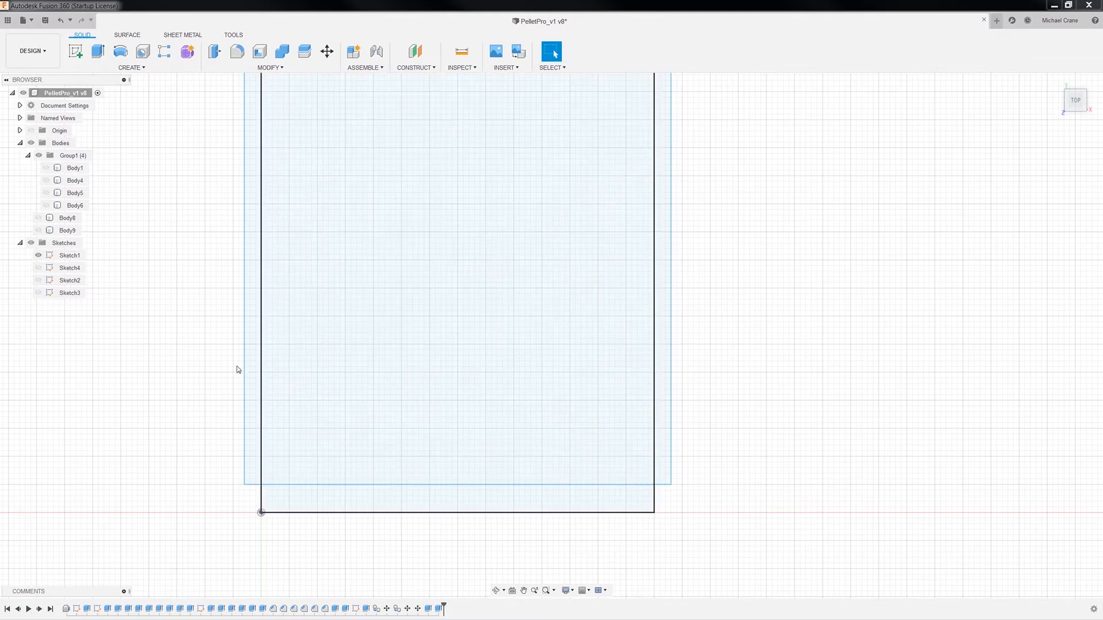
pyautogui.click(251, 370)
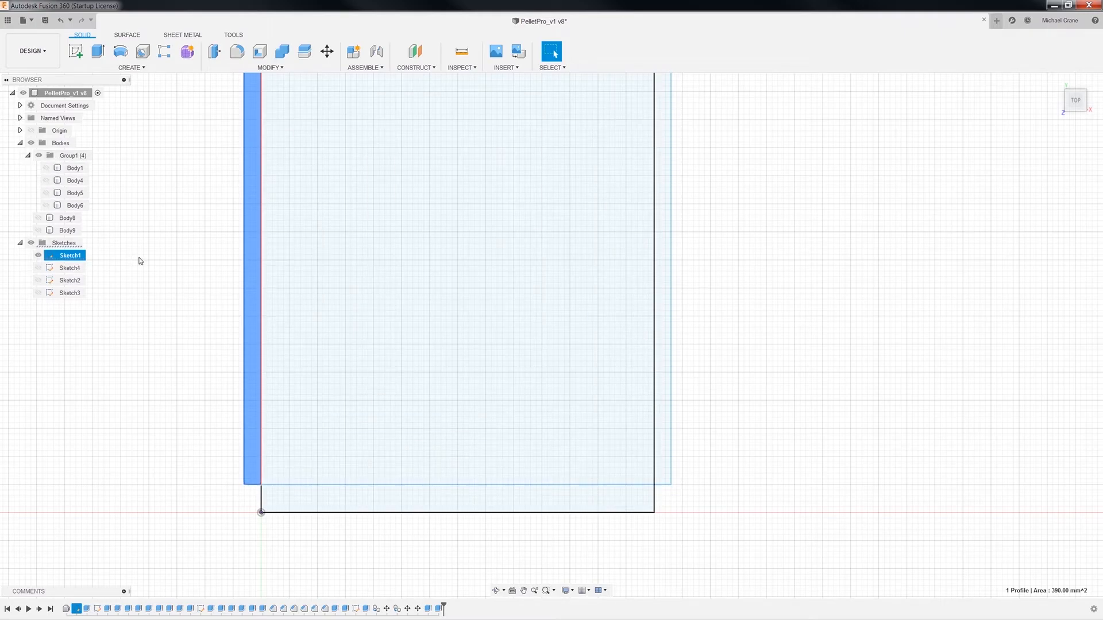
# Step: Compare Sketch1's strips with Body8 and with Body1 in the isometric view, checking the long left edges
pyautogui.click(38, 231)
pyautogui.click(38, 231)
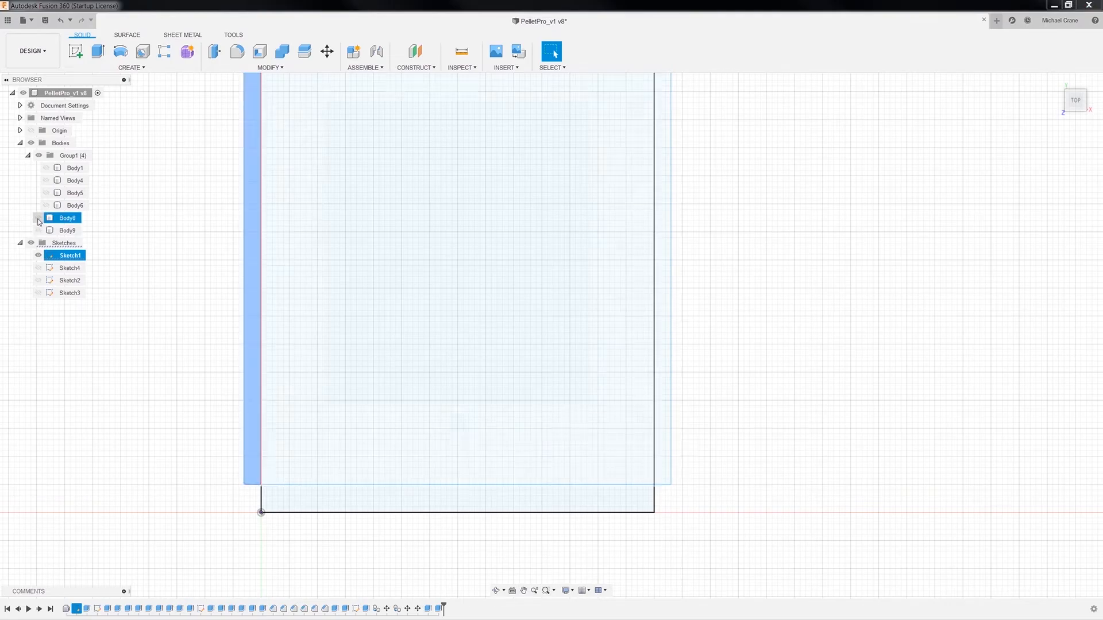
pyautogui.click(39, 218)
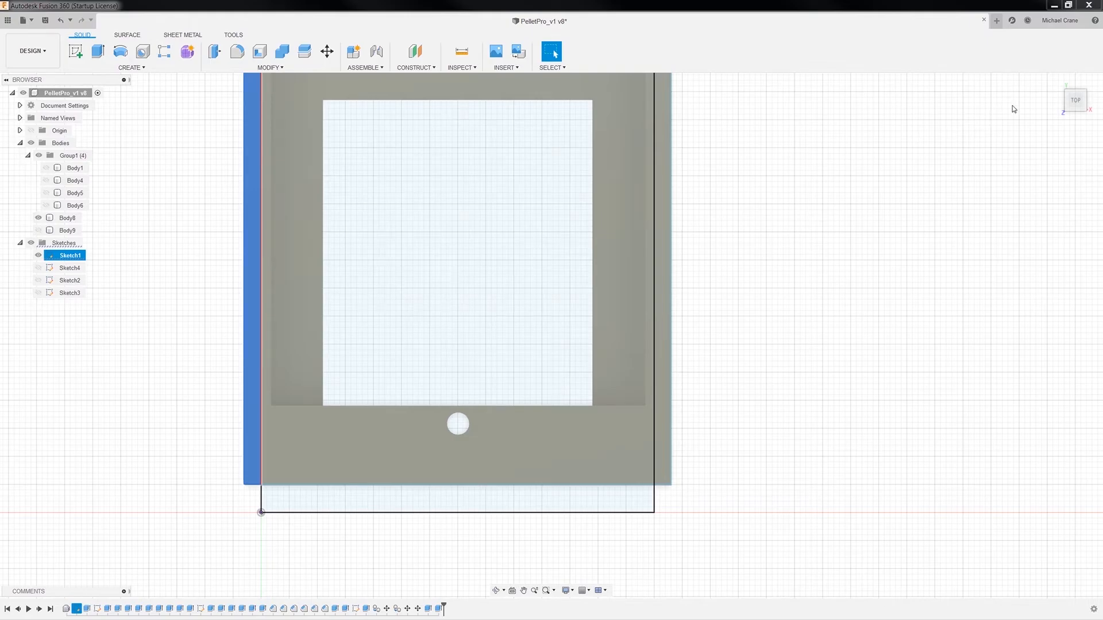
pyautogui.click(1056, 81)
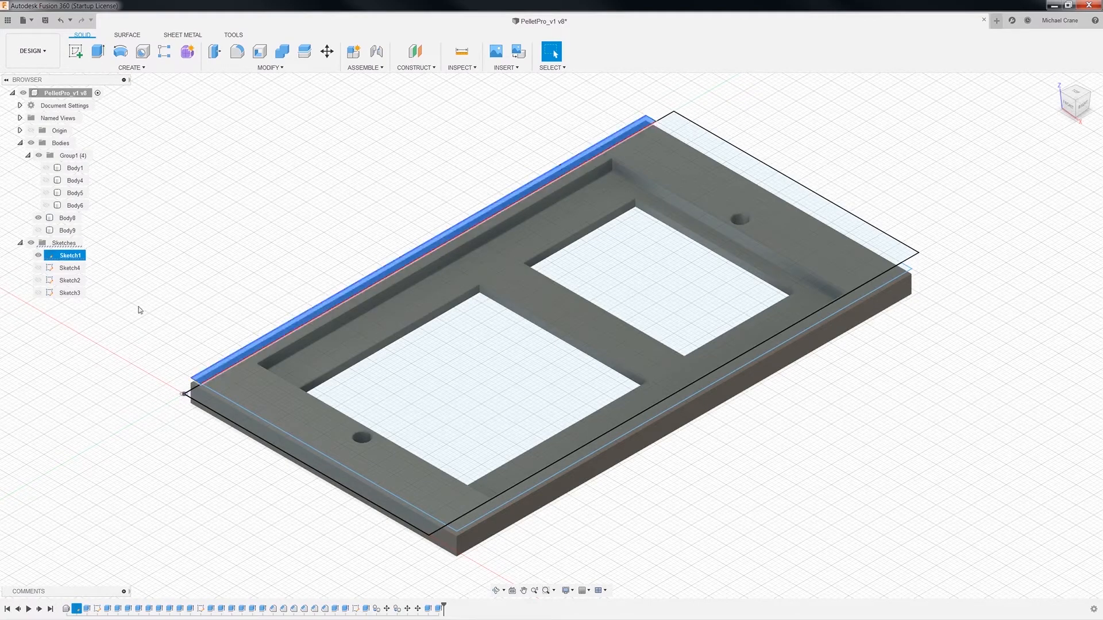
pyautogui.click(38, 217)
pyautogui.click(46, 167)
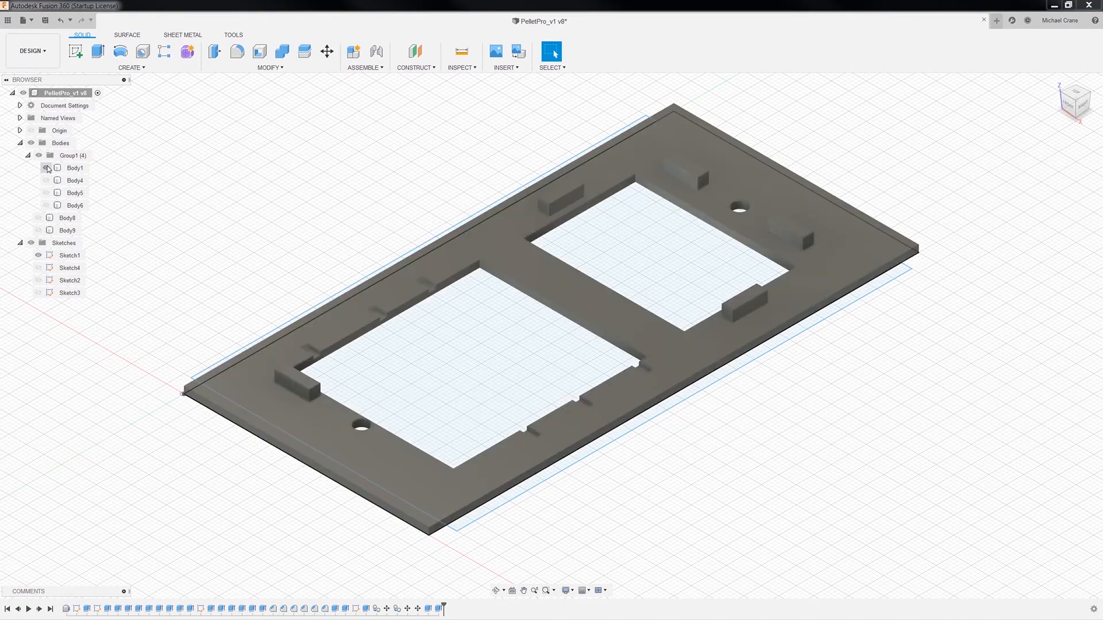
pyautogui.click(239, 352)
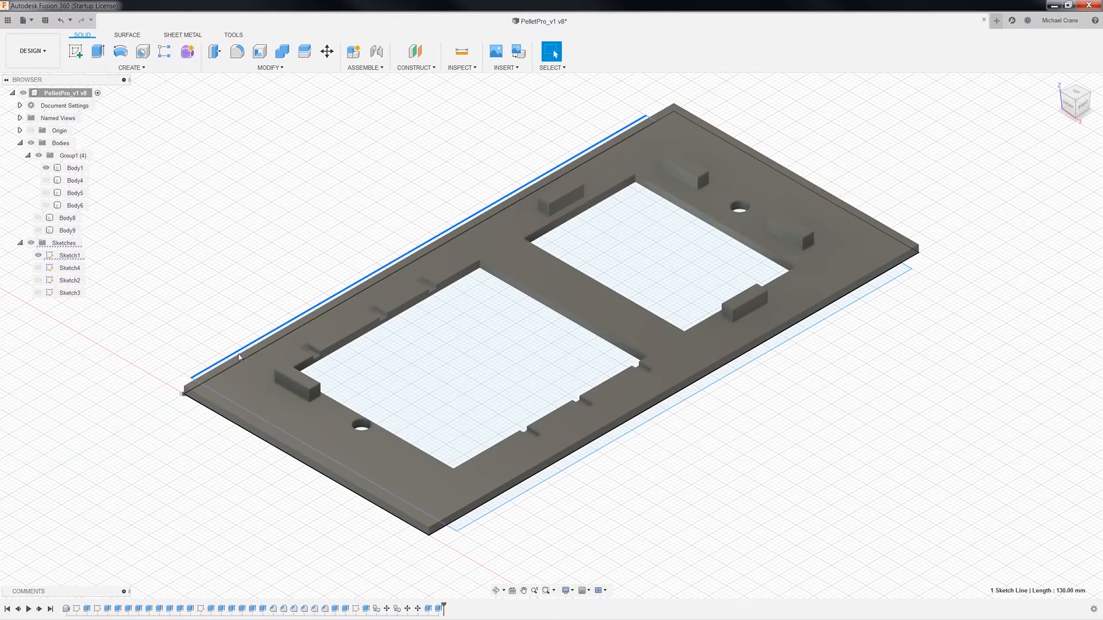
pyautogui.click(245, 360)
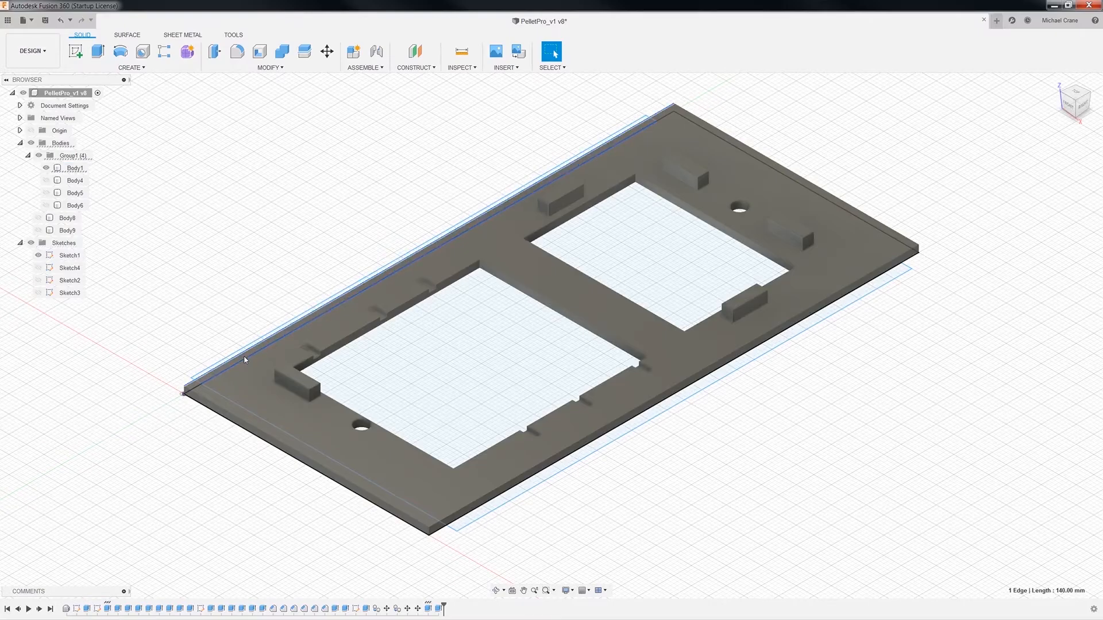
pyautogui.click(47, 169)
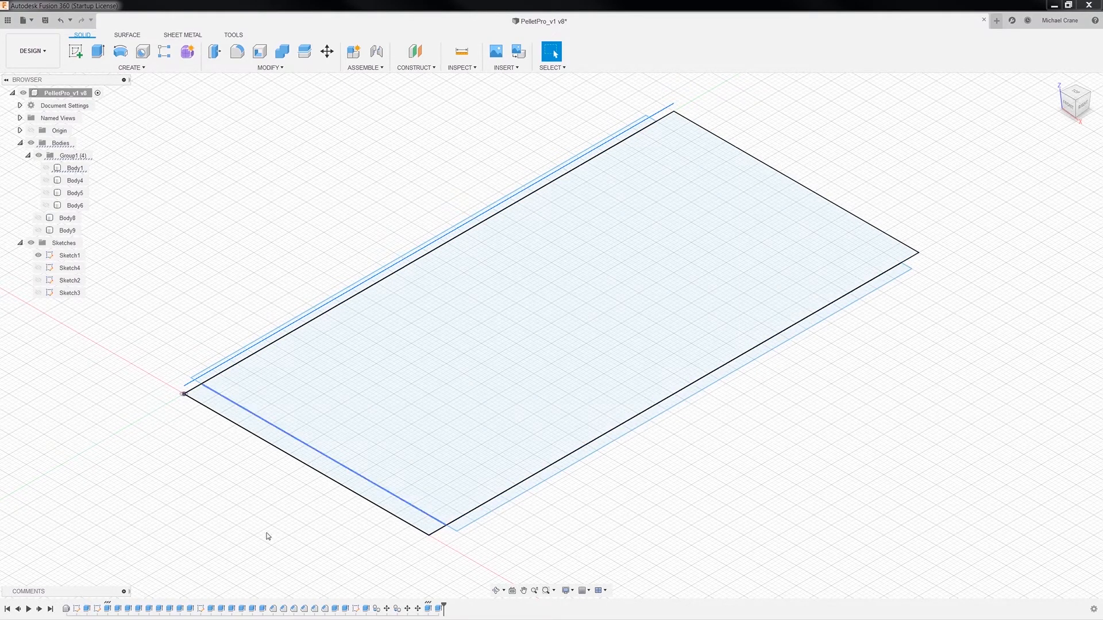
pyautogui.click(63, 260)
pyautogui.click(39, 256)
pyautogui.click(38, 255)
pyautogui.rightClick(219, 408)
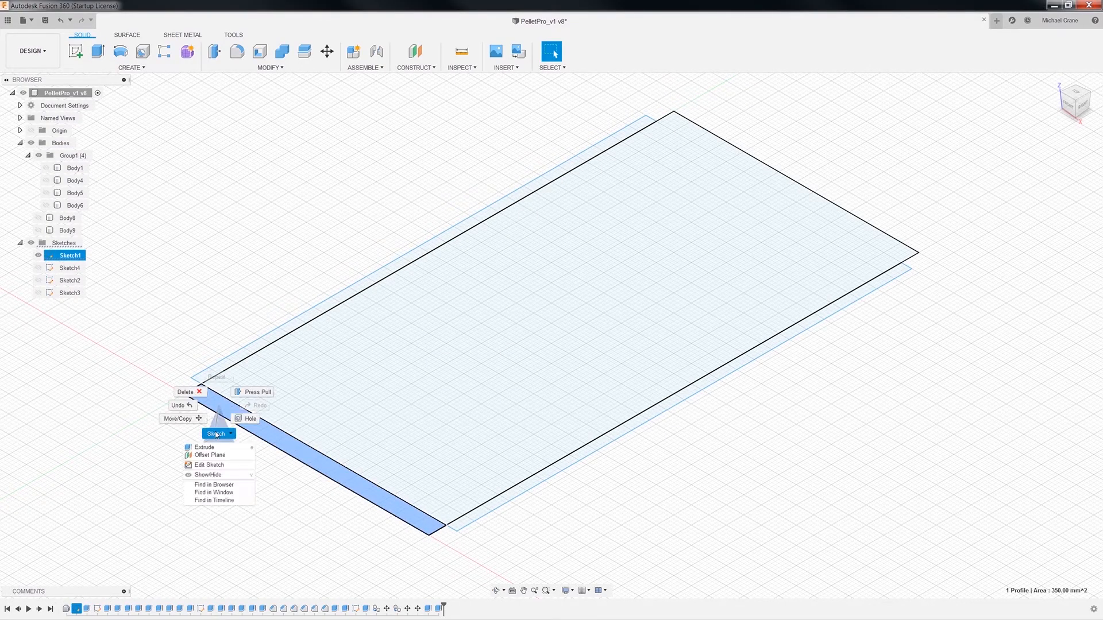
pyautogui.click(46, 168)
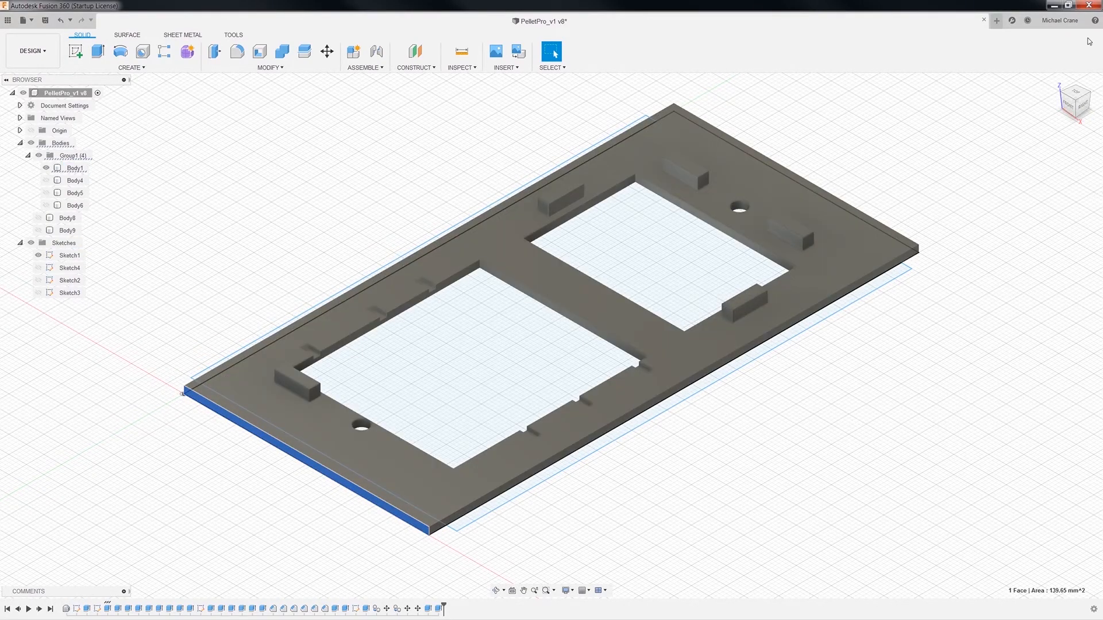
# Step: Extrude the narrow strip along Sketch1's left side so that it widens Body1
pyautogui.click(1067, 96)
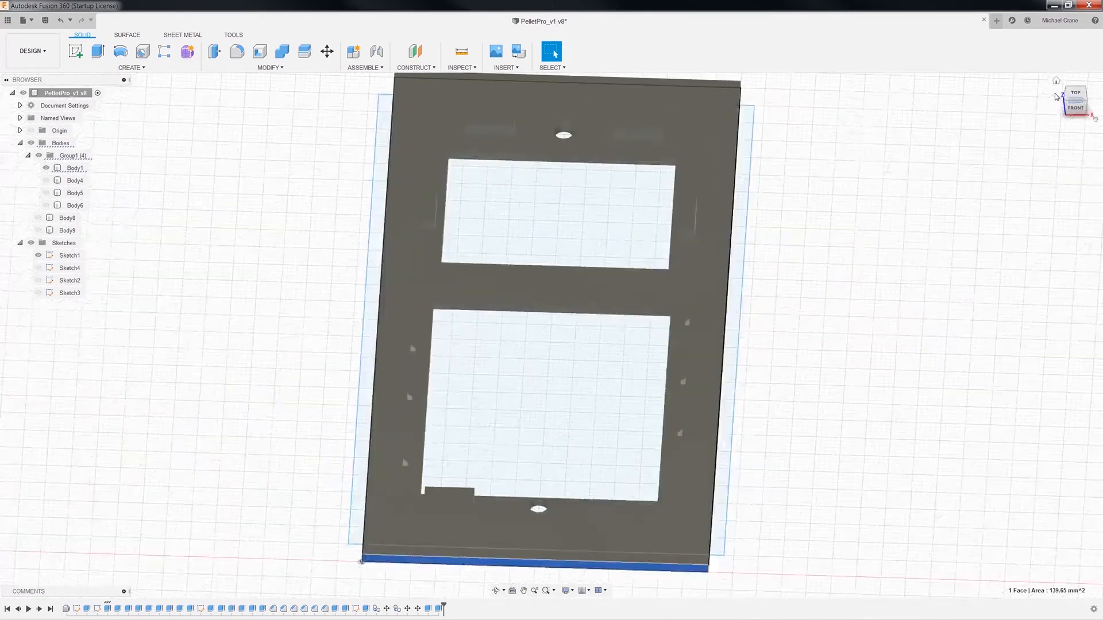
pyautogui.click(368, 392)
pyautogui.rightClick(368, 391)
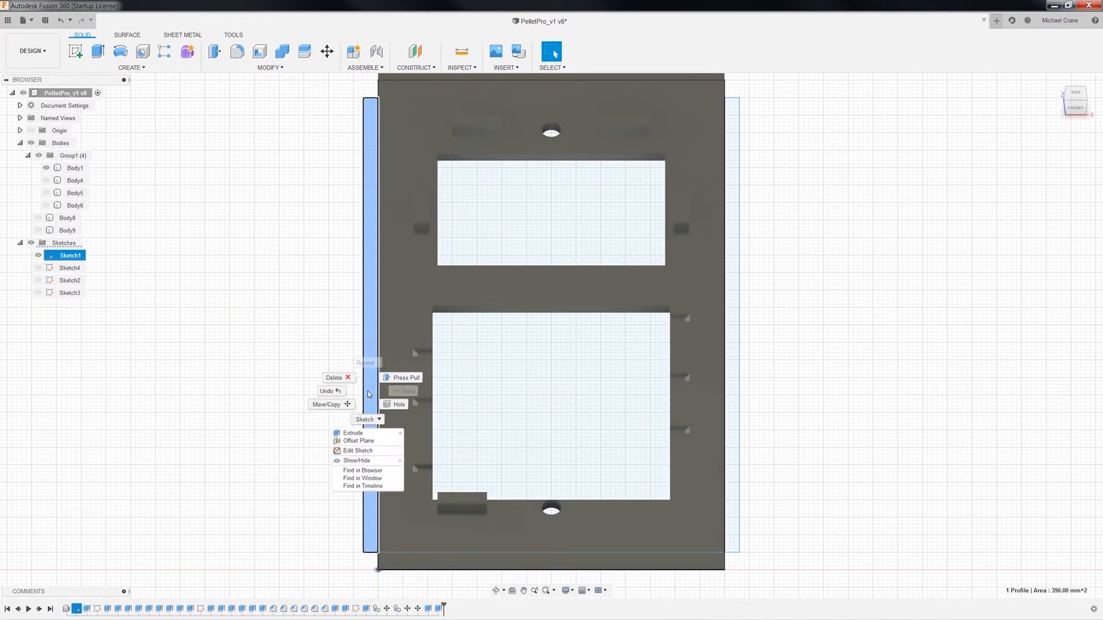
pyautogui.click(352, 434)
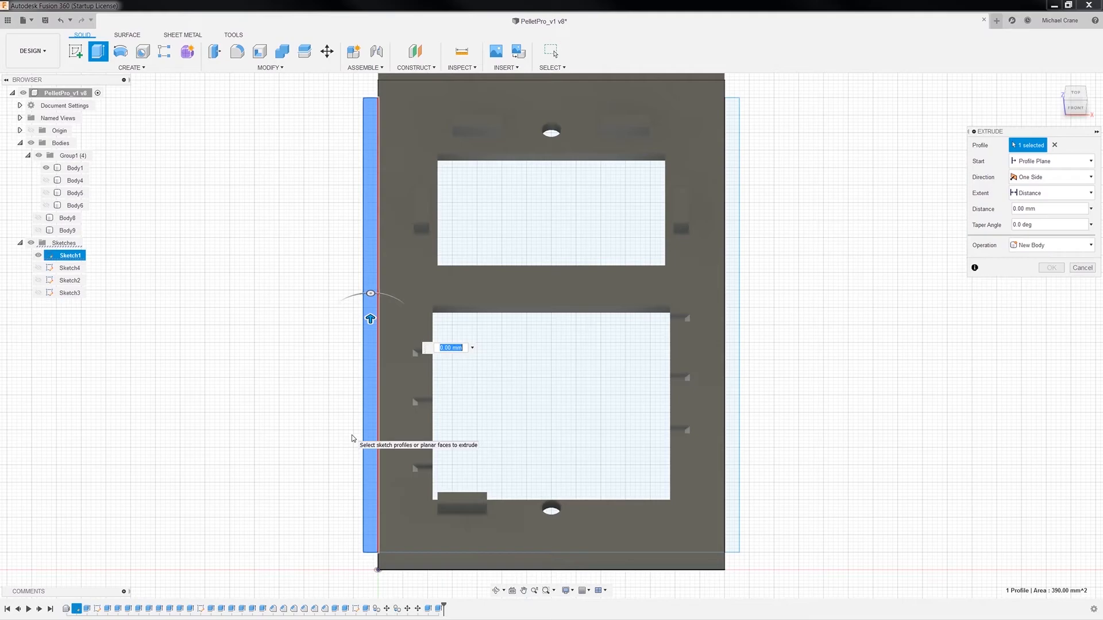
pyautogui.press('Return')
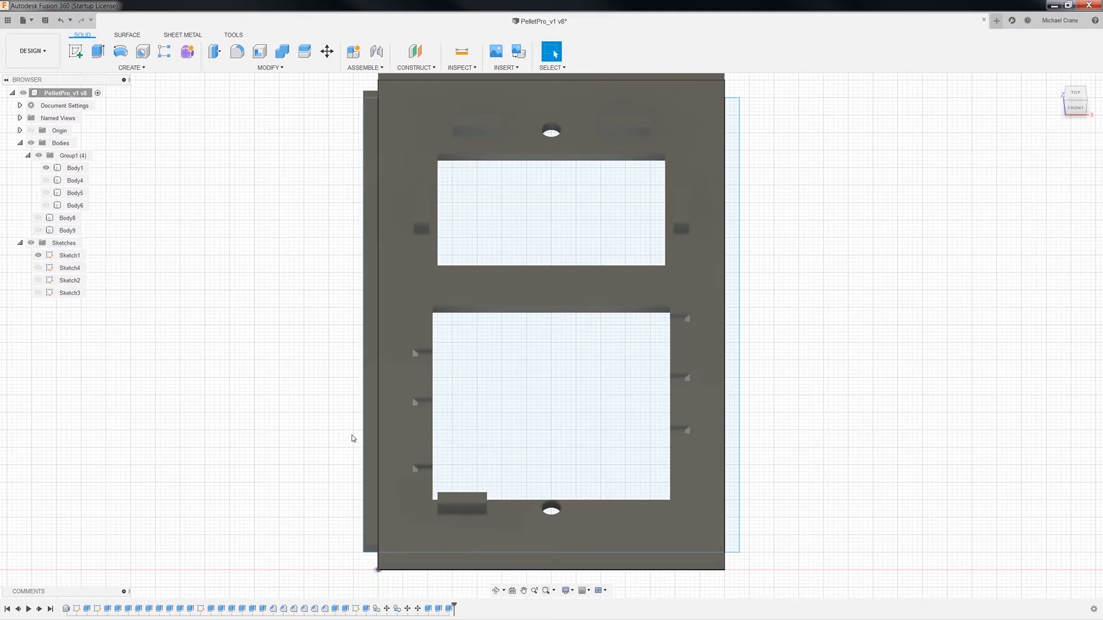
# Step: Extrude the narrow strip along Sketch1's right side onto Body1 and return to the isometric view
pyautogui.click(739, 281)
pyautogui.rightClick(735, 280)
pyautogui.click(719, 320)
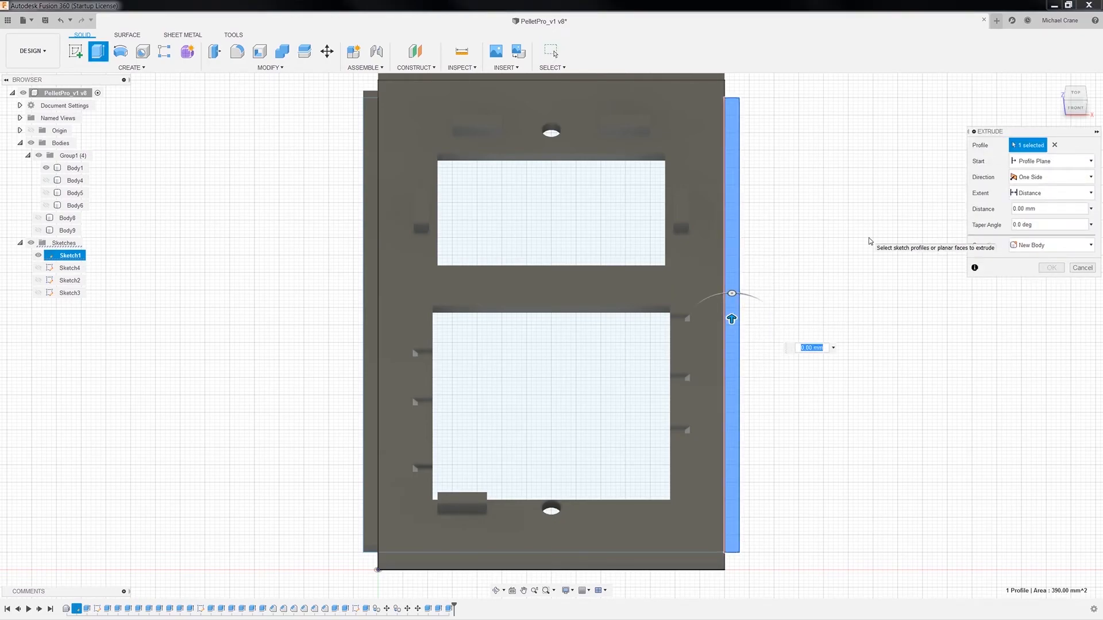
pyautogui.press('Return')
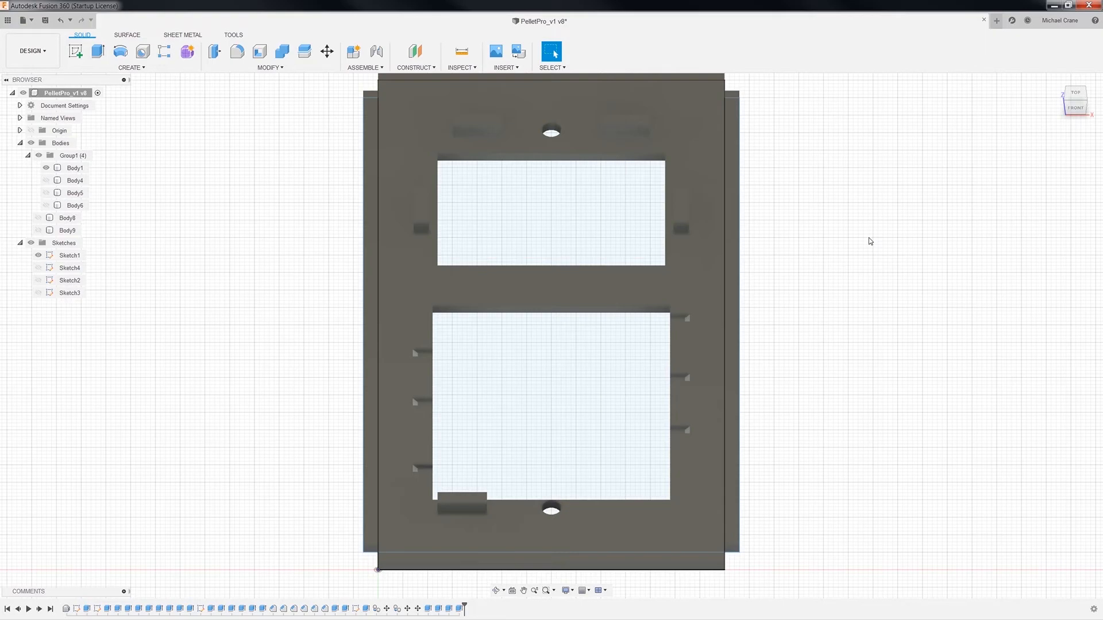
pyautogui.click(1055, 81)
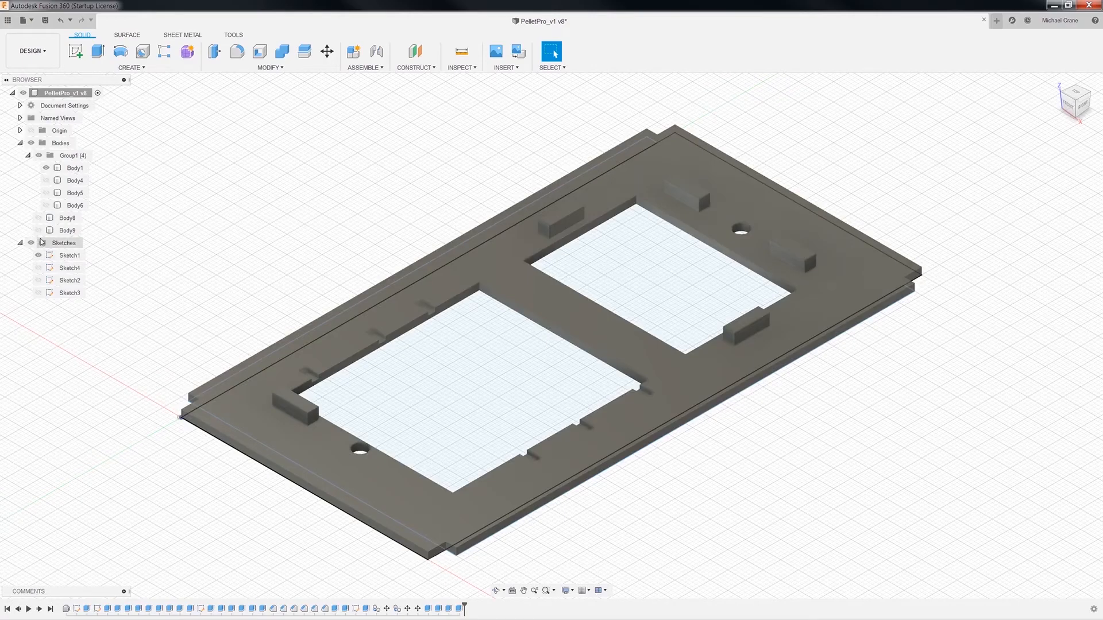
# Step: Hide Group1 and extrude the strip at Sketch1's lower end, beside the origin, by 2 mm as a new body
pyautogui.click(39, 155)
pyautogui.click(259, 460)
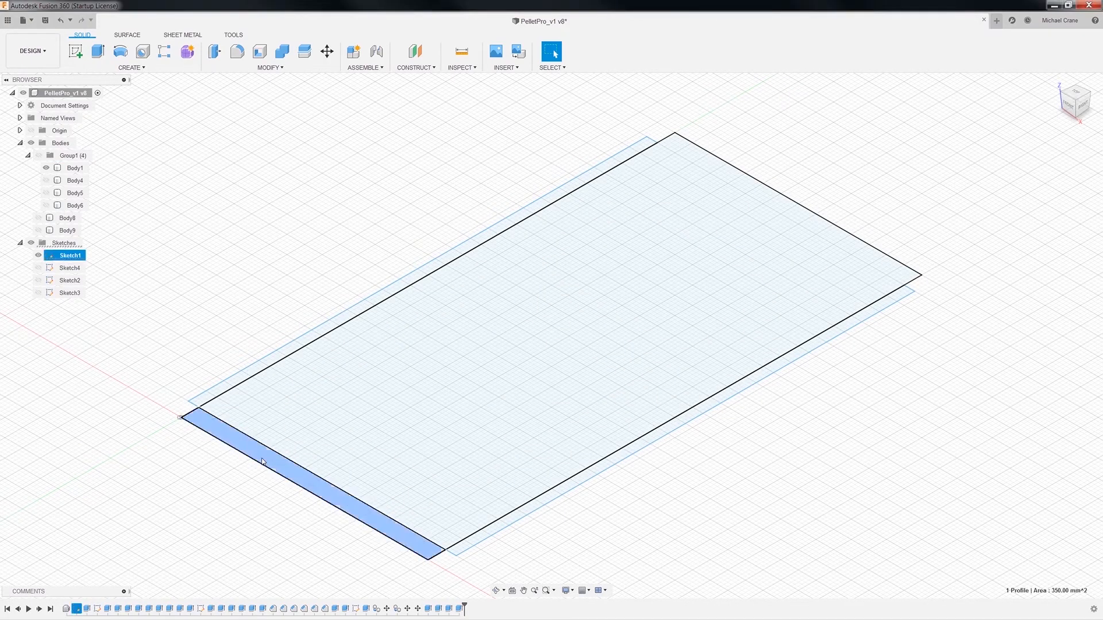
pyautogui.rightClick(263, 462)
pyautogui.click(248, 501)
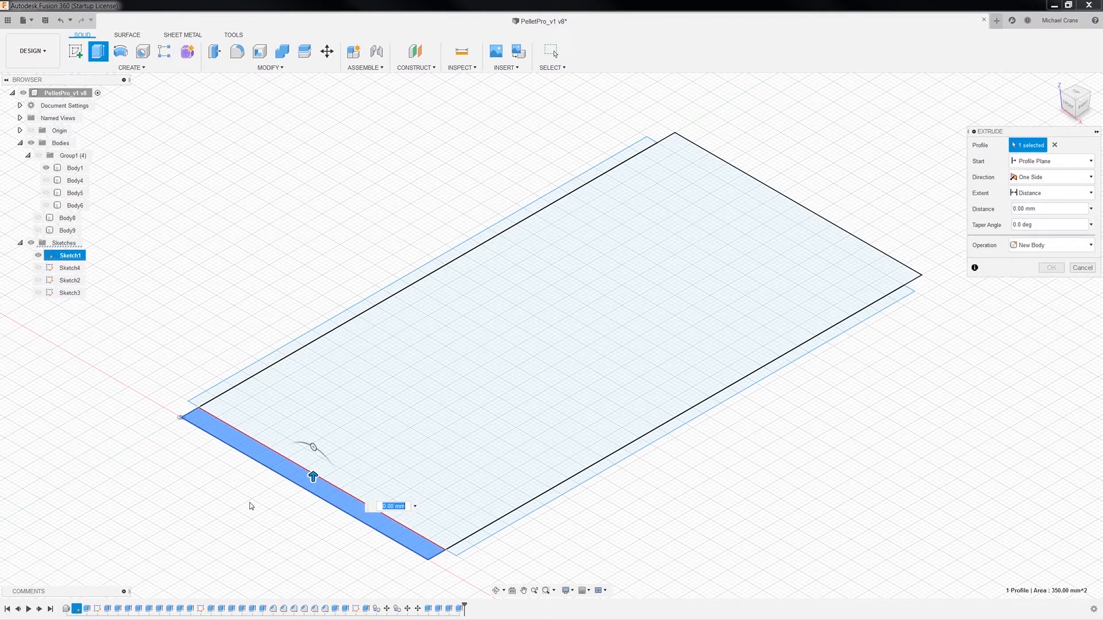
pyautogui.write('2')
pyautogui.press('Return')
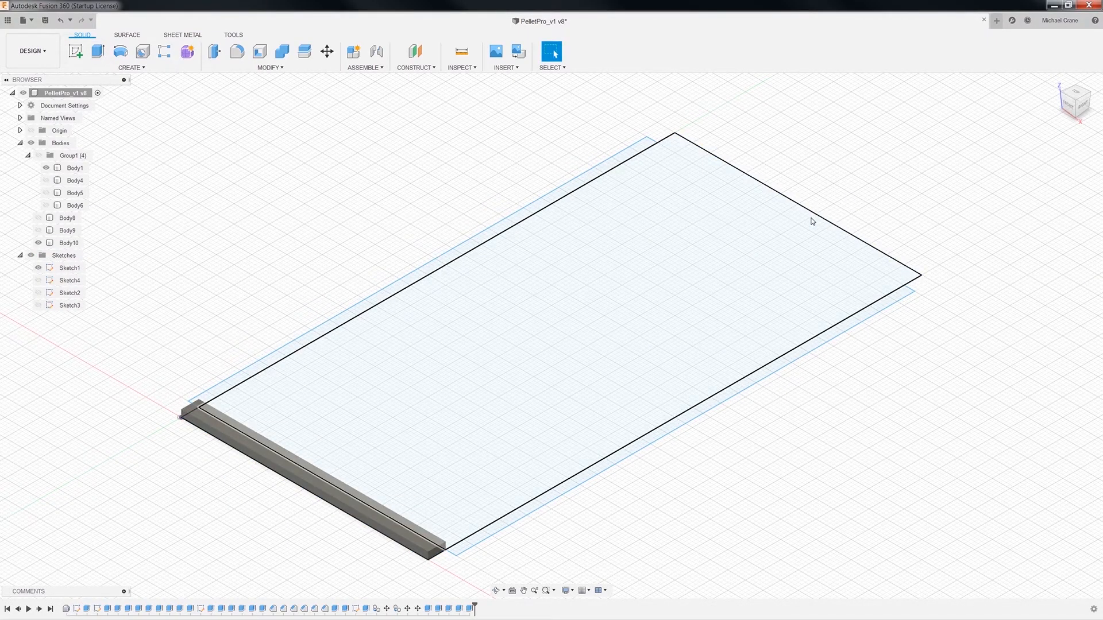
# Step: Delete the last extrusion, which made the separate end-strip body beside the origin
pyautogui.click(808, 223)
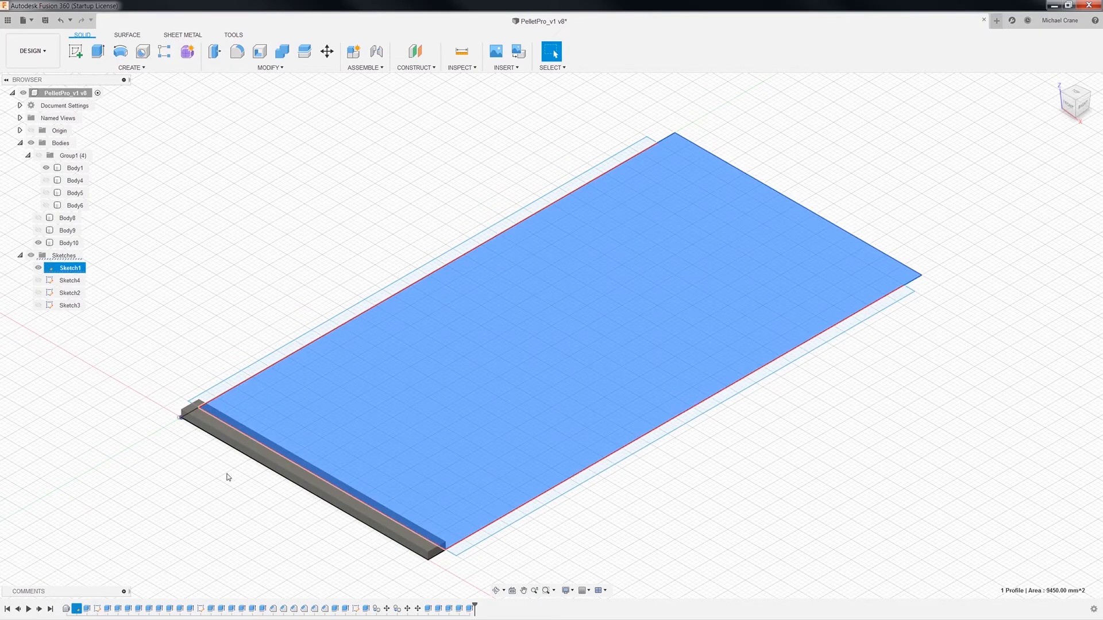
pyautogui.click(244, 444)
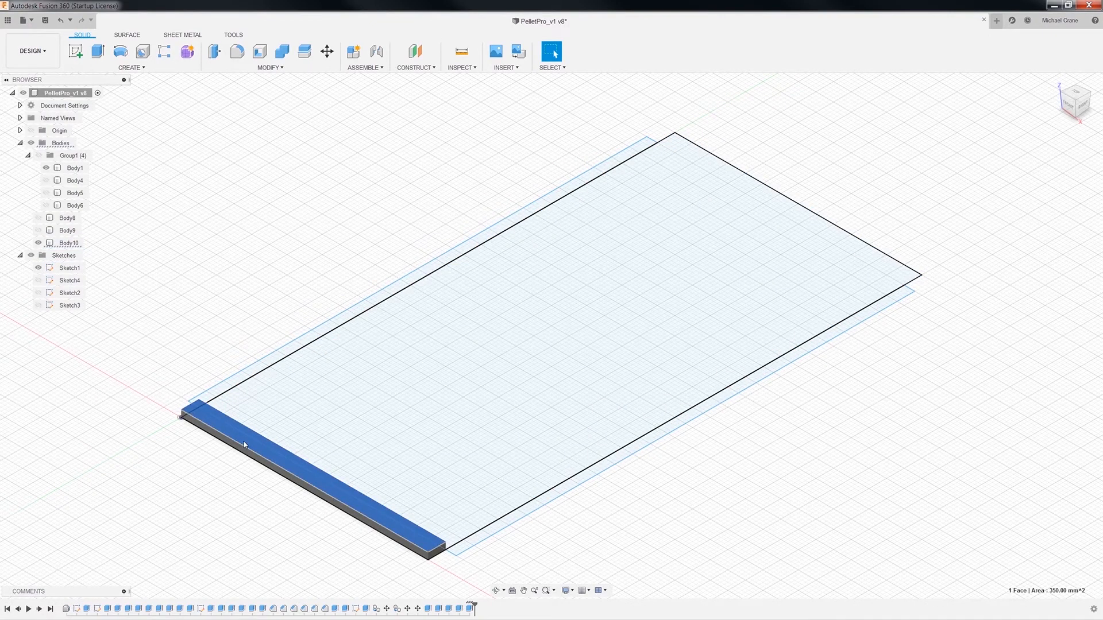
pyautogui.click(469, 608)
pyautogui.rightClick(468, 608)
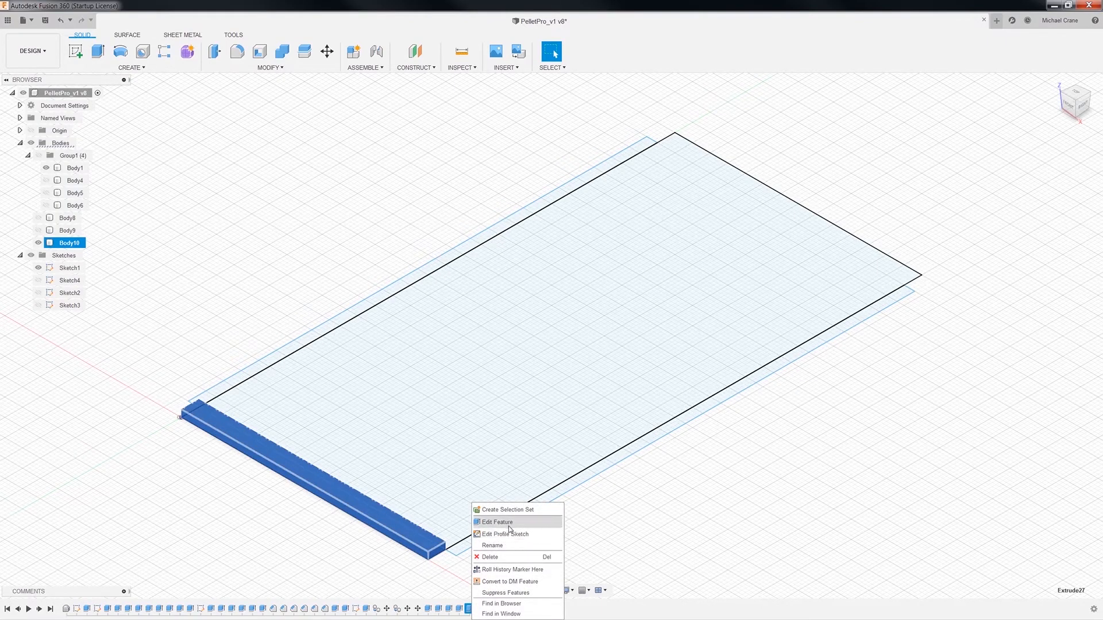
pyautogui.click(497, 555)
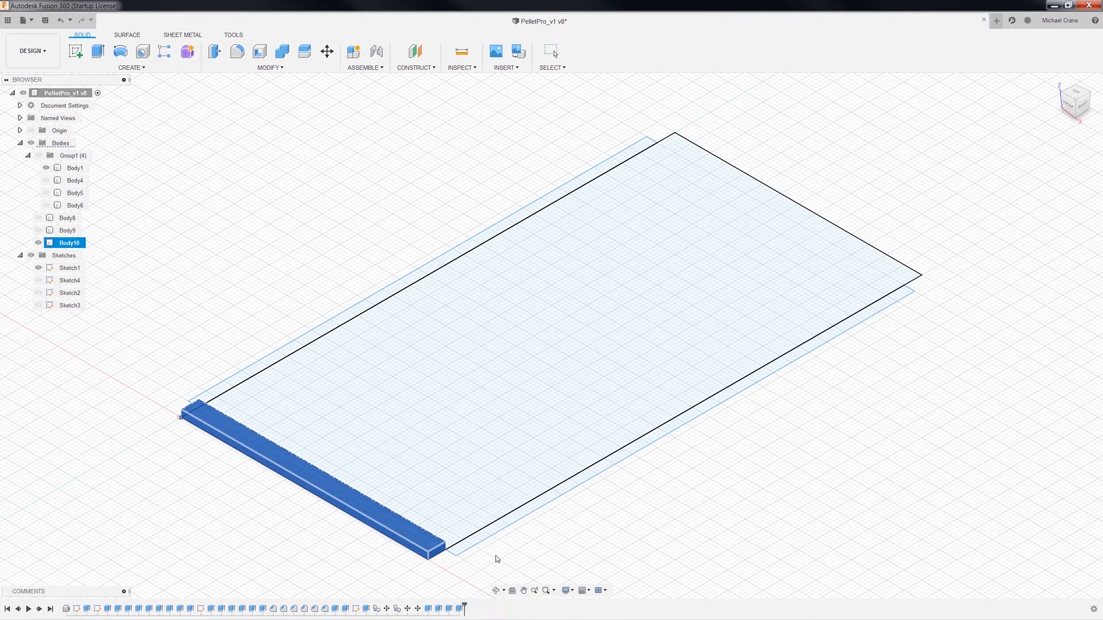
pyautogui.click(413, 543)
pyautogui.rightClick(412, 542)
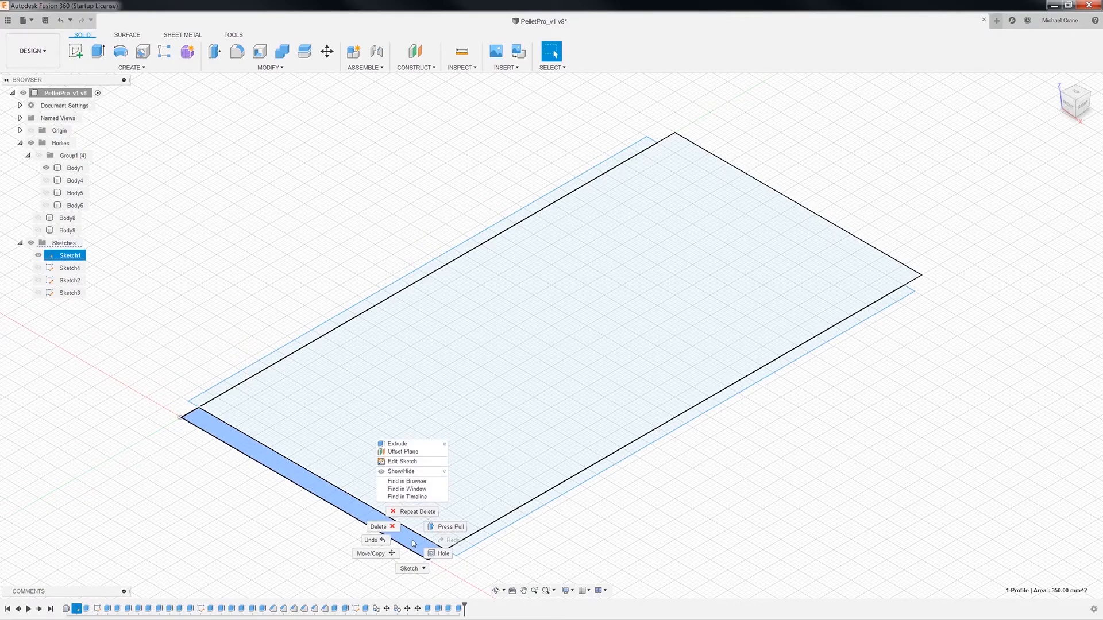
pyautogui.click(425, 444)
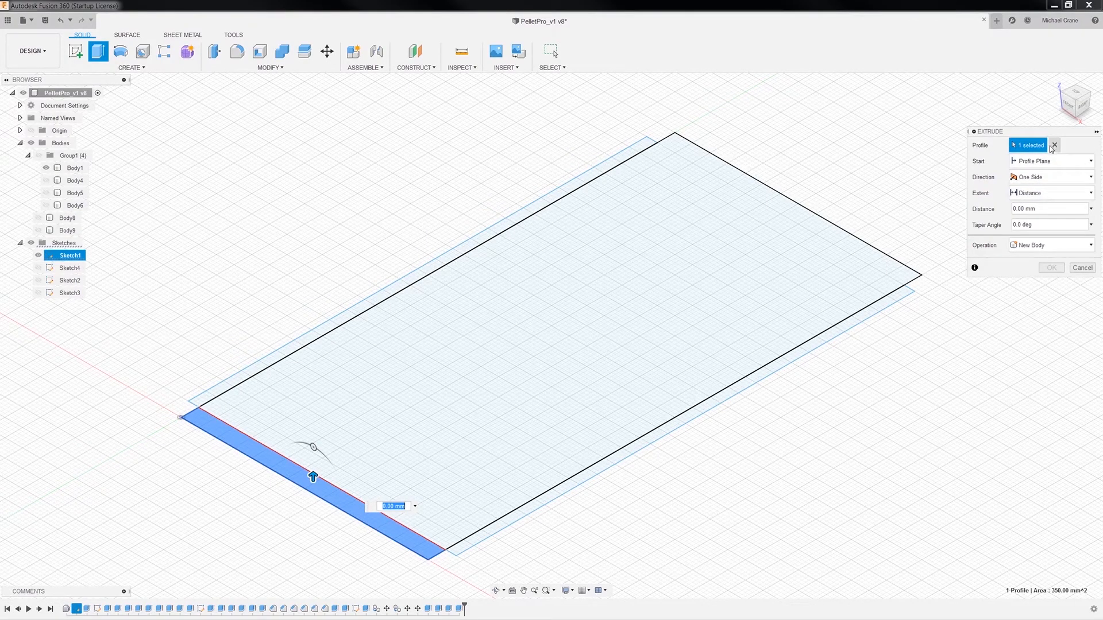
pyautogui.click(1040, 245)
pyautogui.click(1023, 271)
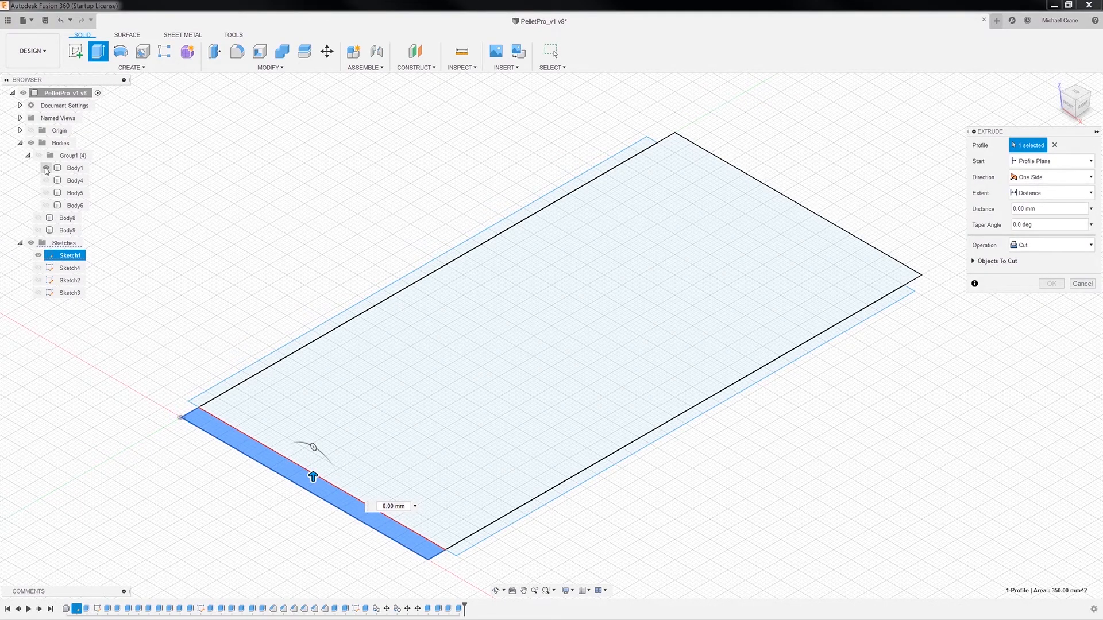
pyautogui.click(45, 168)
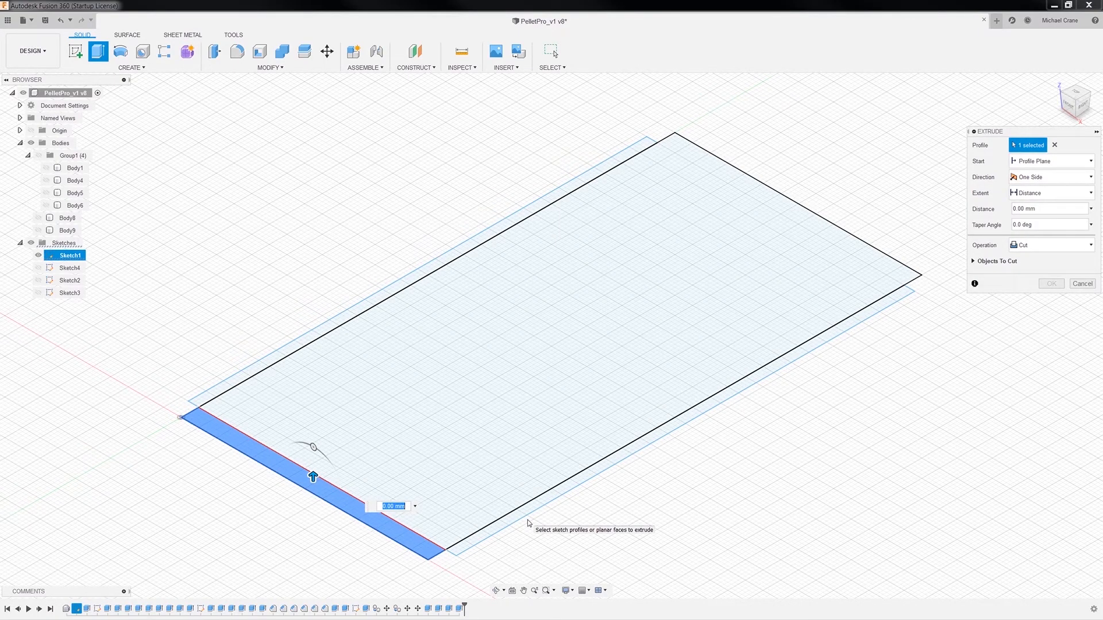
pyautogui.write('2')
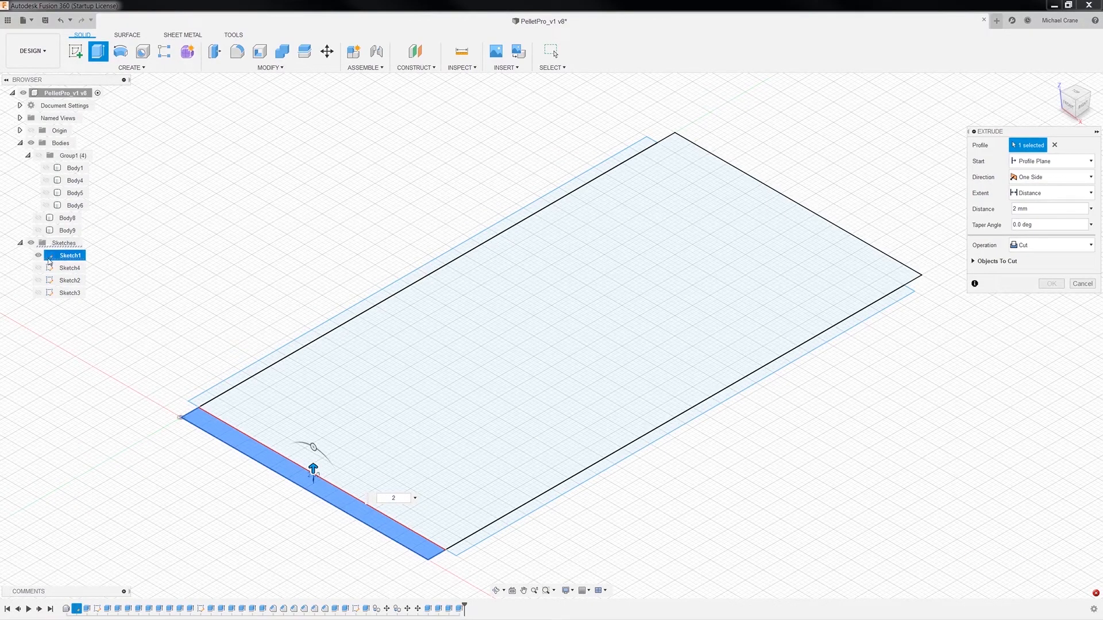
pyautogui.click(38, 256)
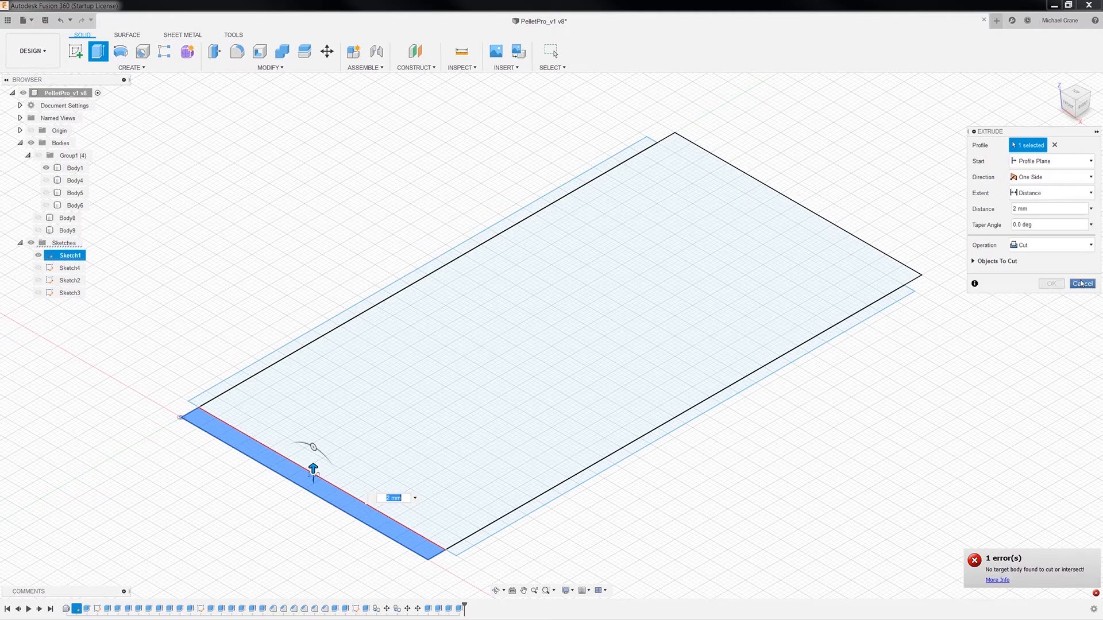
pyautogui.click(1082, 284)
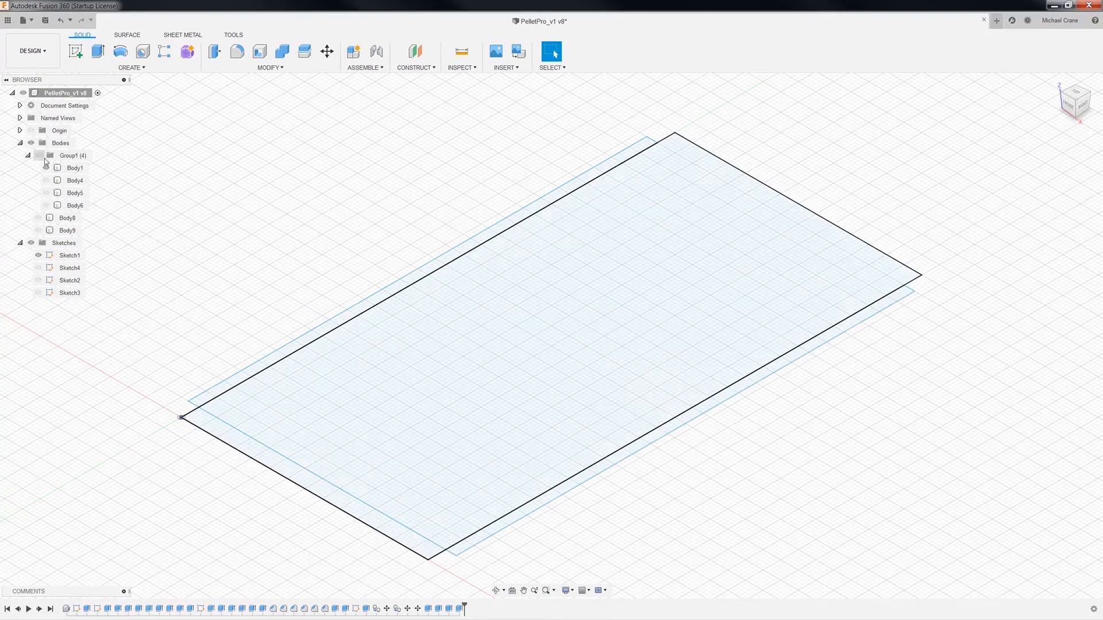
# Step: Show Group1 again and inspect the underside of Body1 around the end strip beside the origin
pyautogui.click(39, 155)
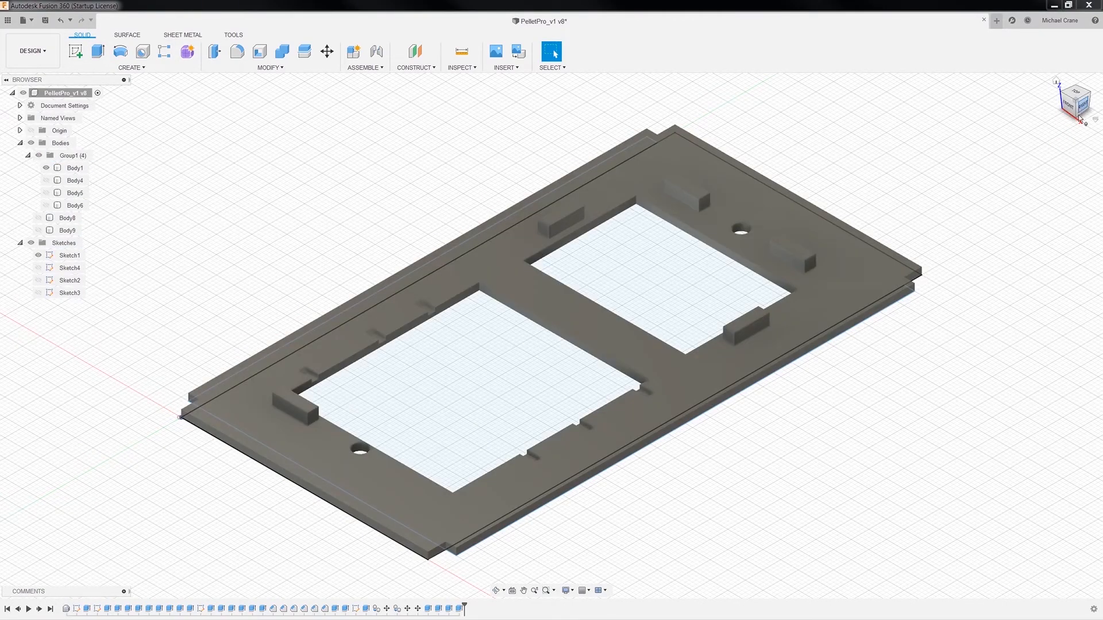
pyautogui.click(495, 591)
pyautogui.moveTo(707, 534); pyautogui.dragTo(689, 396)
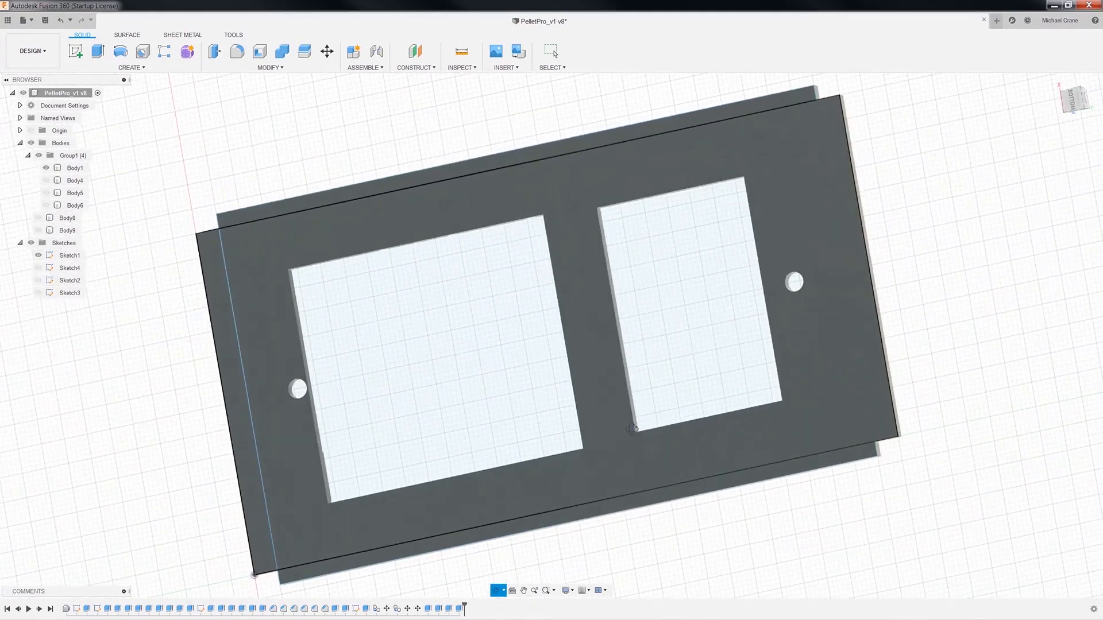
pyautogui.click(1084, 110)
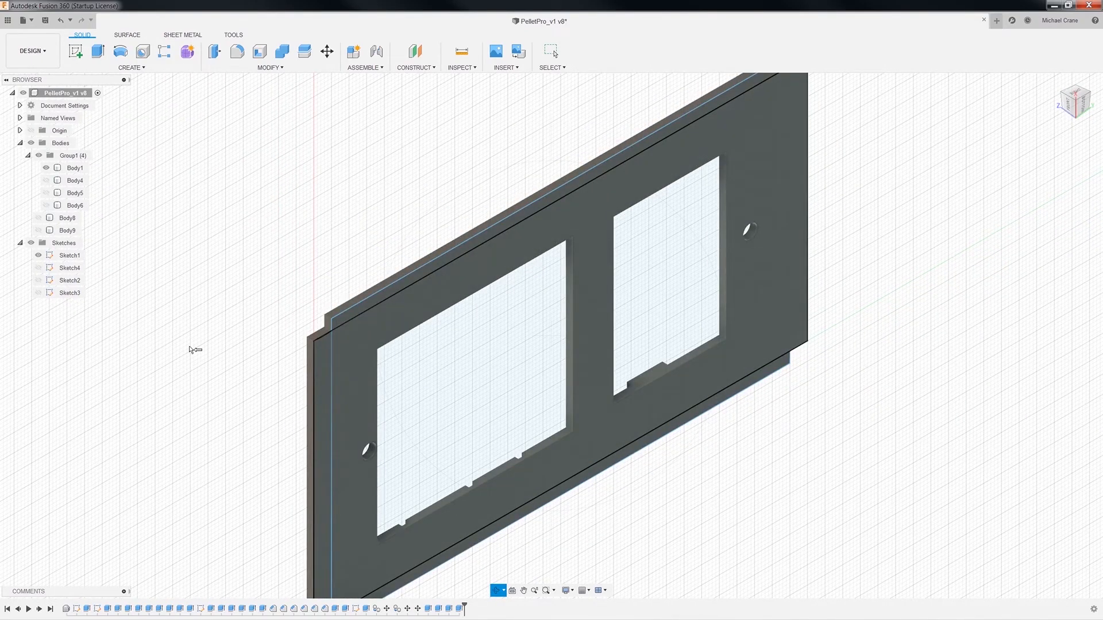
pyautogui.press('Escape')
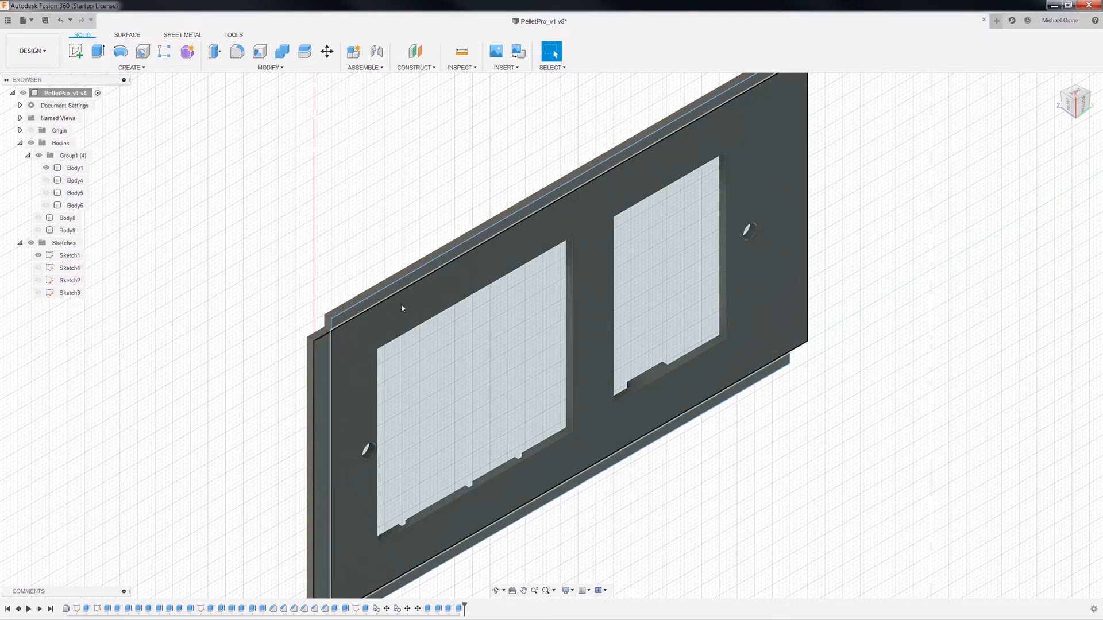
# Step: Try to cut Body1 by 2 mm with both the end strip and the large main profile of Sketch1, and undo it
pyautogui.rightClick(322, 365)
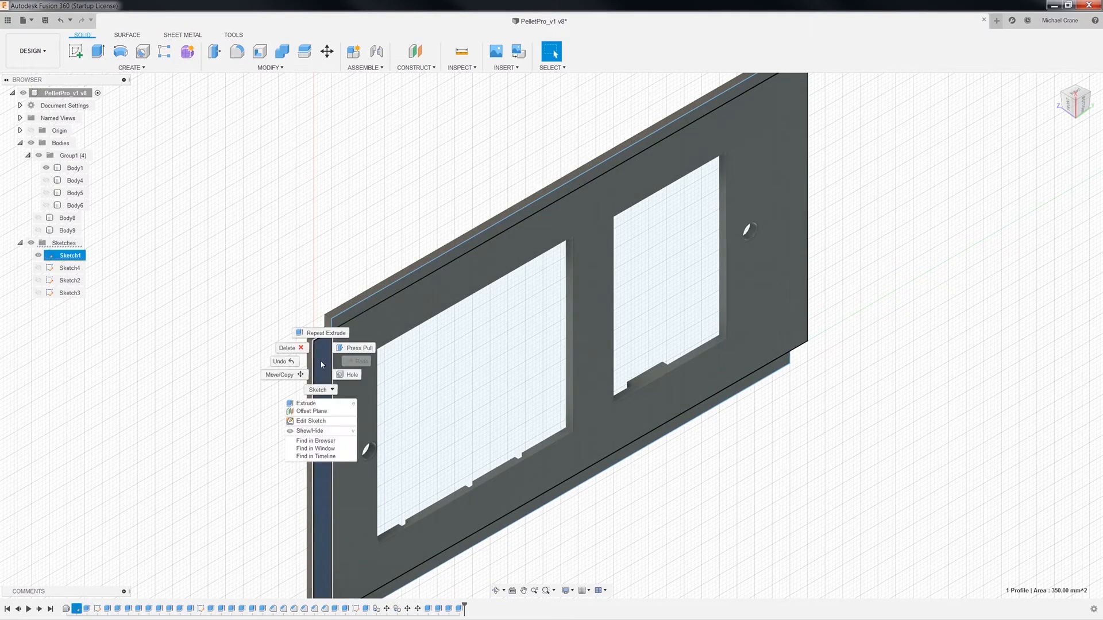
pyautogui.click(322, 402)
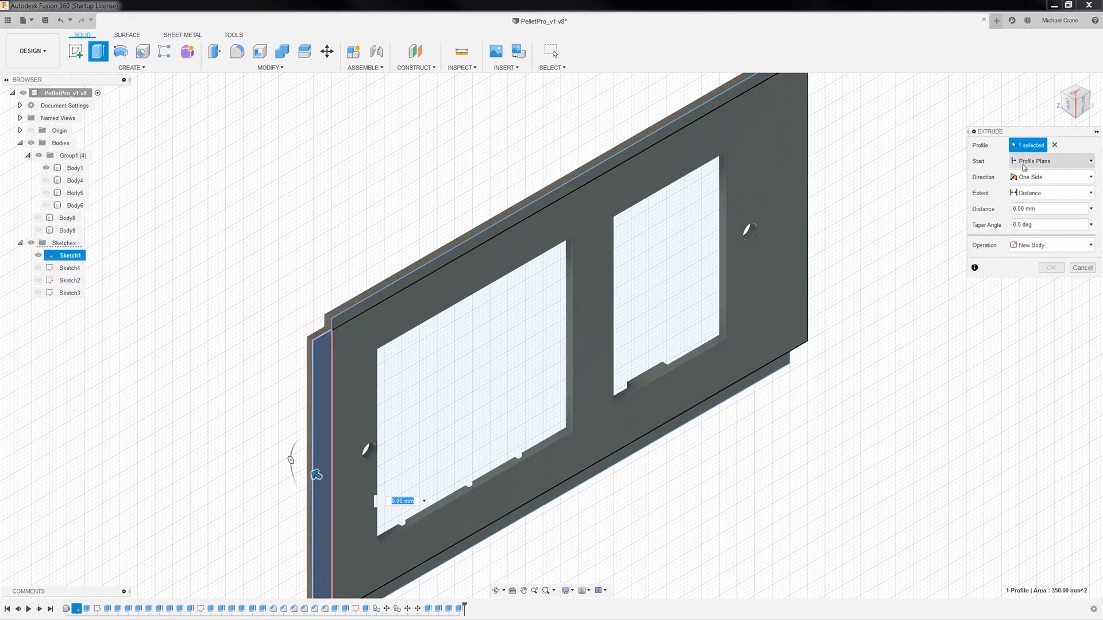
pyautogui.click(1027, 248)
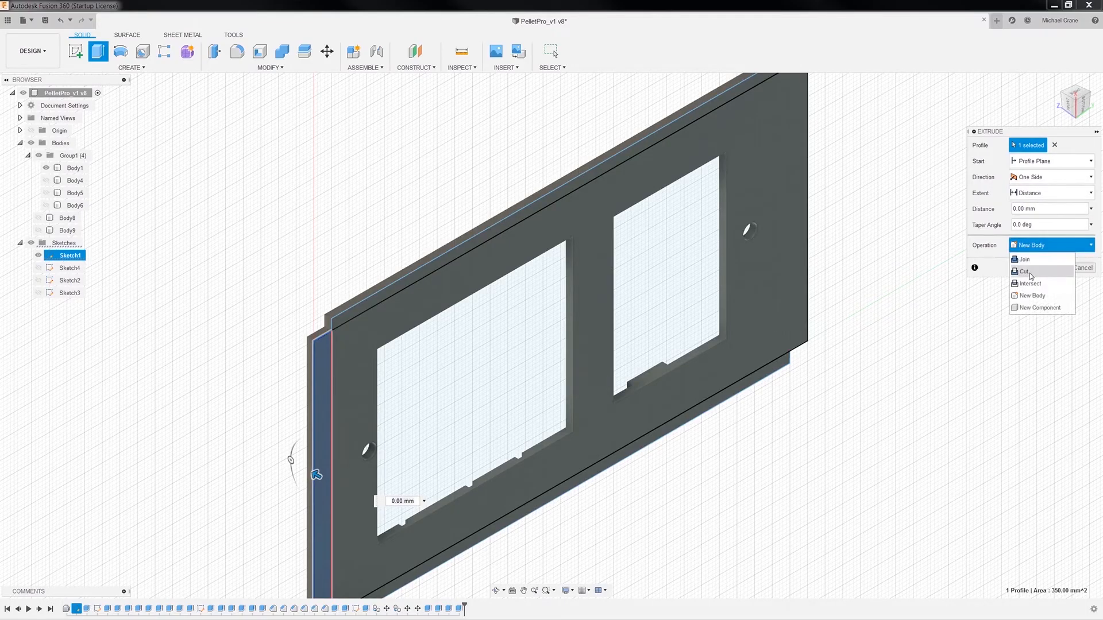
pyautogui.click(1028, 275)
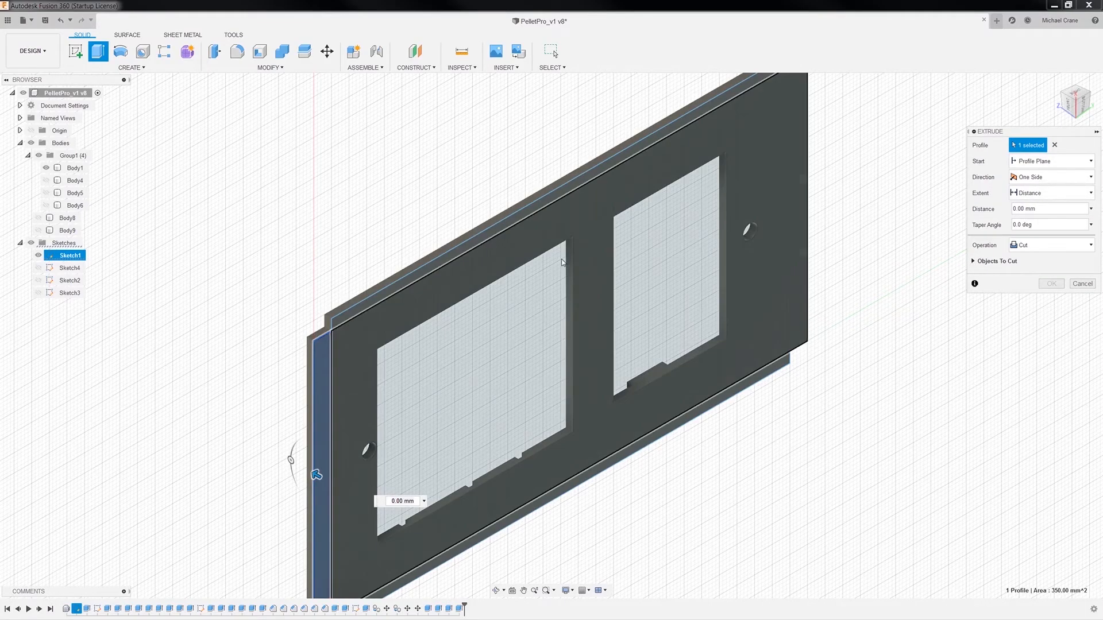
pyautogui.click(366, 334)
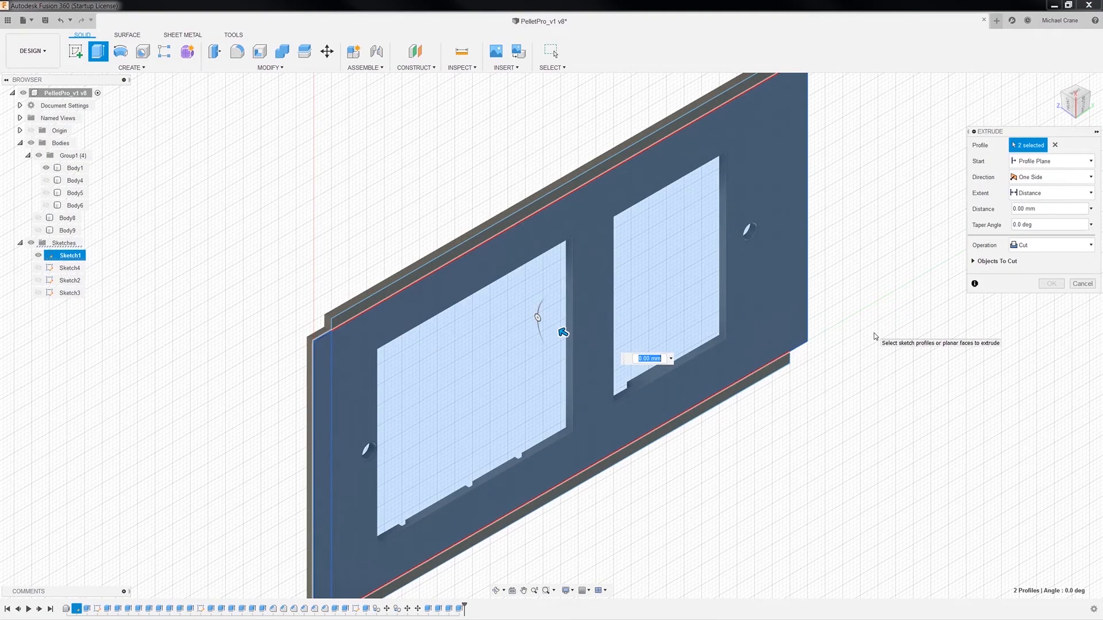
pyautogui.write('2')
pyautogui.press('Return')
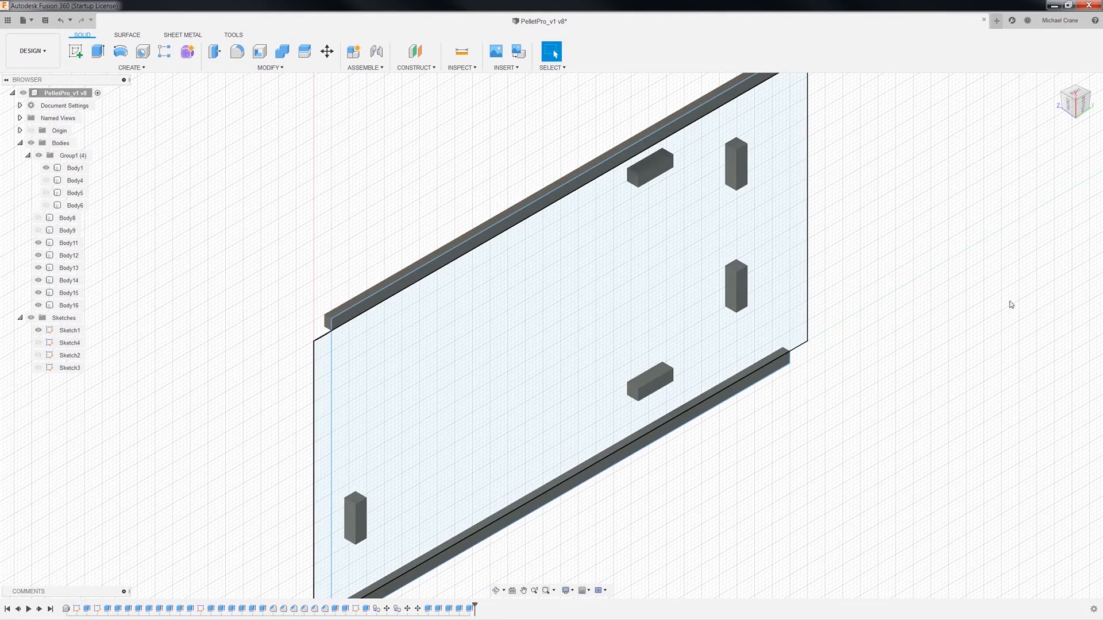
pyautogui.click(58, 22)
# Step: Cut the end strip beside the origin out of Body1 by extruding only its Sketch1 profile about 2.59 mm
pyautogui.click(320, 361)
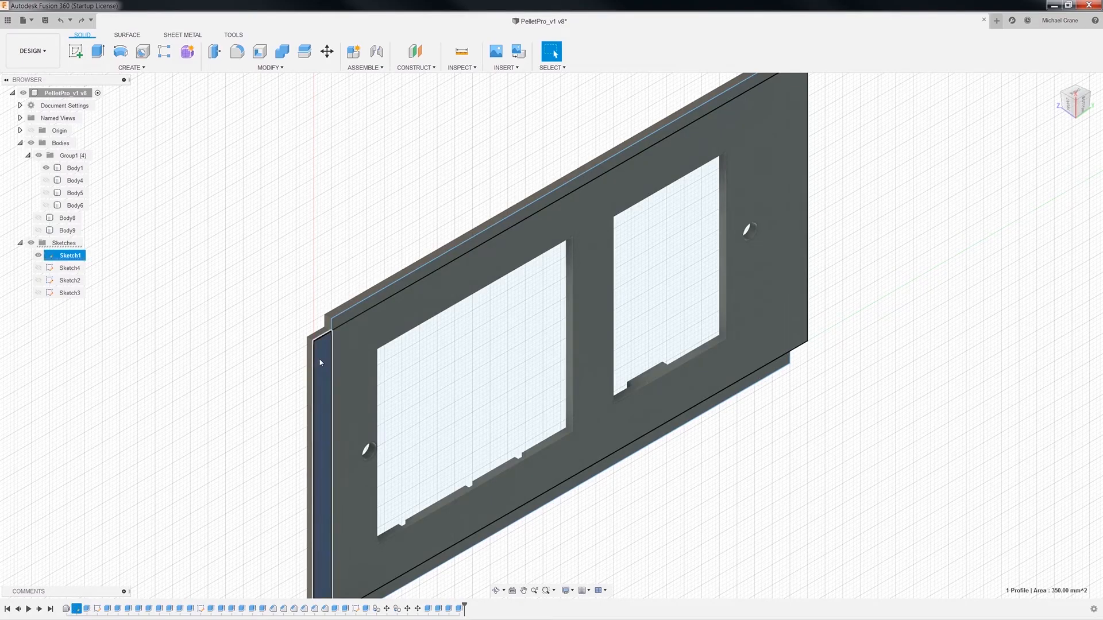
pyautogui.rightClick(320, 362)
pyautogui.click(307, 403)
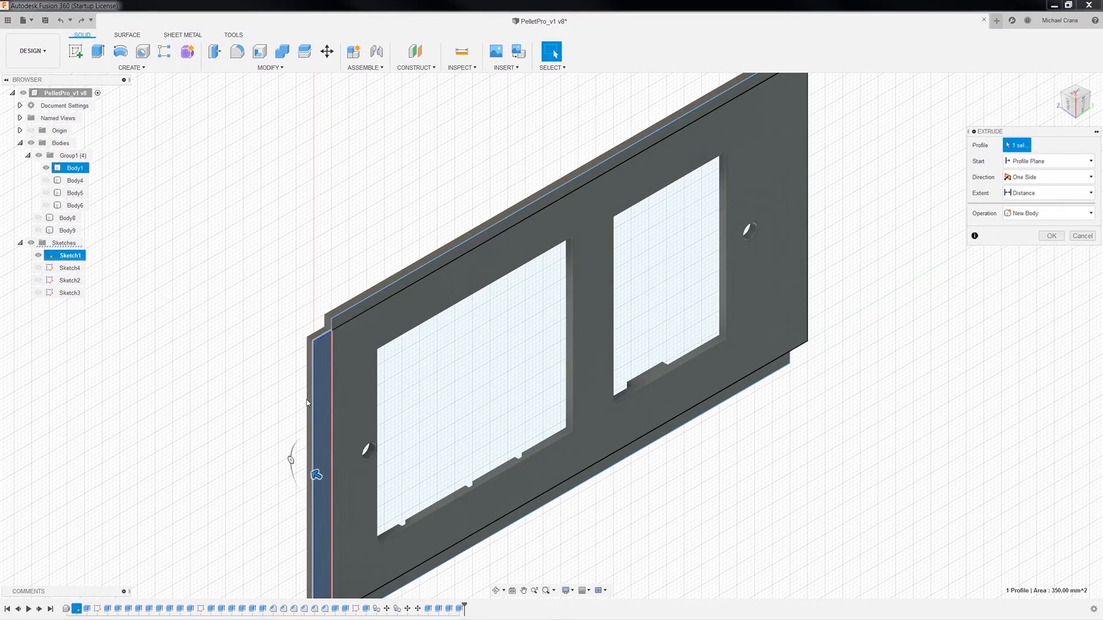
pyautogui.moveTo(316, 475)
pyautogui.mouseDown()
pyautogui.moveTo(305, 468)
pyautogui.moveTo(306, 479)
pyautogui.mouseUp()
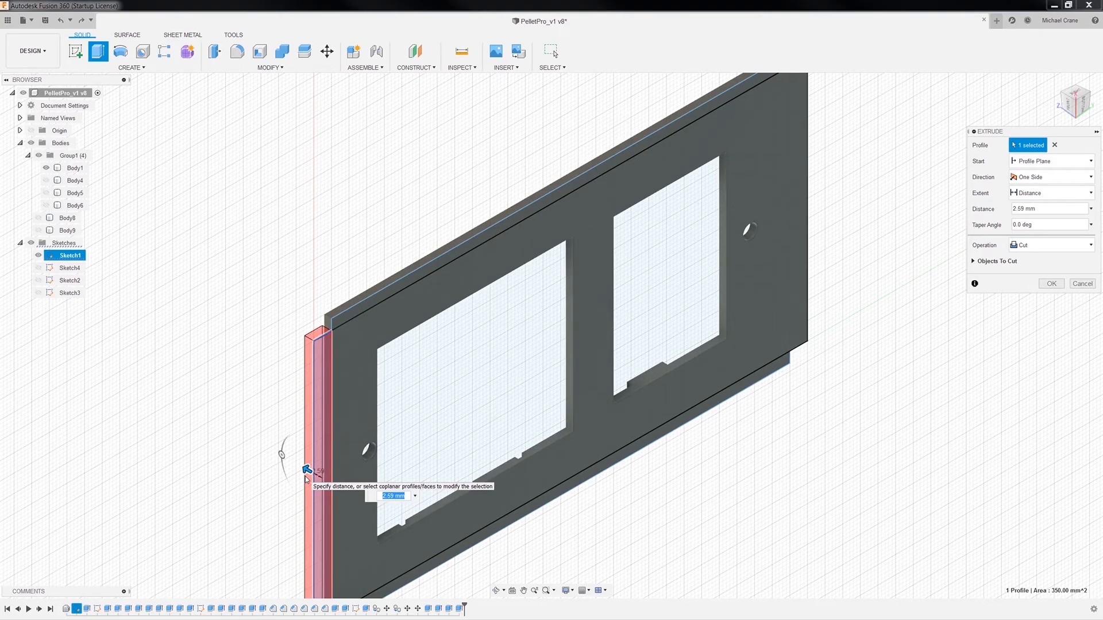
pyautogui.press('Return')
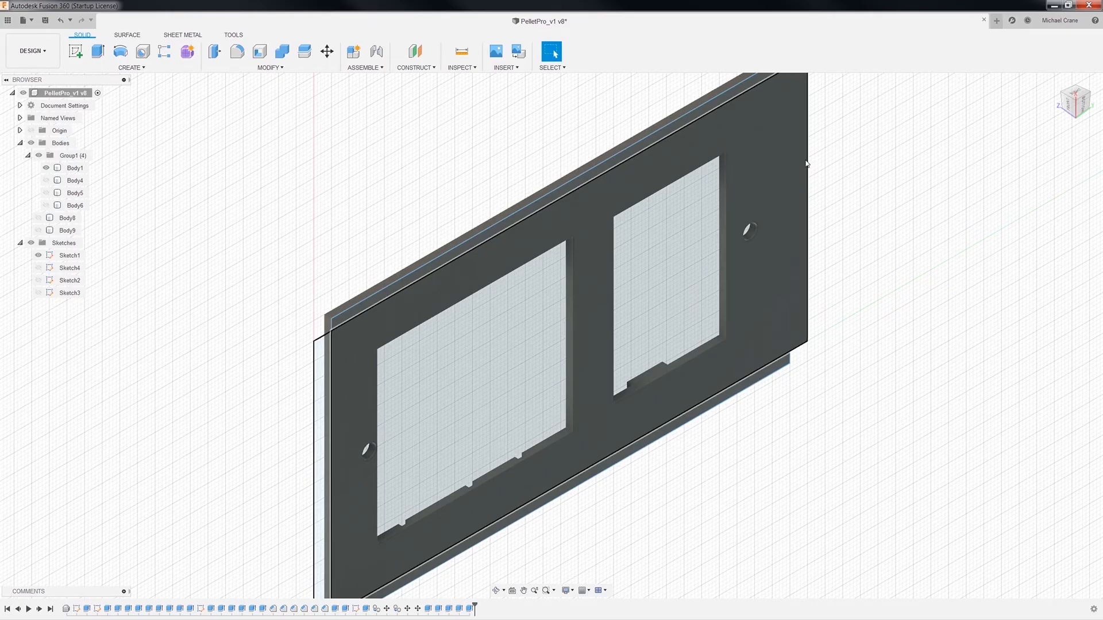
# Step: Check Sketch1's profile at the plate's opposite end, hide Body1 and open Sketch1 for editing
pyautogui.moveTo(845, 271); pyautogui.dragTo(846, 274, button='middle')
pyautogui.press('Escape')
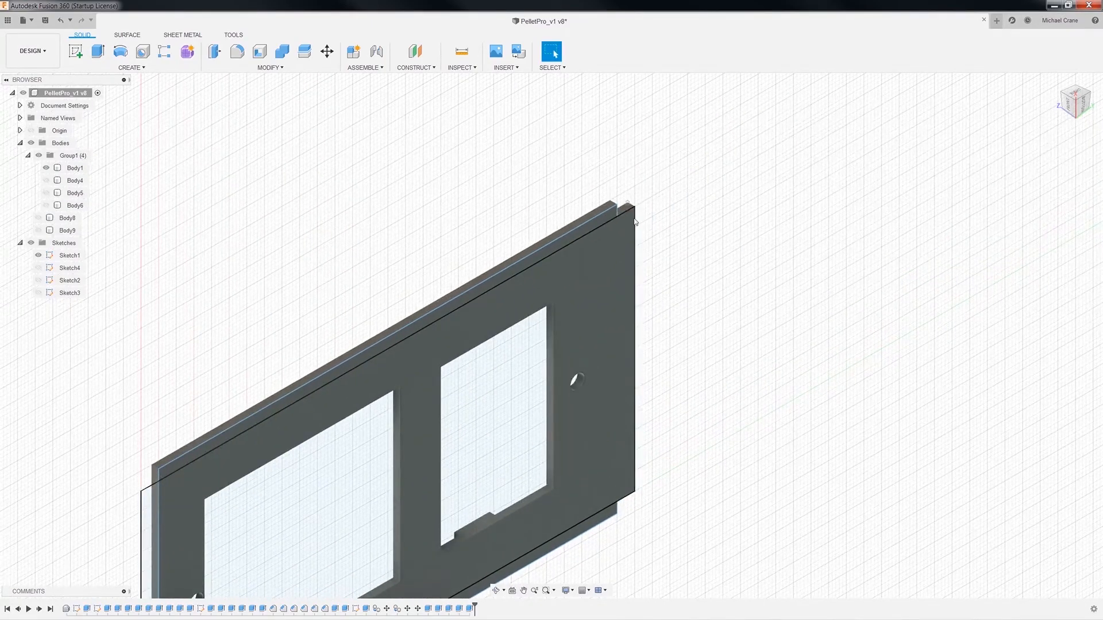
pyautogui.click(632, 224)
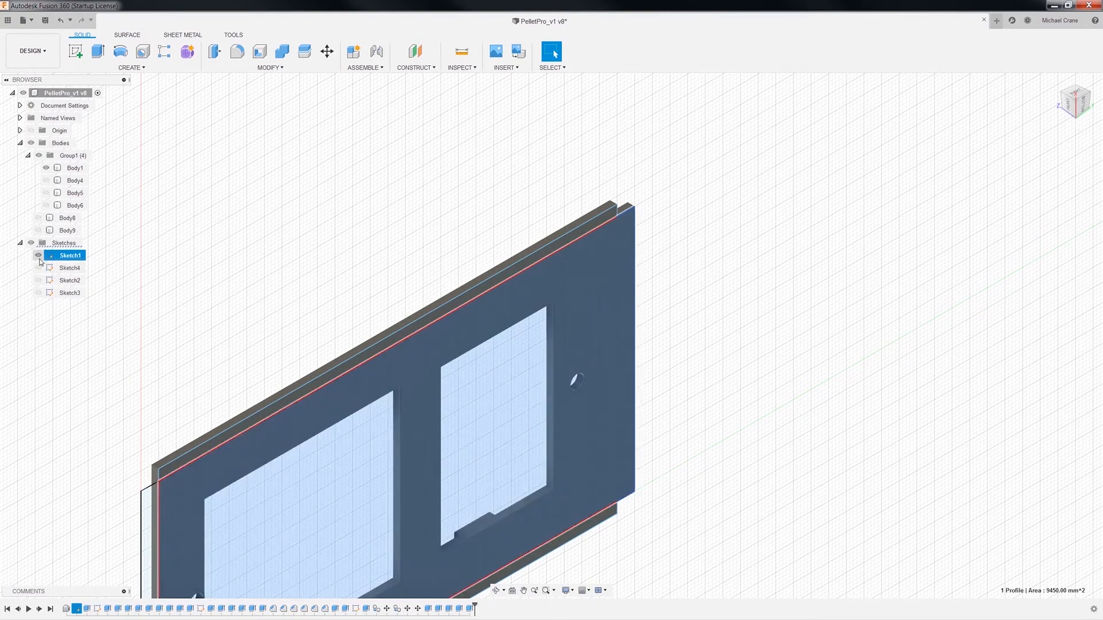
pyautogui.click(46, 168)
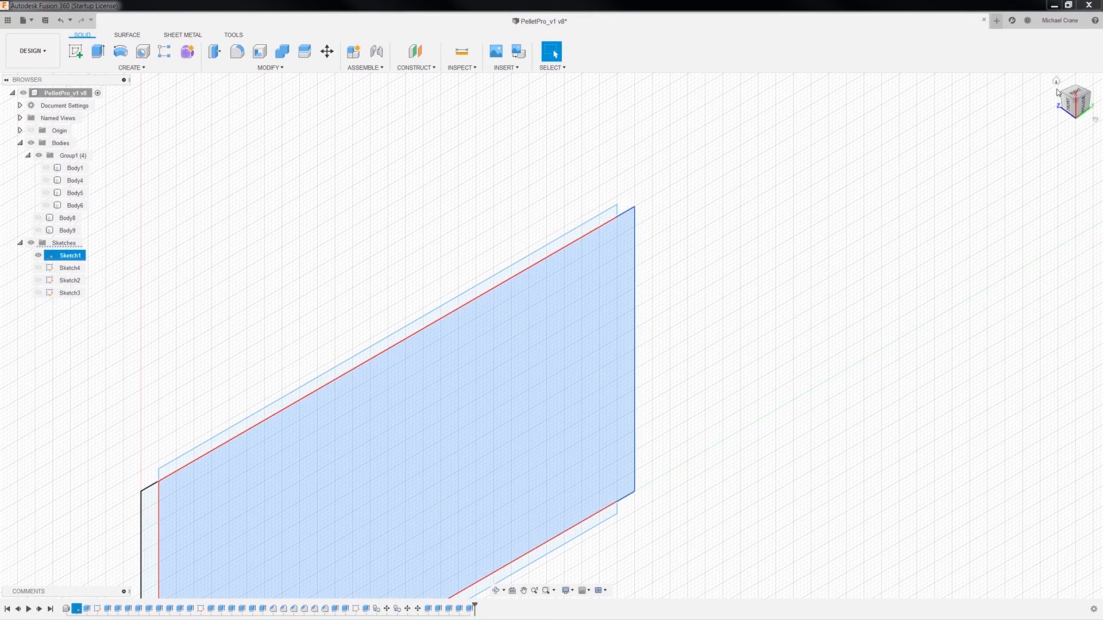
pyautogui.click(1056, 81)
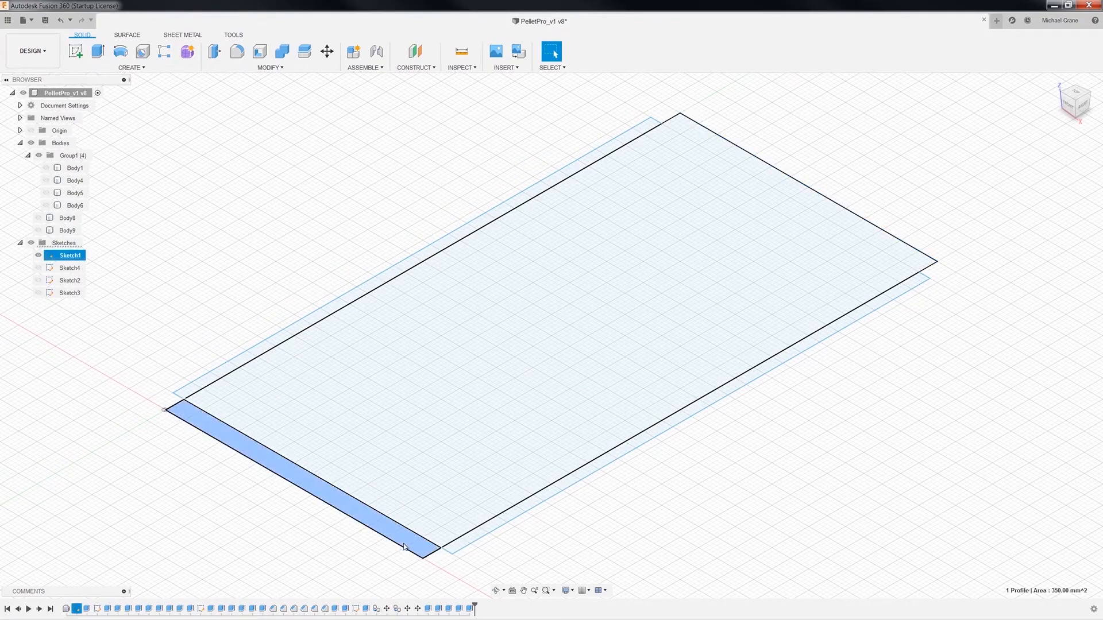
pyautogui.rightClick(71, 257)
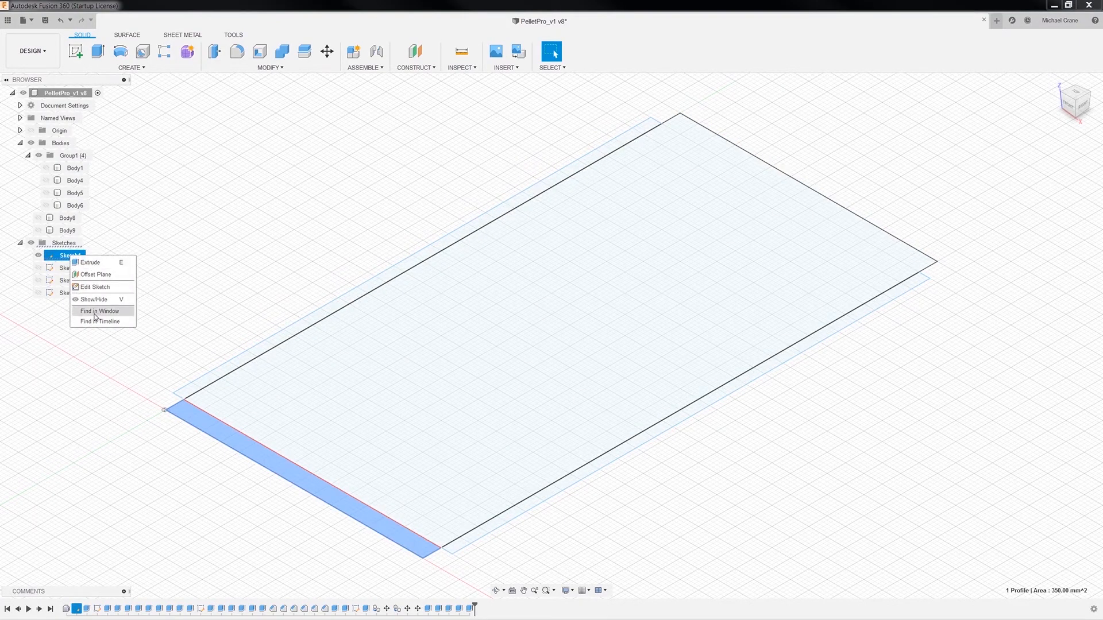
pyautogui.click(96, 287)
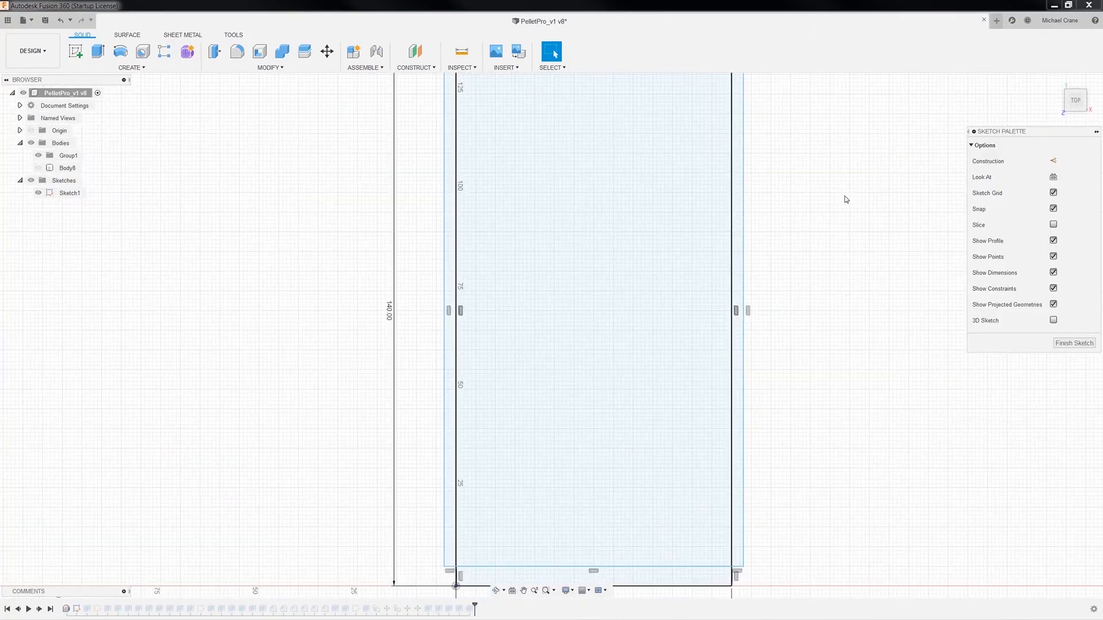
# Step: Sketch a rectangle about 5 mm high across the full width of the plate outline's end opposite the origin
pyautogui.moveTo(778, 415); pyautogui.dragTo(770, 418, button='middle')
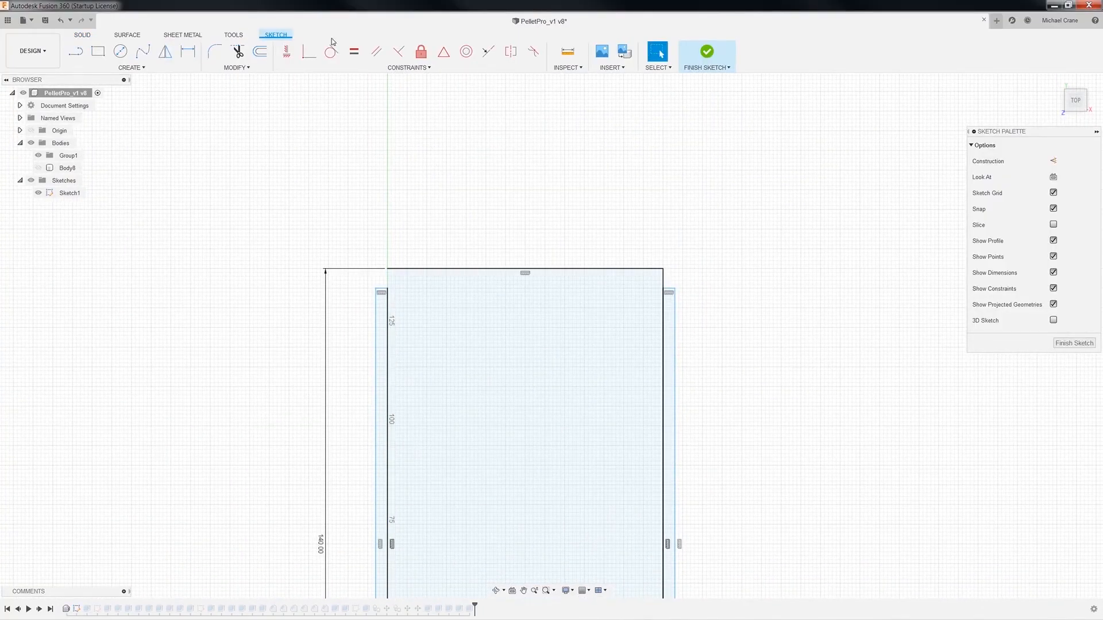
pyautogui.click(98, 53)
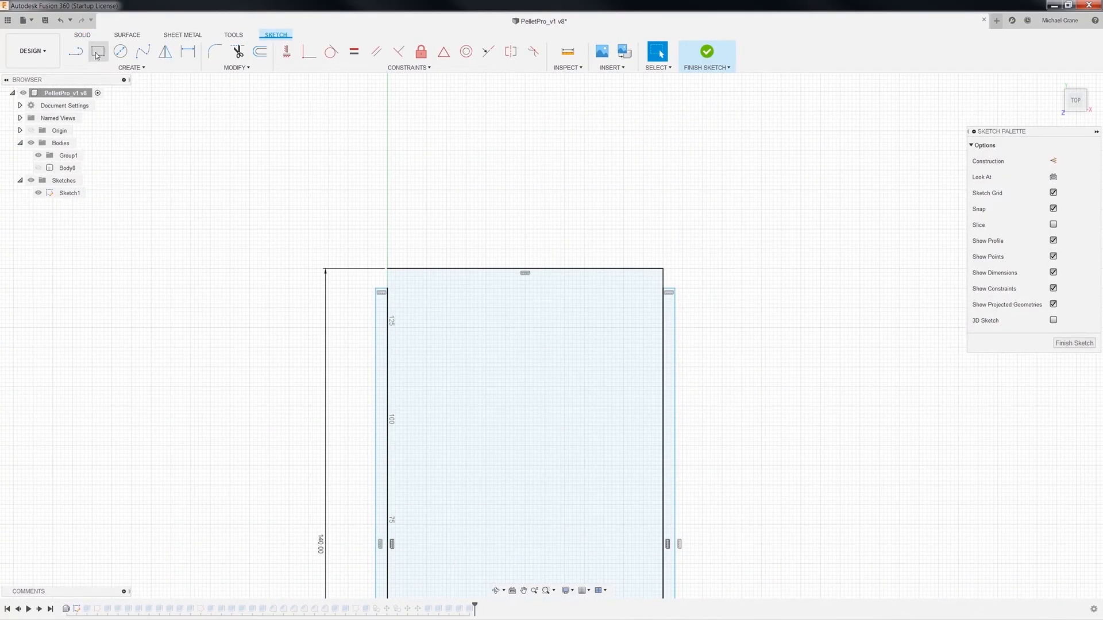
pyautogui.click(387, 269)
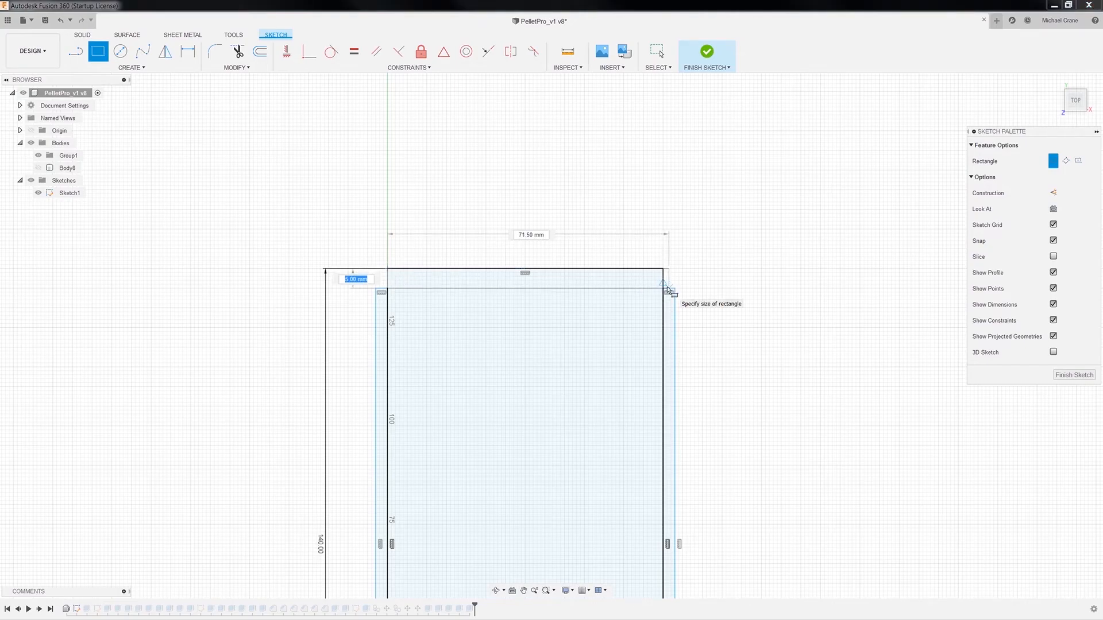
pyautogui.click(665, 289)
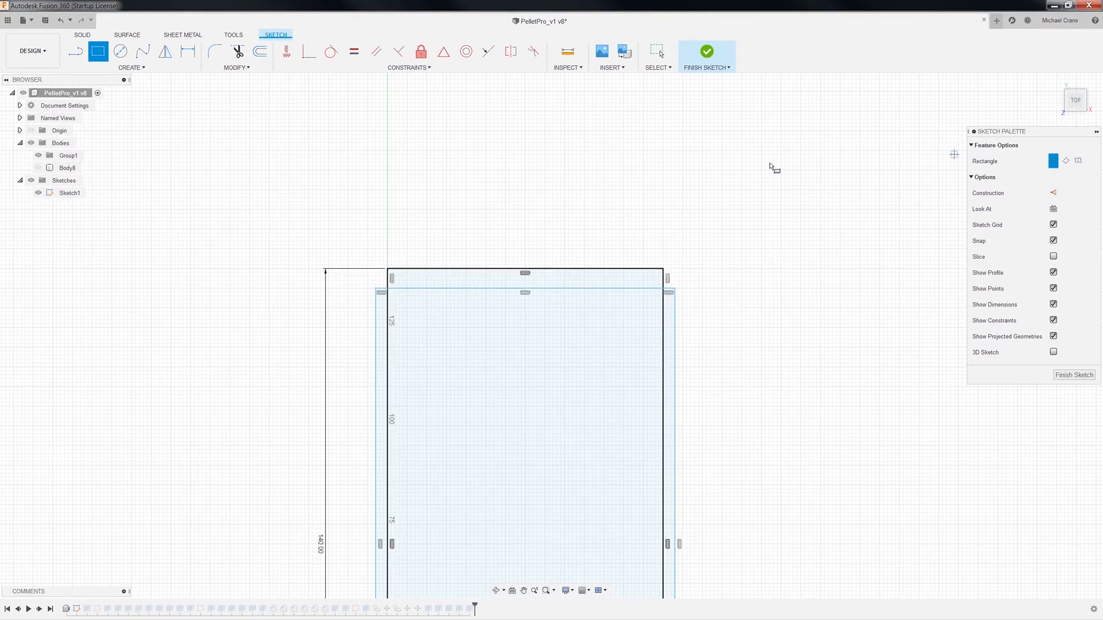
# Step: Finish editing Sketch1 and show Body1 again
pyautogui.click(1074, 375)
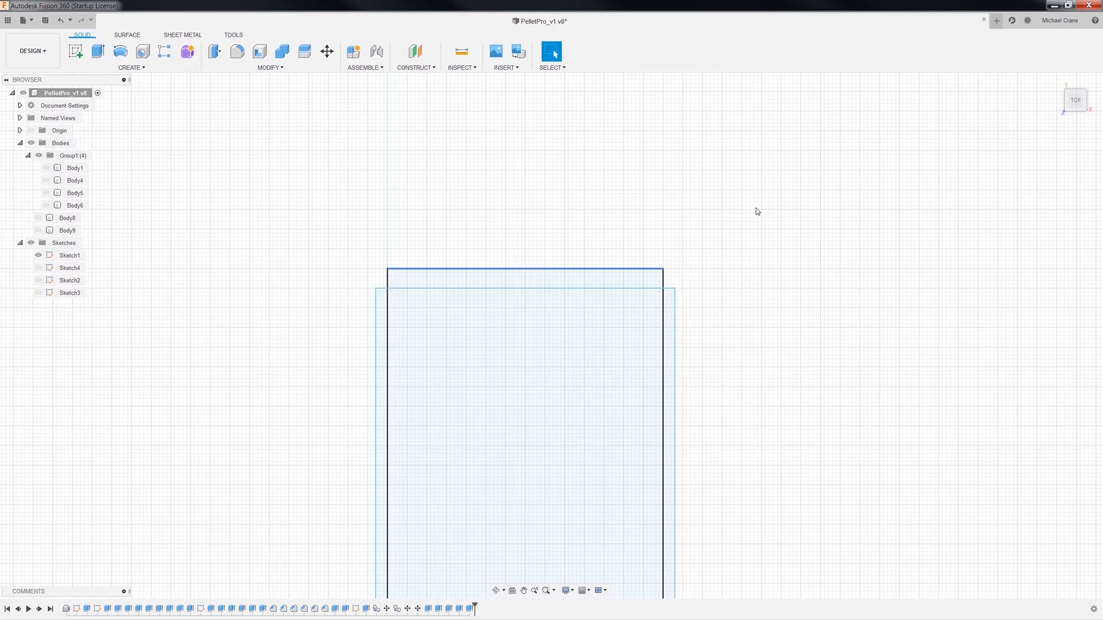
pyautogui.click(46, 168)
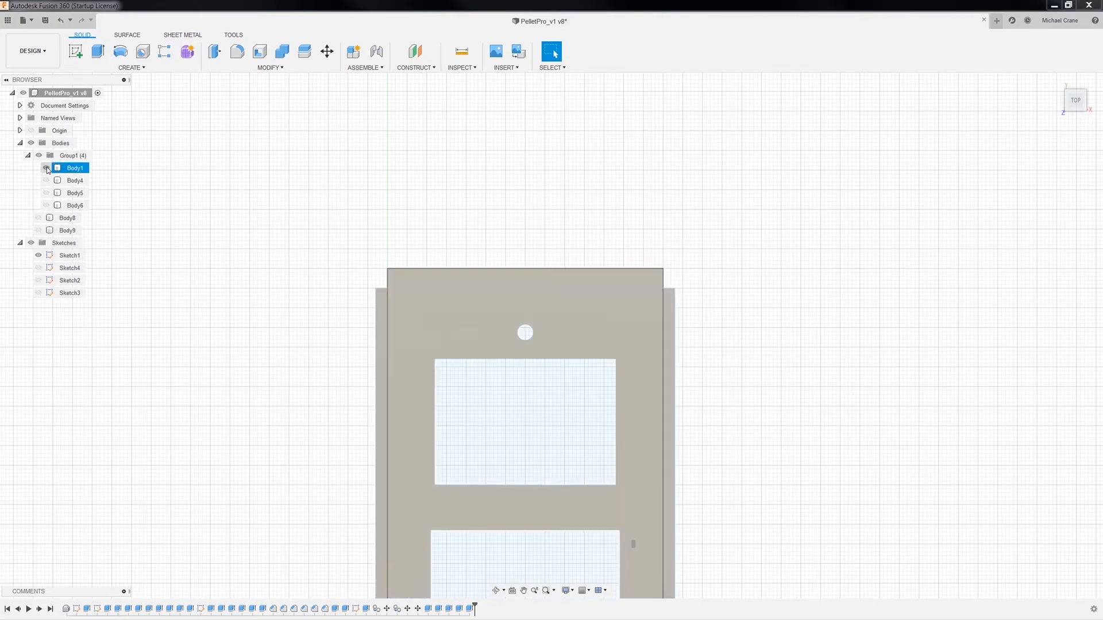
pyautogui.moveTo(1089, 99)
pyautogui.click(1056, 80)
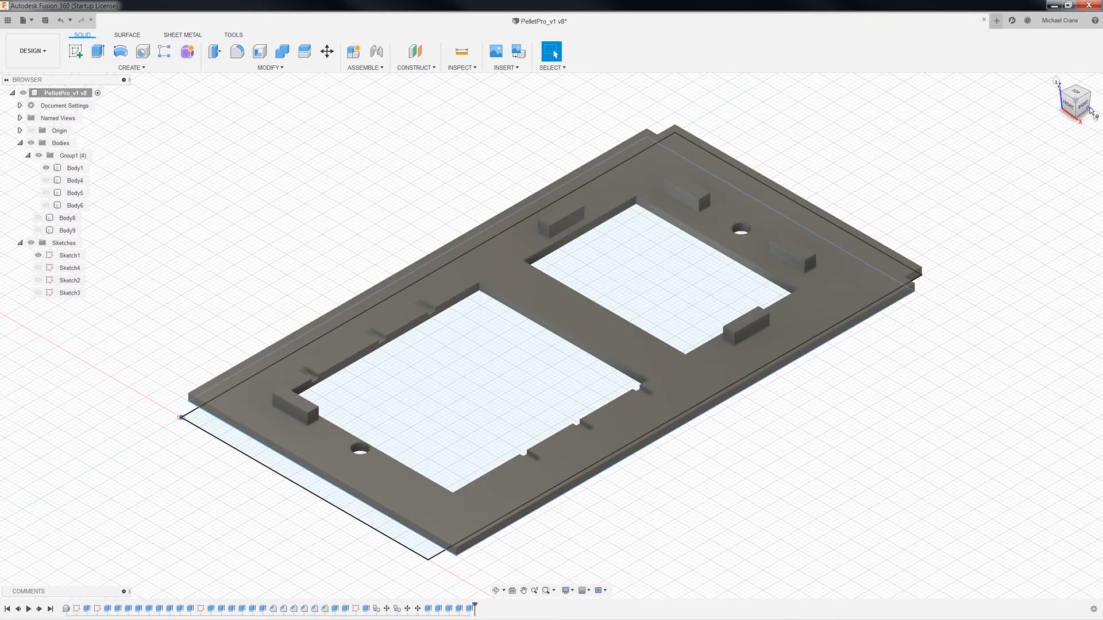
# Step: Cut the end strip opposite the origin out of Body1 by extruding its Sketch1 profile about 1.38 mm
pyautogui.click(1090, 112)
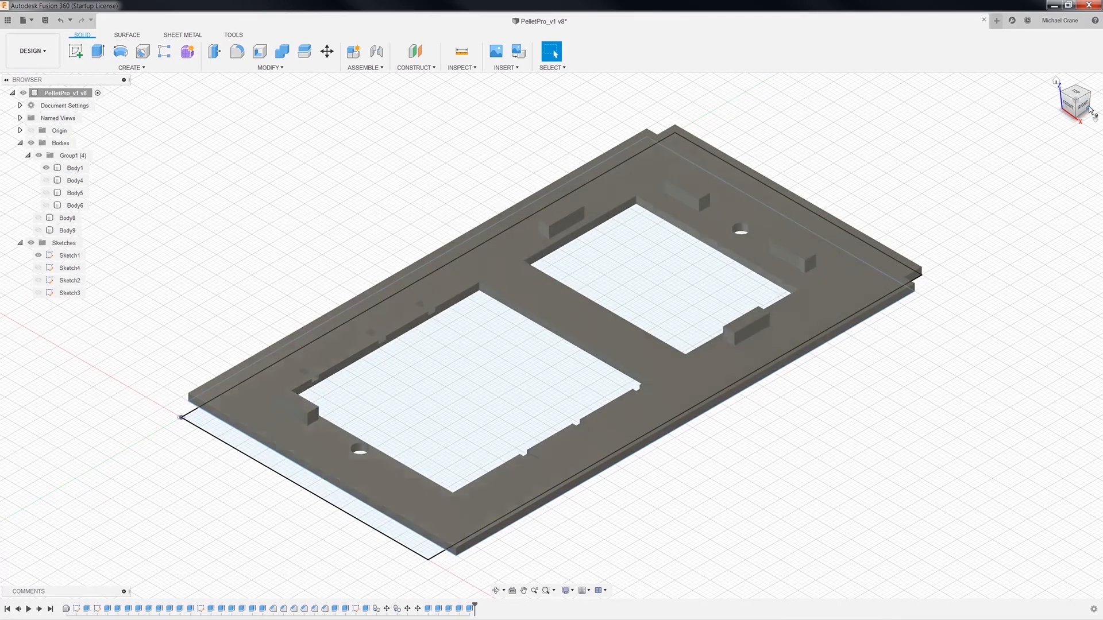
pyautogui.click(766, 192)
pyautogui.rightClick(766, 195)
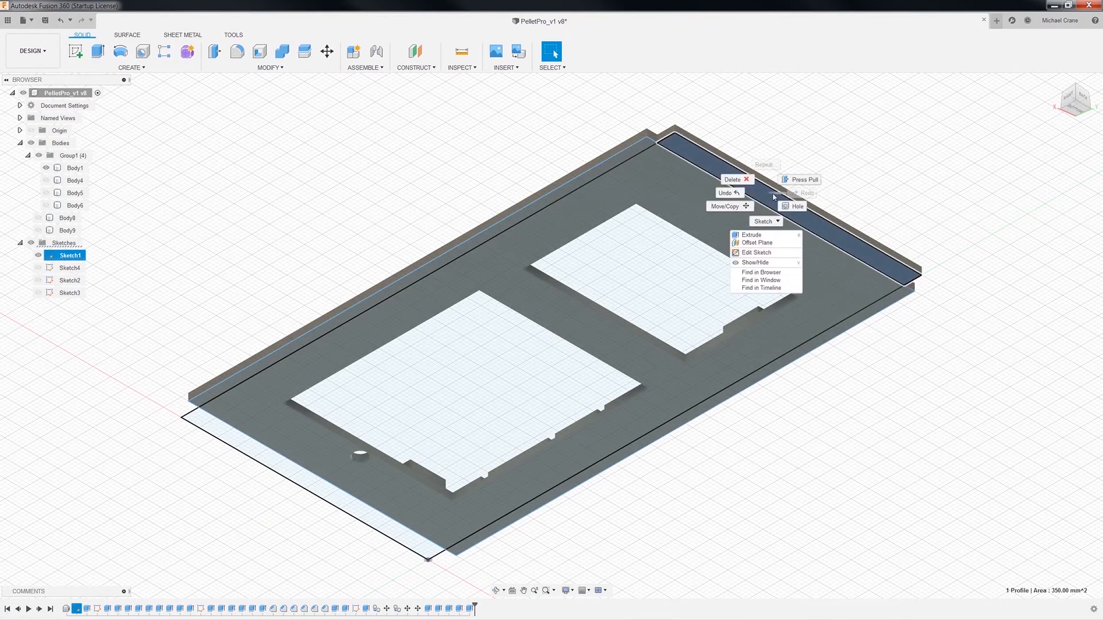
pyautogui.click(752, 235)
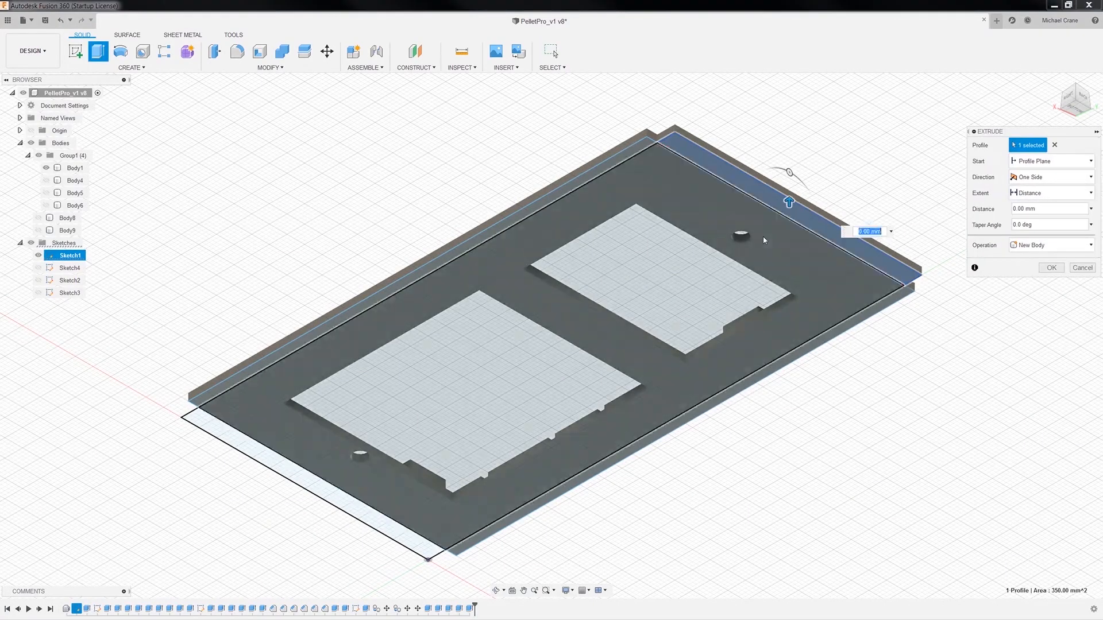
pyautogui.moveTo(789, 201); pyautogui.dragTo(790, 193)
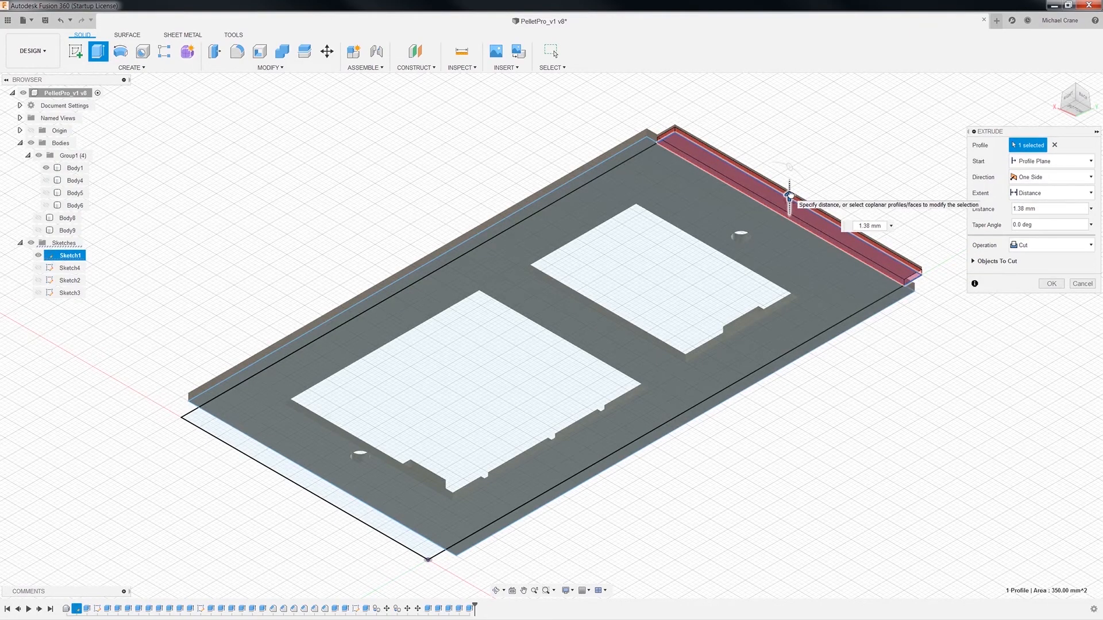
pyautogui.press('Return')
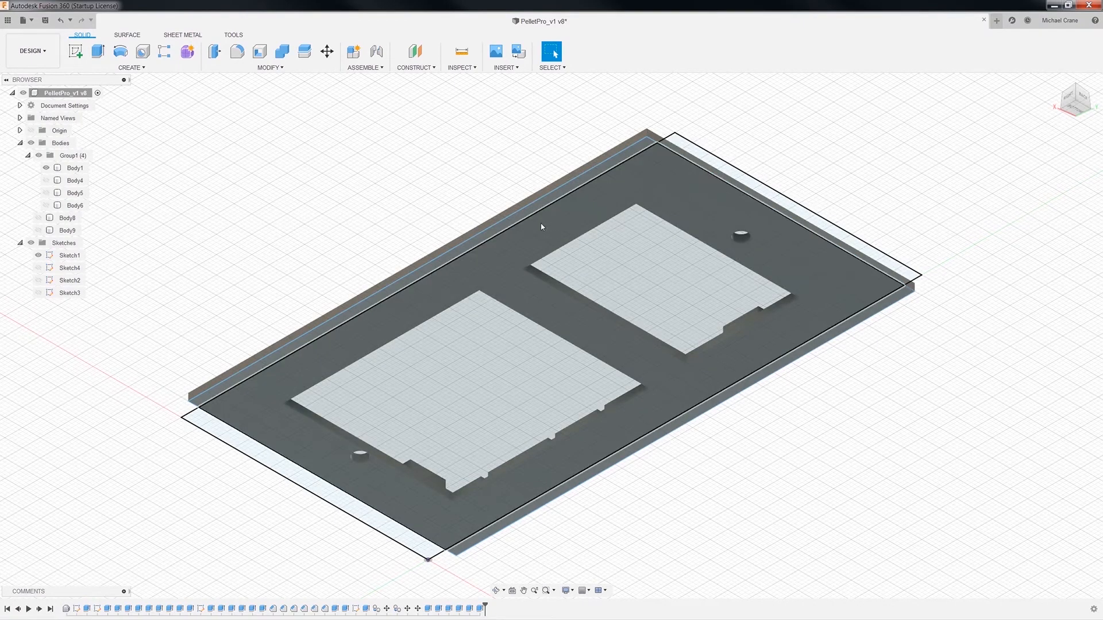
# Step: Hide Sketch1 and save the design as a new version with the description "User Saved"
pyautogui.click(1057, 81)
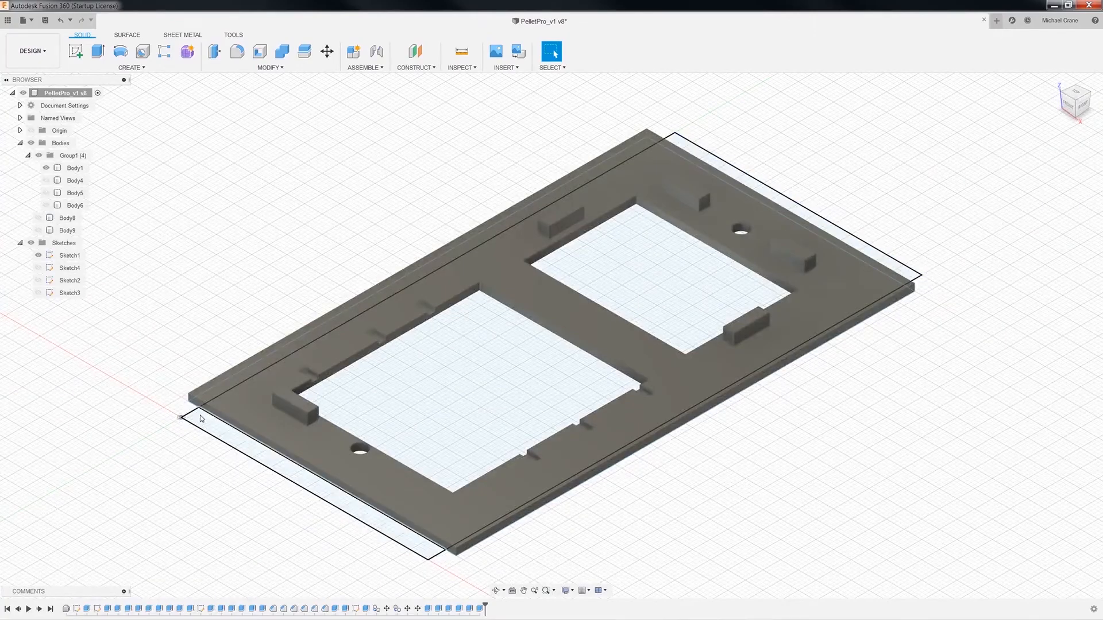
pyautogui.click(38, 255)
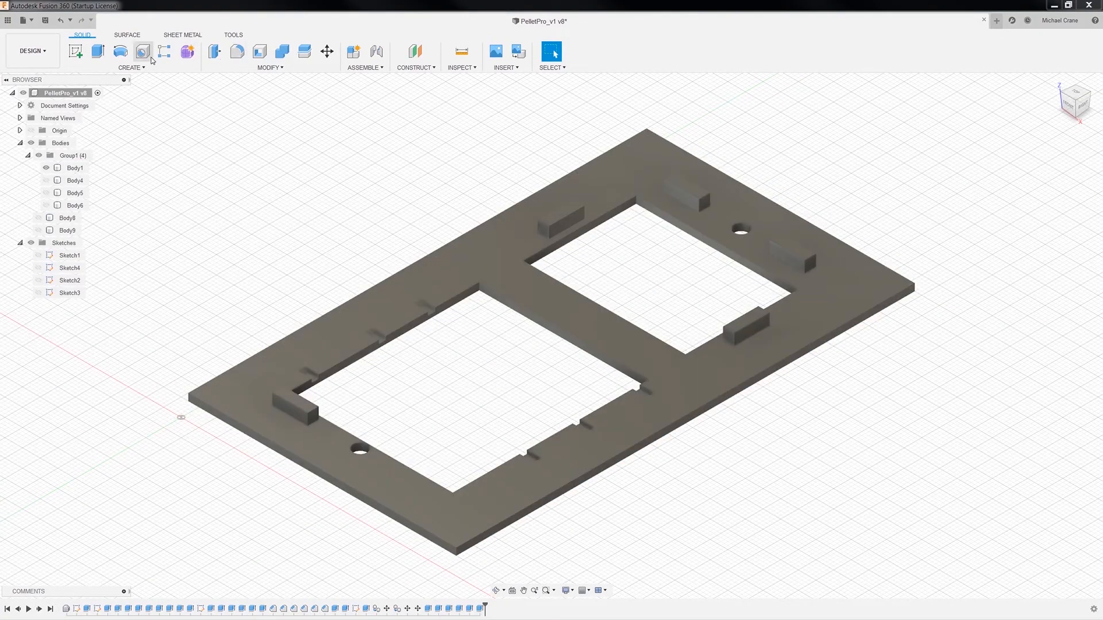
pyautogui.click(45, 20)
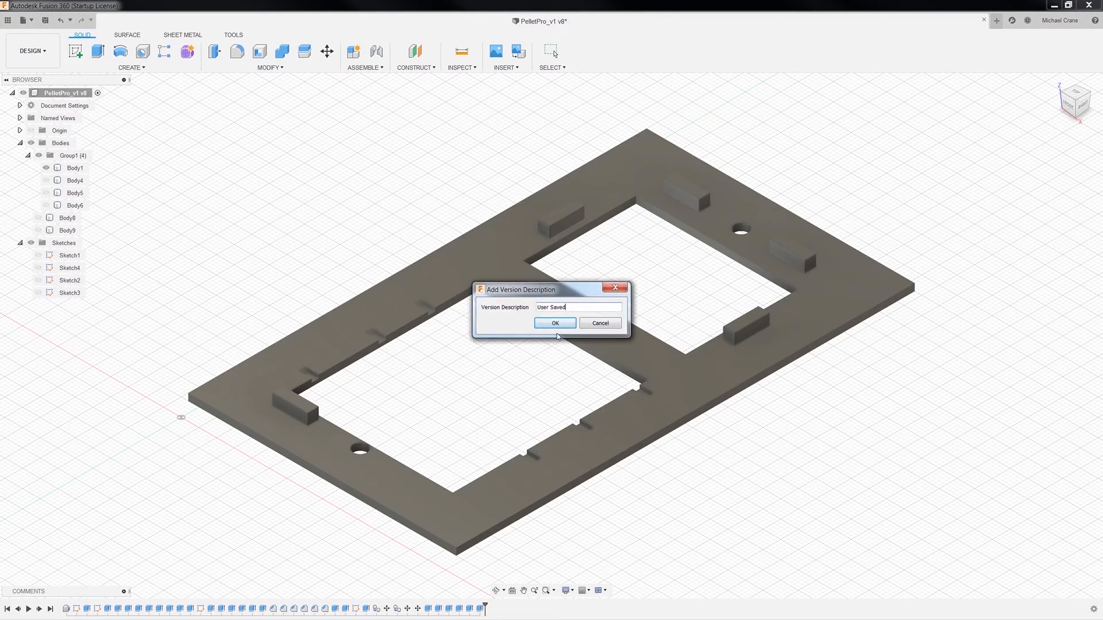
pyautogui.click(546, 324)
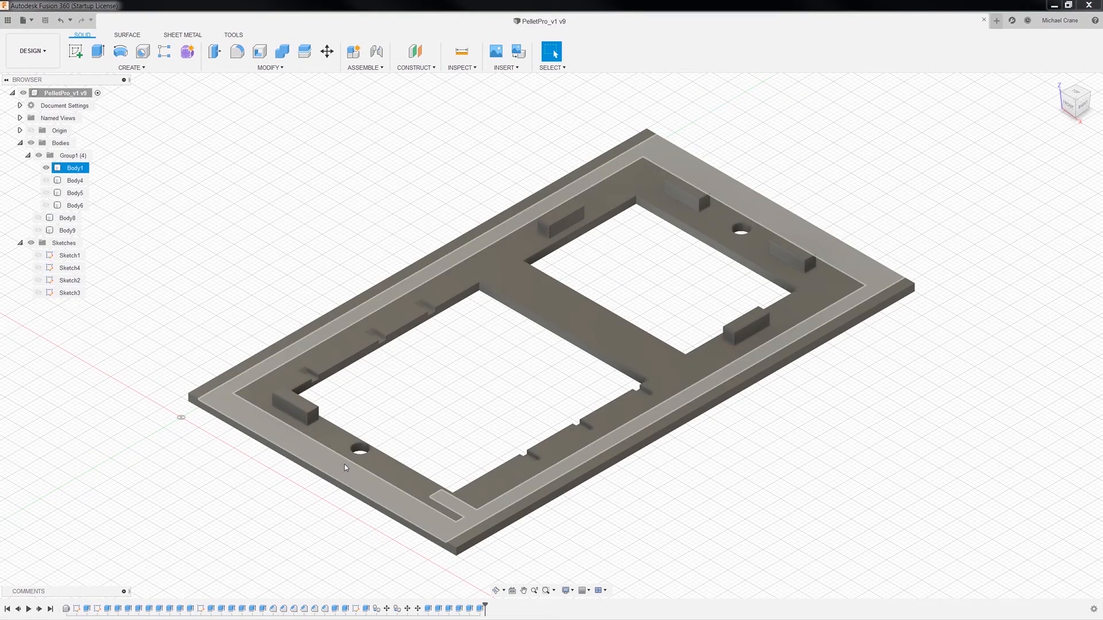
# Step: Compare Body1's raised border face with Sketch2's border and hole profiles, and hide Sketch2 again
pyautogui.click(455, 509)
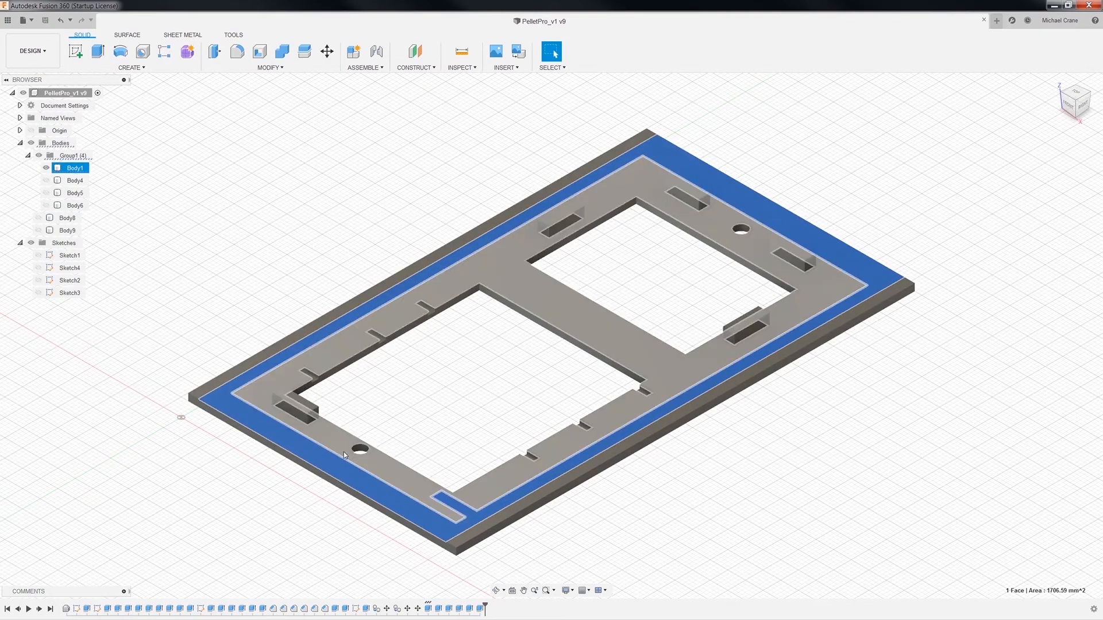
pyautogui.click(38, 281)
pyautogui.click(361, 461)
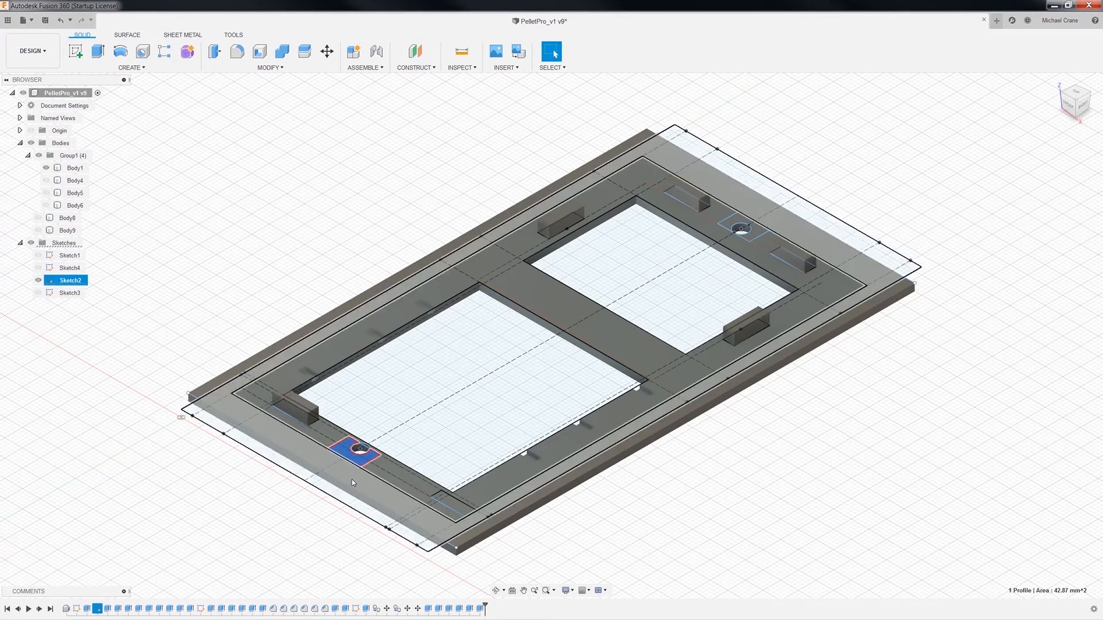
pyautogui.click(352, 479)
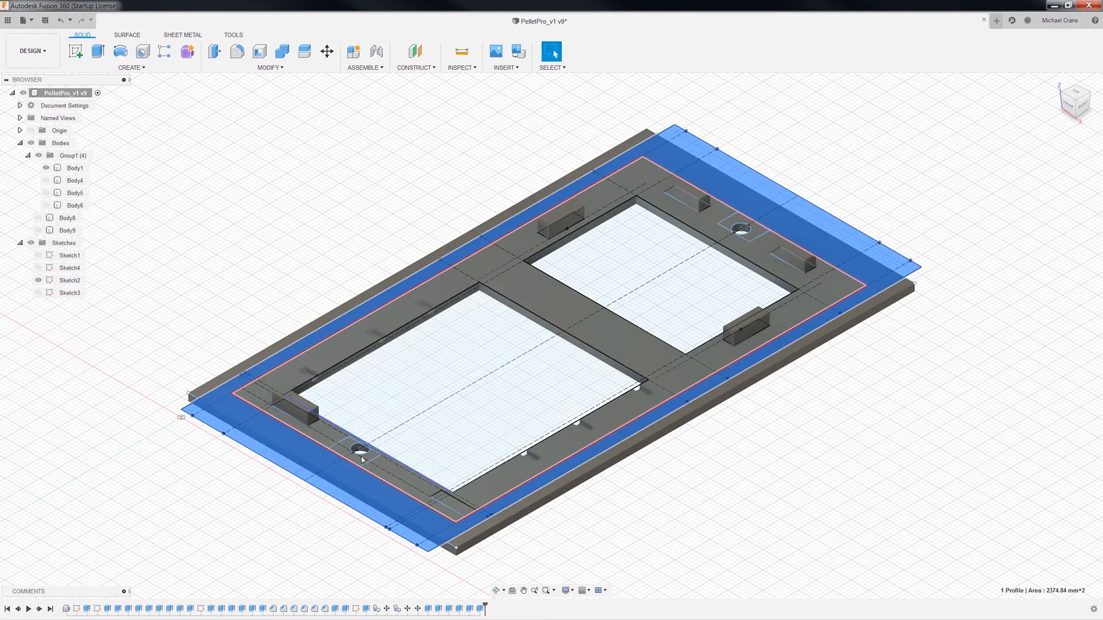
pyautogui.click(408, 482)
pyautogui.click(538, 516)
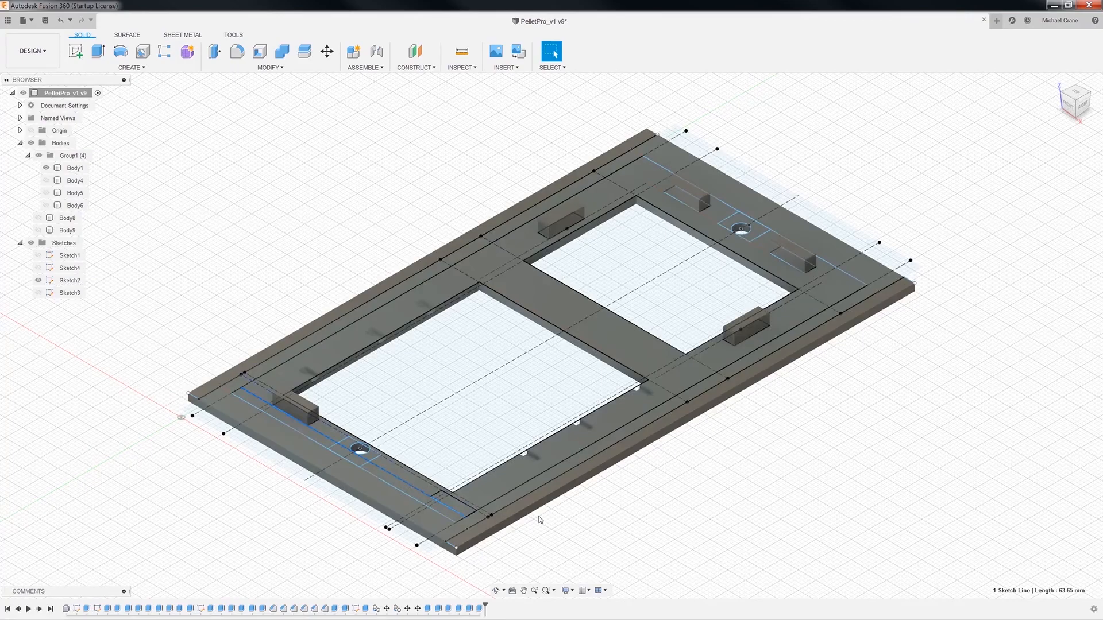
pyautogui.click(392, 510)
pyautogui.click(394, 501)
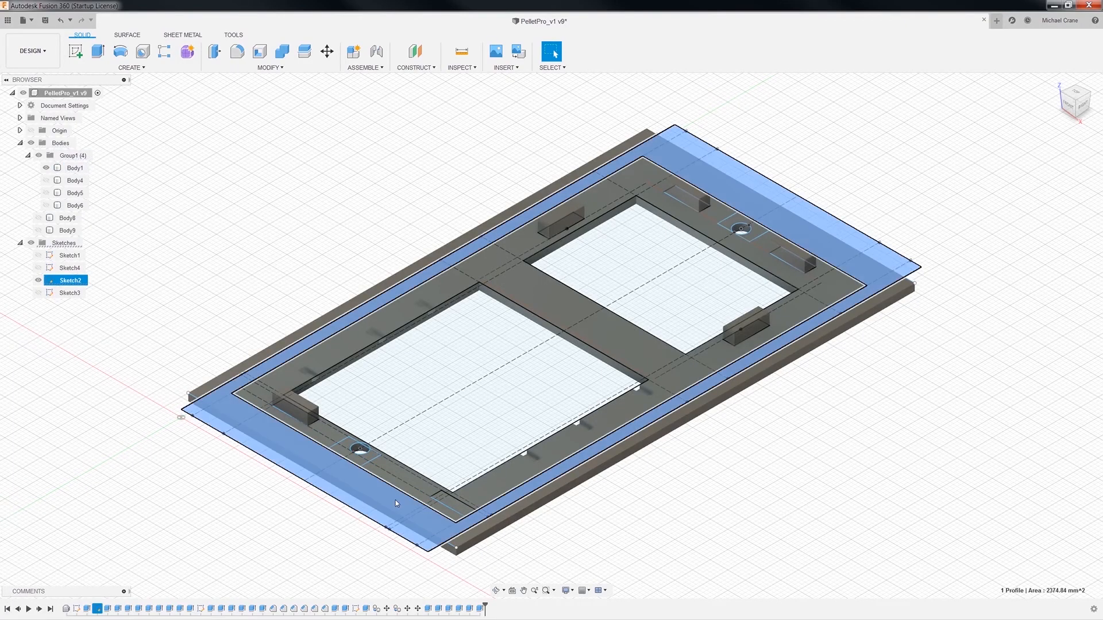
pyautogui.click(37, 281)
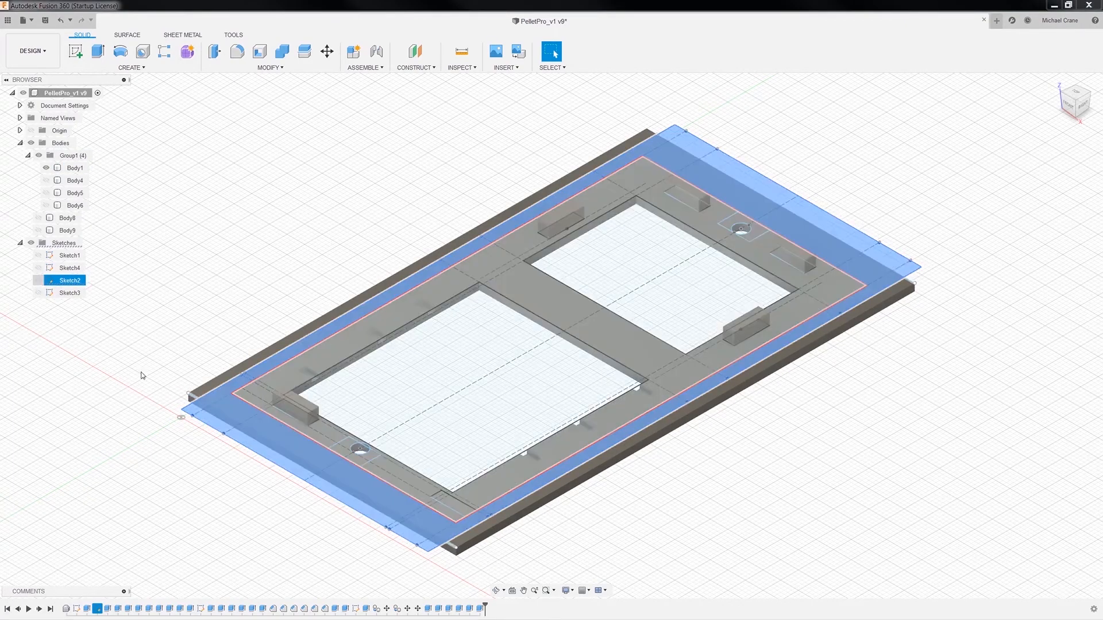
# Step: Extrude the border face around Body1's openings 3.18 mm upward, joined to the body
pyautogui.click(281, 431)
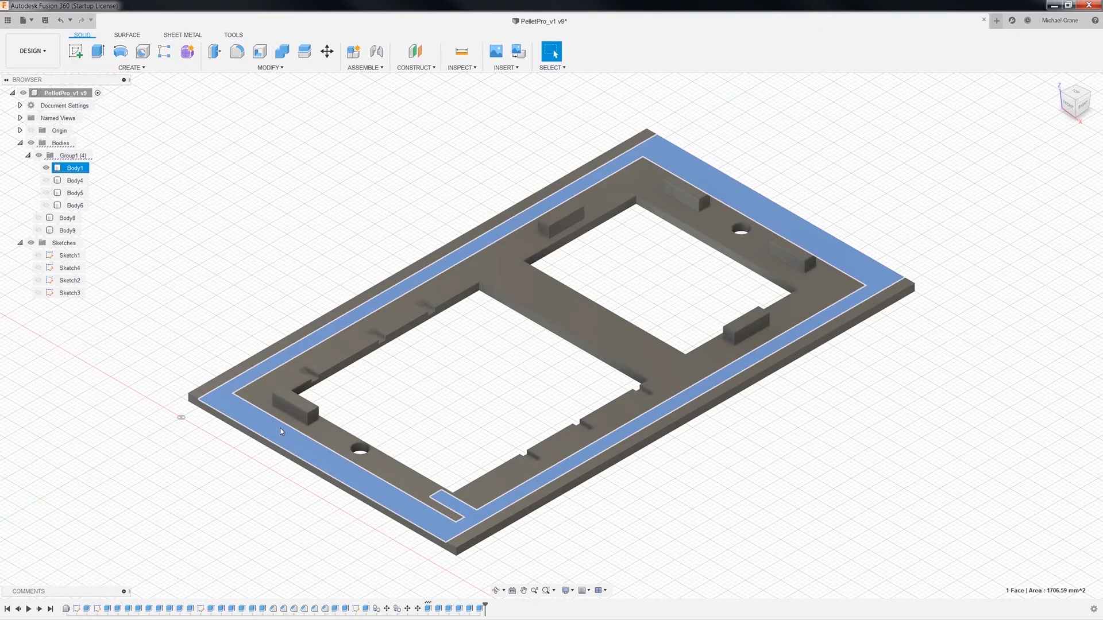
pyautogui.rightClick(281, 432)
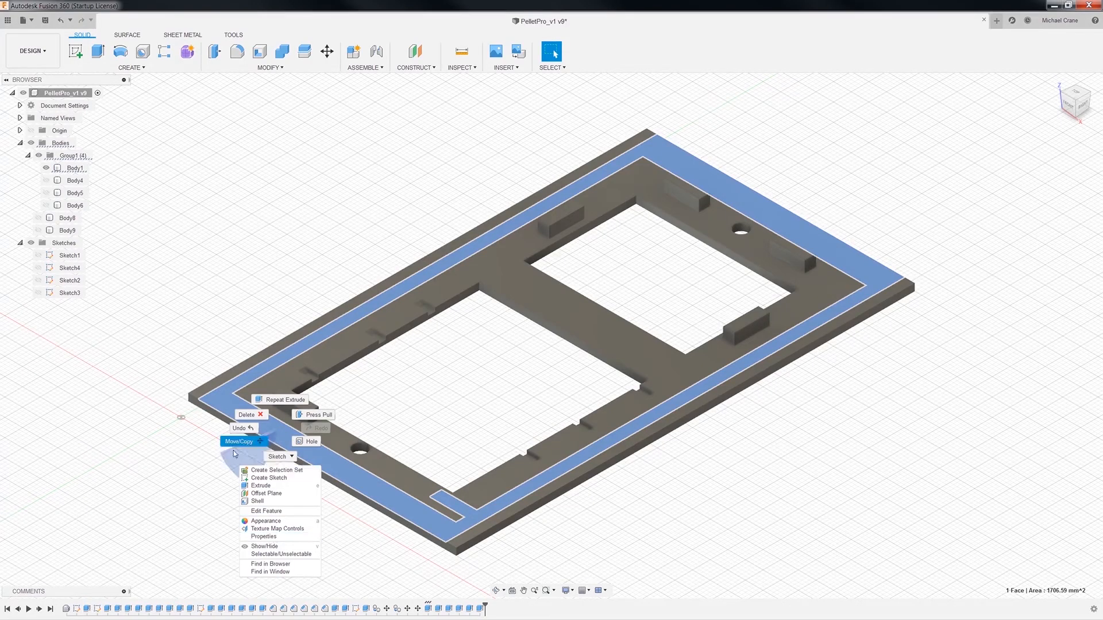
pyautogui.click(263, 488)
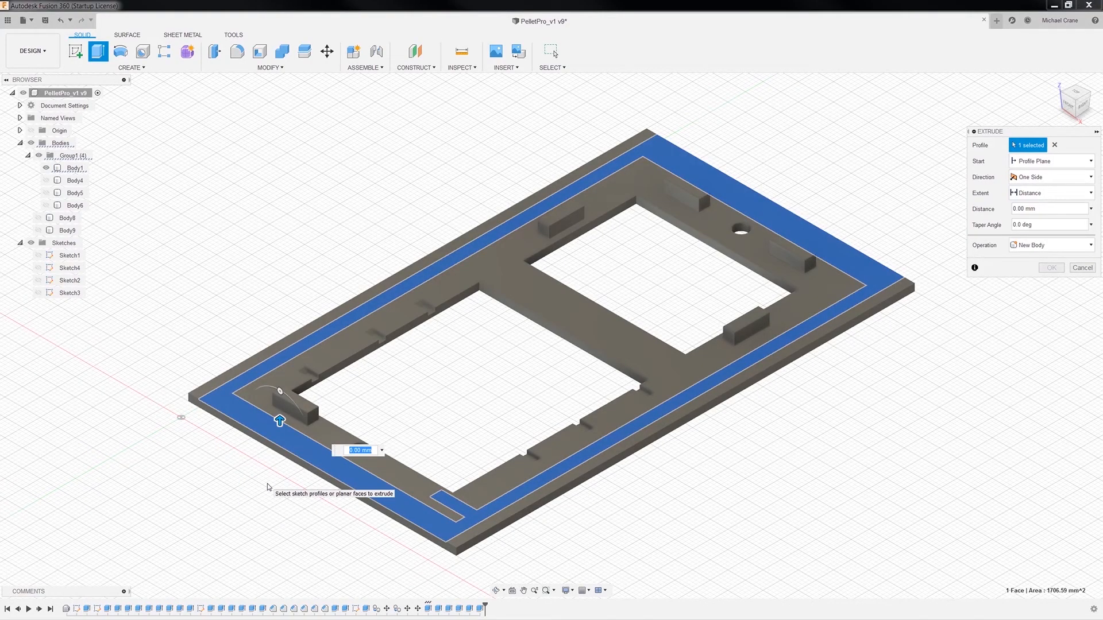
pyautogui.write('3.18')
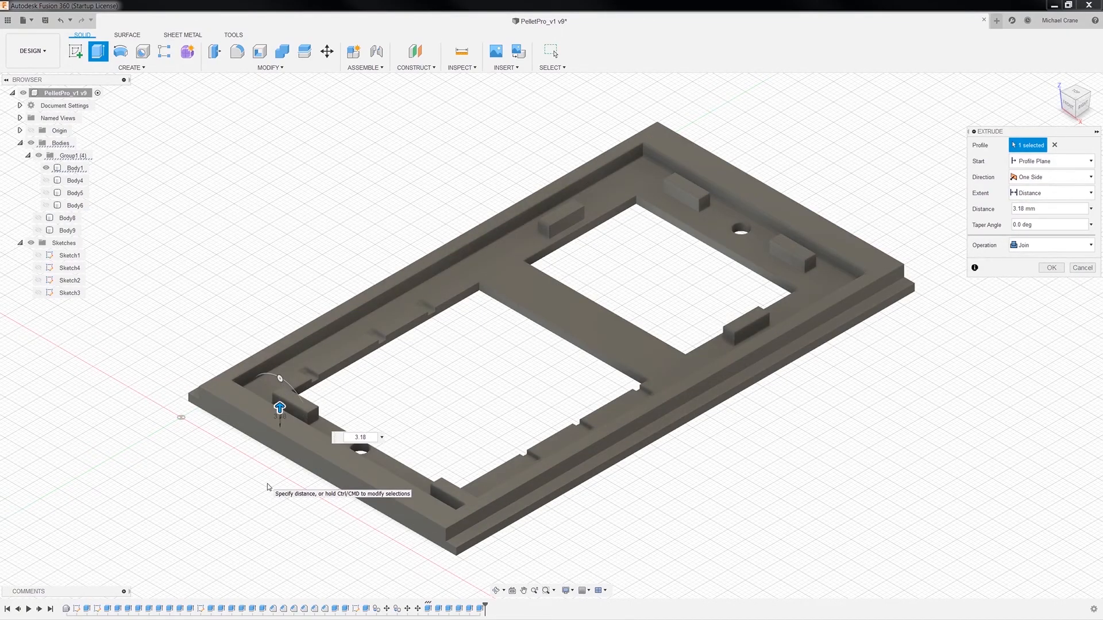
pyautogui.press('Return')
# Step: Show Sketch2 and extrude its rectangular profile around the round hole nearest the origin 3.18 mm, joined to Body1
pyautogui.click(367, 455)
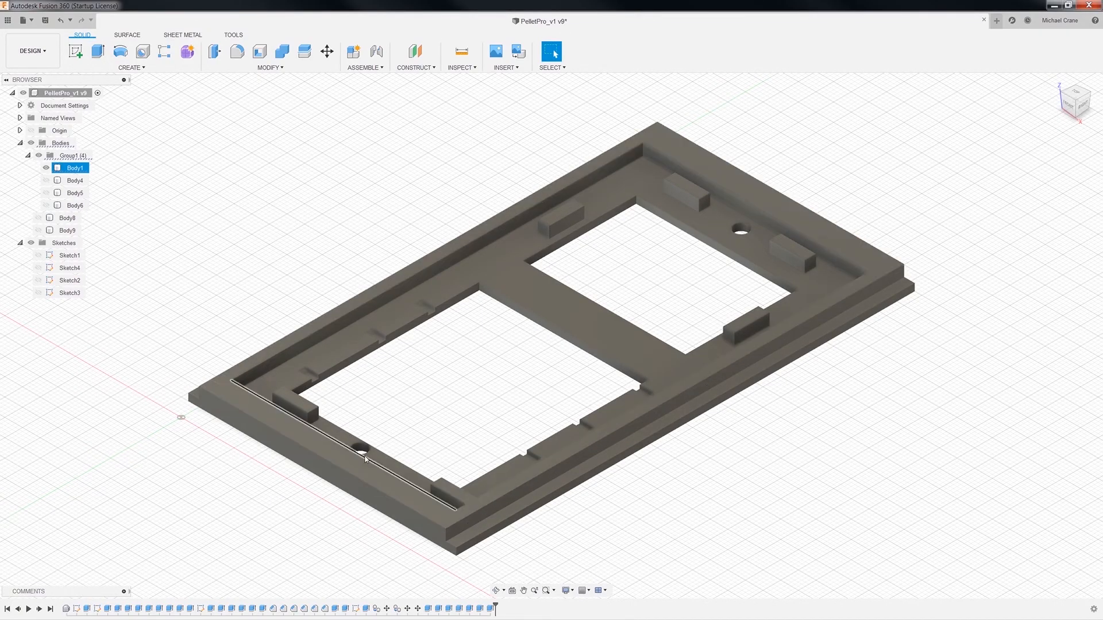
pyautogui.scroll(5, 371, 460)
pyautogui.scroll(2, 371, 462)
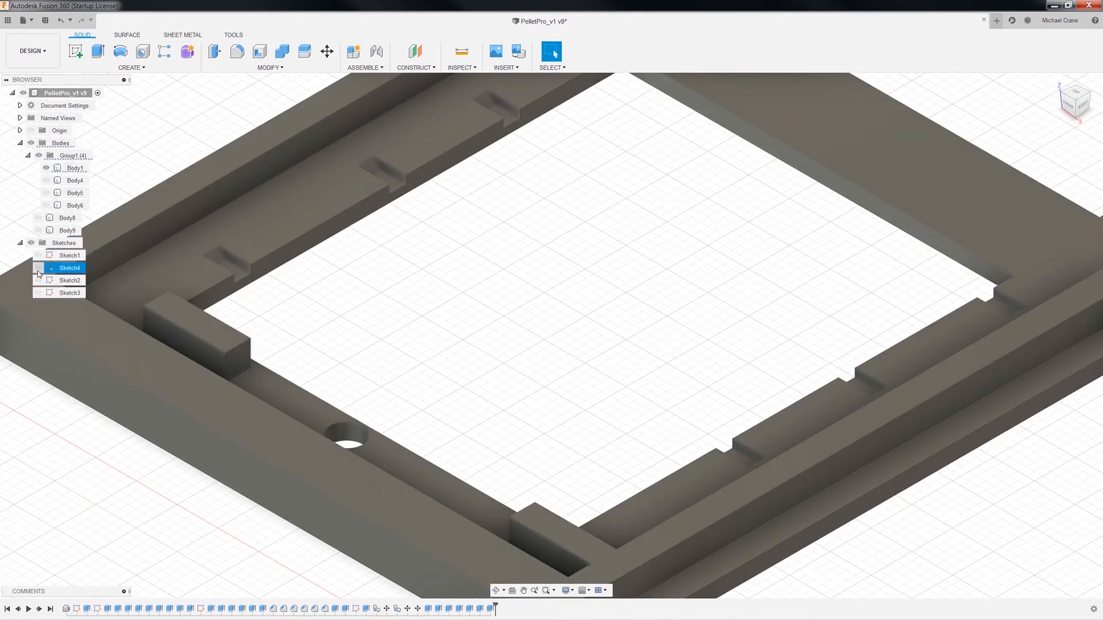
pyautogui.click(38, 280)
pyautogui.click(373, 447)
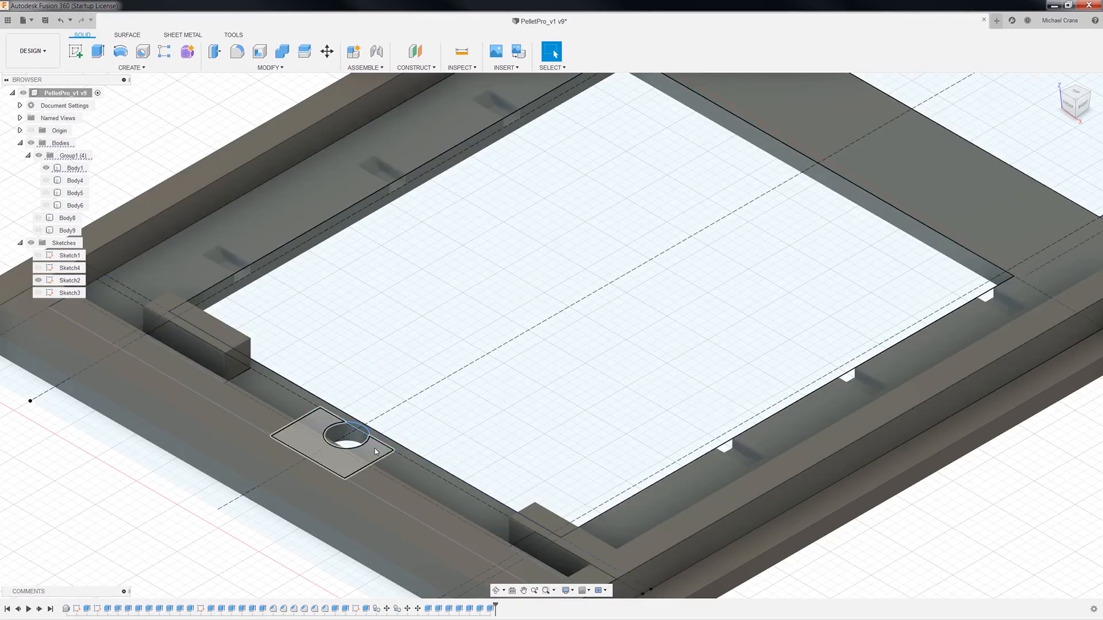
pyautogui.rightClick(377, 452)
pyautogui.click(374, 491)
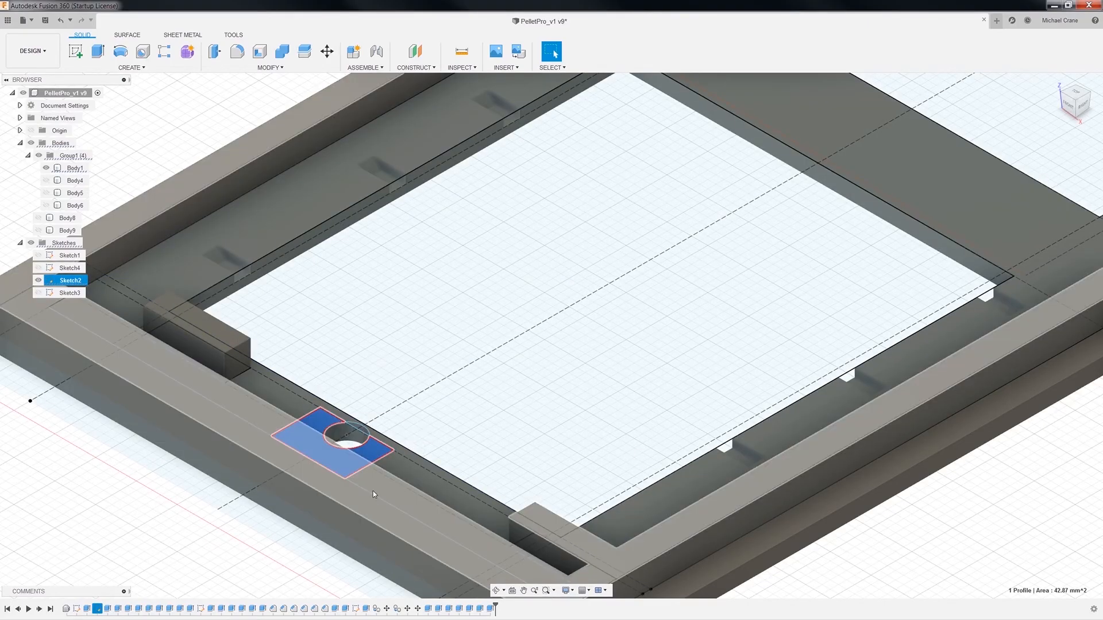
pyautogui.write('3.18')
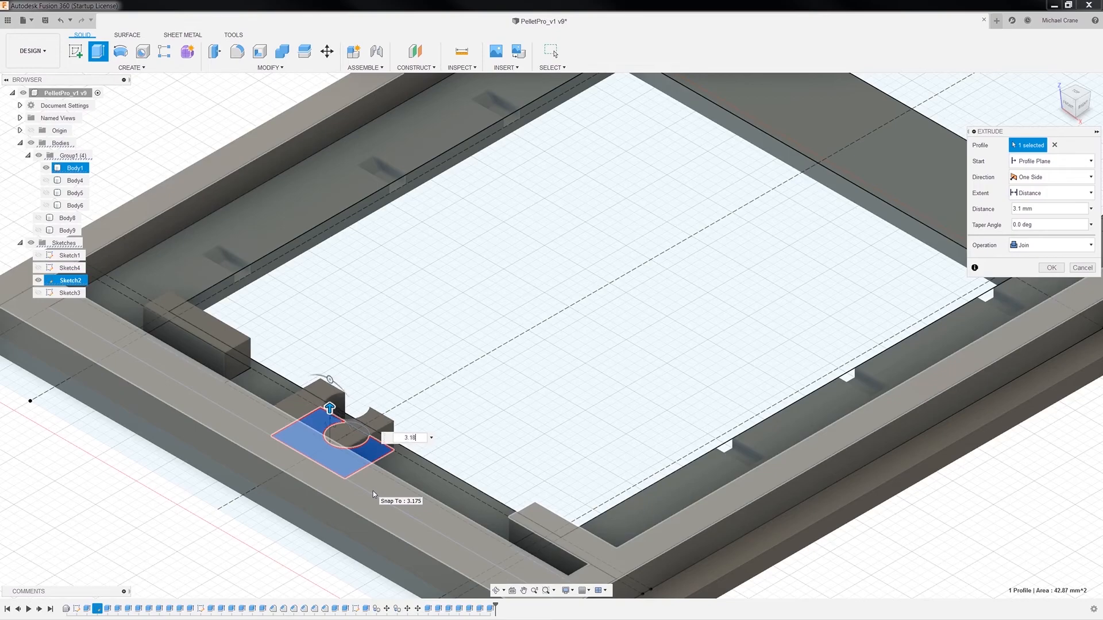
pyautogui.press('Return')
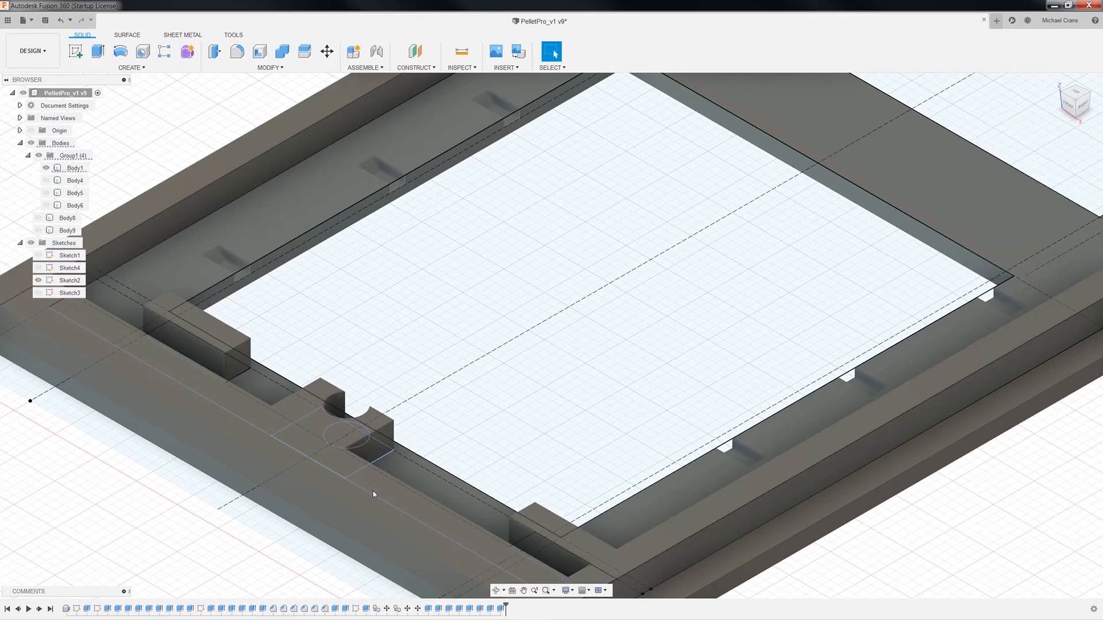
# Step: Extrude the top face of the lower side strip along Body1's long front edge 3.18 mm, joined to the body
pyautogui.scroll(-2, 469, 435)
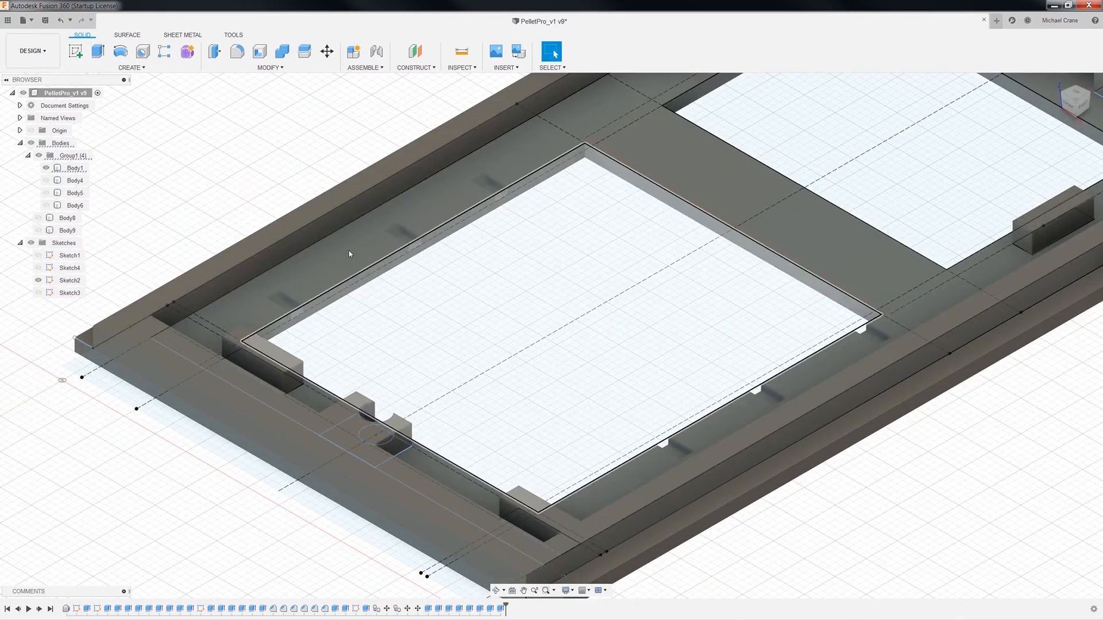
pyautogui.moveTo(1102, 476); pyautogui.dragTo(702, 468, button='middle')
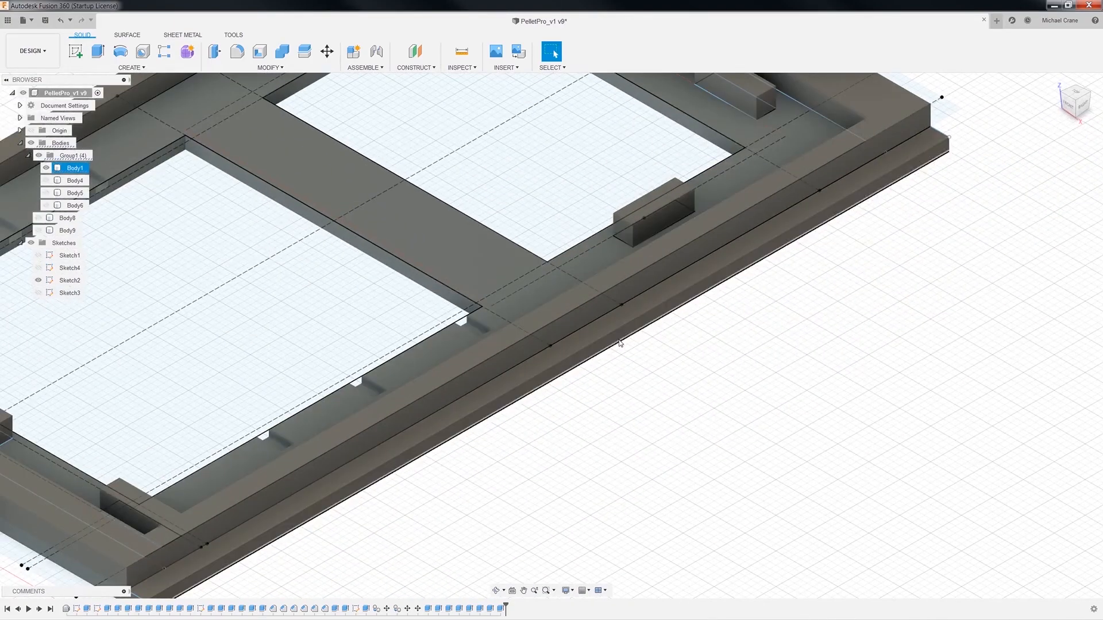
pyautogui.click(620, 323)
pyautogui.rightClick(621, 323)
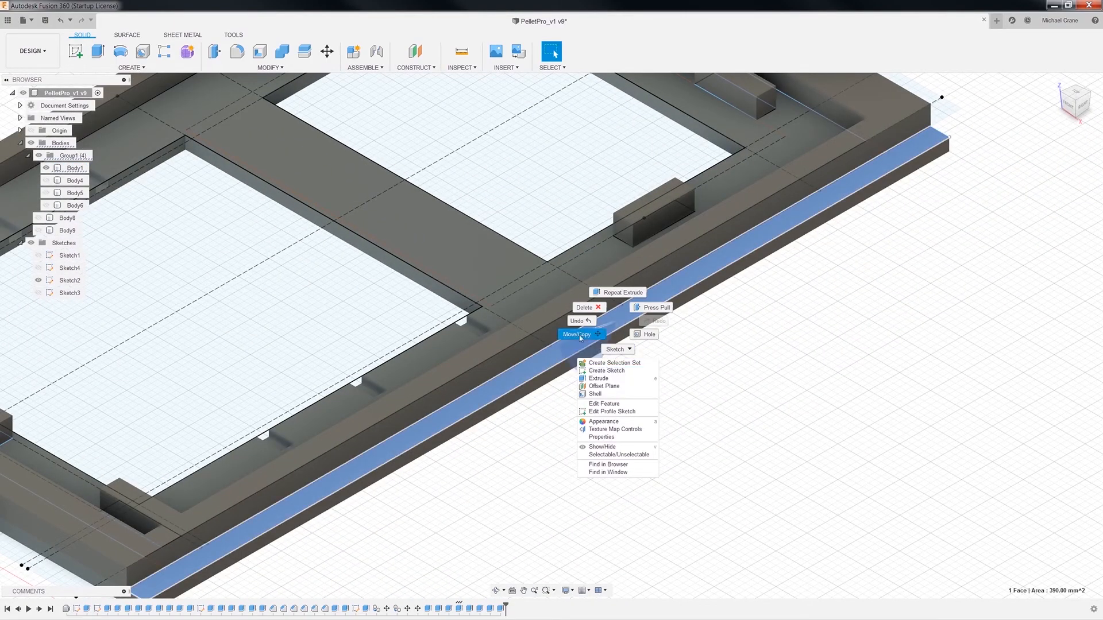
pyautogui.click(602, 379)
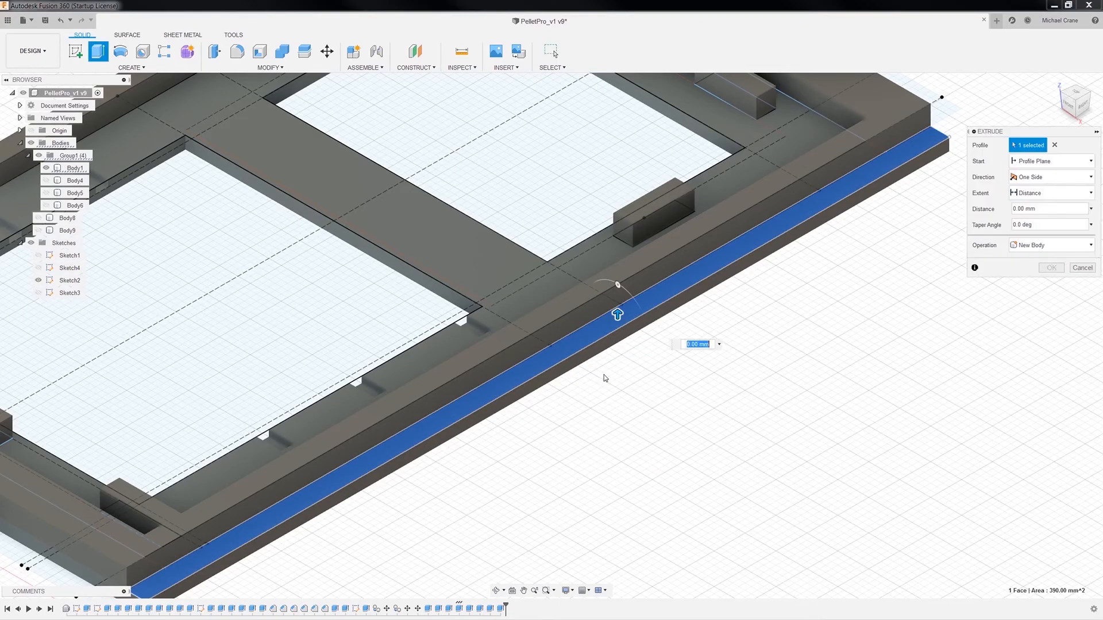
pyautogui.write('3.18')
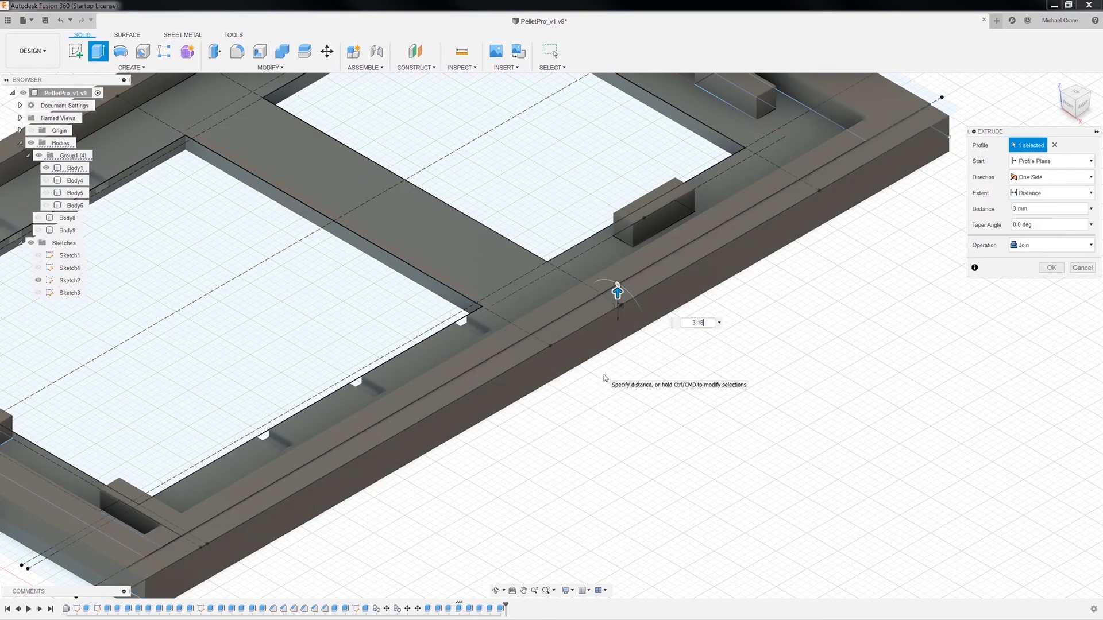
pyautogui.press('Return')
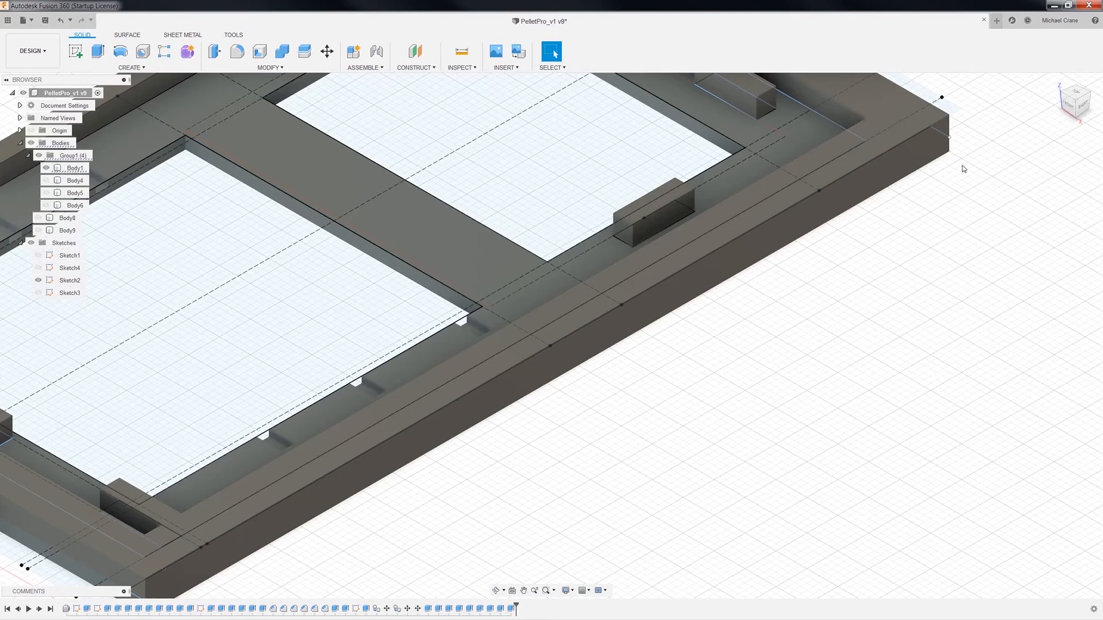
pyautogui.scroll(-3, 948, 172)
pyautogui.moveTo(856, 271); pyautogui.dragTo(1008, 460, button='middle')
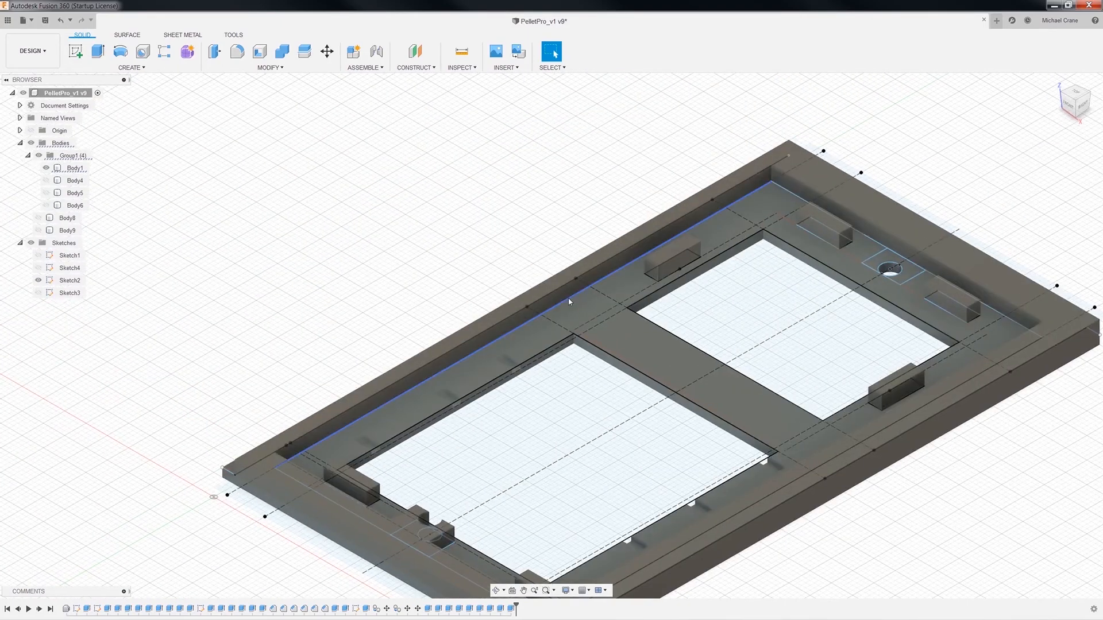
# Step: Extrude the top face of the remaining lower side strip along Body1's opposite long edge 3.18 mm
pyautogui.click(1063, 94)
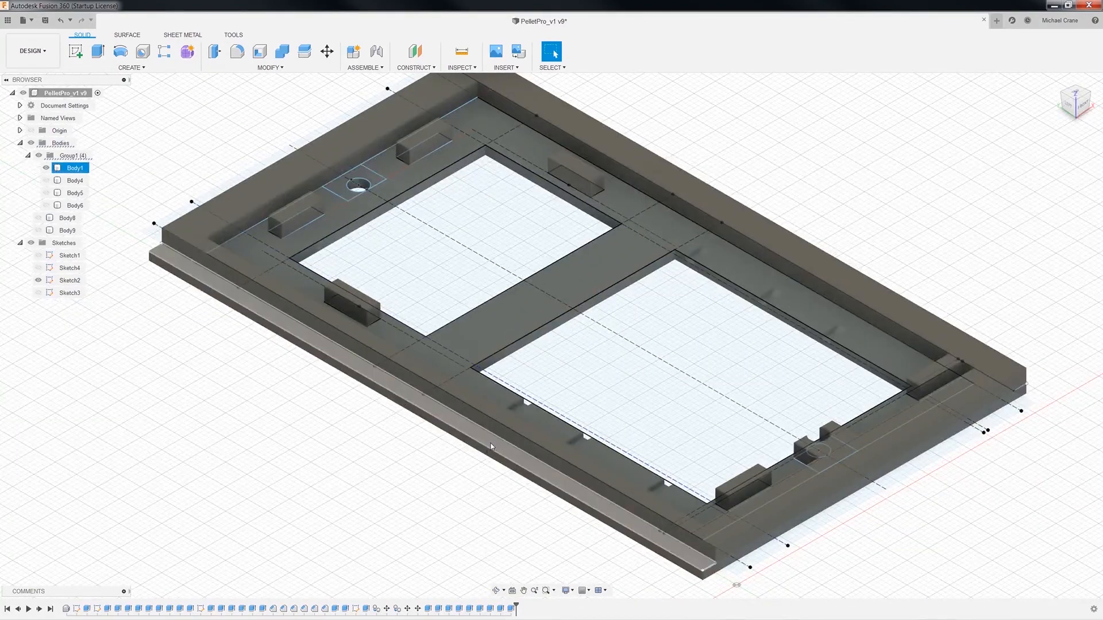
pyautogui.rightClick(491, 446)
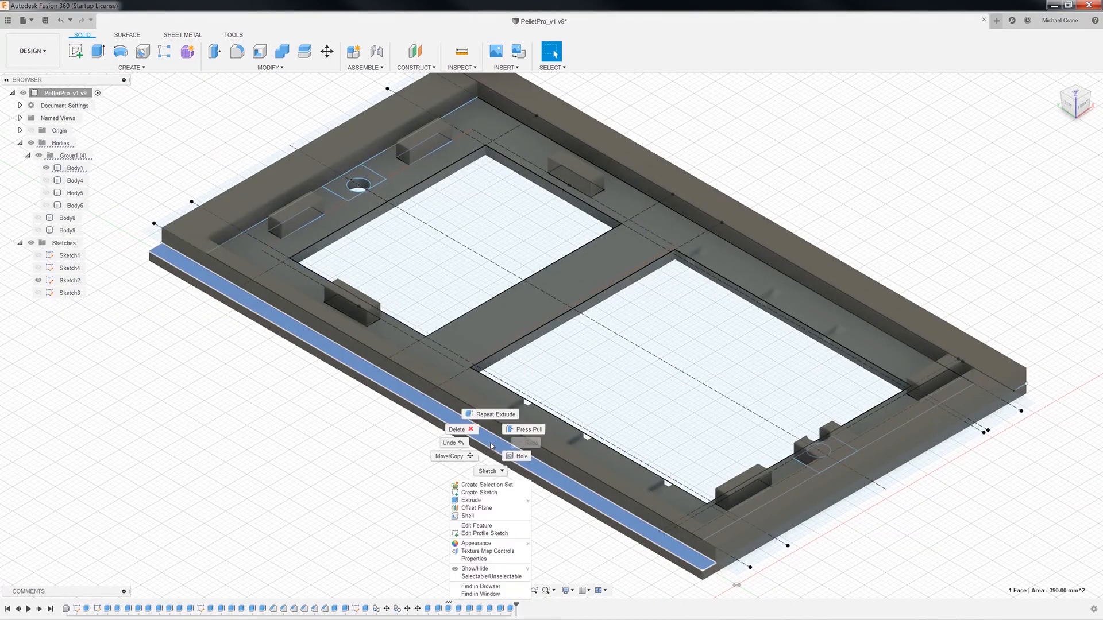
pyautogui.click(469, 501)
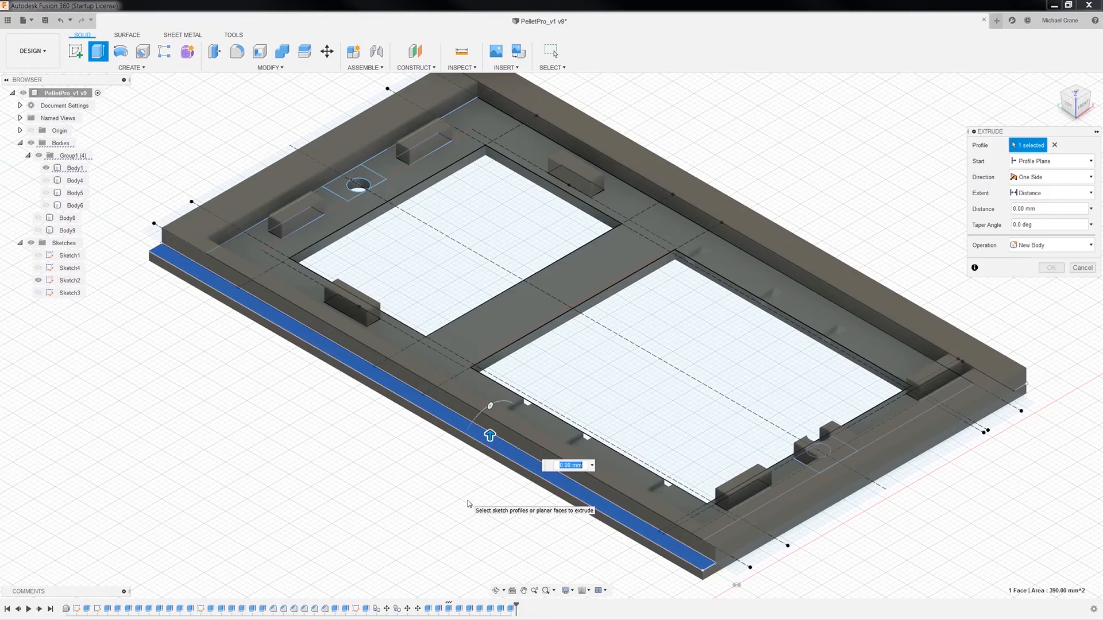
pyautogui.write('3.18')
pyautogui.press('Return')
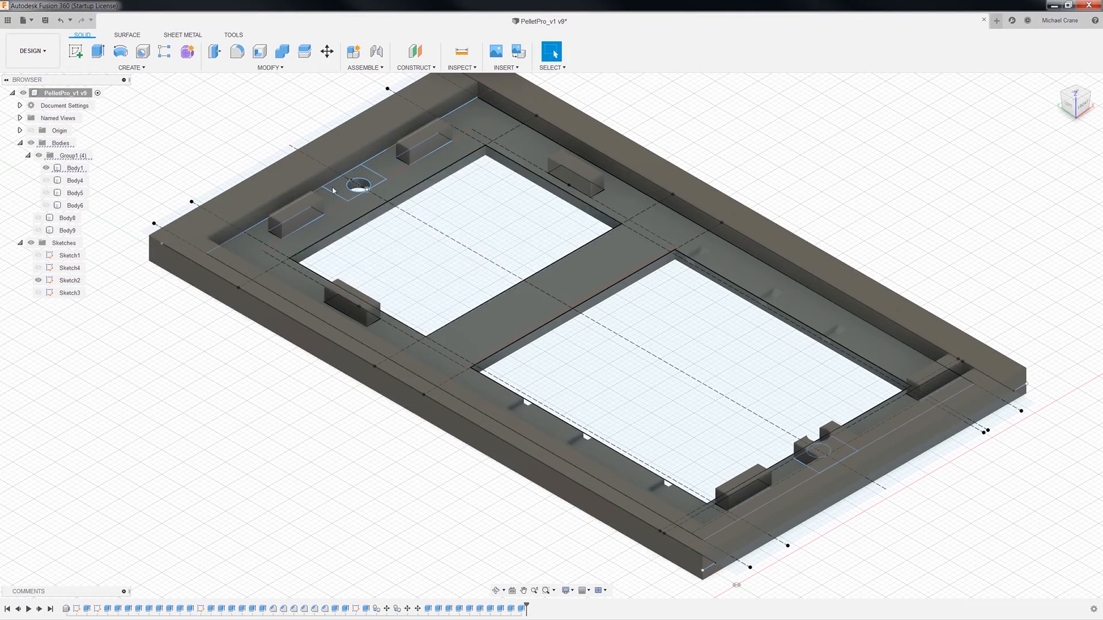
# Step: Extrude Sketch2's rectangular profile around the round hole beside the smaller opening, joined to Body1, and hide Sketch2
pyautogui.click(370, 179)
pyautogui.rightClick(370, 179)
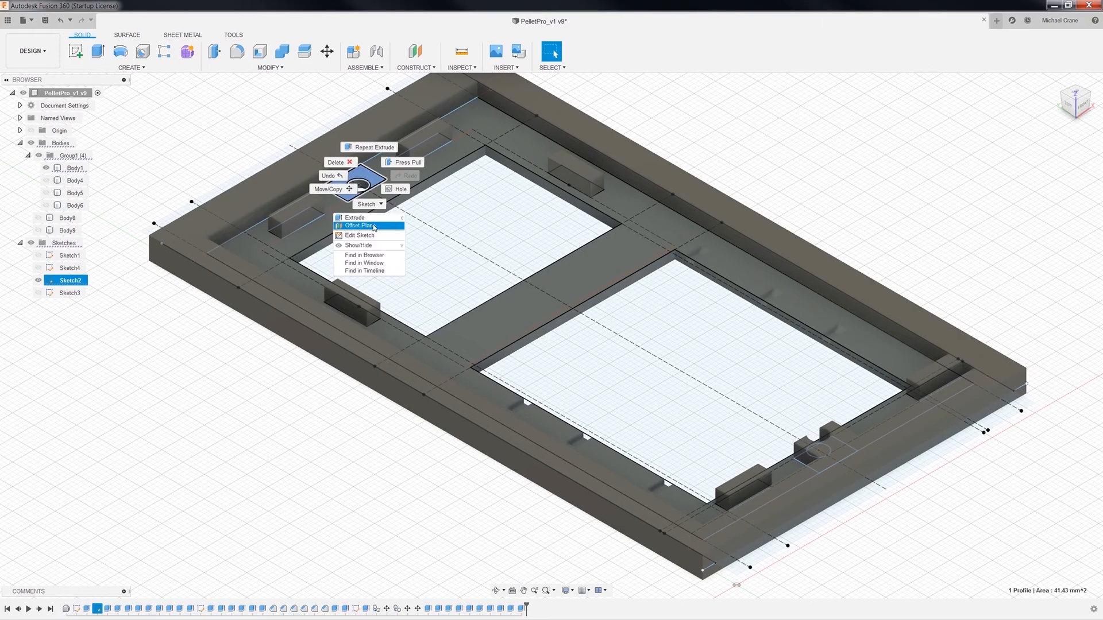
pyautogui.click(371, 221)
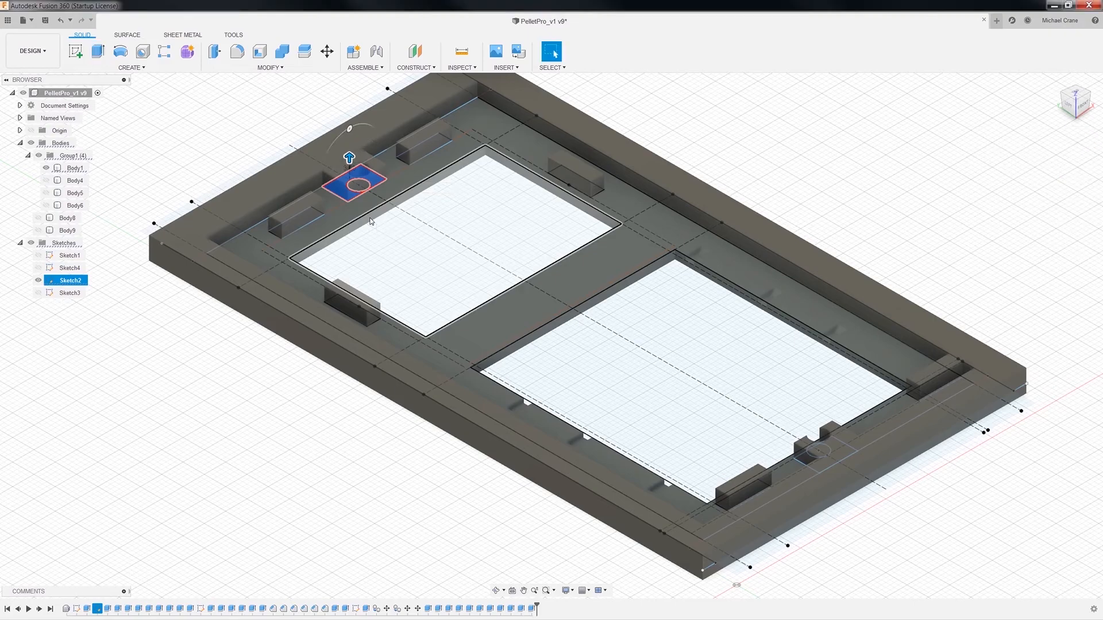
pyautogui.press('Return')
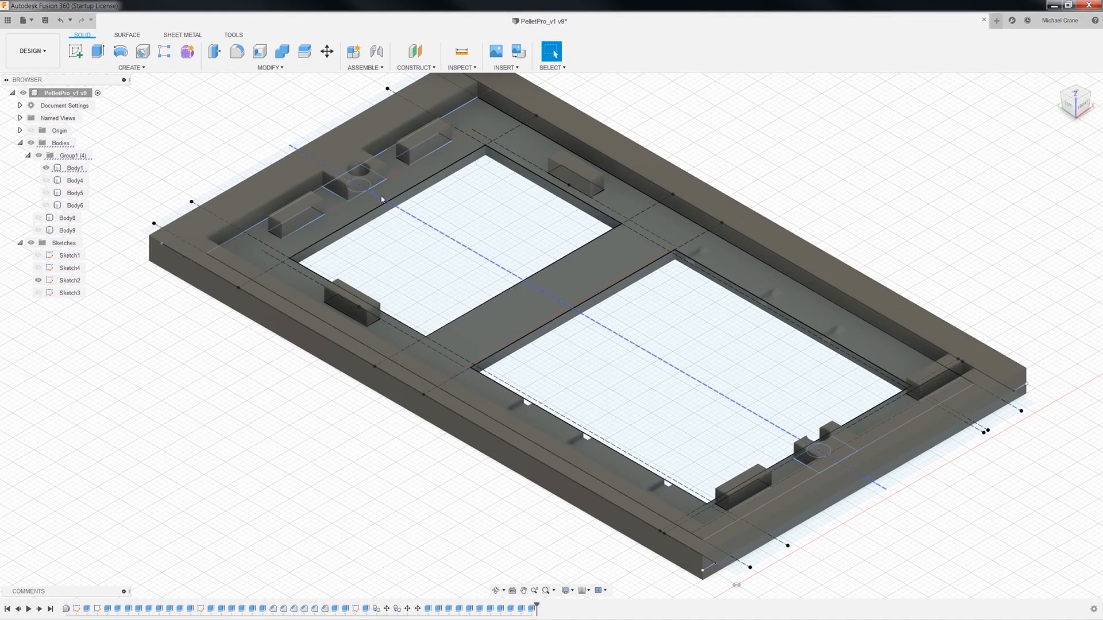
pyautogui.click(39, 281)
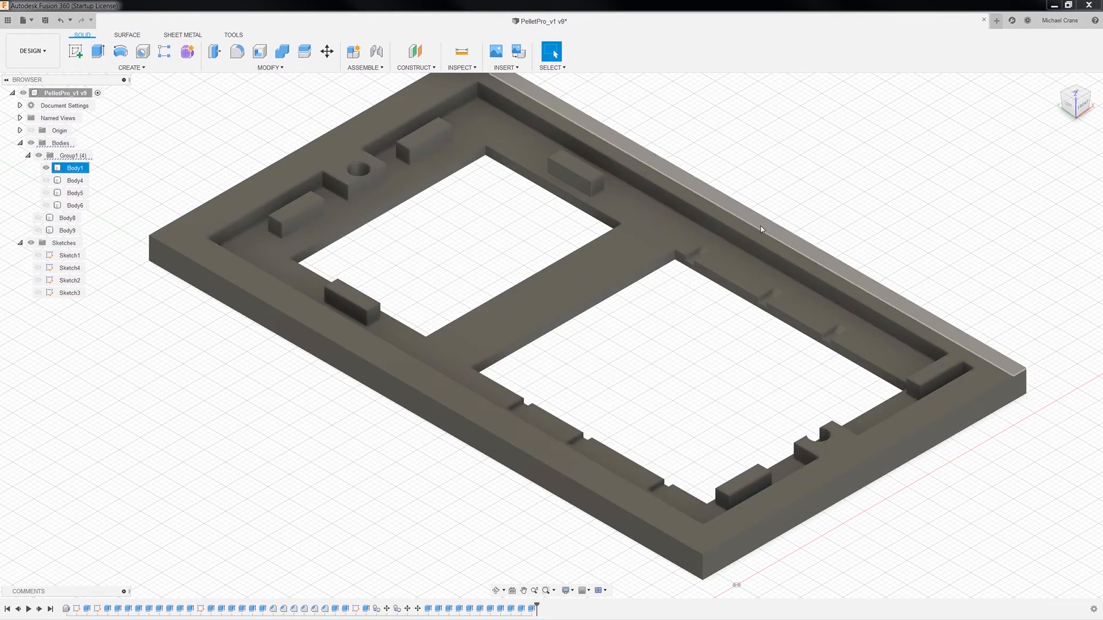
# Step: Show Body8 beneath Body1 and examine how the two plates line up from above and below
pyautogui.click(1055, 82)
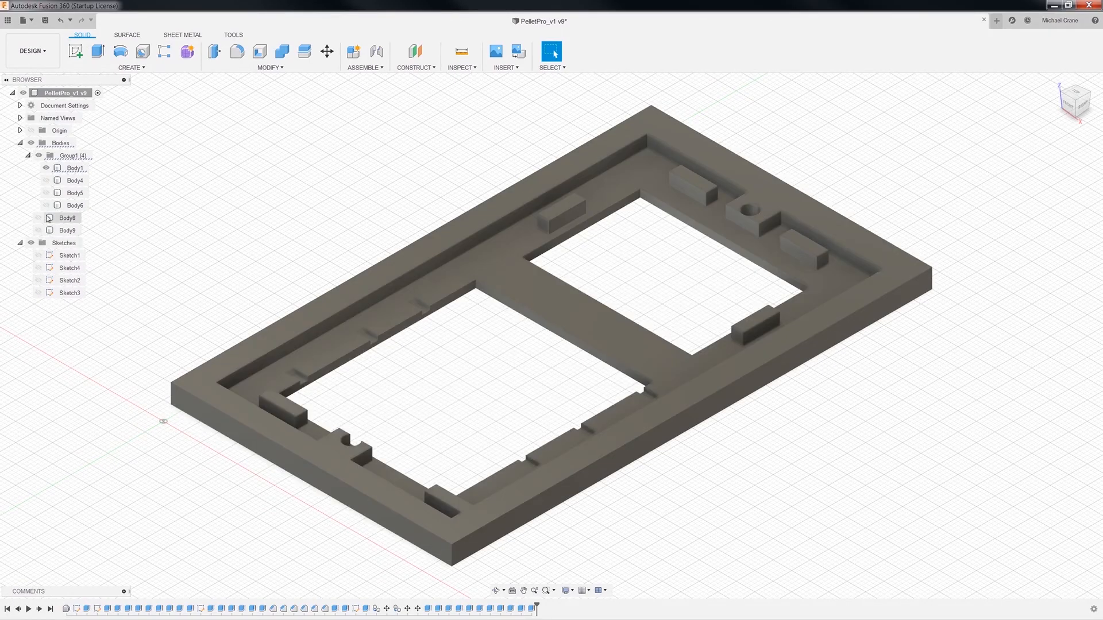
pyautogui.click(38, 217)
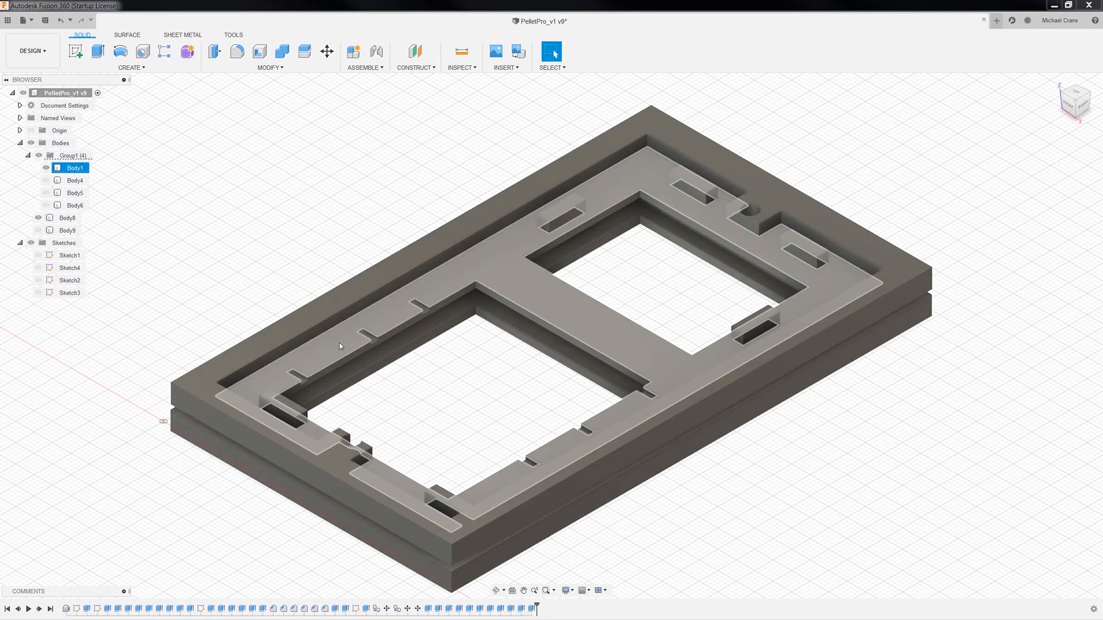
pyautogui.click(1083, 101)
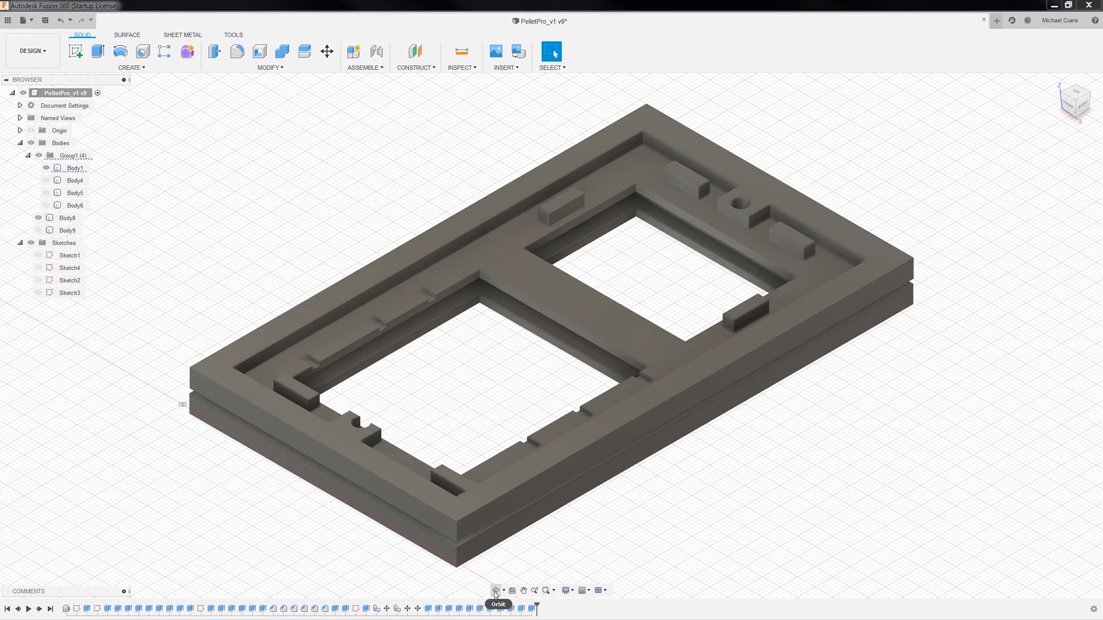
pyautogui.click(496, 591)
pyautogui.moveTo(623, 515); pyautogui.dragTo(586, 517)
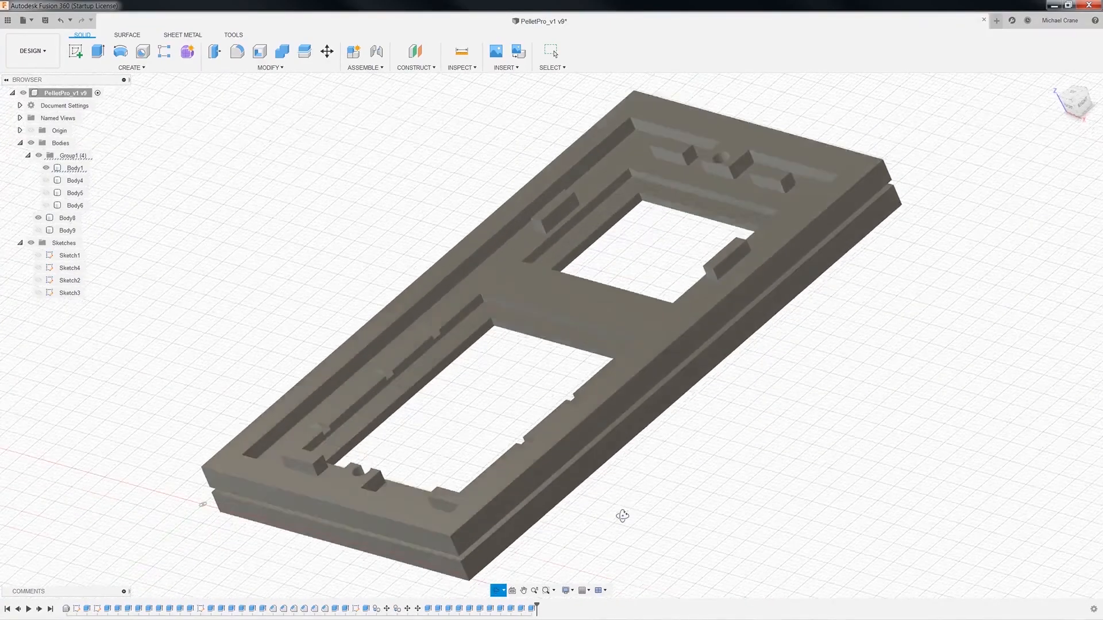
pyautogui.moveTo(624, 501); pyautogui.dragTo(622, 448)
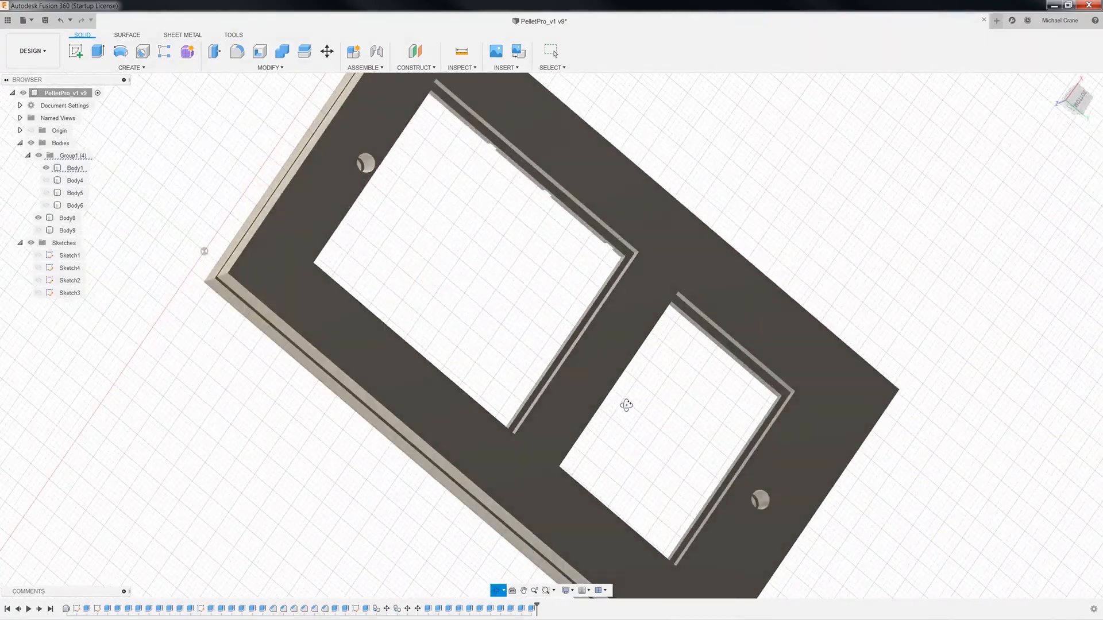
pyautogui.moveTo(626, 405); pyautogui.dragTo(621, 379)
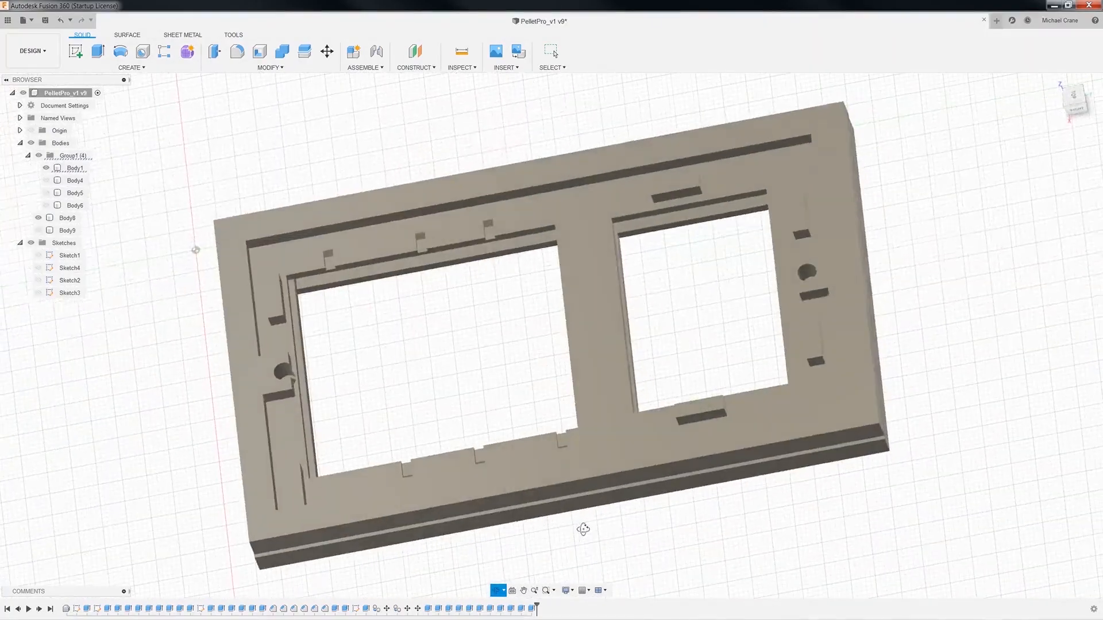
pyautogui.moveTo(583, 509); pyautogui.dragTo(583, 460)
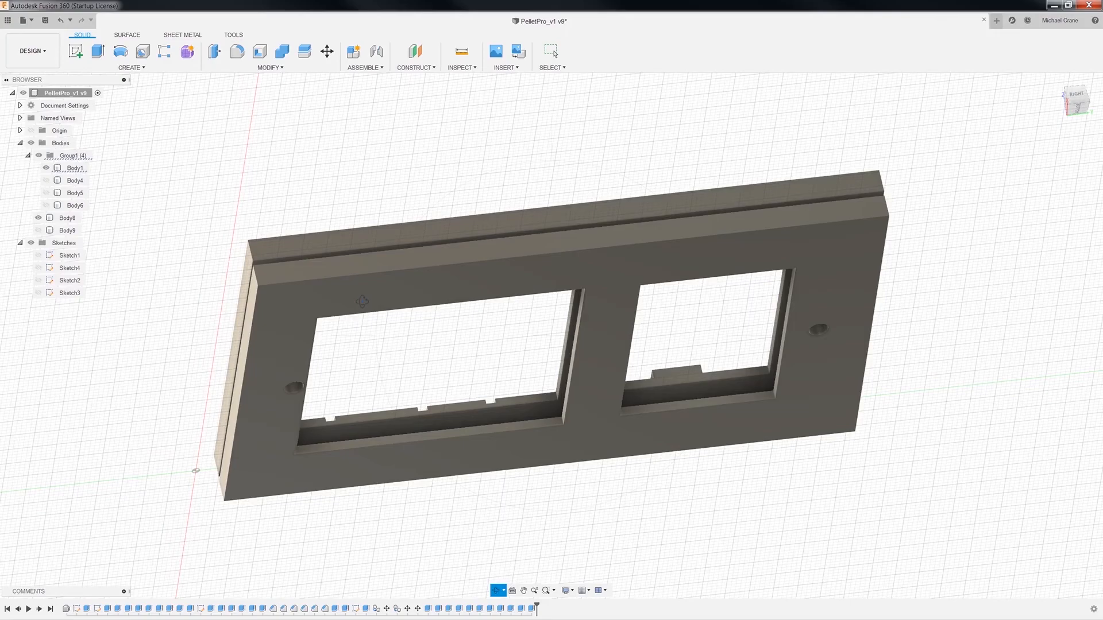
# Step: Compare the plates' undersides and openings with Body8 hidden and shown, then hide Body8 and inspect Body1 alone
pyautogui.click(38, 218)
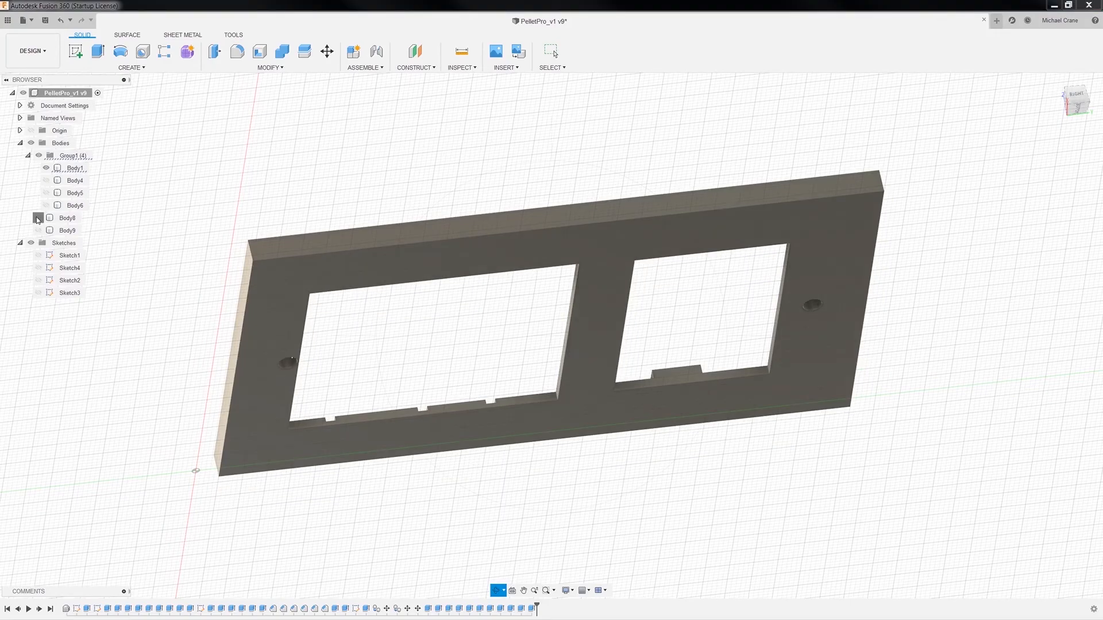
pyautogui.click(38, 218)
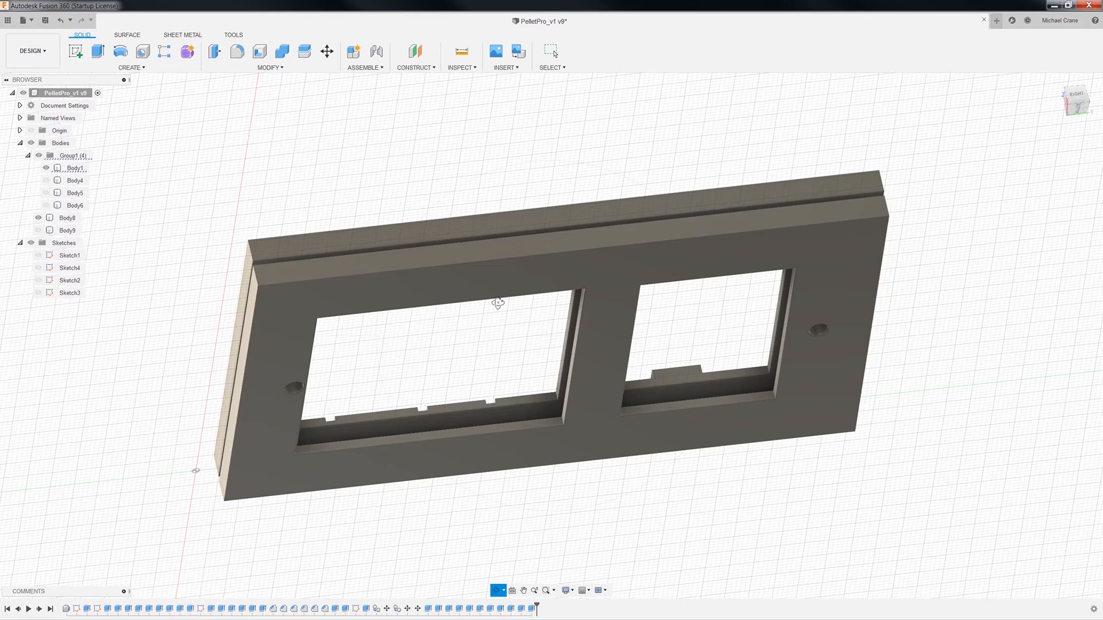
pyautogui.moveTo(499, 175); pyautogui.dragTo(513, 213)
pyautogui.moveTo(519, 354); pyautogui.dragTo(528, 275)
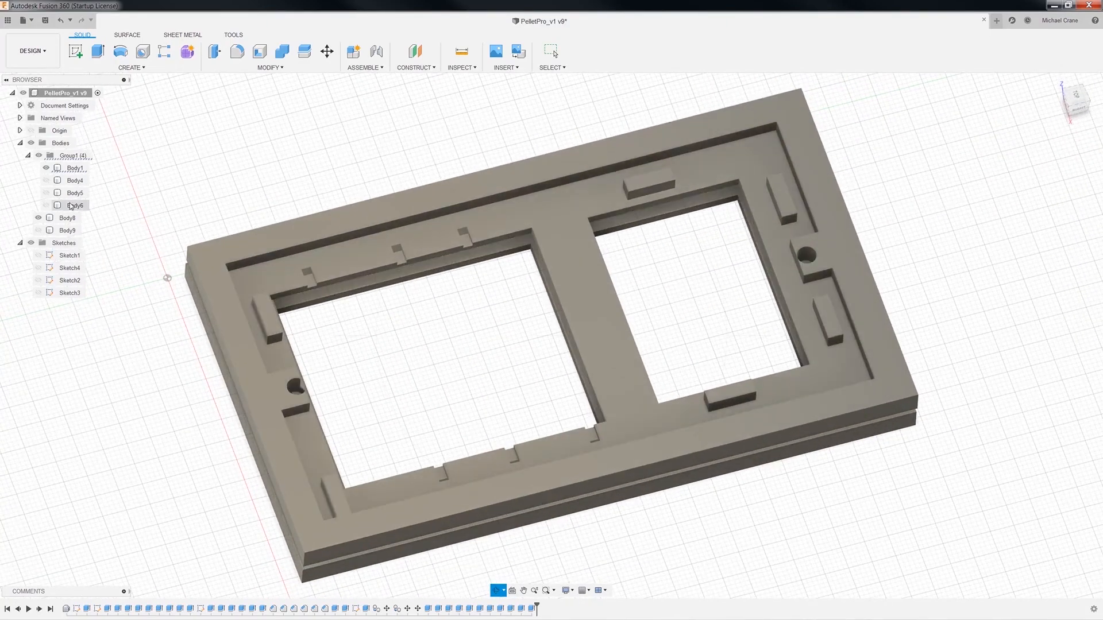
pyautogui.click(38, 218)
pyautogui.moveTo(762, 486); pyautogui.dragTo(429, 439)
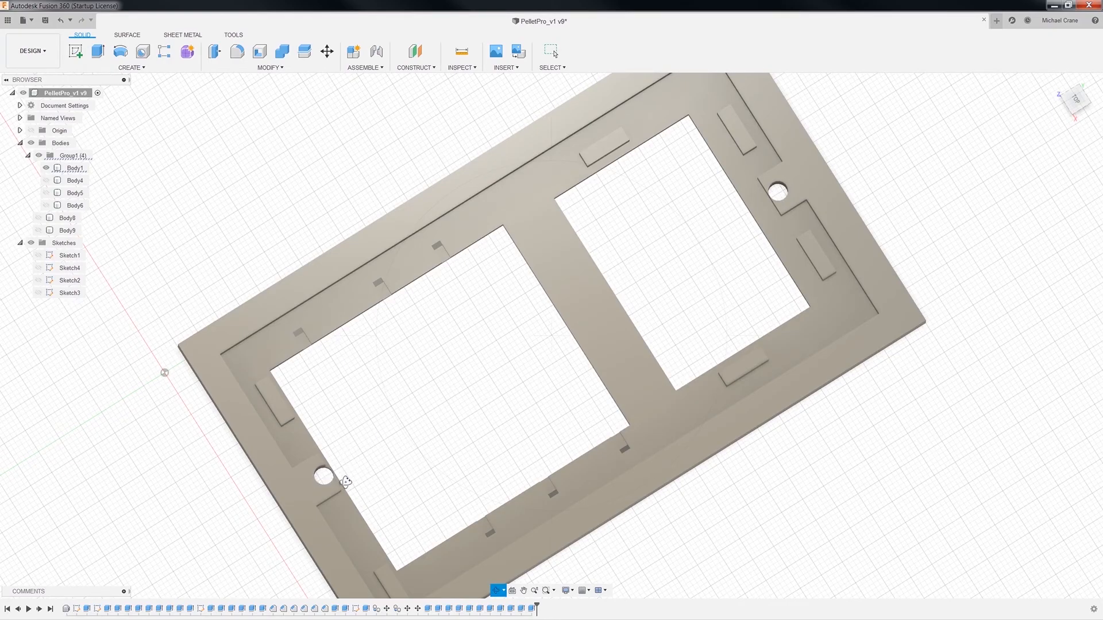
pyautogui.scroll(3, 346, 482)
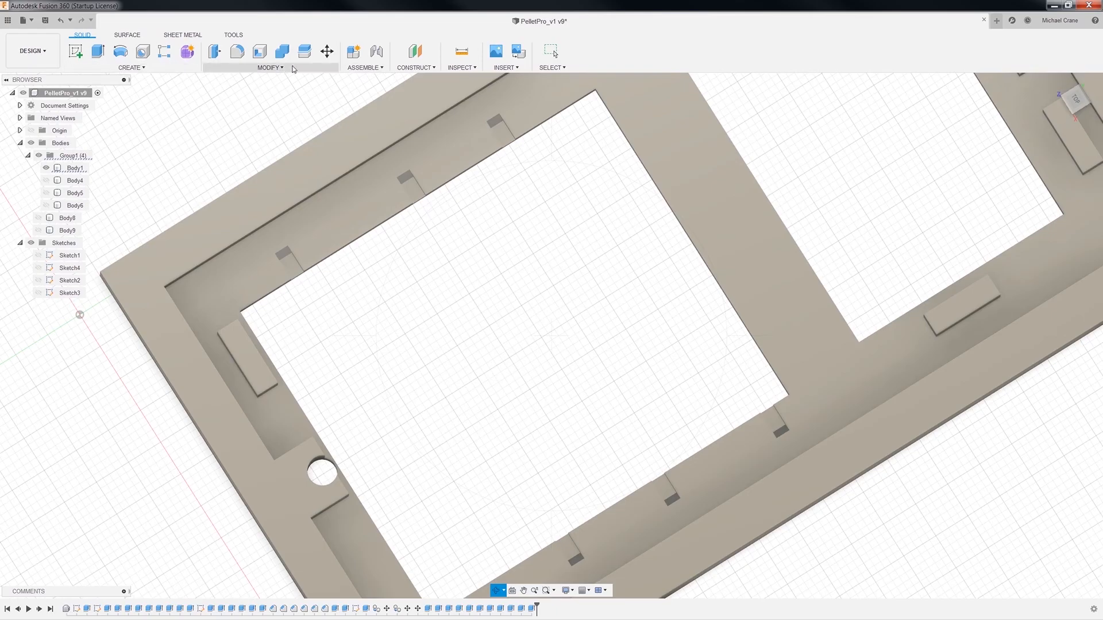
# Step: Measure the distance between the edges of Body1's two round mounting holes
pyautogui.click(461, 52)
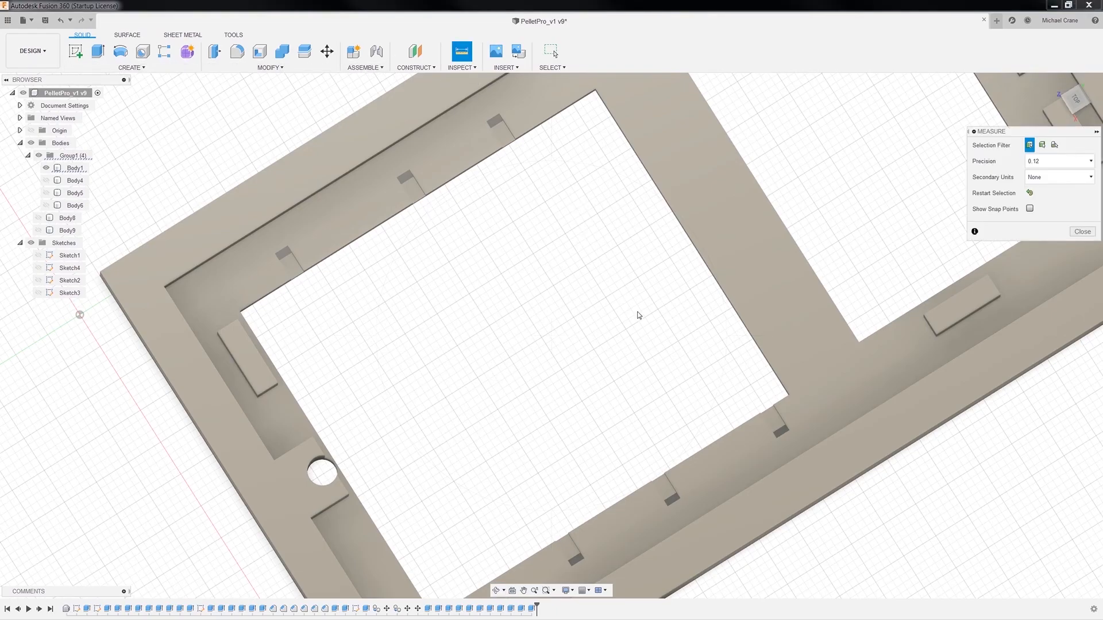
pyautogui.scroll(-3, 669, 326)
pyautogui.moveTo(806, 272); pyautogui.dragTo(744, 318, button='middle')
pyautogui.click(857, 171)
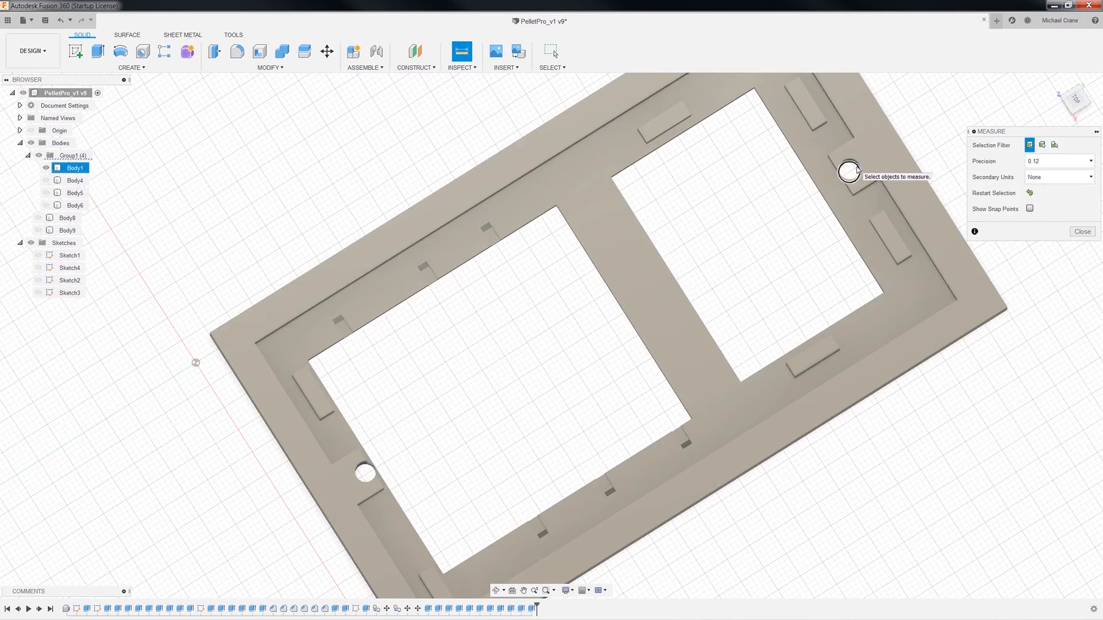
pyautogui.click(372, 470)
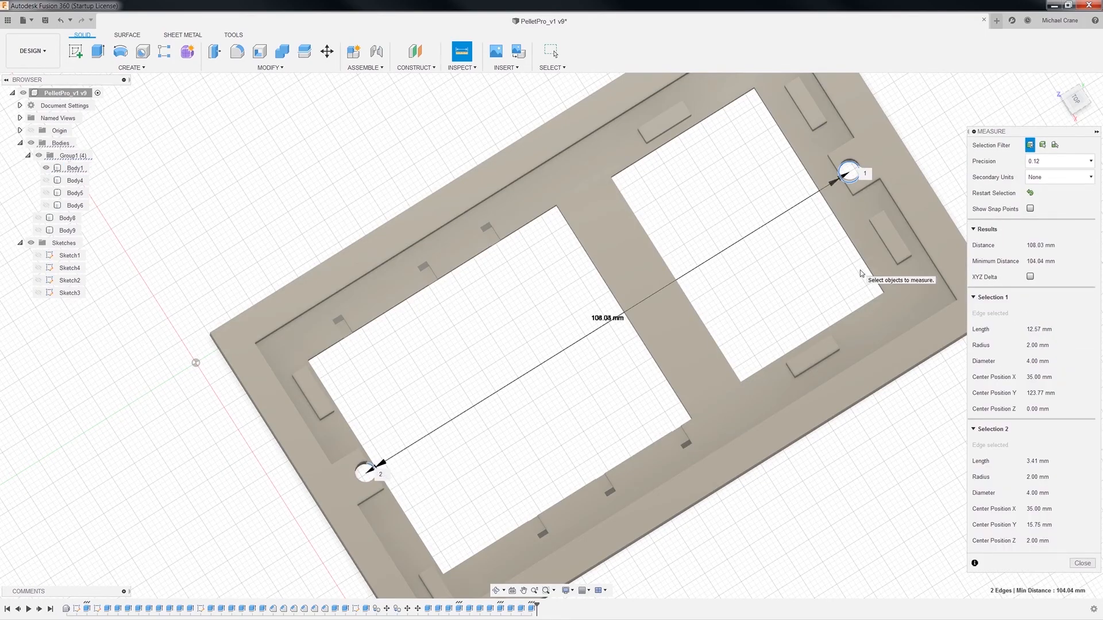
pyautogui.scroll(-3, 603, 345)
pyautogui.scroll(8, 597, 333)
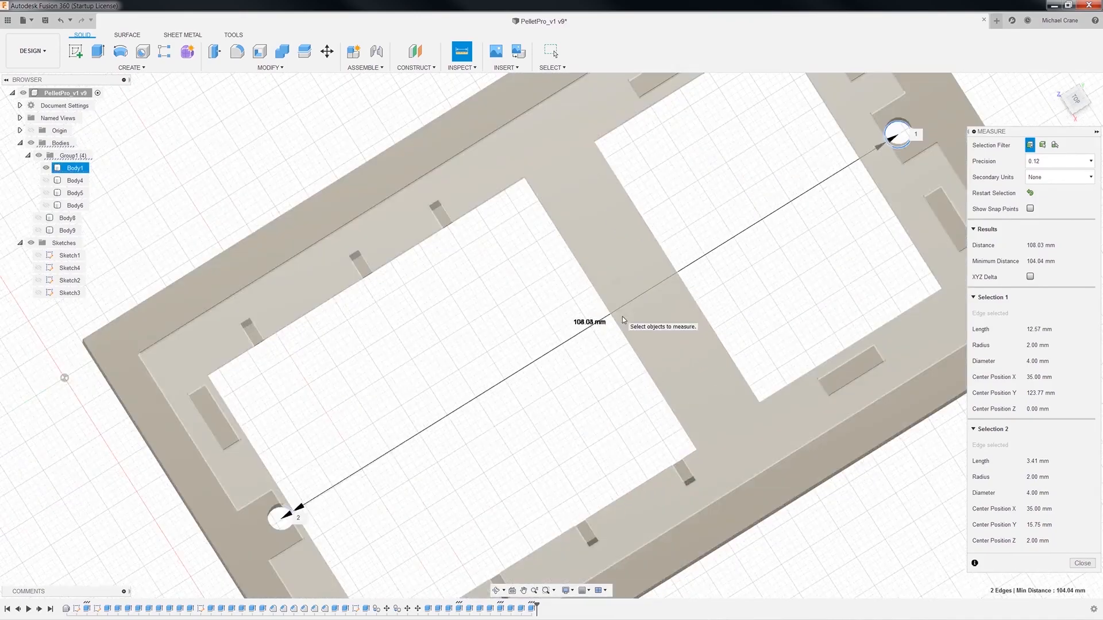
pyautogui.click(1082, 564)
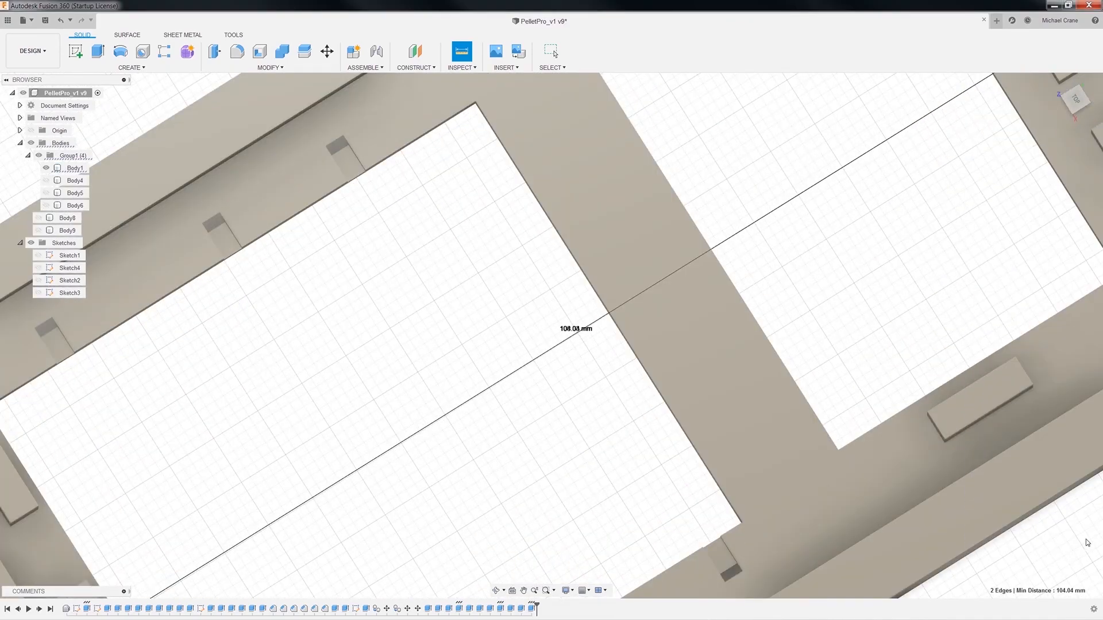
# Step: Measure the spacing of the two mounting holes between matching edge points on Body1's underside
pyautogui.click(1077, 101)
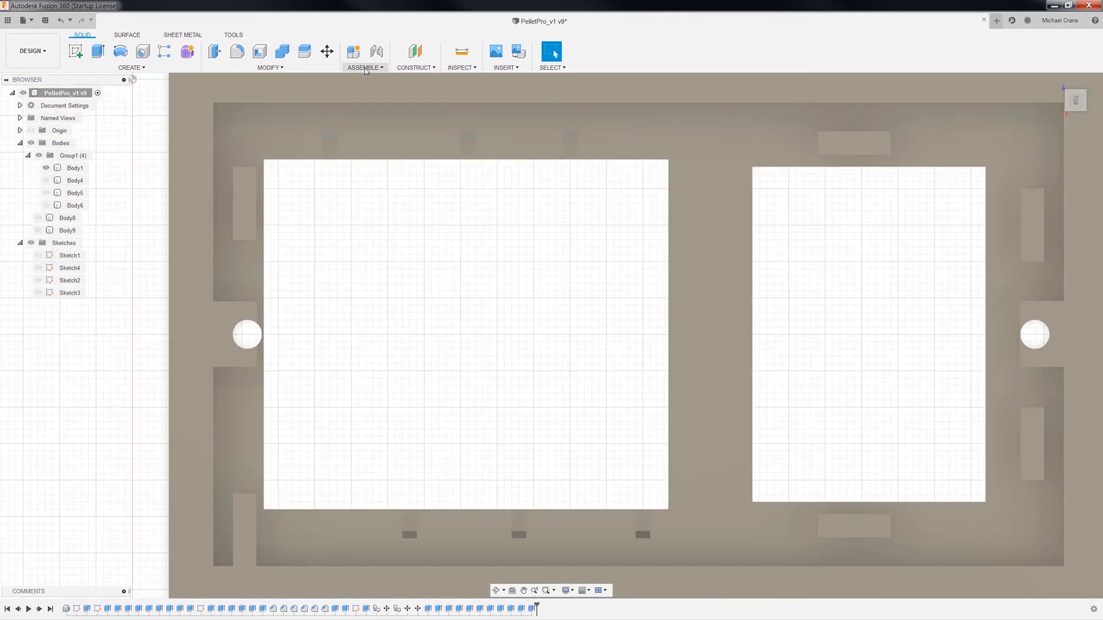
pyautogui.click(461, 51)
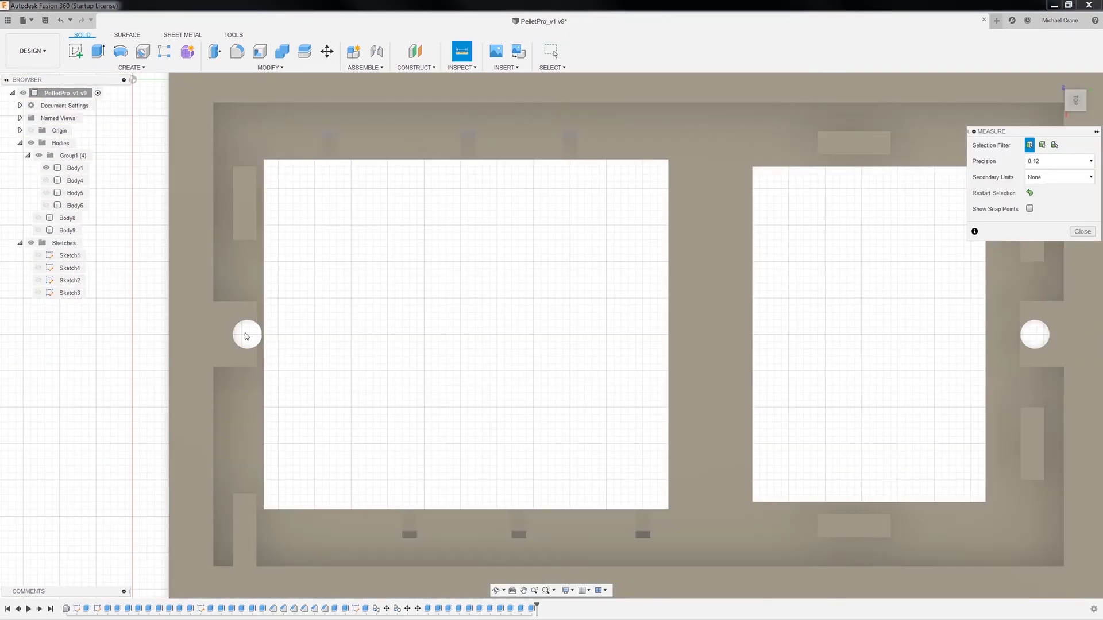
pyautogui.click(1076, 116)
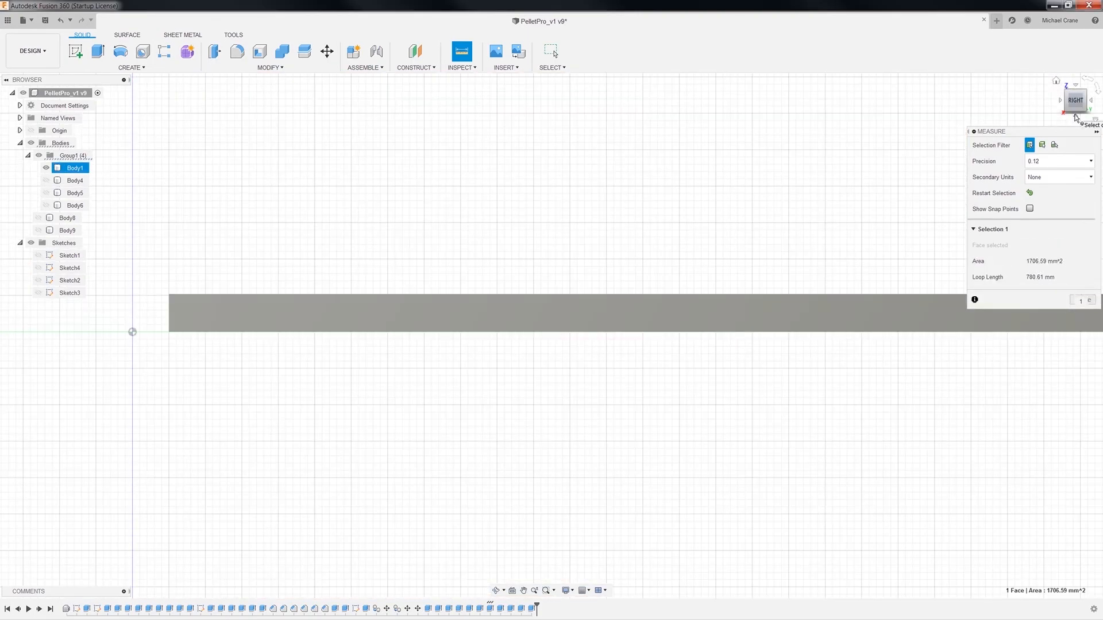
pyautogui.click(1075, 117)
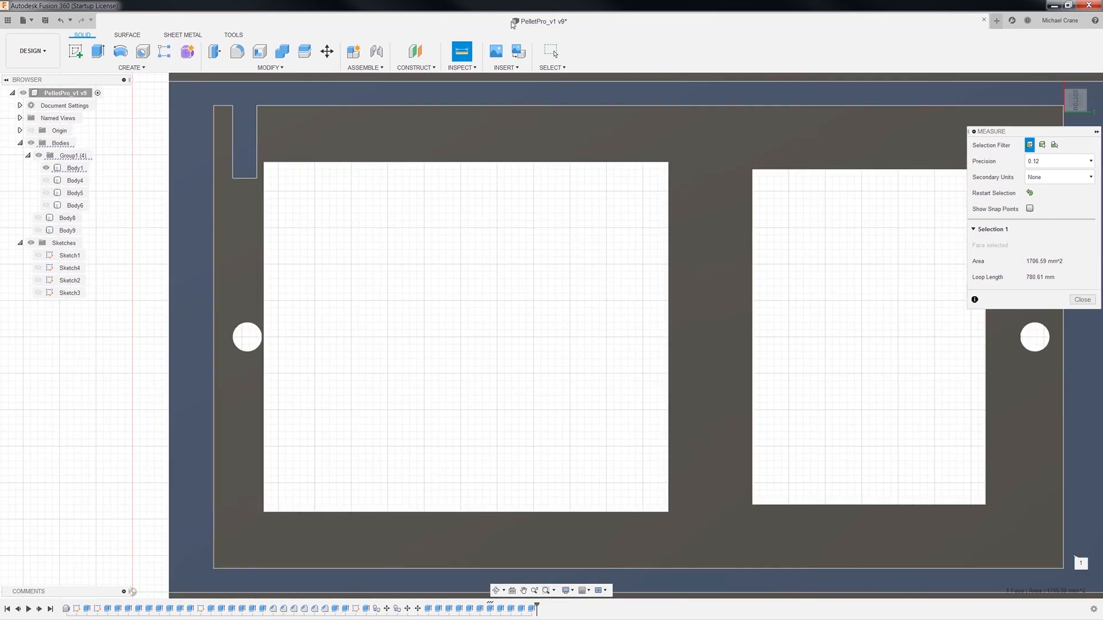
pyautogui.click(462, 55)
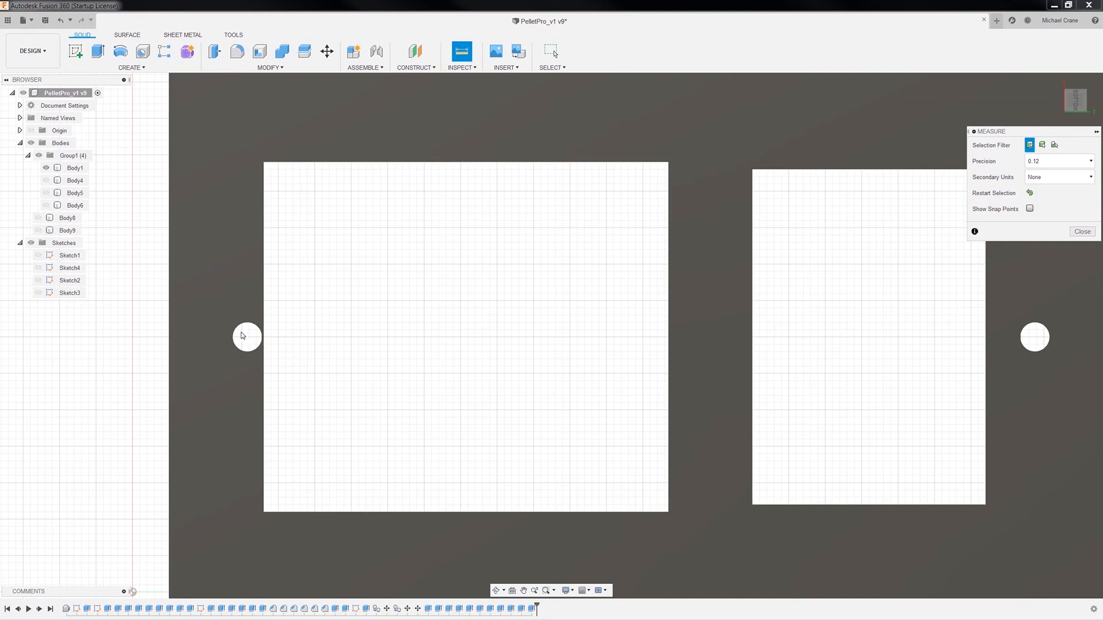
pyautogui.click(253, 325)
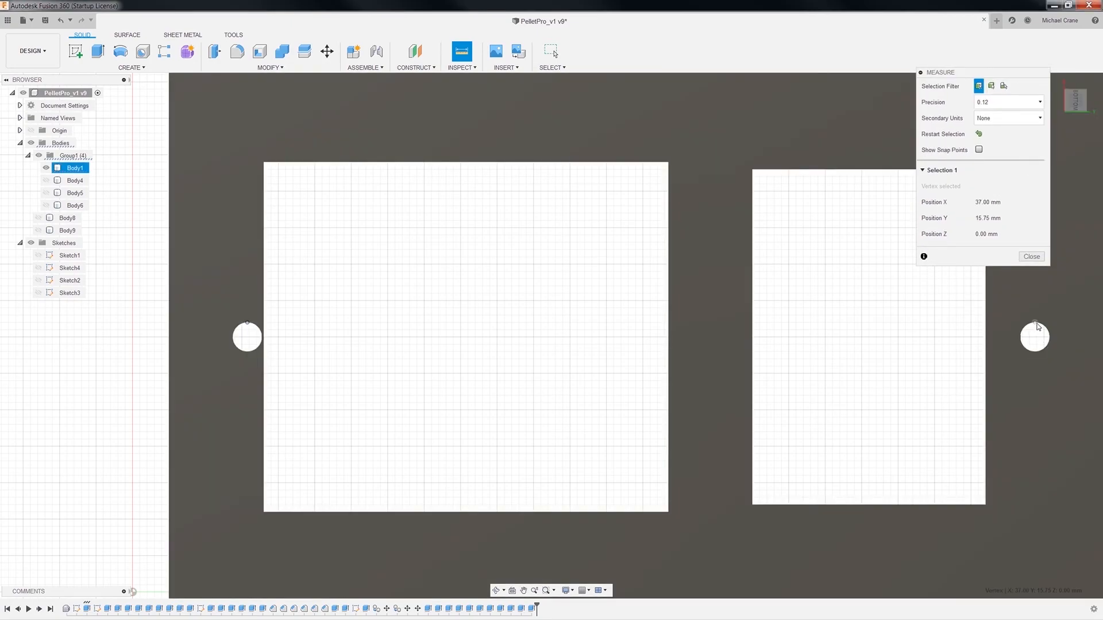
pyautogui.click(1037, 325)
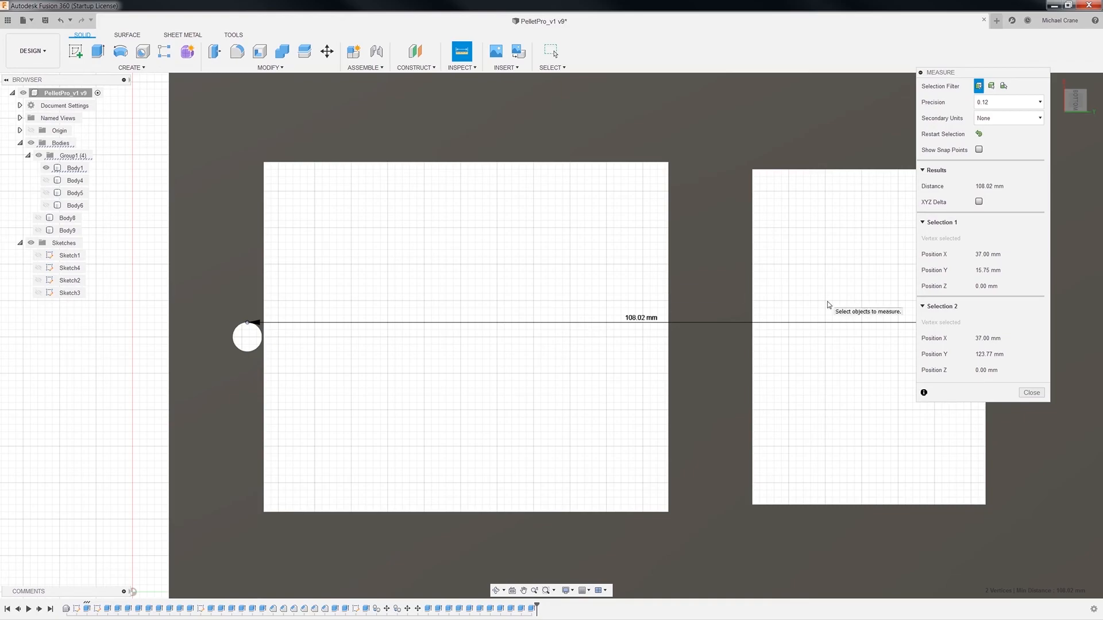
pyautogui.moveTo(980, 76); pyautogui.dragTo(751, 90)
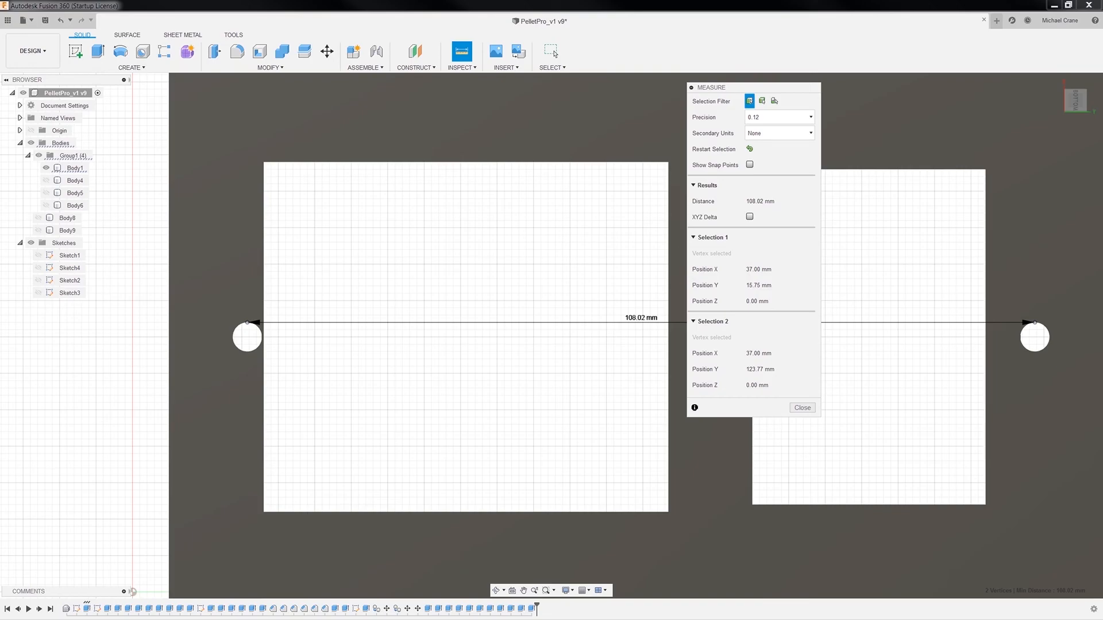
# Step: Switch to the web browser and open the Google inches to mm conversion for comparison with the hole spacing
pyautogui.hotkey('alt', 'Tab')
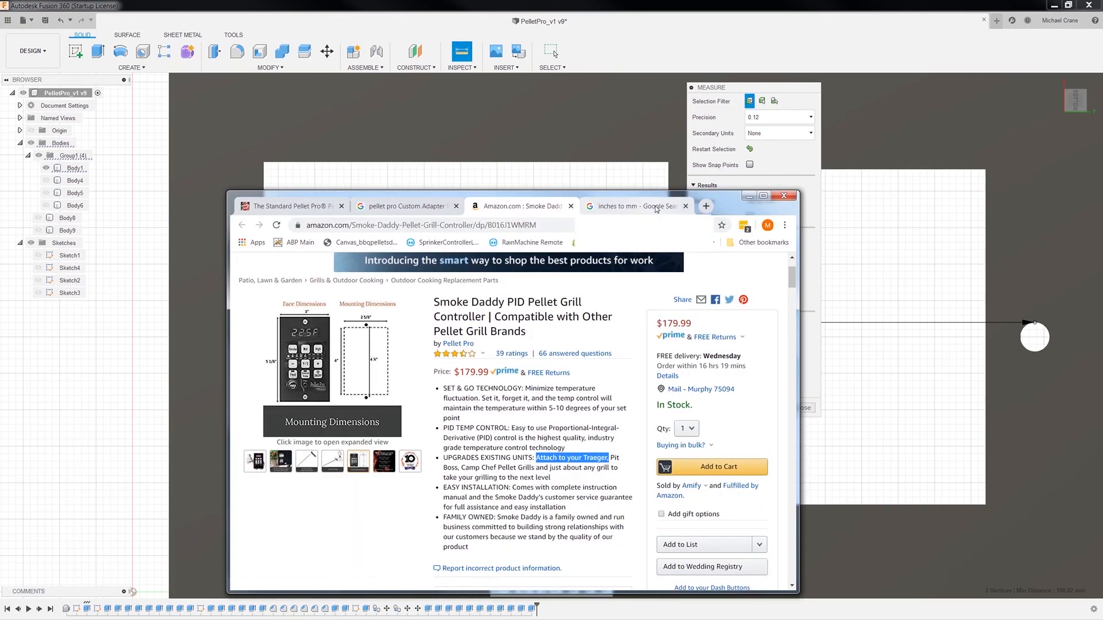
pyautogui.click(656, 210)
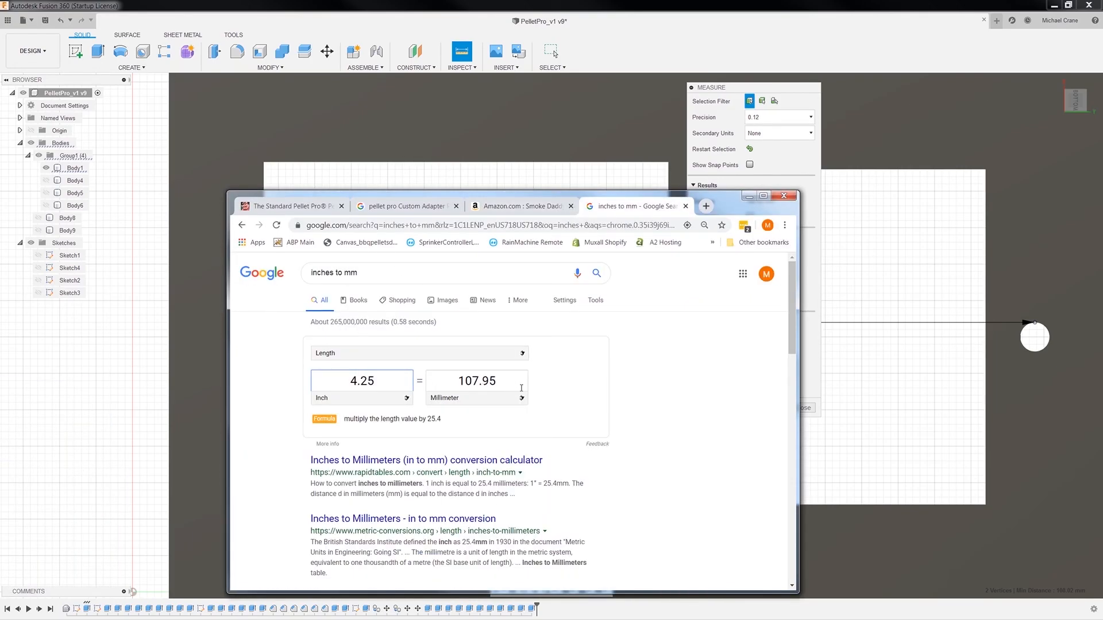
# Step: Close the inches to mm conversion window, end the hole spacing measurement and return the plate to the home view
pyautogui.click(795, 197)
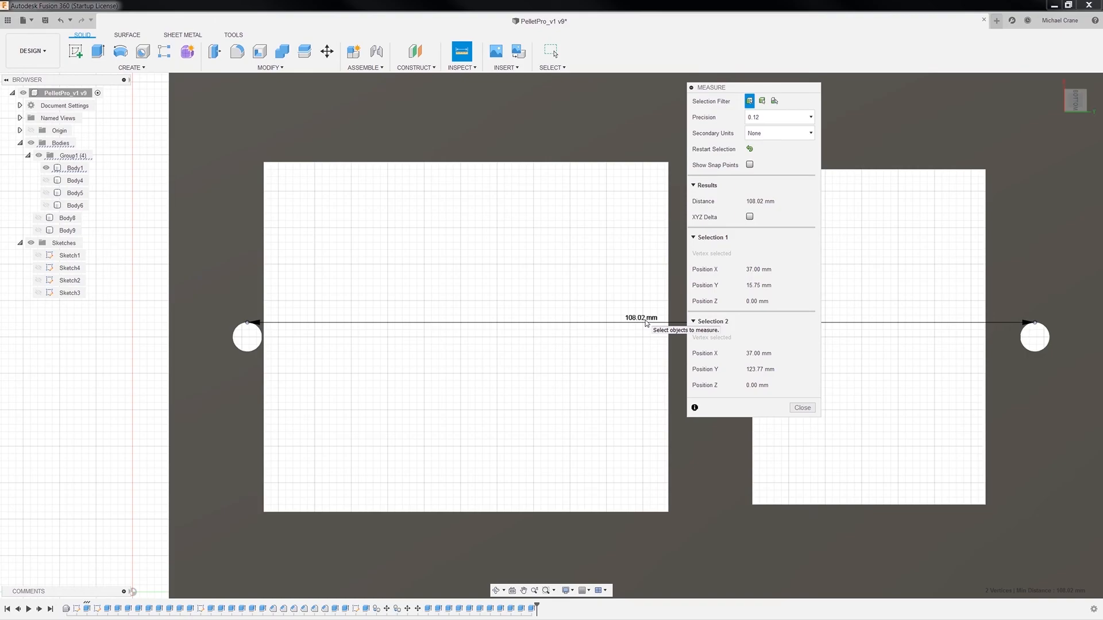
pyautogui.click(802, 407)
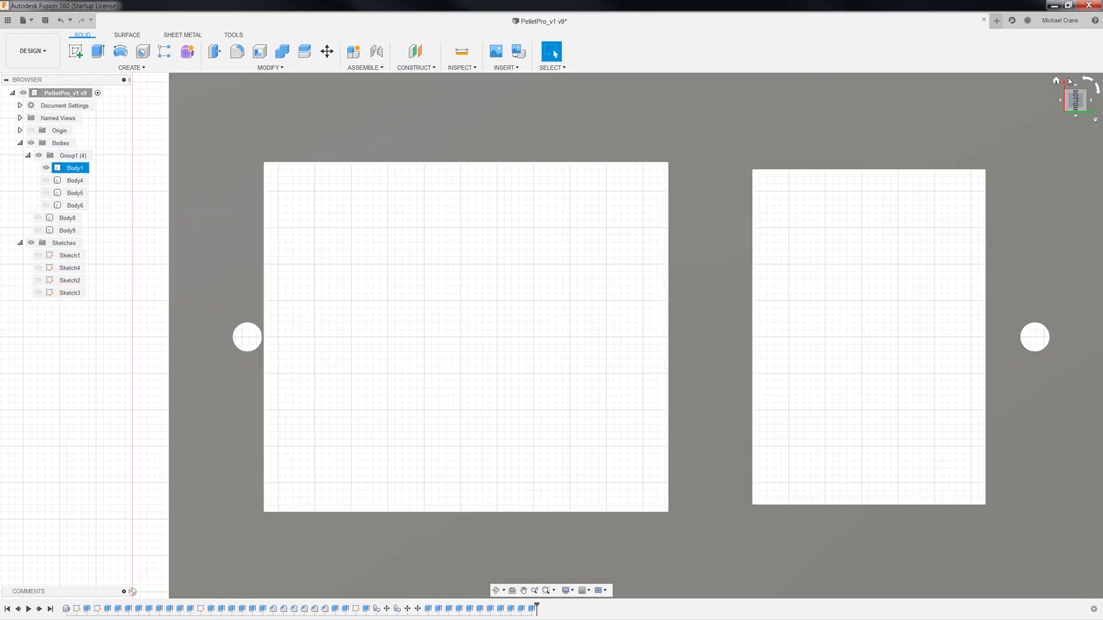
pyautogui.click(1056, 83)
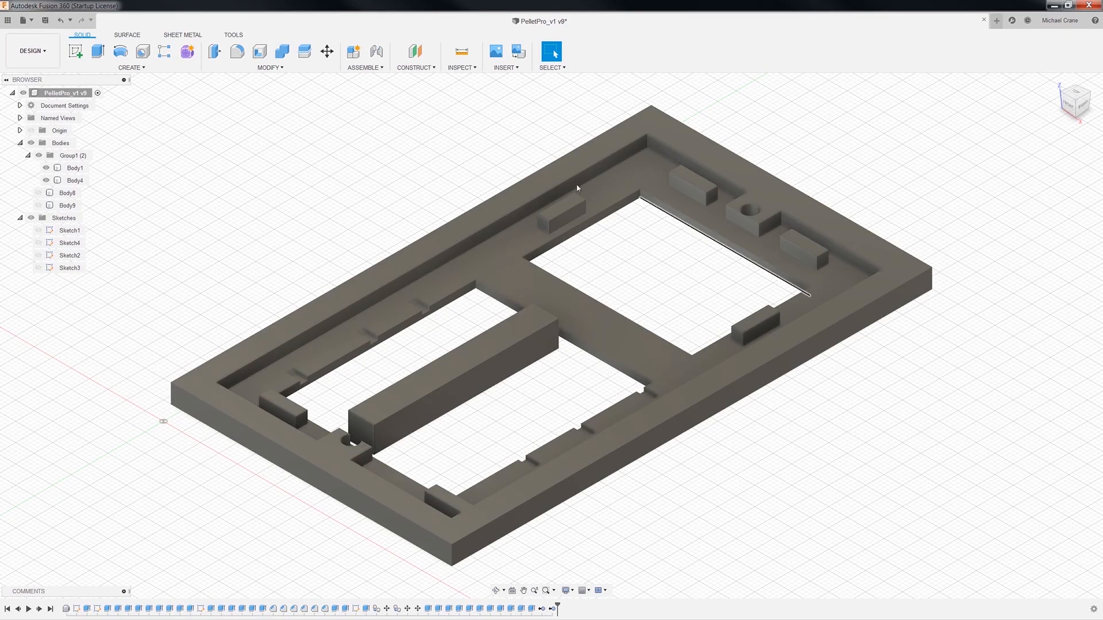
pyautogui.click(66, 157)
pyautogui.rightClick(67, 159)
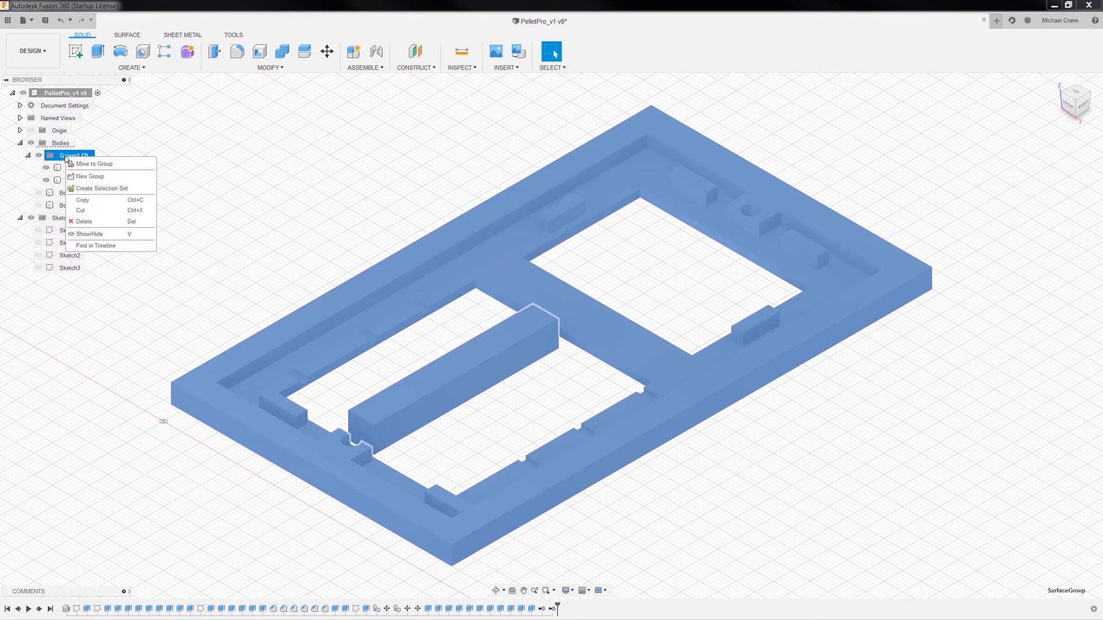
pyautogui.click(23, 20)
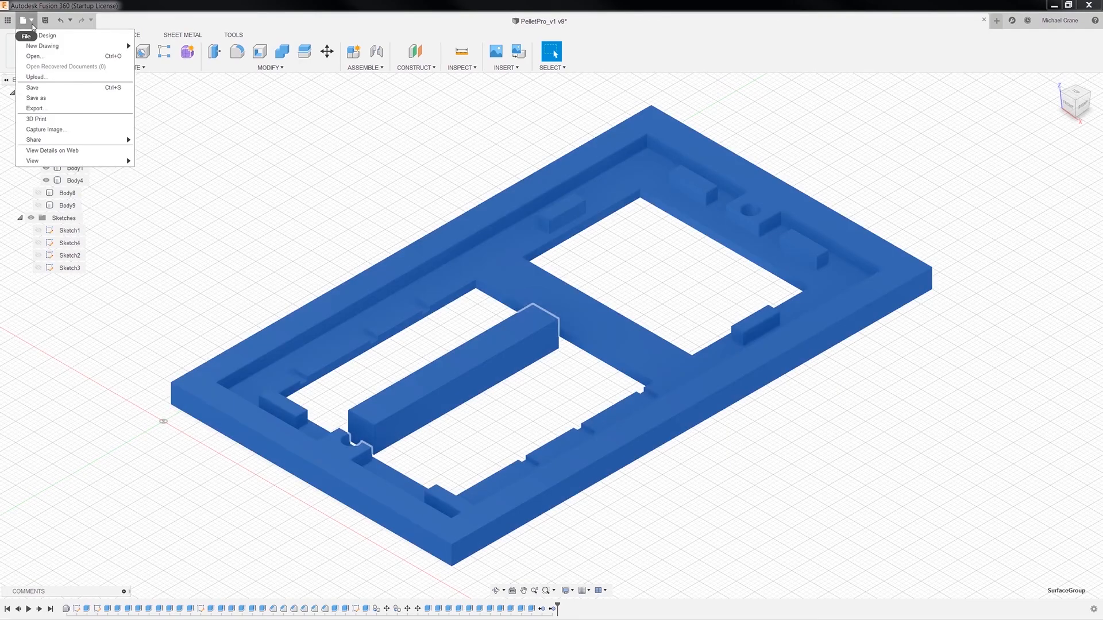
pyautogui.click(51, 119)
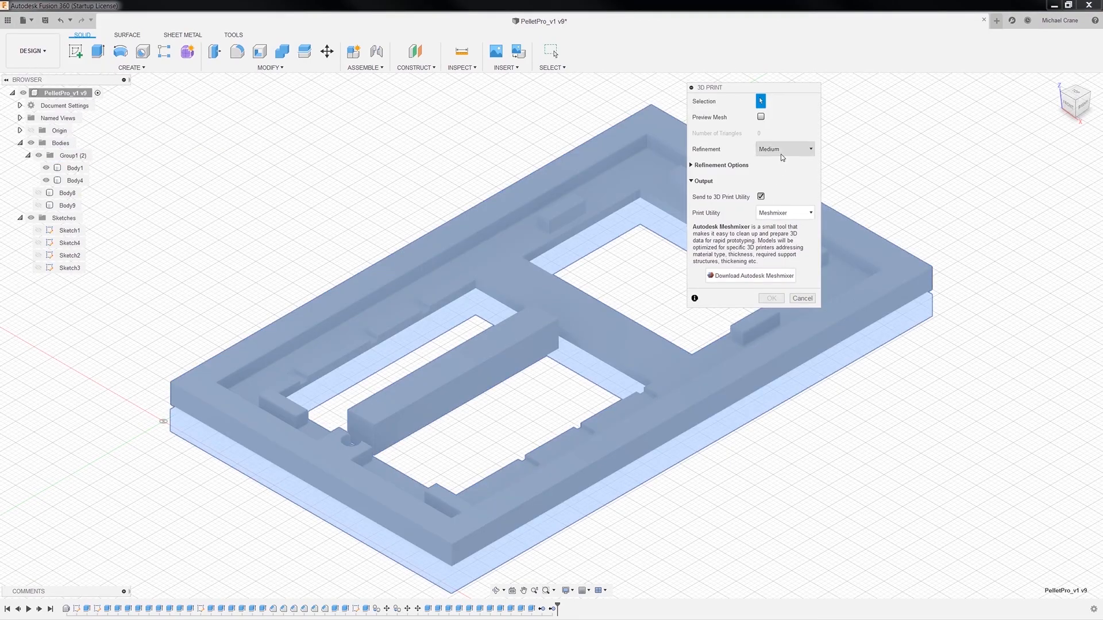
pyautogui.click(802, 213)
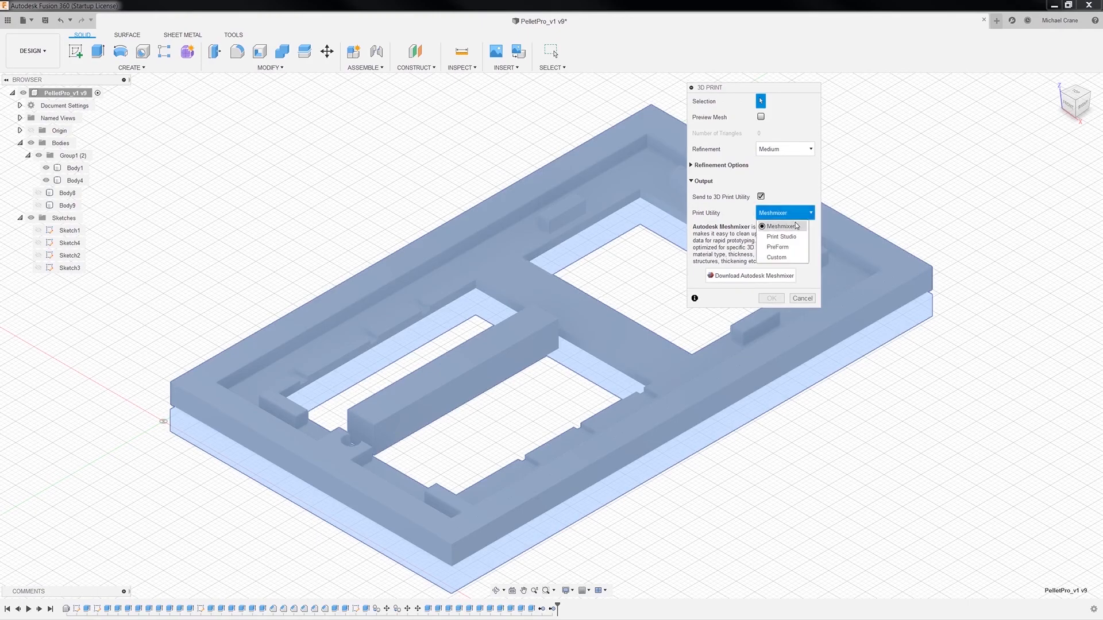
pyautogui.click(761, 197)
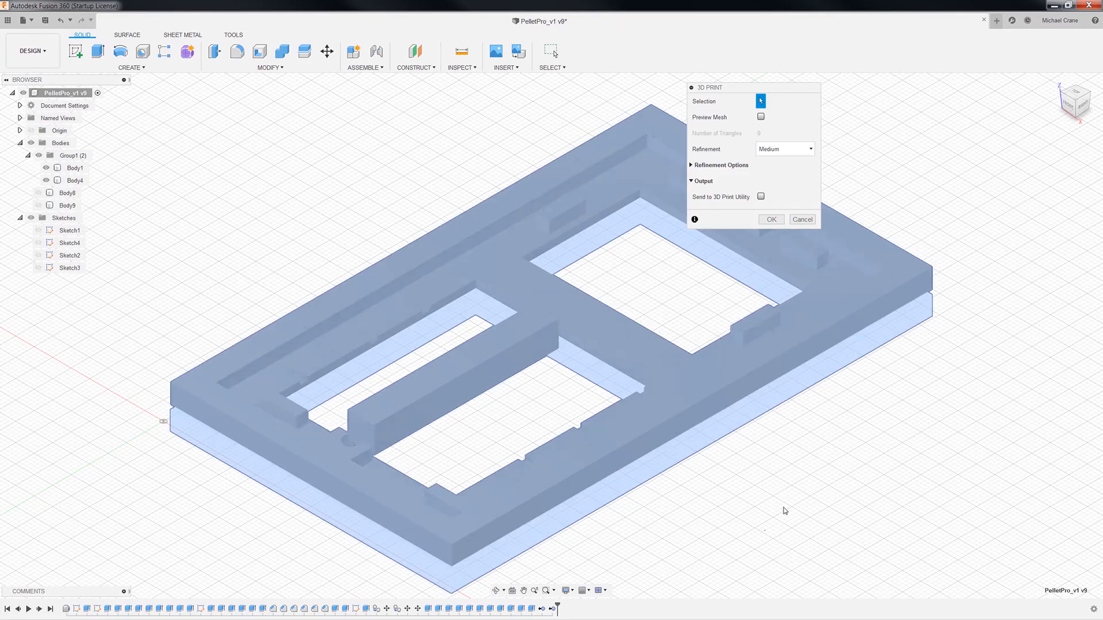
pyautogui.click(804, 219)
pyautogui.click(90, 352)
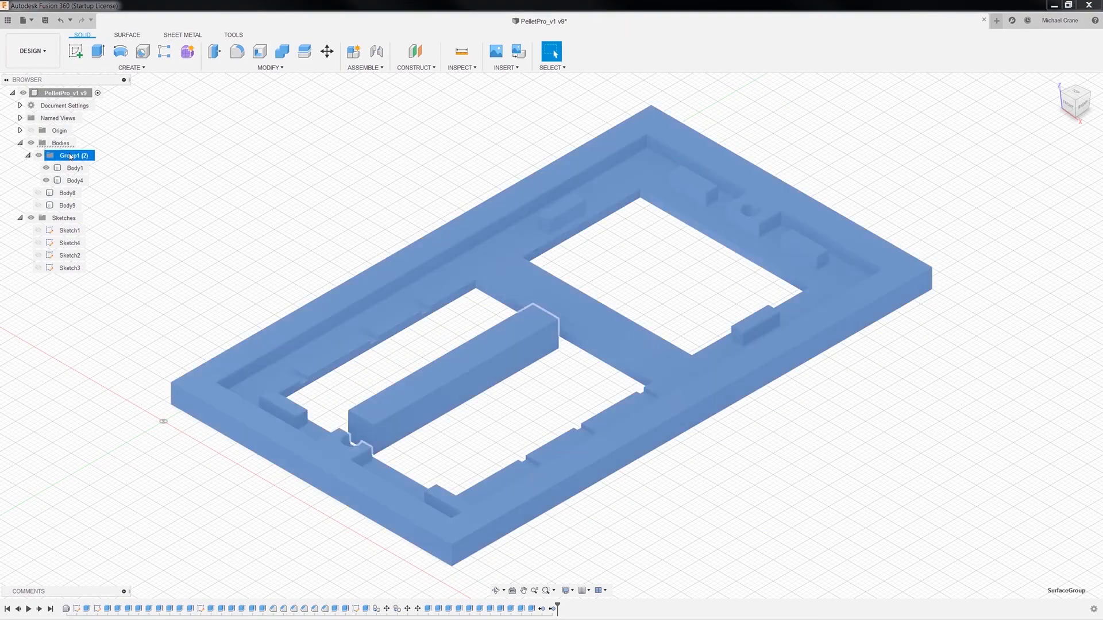
# Step: Try to export Group1 through 3D Print as an STL file with sending to the 3D print utility turned off
pyautogui.click(70, 156)
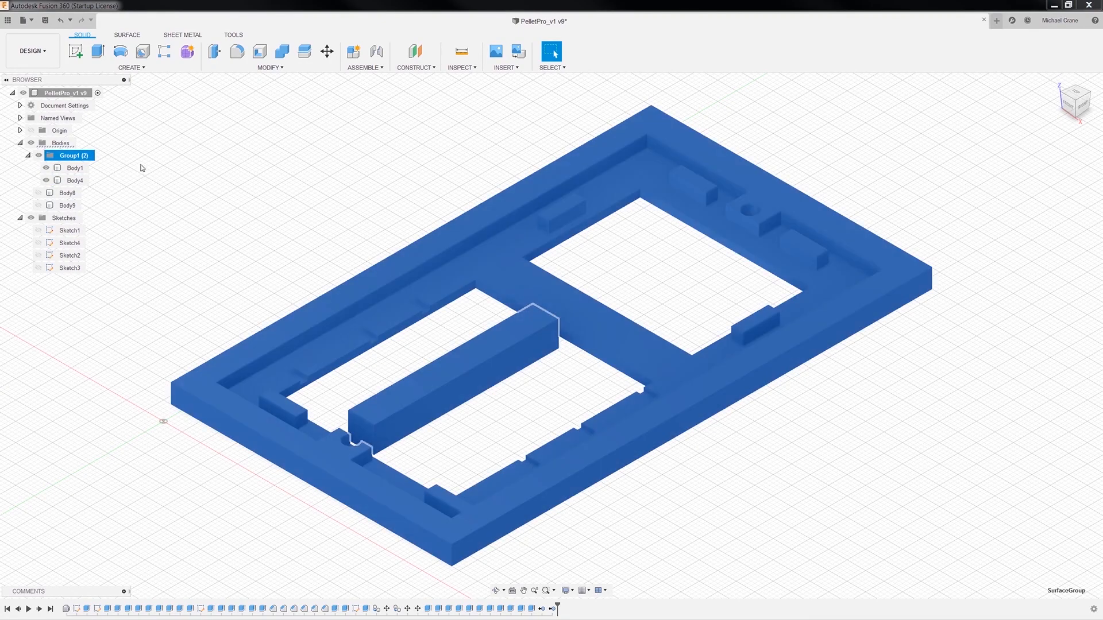
pyautogui.rightClick(76, 157)
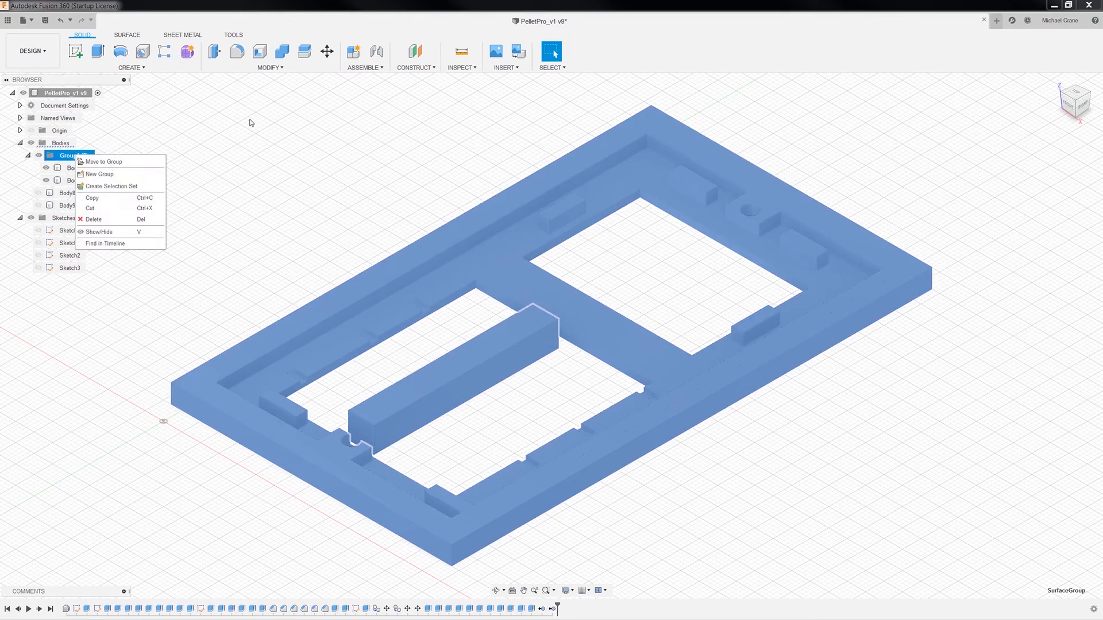
pyautogui.click(339, 123)
pyautogui.click(23, 20)
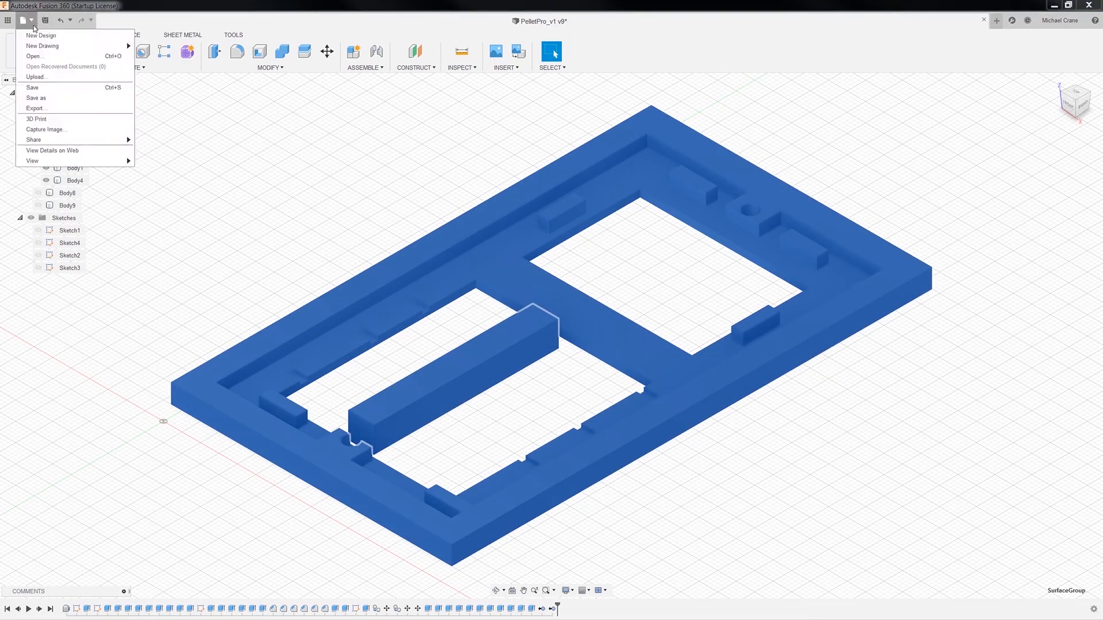
pyautogui.click(36, 118)
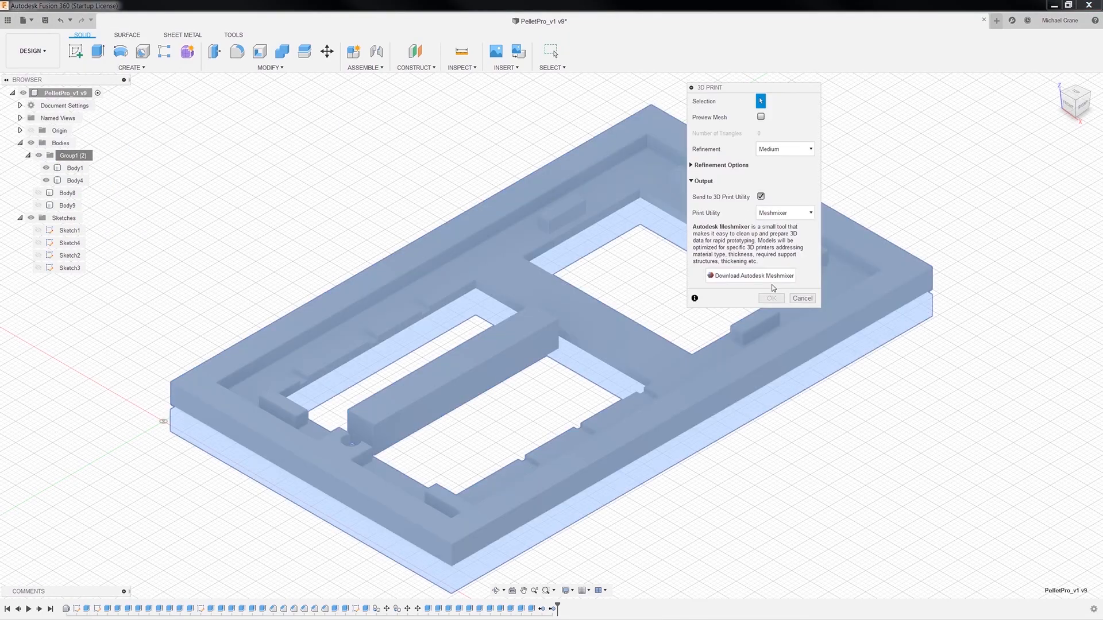
pyautogui.click(761, 197)
pyautogui.click(770, 219)
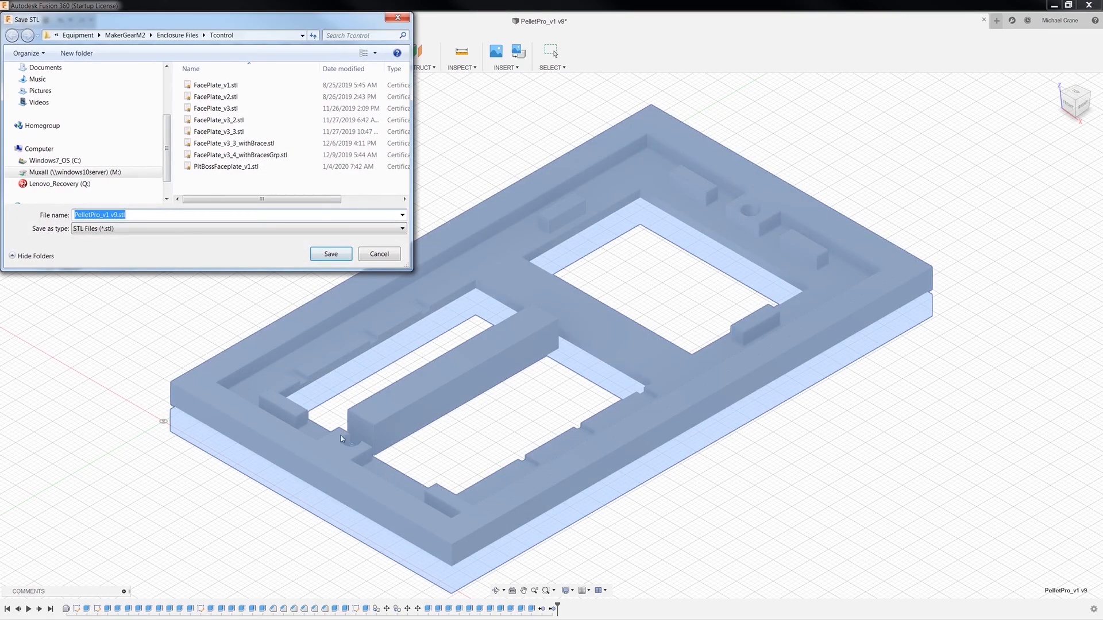
pyautogui.click(381, 254)
# Step: Highlight Body8, Body1 and Body9 to identify them, and move Body9 into Group1
pyautogui.click(63, 193)
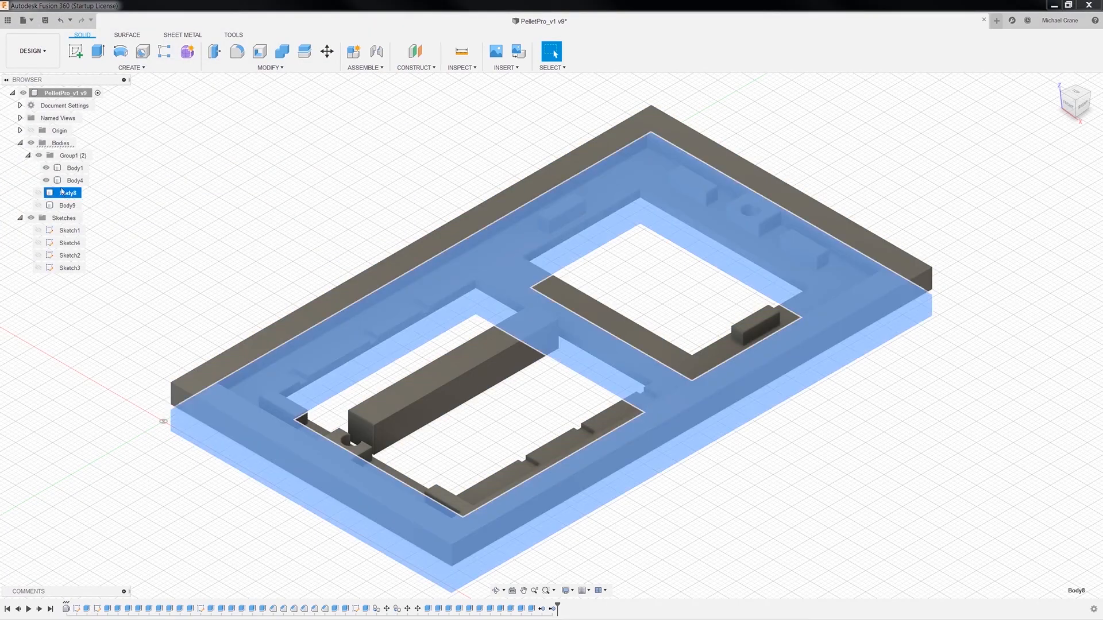
pyautogui.click(71, 170)
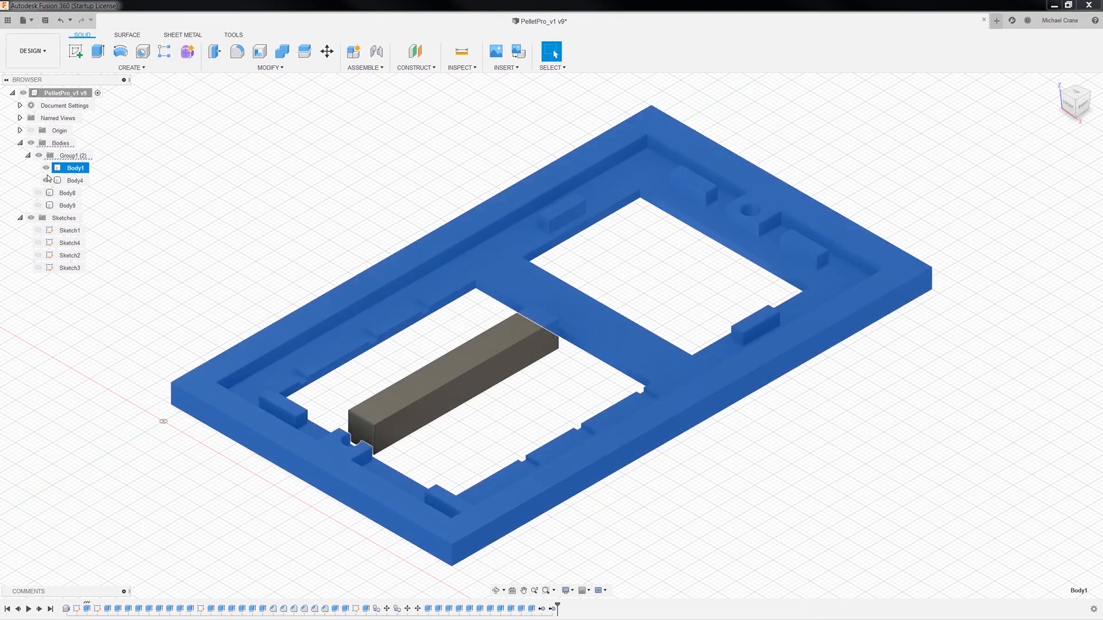
pyautogui.click(41, 205)
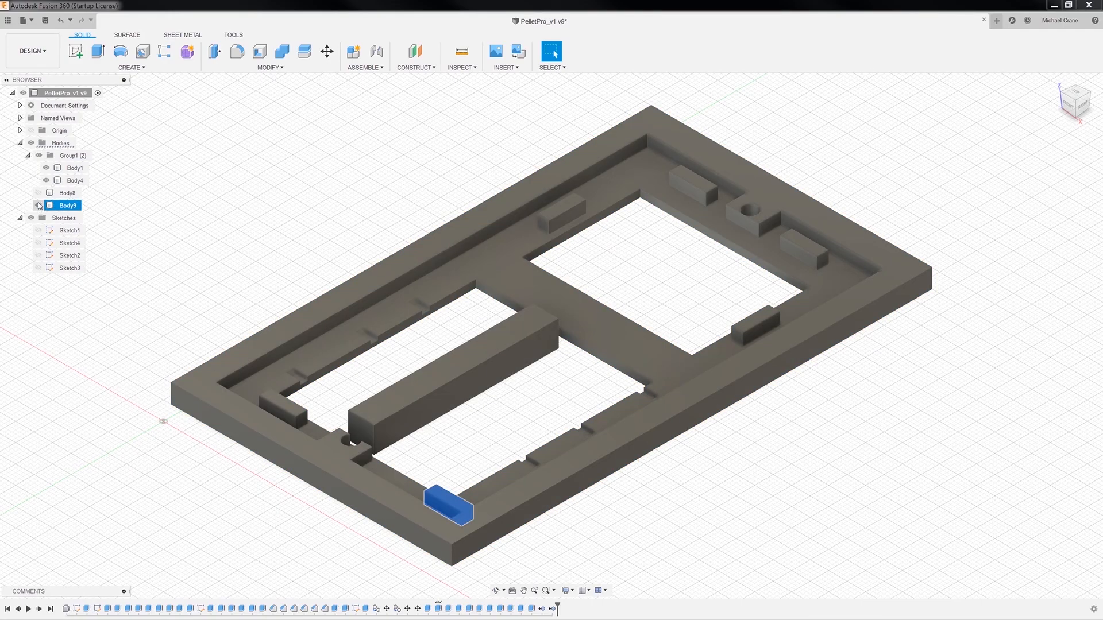
pyautogui.click(131, 203)
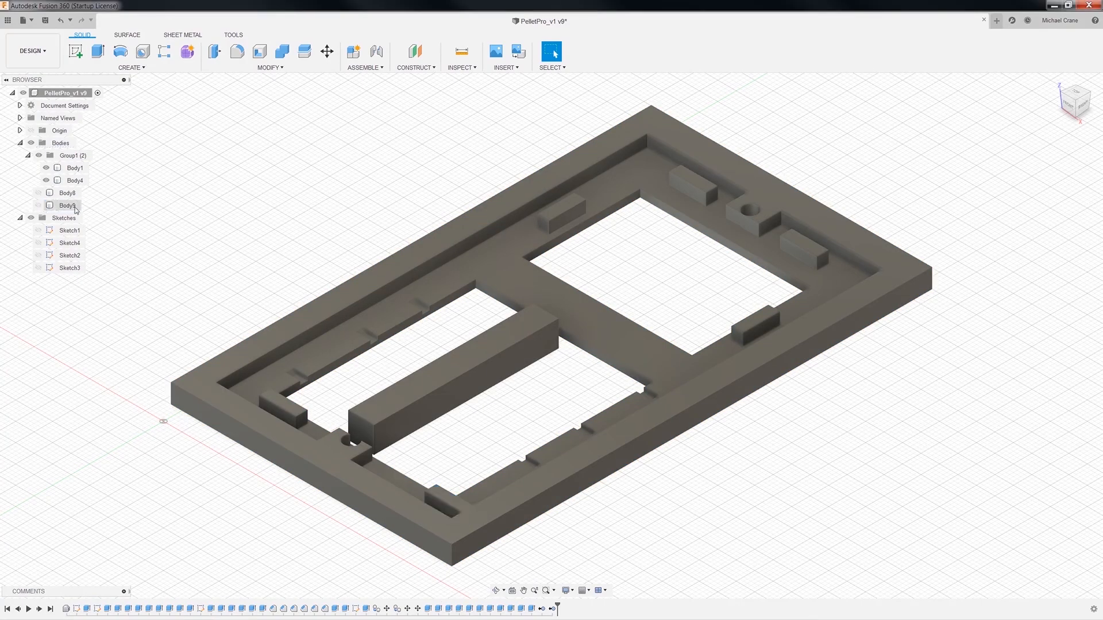
pyautogui.moveTo(64, 209); pyautogui.dragTo(74, 158)
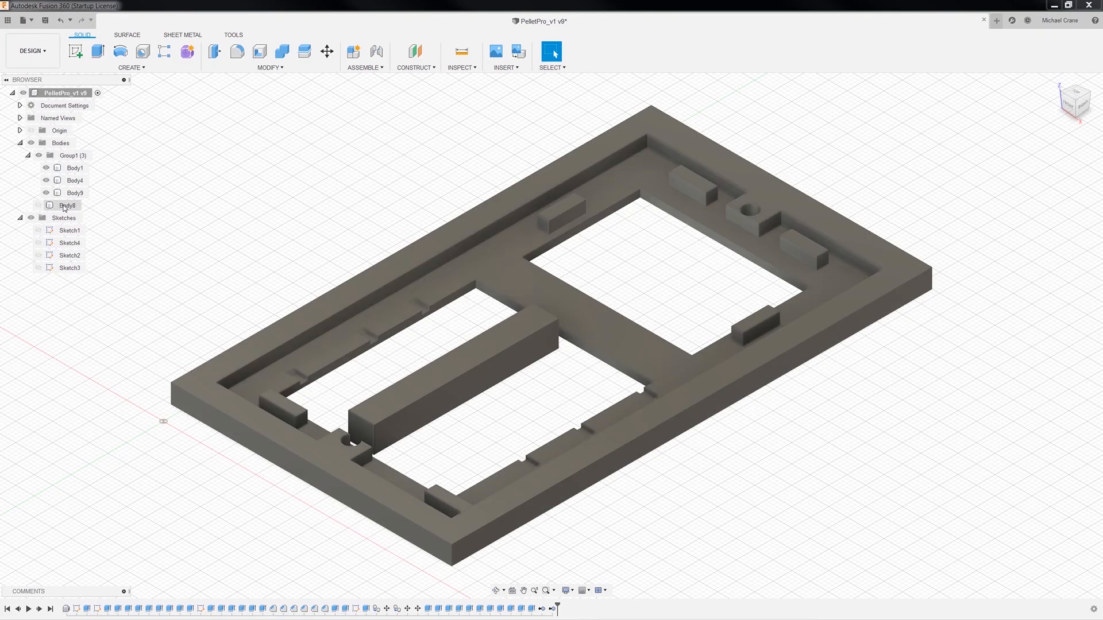
# Step: Try to delete Body8 from the design
pyautogui.click(63, 206)
pyautogui.rightClick(63, 206)
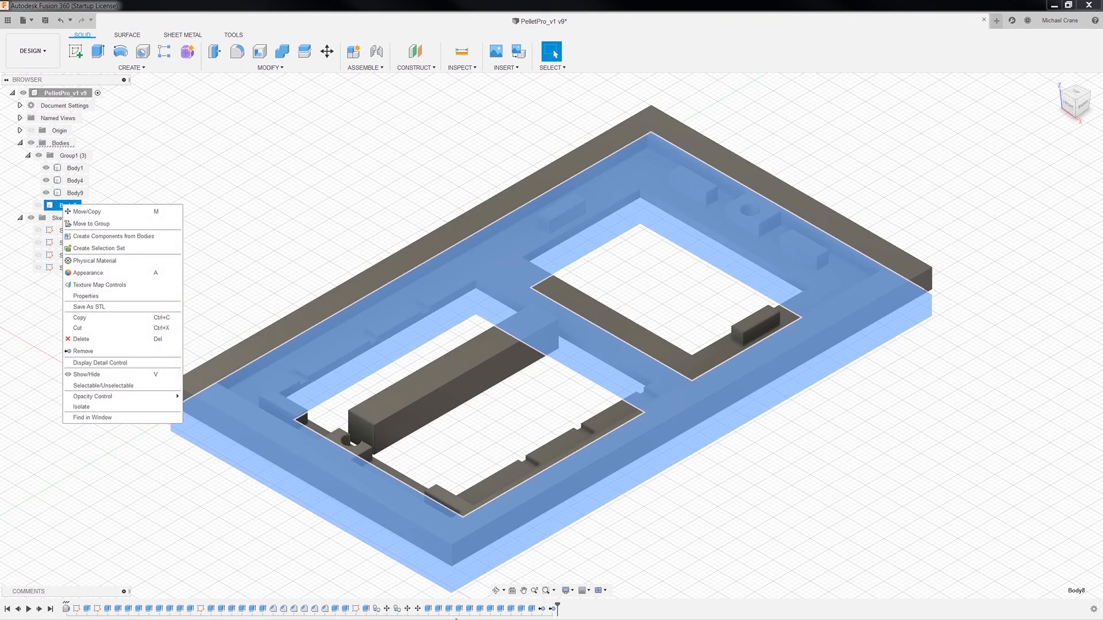
pyautogui.click(156, 199)
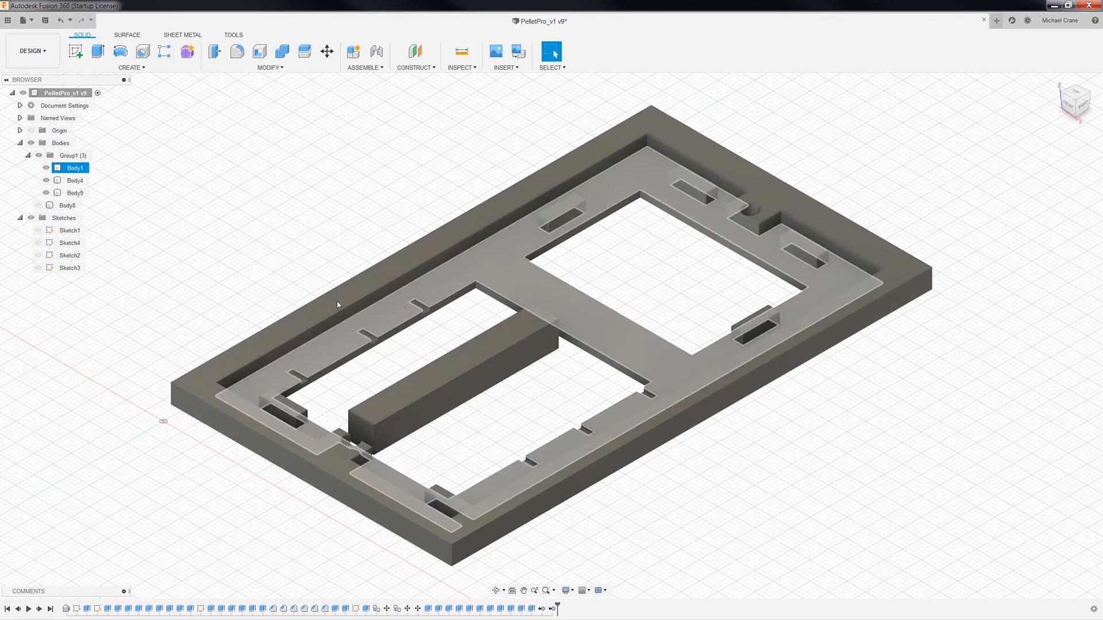
pyautogui.rightClick(67, 206)
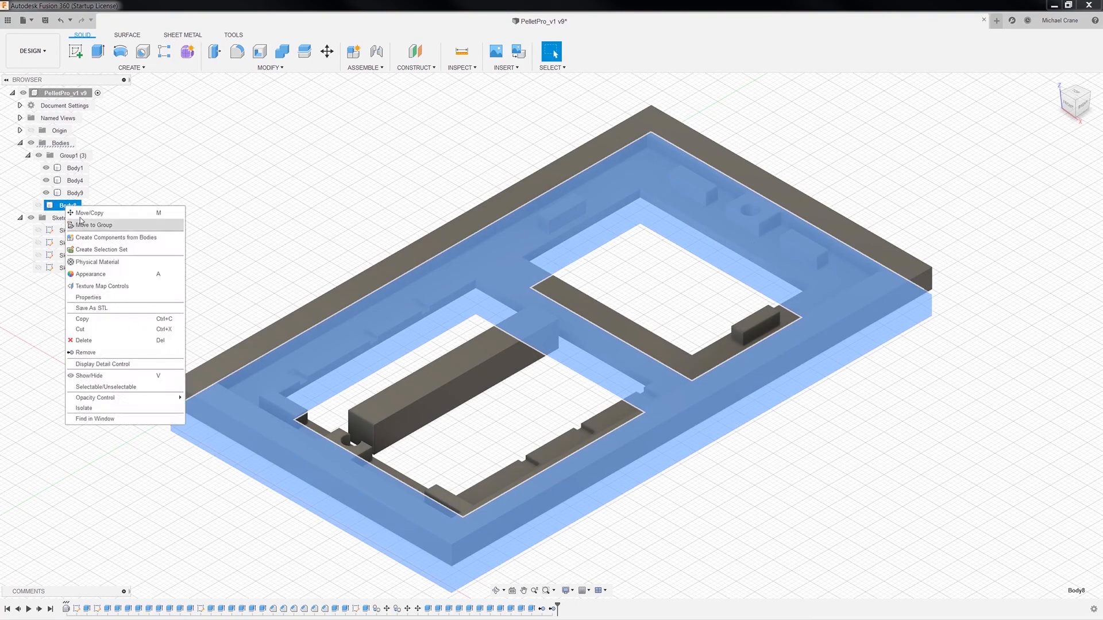
pyautogui.click(83, 340)
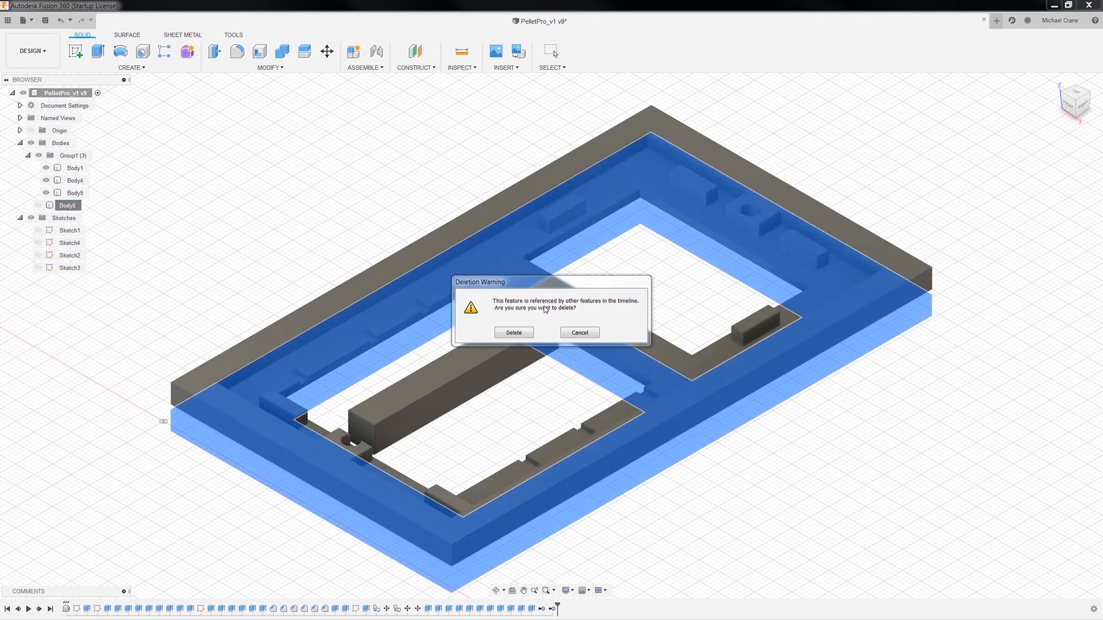
pyautogui.click(580, 333)
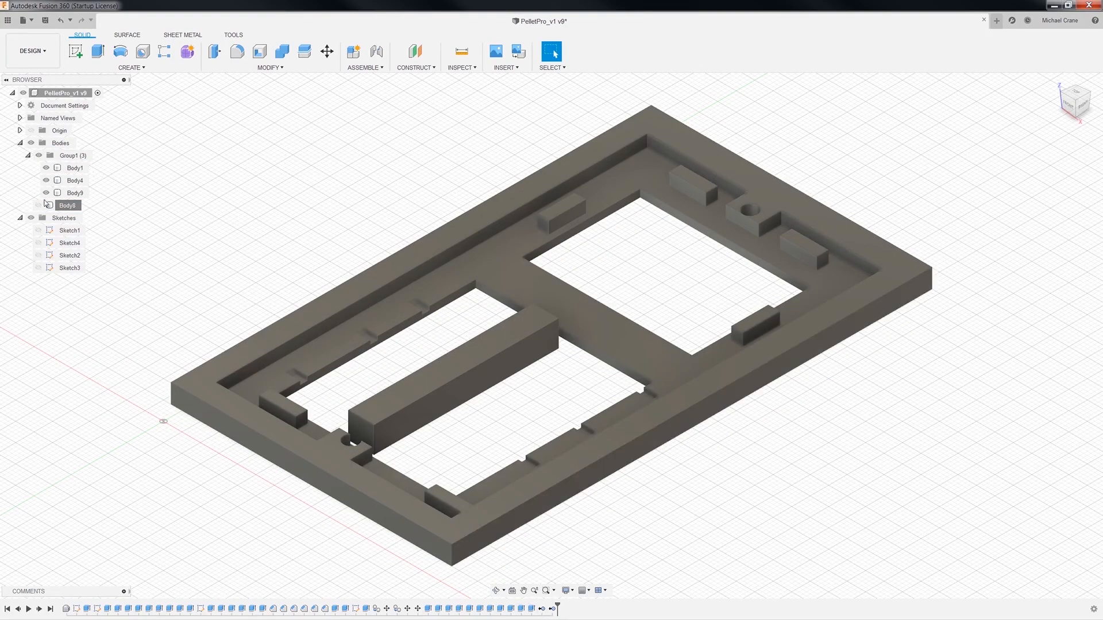
# Step: Export Group1 through 3D Print as an STL file with medium refinement, without sending it to a print utility
pyautogui.click(63, 155)
pyautogui.rightClick(62, 157)
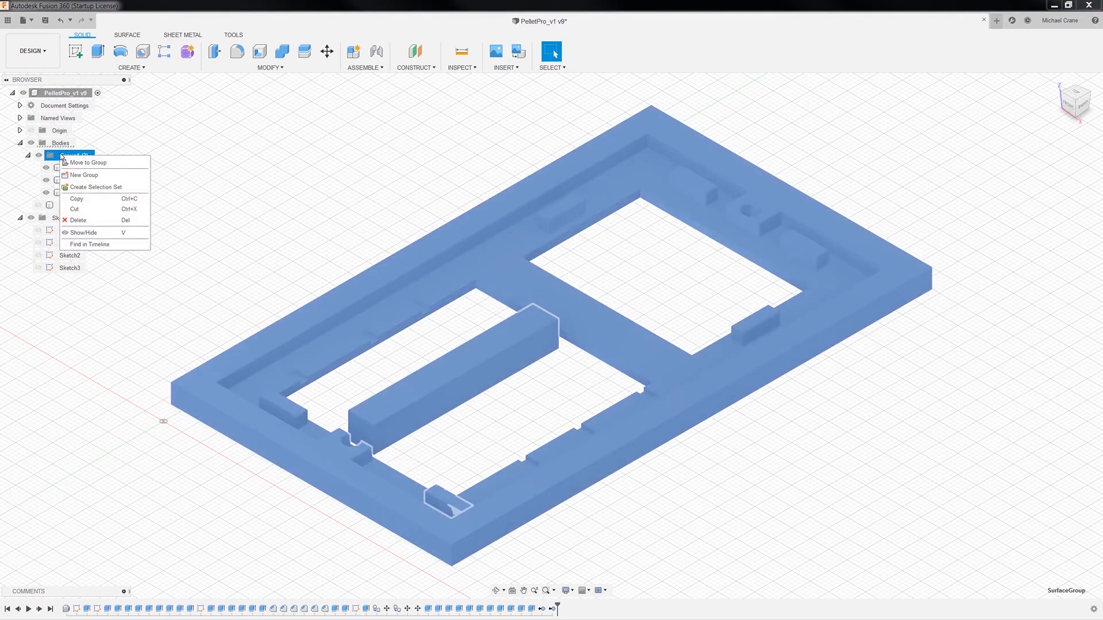
pyautogui.click(33, 21)
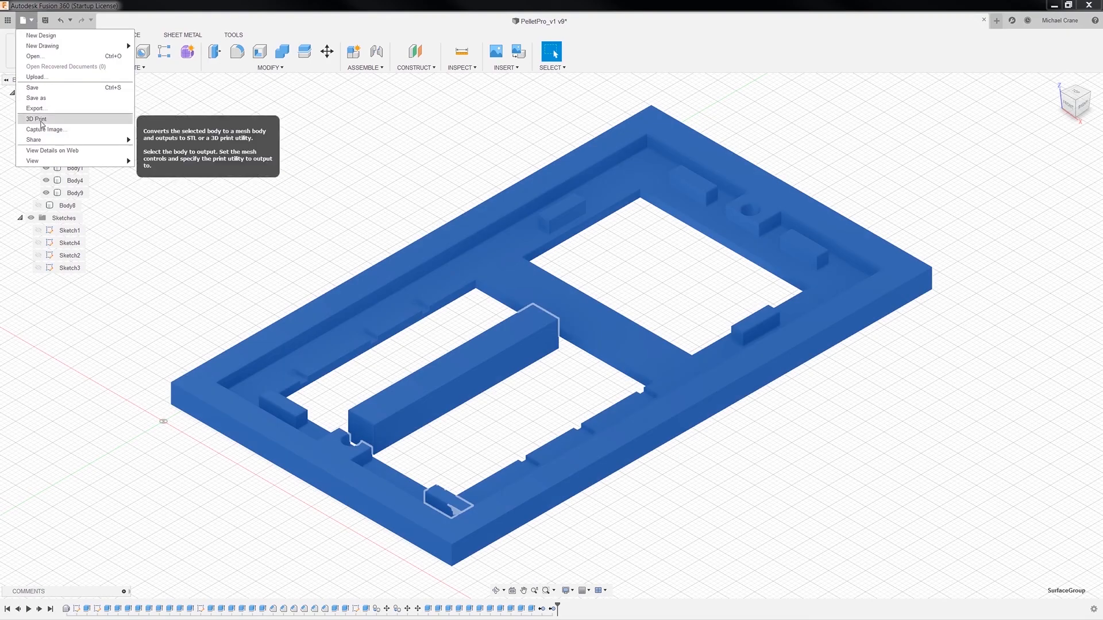
pyautogui.click(42, 120)
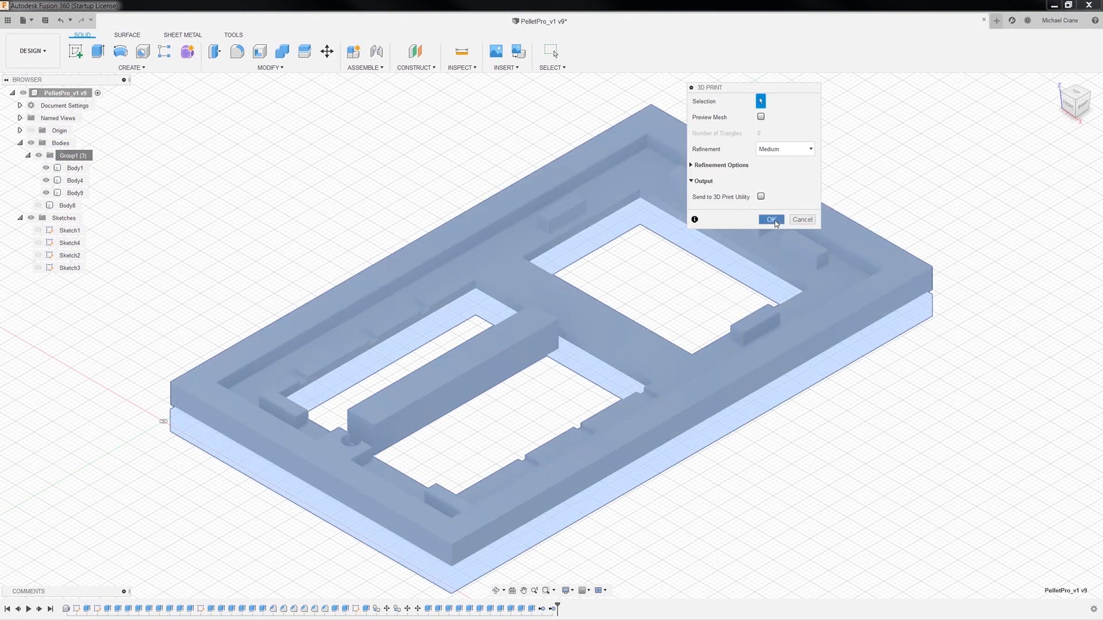
pyautogui.click(774, 220)
pyautogui.click(328, 251)
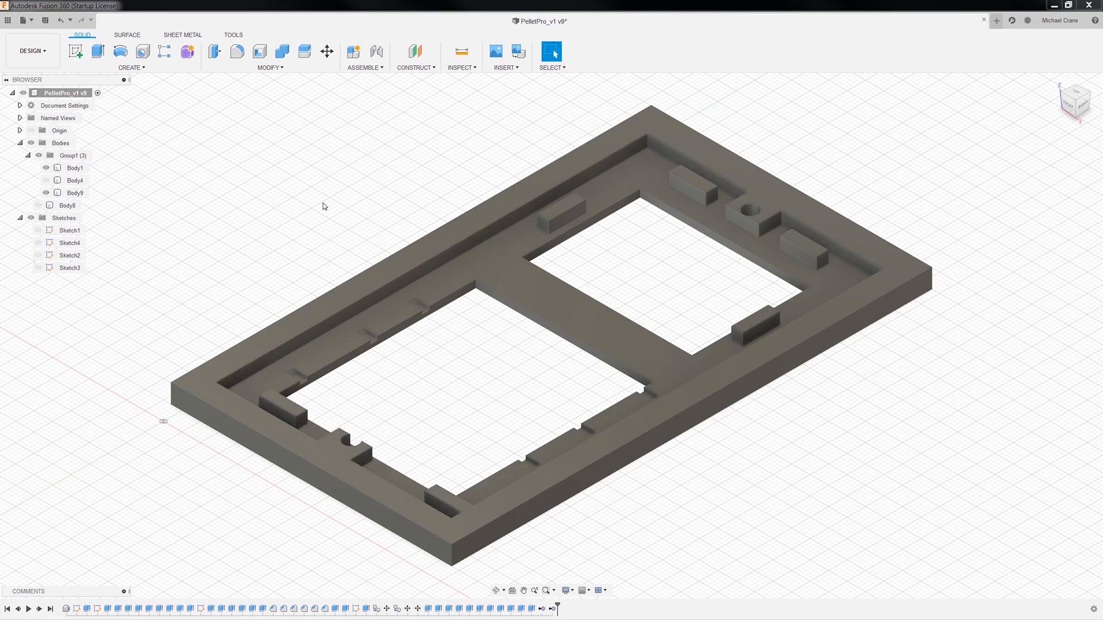
# Step: Inspect Body1's faces and compare the plate with Body8 shown beneath it and hidden again
pyautogui.click(74, 168)
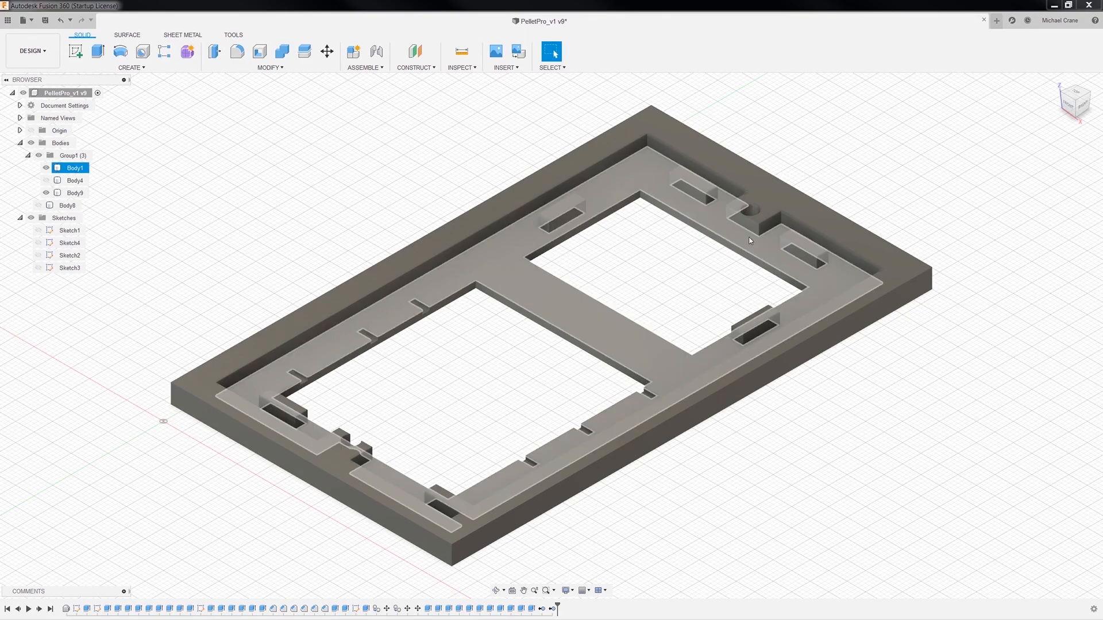
pyautogui.click(92, 373)
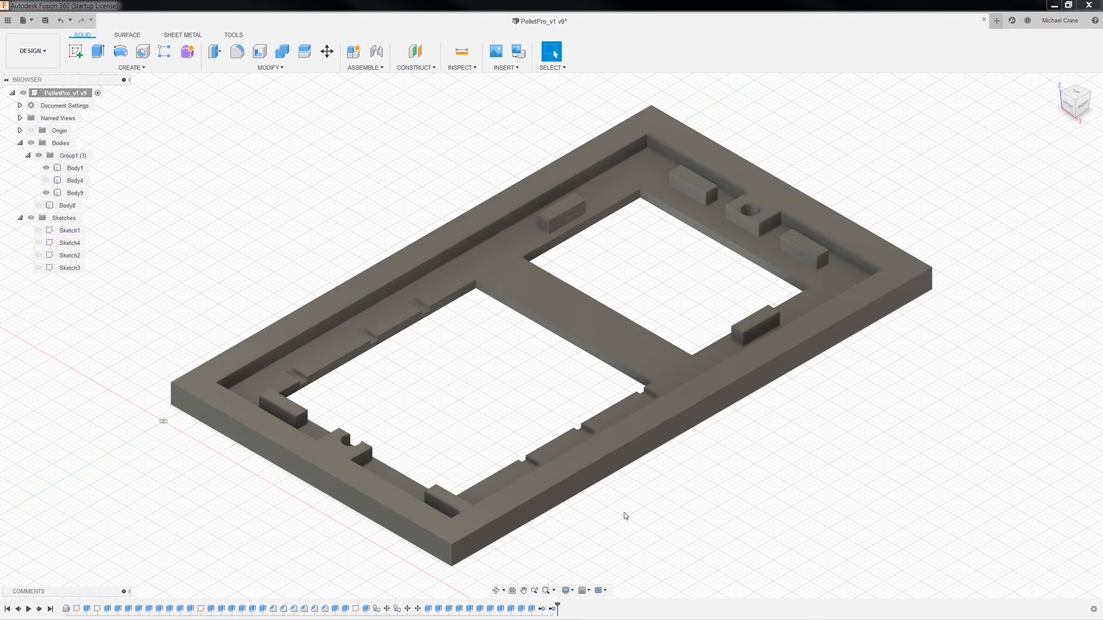
pyautogui.click(38, 205)
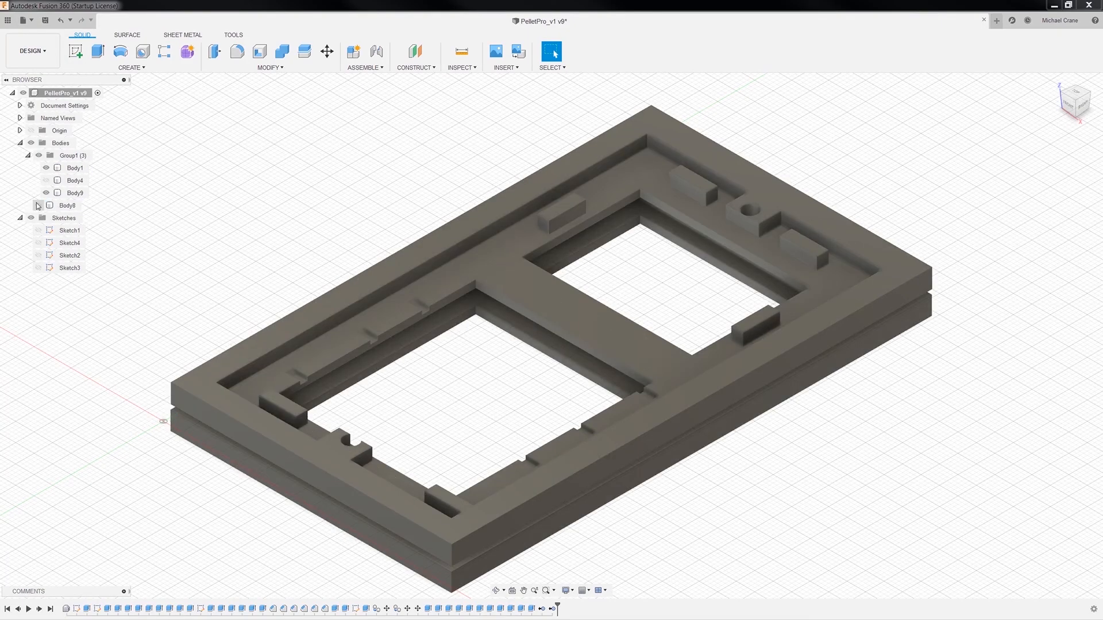
pyautogui.click(38, 205)
pyautogui.click(356, 486)
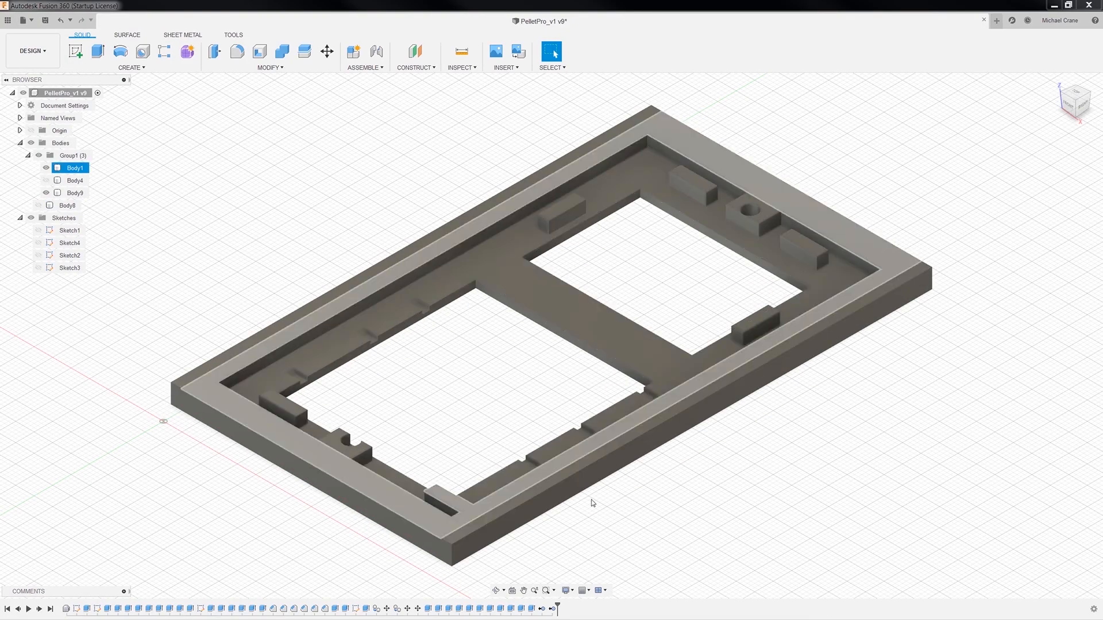
pyautogui.click(394, 143)
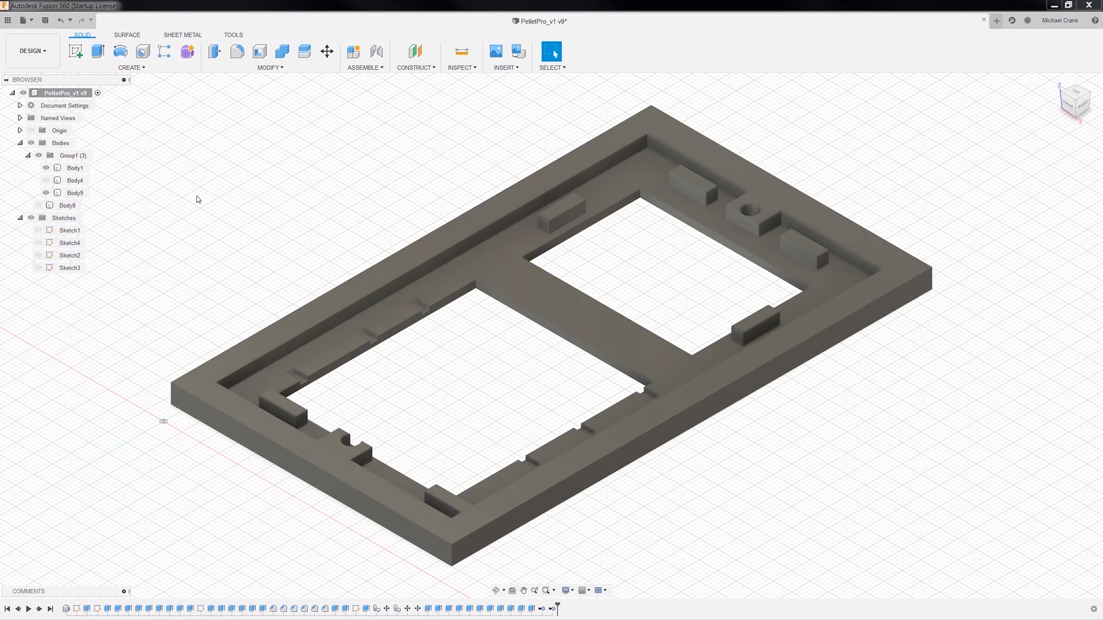